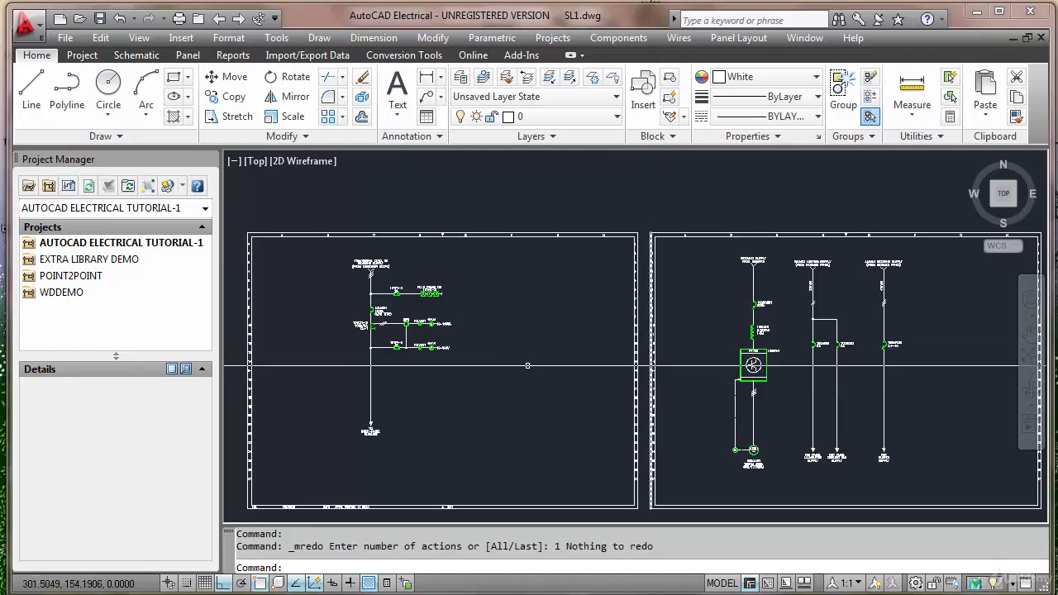
# Step: Examine the incoming supply, the 101F1-3 fuse and phase lamp branch, and the 101ACB1 breaker on the first sheet
pyautogui.scroll(3, 362, 318)
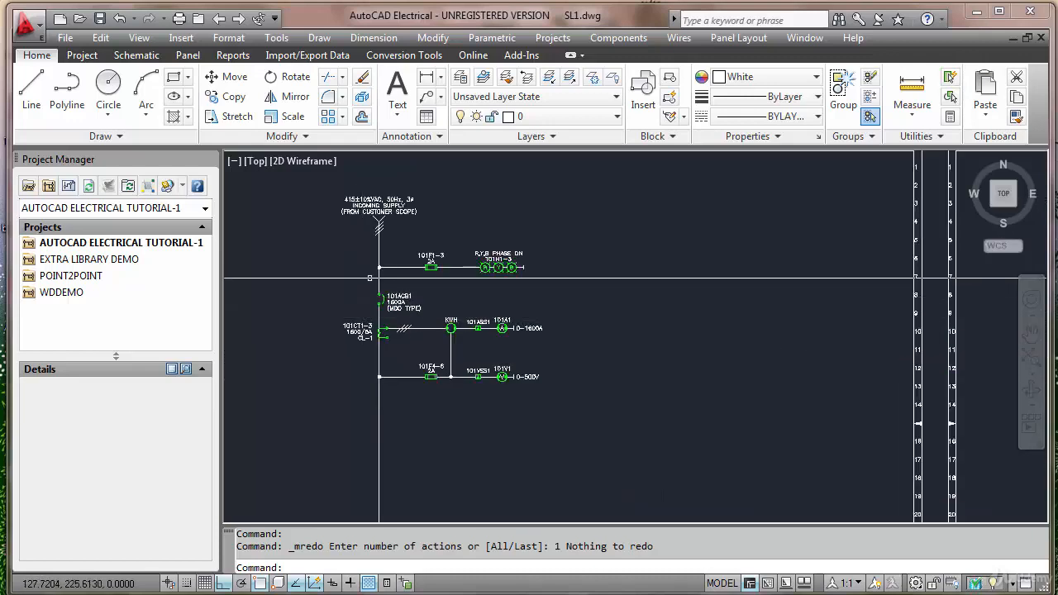
pyautogui.scroll(1, 366, 245)
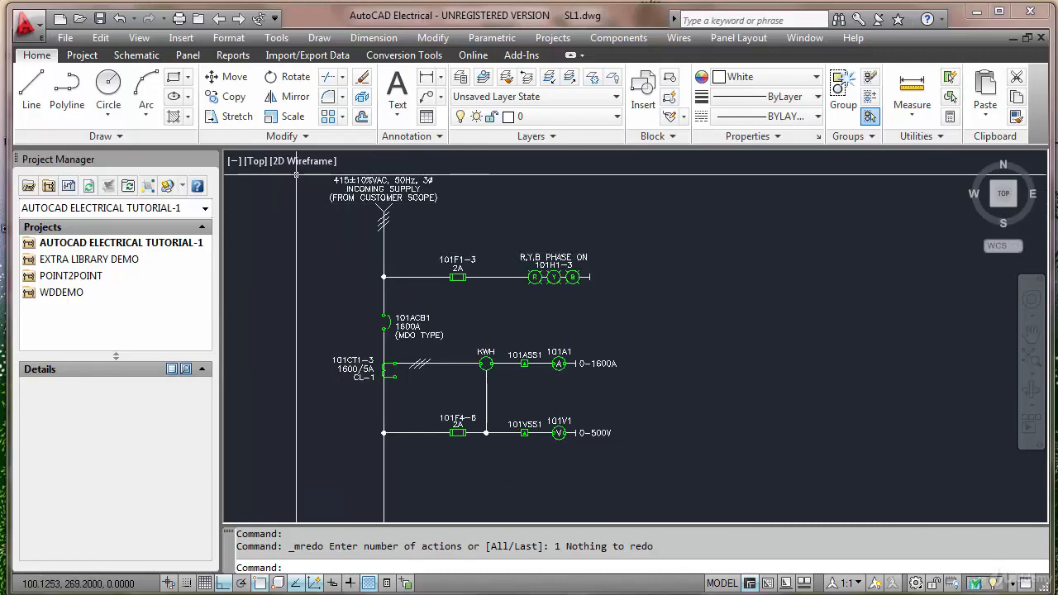
pyautogui.scroll(2, 347, 174)
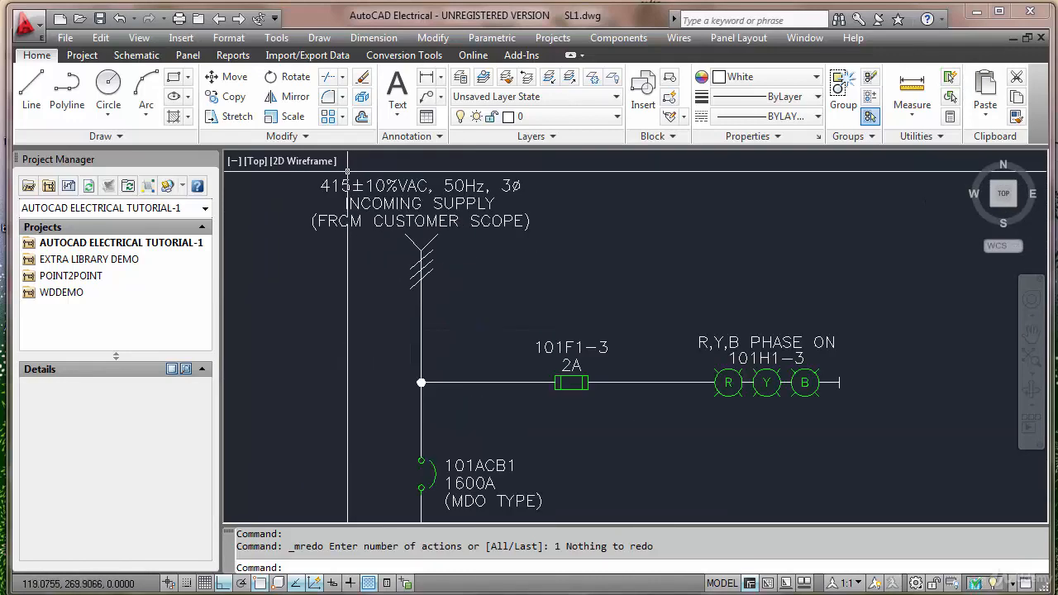
pyautogui.scroll(-2, 380, 179)
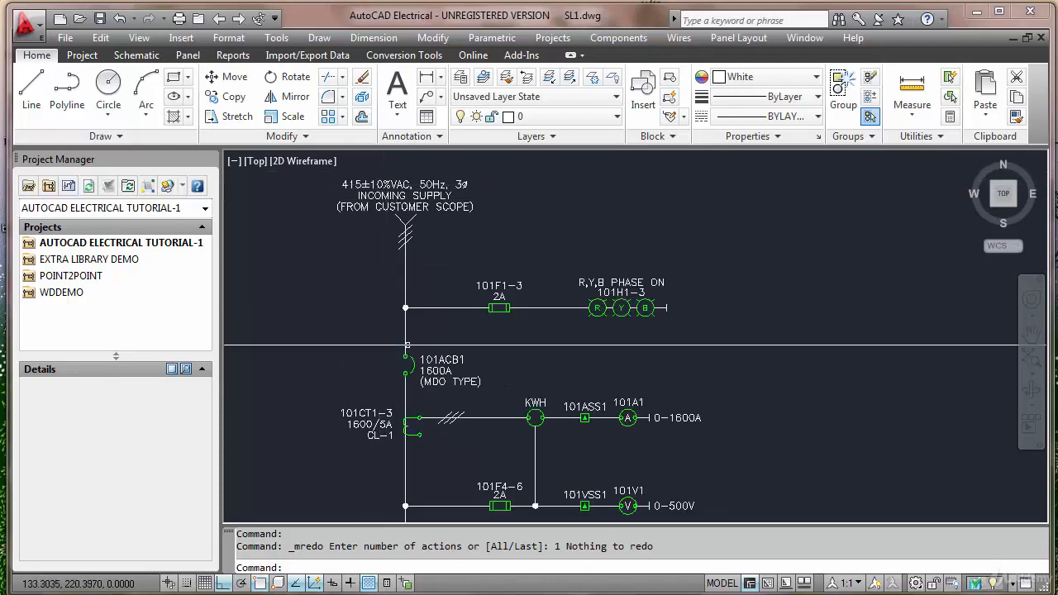
pyautogui.scroll(1, 432, 385)
pyautogui.scroll(1, 432, 384)
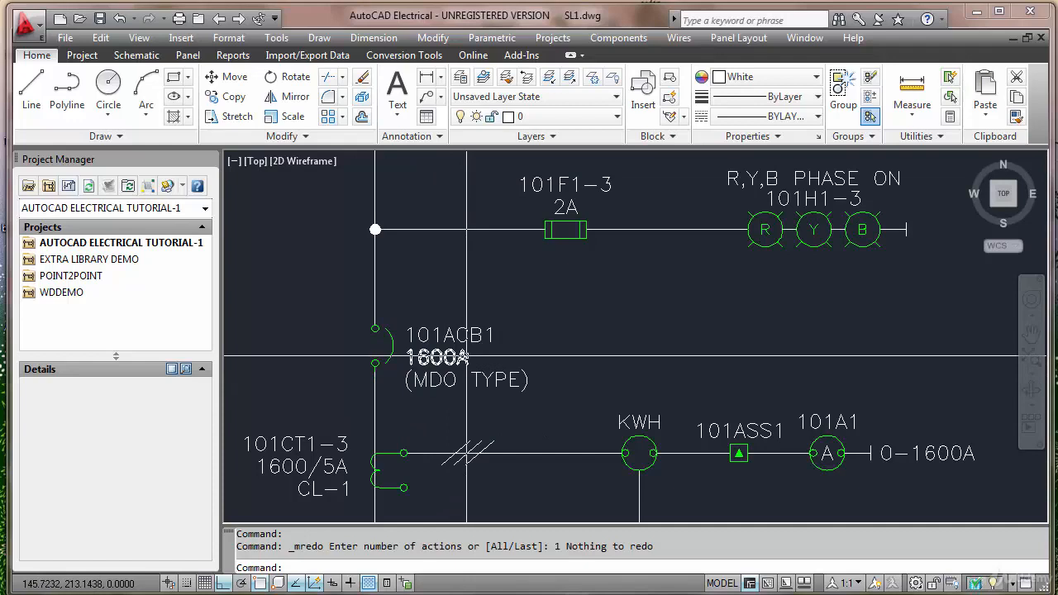
pyautogui.scroll(-1, 484, 353)
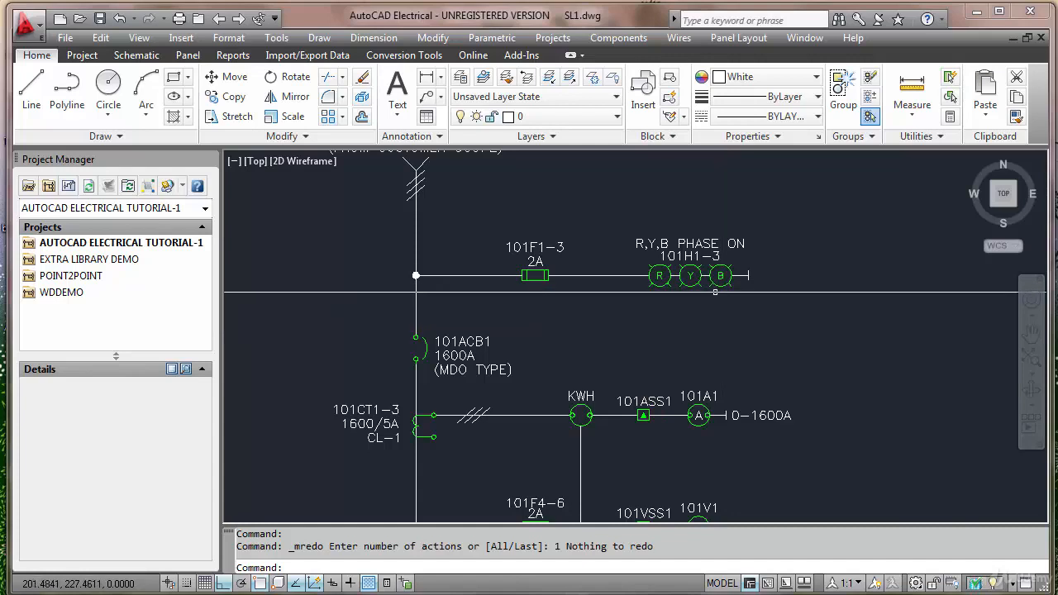
pyautogui.scroll(-1, 598, 287)
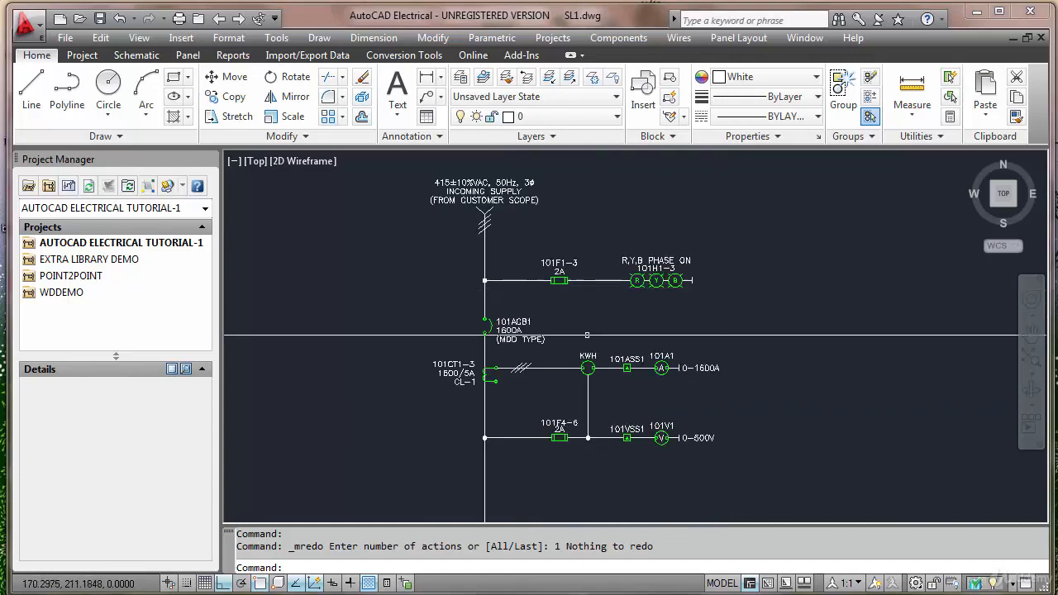
# Step: Examine the 101CT1-3 current transformer and its metering branch with the KWH meter, 101ASS1 selector switch and 101A1 ammeter
pyautogui.scroll(3, 501, 392)
pyautogui.scroll(2, 397, 350)
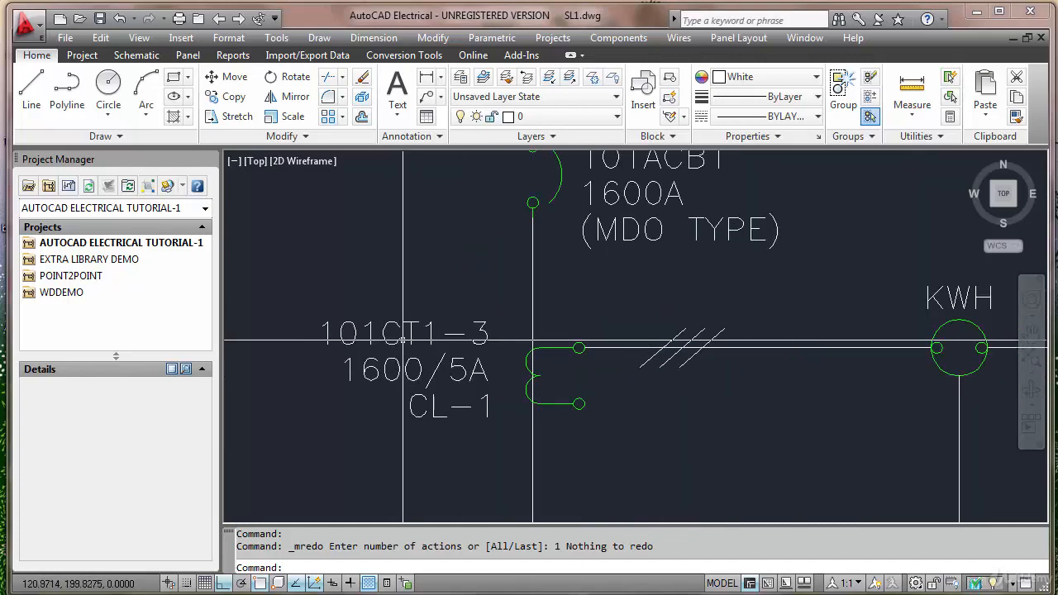
pyautogui.scroll(-4, 429, 351)
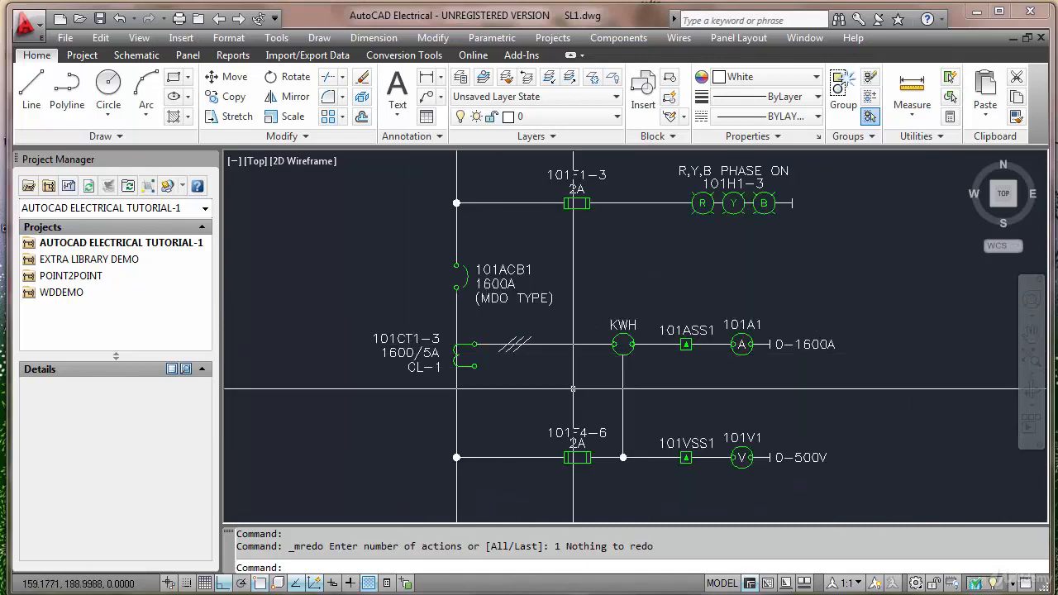
pyautogui.scroll(2, 774, 365)
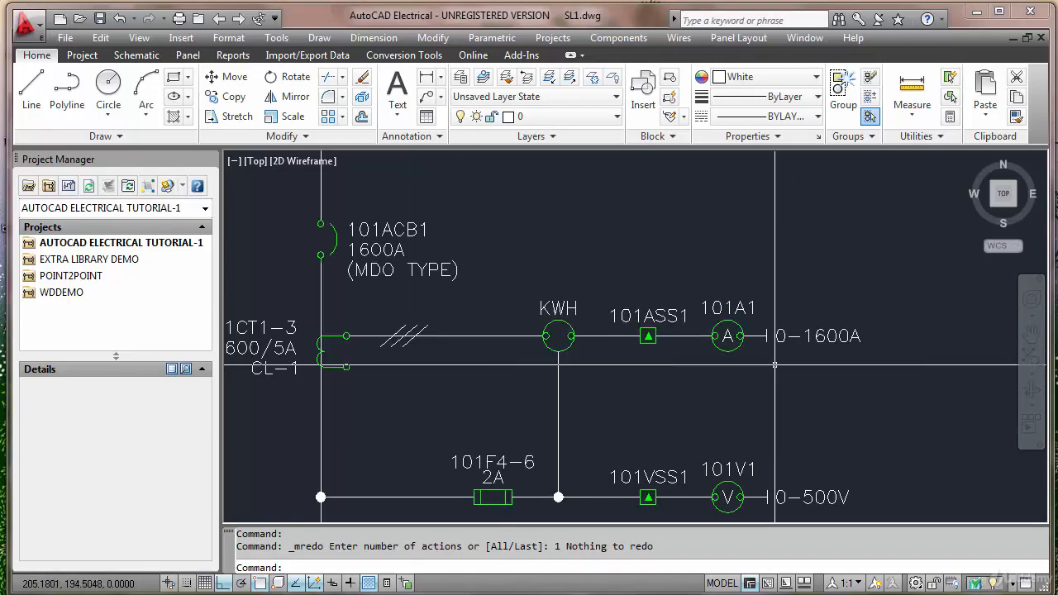
pyautogui.scroll(-2, 769, 364)
pyautogui.scroll(3, 767, 363)
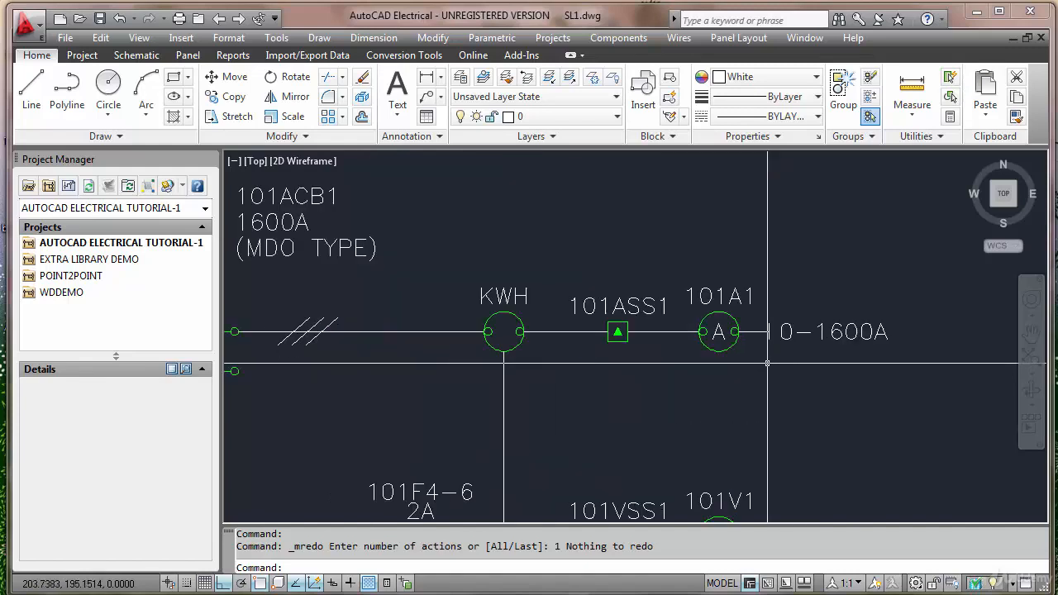
pyautogui.scroll(-2, 768, 364)
pyautogui.scroll(3, 685, 347)
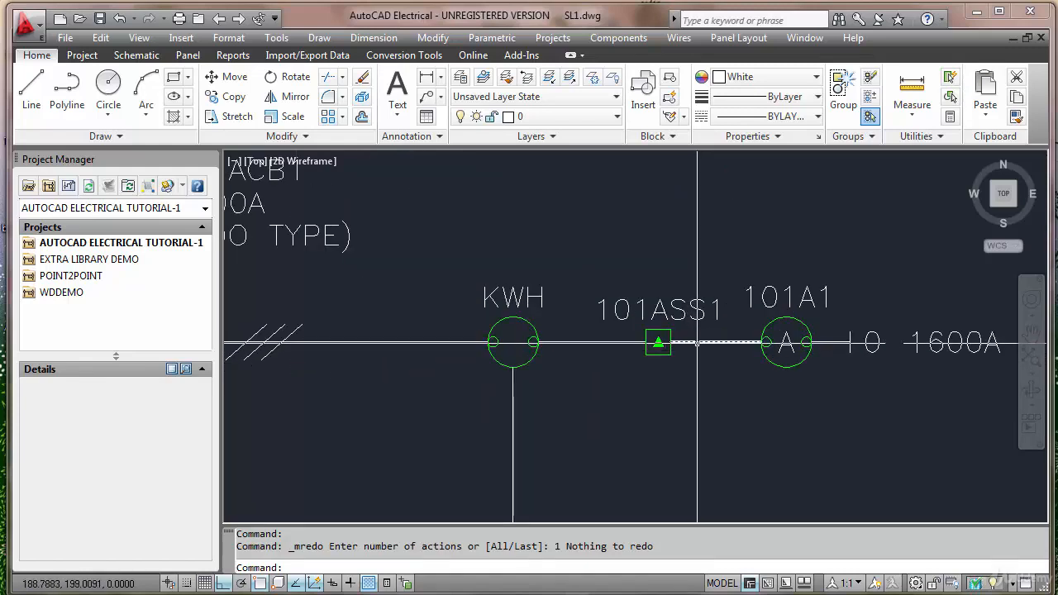
pyautogui.scroll(-3, 712, 305)
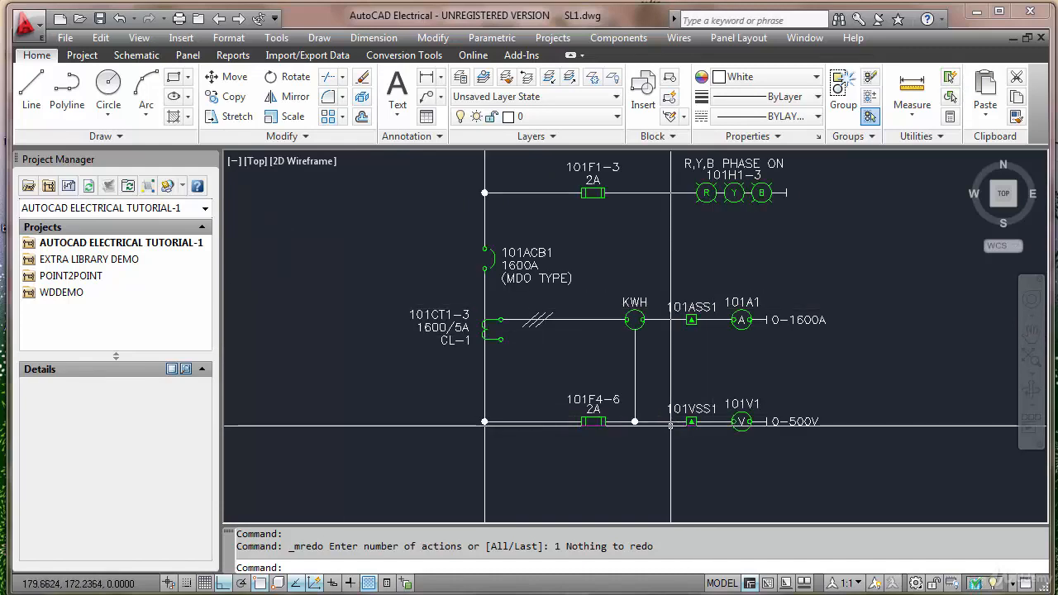
# Step: Examine the 101F4-6 voltmeter branch and recheck the tag and rating of the 101ACB1 breaker
pyautogui.scroll(2, 665, 428)
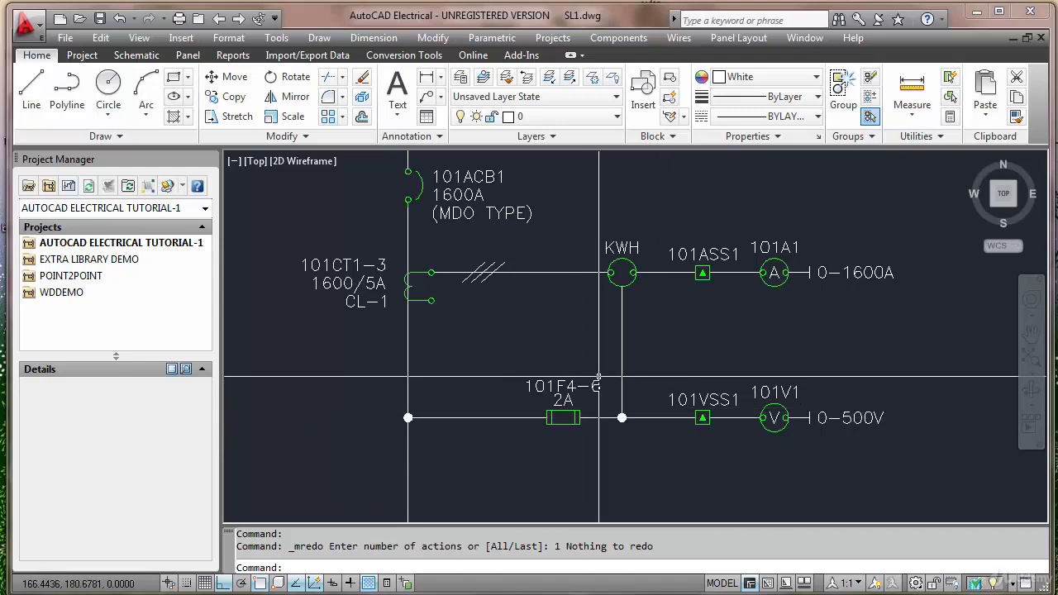
pyautogui.scroll(-2, 599, 376)
pyautogui.scroll(3, 519, 234)
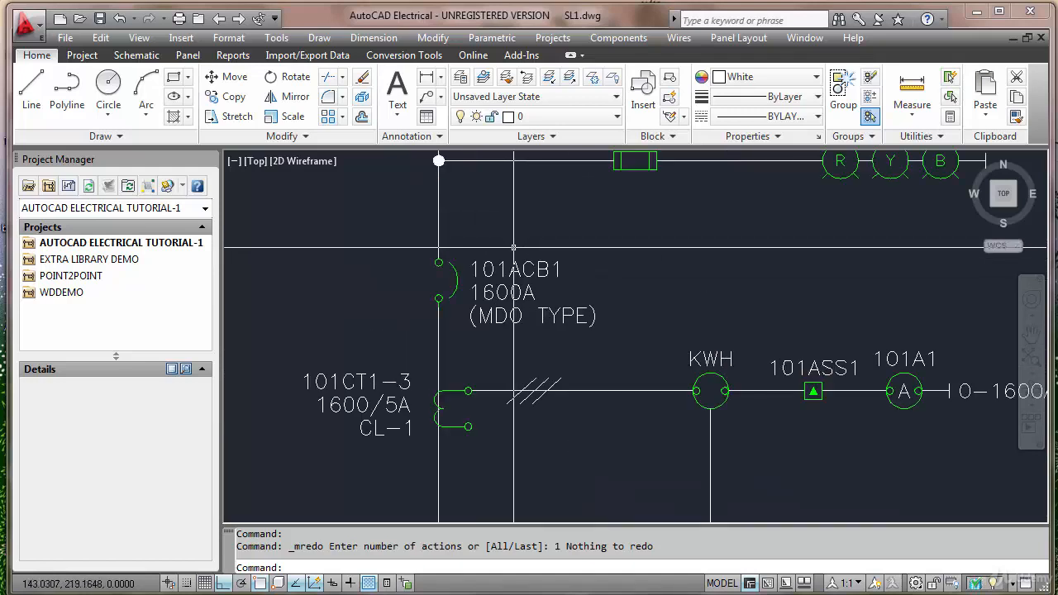
pyautogui.scroll(-2, 513, 246)
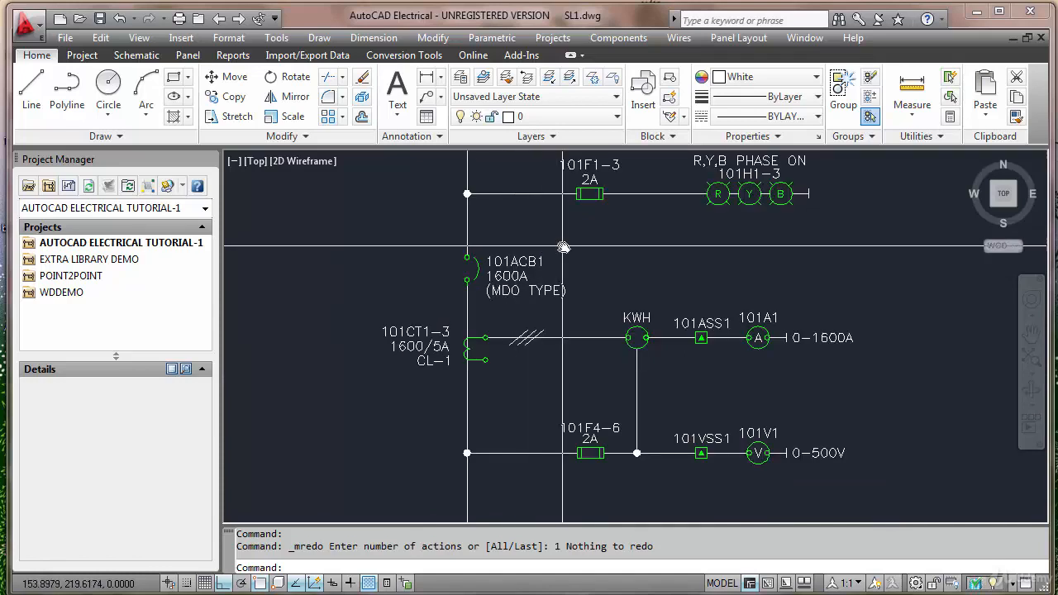
pyautogui.moveTo(562, 247); pyautogui.dragTo(552, 280, button='middle')
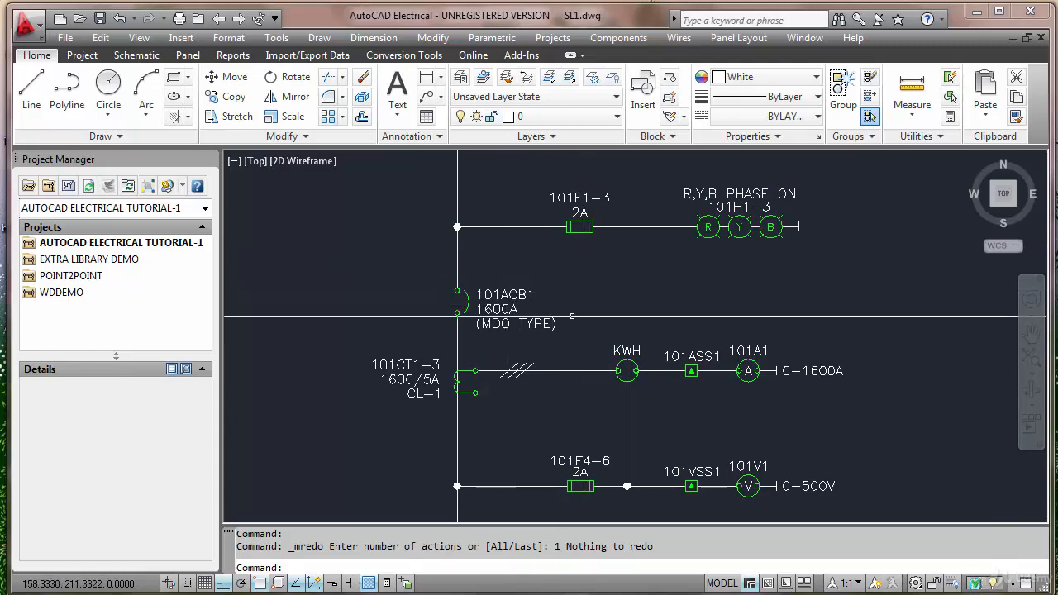
pyautogui.scroll(1, 516, 303)
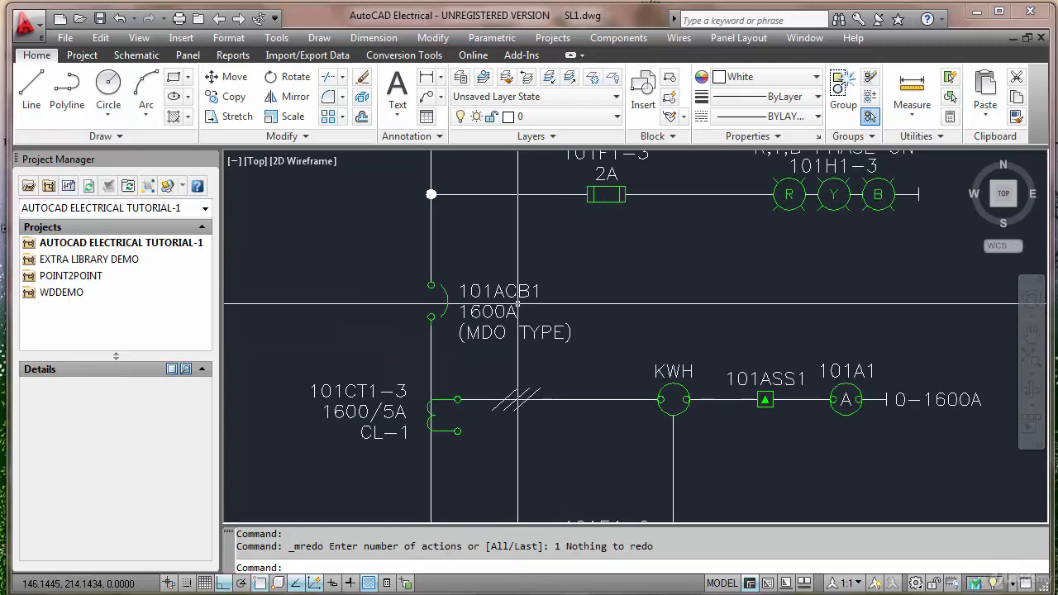
pyautogui.scroll(-3, 520, 304)
pyautogui.scroll(2, 542, 285)
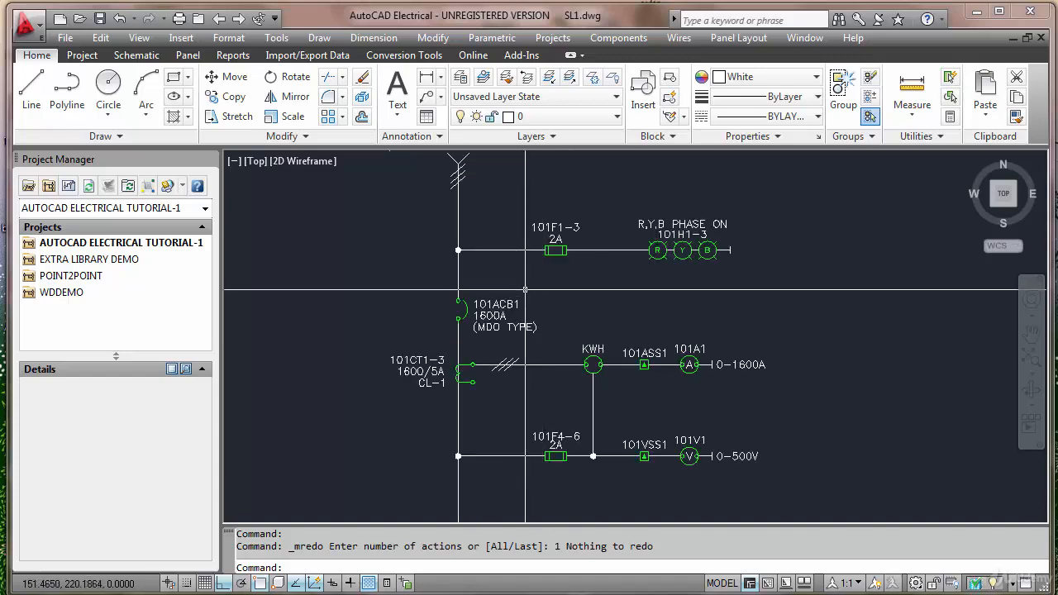
pyautogui.scroll(4, 496, 302)
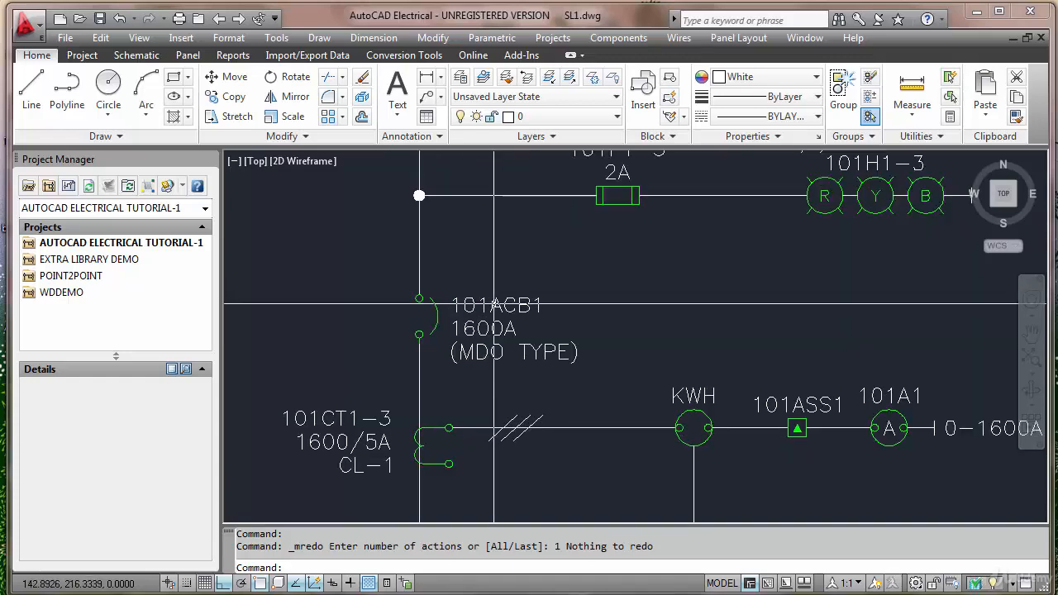
pyautogui.scroll(-4, 485, 312)
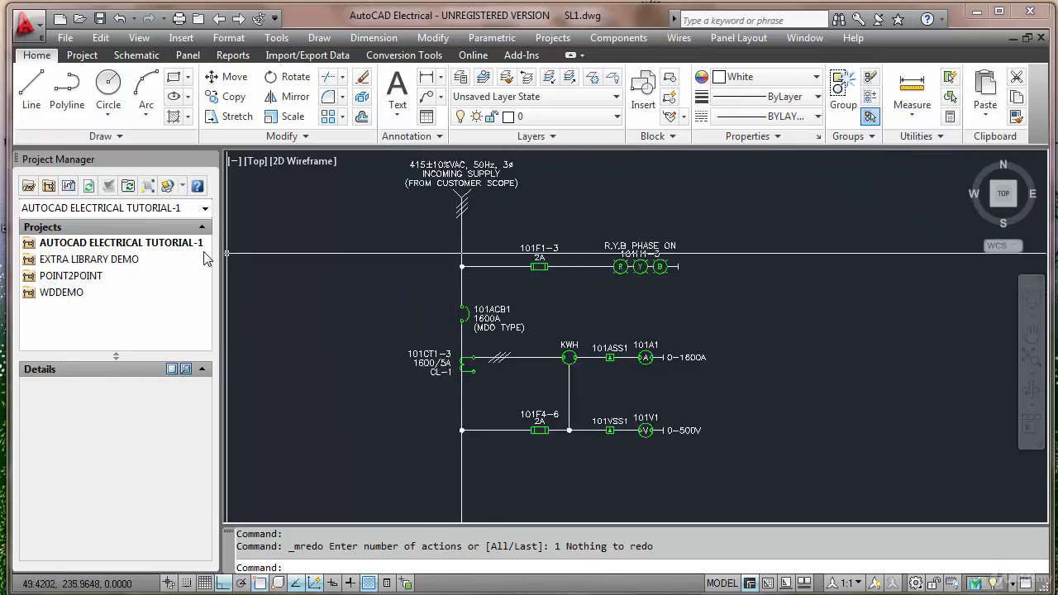
# Step: Show the details of the AUTOCAD ELECTRICAL TUTORIAL-1 project and review the first sheet's single-line diagram against the neighbouring sheet
pyautogui.click(31, 248)
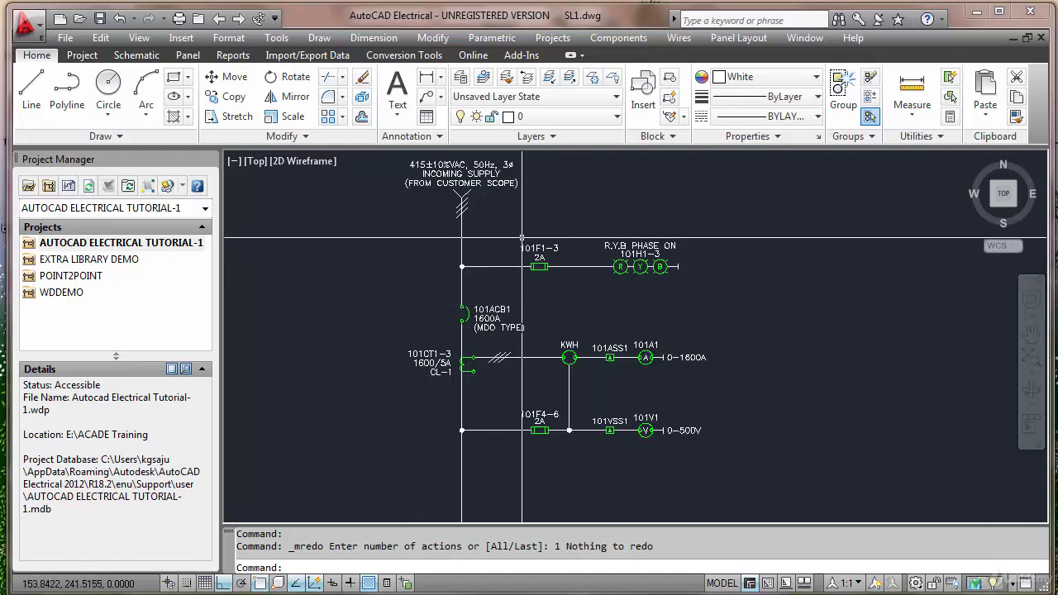
pyautogui.scroll(-8, 522, 238)
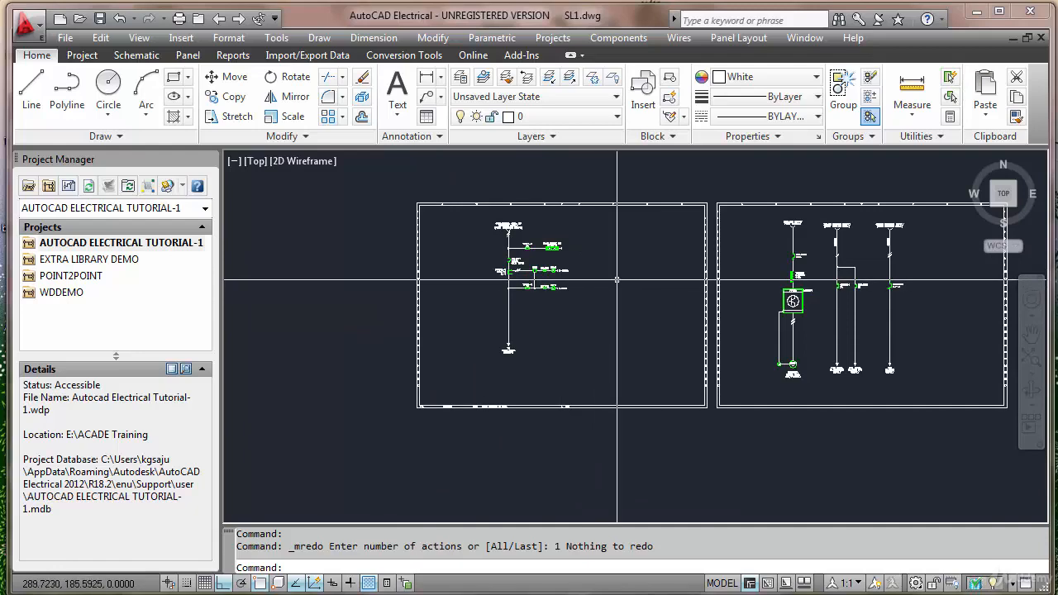
pyautogui.scroll(5, 603, 277)
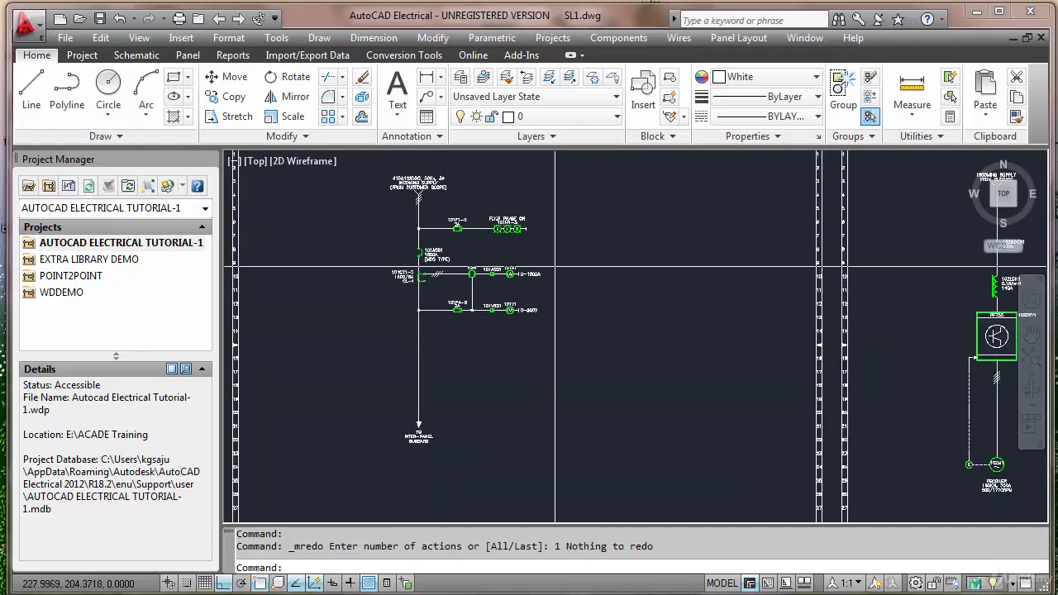
pyautogui.scroll(5, 555, 267)
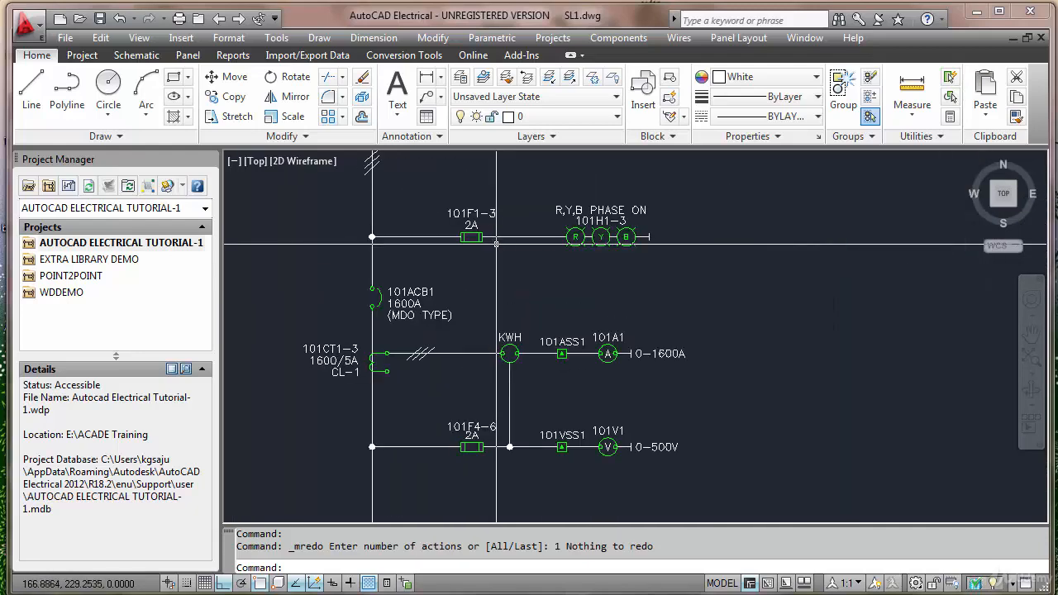
# Step: Examine the second sheet's incoming supply from the busbars, the 102MCCB1 breaker and the 102LCH1 line choke
pyautogui.scroll(-5, 496, 244)
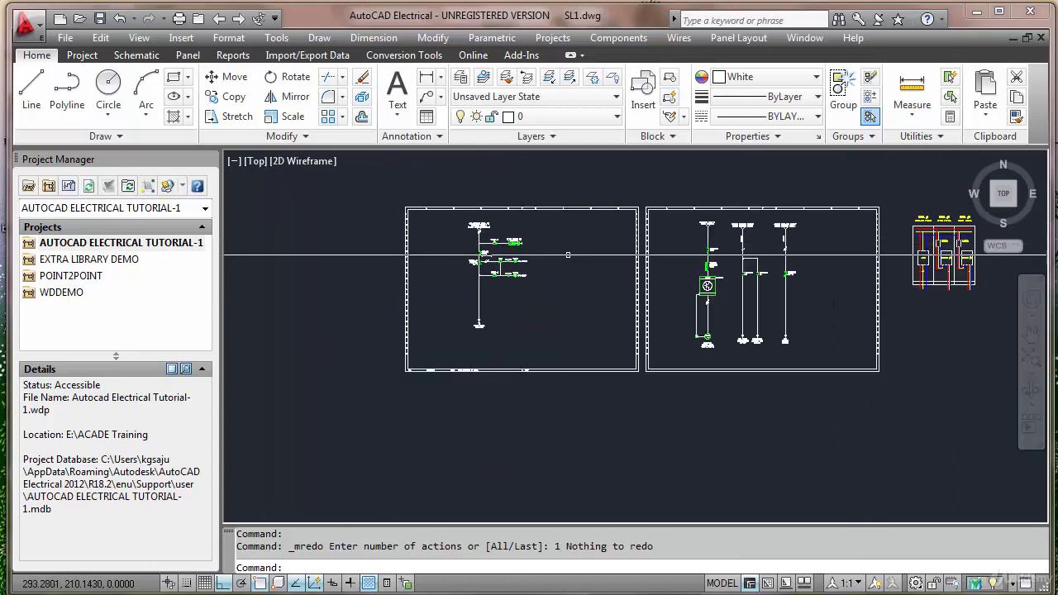
pyautogui.scroll(3, 706, 264)
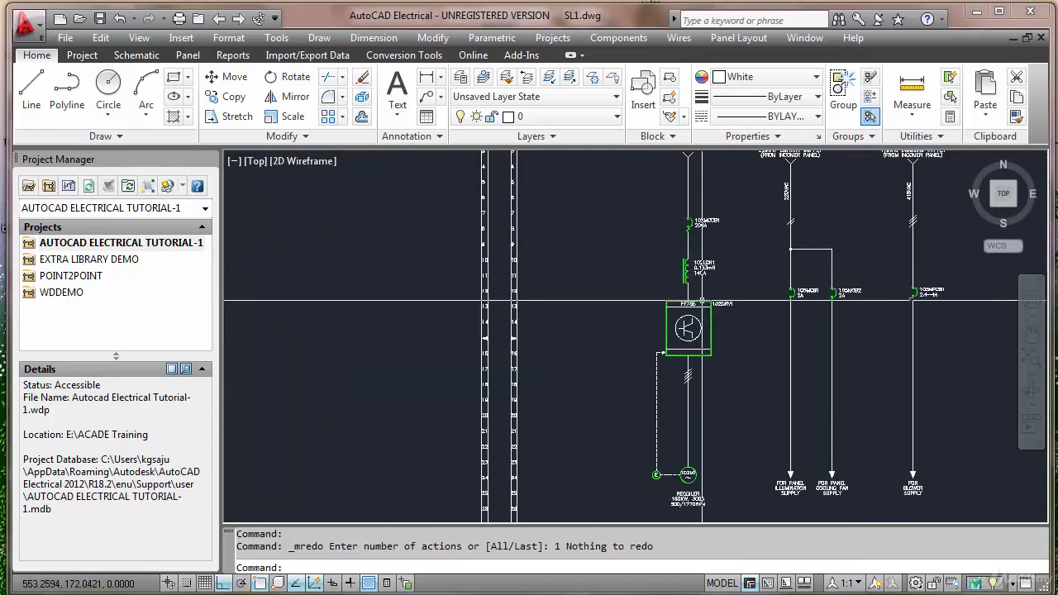
pyautogui.write('p')
pyautogui.press('Return')
pyautogui.moveTo(721, 293); pyautogui.dragTo(570, 321)
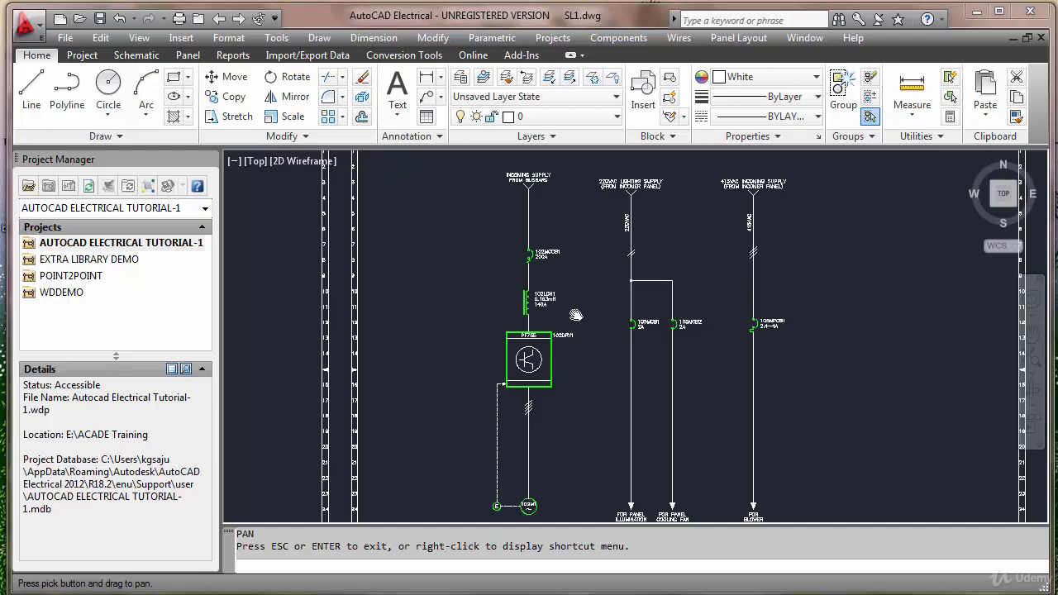
pyautogui.scroll(3, 559, 272)
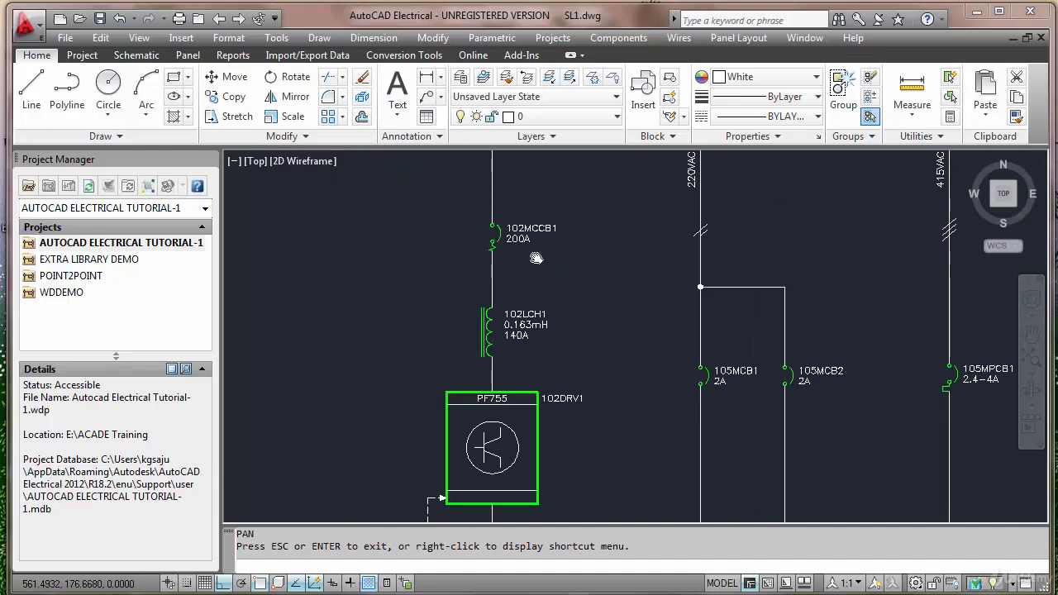
pyautogui.scroll(2, 538, 258)
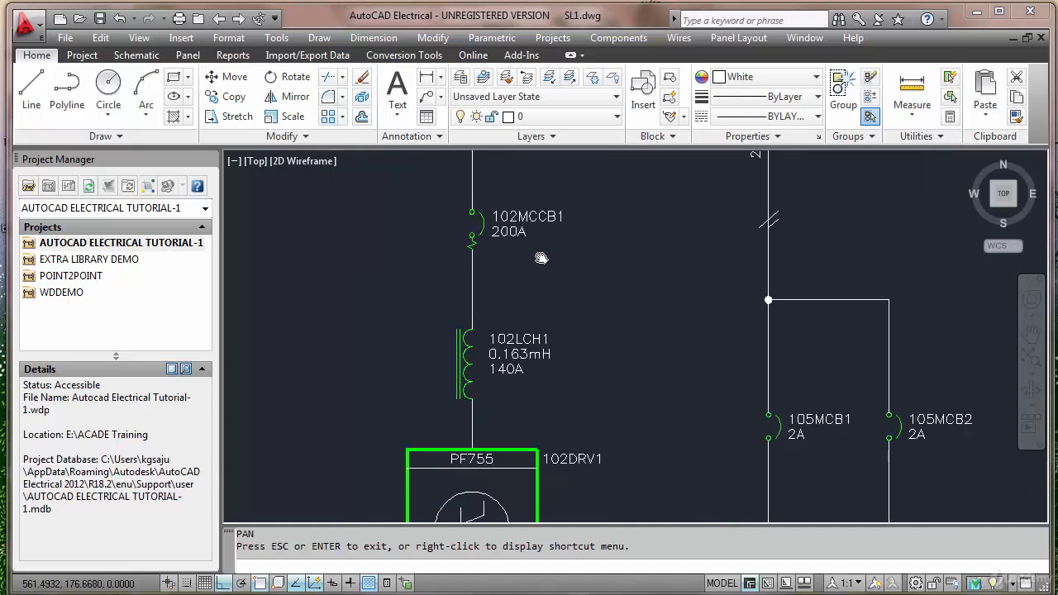
pyautogui.scroll(2, 562, 228)
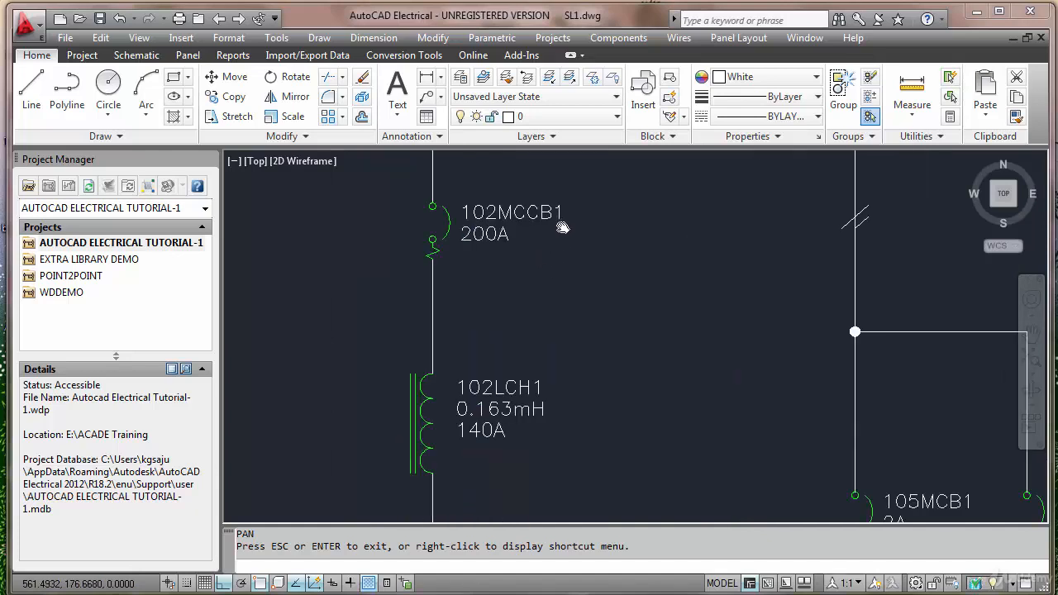
pyautogui.scroll(-2, 562, 228)
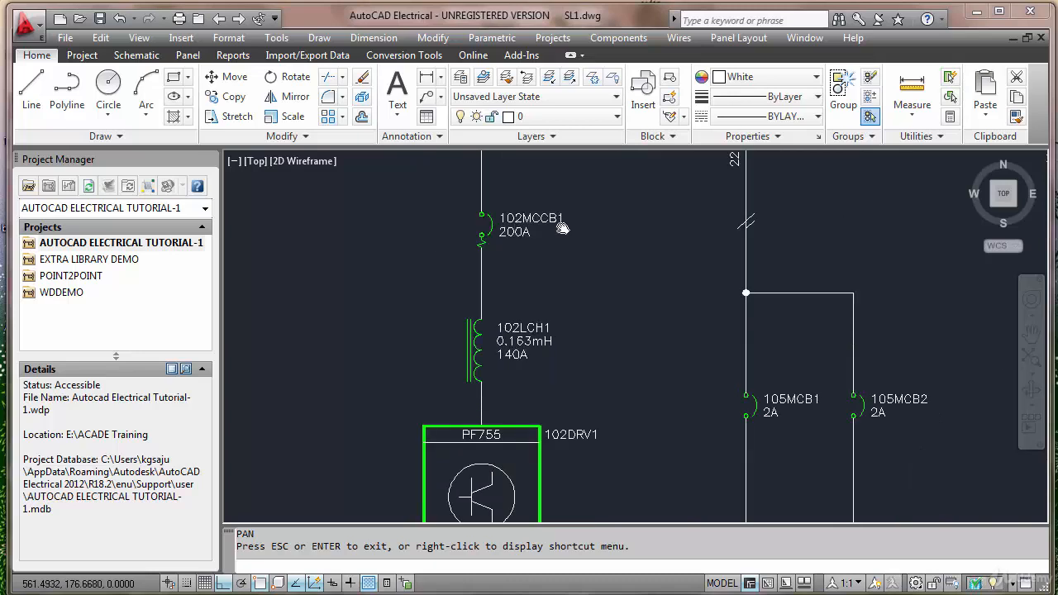
pyautogui.scroll(-2, 562, 228)
pyautogui.scroll(2, 547, 305)
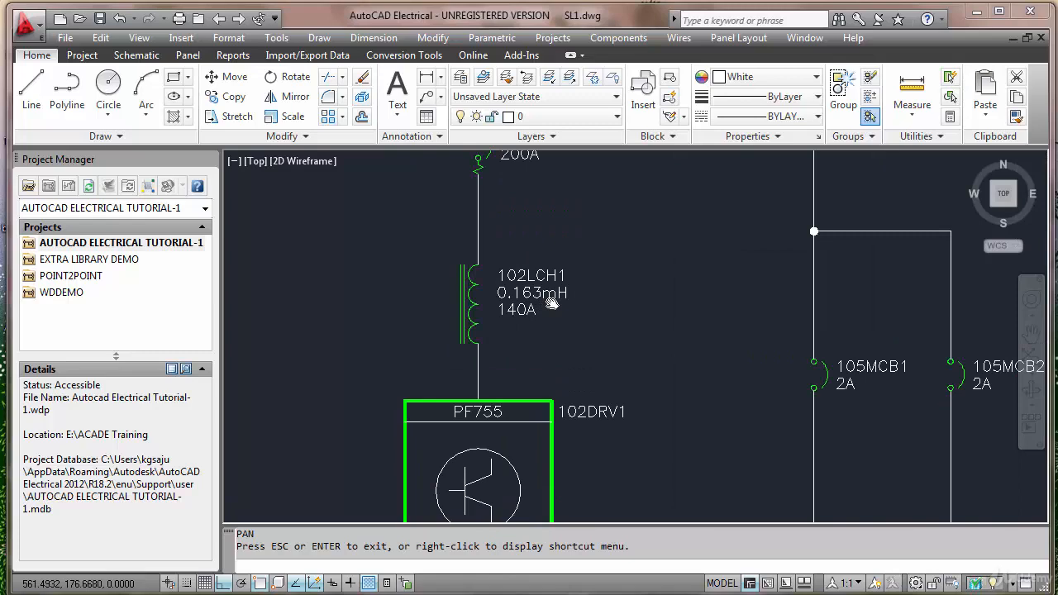
# Step: Examine the PF755 drive 102DRV1 and follow its output to the recoiler motor 102M1 and its encoder
pyautogui.scroll(-5, 560, 303)
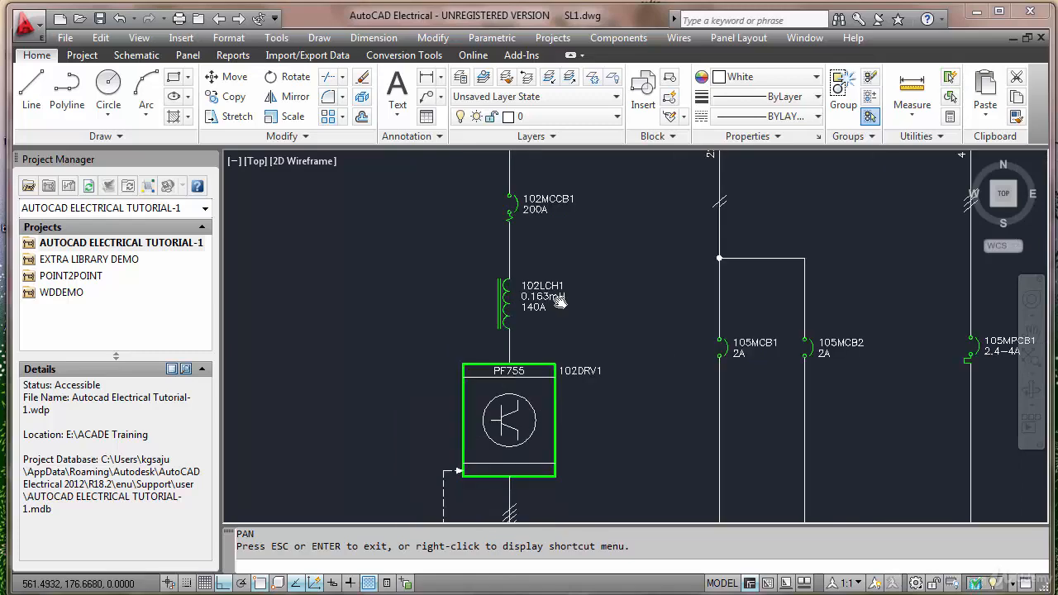
pyautogui.scroll(4, 559, 351)
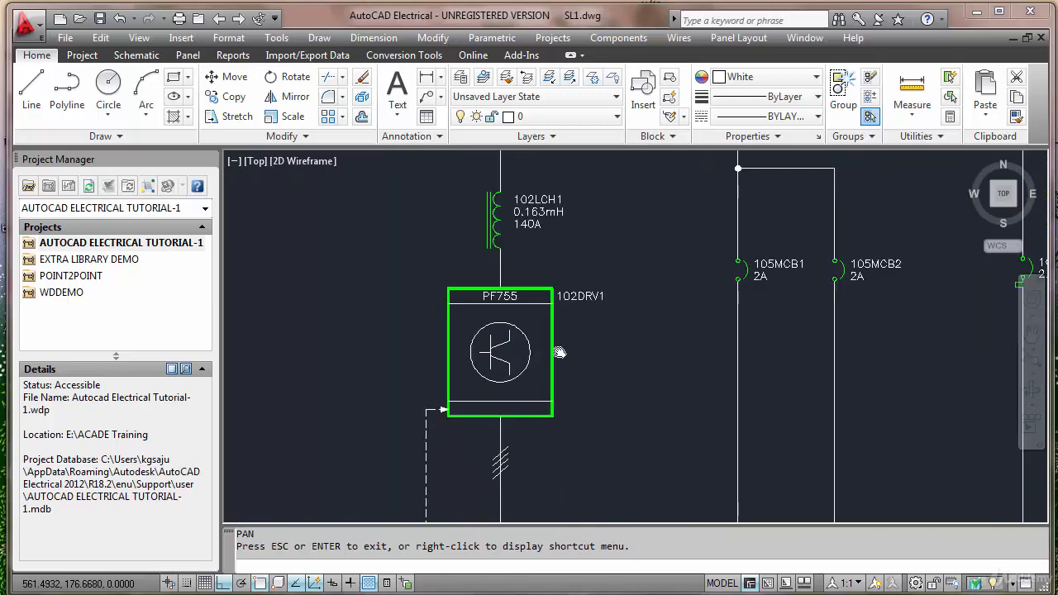
pyautogui.scroll(-5, 559, 352)
pyautogui.scroll(4, 557, 413)
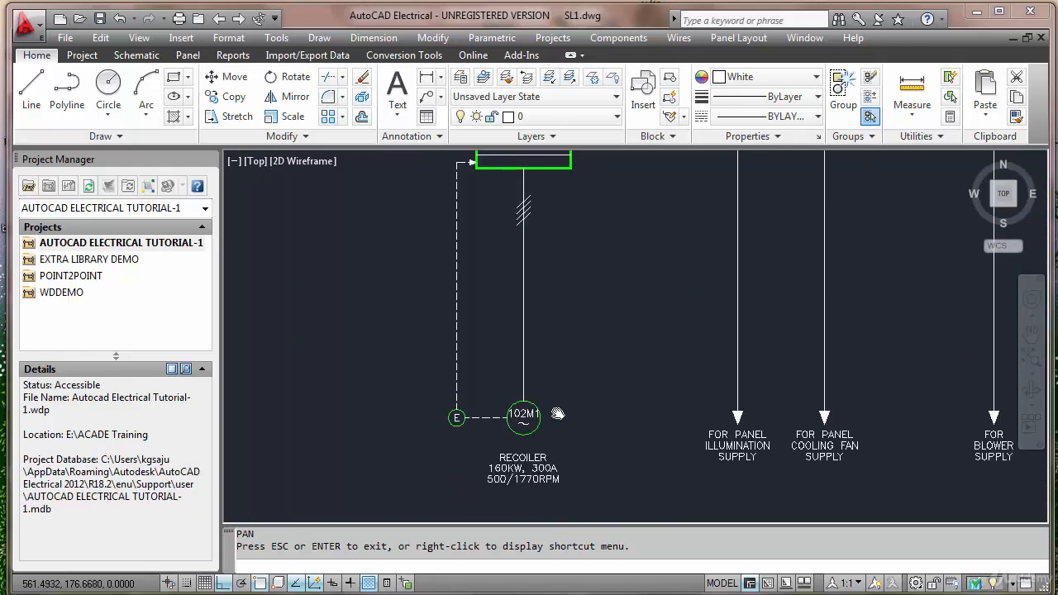
pyautogui.scroll(-2, 566, 396)
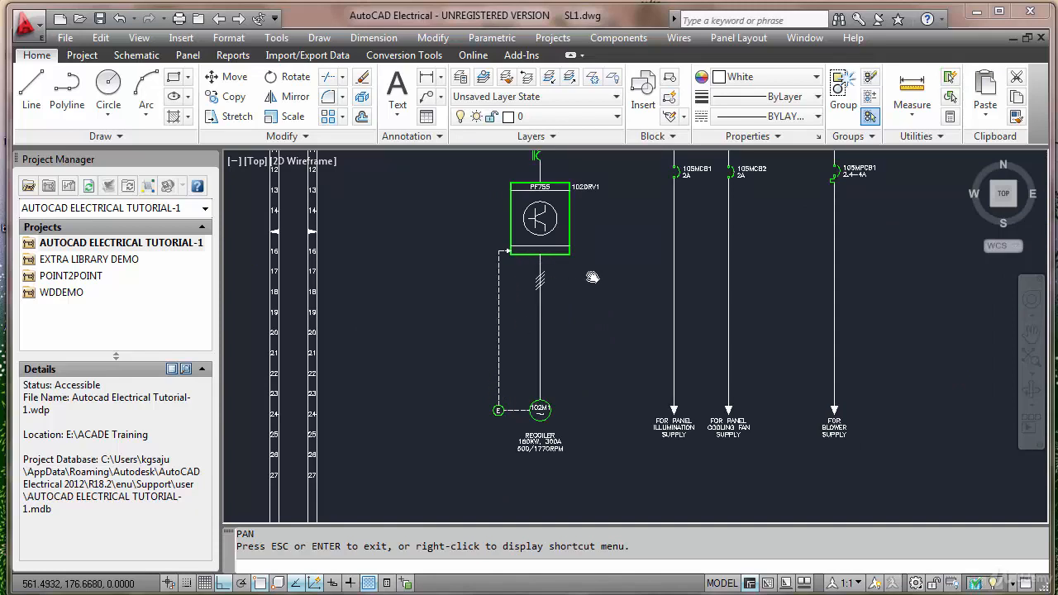
# Step: Examine the 220VAC and 415VAC feeders with breakers 105MCB1, 105MCB2 and 105MPCB1, down to the illumination, cooling fan and blower supplies
pyautogui.scroll(-2, 592, 277)
pyautogui.scroll(3, 703, 188)
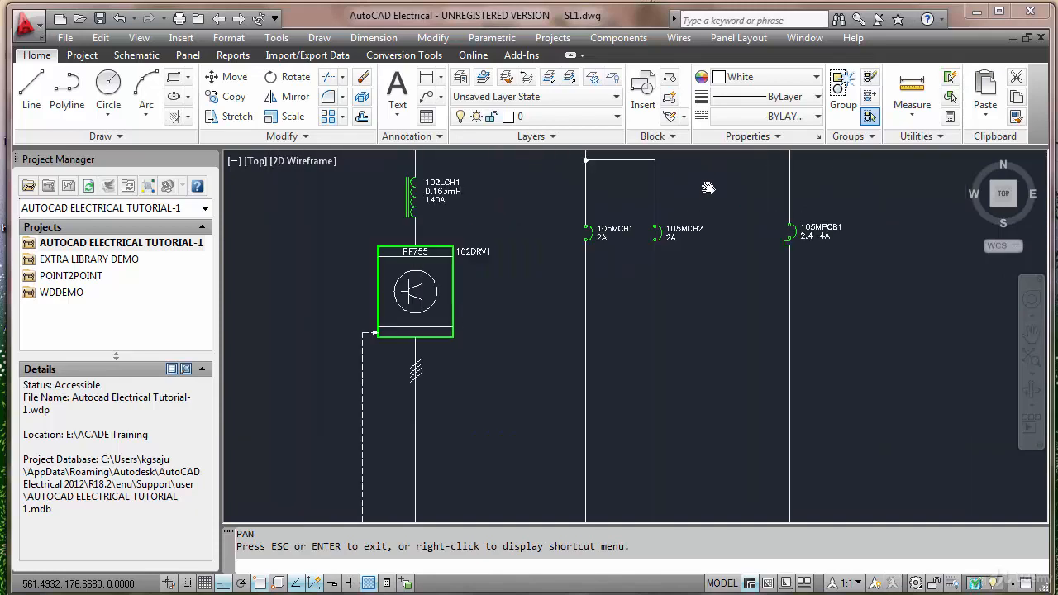
pyautogui.moveTo(705, 188); pyautogui.dragTo(499, 316)
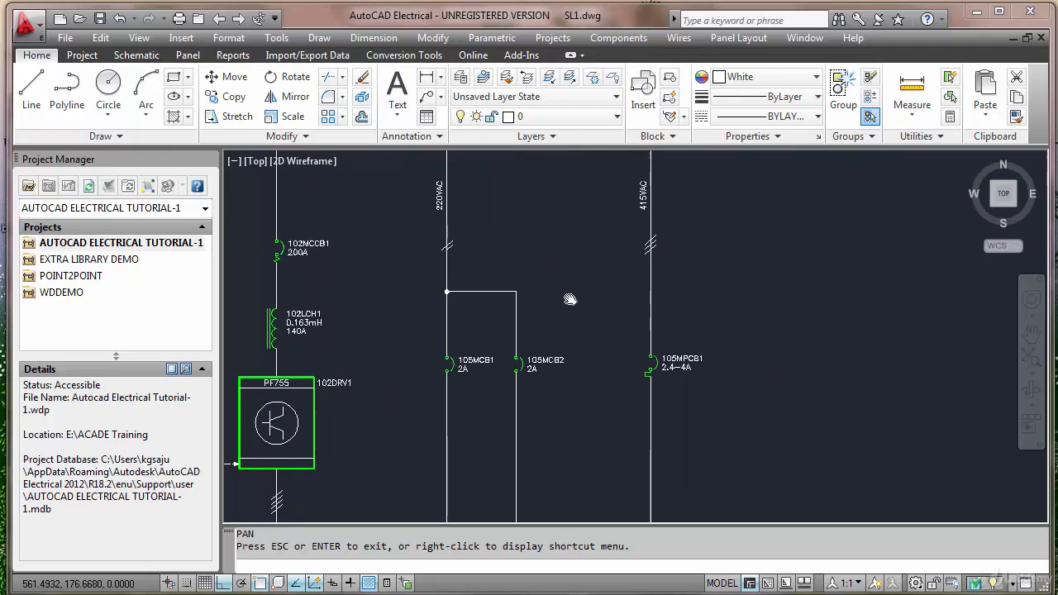
pyautogui.scroll(-2, 569, 300)
pyautogui.moveTo(581, 397); pyautogui.dragTo(621, 276)
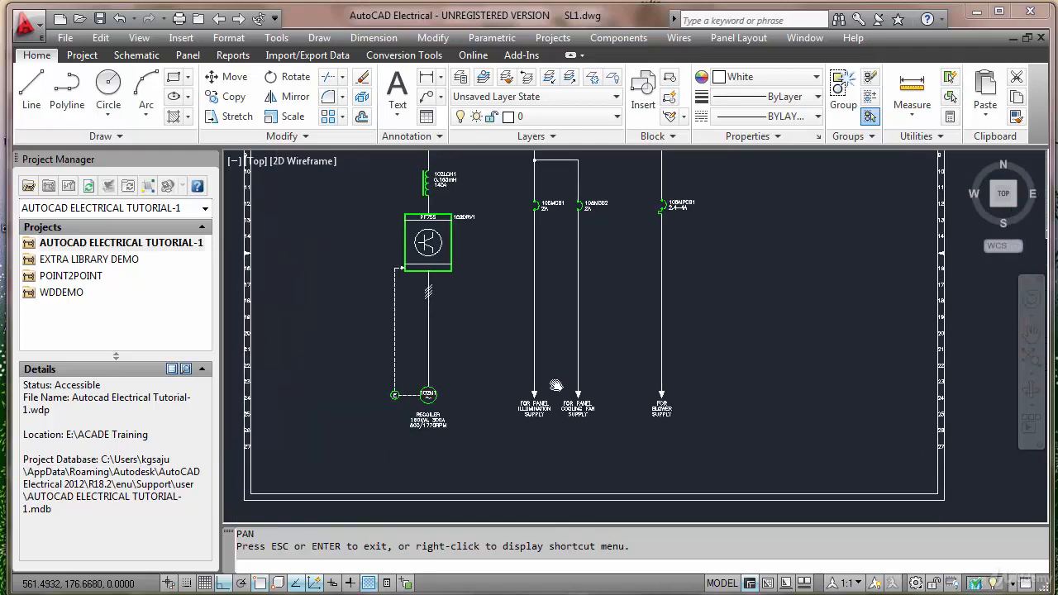
pyautogui.scroll(2, 555, 386)
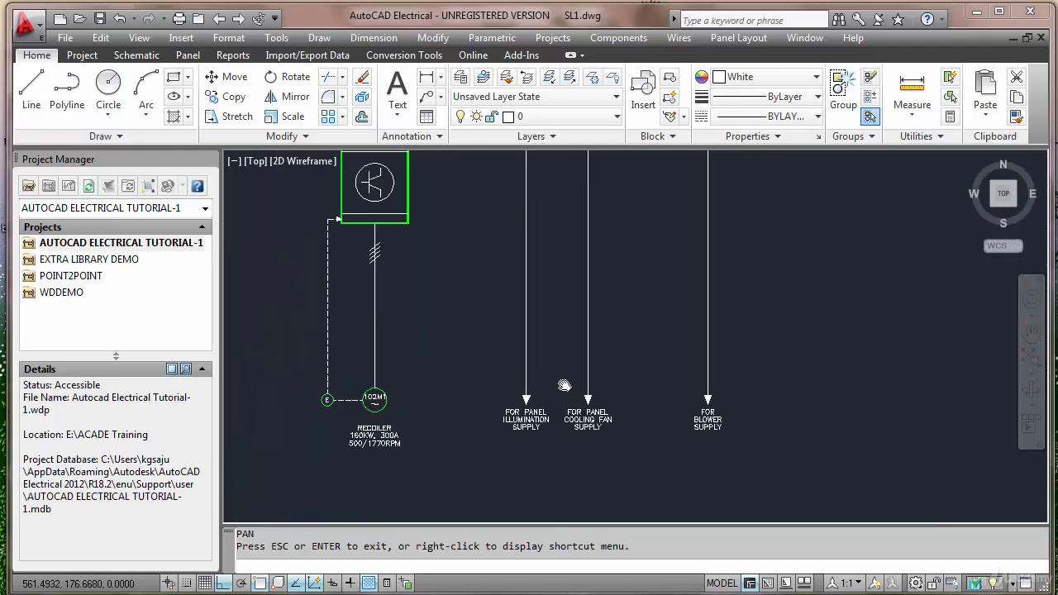
pyautogui.scroll(-4, 574, 381)
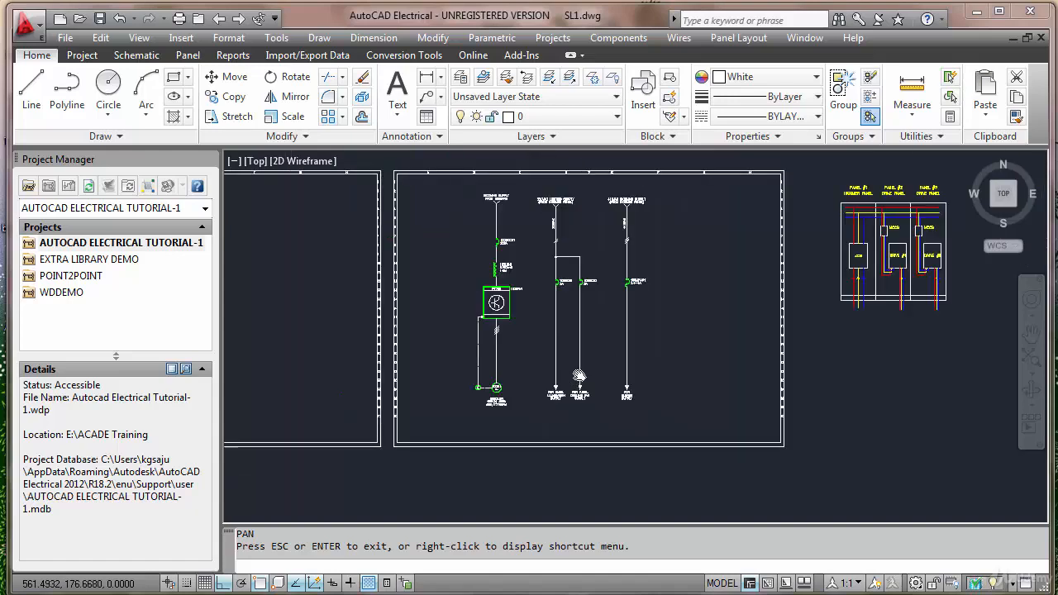
# Step: Compare the two single-line sheets, bring the three-panel layout beside them into view, and examine the ACB in the incomer panel
pyautogui.moveTo(471, 319); pyautogui.dragTo(664, 343)
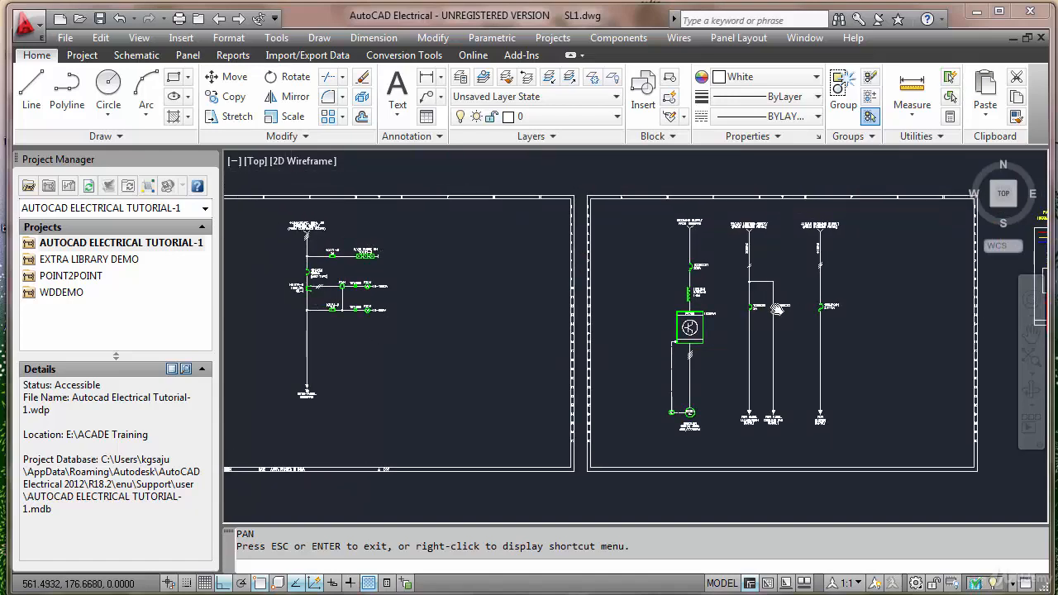
pyautogui.moveTo(722, 321); pyautogui.dragTo(309, 326)
pyautogui.moveTo(569, 310); pyautogui.dragTo(355, 352)
pyautogui.scroll(3, 464, 314)
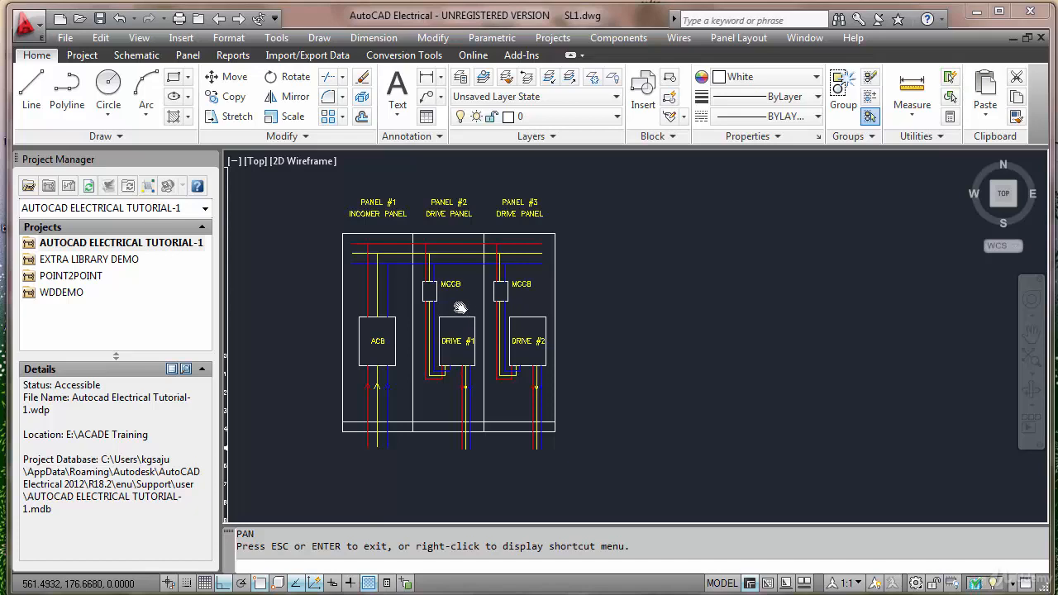
pyautogui.rightClick(393, 380)
pyautogui.click(423, 323)
pyautogui.scroll(5, 395, 353)
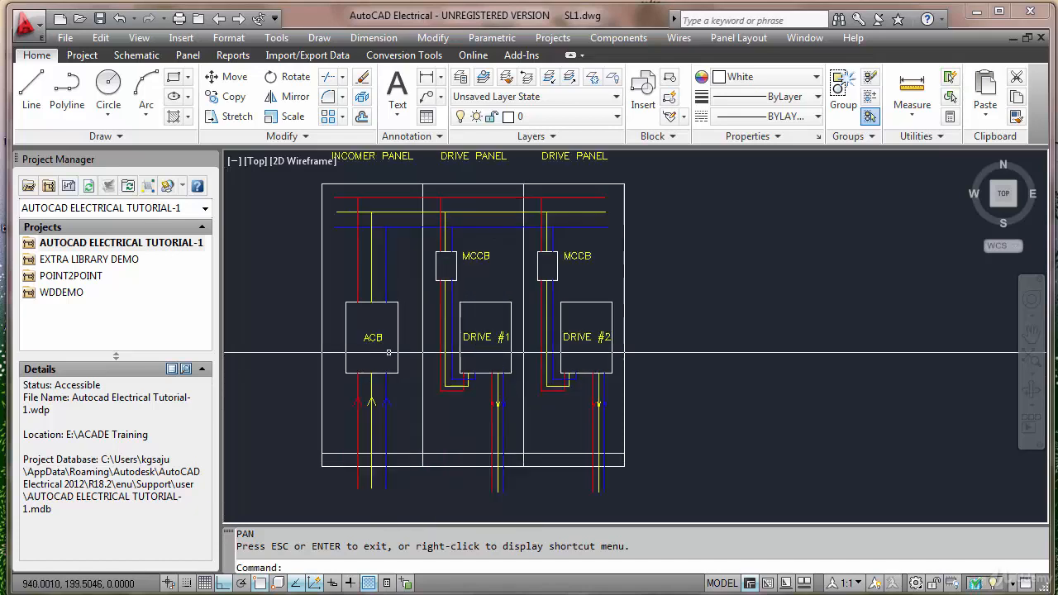
# Step: Examine the panel layout's headings and the busbars running from the incomer panel through the two drive panels
pyautogui.scroll(-2, 395, 353)
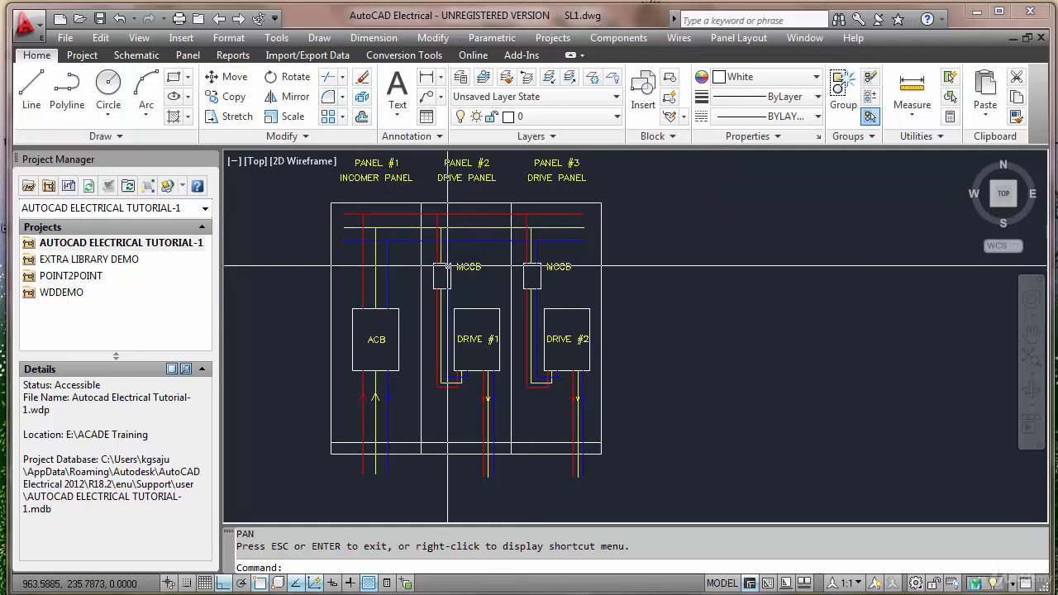
pyautogui.scroll(3, 478, 220)
pyautogui.scroll(-4, 478, 220)
pyautogui.scroll(5, 477, 219)
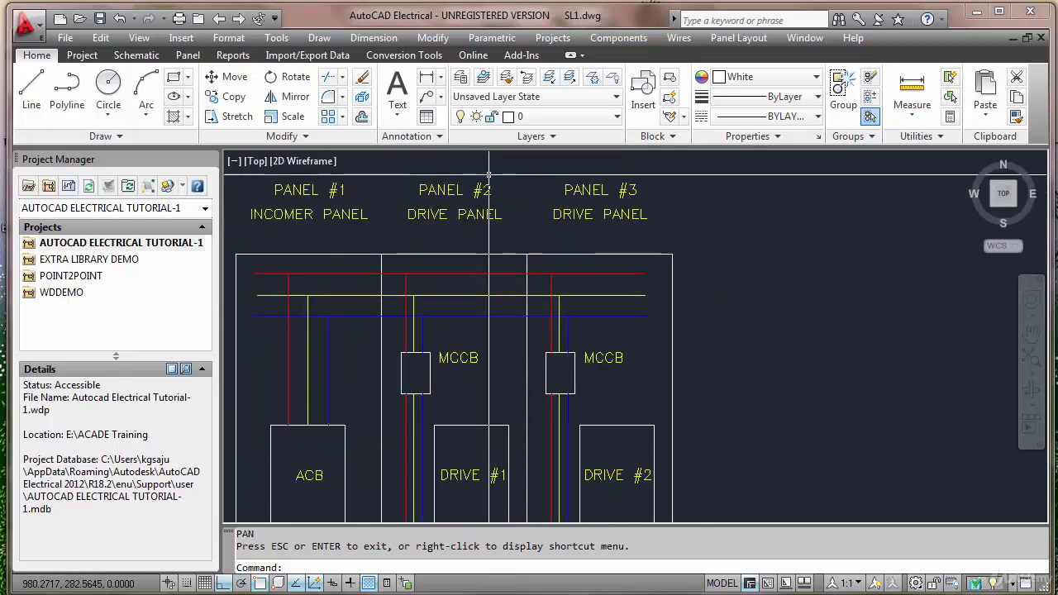
pyautogui.scroll(-2, 490, 327)
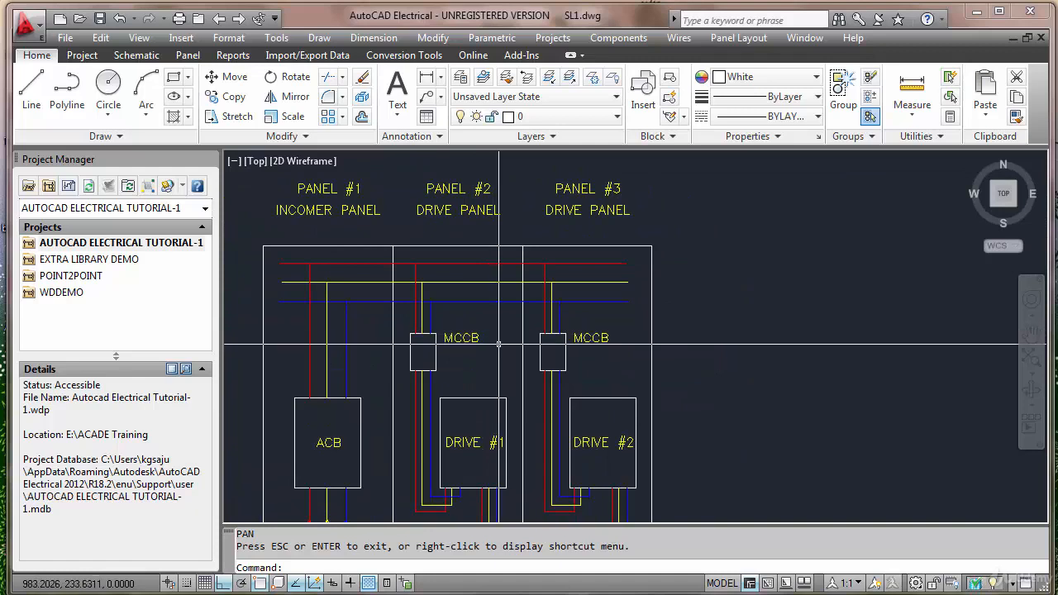
pyautogui.moveTo(498, 344); pyautogui.dragTo(521, 282)
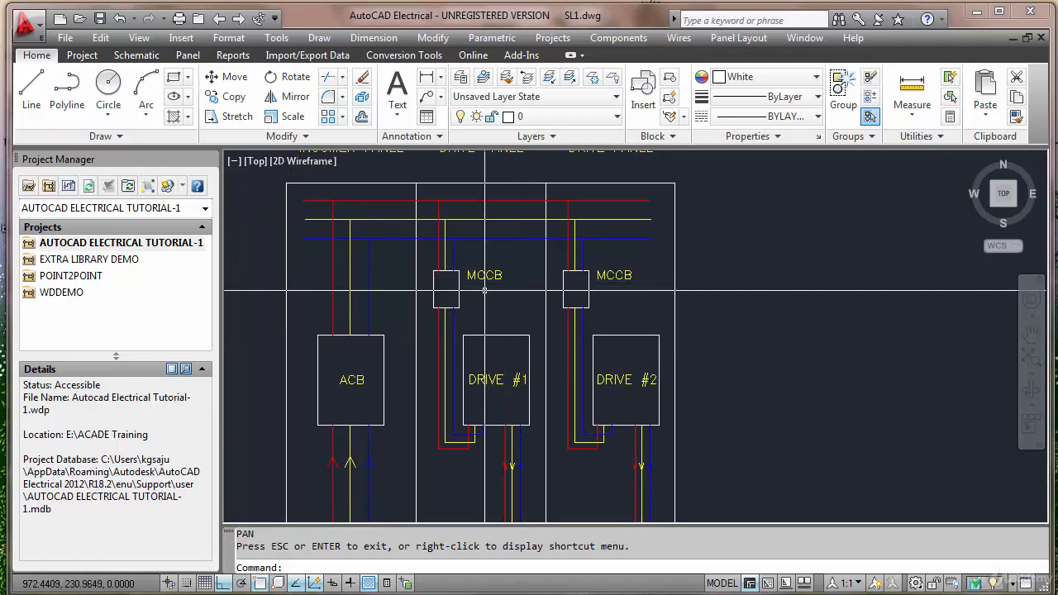
# Step: Examine how the MCCBs feed DRIVE #1 and DRIVE #2 in panels #2 and #3 and where the drive outputs leave
pyautogui.scroll(2, 484, 290)
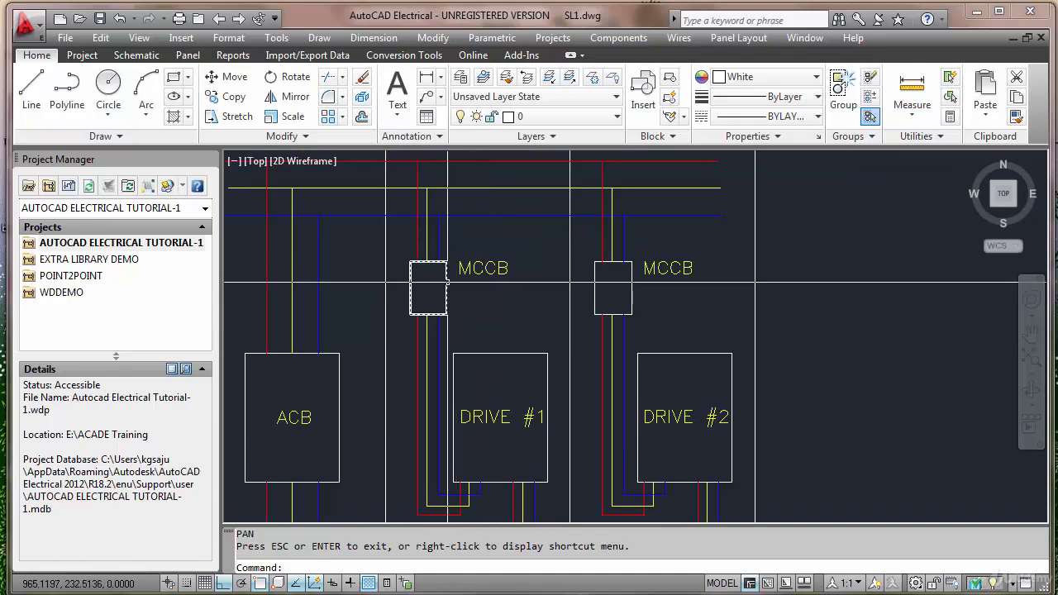
pyautogui.scroll(-3, 463, 282)
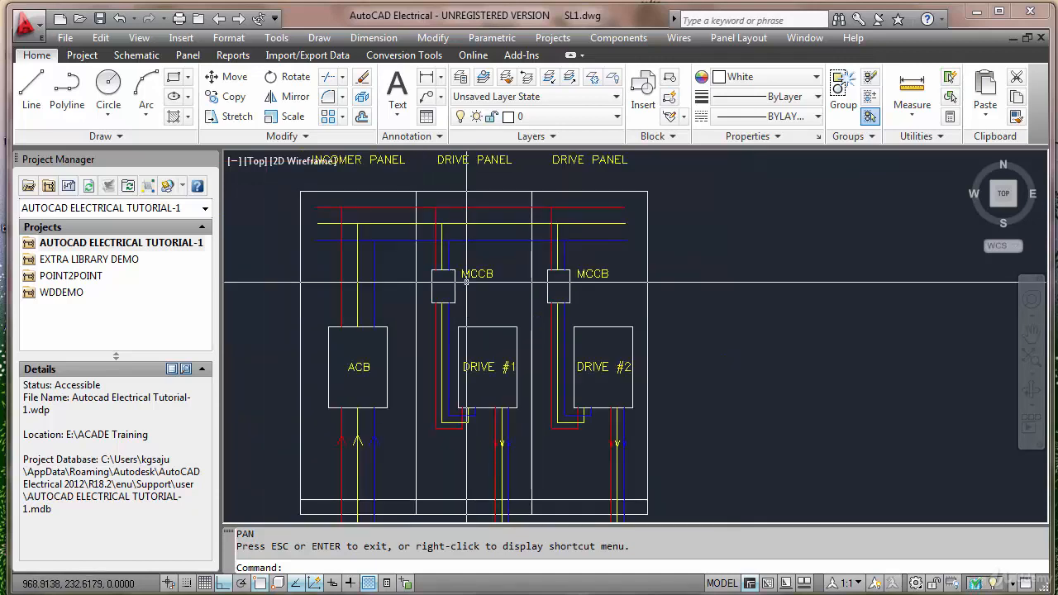
pyautogui.scroll(-2, 457, 293)
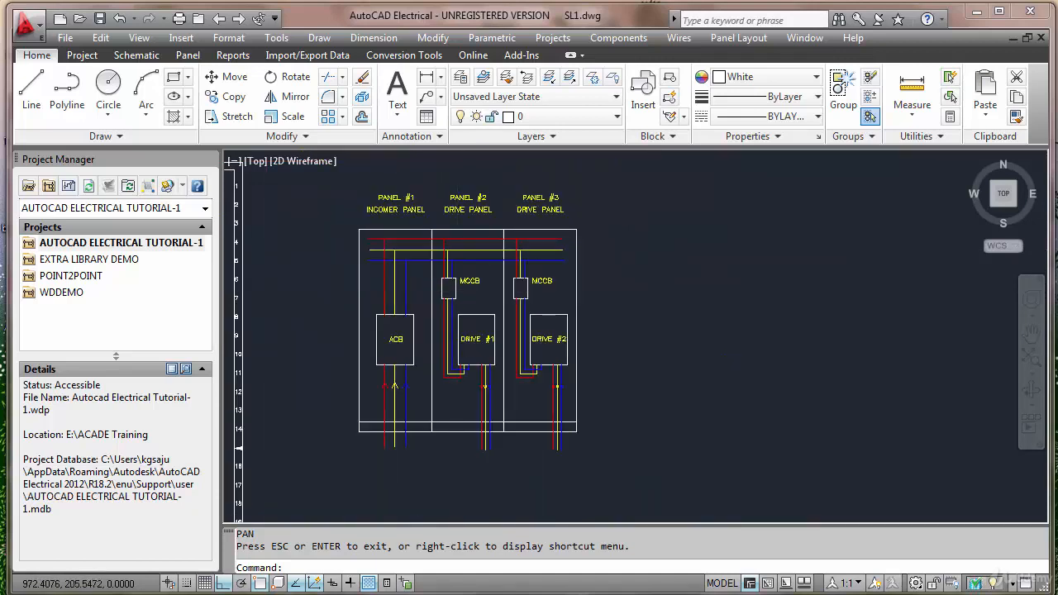
pyautogui.scroll(1, 500, 384)
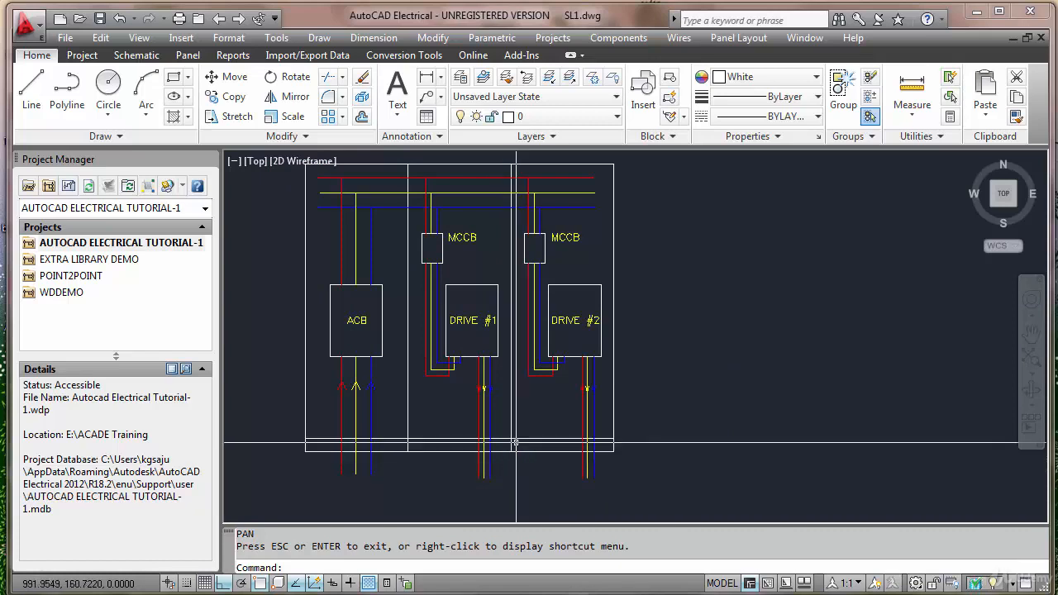
pyautogui.scroll(3, 609, 283)
pyautogui.scroll(-2, 609, 283)
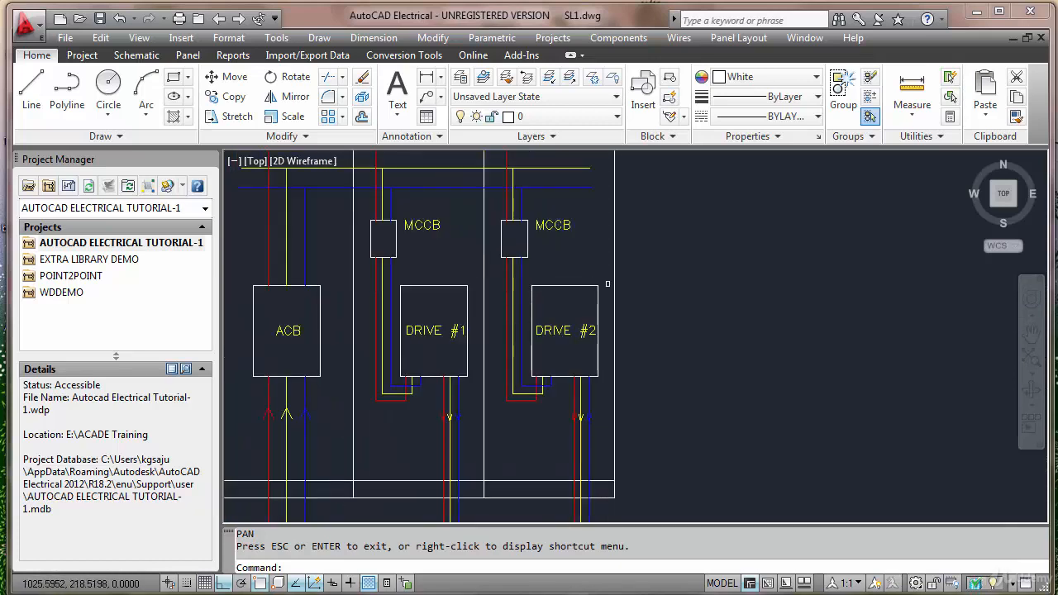
pyautogui.scroll(-4, 786, 293)
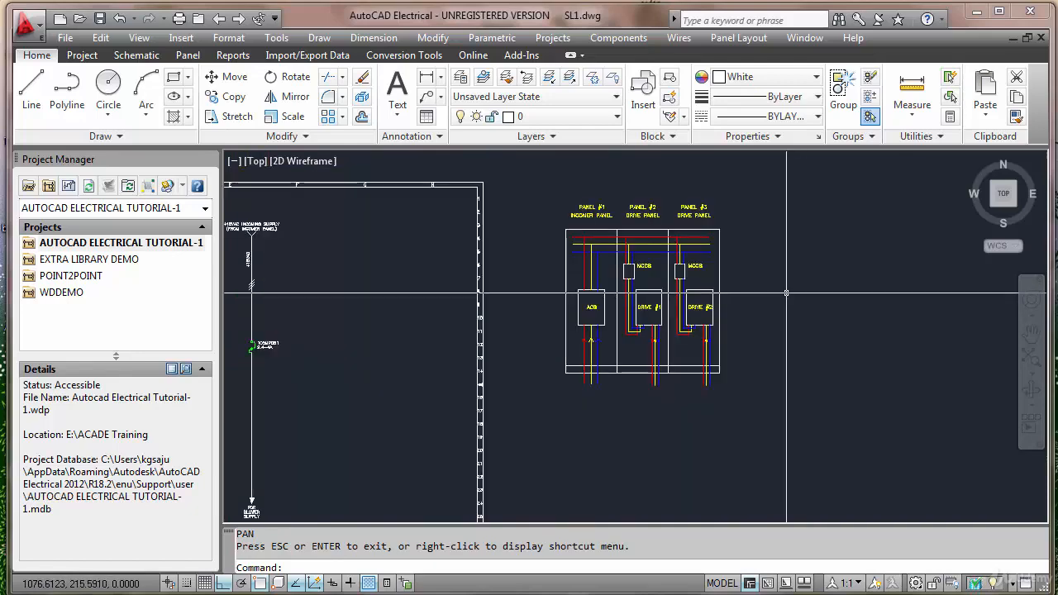
# Step: Return to the first sheet and review the incomer single-line diagram around the 101ACB1 breaker and its metering branches
pyautogui.moveTo(508, 281); pyautogui.dragTo(852, 304, button='middle')
pyautogui.moveTo(767, 337); pyautogui.dragTo(732, 335, button='middle')
pyautogui.moveTo(486, 324); pyautogui.dragTo(906, 312, button='middle')
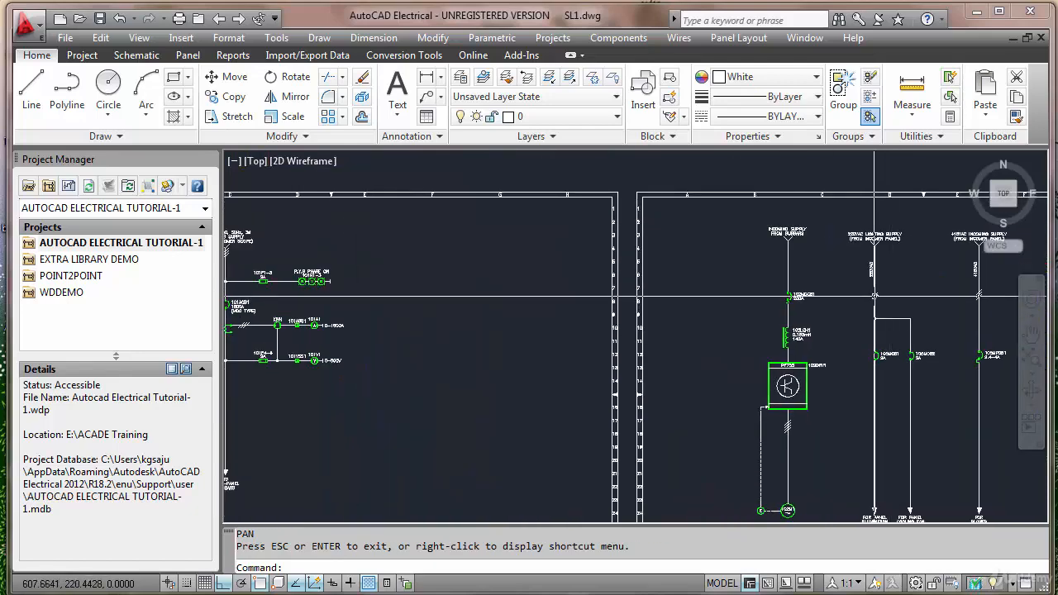
pyautogui.moveTo(492, 304); pyautogui.dragTo(670, 293, button='middle')
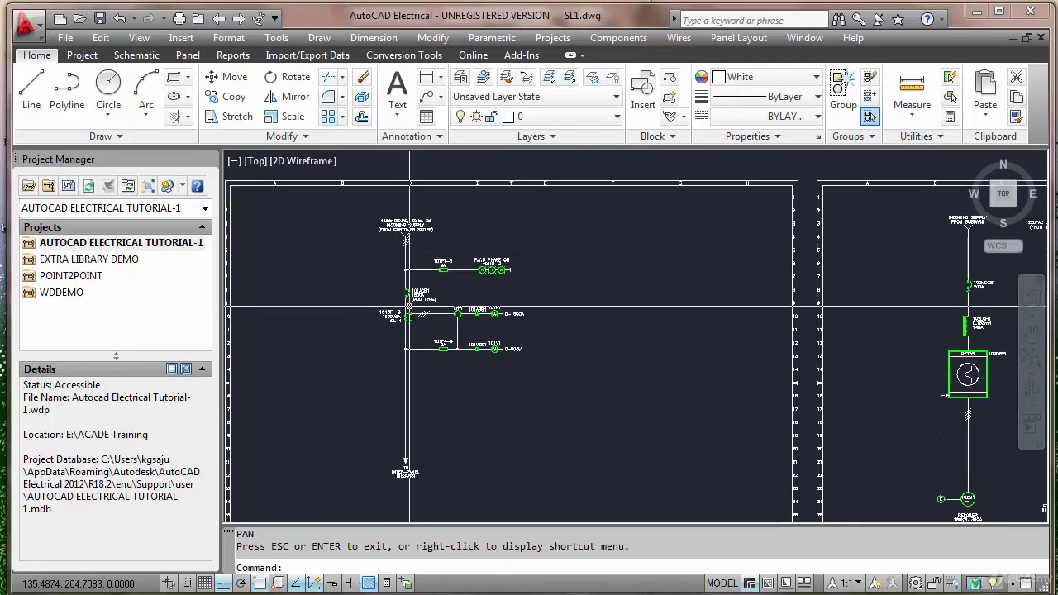
pyautogui.scroll(7, 412, 301)
pyautogui.scroll(-5, 457, 281)
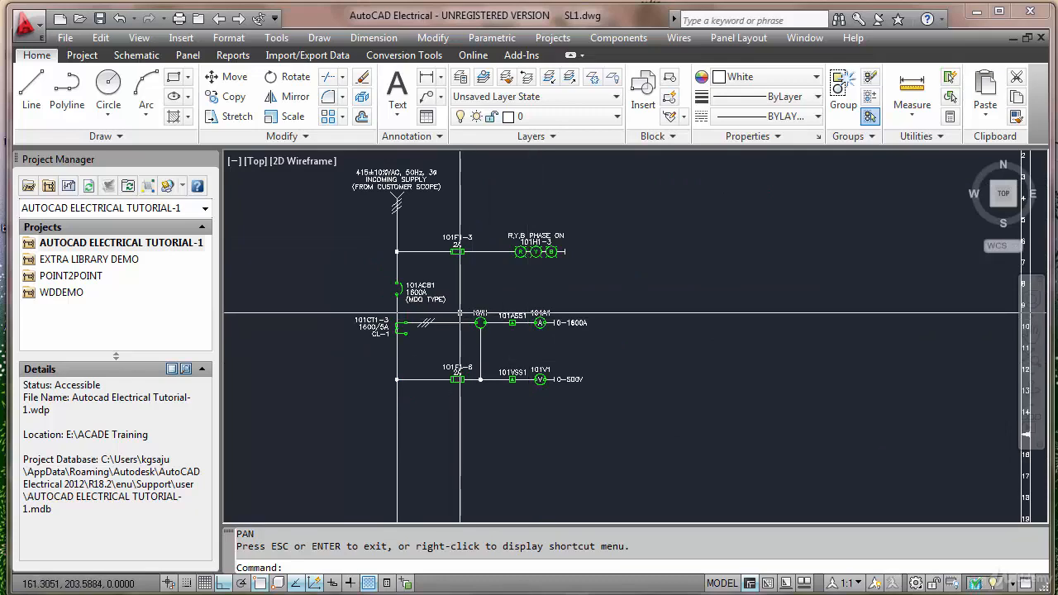
pyautogui.scroll(3, 459, 313)
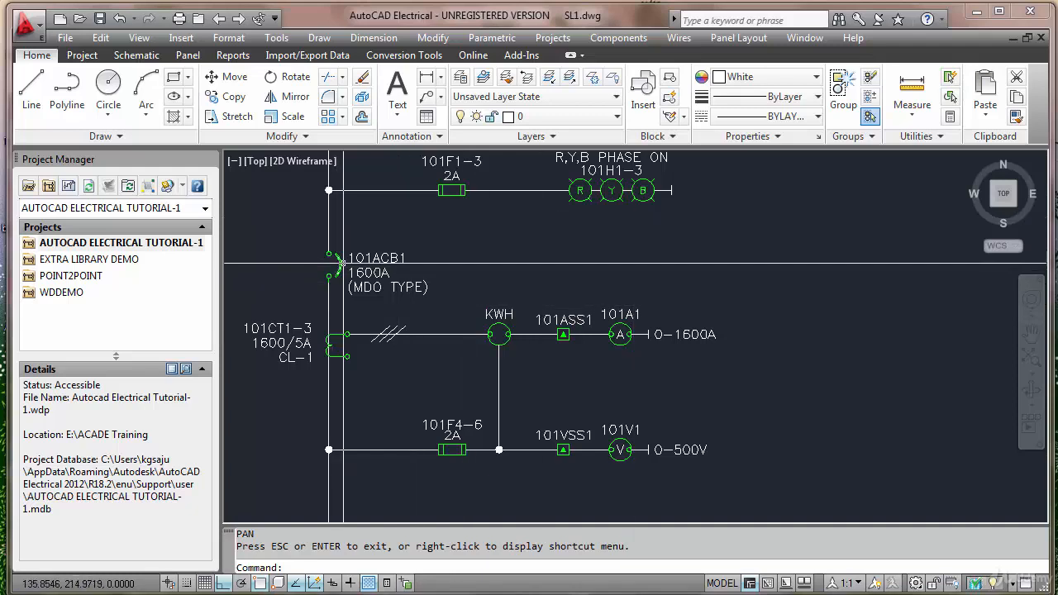
pyautogui.scroll(-2, 426, 268)
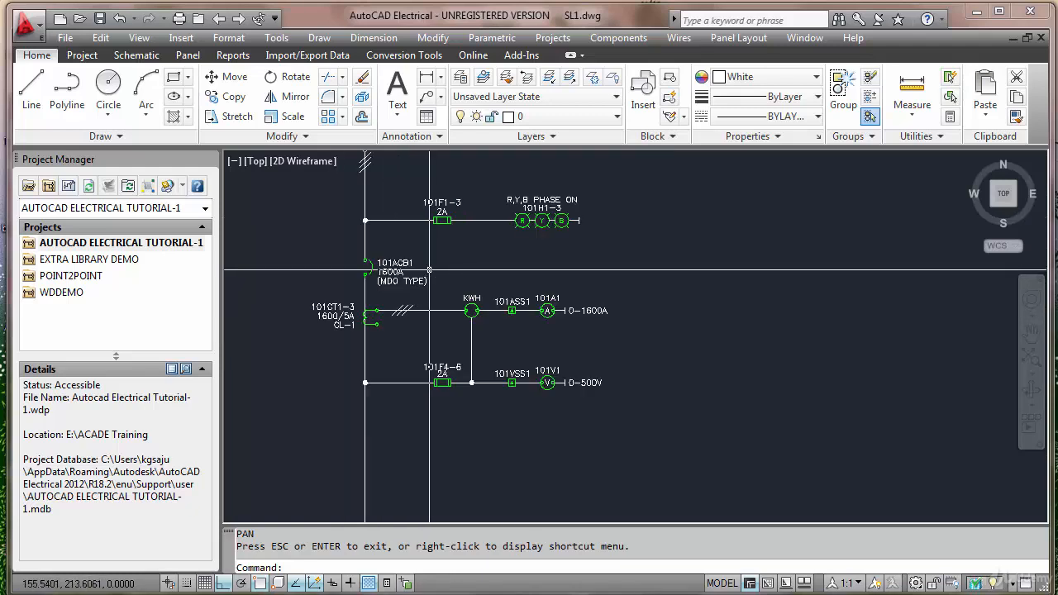
# Step: Follow the incomer line on the first sheet from its metering branches down to the inter-panel busbars arrow
pyautogui.scroll(2, 519, 322)
pyautogui.scroll(-2, 389, 323)
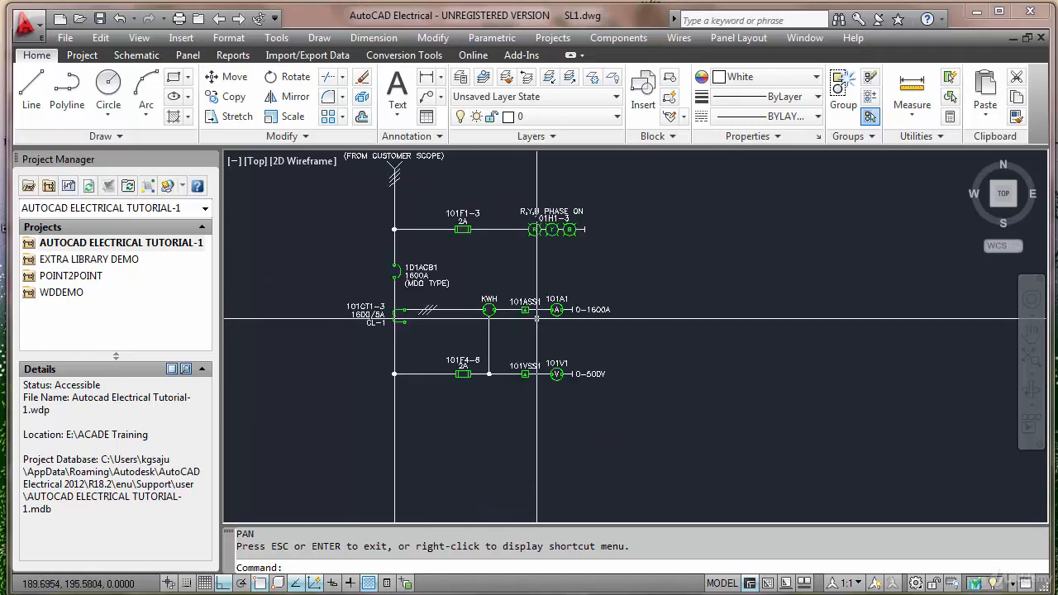
pyautogui.scroll(-4, 538, 354)
pyautogui.moveTo(607, 352); pyautogui.dragTo(553, 362, button='middle')
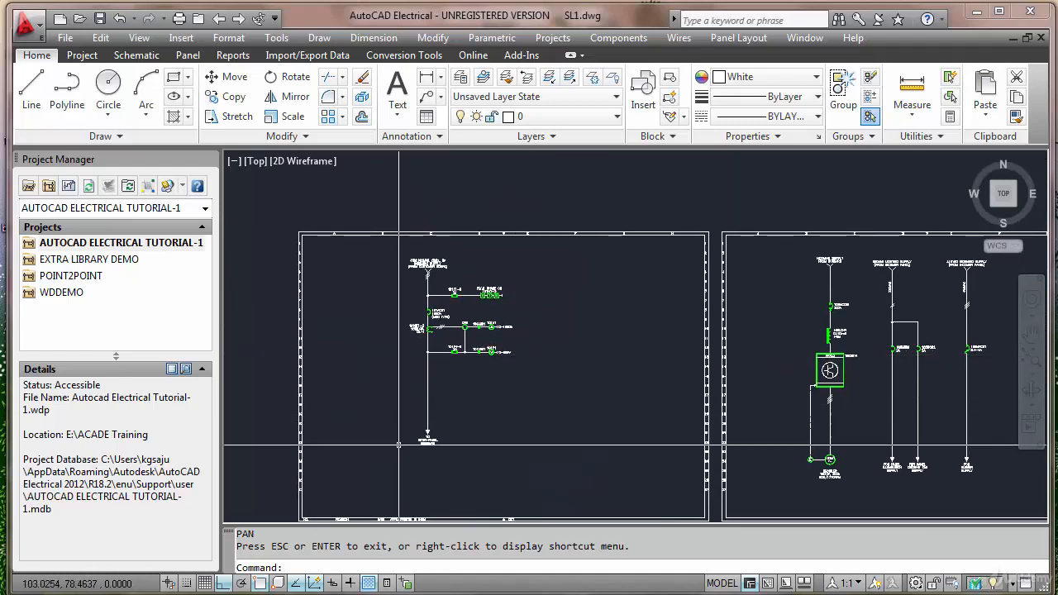
pyautogui.scroll(6, 434, 463)
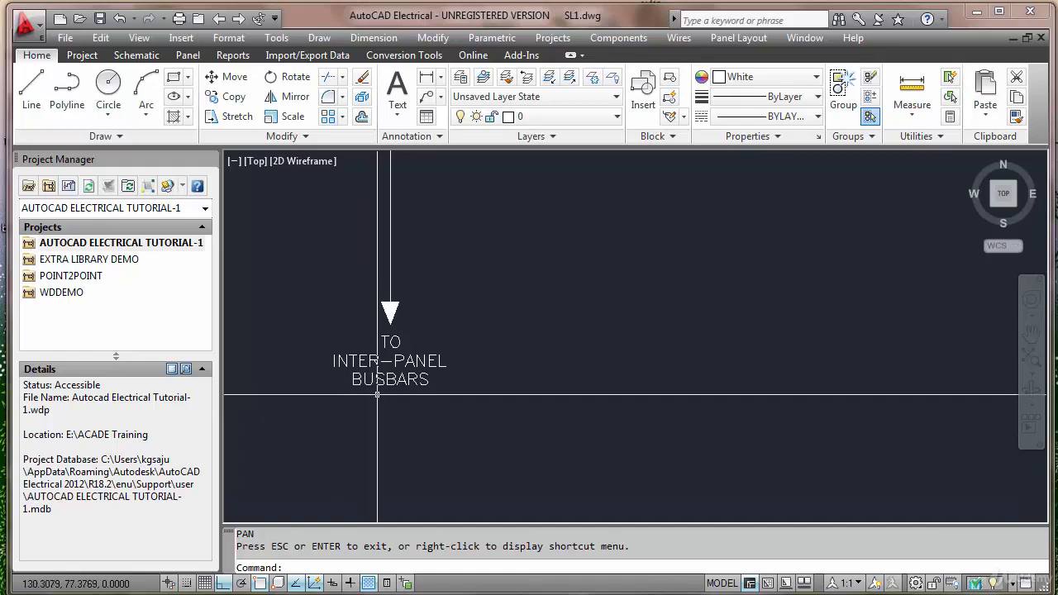
pyautogui.scroll(-5, 386, 394)
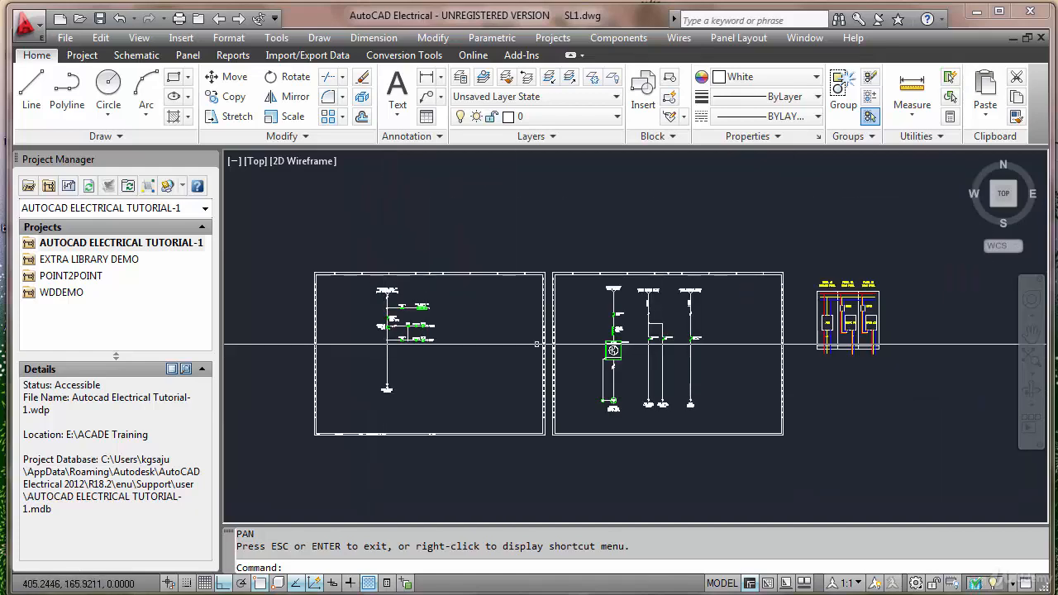
# Step: Examine the 102MCCB1 breaker and the 102LCH1 choke on the incoming supply line of the second sheet
pyautogui.scroll(5, 611, 347)
pyautogui.scroll(4, 639, 292)
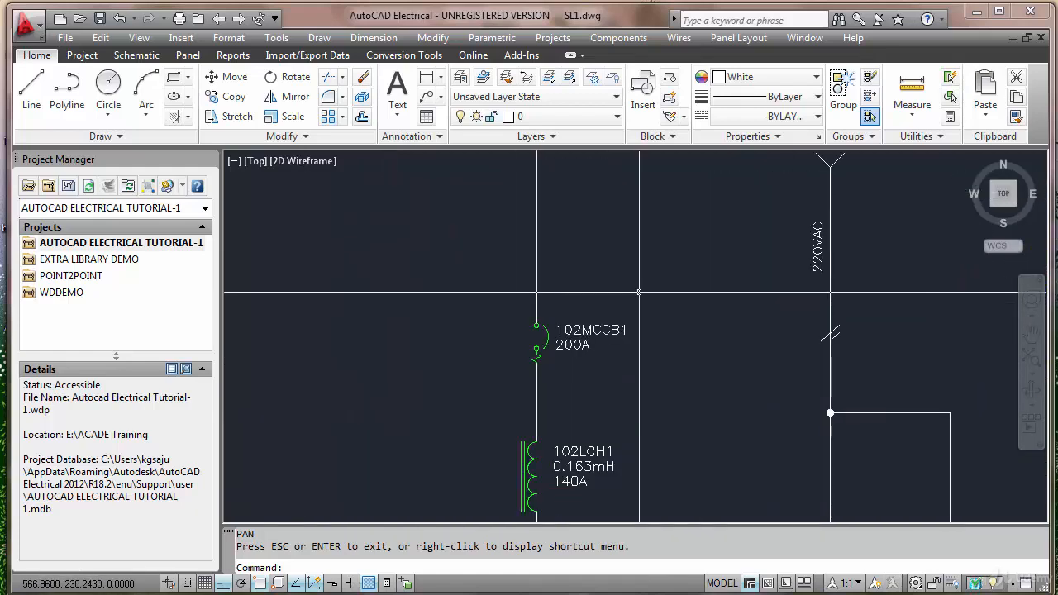
pyautogui.scroll(-5, 638, 292)
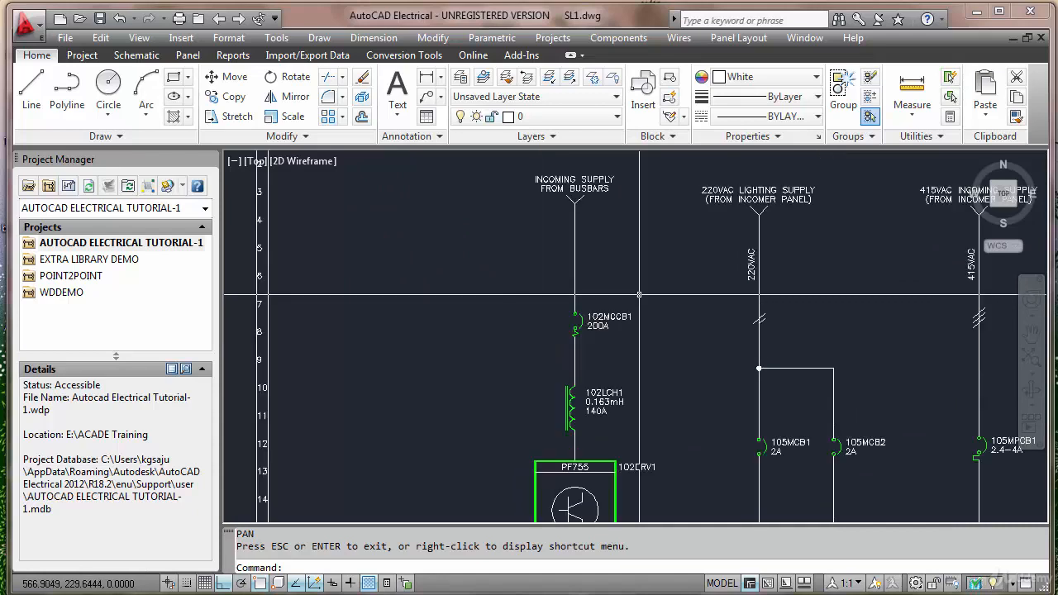
pyautogui.scroll(5, 619, 329)
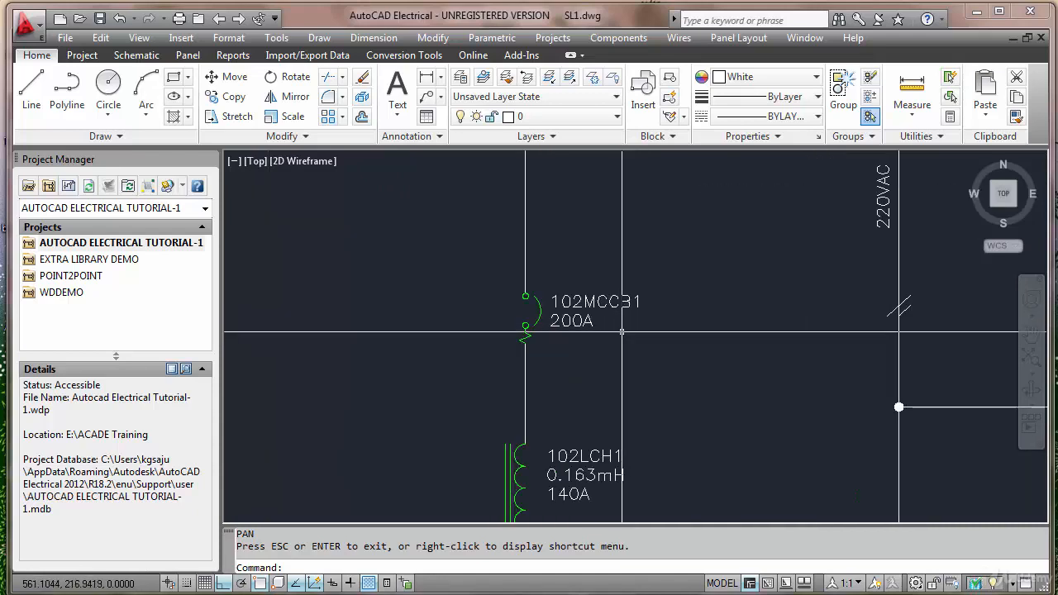
pyautogui.scroll(-4, 619, 330)
pyautogui.scroll(2, 651, 435)
# Step: Trace the second sheet's line from the PF755 drive down to recoiler motor 102M1 and its encoder
pyautogui.moveTo(650, 434); pyautogui.dragTo(577, 229, button='middle')
pyautogui.scroll(-5, 543, 288)
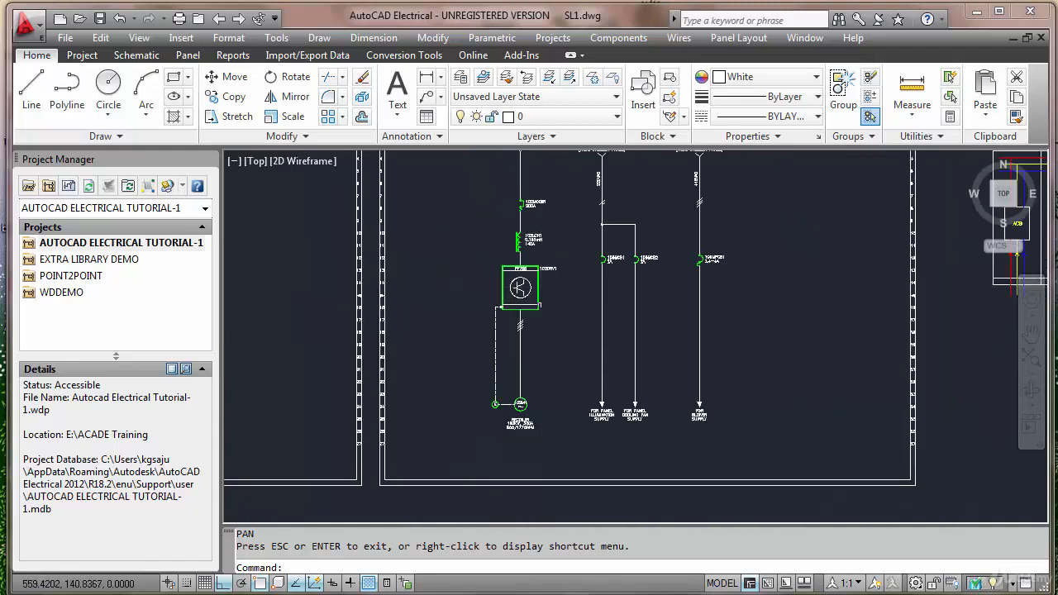
pyautogui.scroll(2, 541, 307)
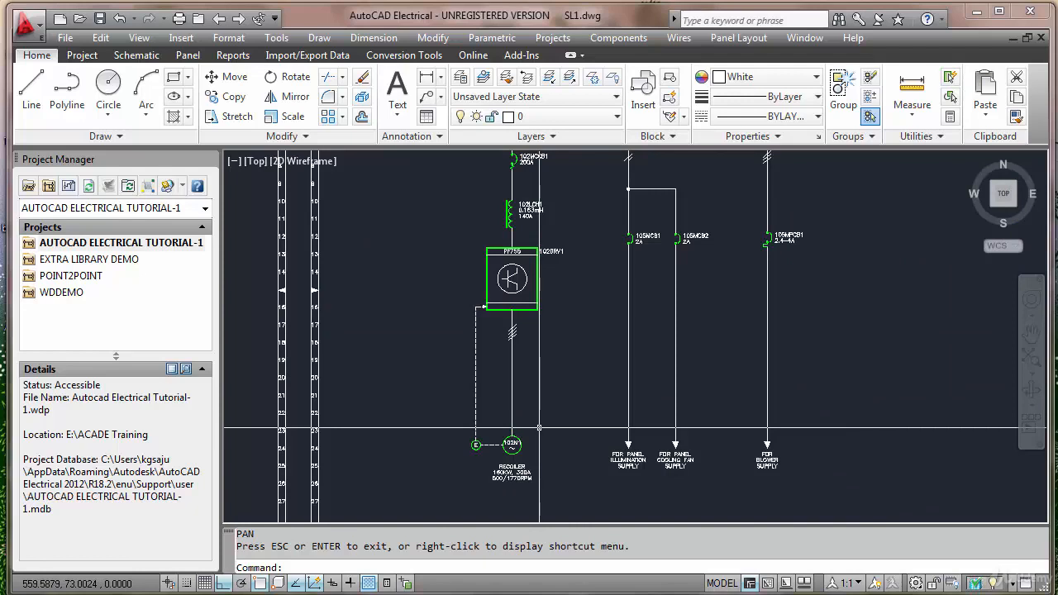
pyautogui.scroll(6, 539, 430)
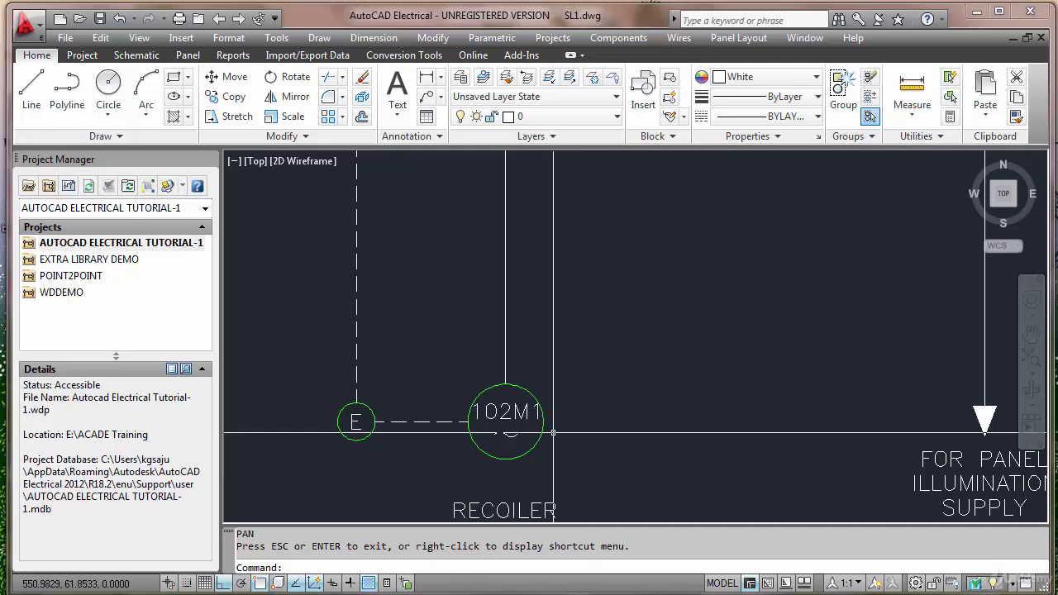
pyautogui.scroll(-10, 553, 431)
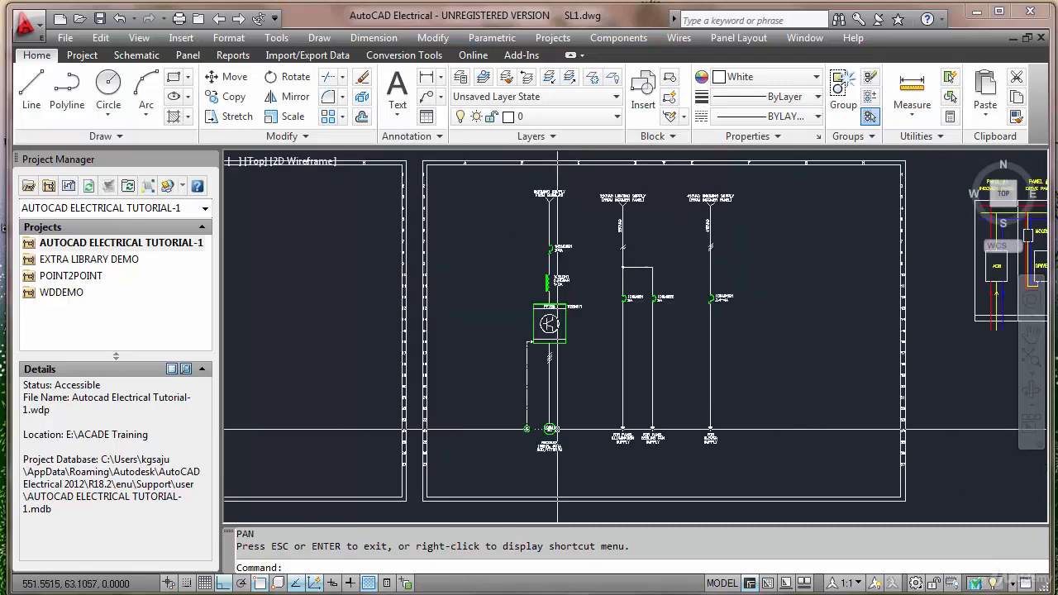
# Step: Examine the supply wires entering DRIVE #1 and the output wires leaving it in the three-panel layout
pyautogui.scroll(6, 907, 341)
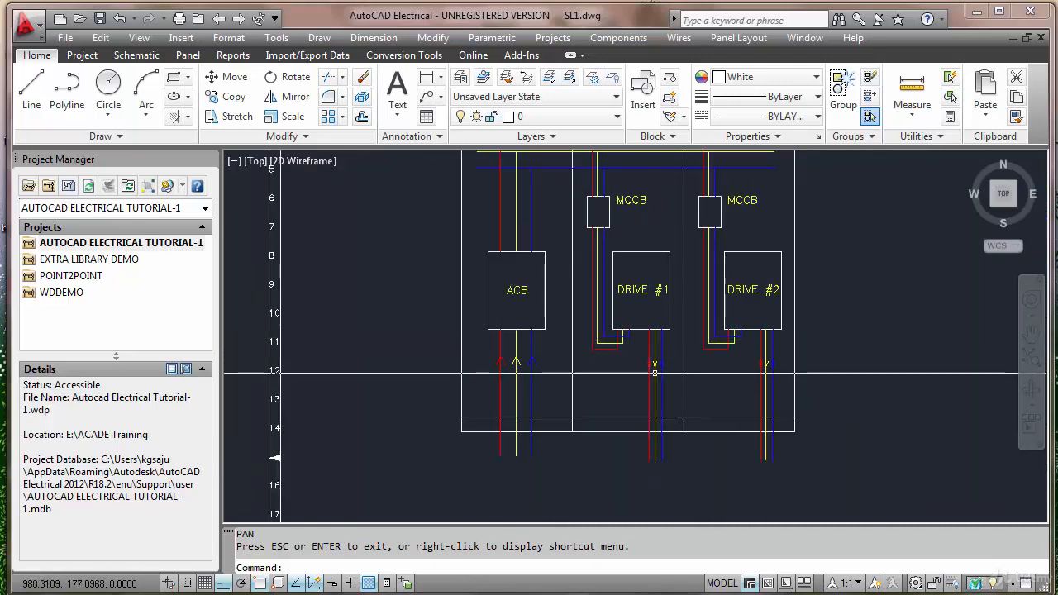
pyautogui.scroll(4, 648, 319)
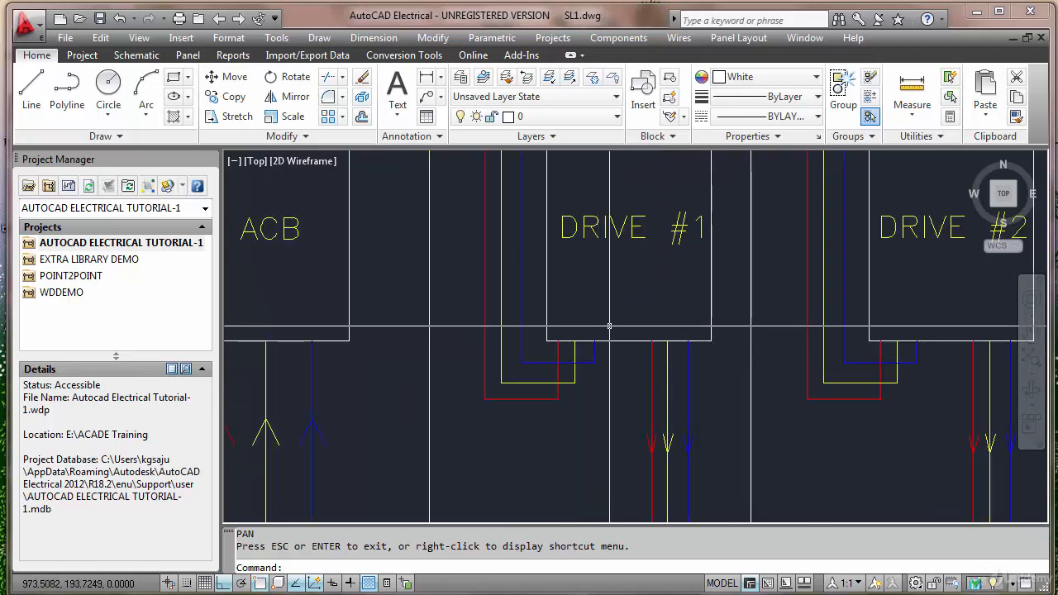
pyautogui.moveTo(611, 319); pyautogui.dragTo(578, 395)
pyautogui.scroll(-2, 576, 394)
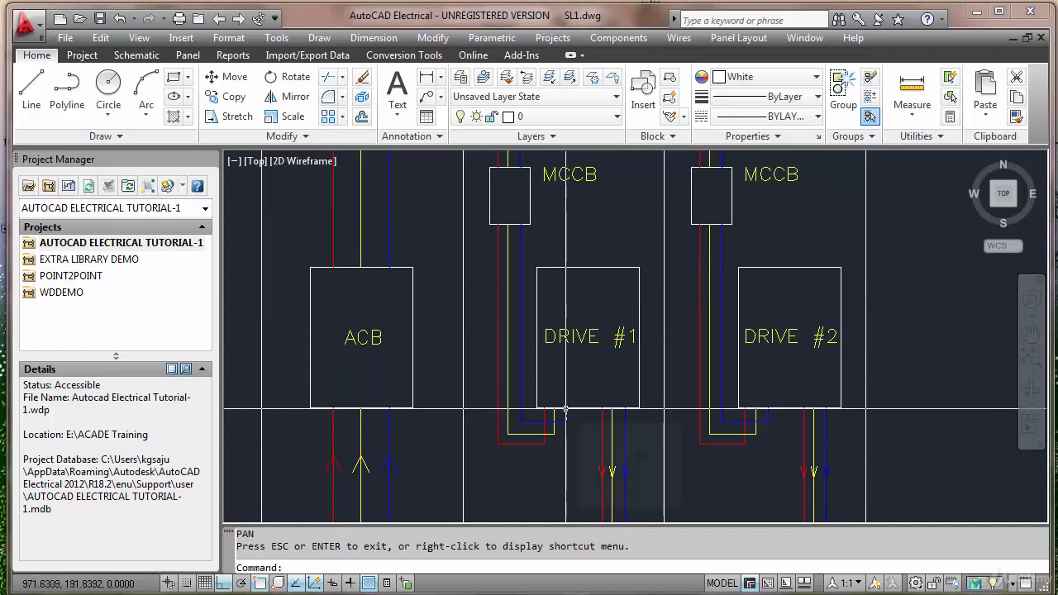
pyautogui.moveTo(565, 409)
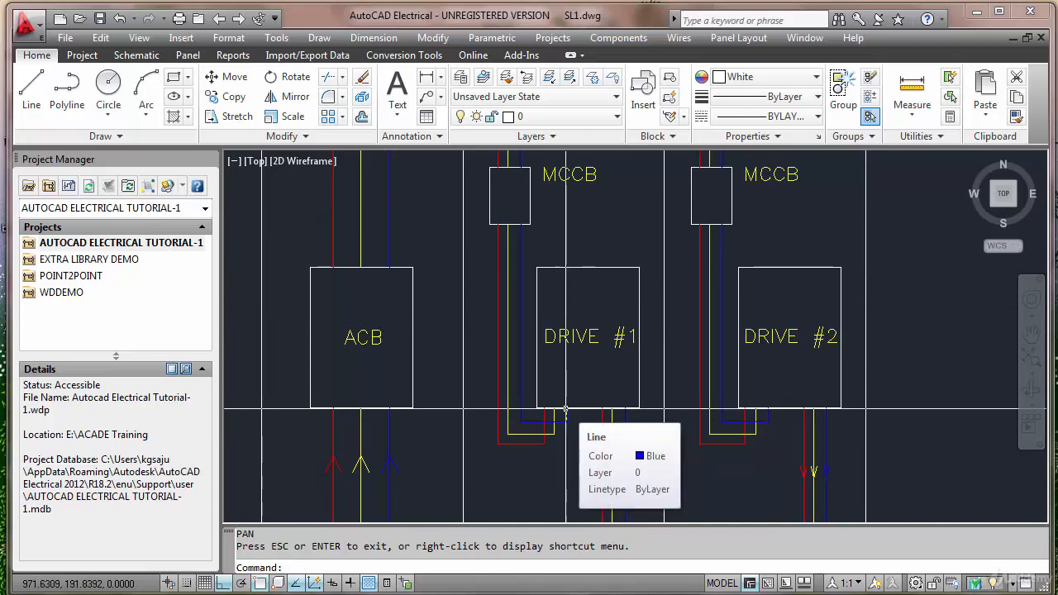
pyautogui.scroll(-2, 565, 409)
pyautogui.moveTo(579, 409); pyautogui.dragTo(579, 297)
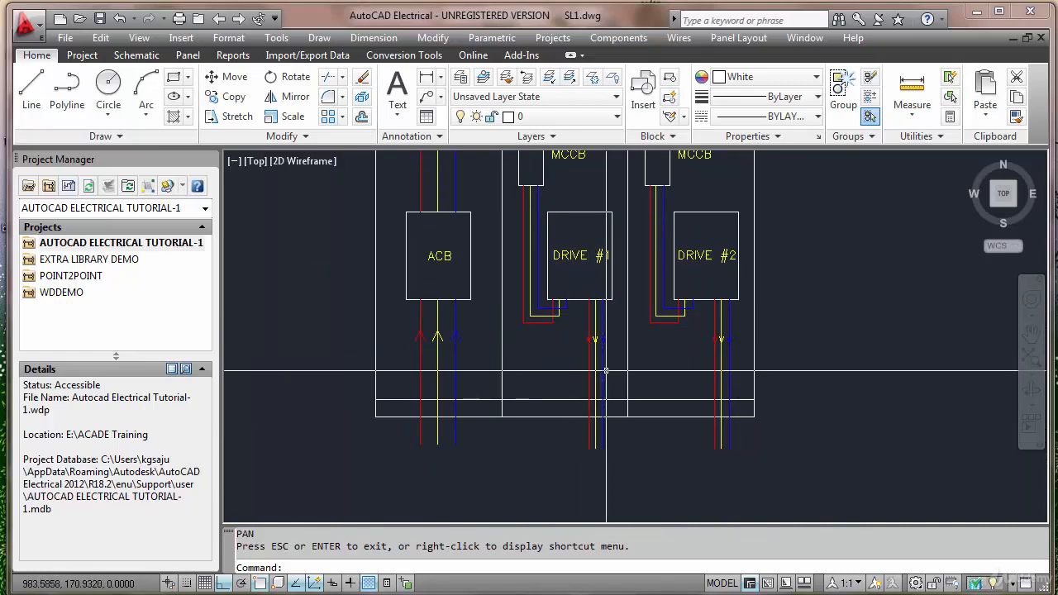
# Step: Return to the first sheet and examine the 101CT1-3 current transformers below the 101ACB1 breaker
pyautogui.scroll(-2, 606, 370)
pyautogui.moveTo(477, 340)
pyautogui.mouseDown(button='middle')
pyautogui.moveTo(583, 361)
pyautogui.moveTo(738, 362)
pyautogui.mouseUp(button='middle')
pyautogui.scroll(-1, 669, 360)
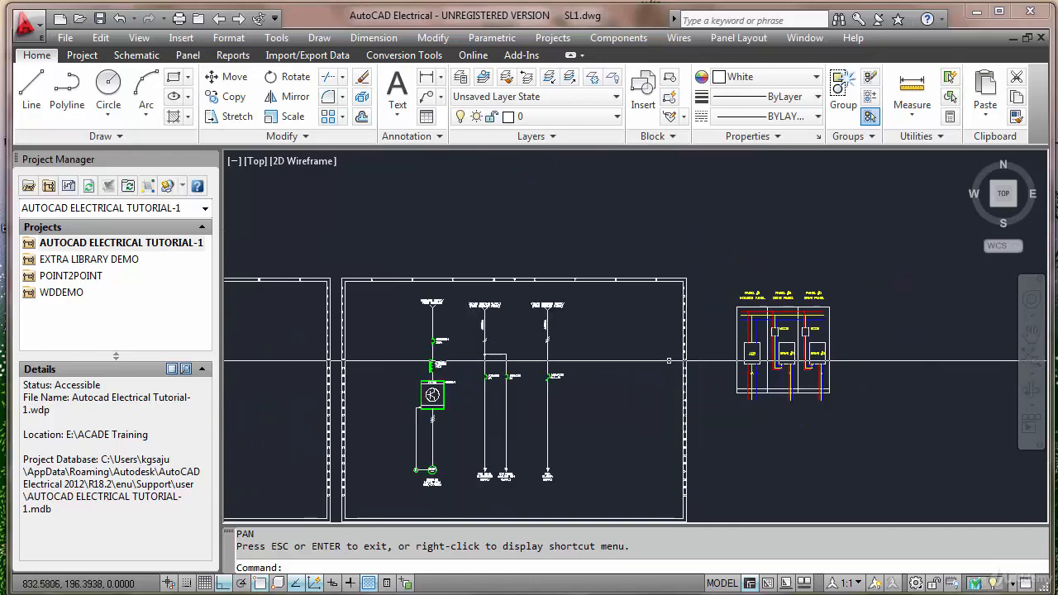
pyautogui.scroll(-1, 668, 360)
pyautogui.scroll(2, 296, 362)
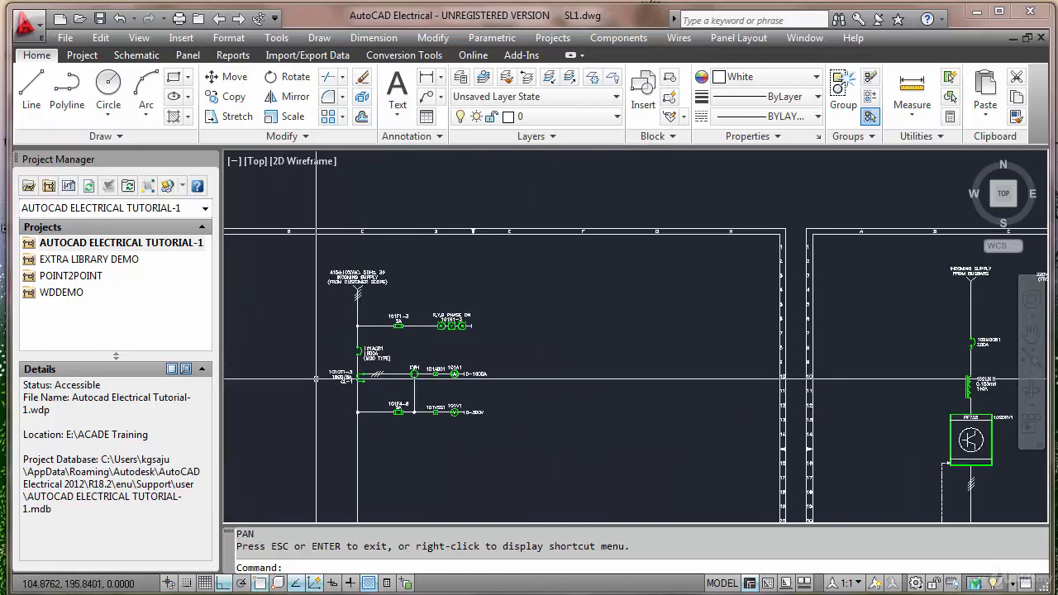
pyautogui.scroll(3, 317, 381)
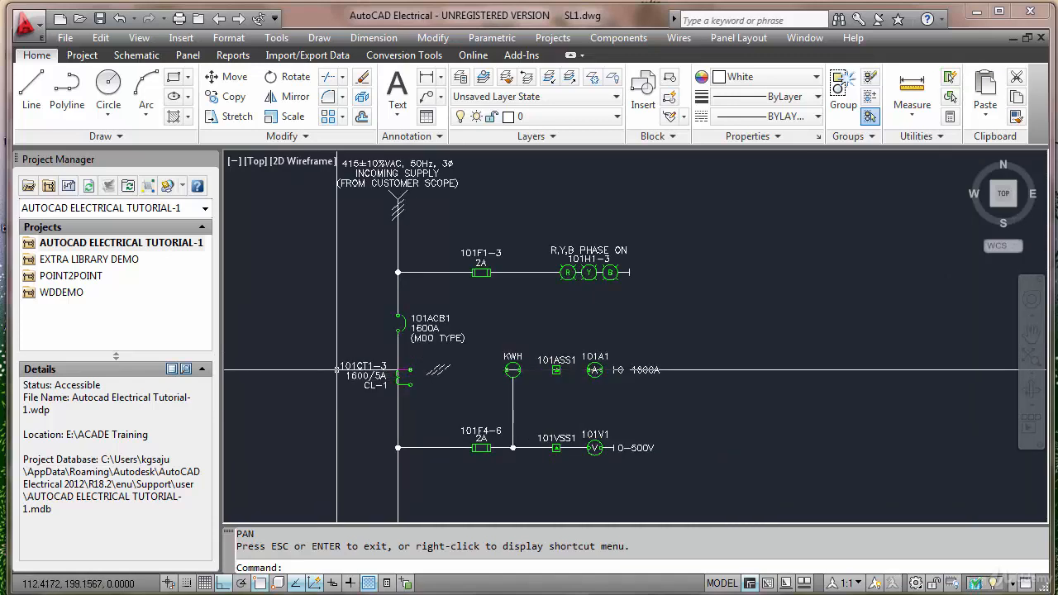
pyautogui.moveTo(398, 347)
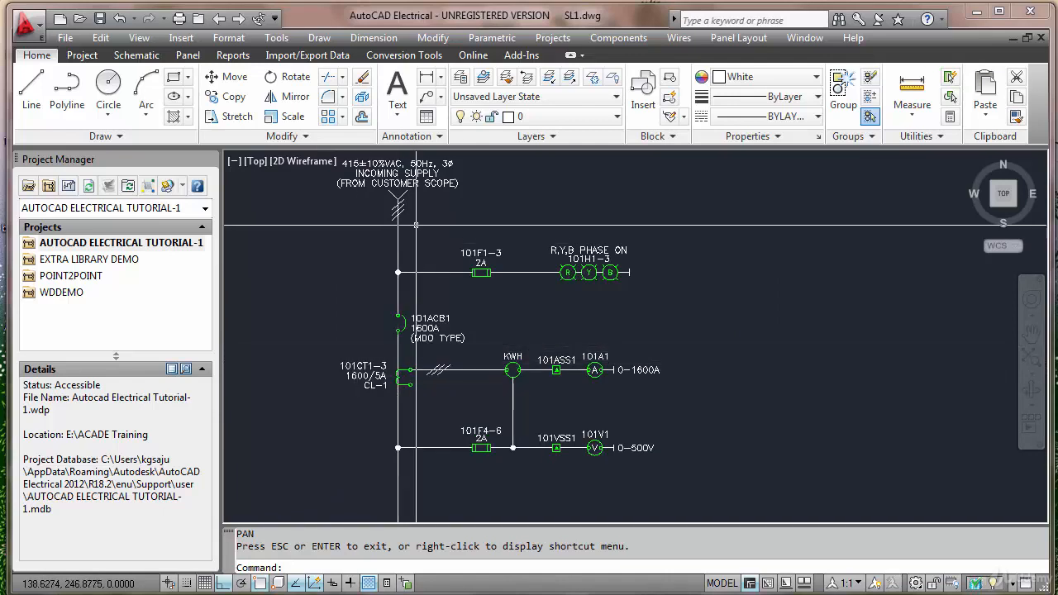
# Step: Examine the three slash marks on the line beneath the incoming supply symbol of the incomer diagram
pyautogui.scroll(6, 390, 175)
pyautogui.scroll(2, 420, 261)
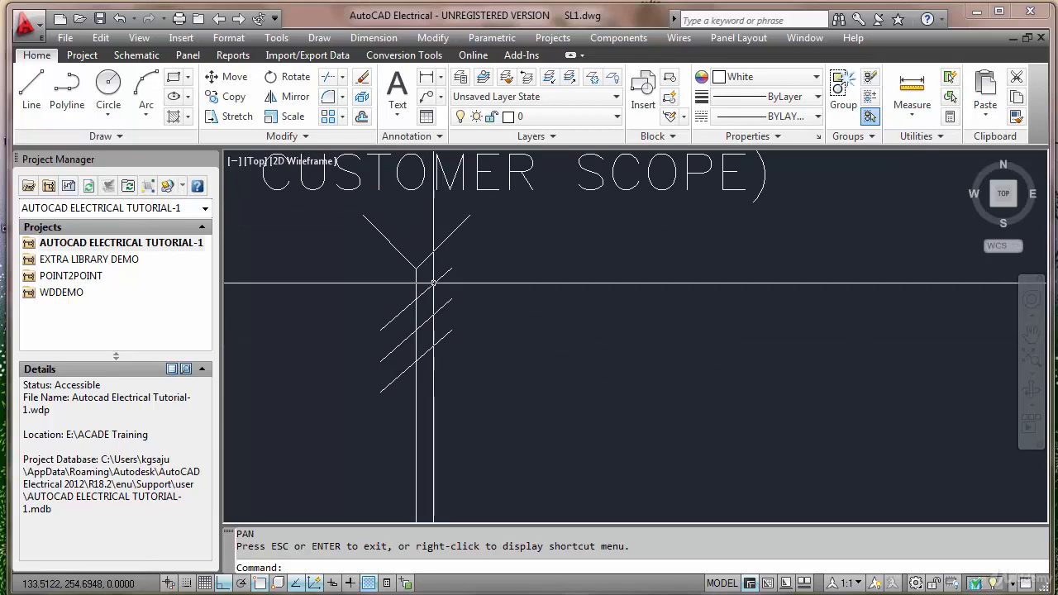
pyautogui.scroll(-8, 435, 282)
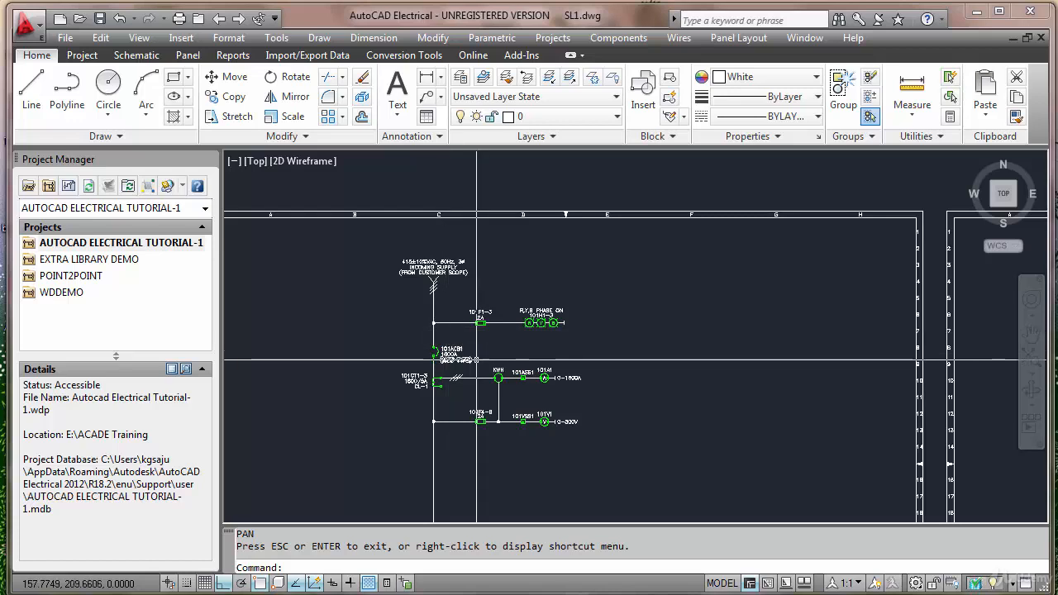
pyautogui.scroll(-2, 488, 360)
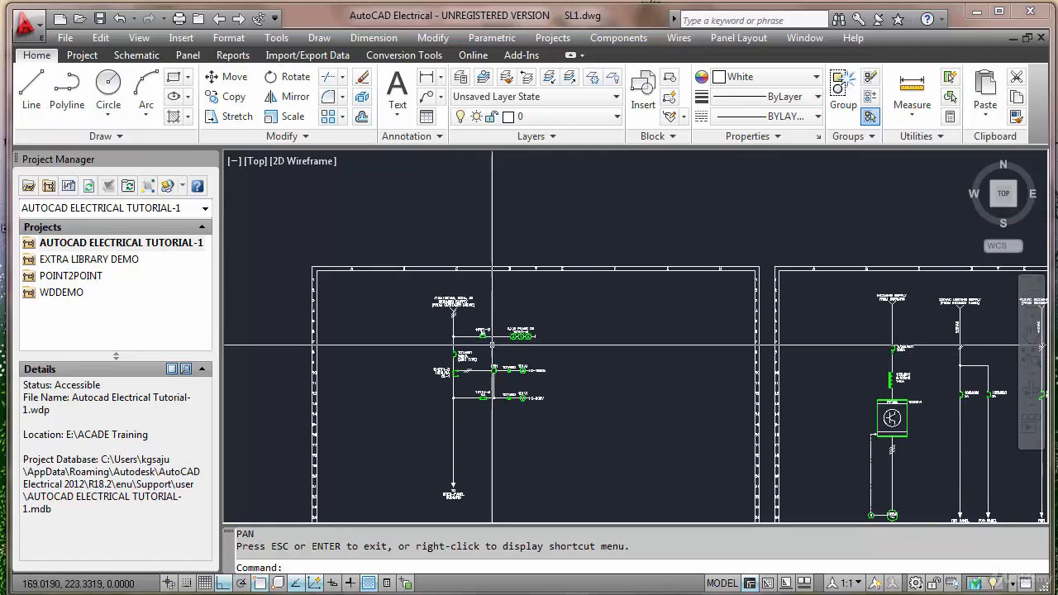
# Step: Review the incomer diagram's phase-indication, ammeter and voltmeter branches and its place beside the second sheet
pyautogui.scroll(3, 460, 357)
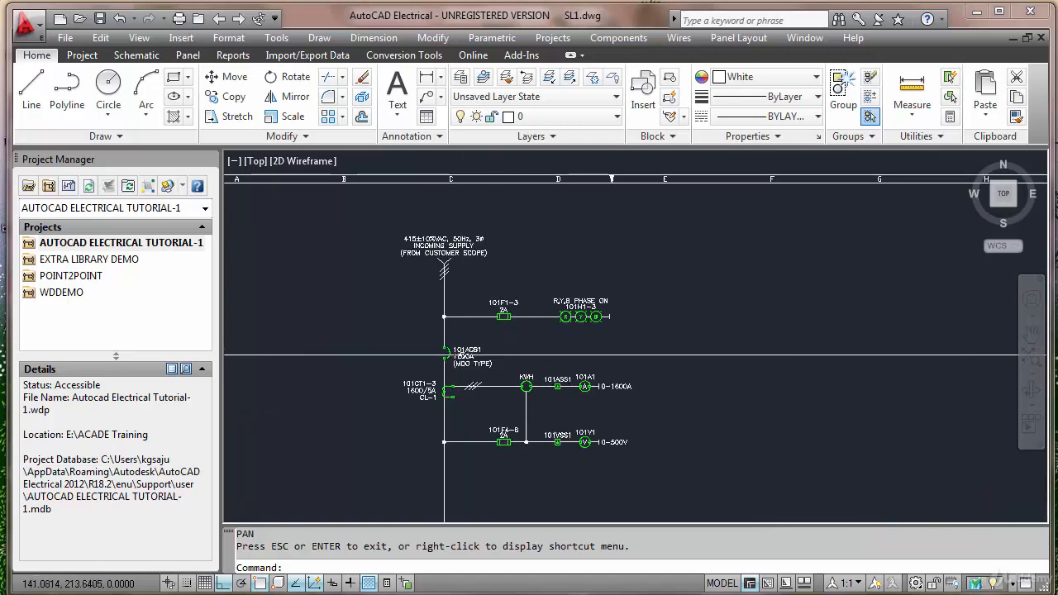
pyautogui.scroll(-2, 476, 323)
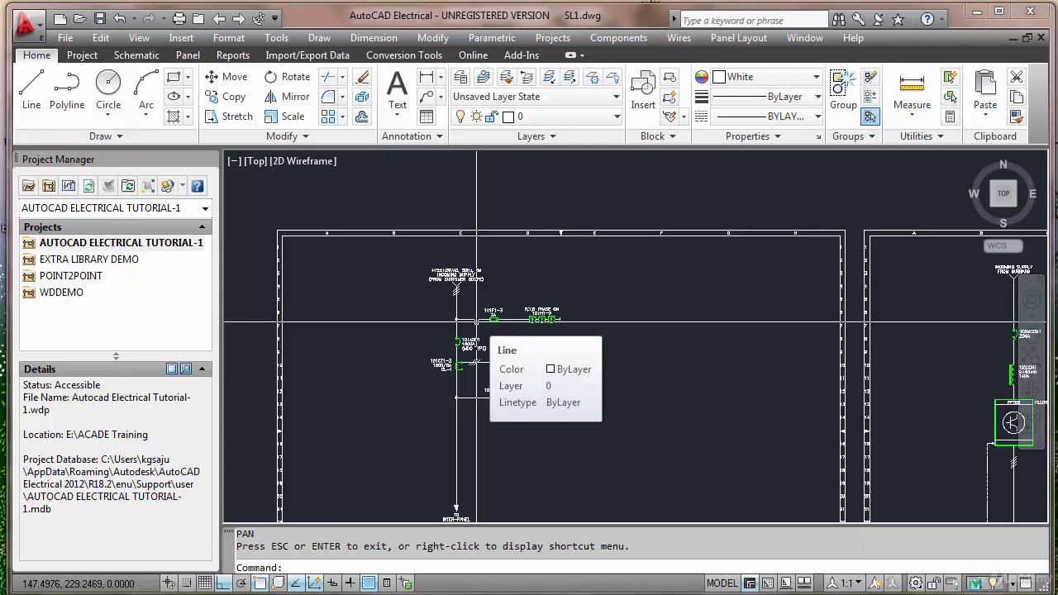
pyautogui.scroll(-2, 476, 322)
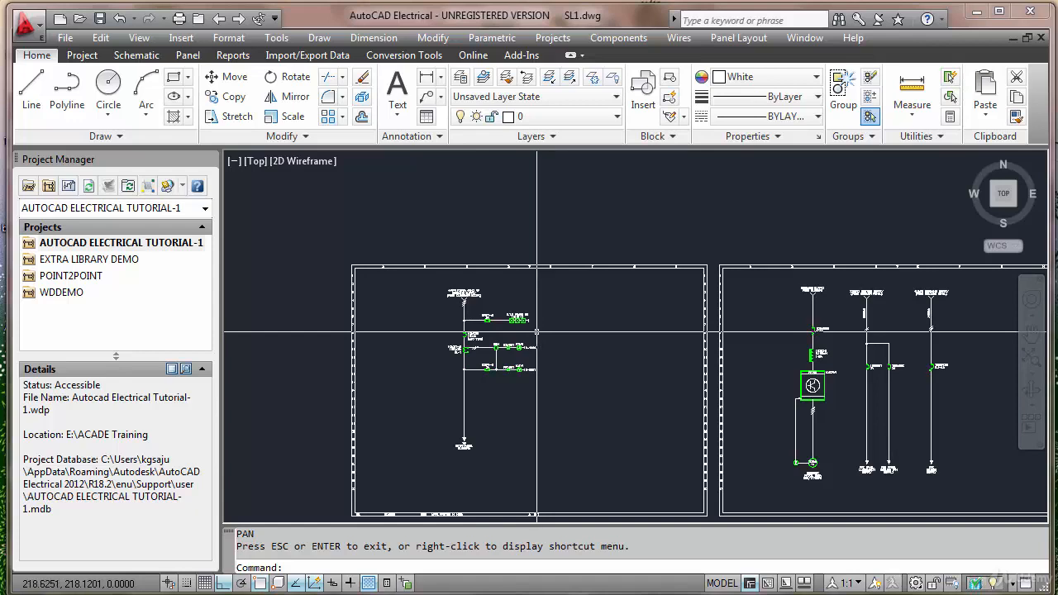
pyautogui.scroll(2, 526, 330)
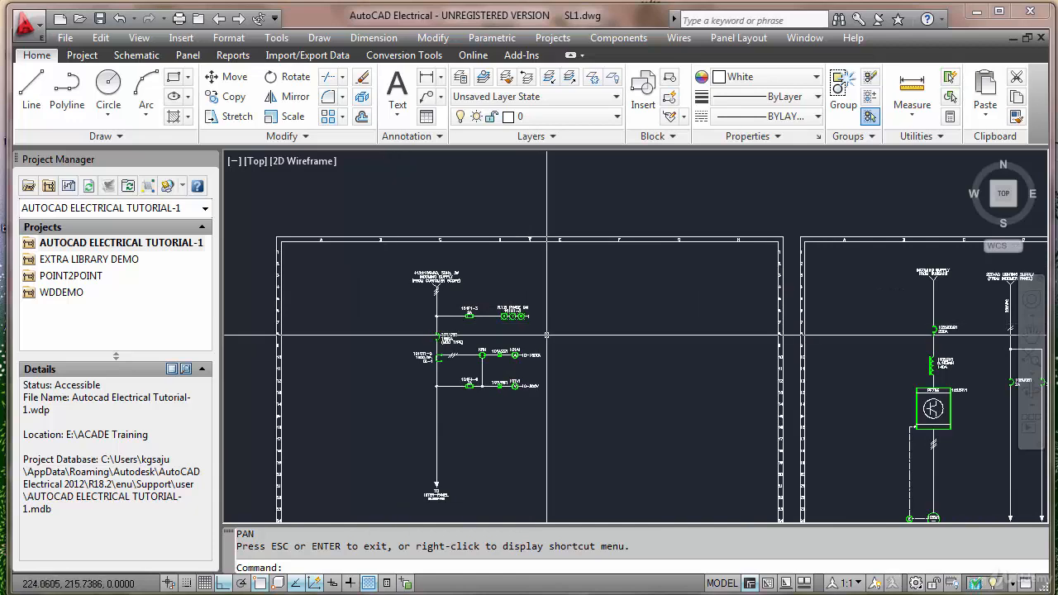
pyautogui.scroll(2, 447, 383)
pyautogui.scroll(2, 447, 382)
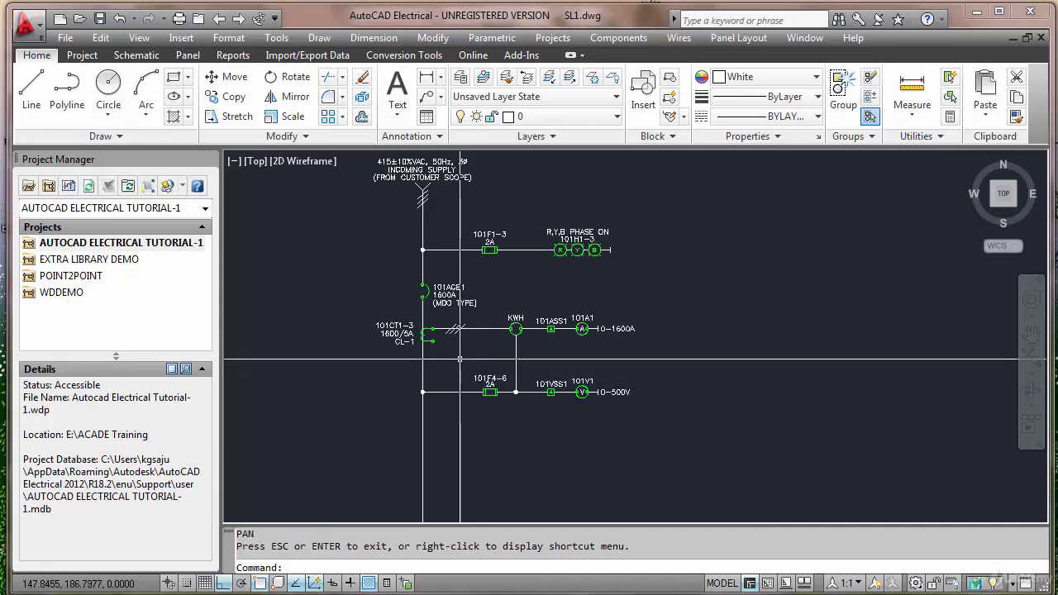
pyautogui.scroll(-4, 459, 359)
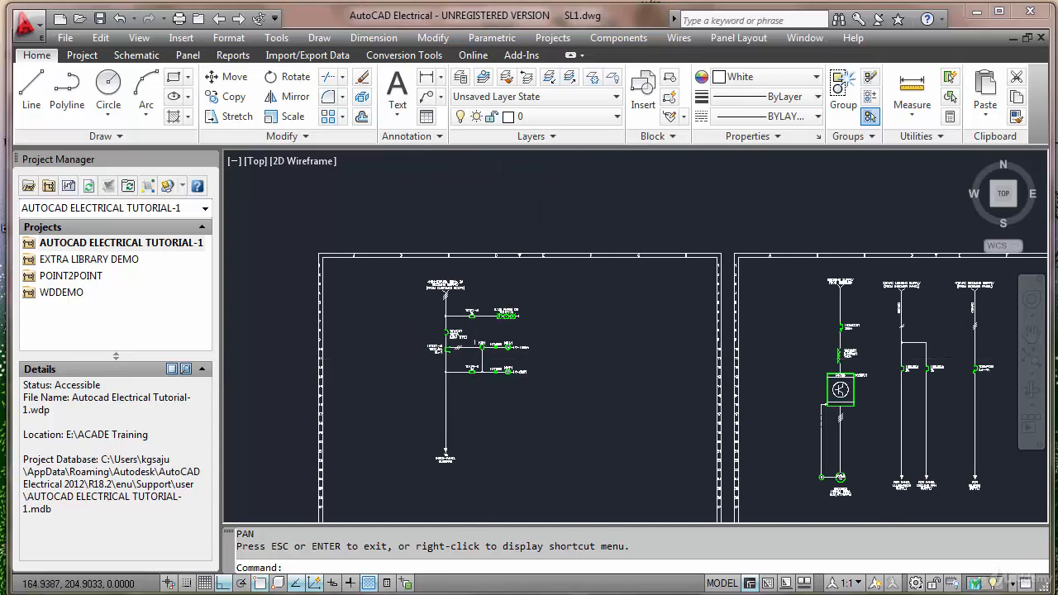
pyautogui.scroll(3, 467, 334)
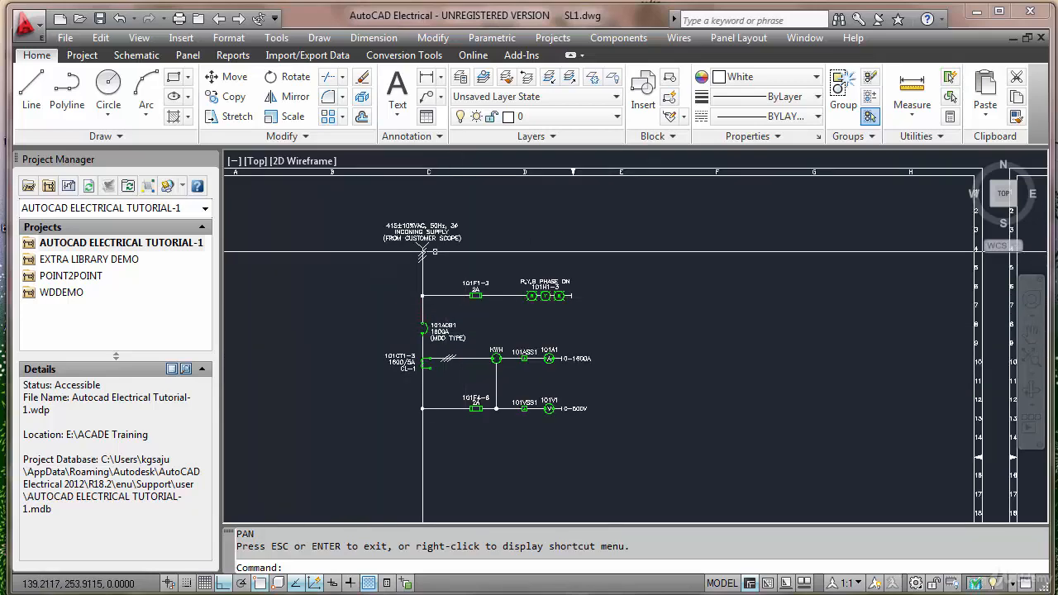
# Step: Follow the incomer diagram from the customer's incoming supply down to the 101ACB1 breaker
pyautogui.scroll(6, 422, 248)
pyautogui.scroll(-8, 433, 260)
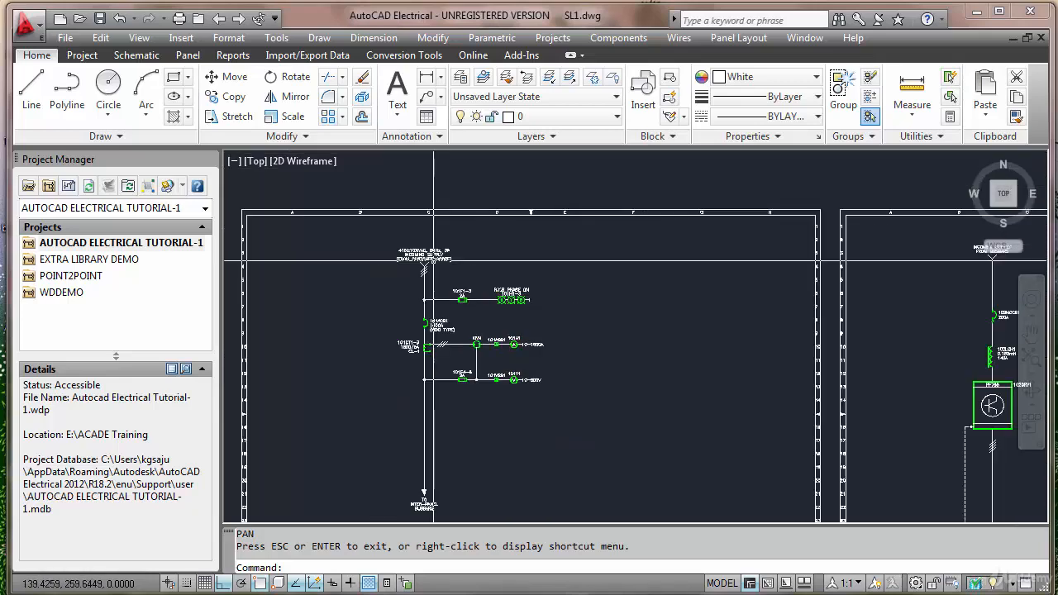
pyautogui.scroll(3, 432, 333)
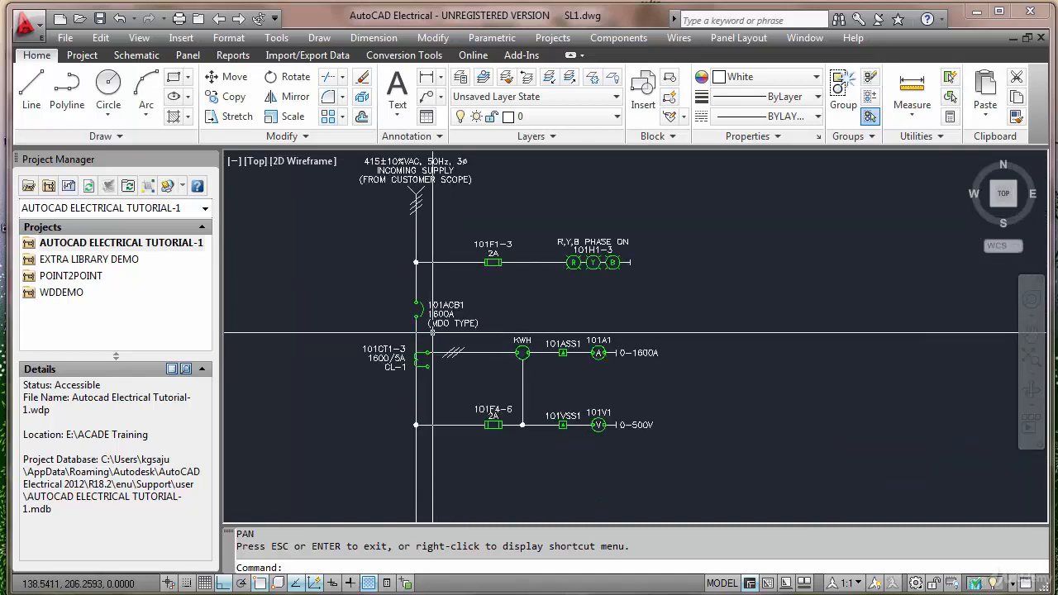
pyautogui.scroll(2, 444, 320)
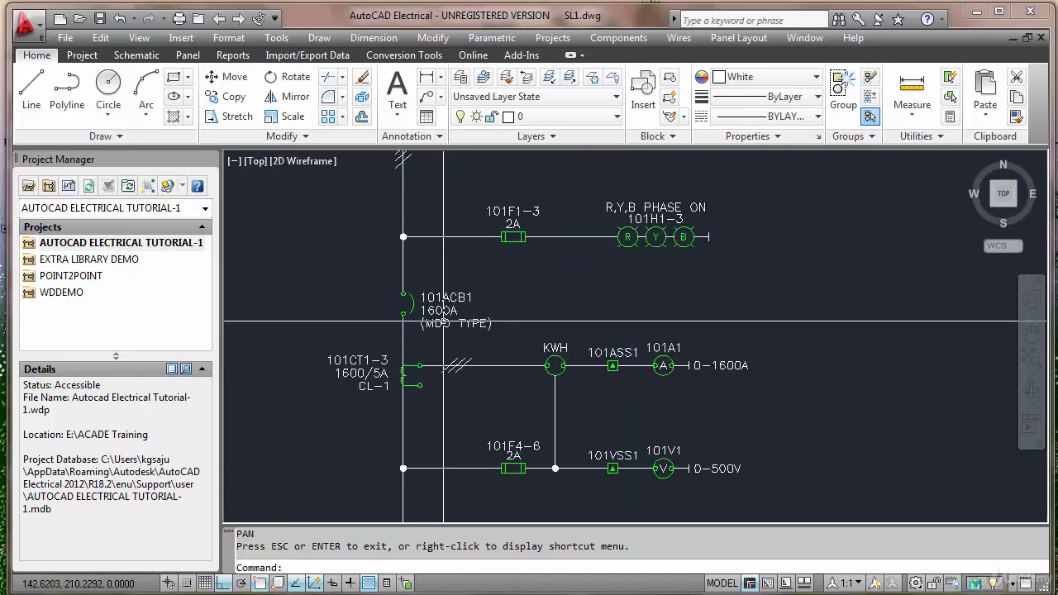
pyautogui.scroll(-5, 446, 327)
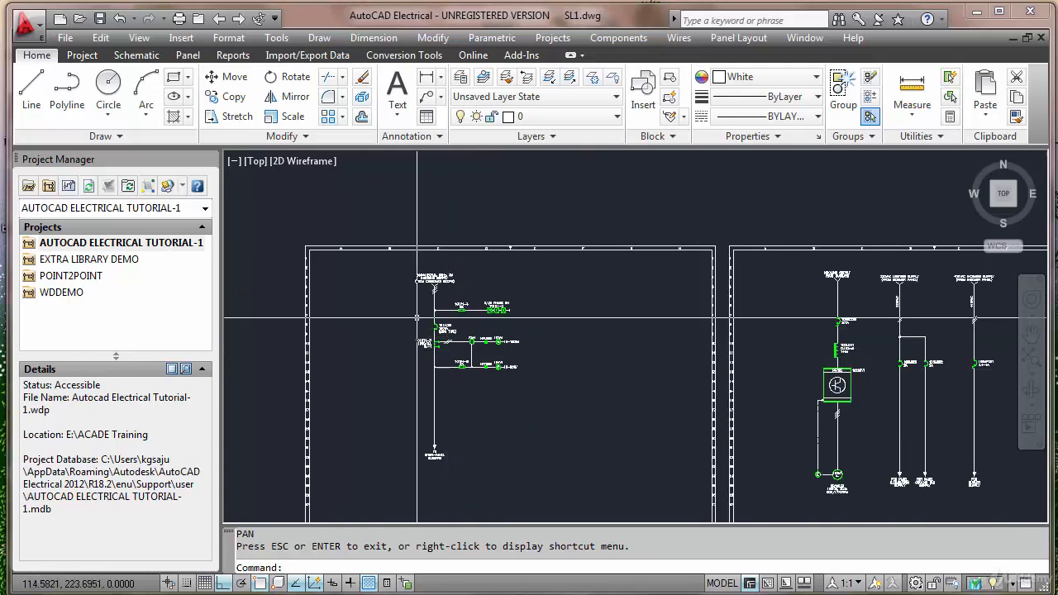
# Step: Compare the three-panel layout of incomer and drive panels with the single-line diagrams on both sheets
pyautogui.scroll(-5, 417, 317)
pyautogui.scroll(6, 623, 312)
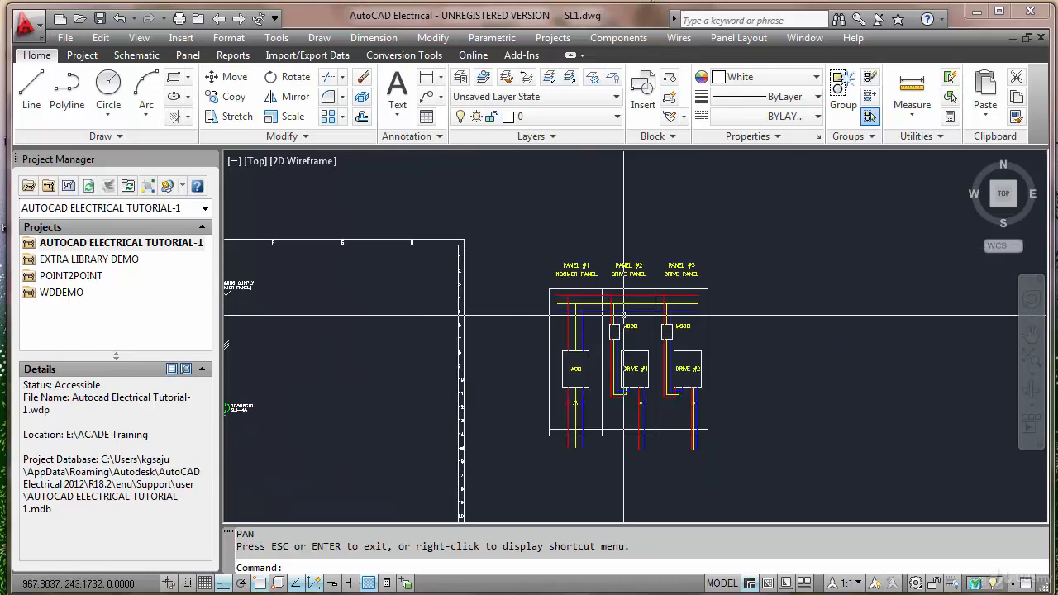
pyautogui.scroll(2, 628, 318)
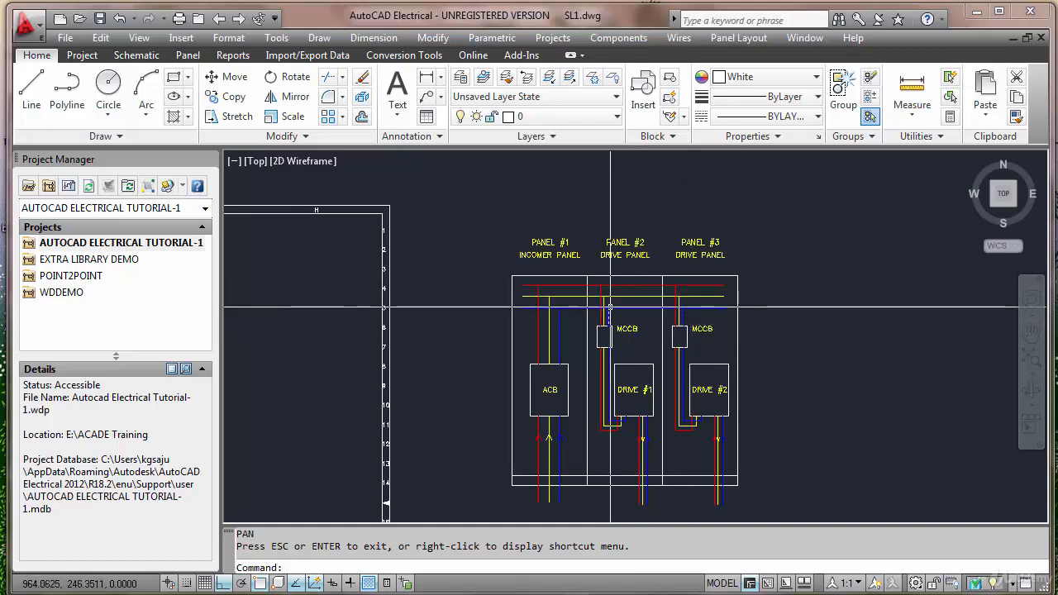
pyautogui.scroll(-6, 610, 307)
pyautogui.scroll(3, 349, 295)
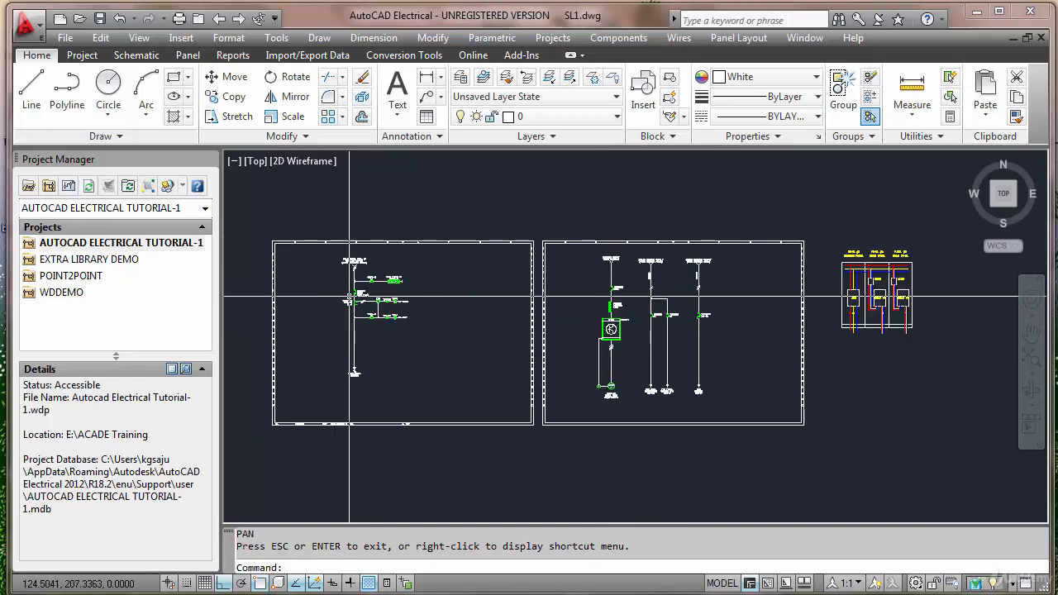
pyautogui.scroll(3, 349, 296)
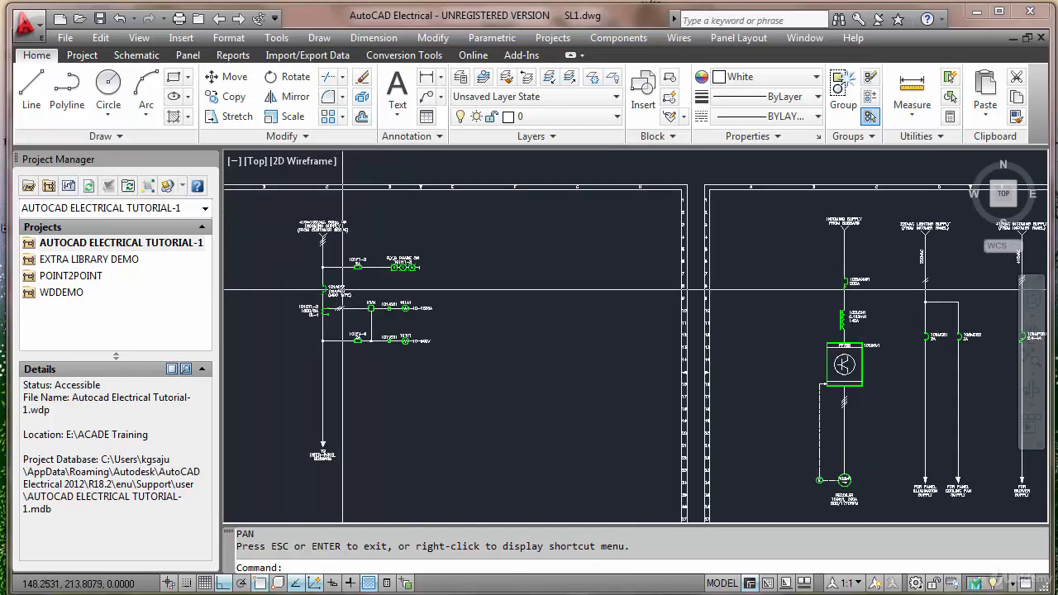
pyautogui.scroll(-4, 343, 289)
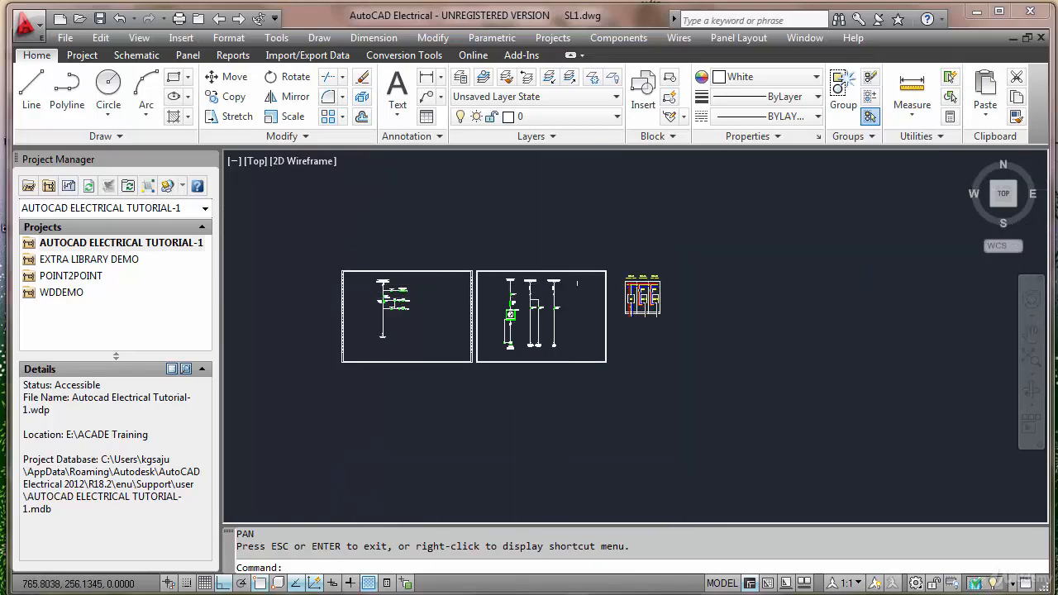
pyautogui.scroll(4, 590, 282)
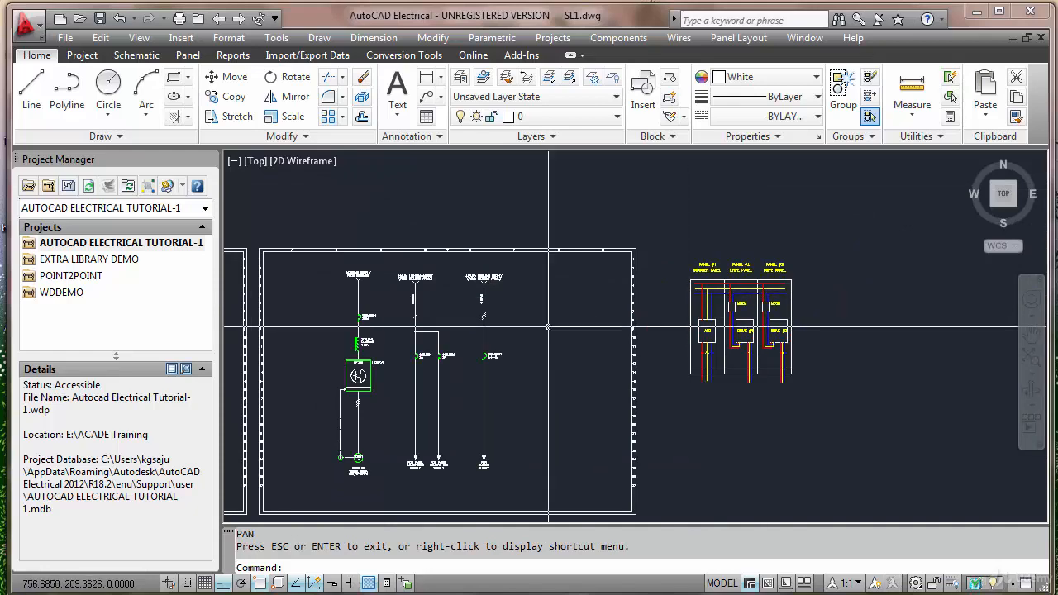
# Step: Examine the 102MCCB1 breaker on the second sheet's drive diagram and the neighbouring supply lines
pyautogui.moveTo(583, 324); pyautogui.dragTo(744, 320, button='middle')
pyautogui.scroll(2, 551, 329)
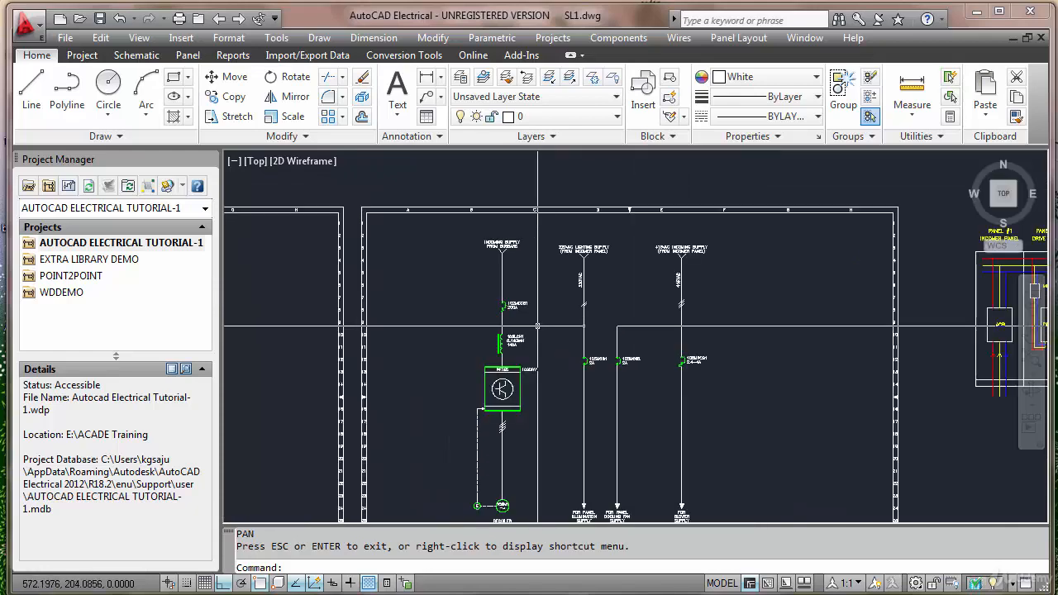
pyautogui.scroll(8, 521, 311)
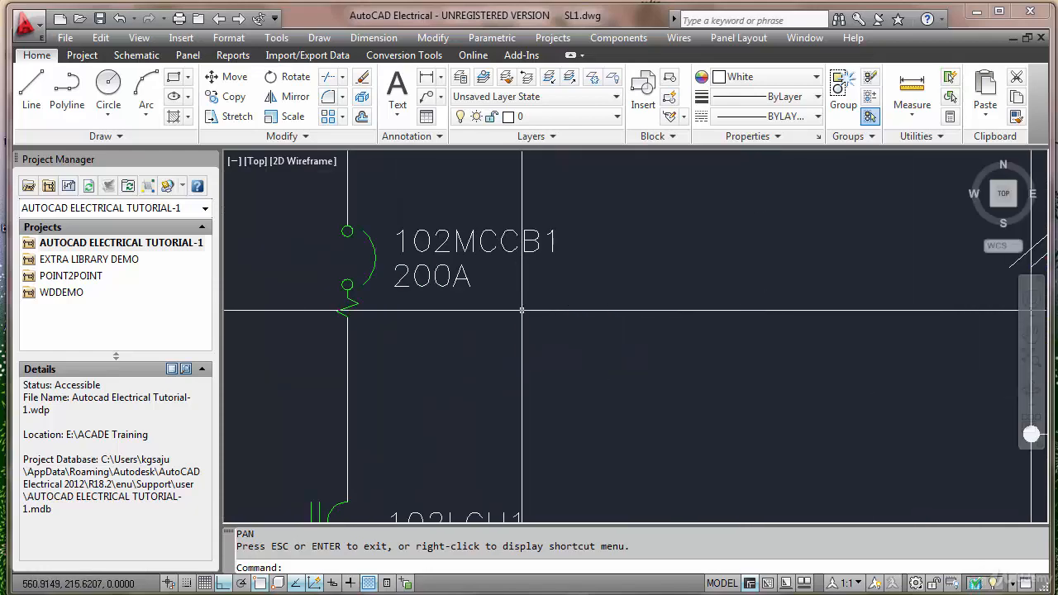
pyautogui.scroll(-4, 525, 311)
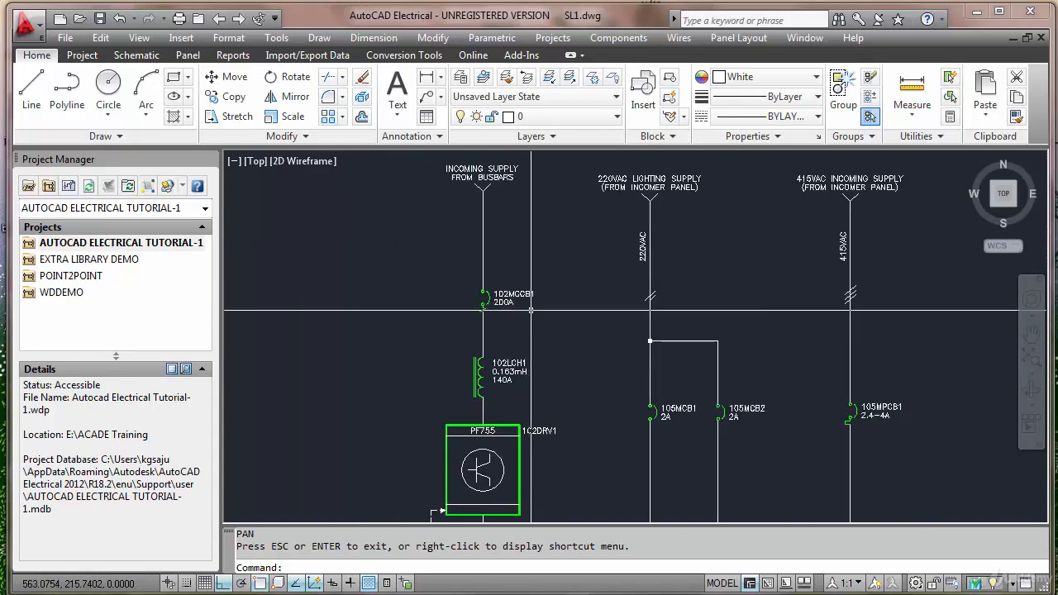
pyautogui.scroll(-4, 530, 310)
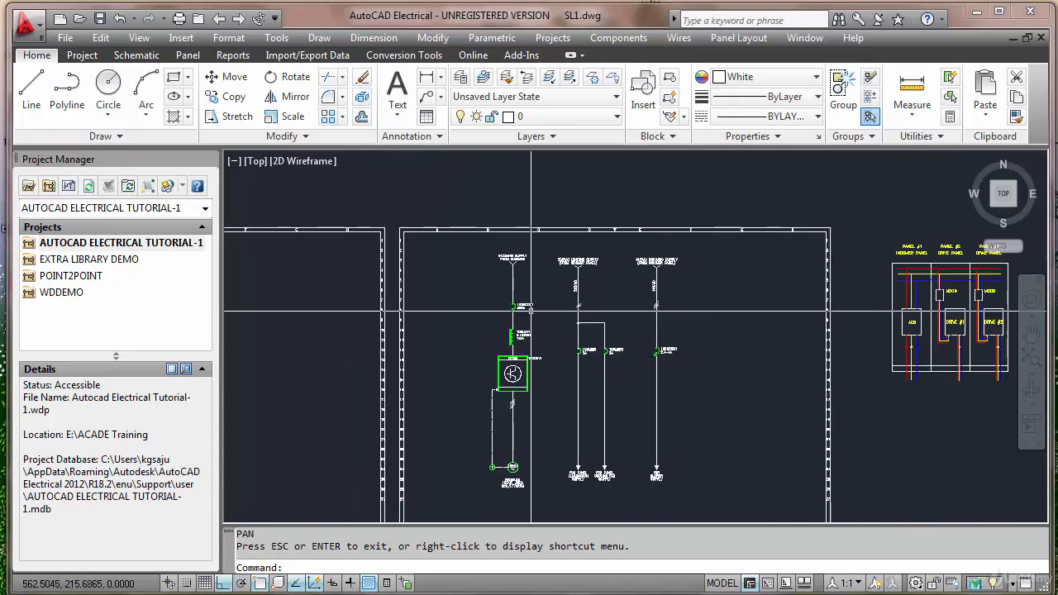
# Step: Return to the incomer diagram and examine the metering branch running from the 101CT1-3 current transformers to the KWH meter
pyautogui.moveTo(433, 338); pyautogui.dragTo(606, 325, button='middle')
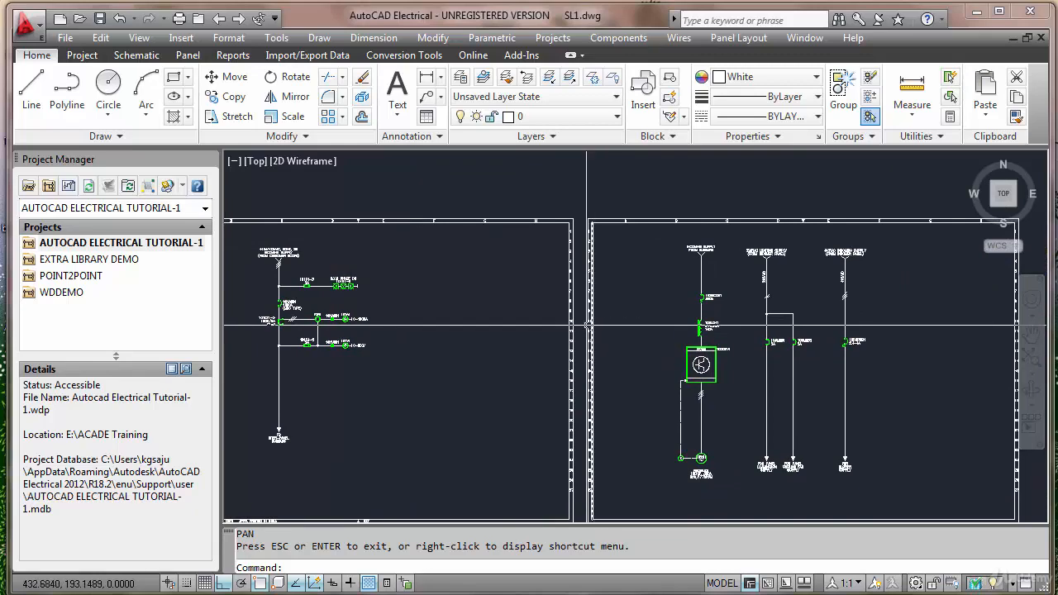
pyautogui.press('Escape')
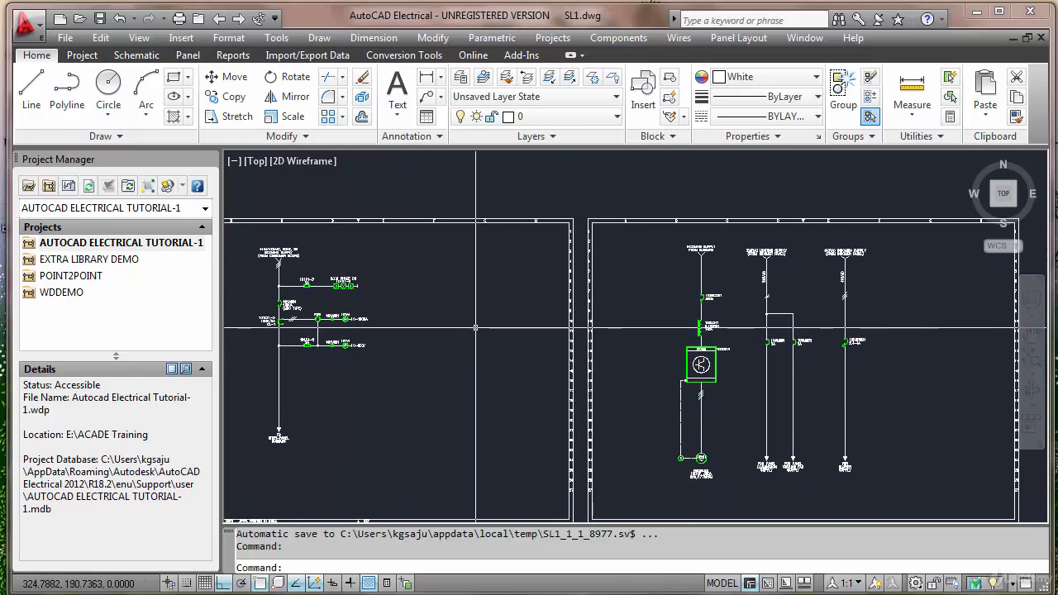
pyautogui.moveTo(477, 328); pyautogui.dragTo(580, 310, button='middle')
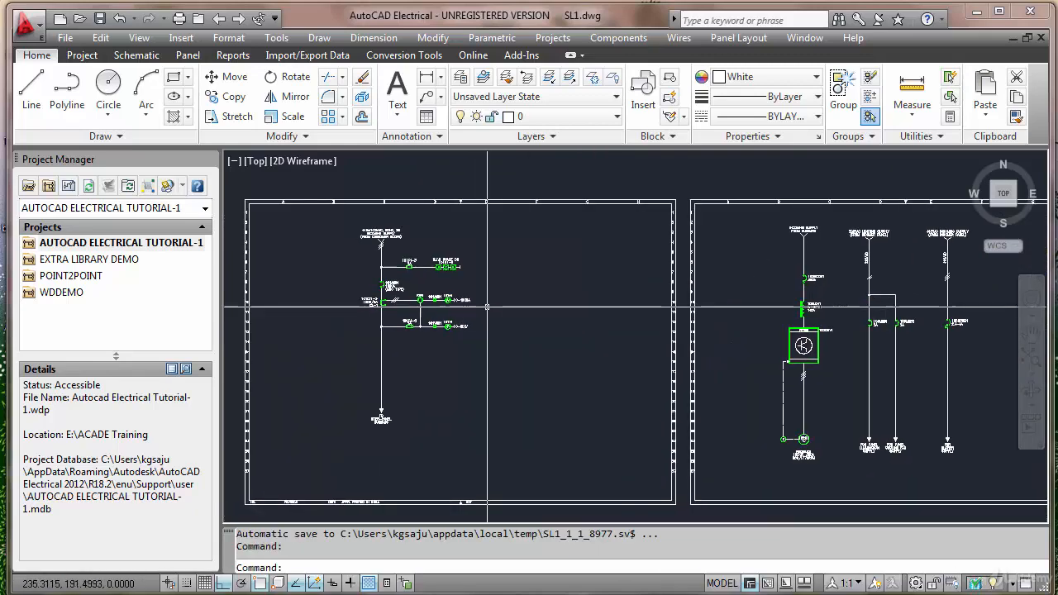
pyautogui.scroll(3, 403, 297)
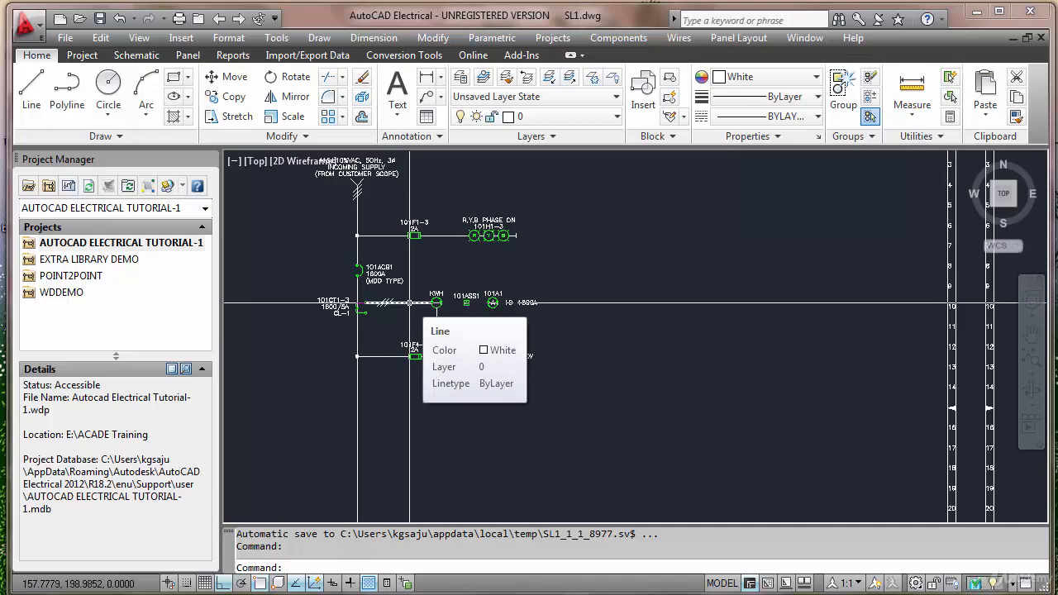
pyautogui.scroll(2, 405, 290)
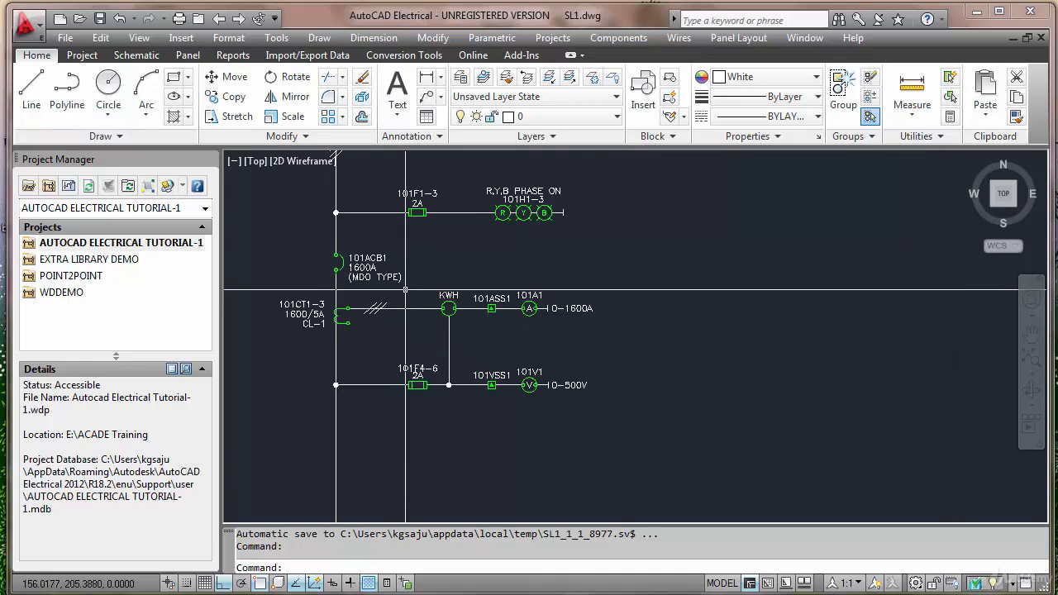
# Step: Compare the incomer diagram with the drive diagram on the second sheet, ending at the incomer's breaker and metering branches
pyautogui.scroll(-3, 405, 290)
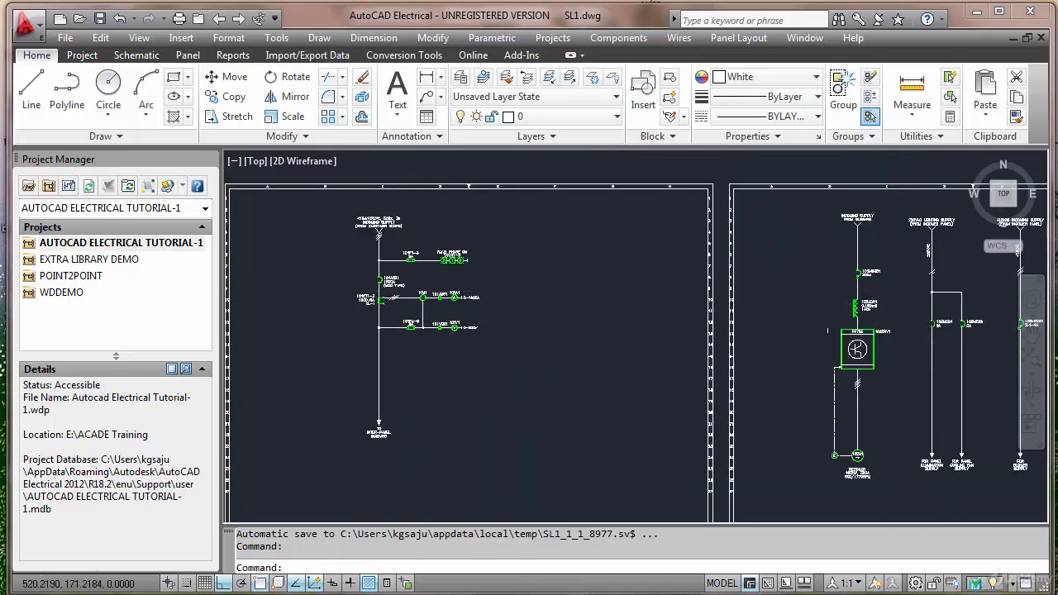
pyautogui.scroll(4, 379, 282)
pyautogui.scroll(-4, 378, 282)
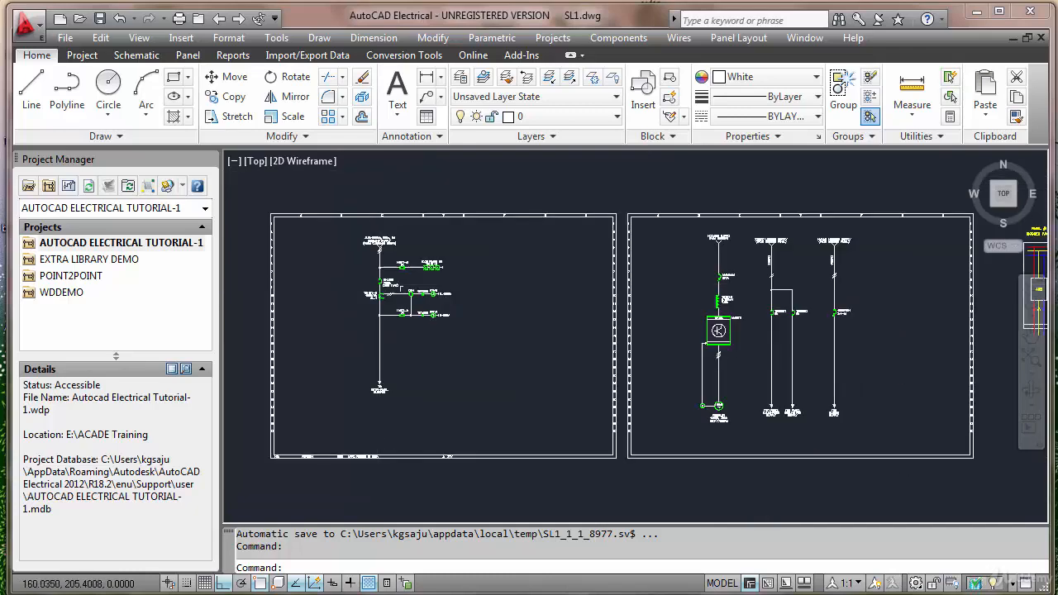
pyautogui.scroll(5, 717, 319)
pyautogui.scroll(-5, 717, 319)
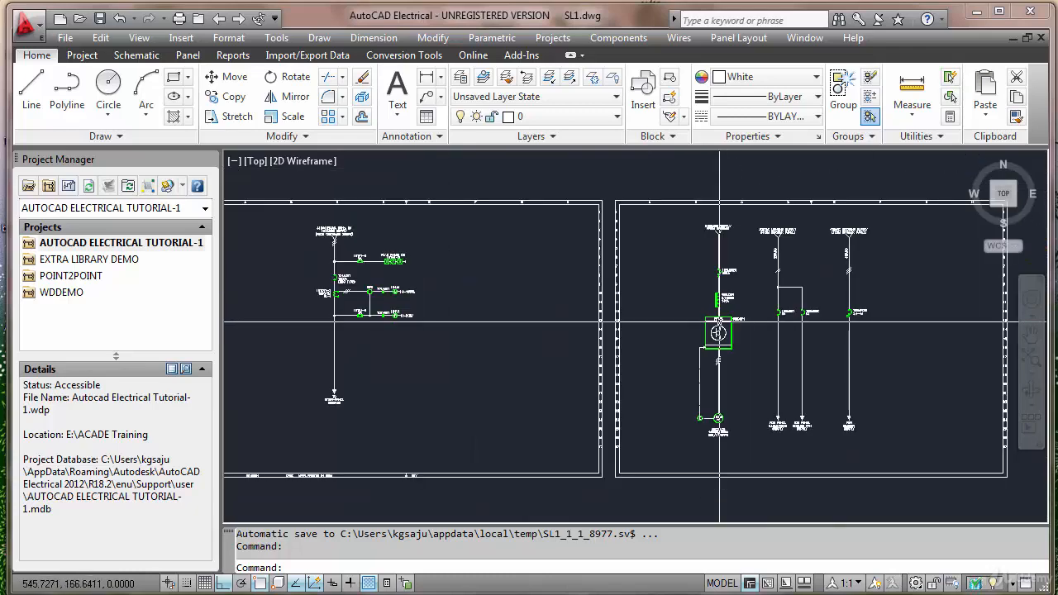
pyautogui.scroll(5, 329, 293)
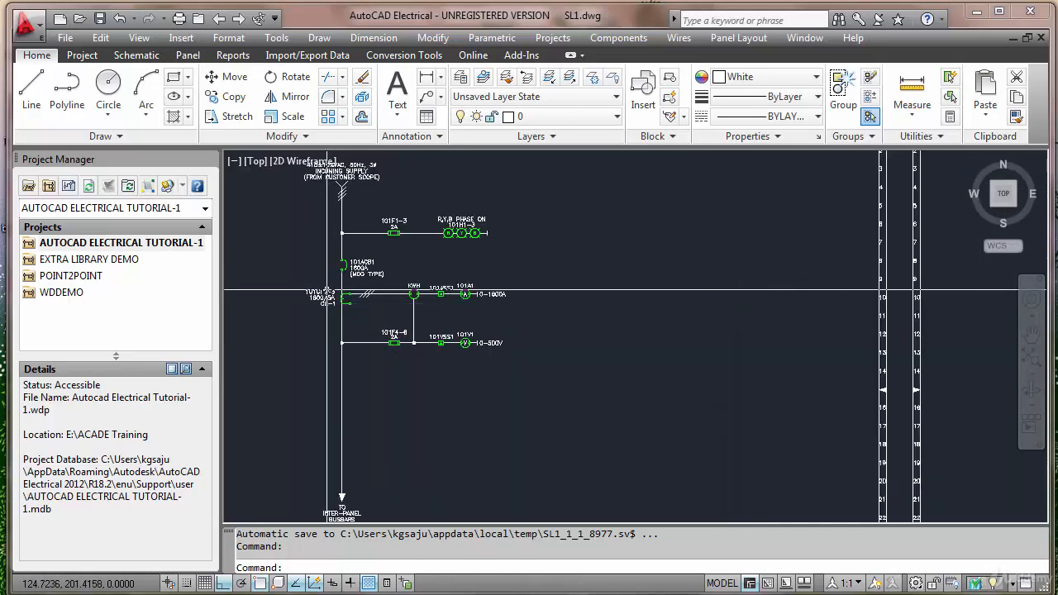
pyautogui.scroll(2, 307, 273)
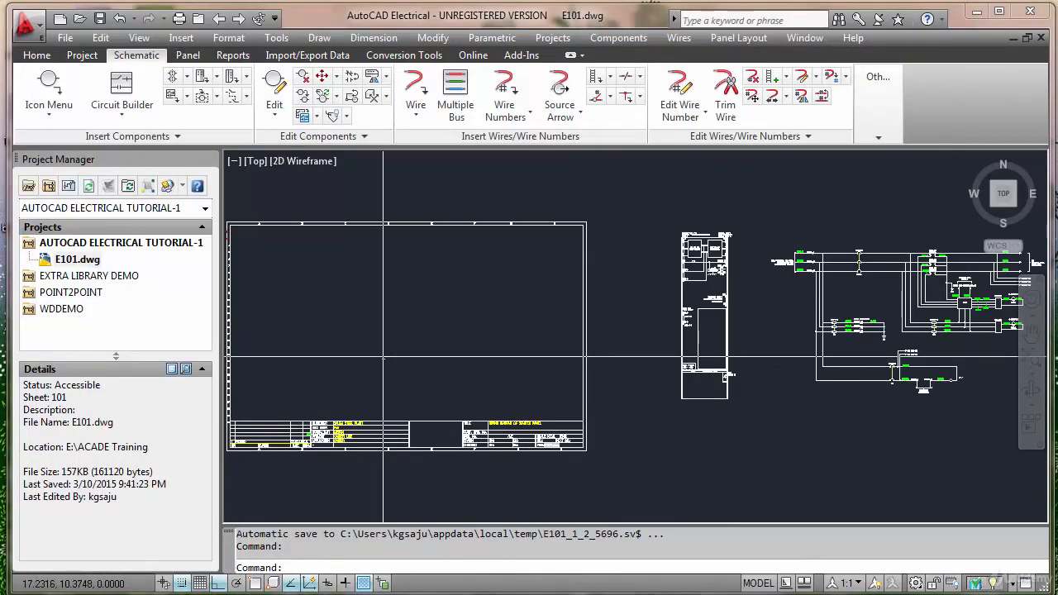
# Step: Inspect the empty sheet frame and title block in E101.dwg
pyautogui.moveTo(399, 360); pyautogui.dragTo(469, 361, button='middle')
pyautogui.scroll(6, 372, 327)
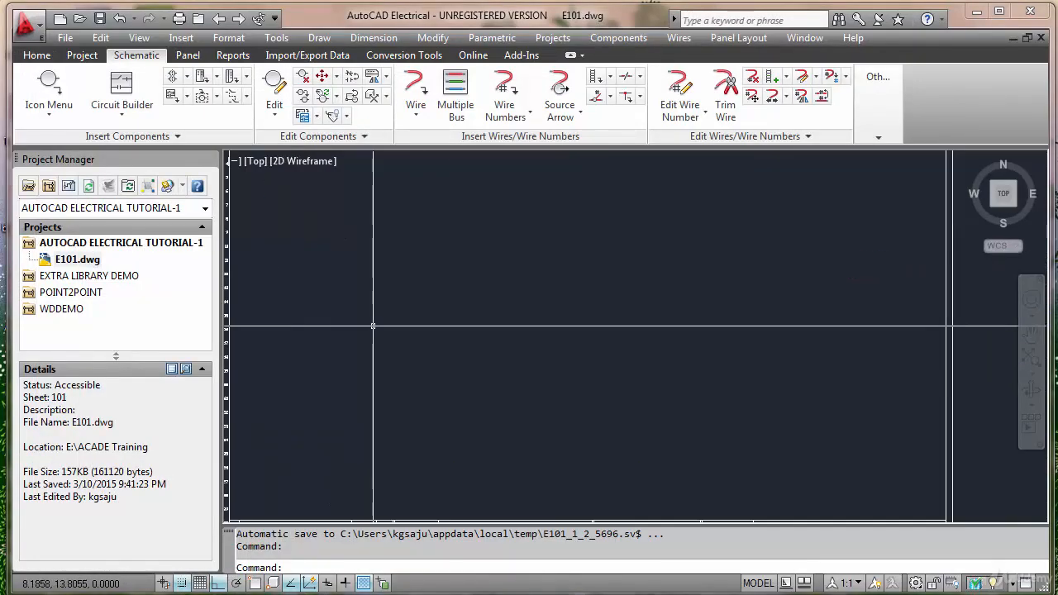
pyautogui.scroll(-4, 374, 328)
pyautogui.scroll(2, 375, 327)
pyautogui.moveTo(375, 327)
pyautogui.mouseDown(button='middle')
pyautogui.moveTo(378, 366)
pyautogui.moveTo(383, 334)
pyautogui.mouseUp(button='middle')
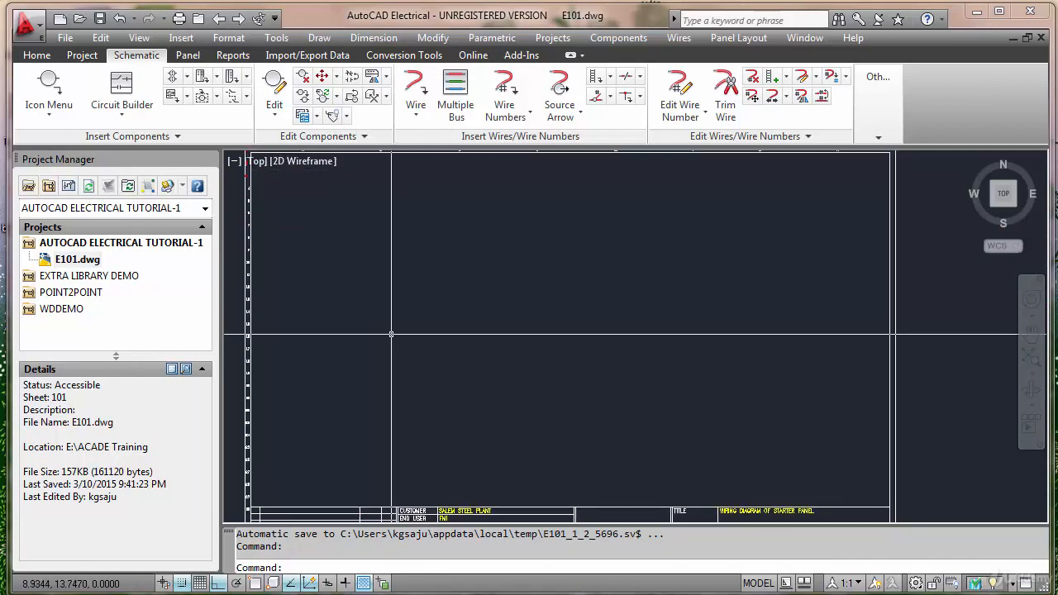
pyautogui.moveTo(390, 336)
pyautogui.mouseDown(button='middle')
pyautogui.moveTo(421, 339)
pyautogui.moveTo(408, 342)
pyautogui.mouseUp(button='middle')
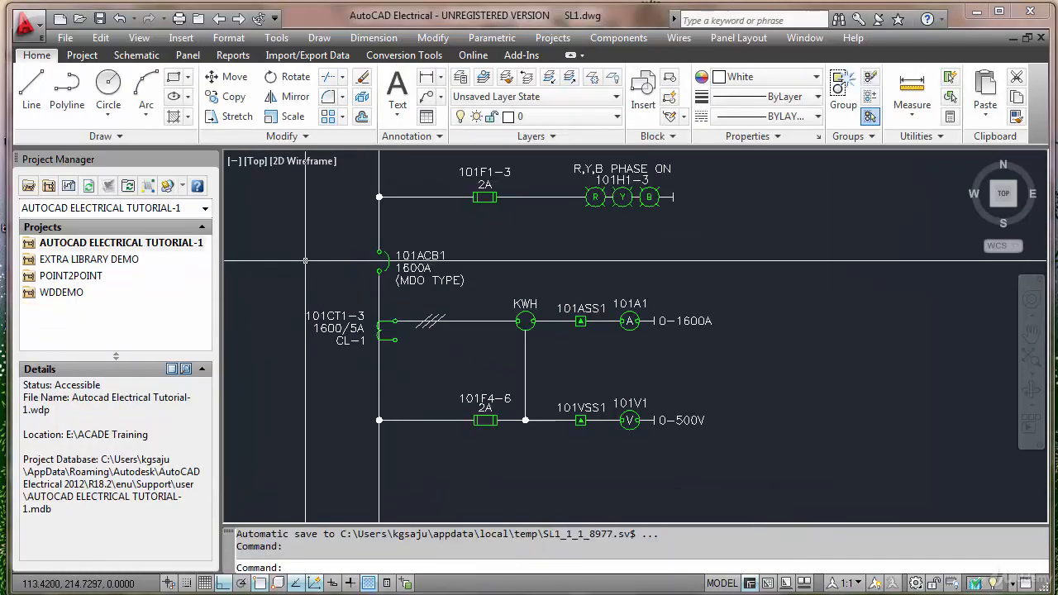
# Step: Return to SL1.dwg and review the incoming supply line from the customer's supply symbol down to the 101ACB1 breaker
pyautogui.moveTo(306, 261); pyautogui.dragTo(359, 319, button='middle')
pyautogui.scroll(-2, 419, 291)
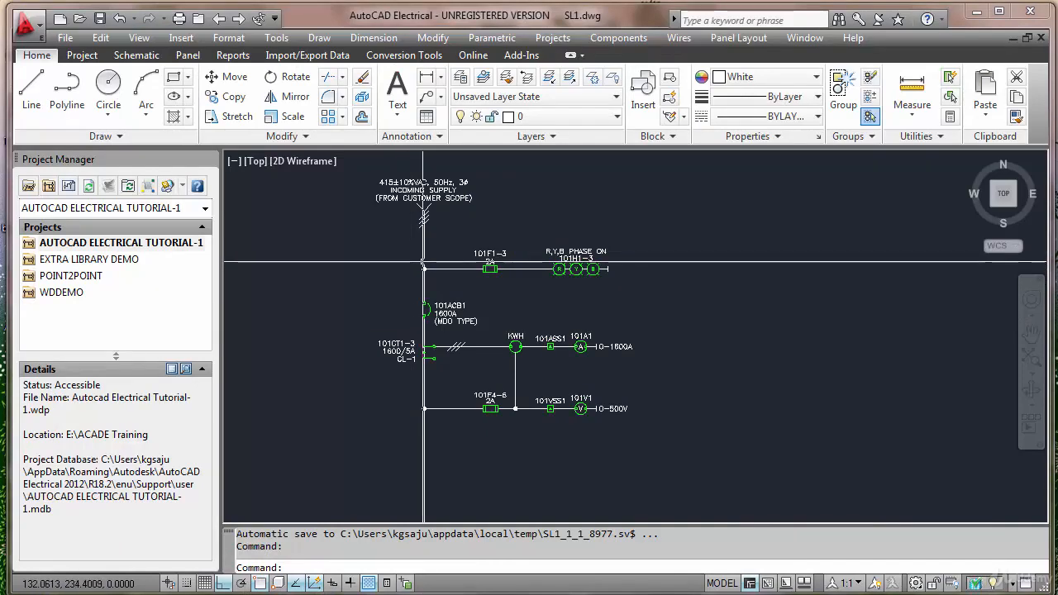
pyautogui.scroll(2, 423, 263)
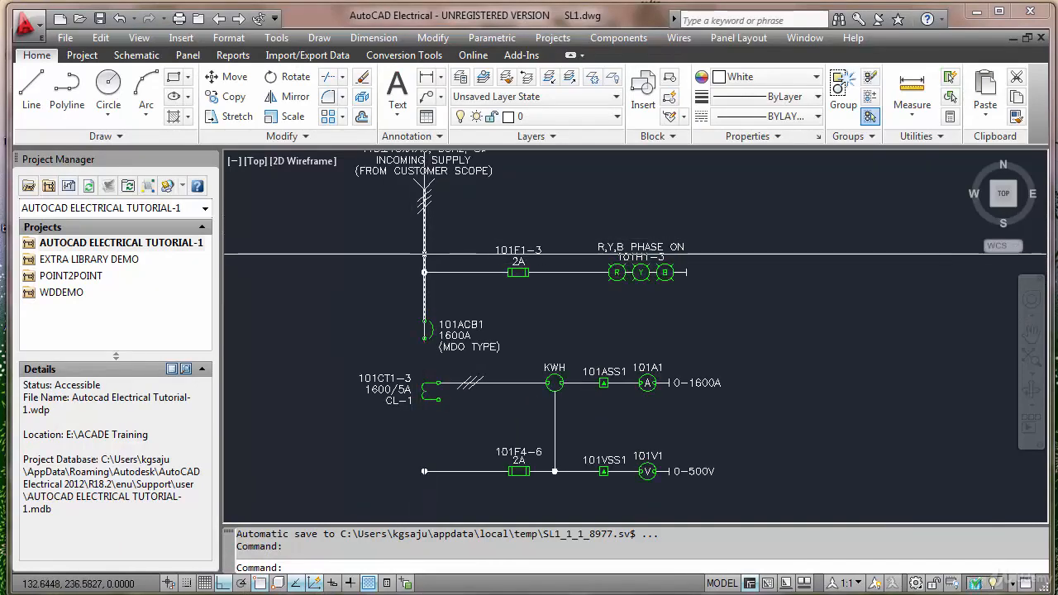
pyautogui.rightClick(436, 270)
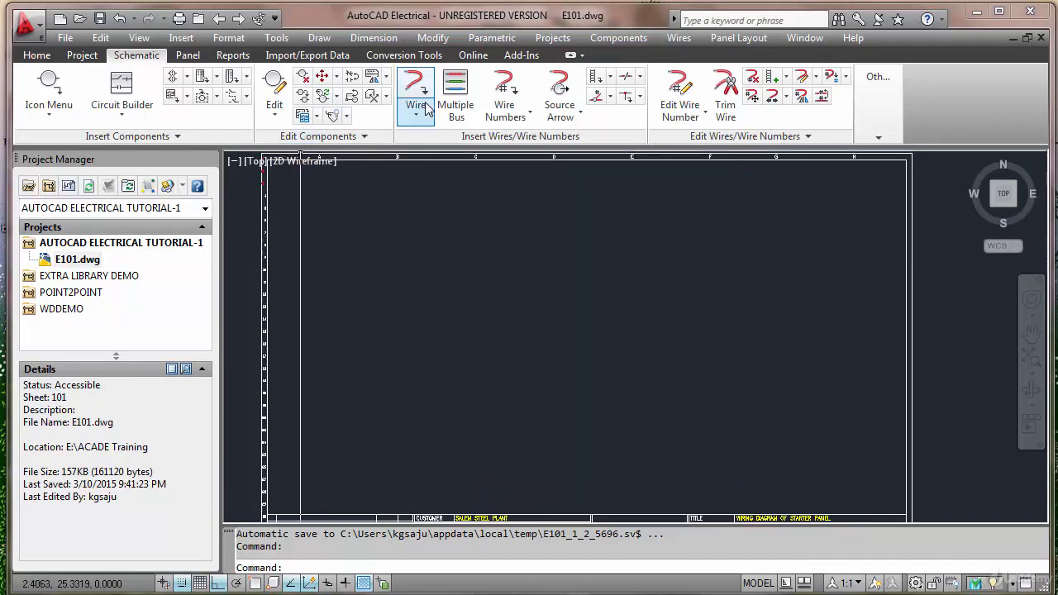
# Step: In E101.dwg, draw a horizontal three-wire bus from empty space with 0.5 spacing across the upper part of the sheet
pyautogui.click(454, 96)
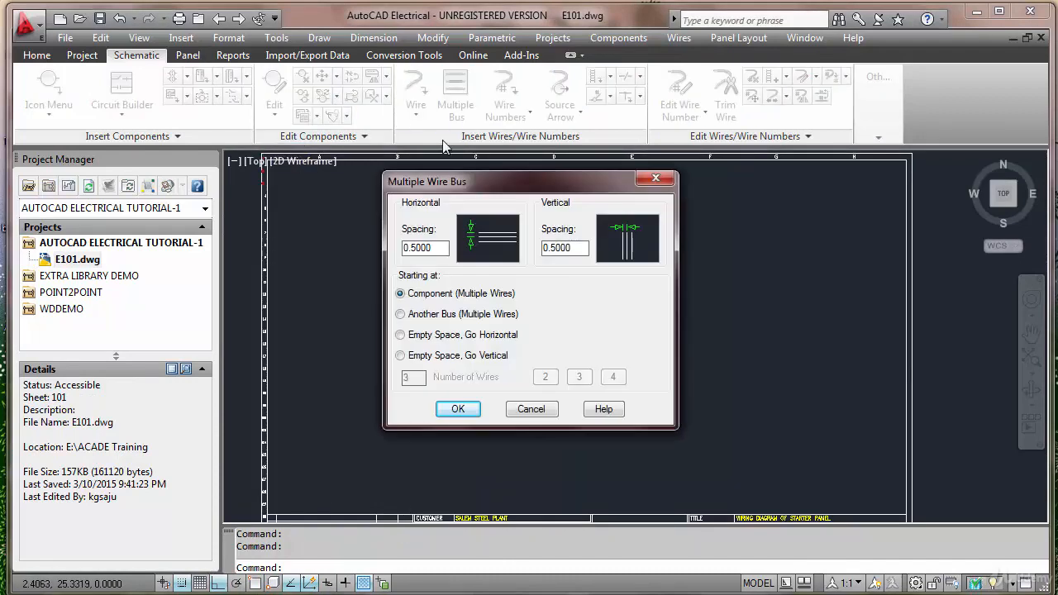
pyautogui.click(410, 339)
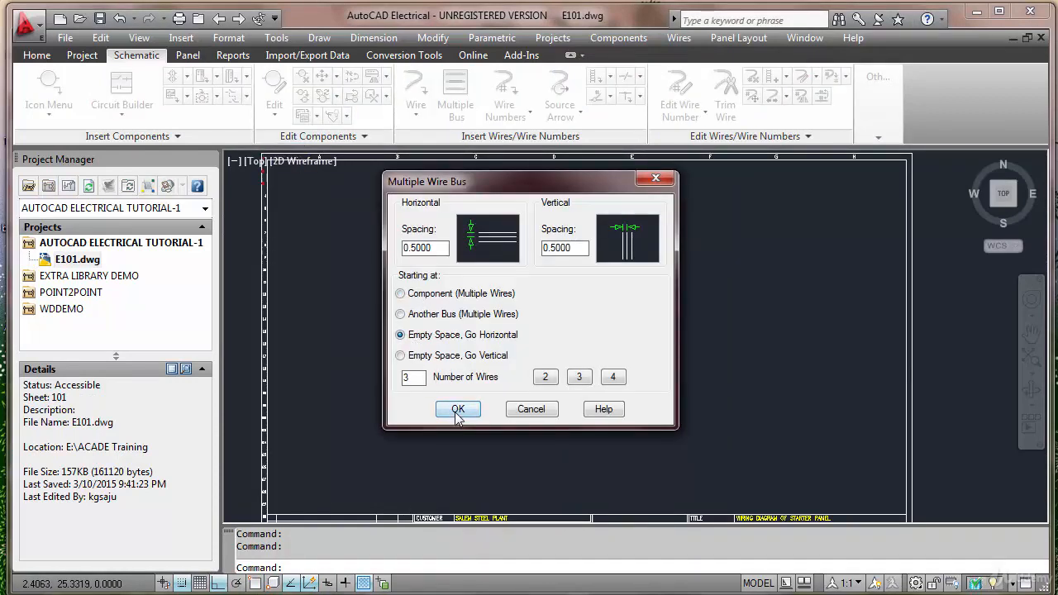
pyautogui.click(456, 408)
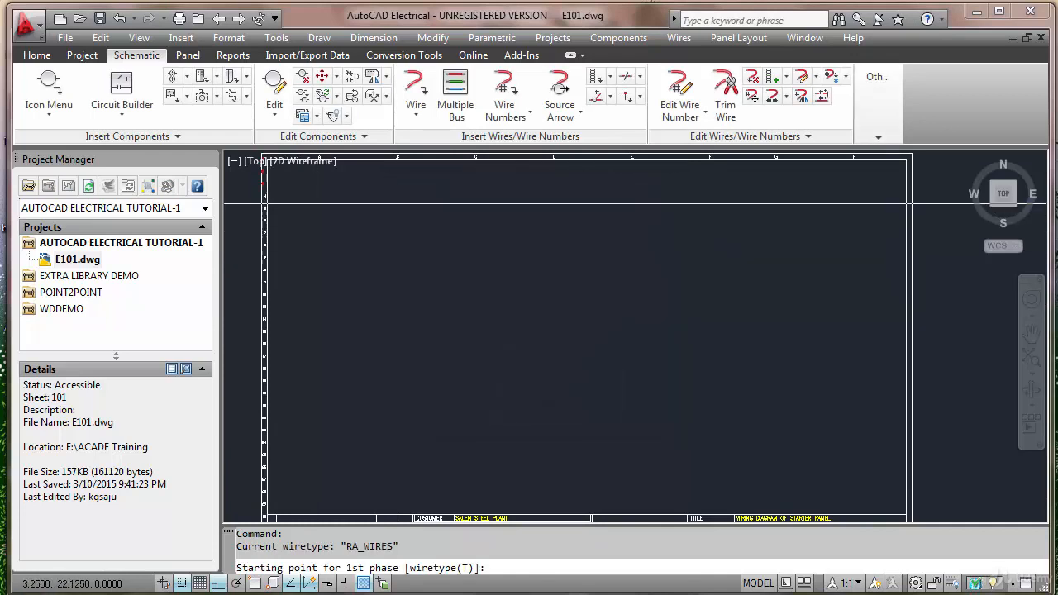
pyautogui.click(315, 237)
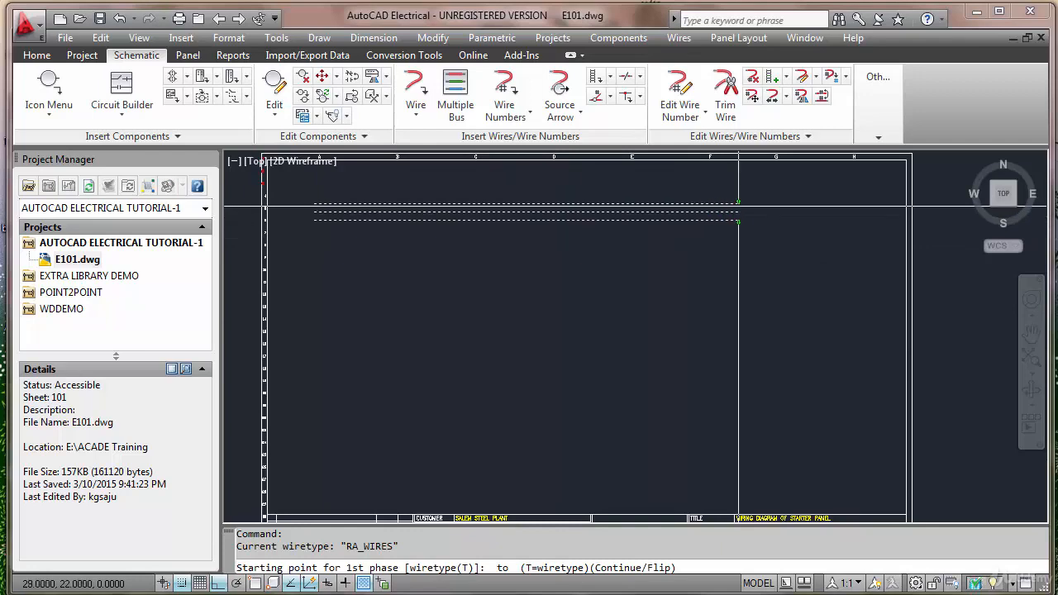
pyautogui.click(750, 205)
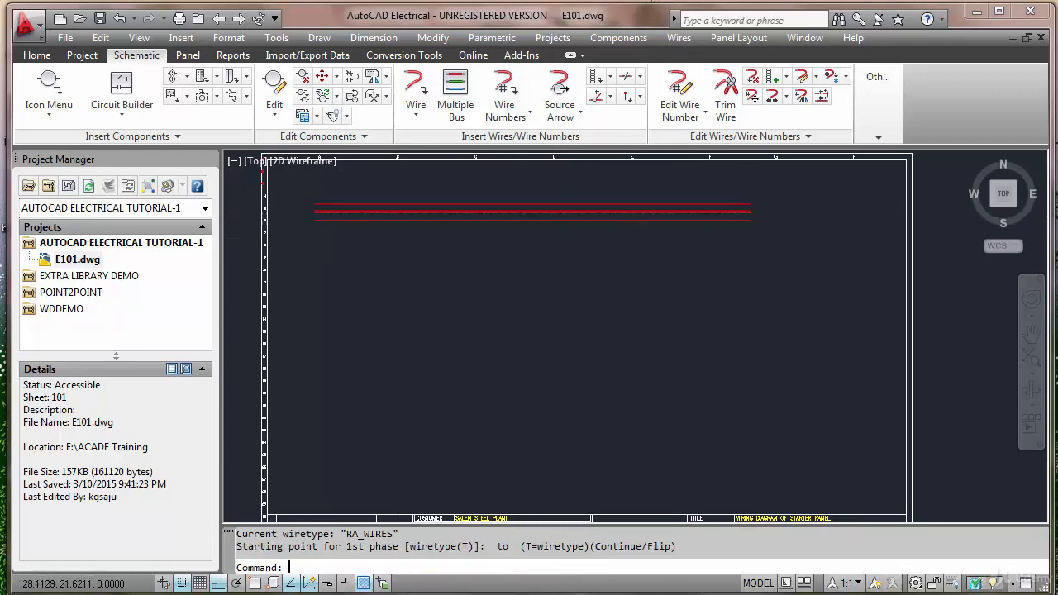
pyautogui.press('Escape')
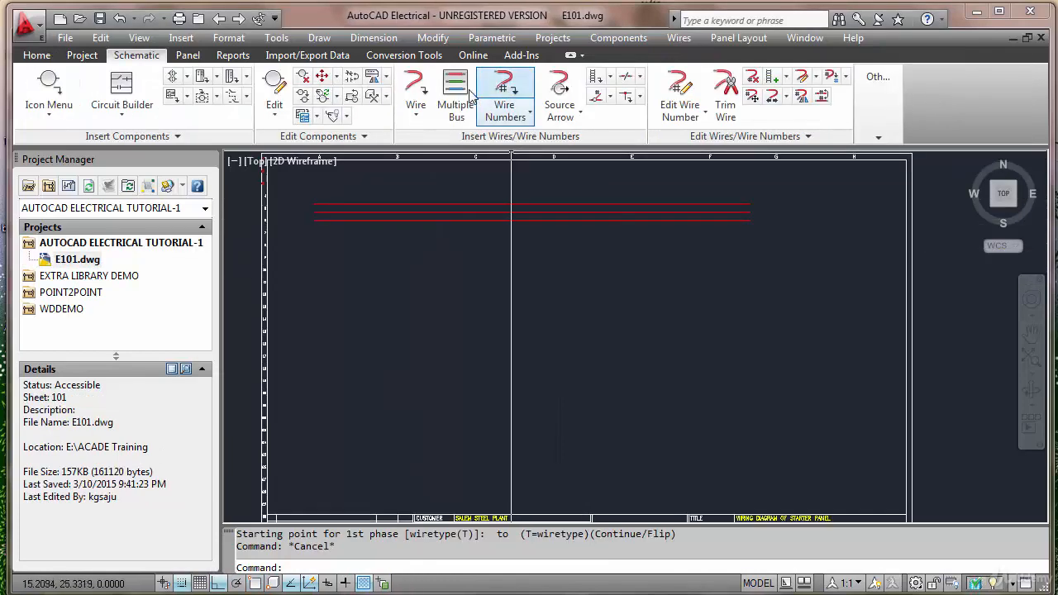
# Step: Branch a three-wire bus with 0.5 spacing off the existing horizontal bus, running down and turning right below it
pyautogui.click(464, 91)
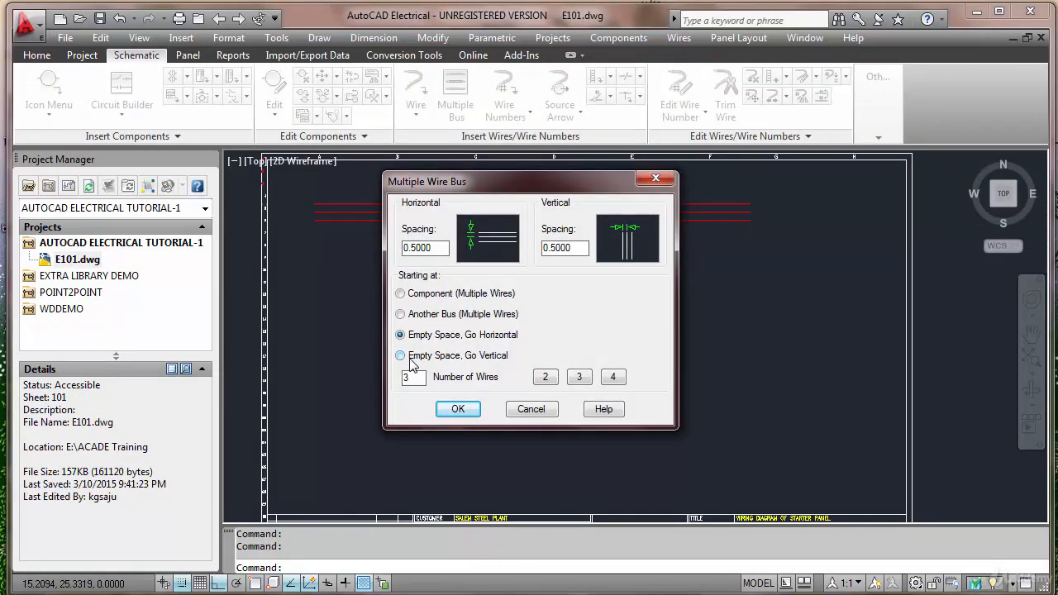
pyautogui.click(401, 314)
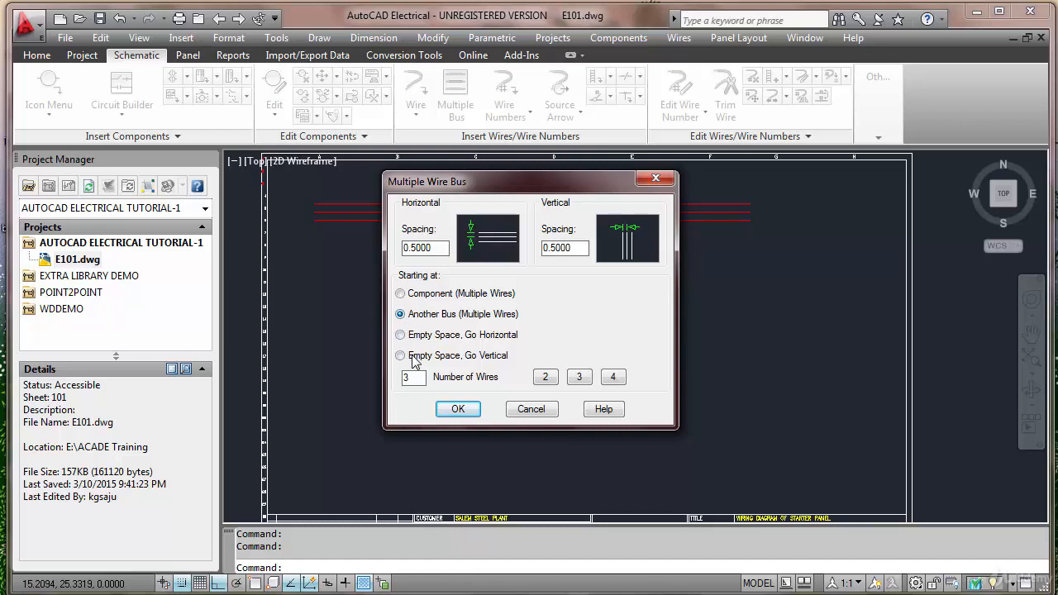
pyautogui.click(458, 411)
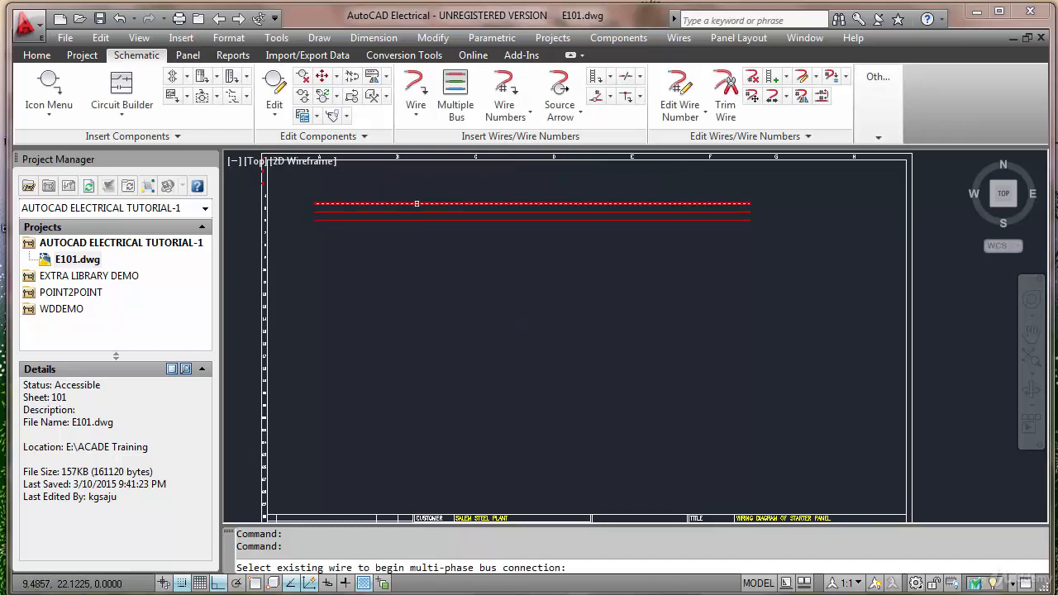
pyautogui.click(417, 203)
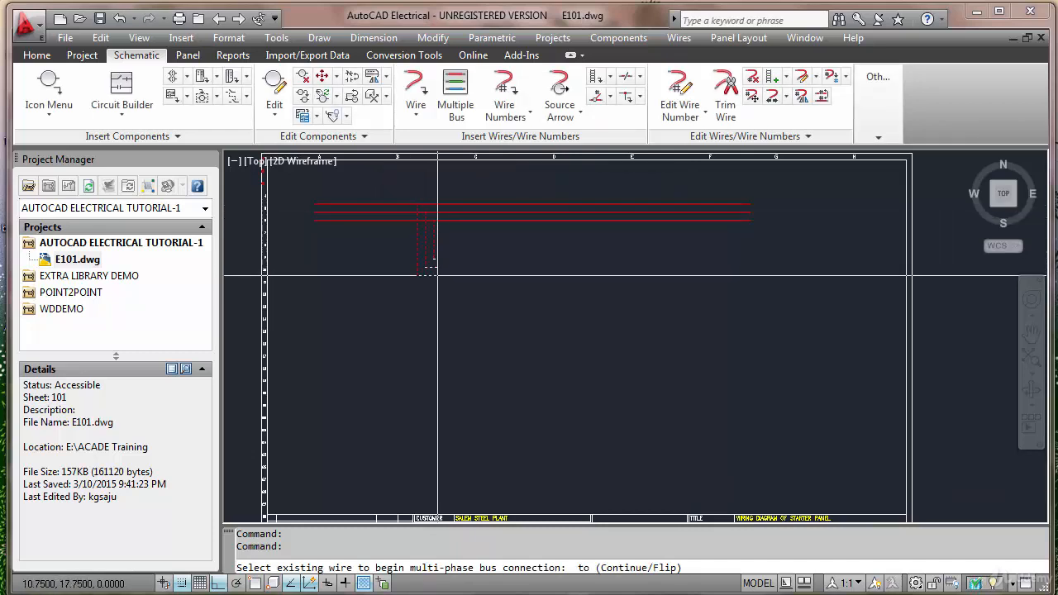
pyautogui.click(499, 290)
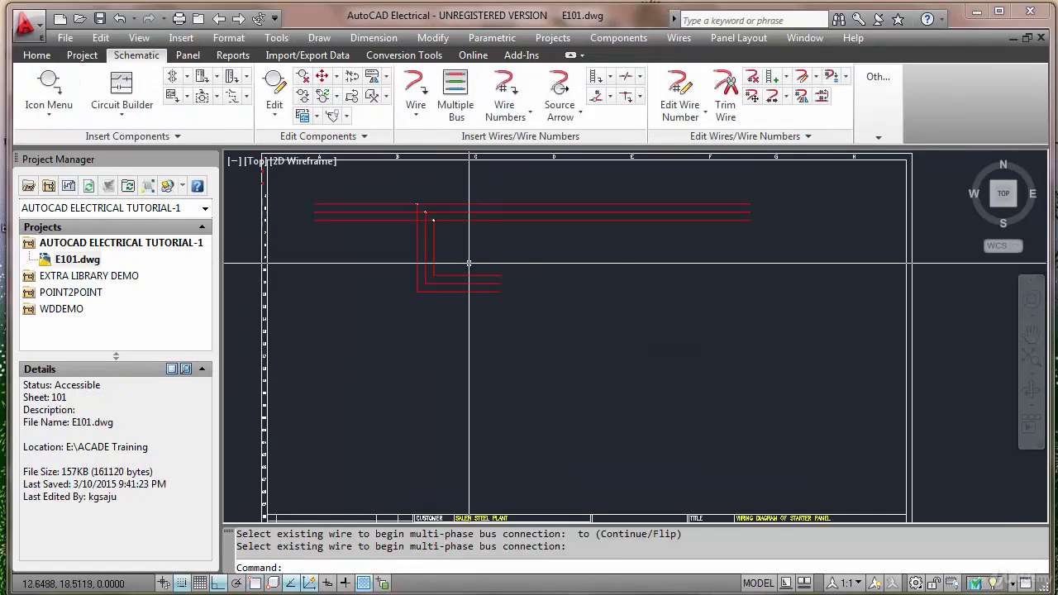
# Step: Insert a 3 Pole Fuse with Tags across all three horizontal wires of the branch
pyautogui.scroll(2, 469, 263)
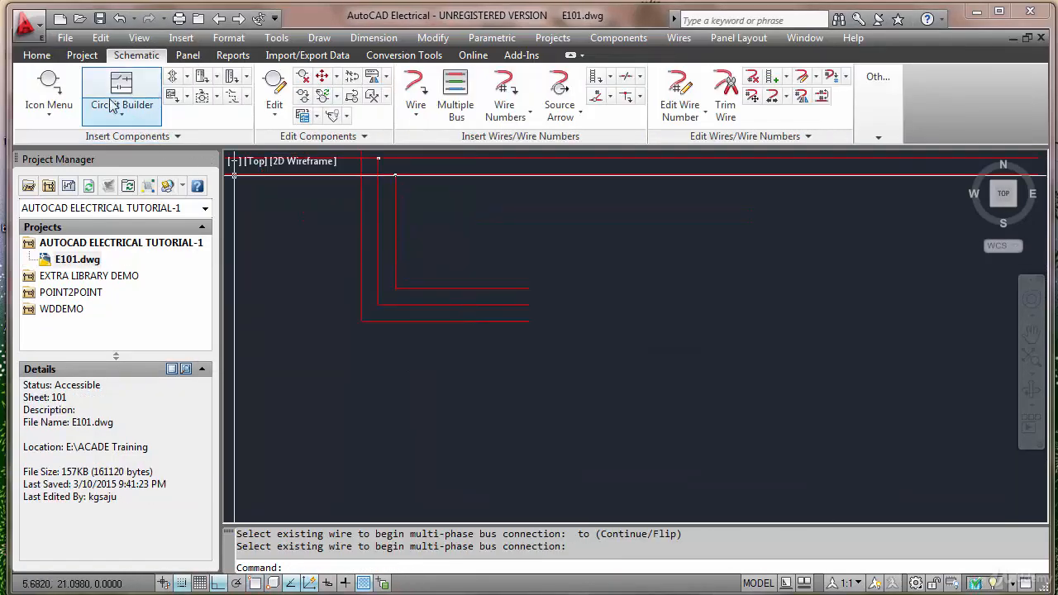
pyautogui.click(49, 87)
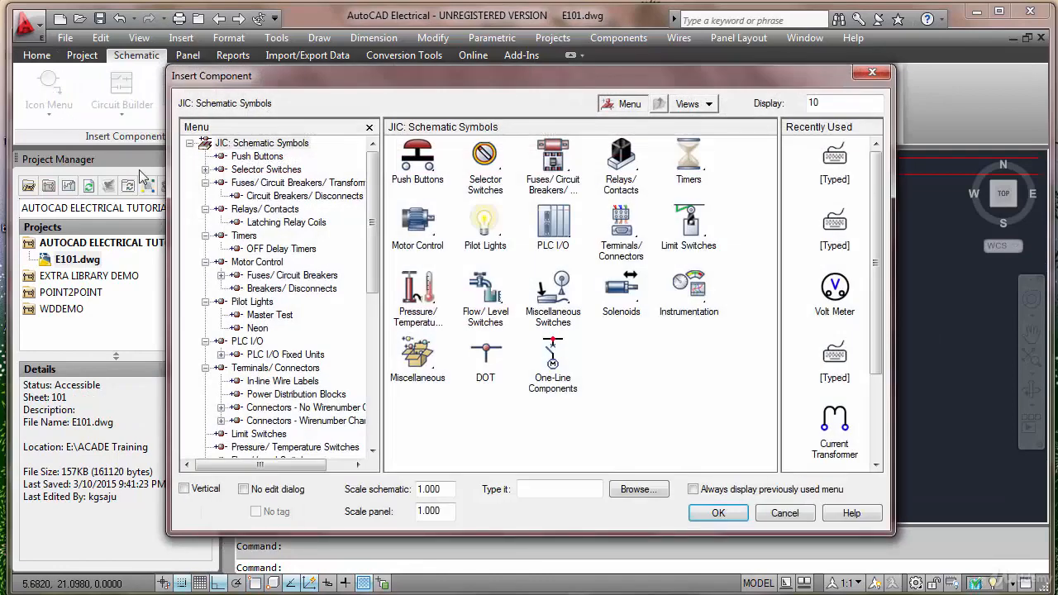
pyautogui.click(283, 183)
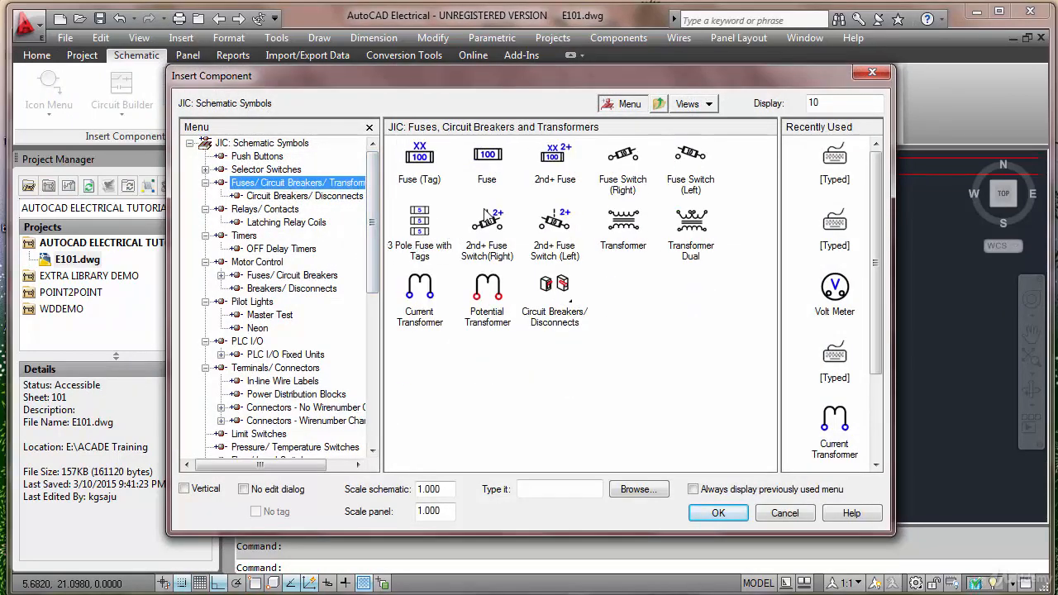
pyautogui.click(422, 222)
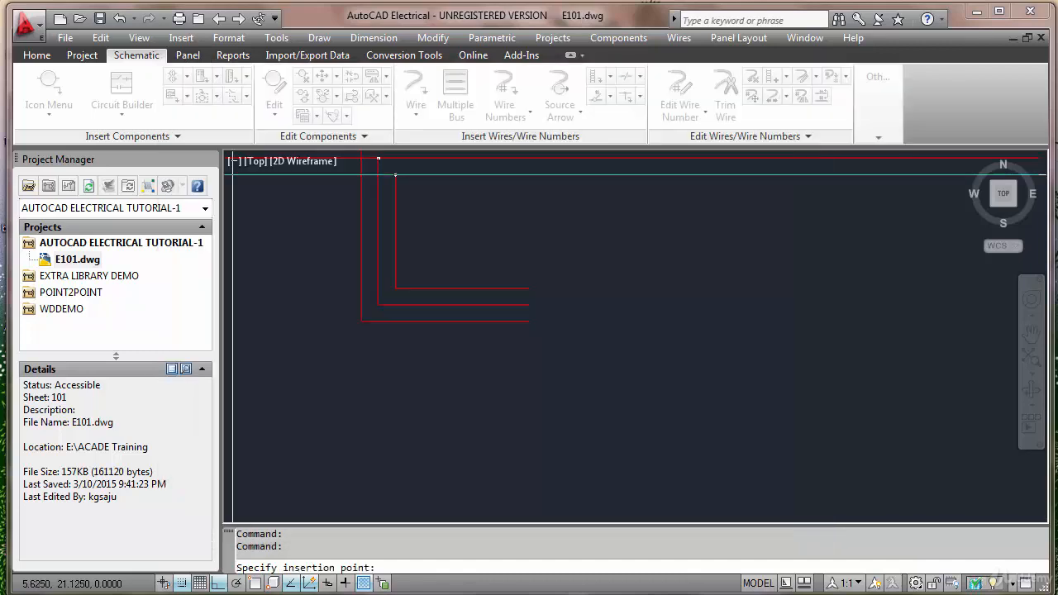
pyautogui.click(447, 287)
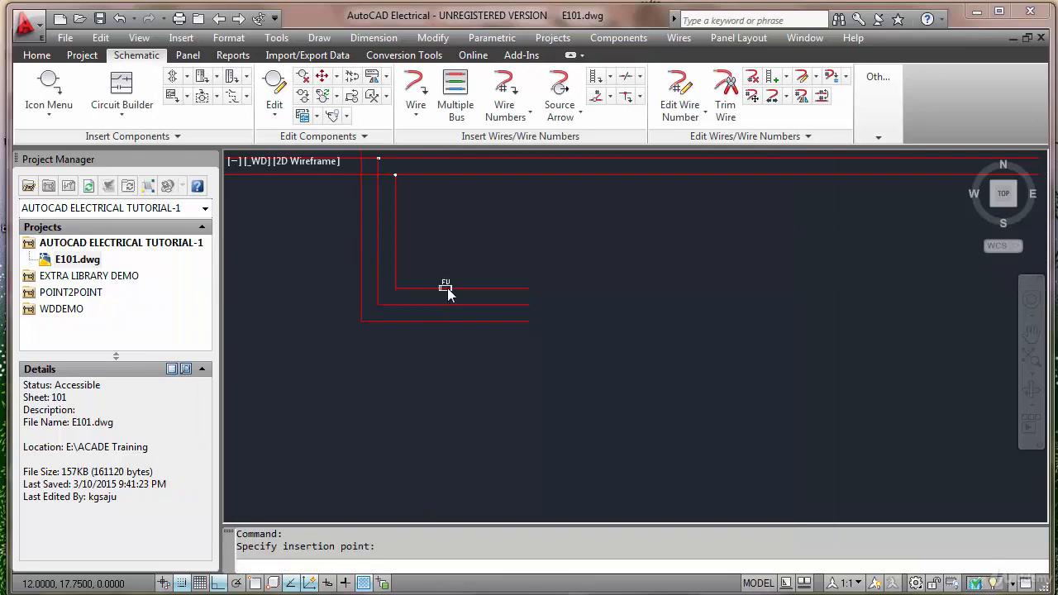
pyautogui.click(500, 308)
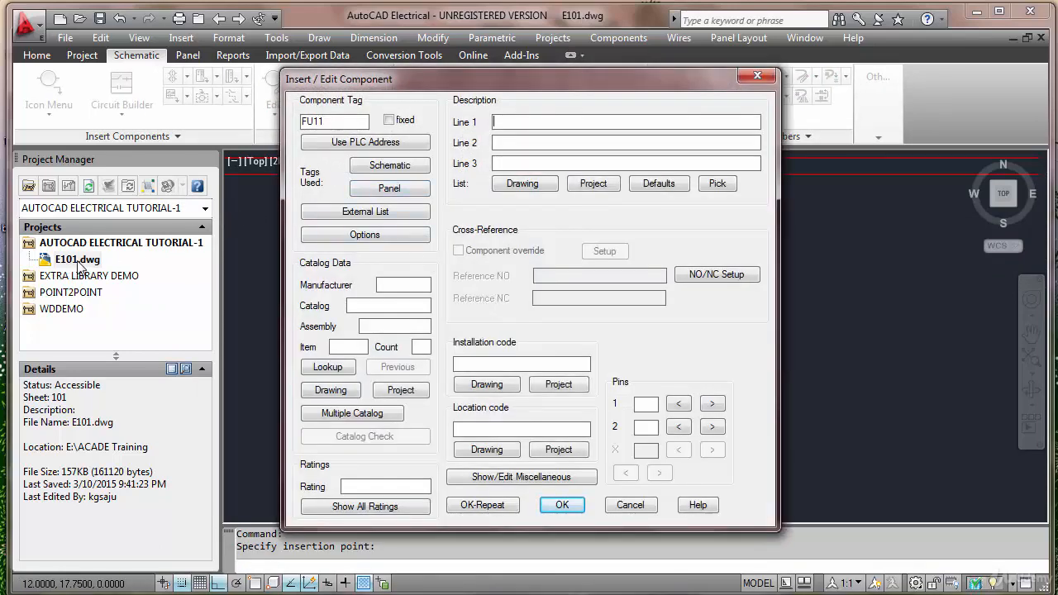
# Step: Tag the three-pole fuse 101F1-3 and set its rating to 2A
pyautogui.doubleClick(334, 121)
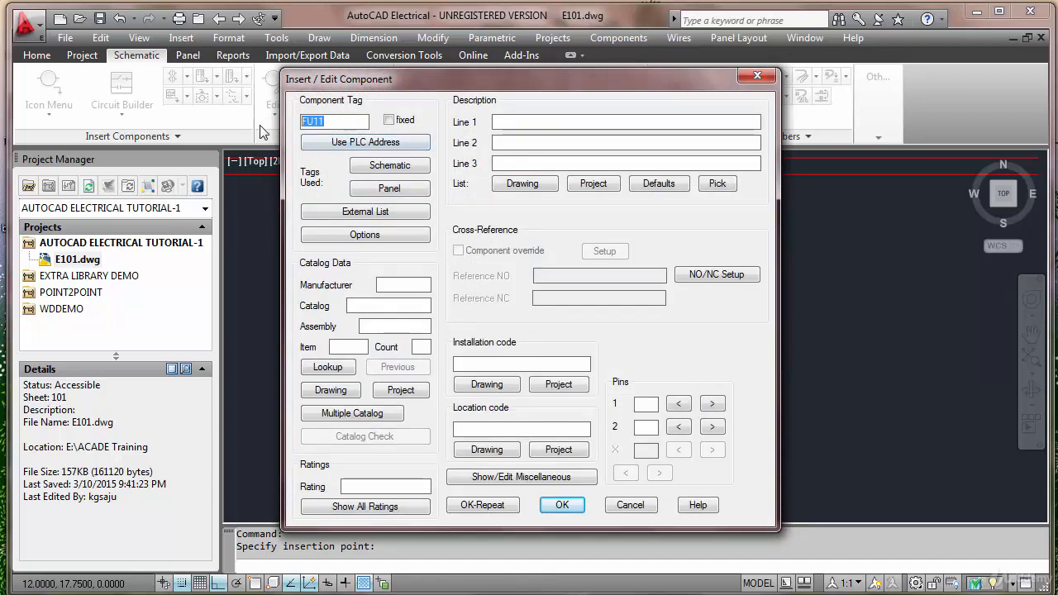
pyautogui.write('101F1-3')
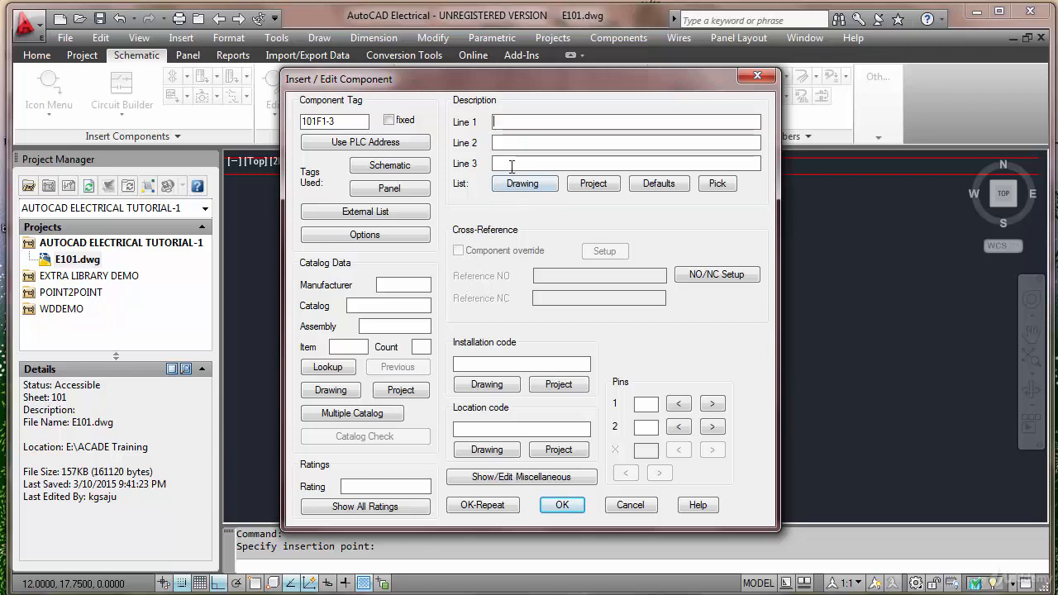
pyautogui.click(526, 123)
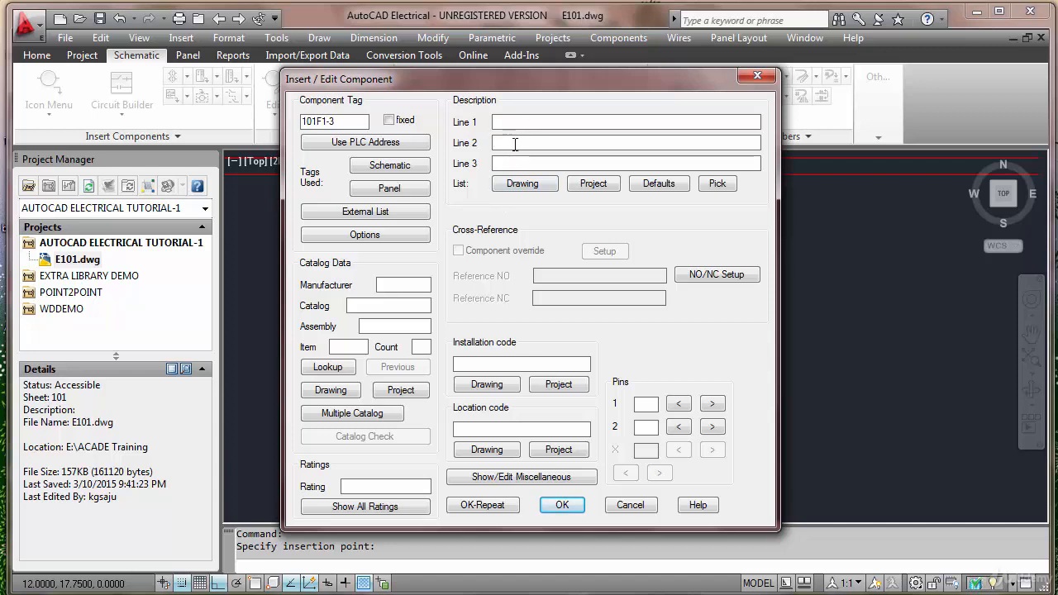
pyautogui.click(514, 143)
pyautogui.click(480, 428)
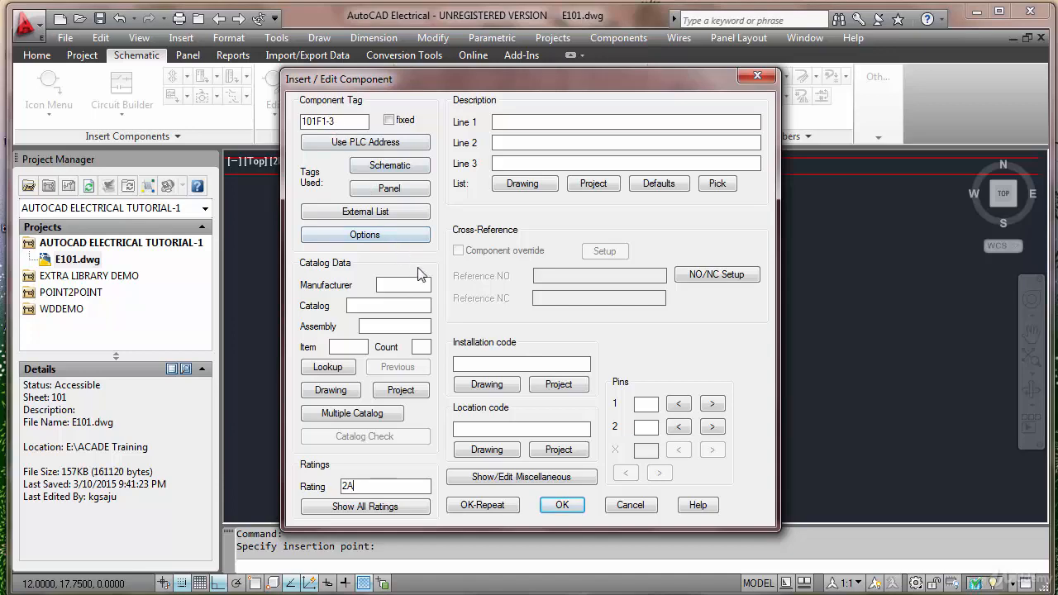
pyautogui.click(559, 505)
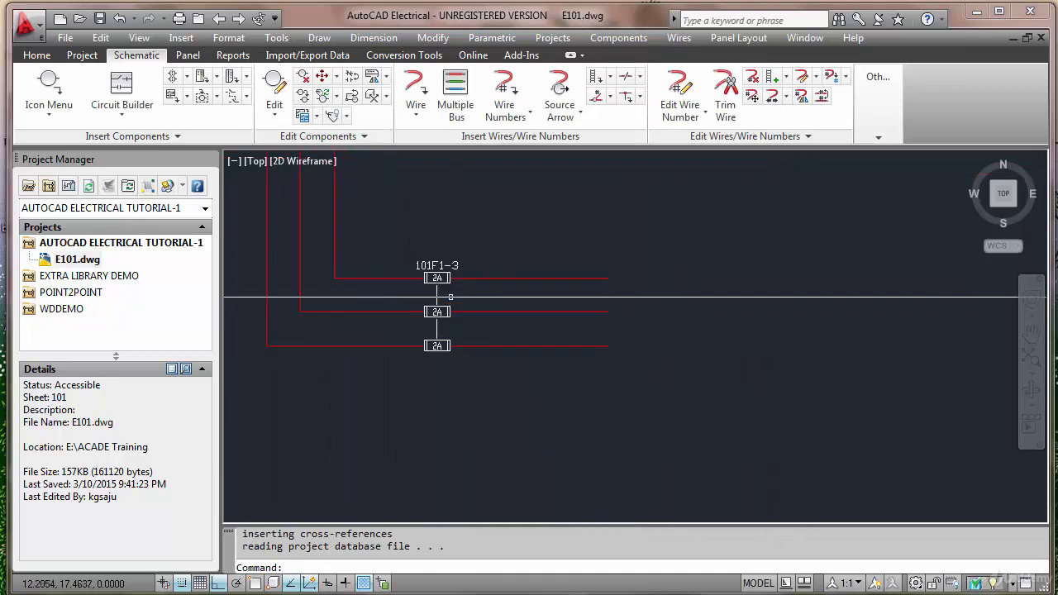
pyautogui.scroll(3, 450, 296)
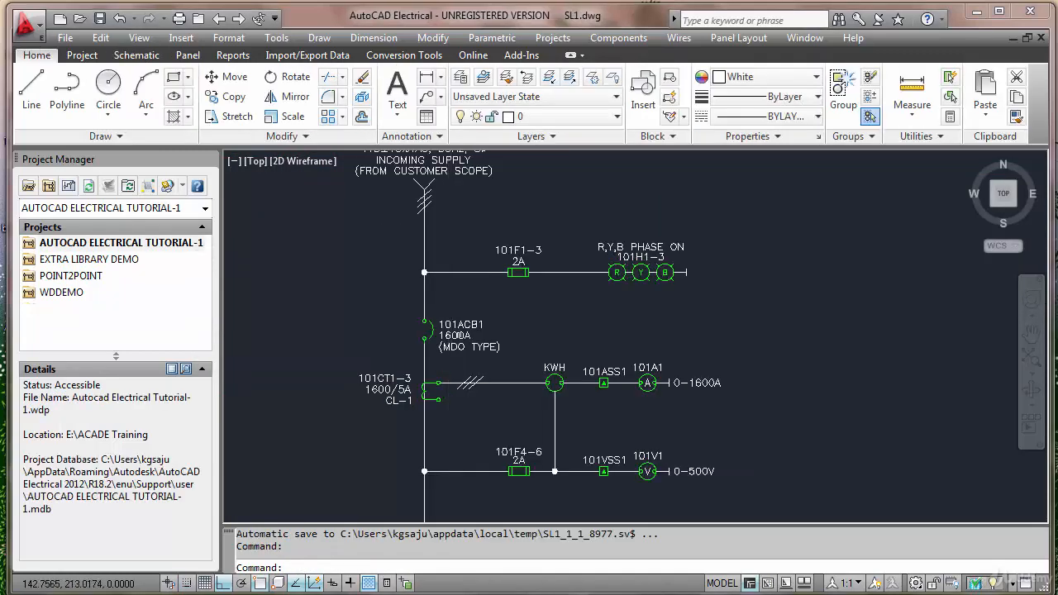
# Step: Insert a Red Standard pilot light tagged 101H1 on the upper branch wire, after the fuse
pyautogui.scroll(2, 617, 275)
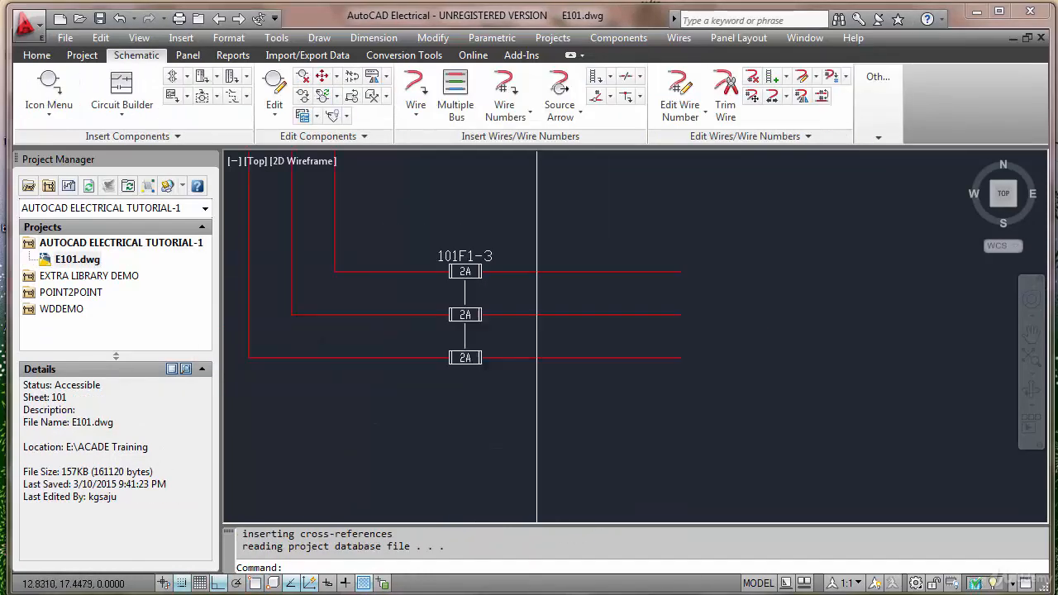
pyautogui.click(49, 83)
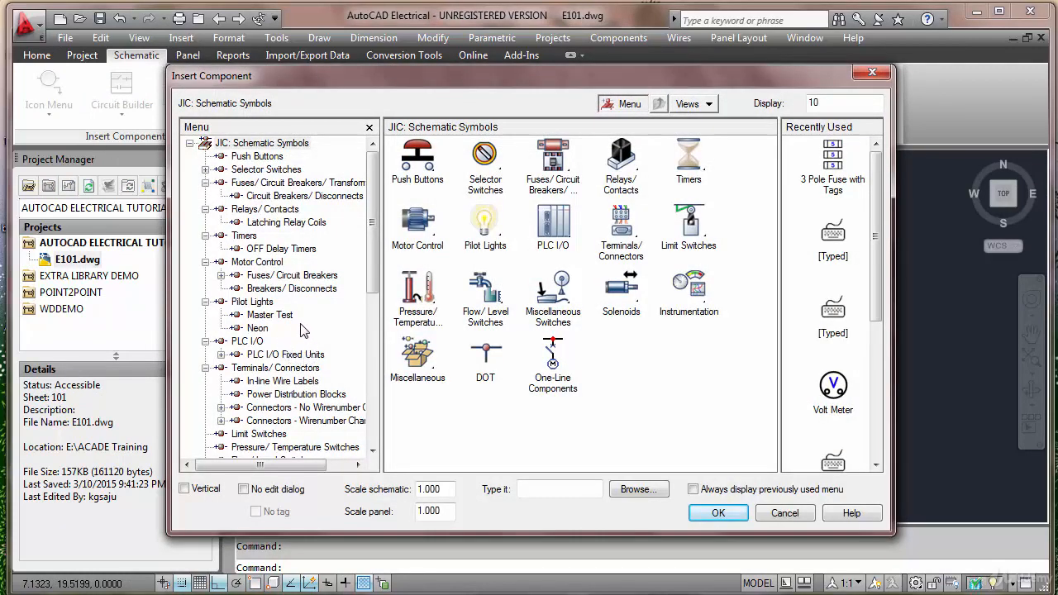
pyautogui.click(252, 302)
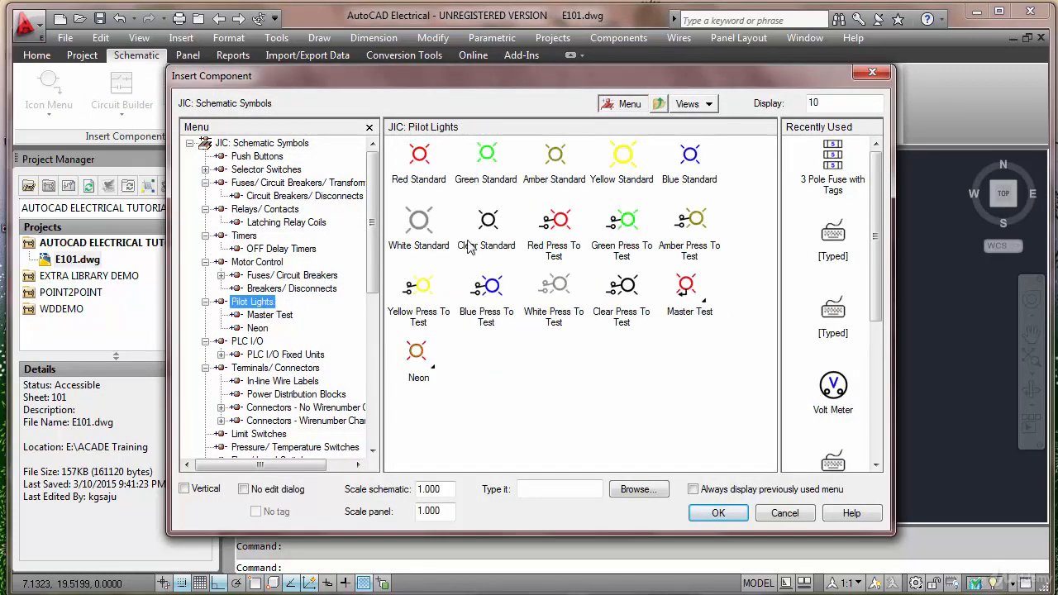
pyautogui.click(422, 155)
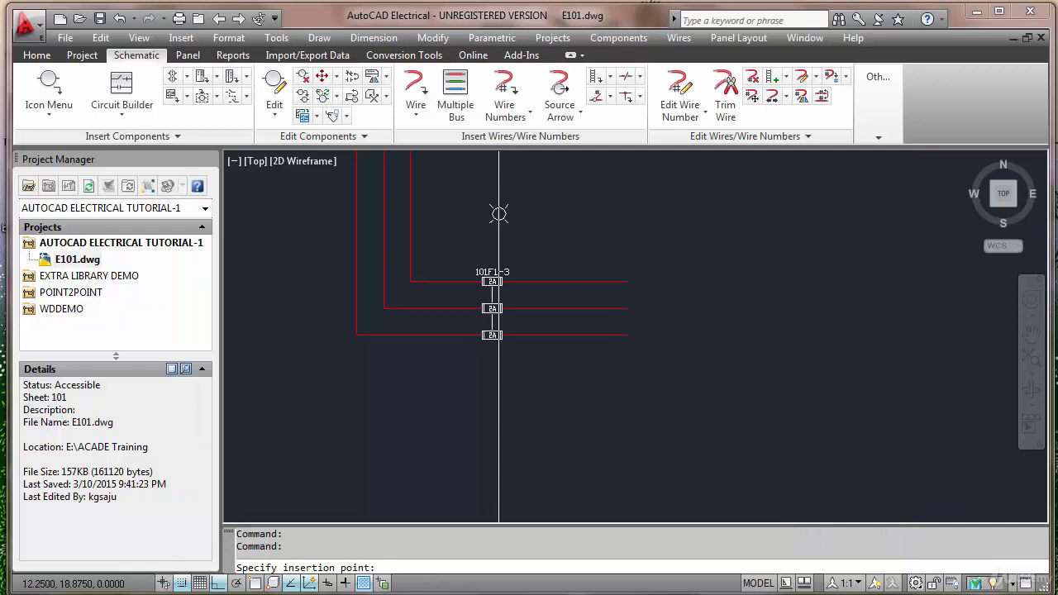
pyautogui.click(577, 281)
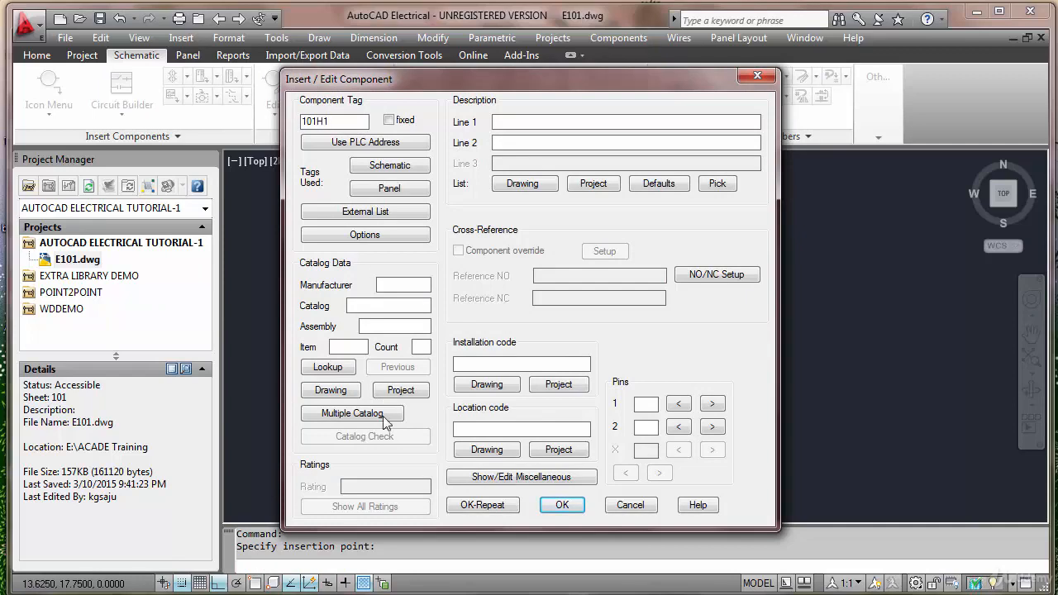
pyautogui.click(561, 505)
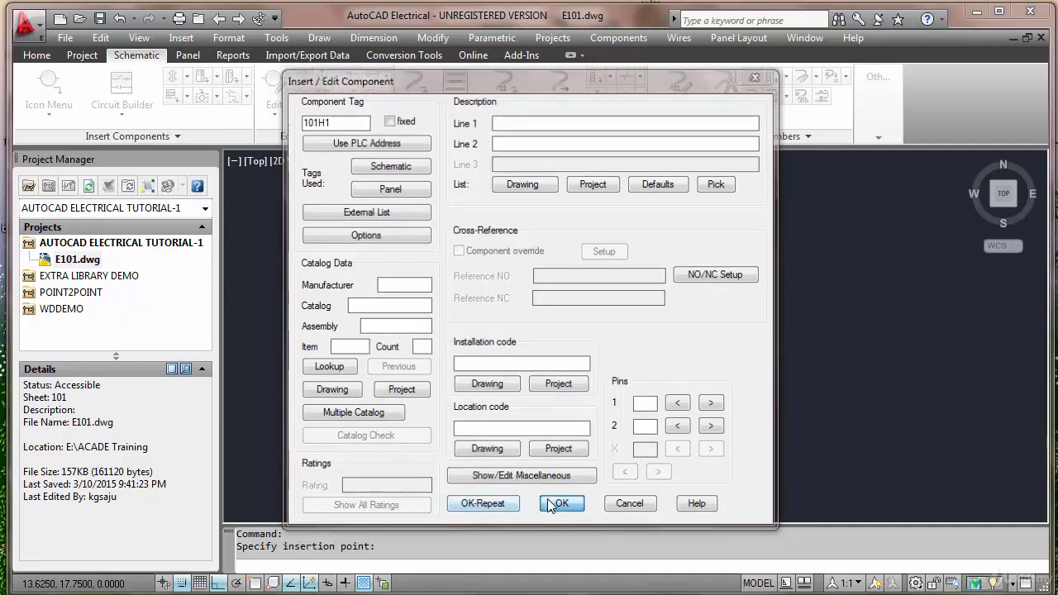
# Step: Insert a Yellow Standard pilot light tagged 101H2 on the middle branch wire, aligned below the red one
pyautogui.press('Return')
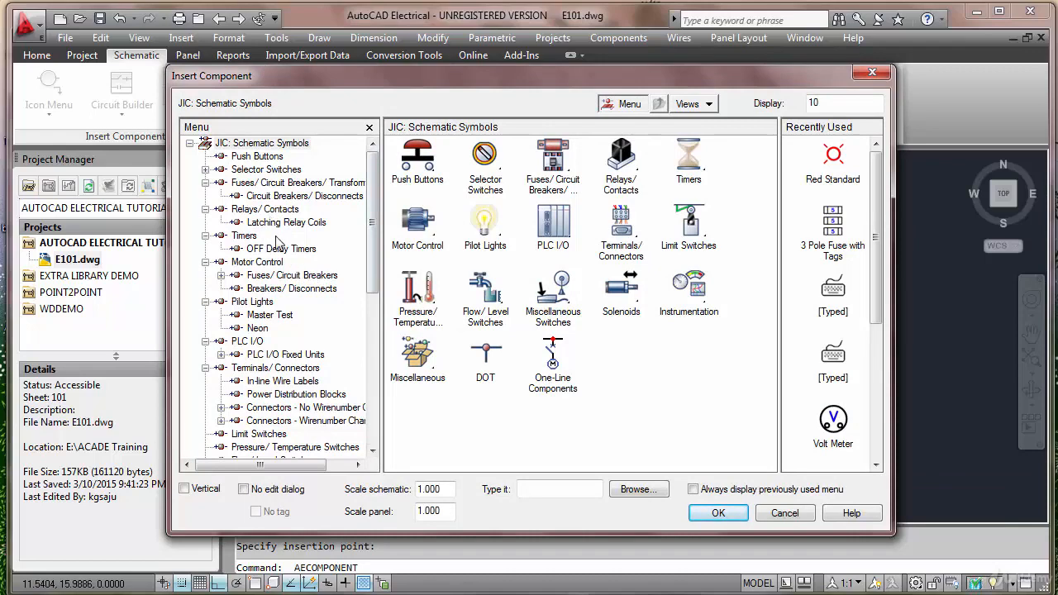
pyautogui.click(265, 304)
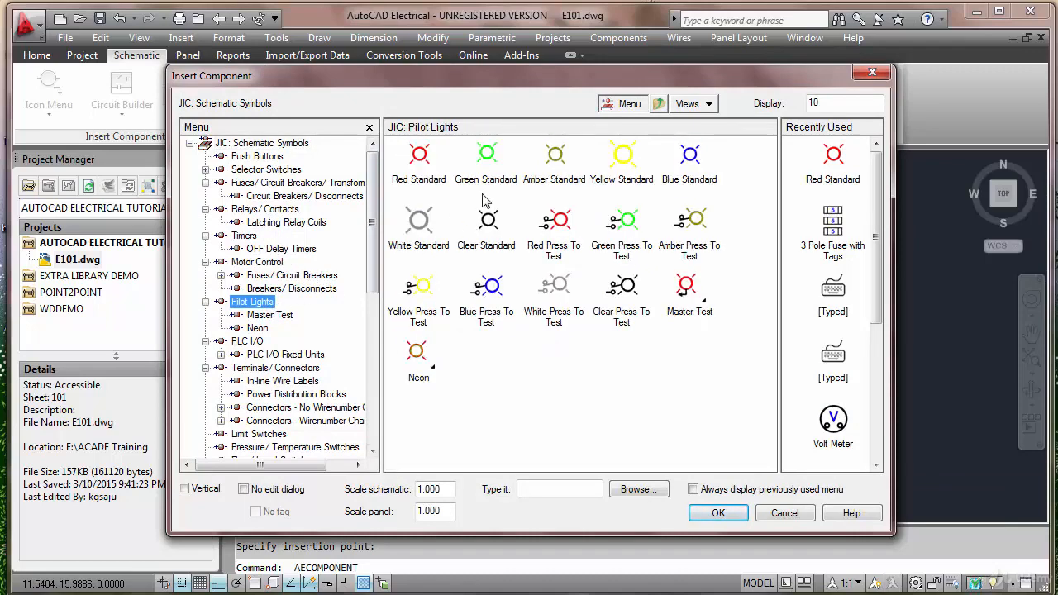
pyautogui.click(622, 159)
pyautogui.click(578, 311)
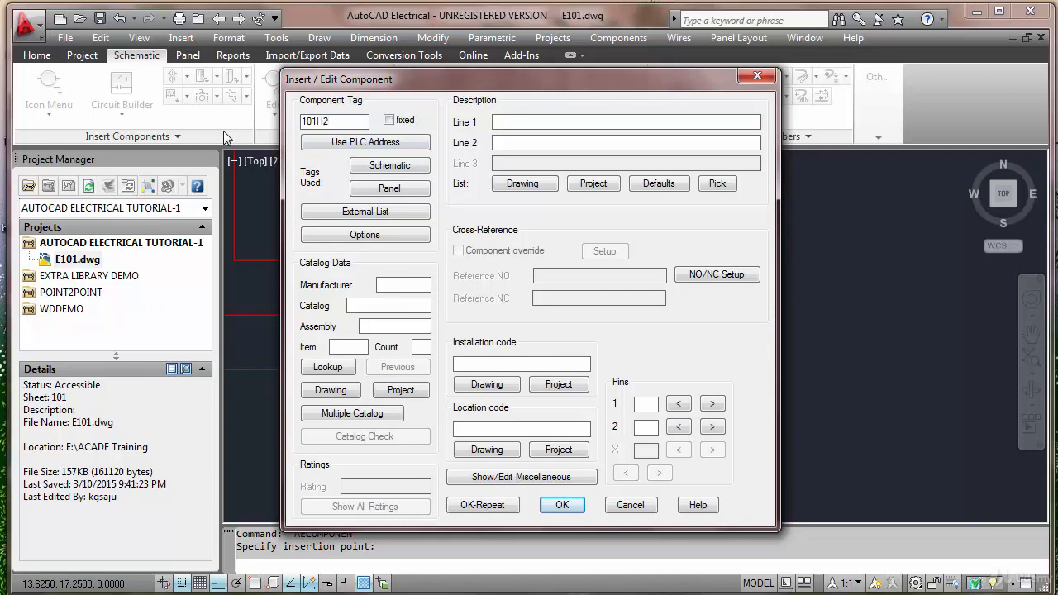
pyautogui.click(561, 507)
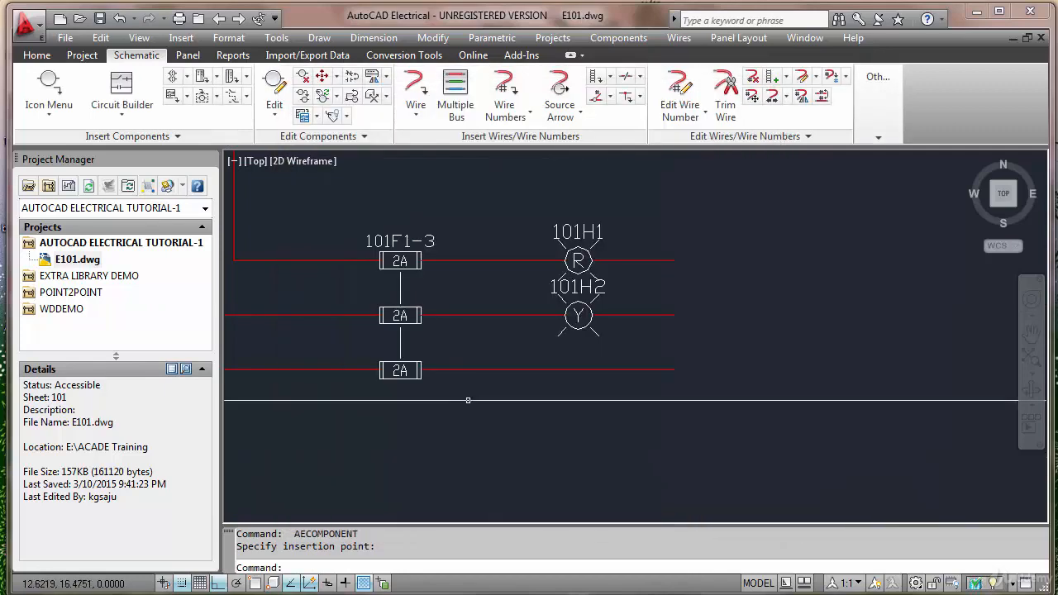
# Step: Insert a Blue Standard pilot light tagged 101H3 on the lowest branch wire, aligned below the yellow one
pyautogui.press('Return')
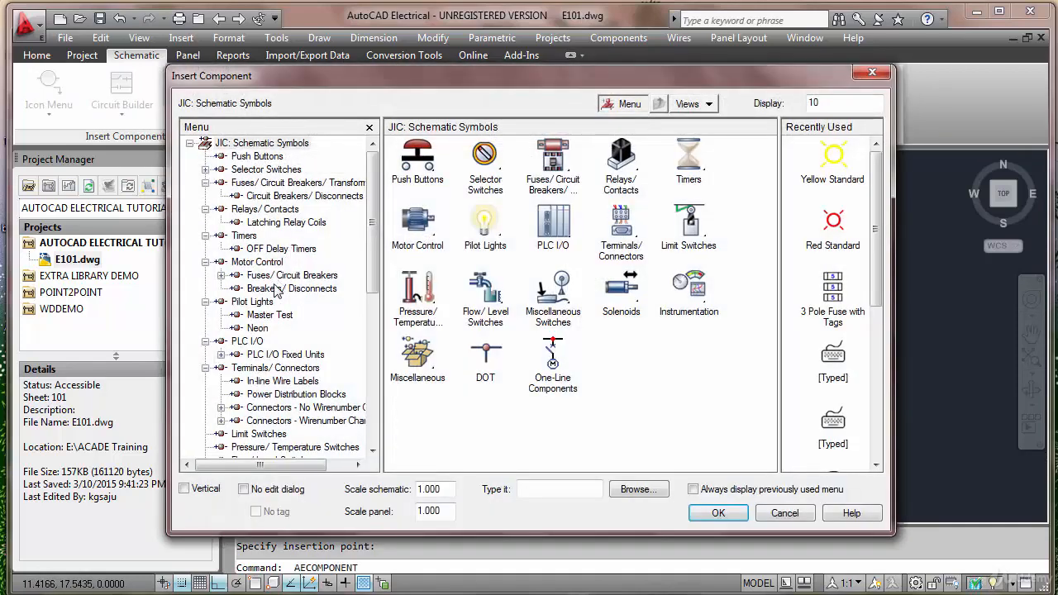
pyautogui.click(252, 302)
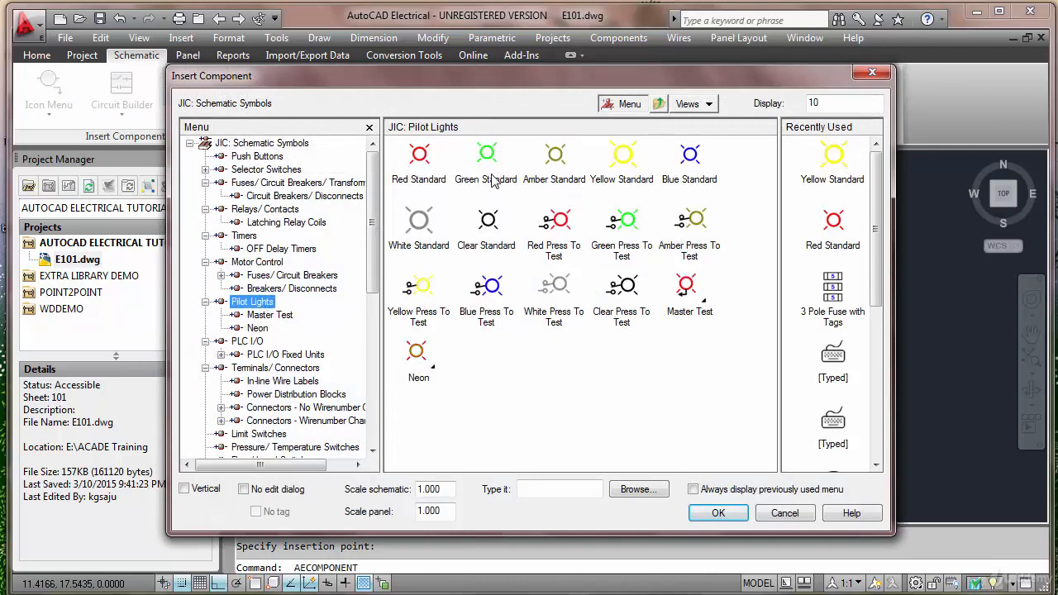
pyautogui.click(690, 156)
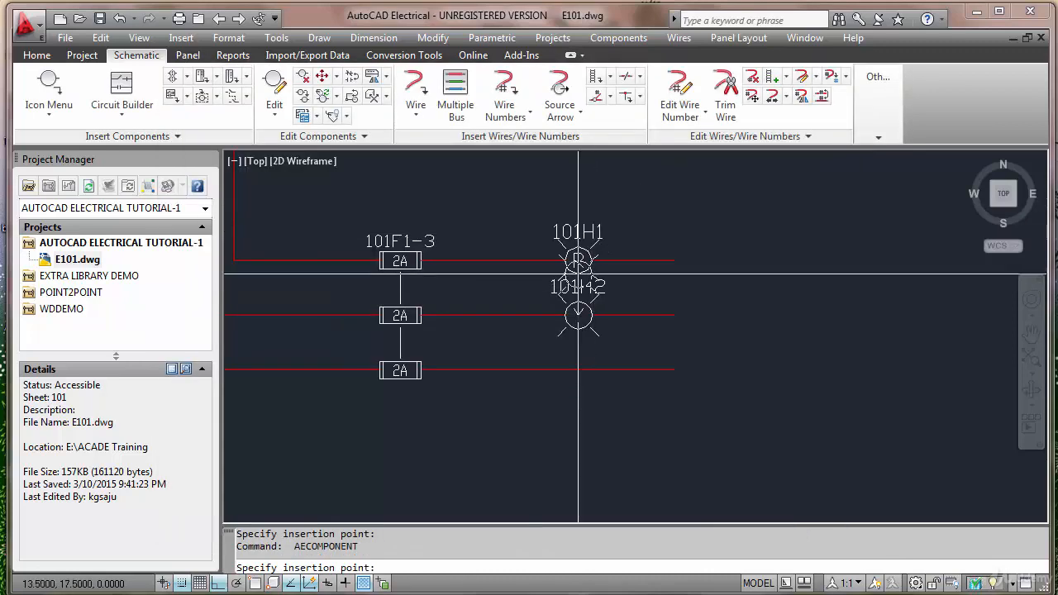
pyautogui.click(577, 369)
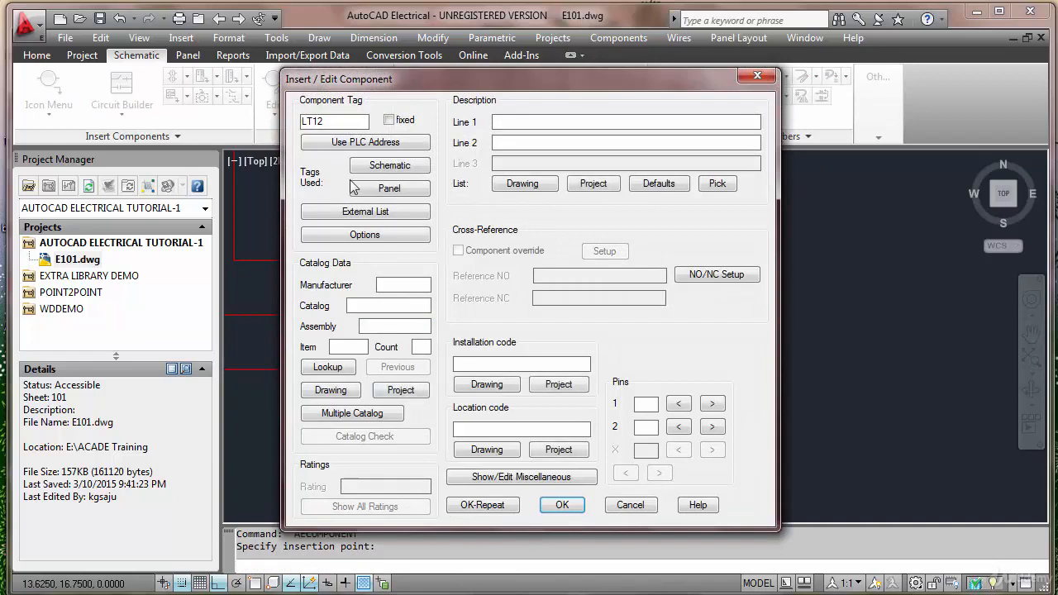
pyautogui.write('101H3')
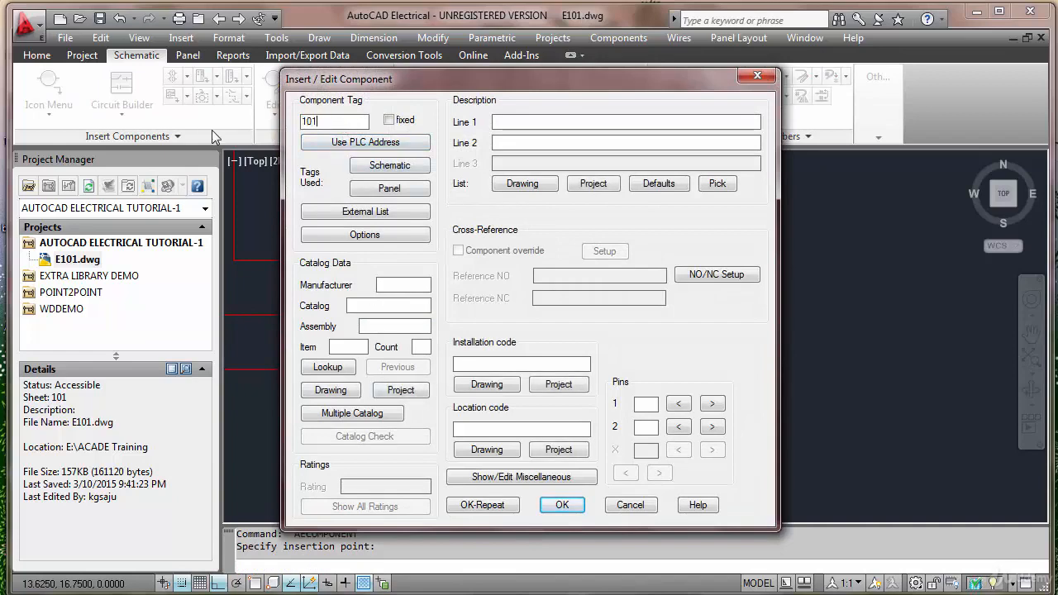
pyautogui.click(562, 505)
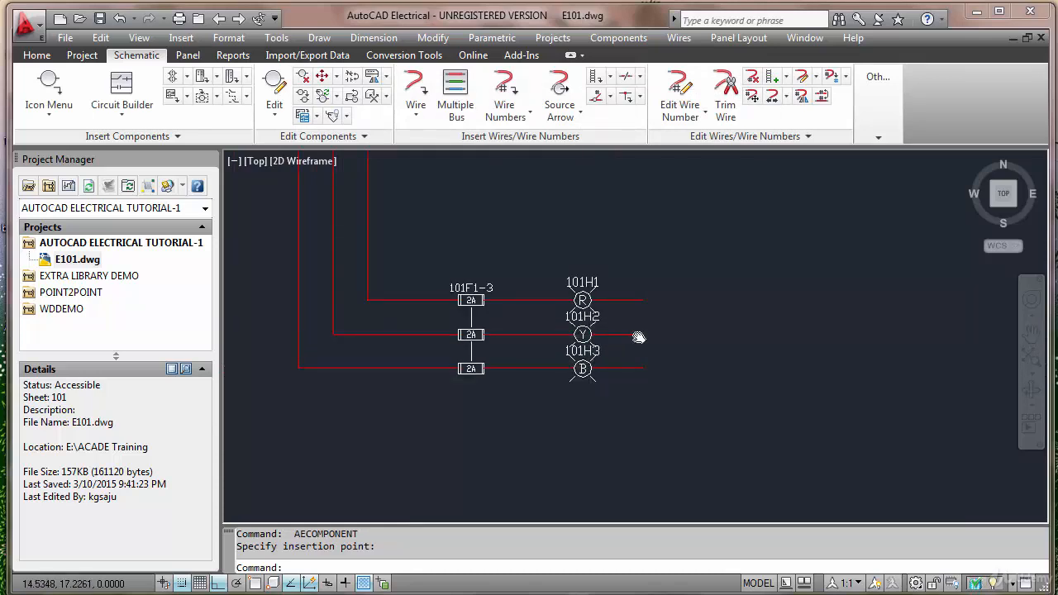
# Step: Insert three White Standard pilot lights one below another, beyond the branch wire ends, aligned with the existing lamps and keeping the default tags
pyautogui.moveTo(638, 336); pyautogui.dragTo(562, 344, button='middle')
pyautogui.scroll(2, 531, 344)
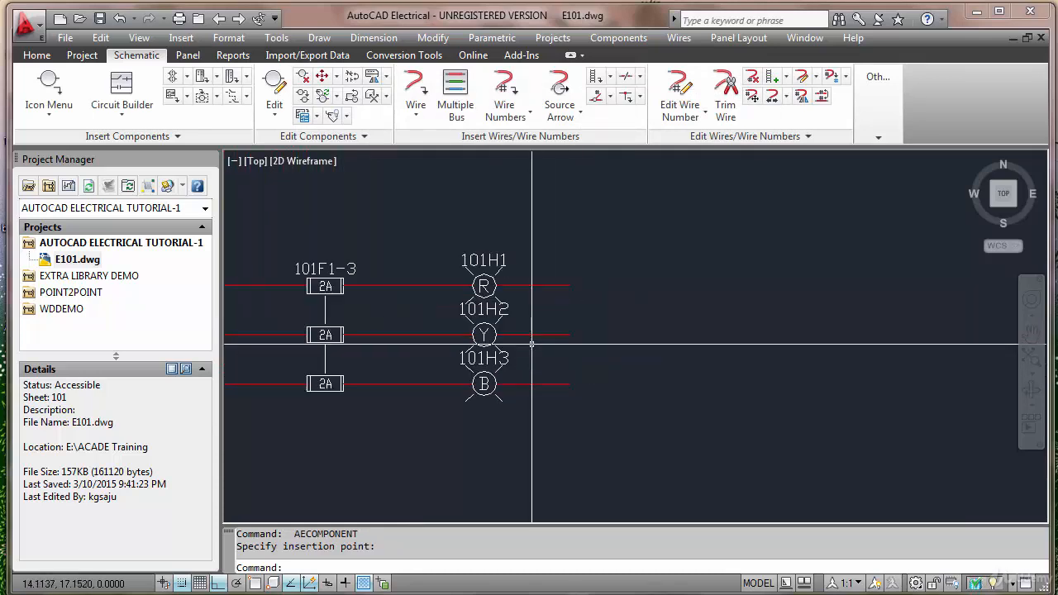
pyautogui.click(48, 90)
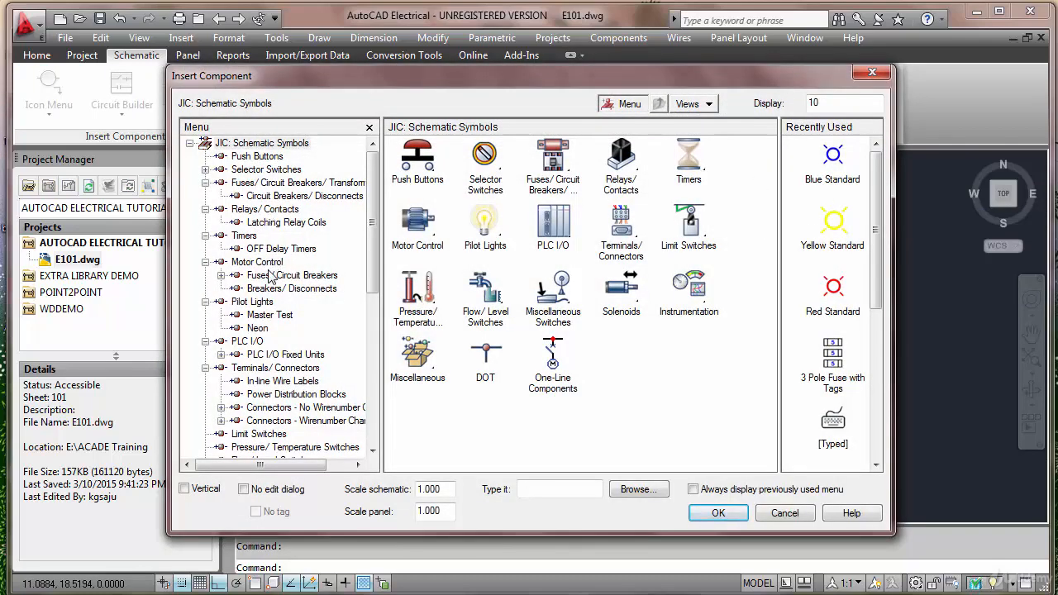
pyautogui.click(264, 303)
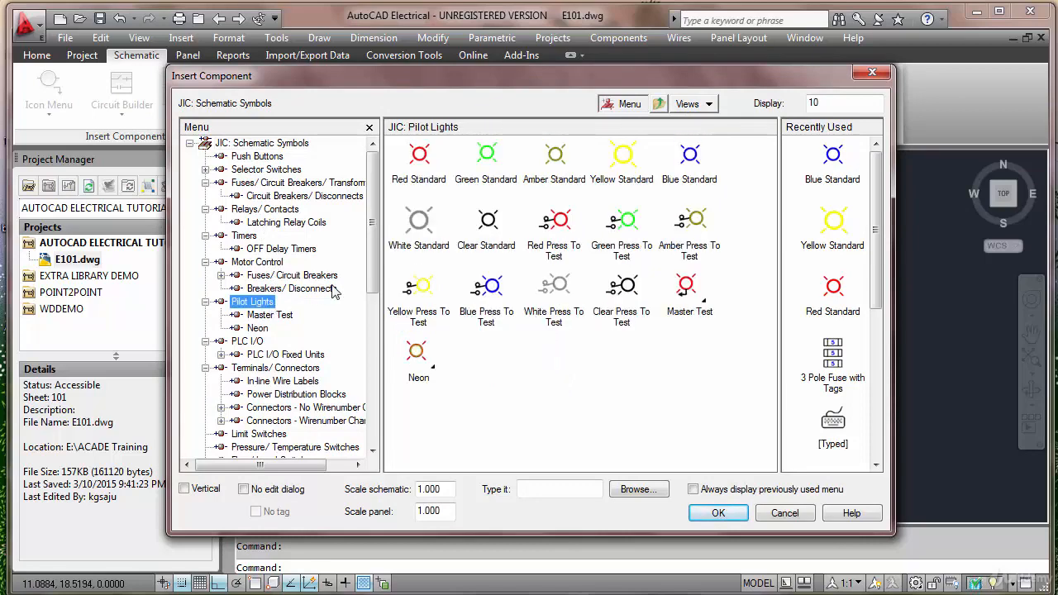
pyautogui.click(420, 220)
pyautogui.click(703, 286)
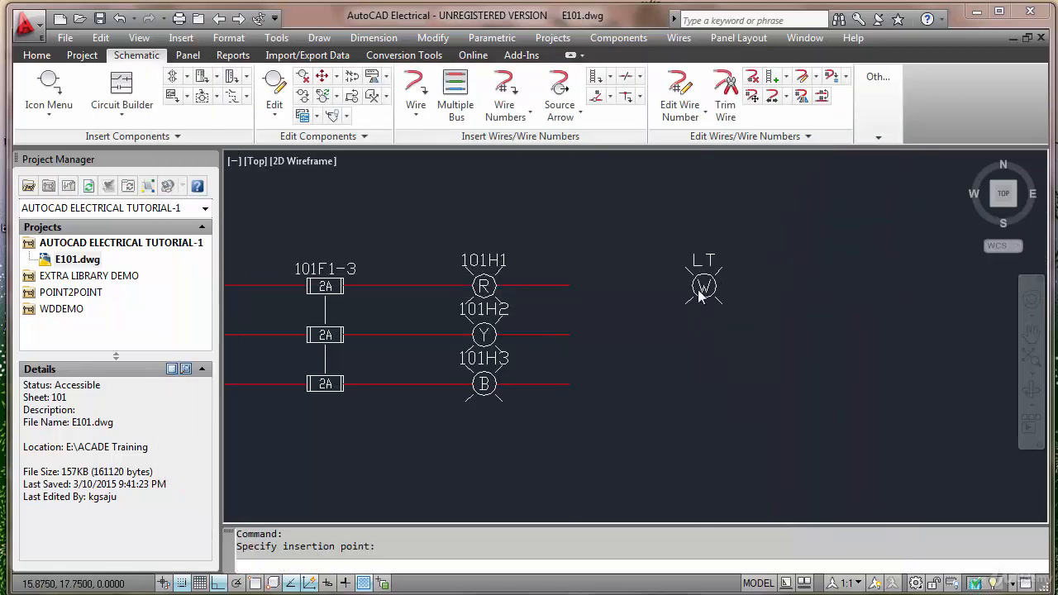
pyautogui.click(461, 507)
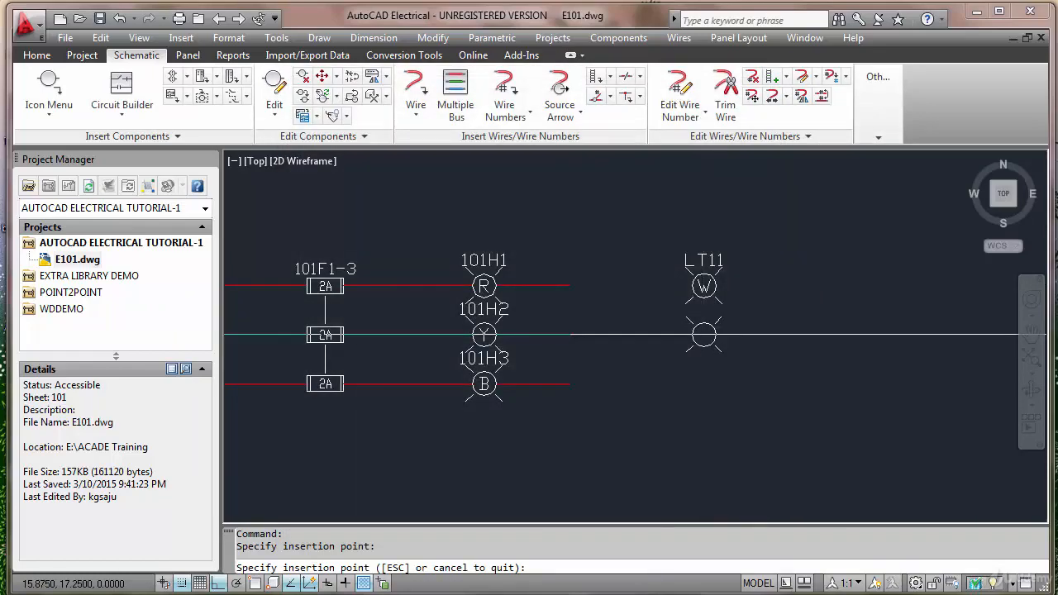
pyautogui.click(703, 335)
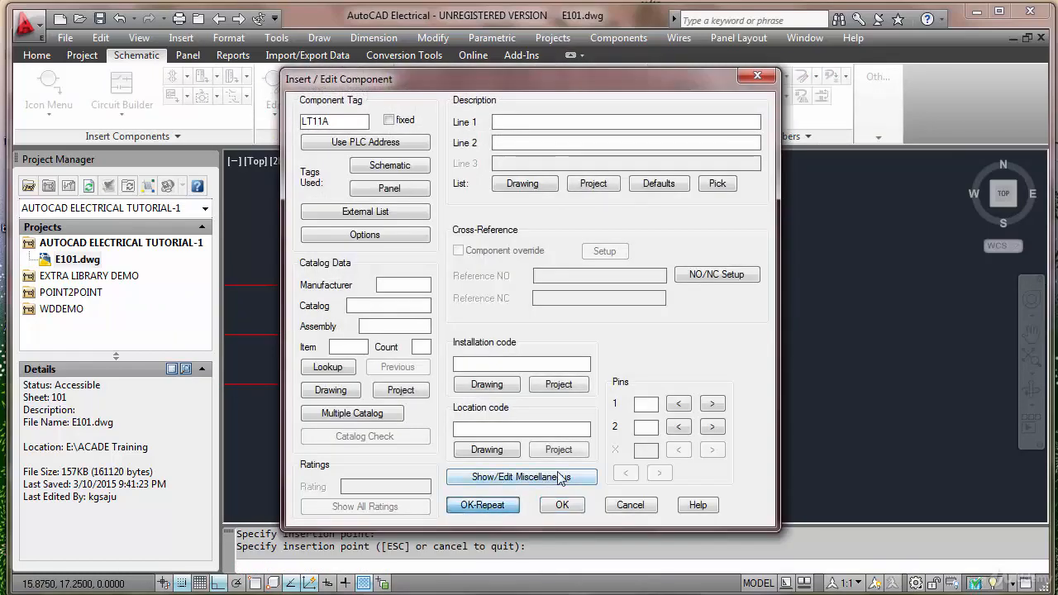
pyautogui.click(479, 506)
pyautogui.click(703, 383)
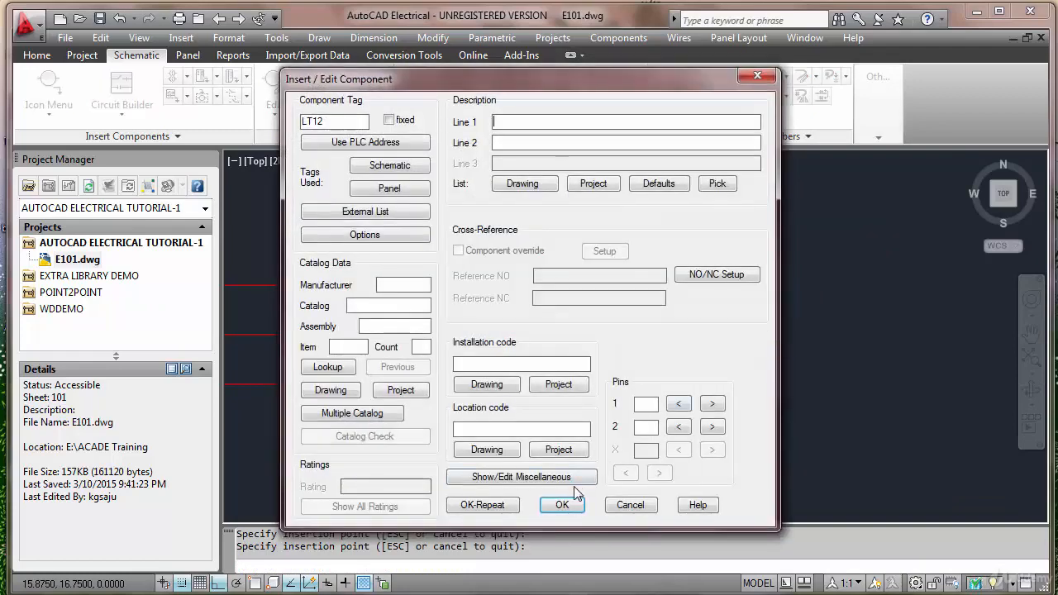
pyautogui.click(562, 505)
pyautogui.press('Escape')
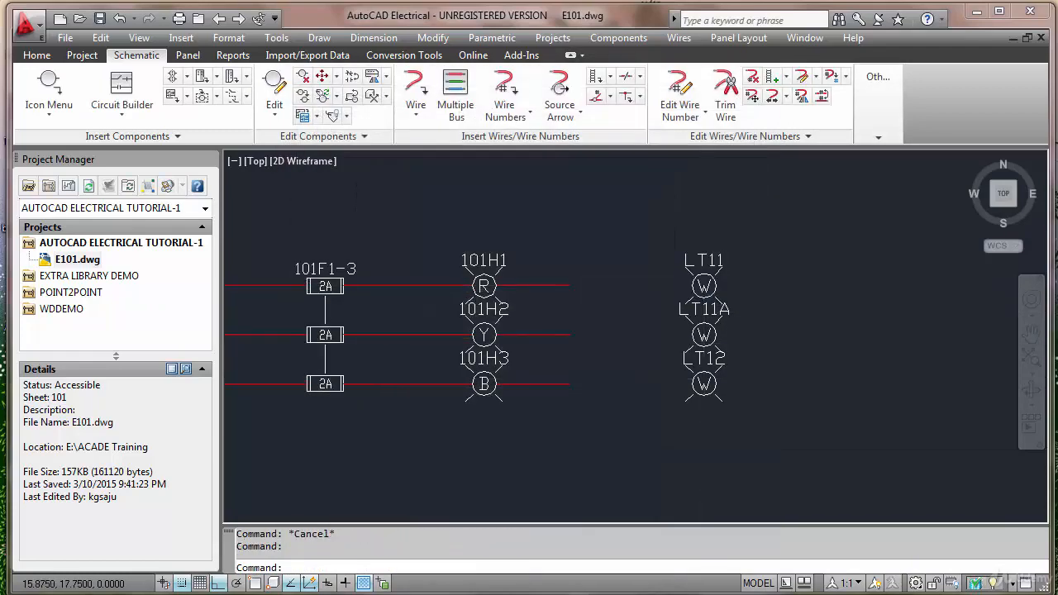
# Step: Clear the COLOR attribute value of each of the three White Standard pilot lights
pyautogui.doubleClick(703, 303)
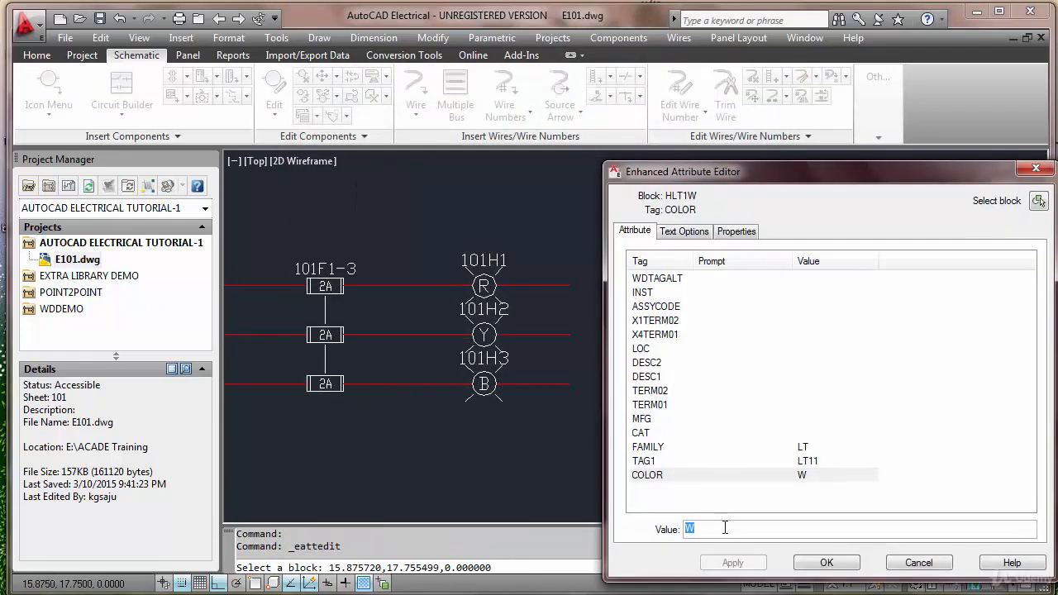
pyautogui.click(757, 564)
pyautogui.click(825, 562)
pyautogui.doubleClick(703, 334)
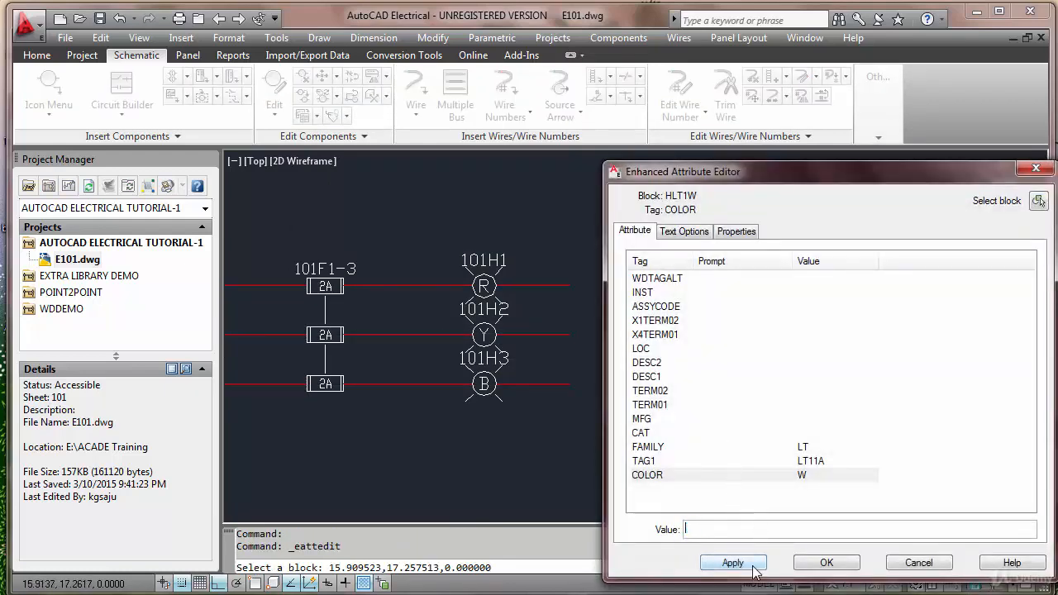
pyautogui.click(824, 563)
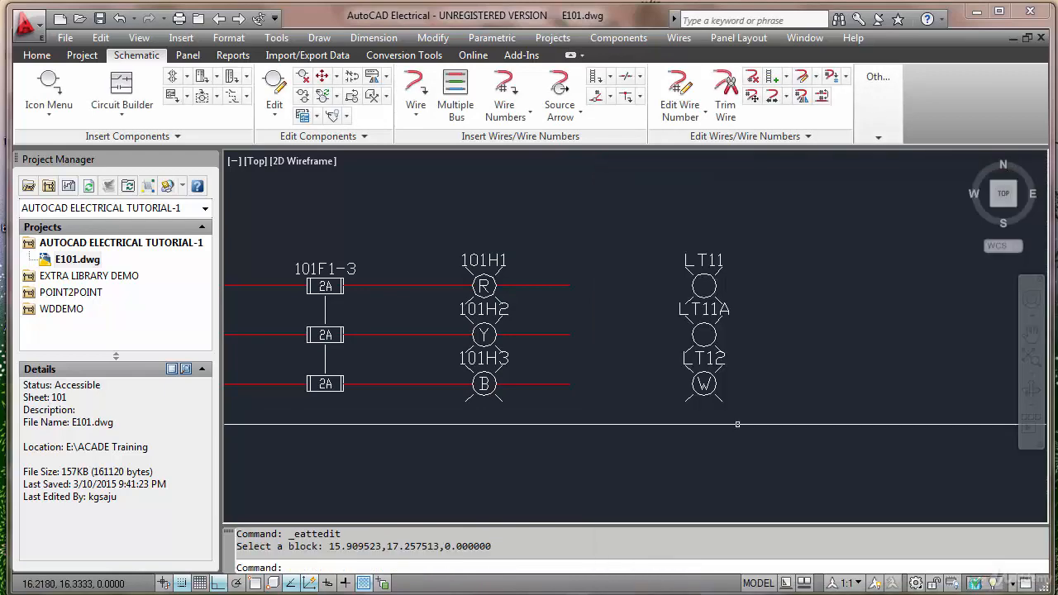
pyautogui.doubleClick(701, 383)
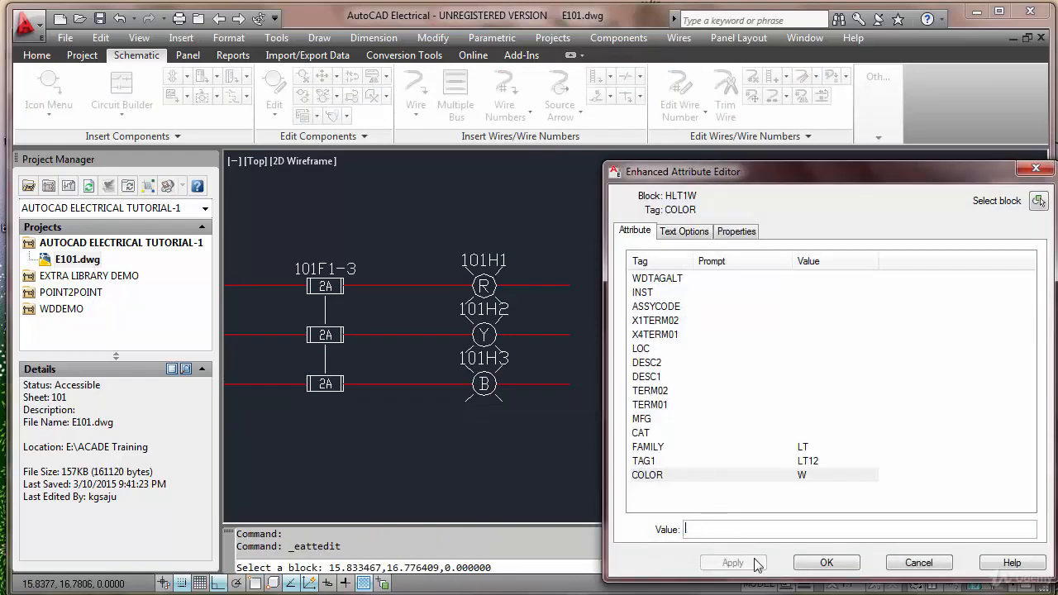
pyautogui.click(809, 568)
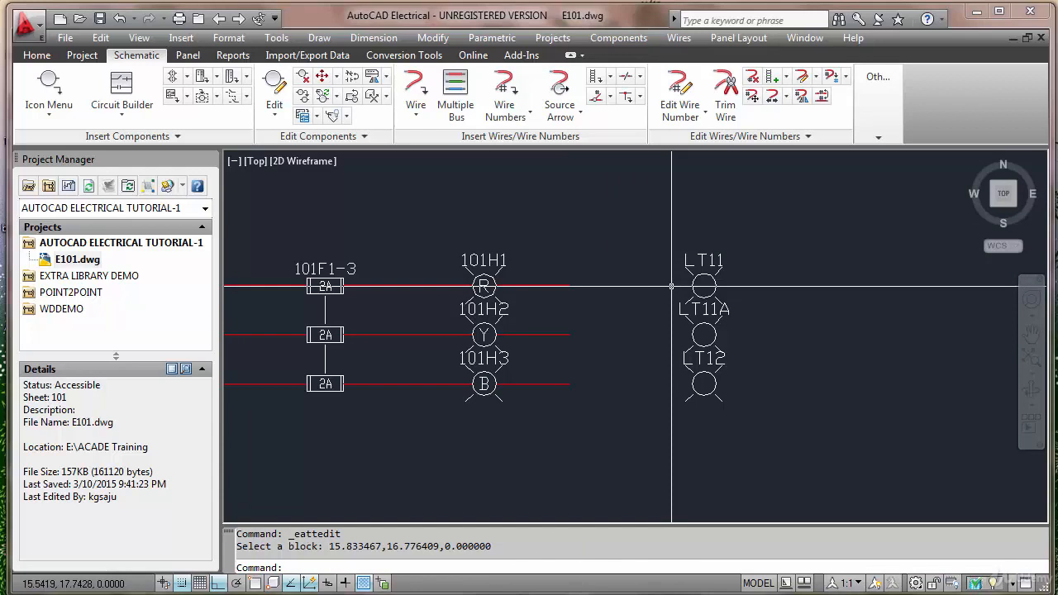
# Step: Delete the three blank pilot lights beyond the branch wire ends
pyautogui.click(653, 241)
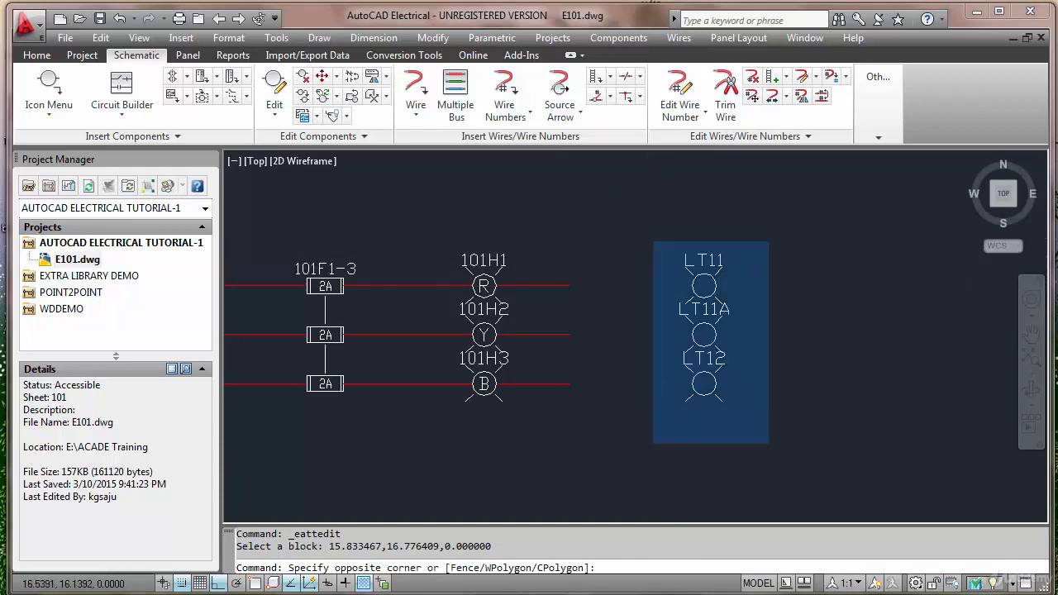
pyautogui.click(771, 444)
pyautogui.press('Delete')
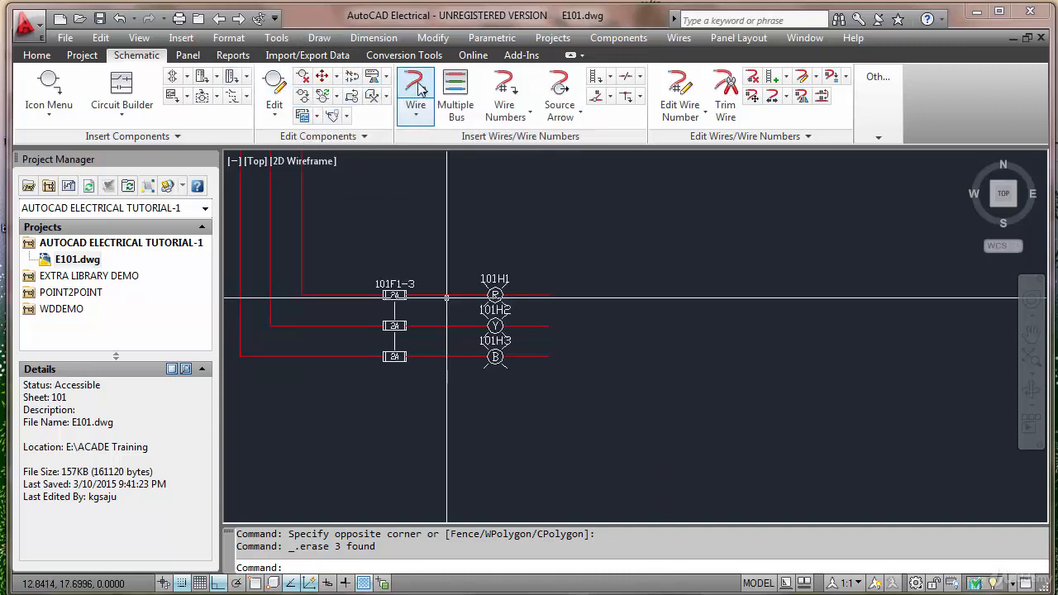
# Step: Draw a common vertical wire from the red lamp's wire end down through the yellow and blue wire ends, extending slightly below the lowest branch
pyautogui.click(415, 89)
pyautogui.click(549, 295)
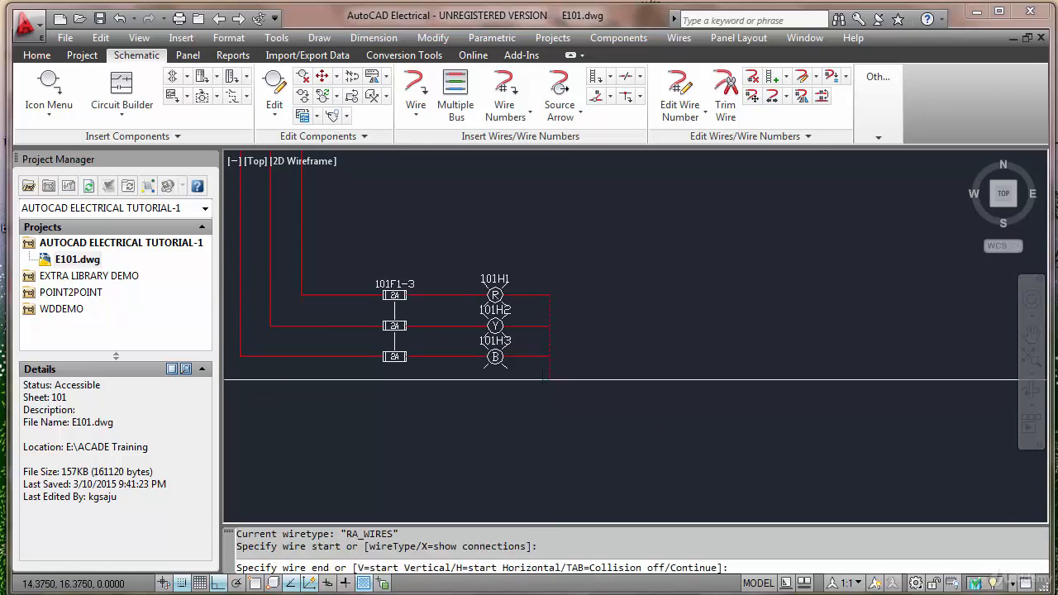
pyautogui.click(548, 396)
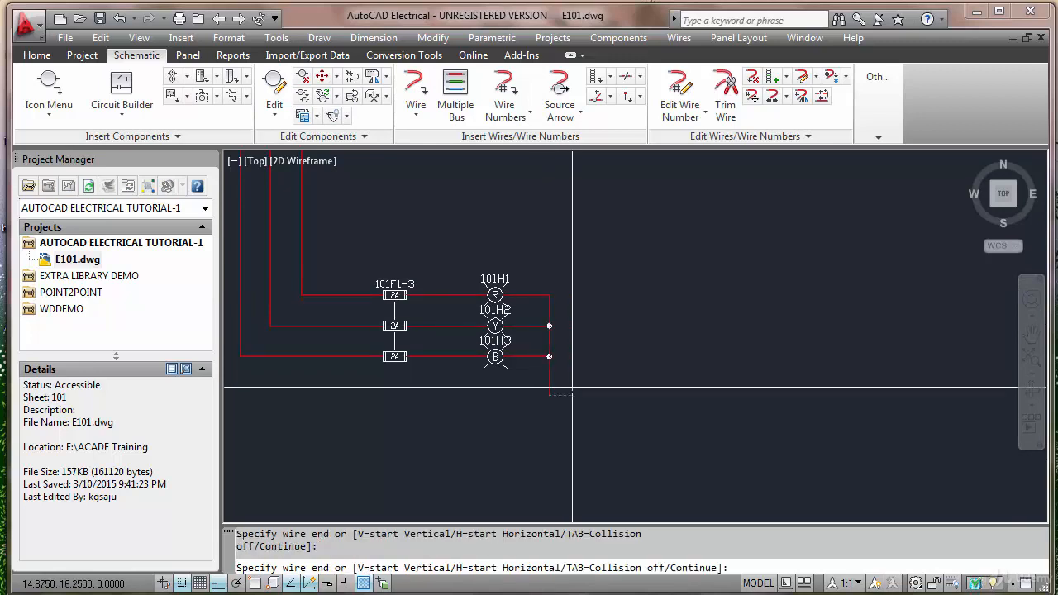
pyautogui.press('Return')
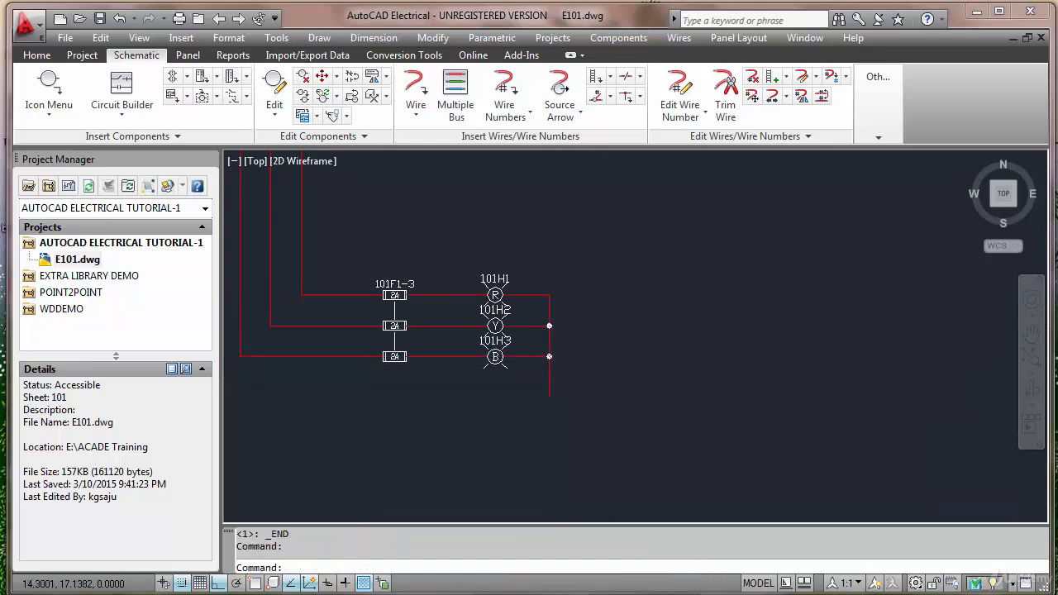
# Step: Browse the JIC schematic symbol categories in the component library
pyautogui.click(50, 90)
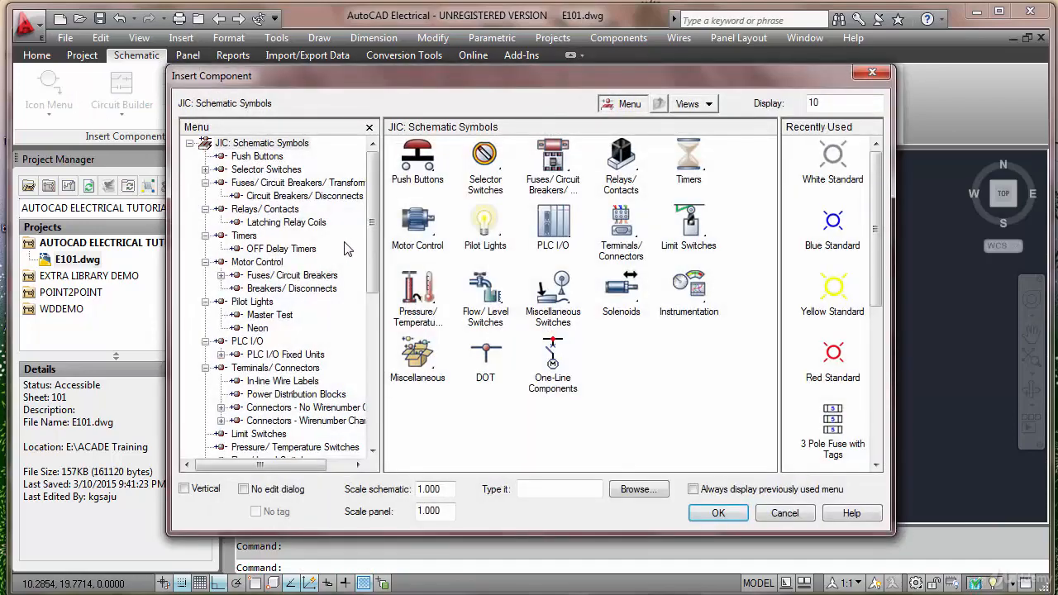
pyautogui.press('Escape')
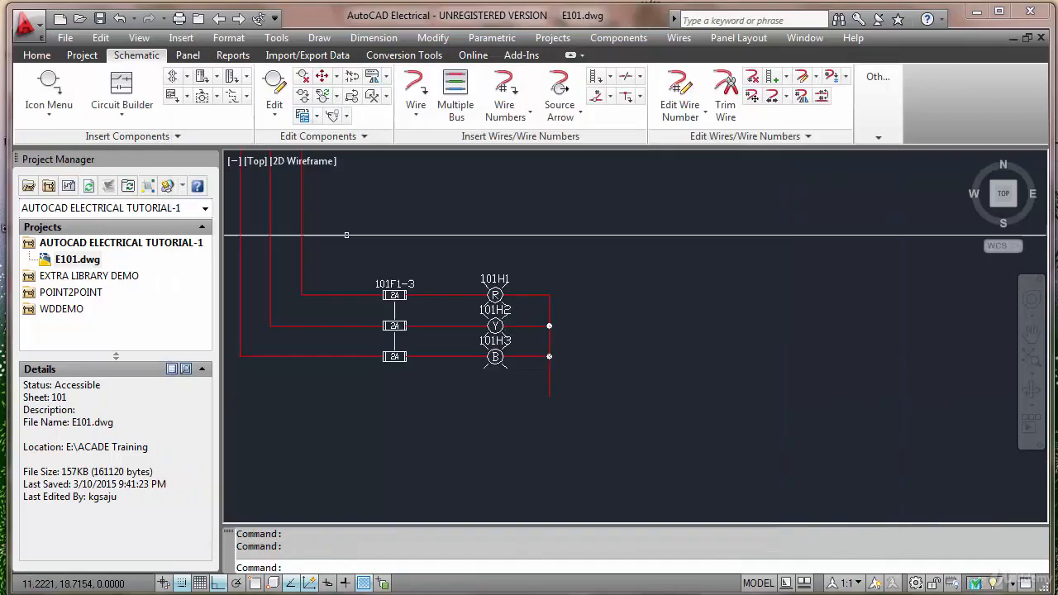
pyautogui.click(63, 96)
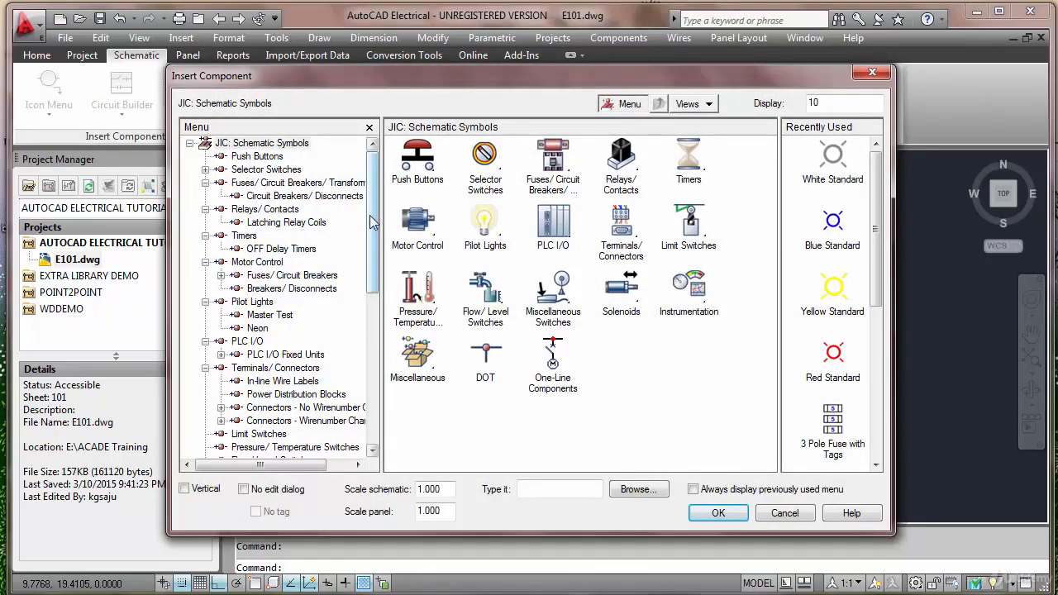
pyautogui.moveTo(371, 222)
pyautogui.mouseDown()
pyautogui.moveTo(372, 260)
pyautogui.moveTo(374, 221)
pyautogui.mouseUp()
pyautogui.scroll(-2, 372, 236)
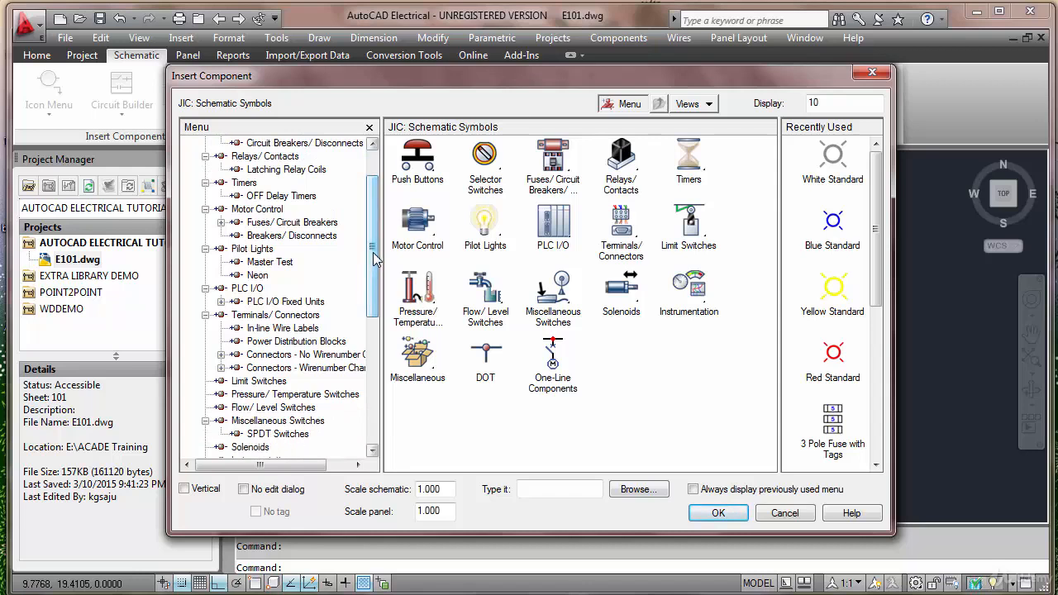
pyautogui.moveTo(371, 259); pyautogui.dragTo(373, 230)
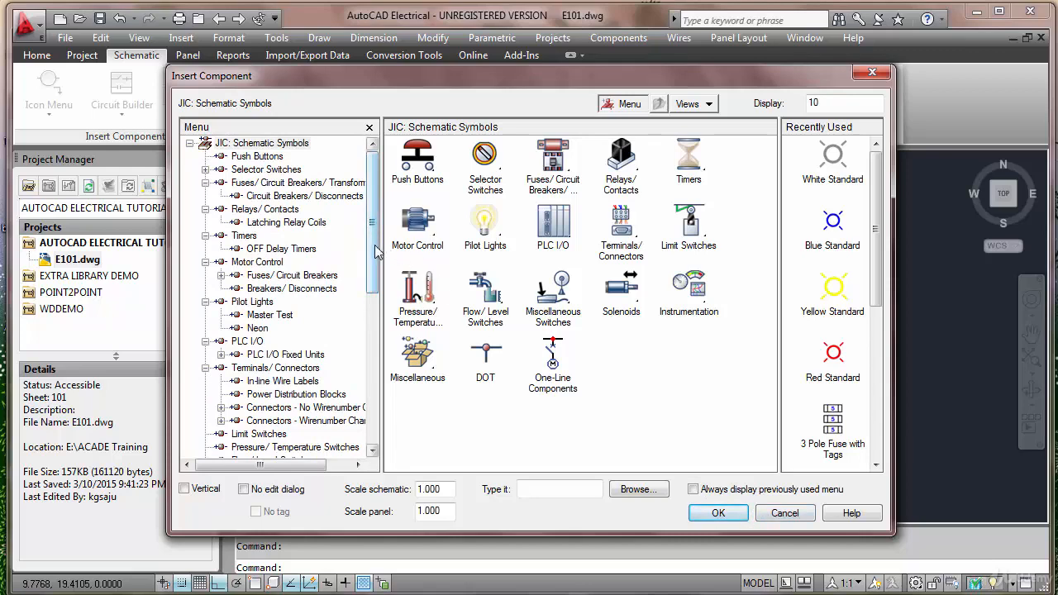
pyautogui.moveTo(376, 252)
pyautogui.mouseDown()
pyautogui.moveTo(376, 316)
pyautogui.moveTo(380, 270)
pyautogui.mouseUp()
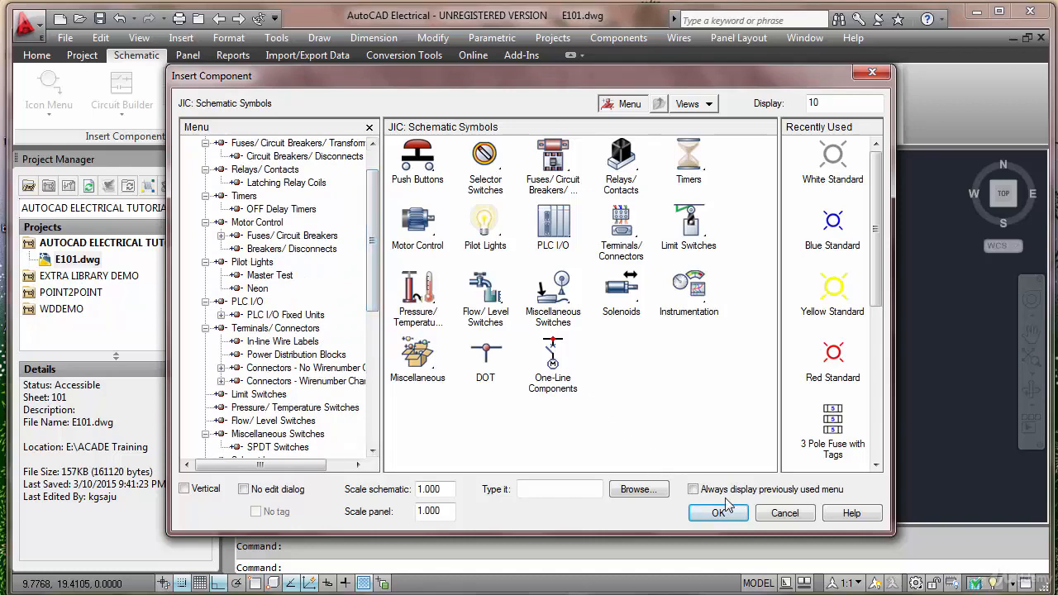
pyautogui.press('Escape')
# Step: Copy the PE earth symbol below the 136H1-136H3 lamps in the reference wiring diagram, with a base point on the symbol
pyautogui.scroll(-5, 560, 290)
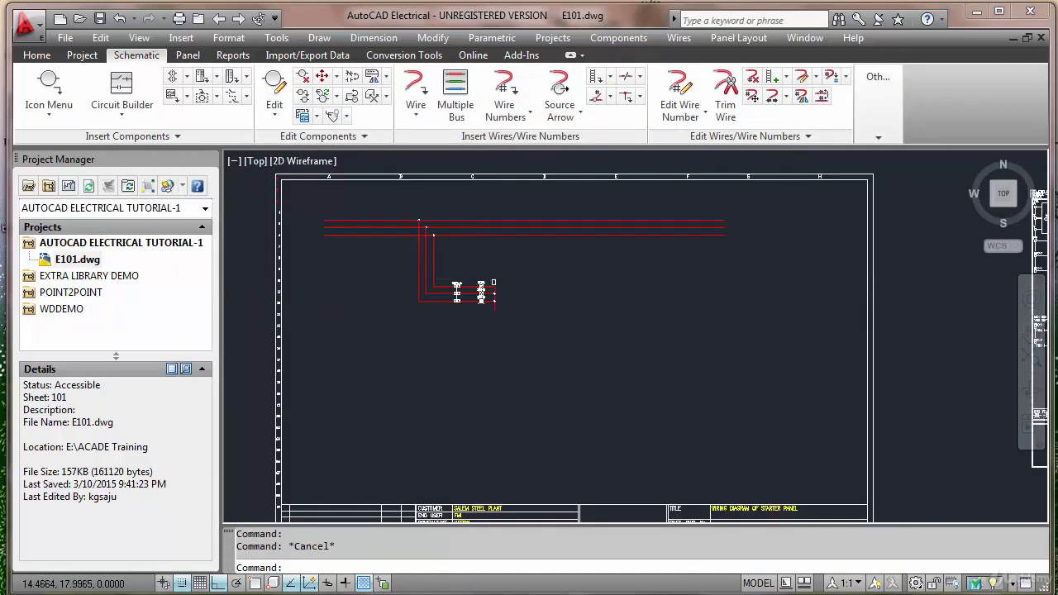
pyautogui.scroll(7, 502, 318)
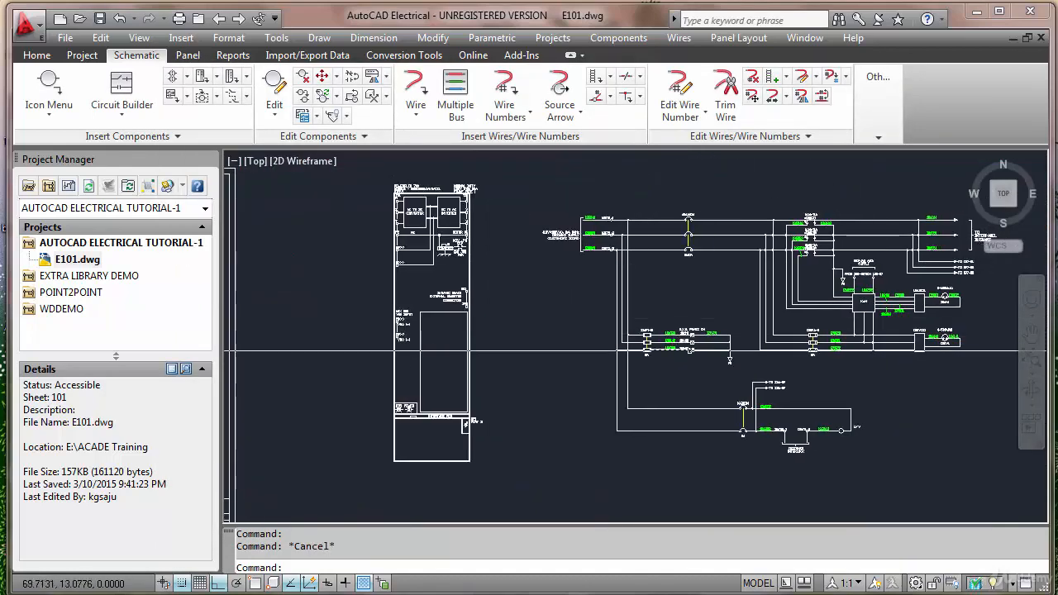
pyautogui.hotkey('ctrl', 'shift', 'c')
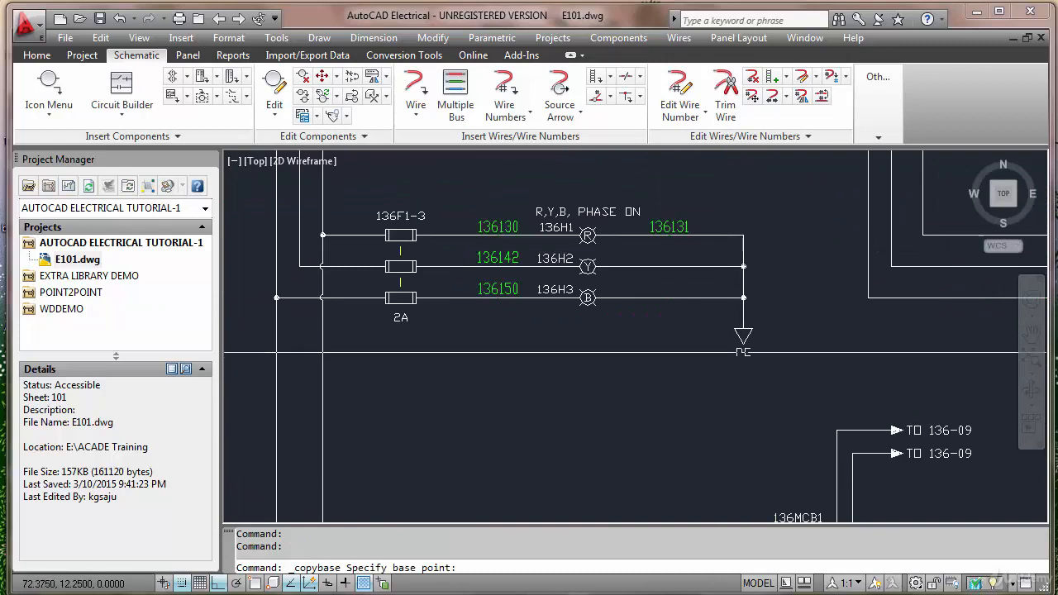
pyautogui.click(742, 331)
pyautogui.click(733, 328)
pyautogui.click(763, 359)
pyautogui.press('Return')
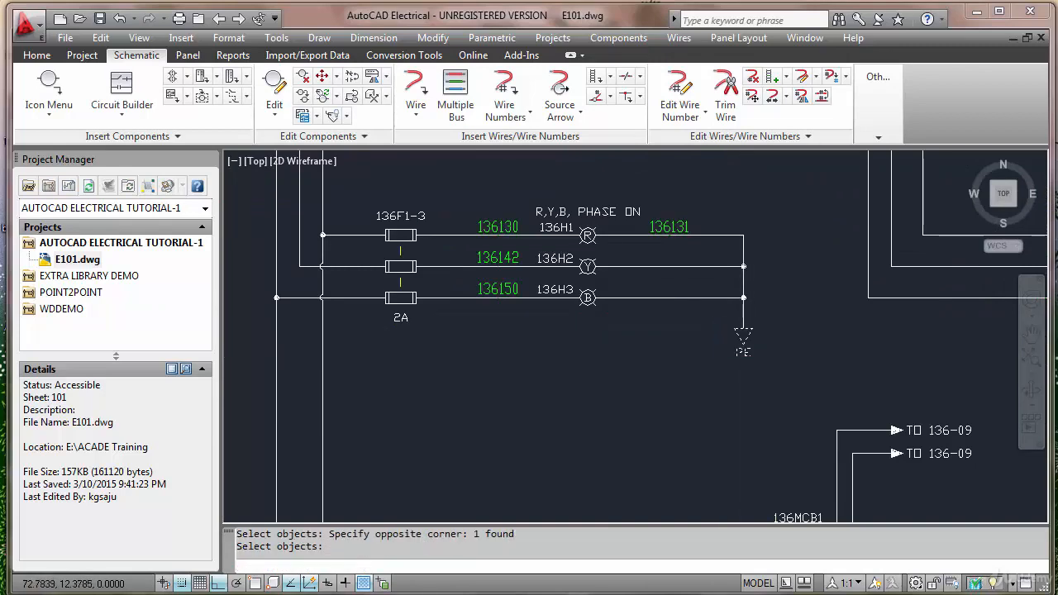
# Step: Paste the PE earth symbol near the lower end of the common lamp wire
pyautogui.scroll(-7, 772, 335)
pyautogui.scroll(8, 471, 318)
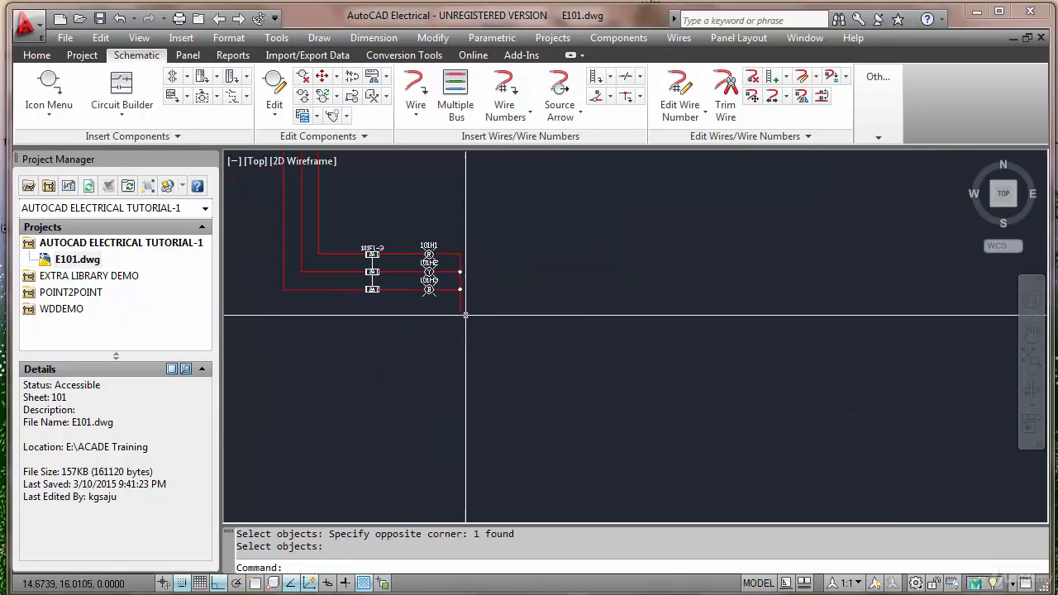
pyautogui.hotkey('ctrl', 'v')
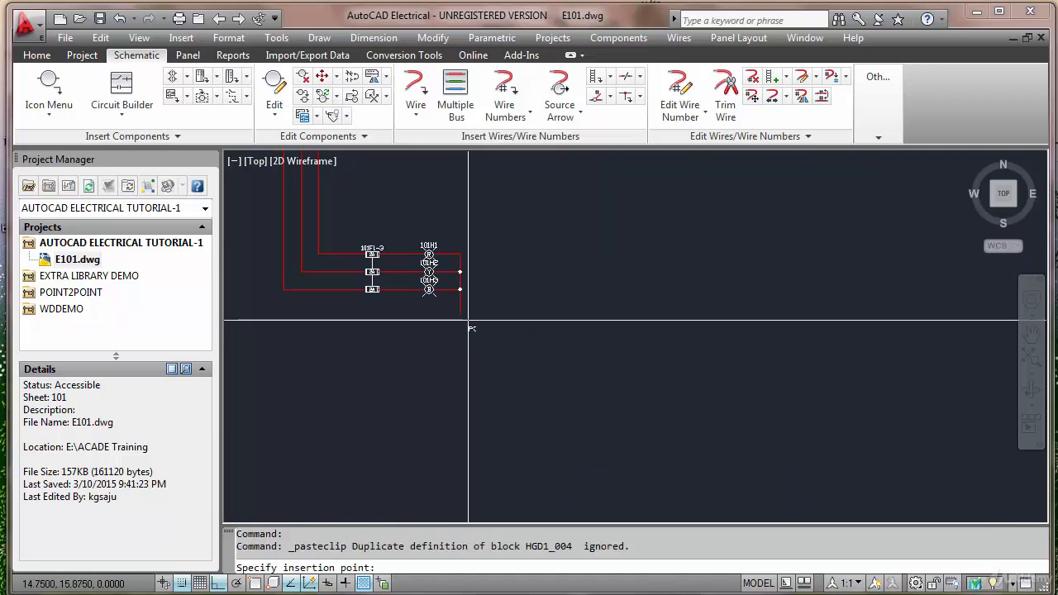
pyautogui.click(459, 318)
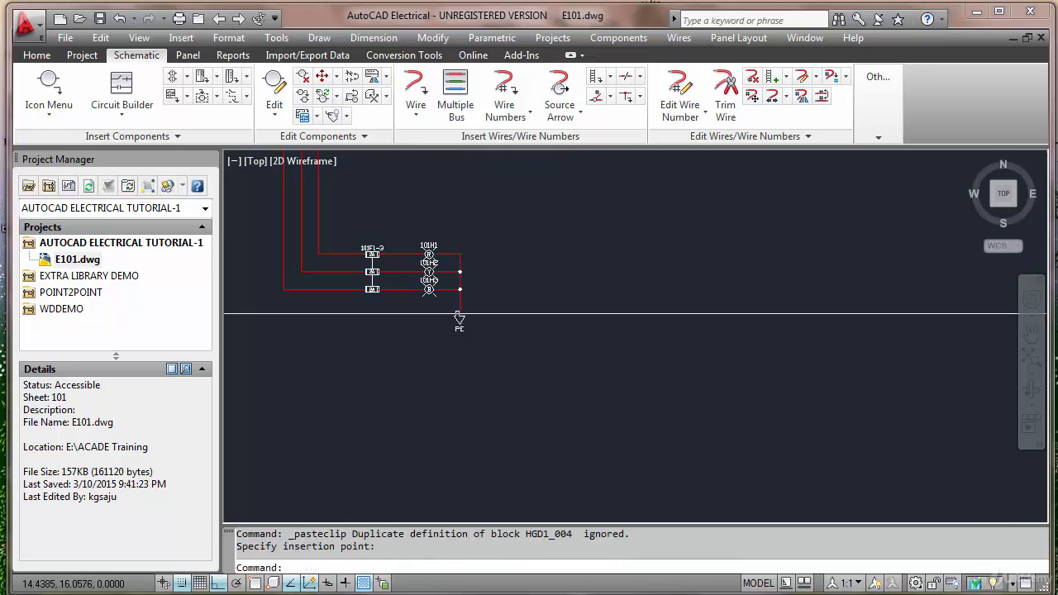
# Step: Erase the PE symbol that sits just below the end of the common lamp wire
pyautogui.scroll(5, 460, 318)
pyautogui.hotkey('ctrl', 'v')
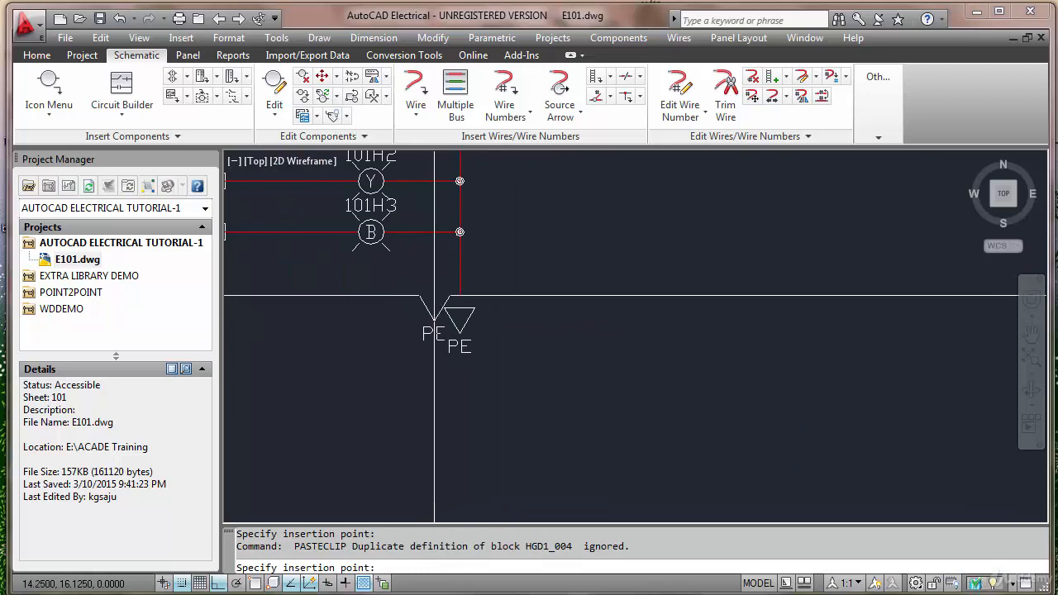
pyautogui.press('Escape')
pyautogui.write('E')
pyautogui.press('Return')
pyautogui.click(447, 294)
pyautogui.click(508, 358)
pyautogui.press('Return')
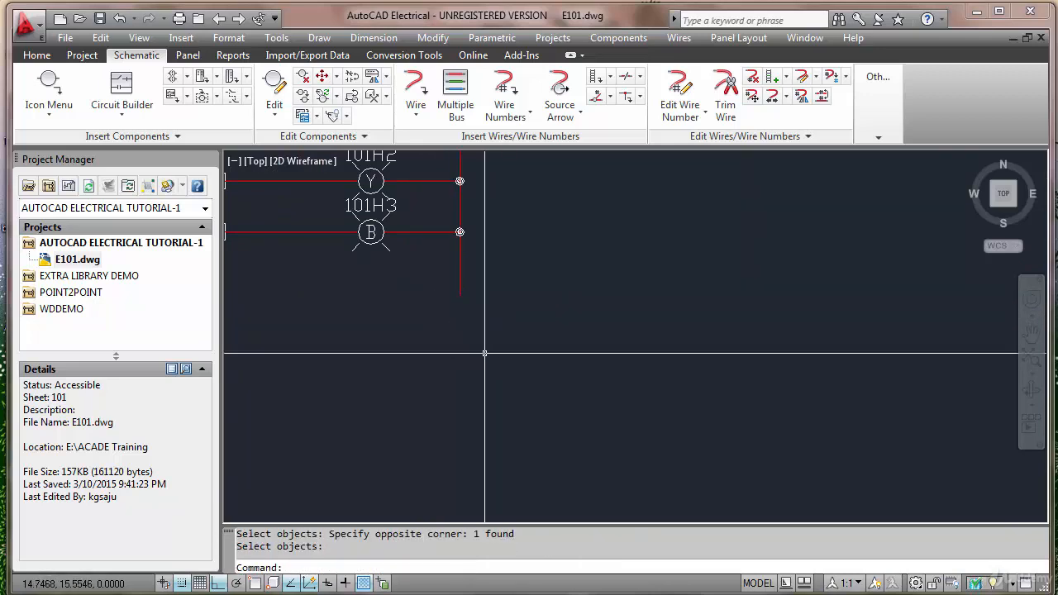
# Step: Paste the copied PE earth symbol exactly at the lower end of the common lamp wire
pyautogui.hotkey('ctrl', 'v')
pyautogui.click(459, 295)
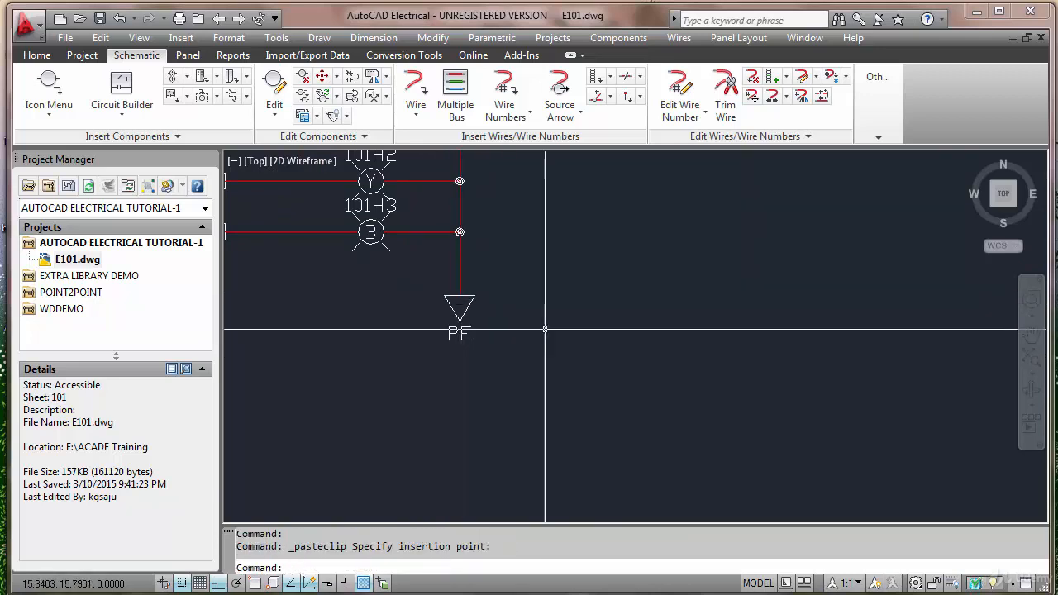
pyautogui.press('Escape')
pyautogui.press('Escape')
pyautogui.scroll(-5, 547, 308)
pyautogui.moveTo(547, 307); pyautogui.dragTo(497, 357, button='middle')
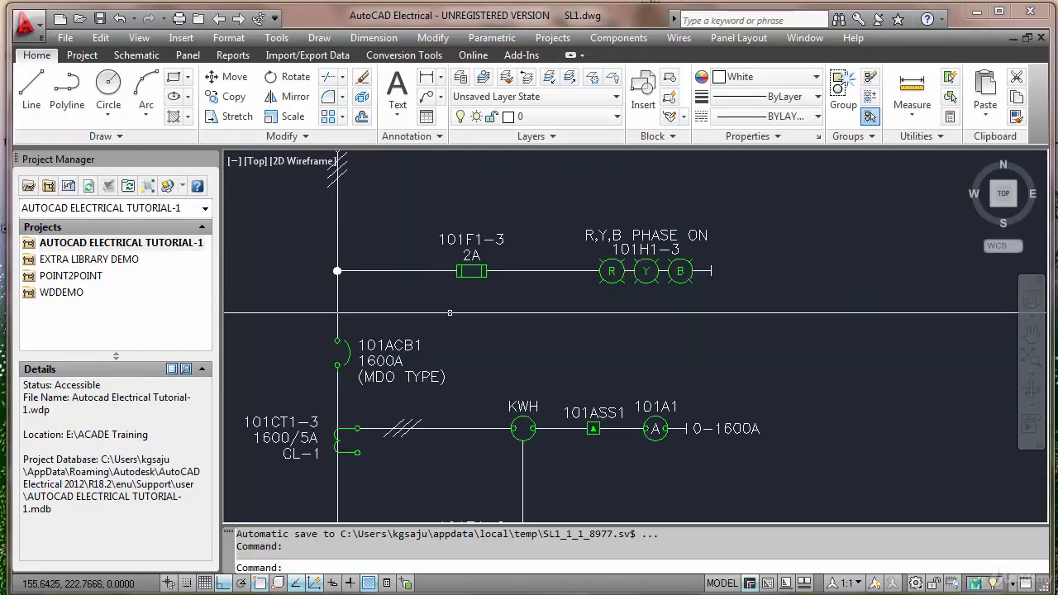
# Step: Examine the single-line diagrams in SL1.dwg, focusing on the incomer circuit below the R, Y, B phase lamp branch
pyautogui.scroll(-6, 450, 312)
pyautogui.press('Escape')
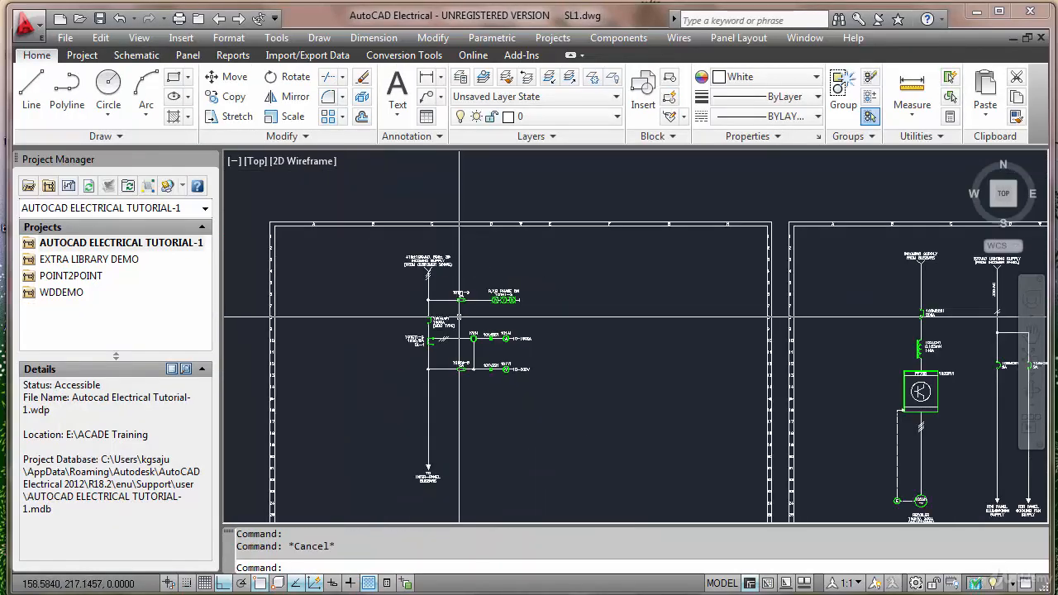
pyautogui.scroll(6, 459, 327)
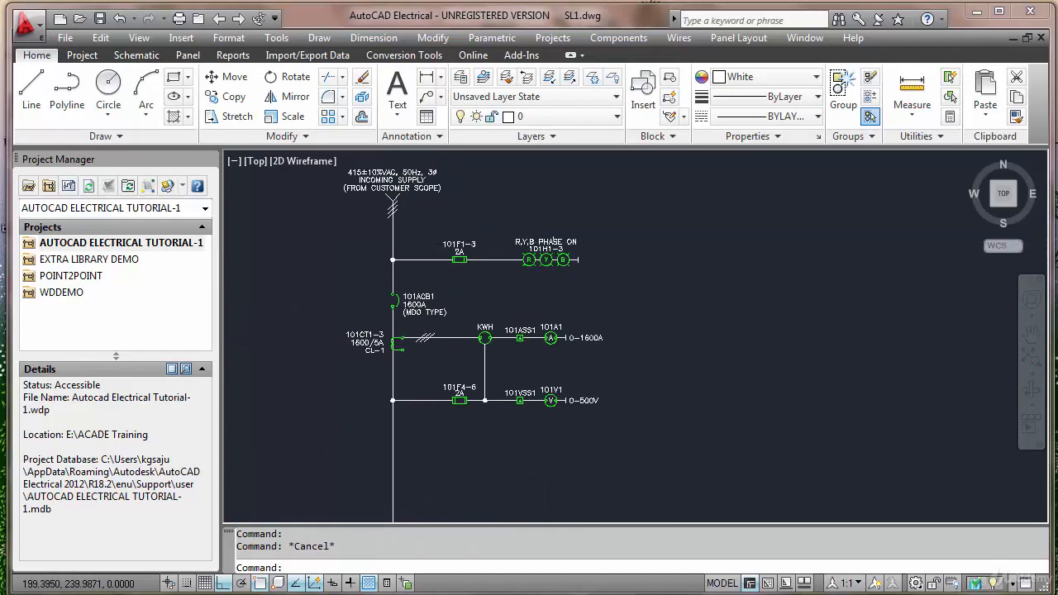
pyautogui.scroll(-6, 578, 311)
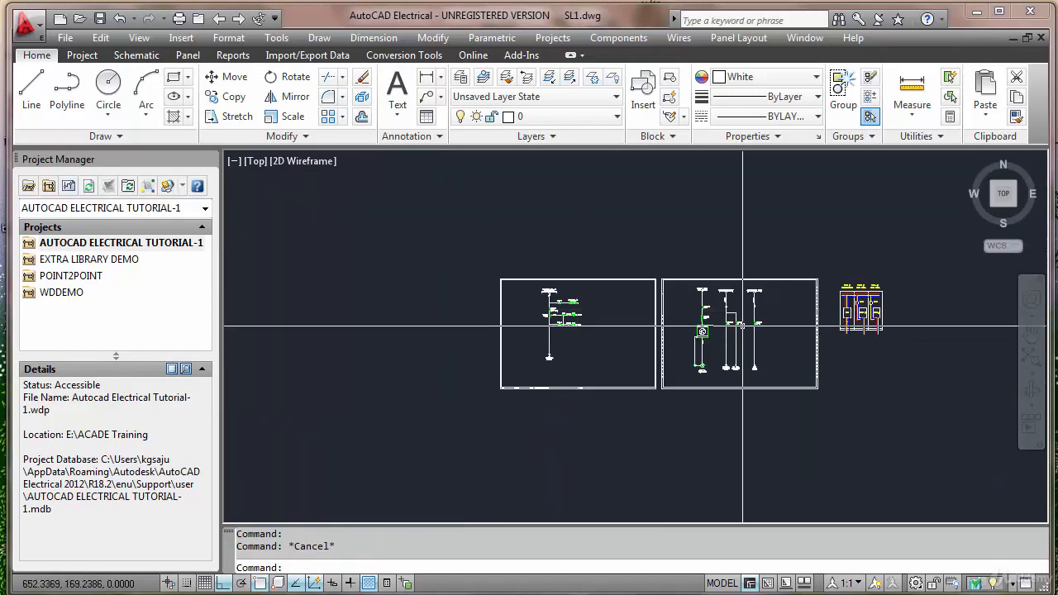
pyautogui.scroll(6, 723, 328)
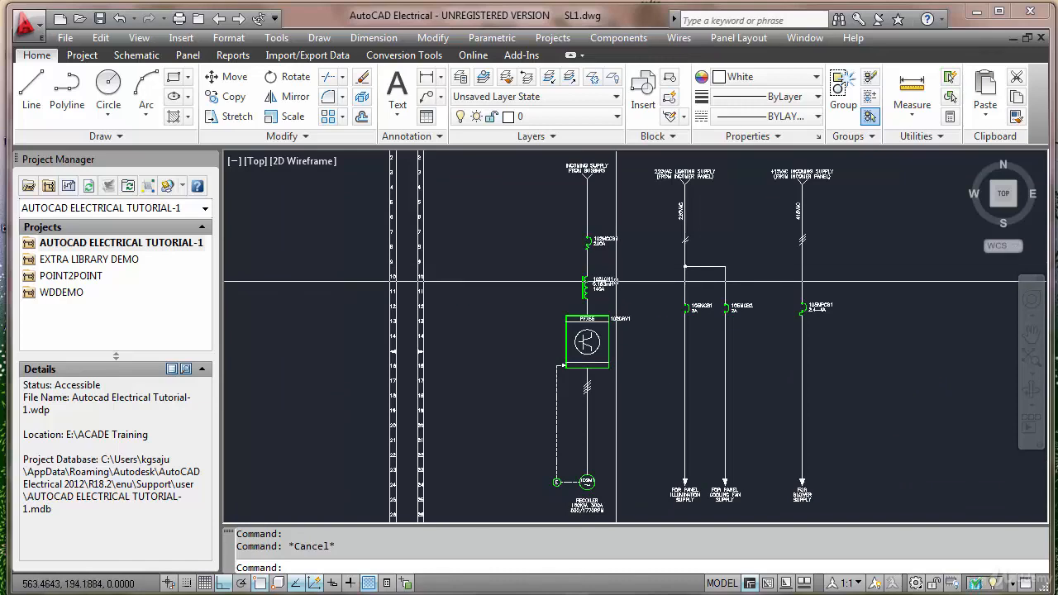
pyautogui.scroll(-5, 613, 285)
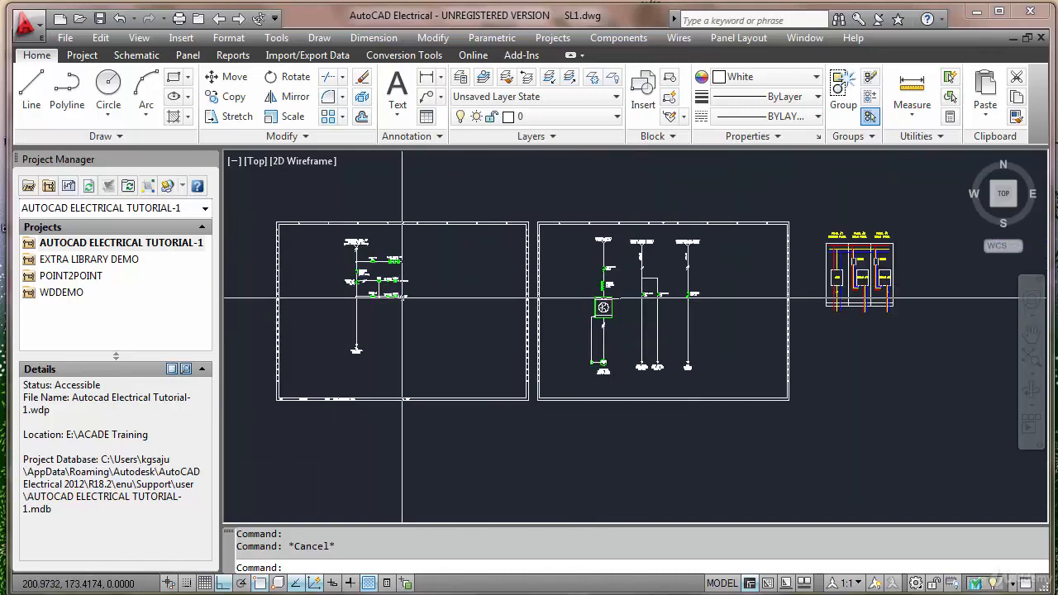
pyautogui.scroll(5, 381, 286)
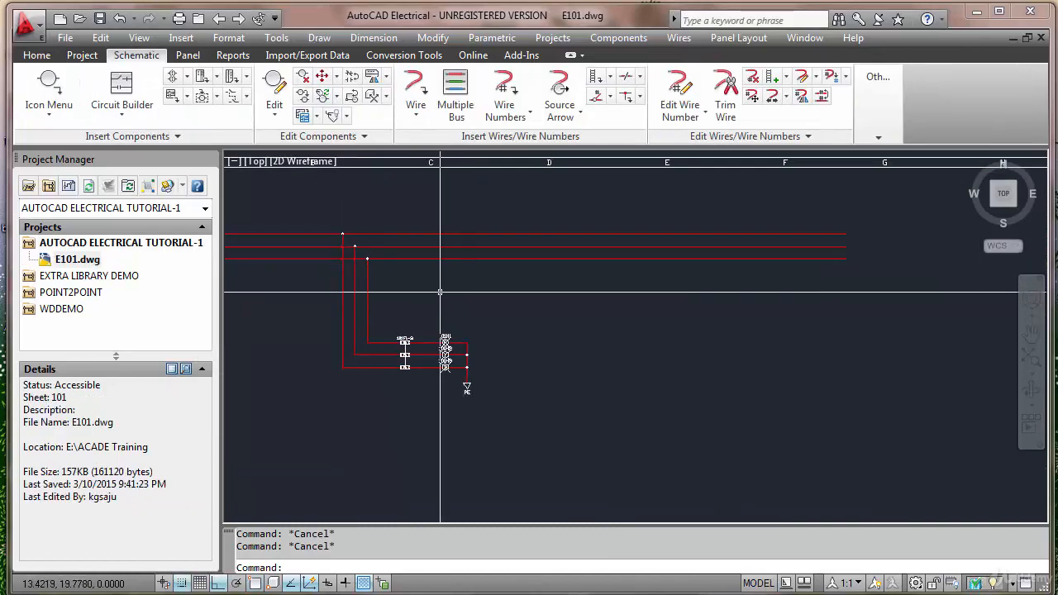
pyautogui.click(47, 94)
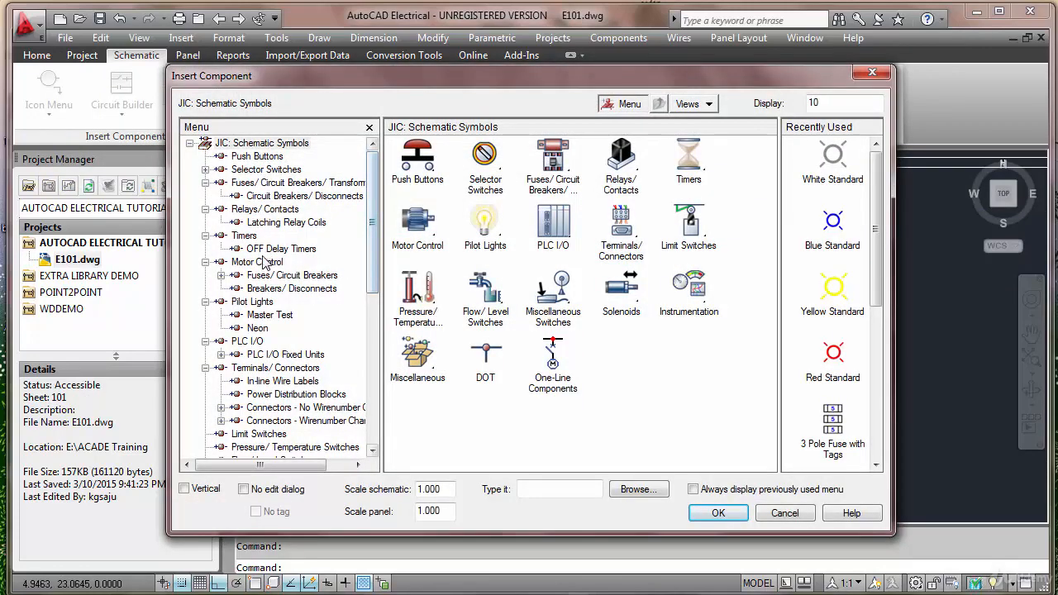
pyautogui.click(257, 261)
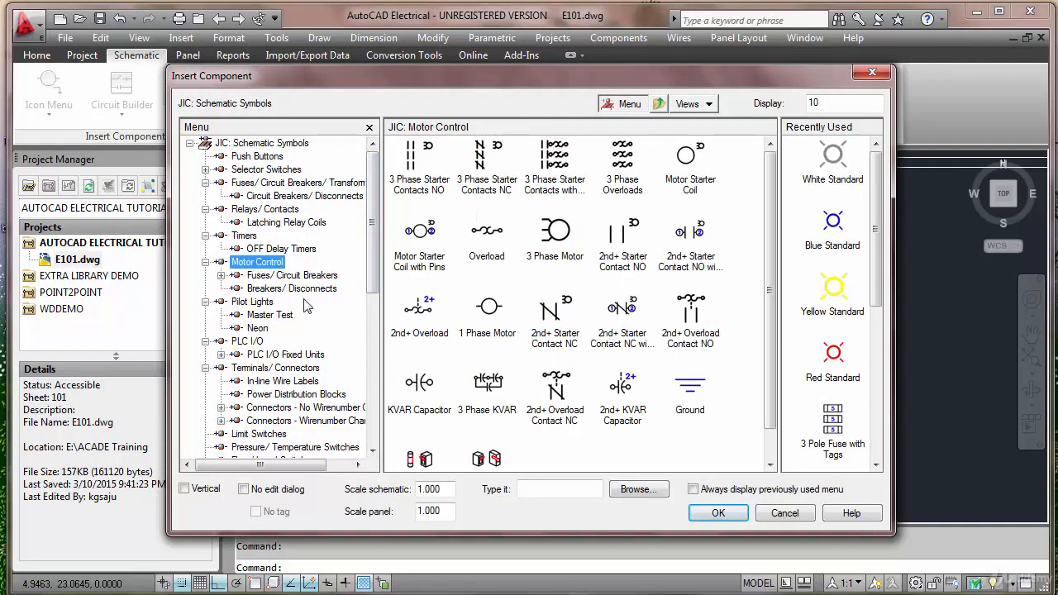
pyautogui.click(206, 262)
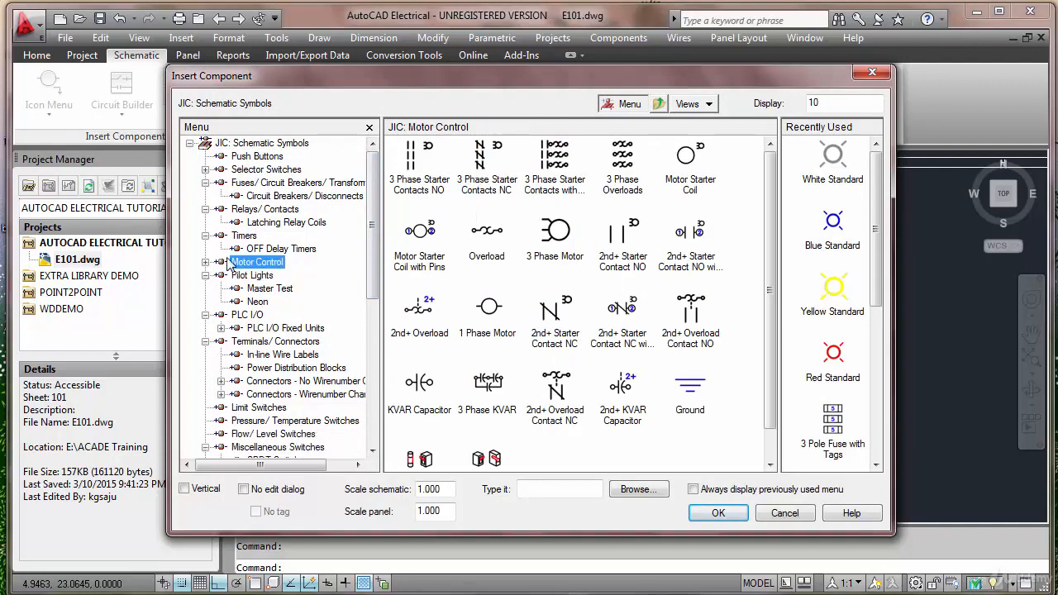
pyautogui.click(288, 195)
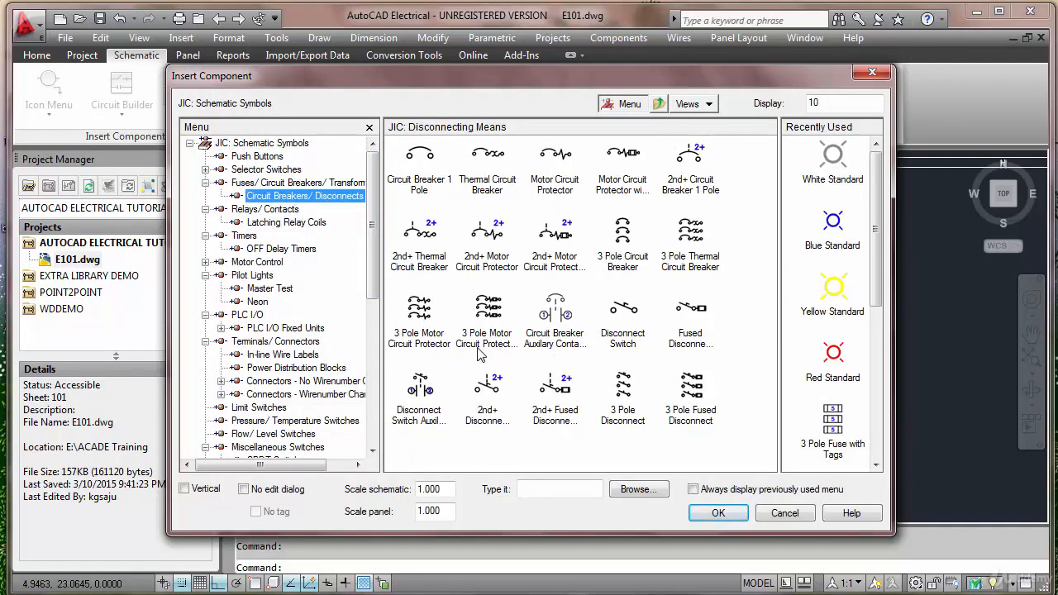
pyautogui.click(422, 309)
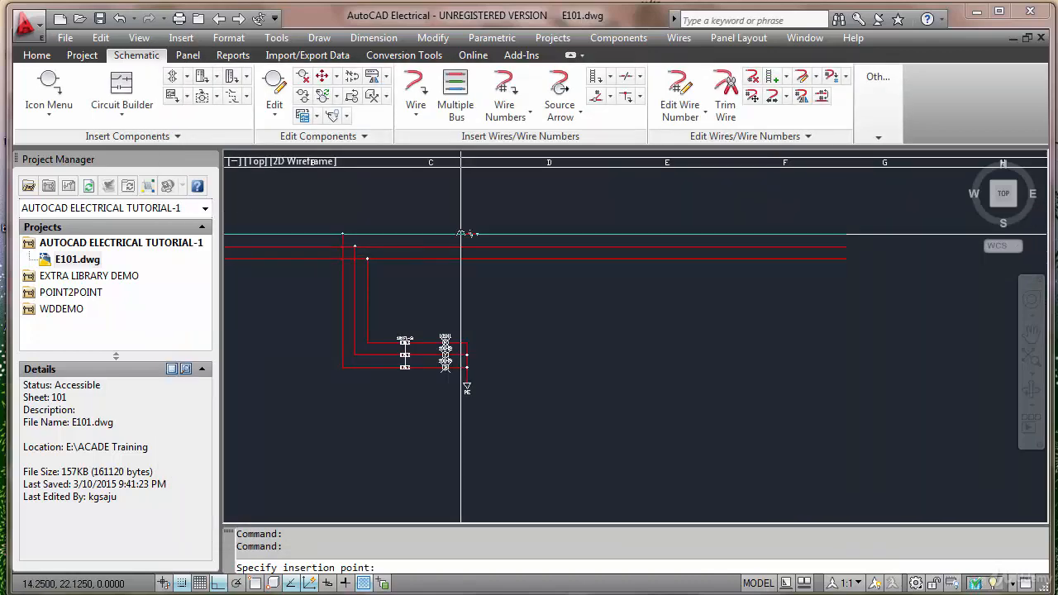
pyautogui.press('Escape')
# Step: Insert a 3 Pole Circuit Breaker across the three horizontal phase wires, above the 101F1-3 fuses and beyond the lamp branch taps
pyautogui.press('Return')
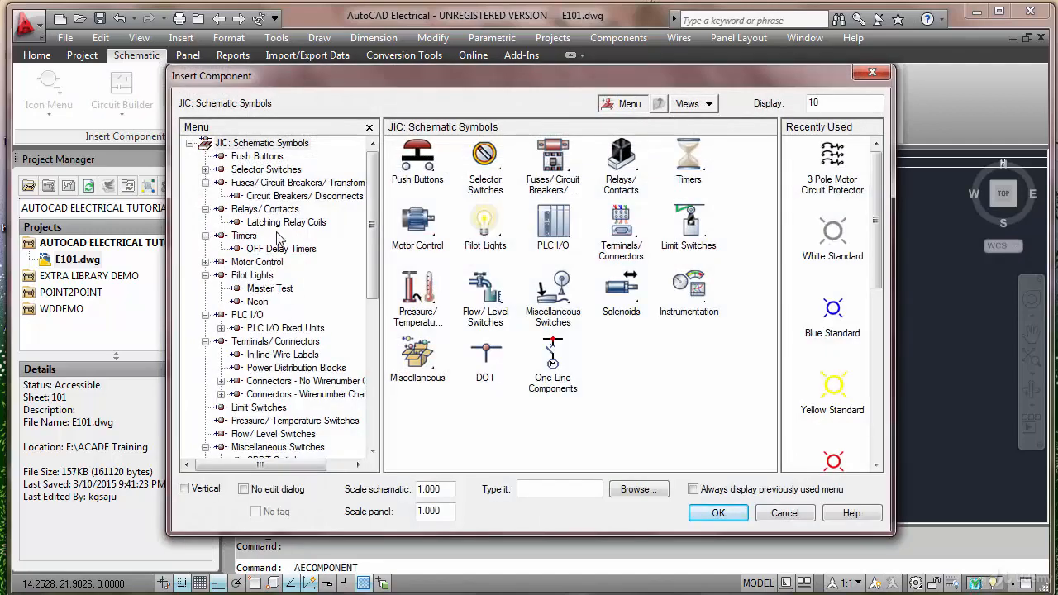
pyautogui.click(287, 196)
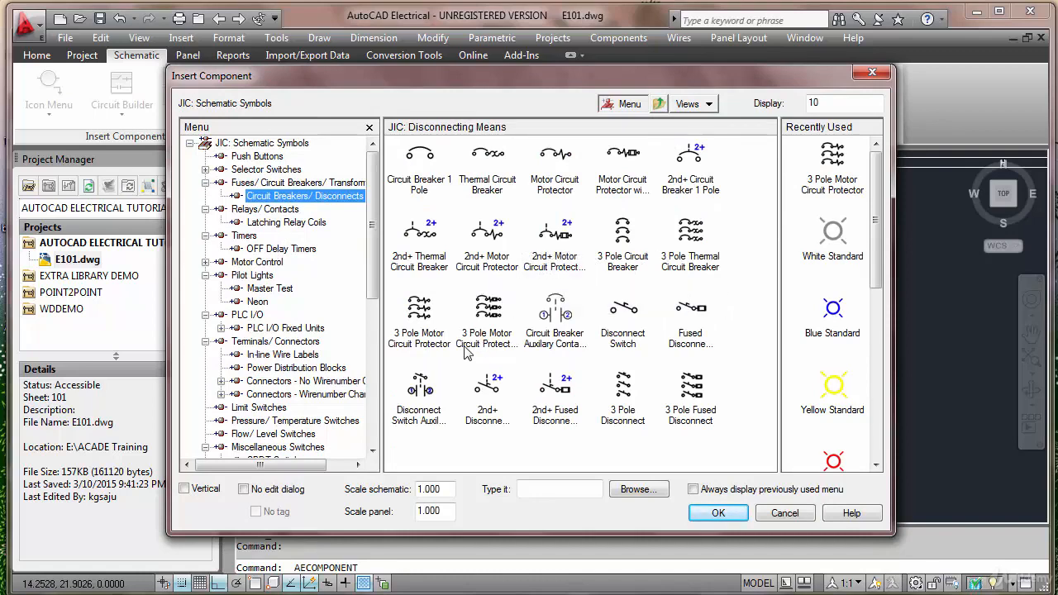
pyautogui.click(625, 244)
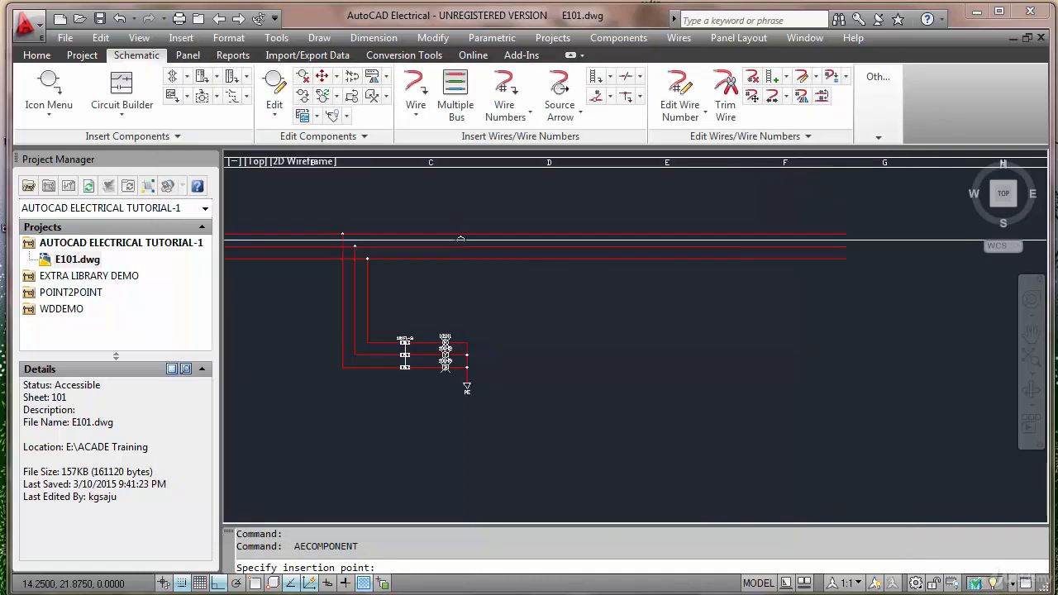
pyautogui.scroll(3, 404, 227)
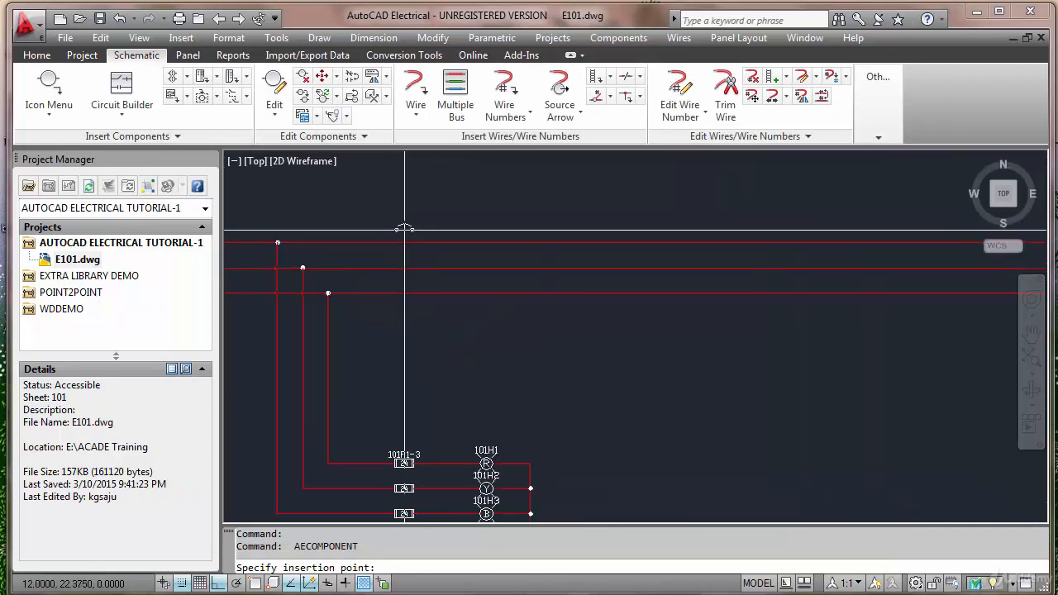
pyautogui.click(404, 241)
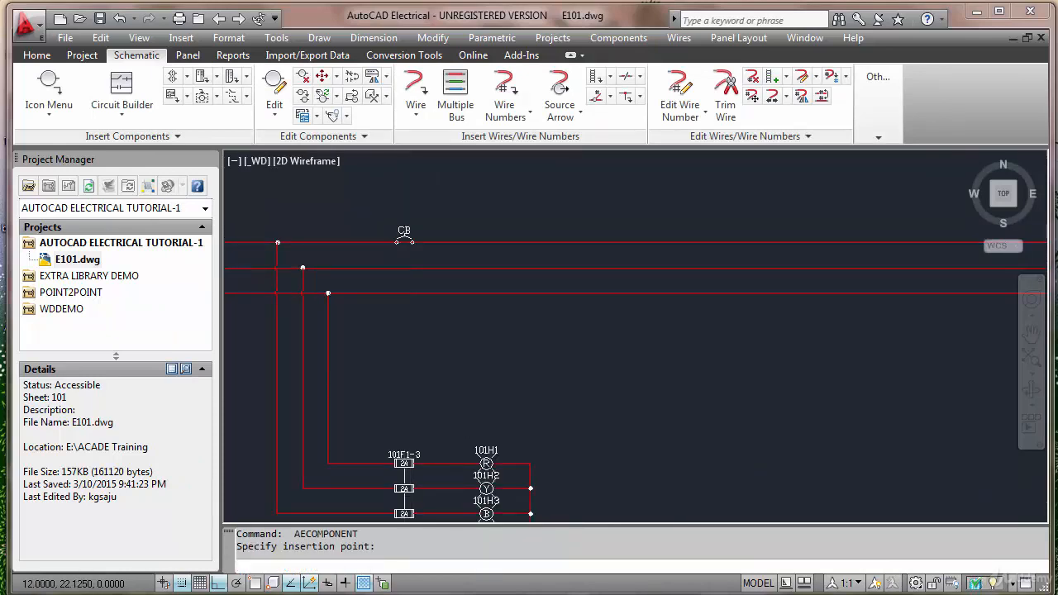
pyautogui.click(521, 306)
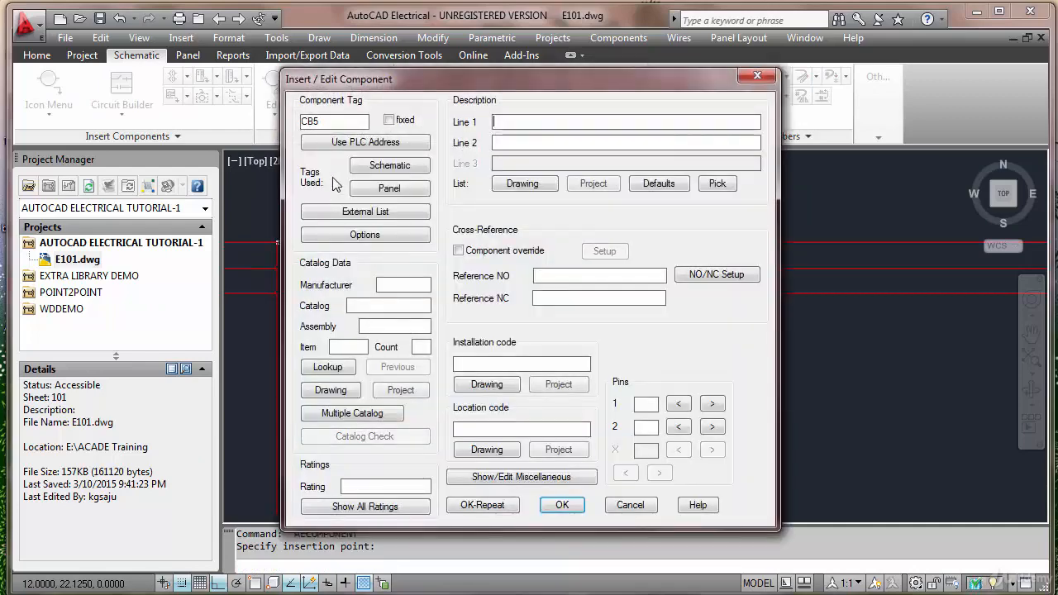
# Step: Tag the new three-pole breaker 101ACB1 and give it a rating of 1800A
pyautogui.moveTo(347, 123); pyautogui.dragTo(213, 131)
pyautogui.write('101ACB1')
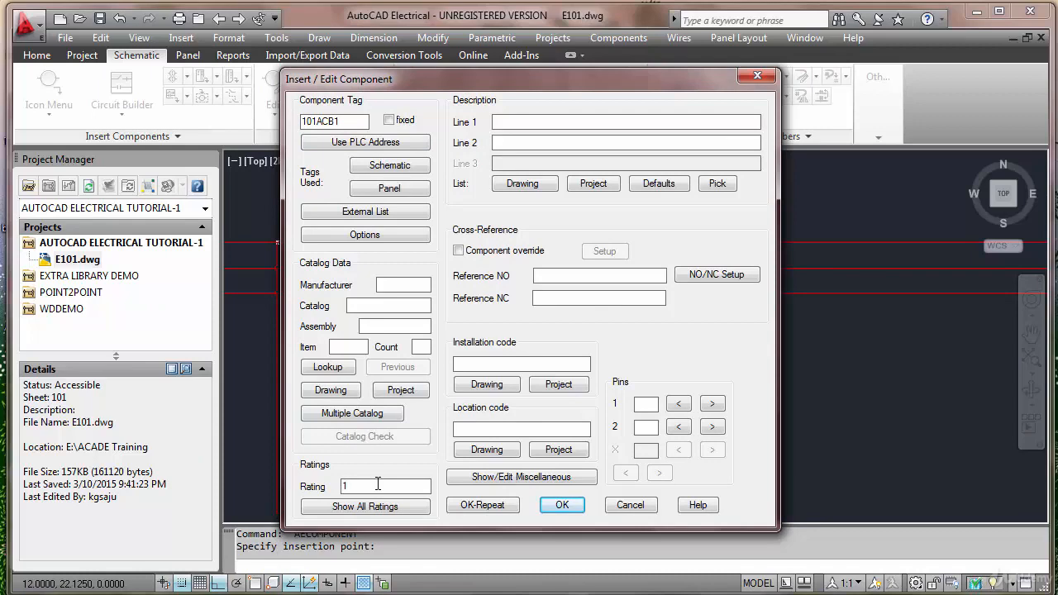
pyautogui.press('Return')
pyautogui.hotkey('alt', 'Tab')
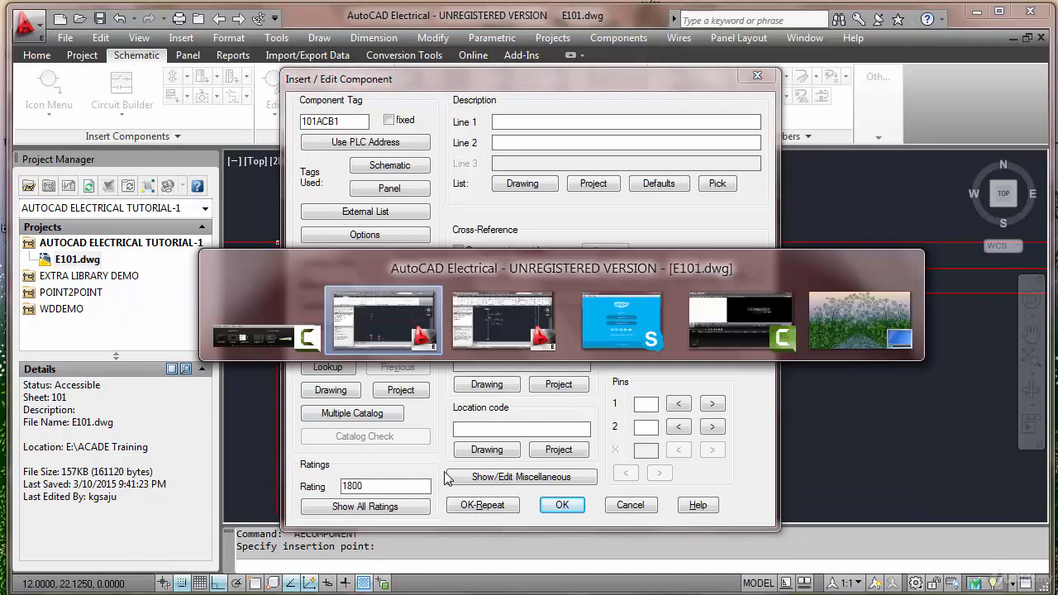
pyautogui.press('End')
pyautogui.write('A')
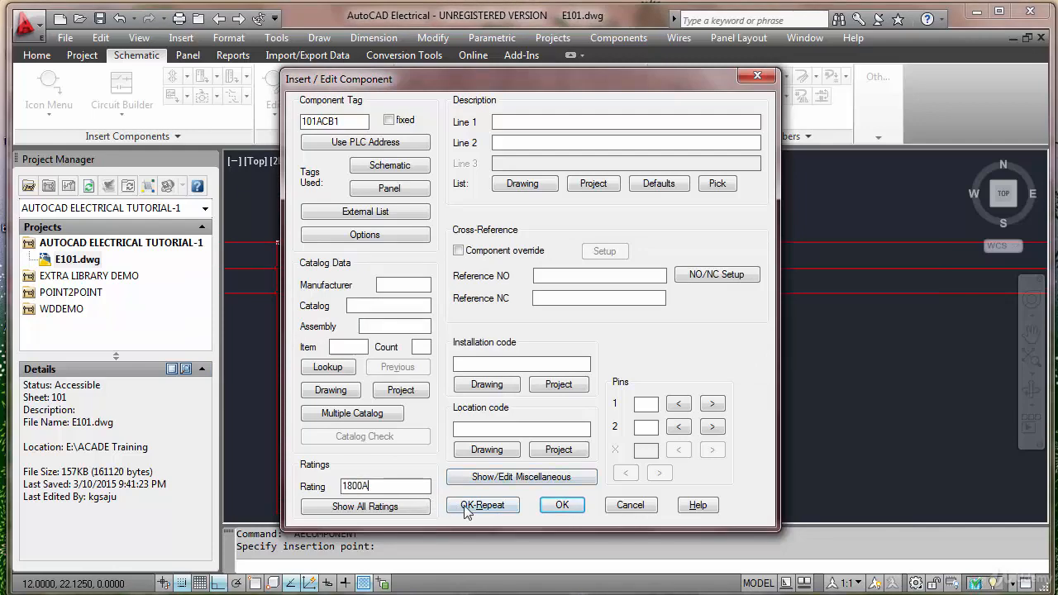
pyautogui.click(560, 505)
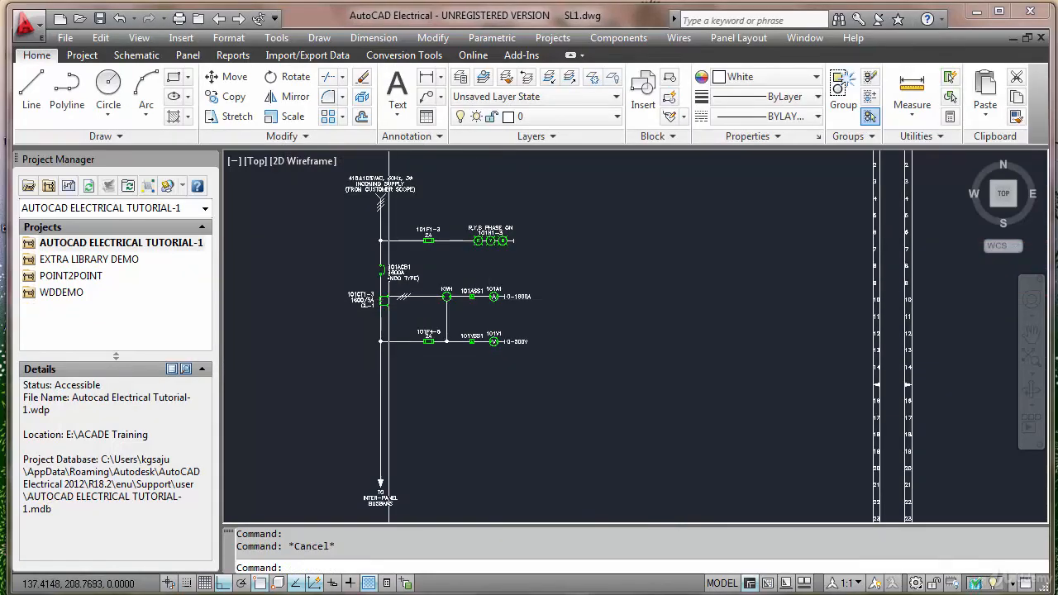
# Step: Check the 101ACB1 rating in SL1.dwg and set the breaker's rating in E101.dwg to 1600A, updating its related poles
pyautogui.scroll(6, 390, 277)
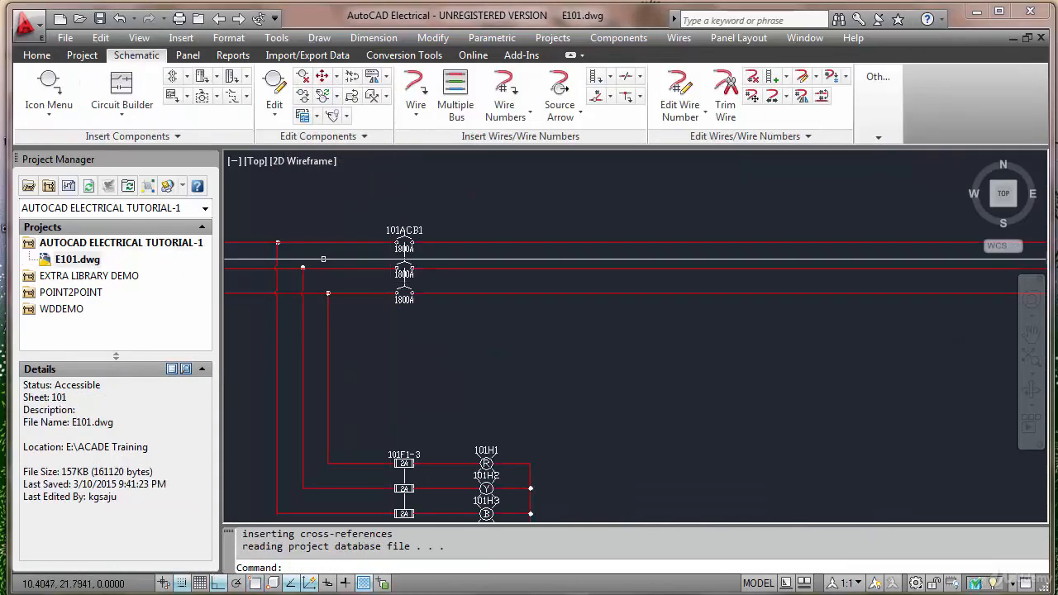
pyautogui.click(275, 93)
pyautogui.scroll(5, 416, 235)
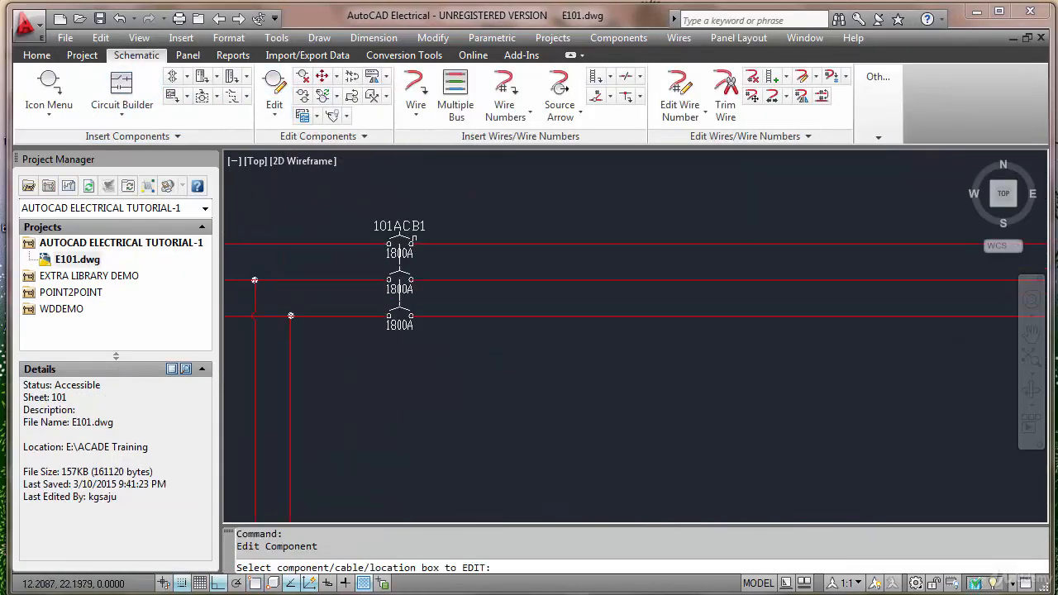
pyautogui.click(416, 234)
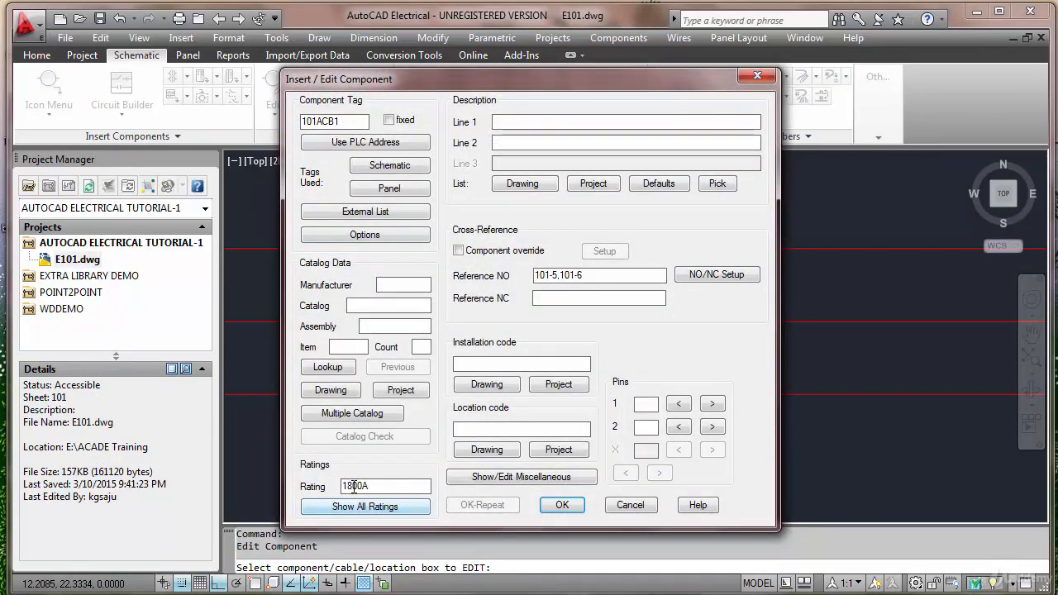
pyautogui.moveTo(353, 485); pyautogui.dragTo(299, 509)
pyautogui.write('18')
pyautogui.click(562, 505)
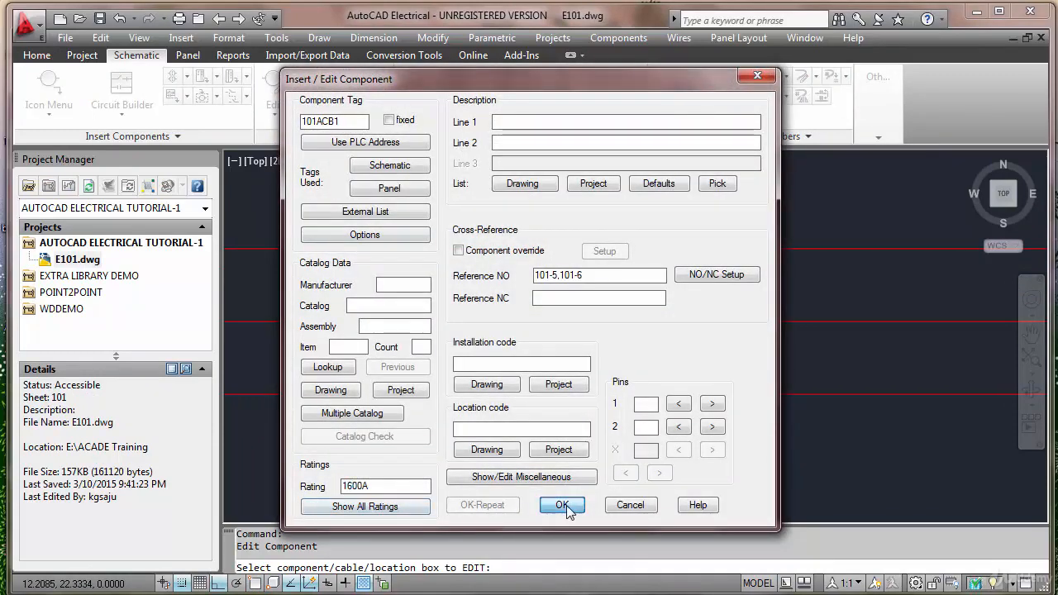
pyautogui.click(505, 363)
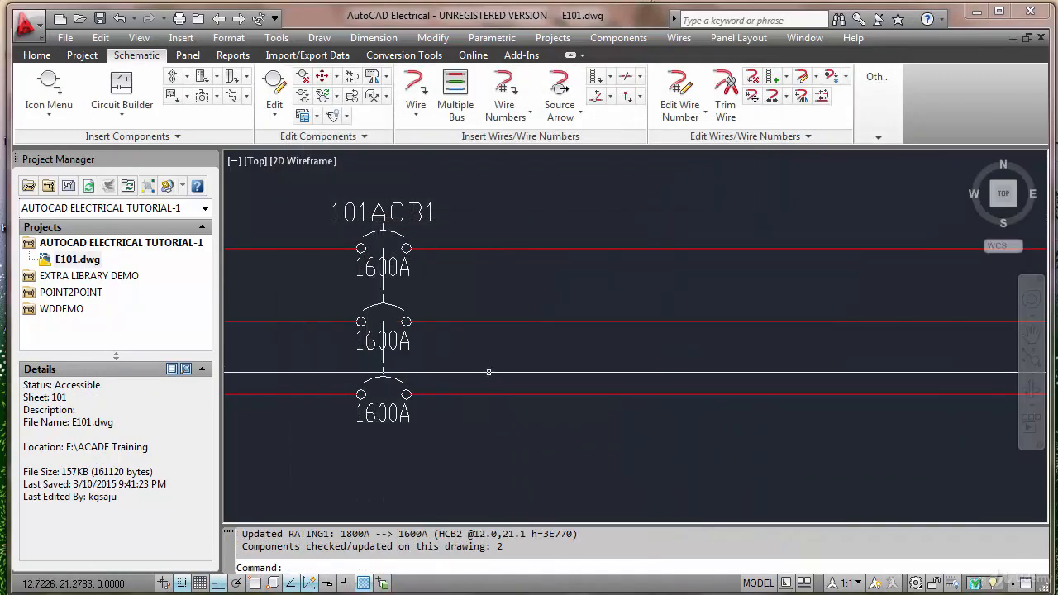
pyautogui.press('Escape')
# Step: Hide the rating attributes on the upper and middle poles of breaker 101ACB1, keeping only the lowest pole's rating
pyautogui.click(346, 116)
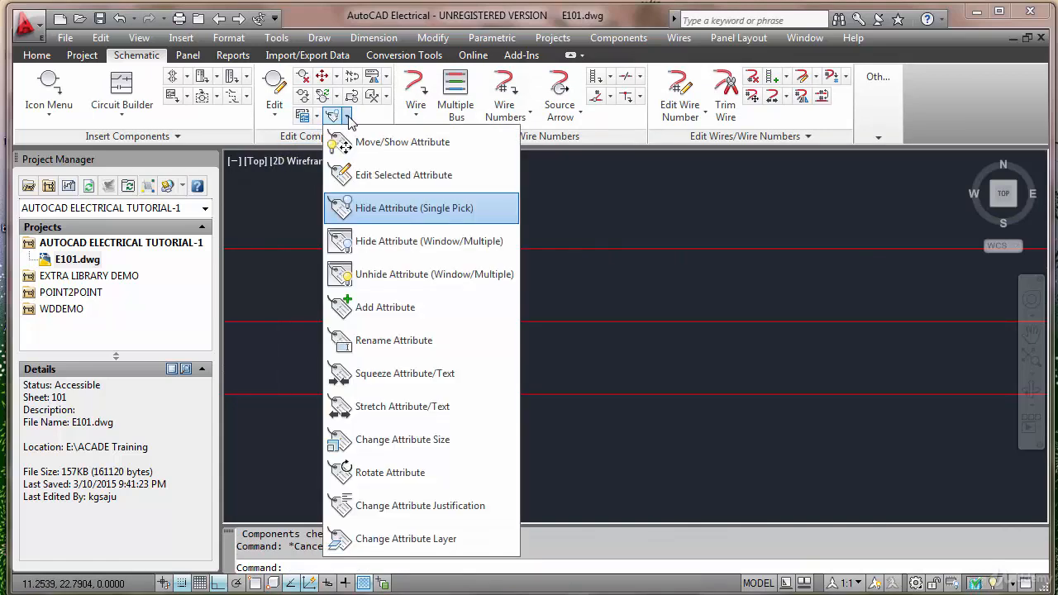
pyautogui.click(370, 215)
pyautogui.click(383, 266)
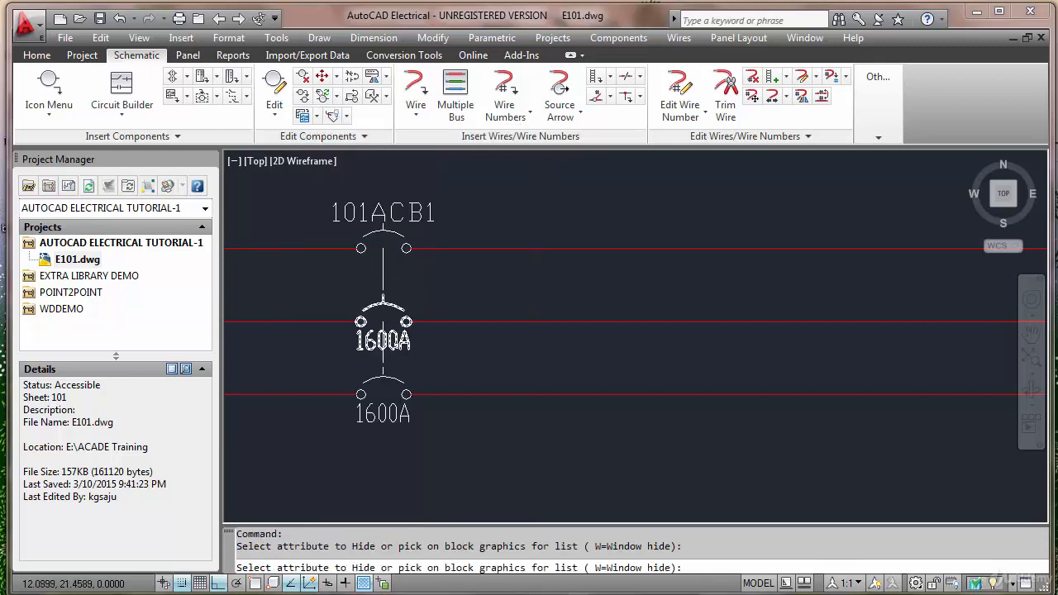
pyautogui.click(382, 340)
pyautogui.press('Return')
# Step: Examine the 101CT1-3 current transformer and its metering branch below breaker 101ACB1 in SL1.dwg
pyautogui.scroll(-5, 428, 324)
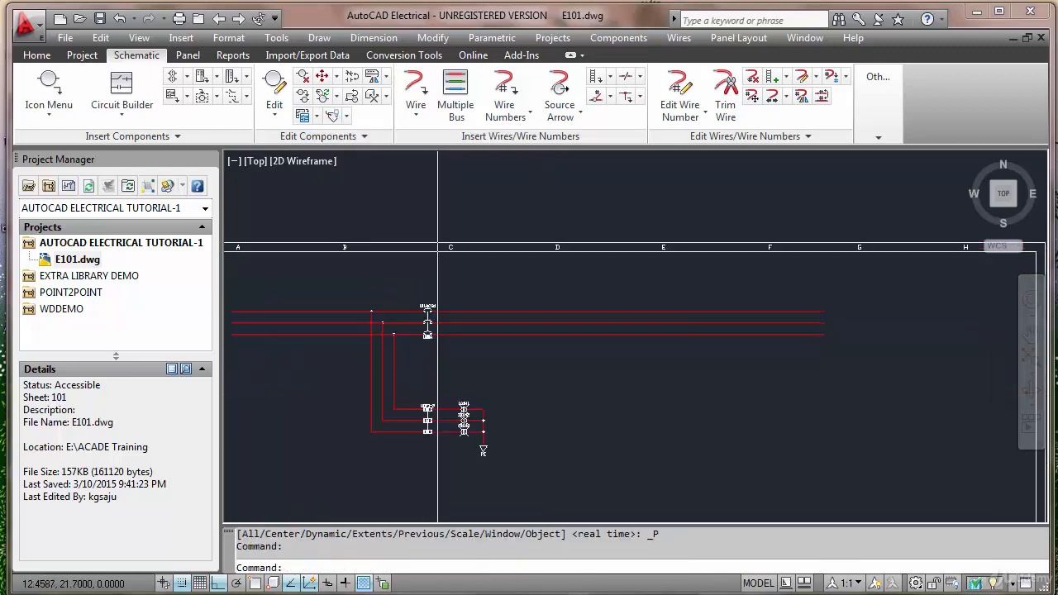
pyautogui.scroll(2, 448, 360)
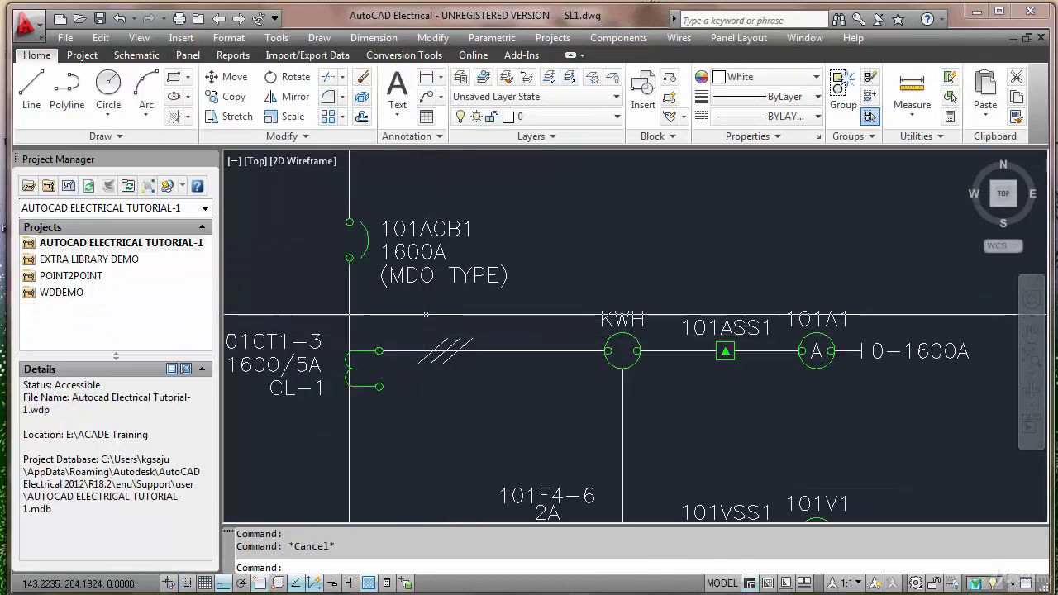
pyautogui.scroll(-5, 445, 322)
pyautogui.scroll(2, 438, 265)
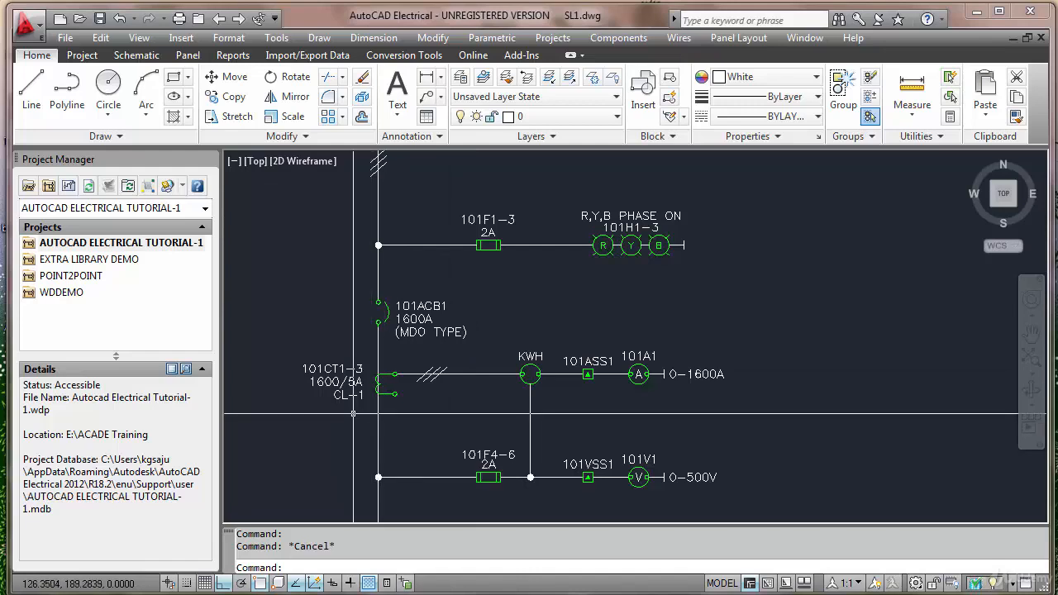
pyautogui.scroll(2, 370, 413)
pyautogui.scroll(-3, 377, 400)
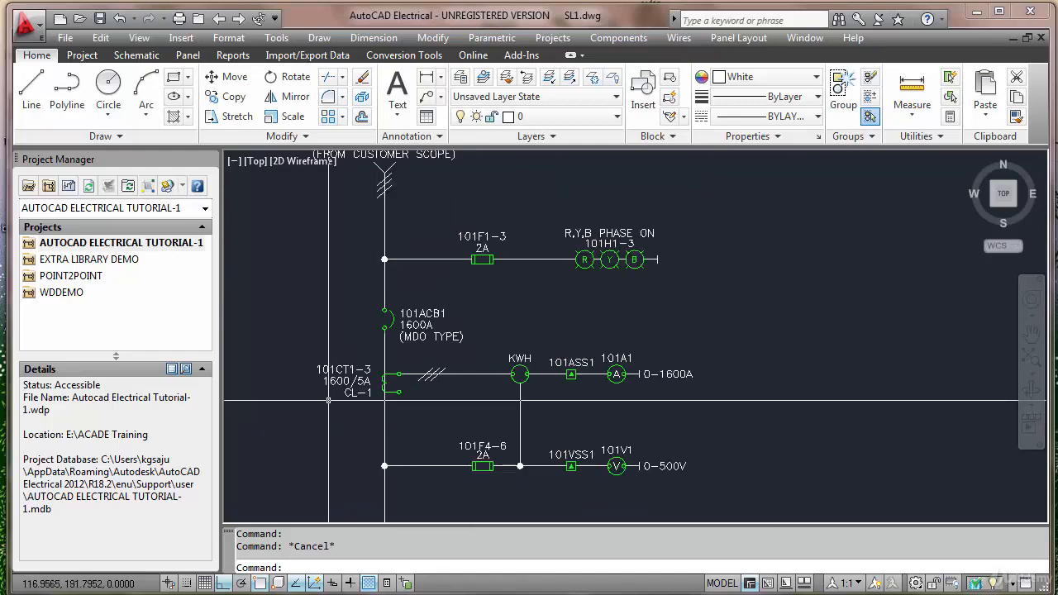
pyautogui.scroll(2, 328, 400)
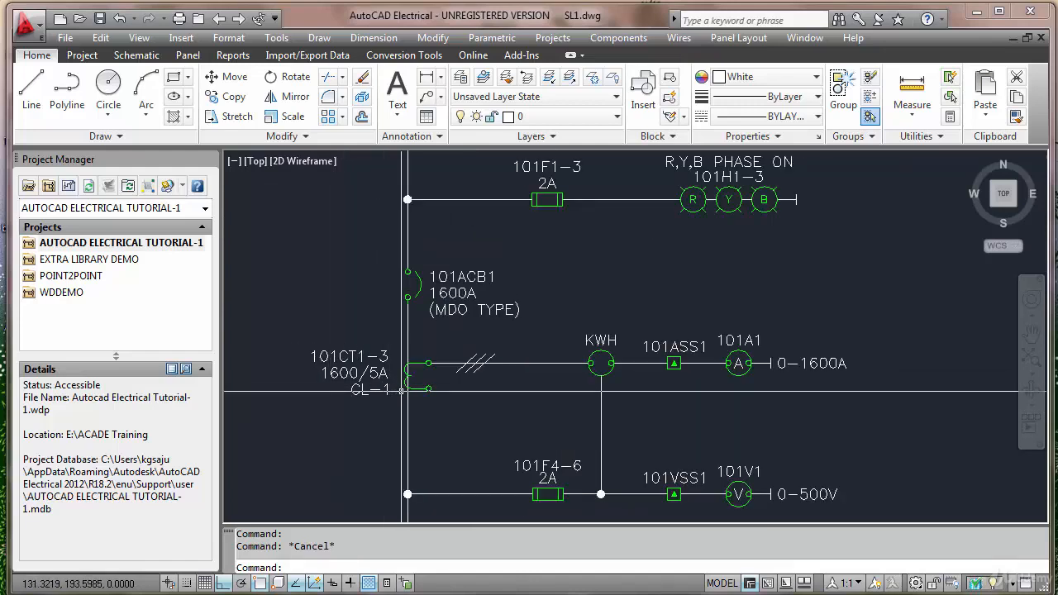
pyautogui.scroll(1, 402, 390)
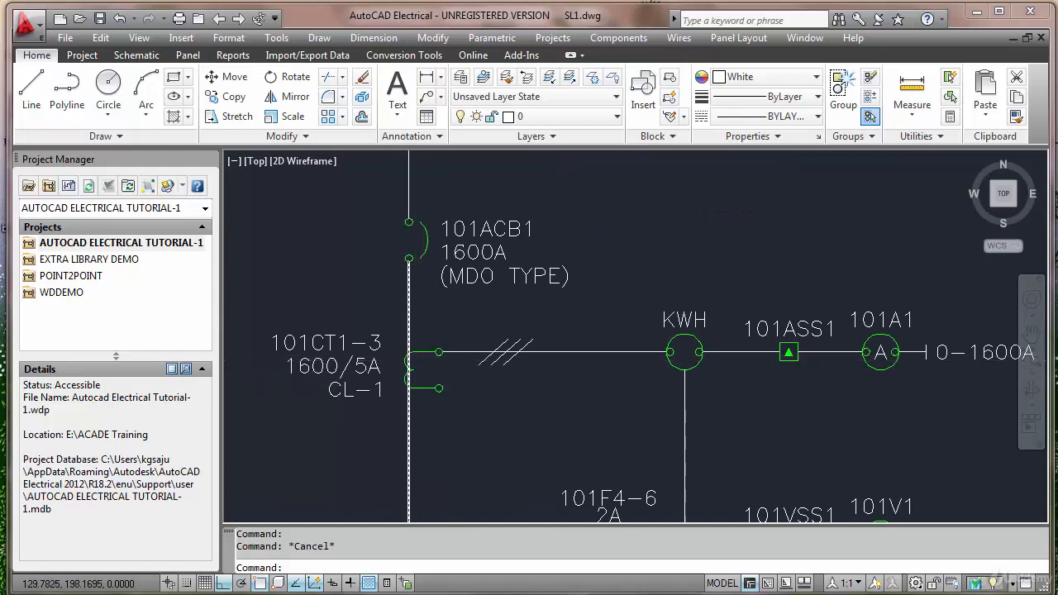
pyautogui.scroll(1, 343, 362)
pyautogui.scroll(1, 347, 364)
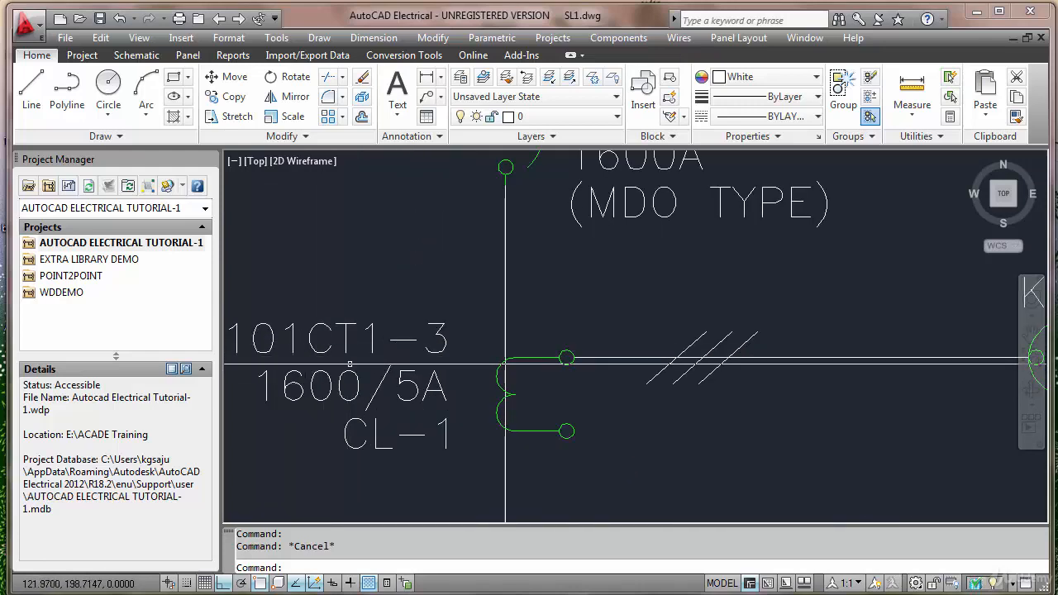
pyautogui.scroll(-2, 351, 363)
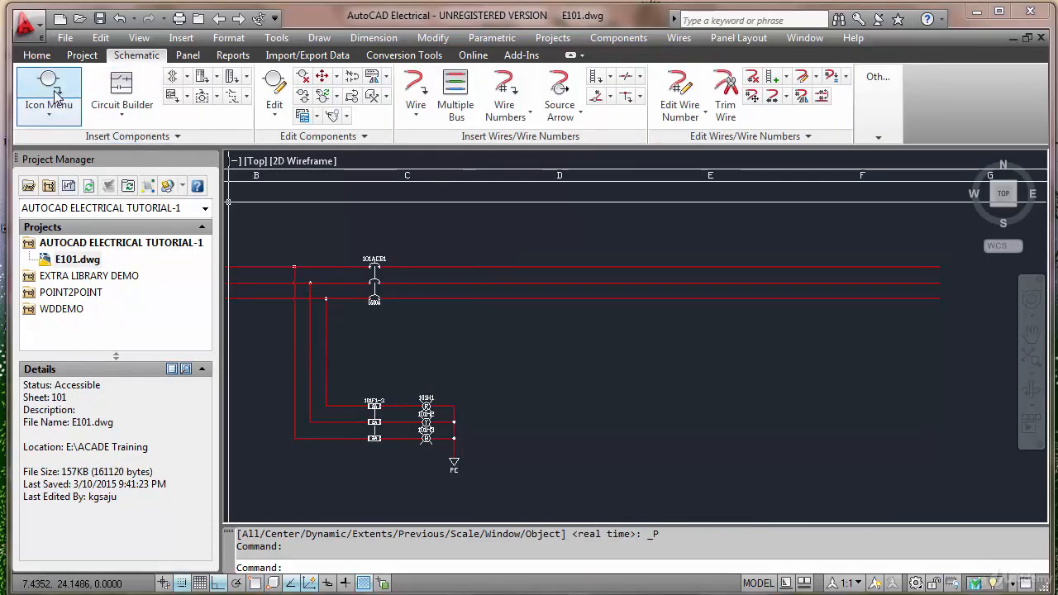
pyautogui.click(57, 96)
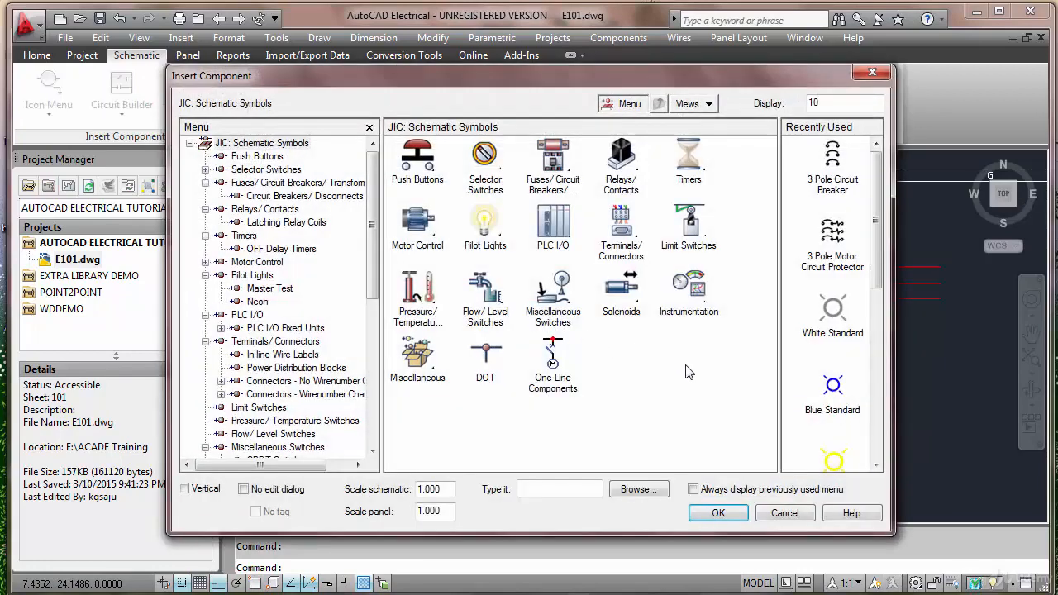
pyautogui.moveTo(876, 274); pyautogui.dragTo(884, 252)
pyautogui.click(297, 184)
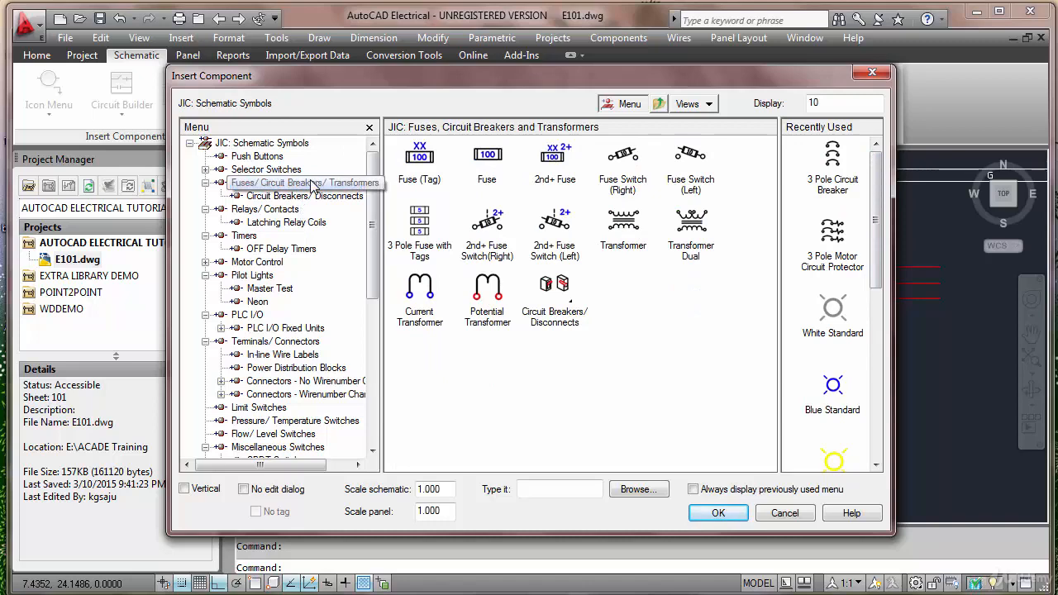
pyautogui.click(420, 289)
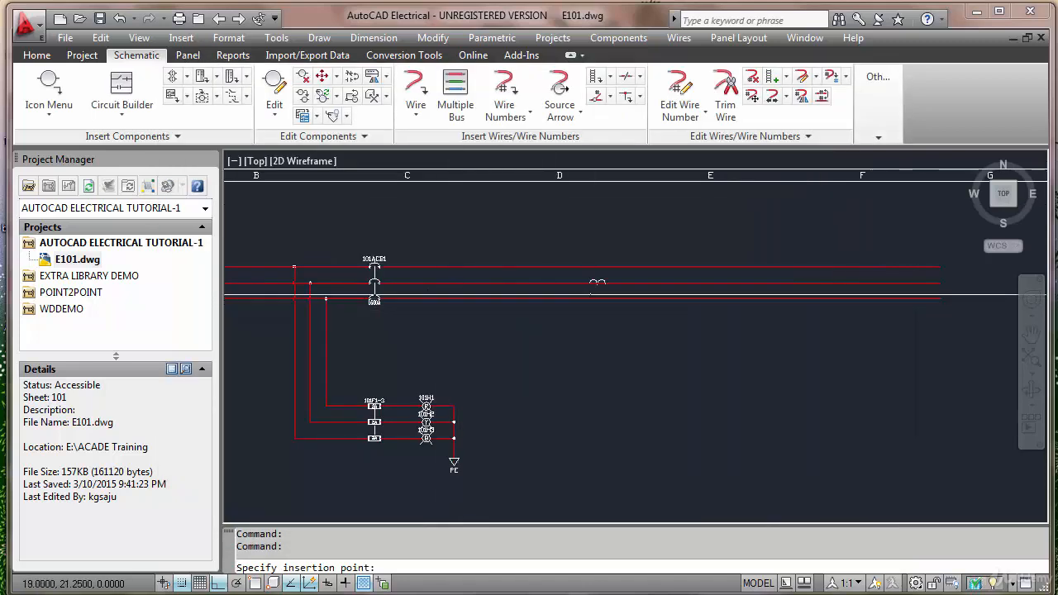
pyautogui.scroll(4, 595, 281)
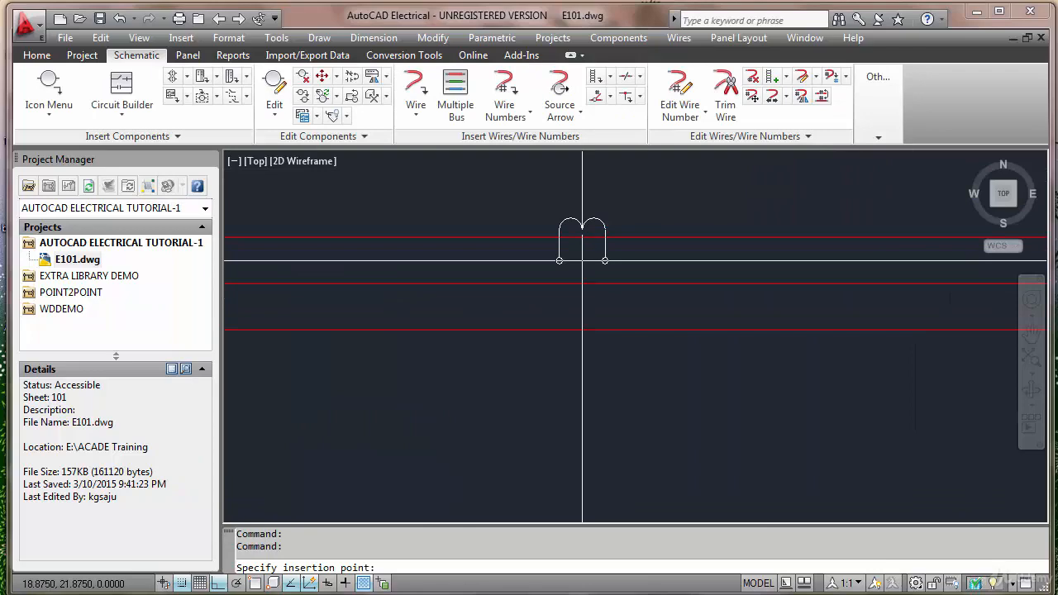
pyautogui.click(582, 260)
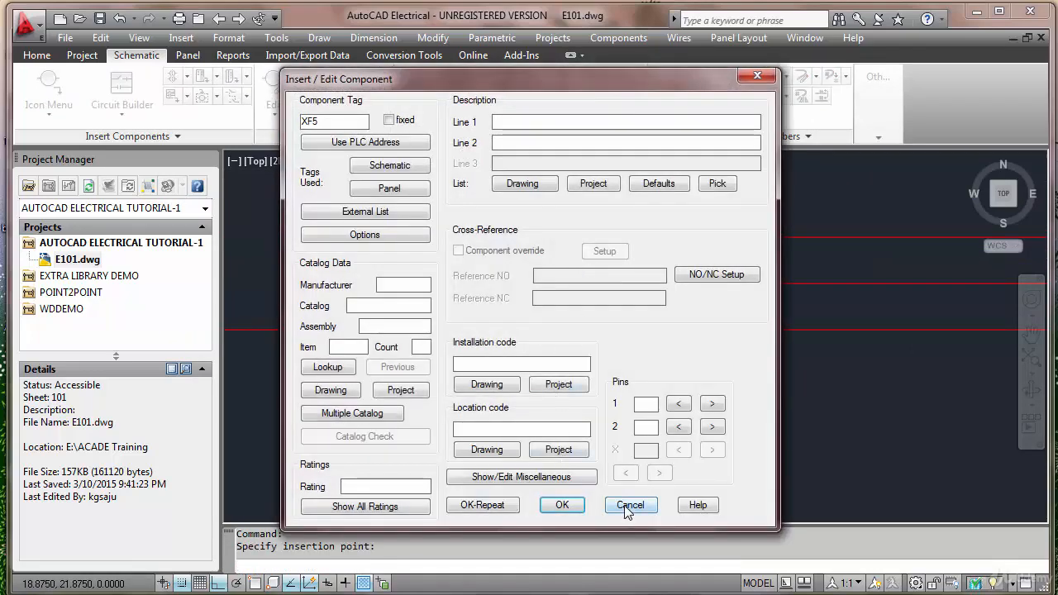
pyautogui.click(630, 505)
# Step: Insert a current transformer on the uppermost phase line beyond breaker 101ACB1, tagged 101CT1 with a rating of 1600/5
pyautogui.press('Return')
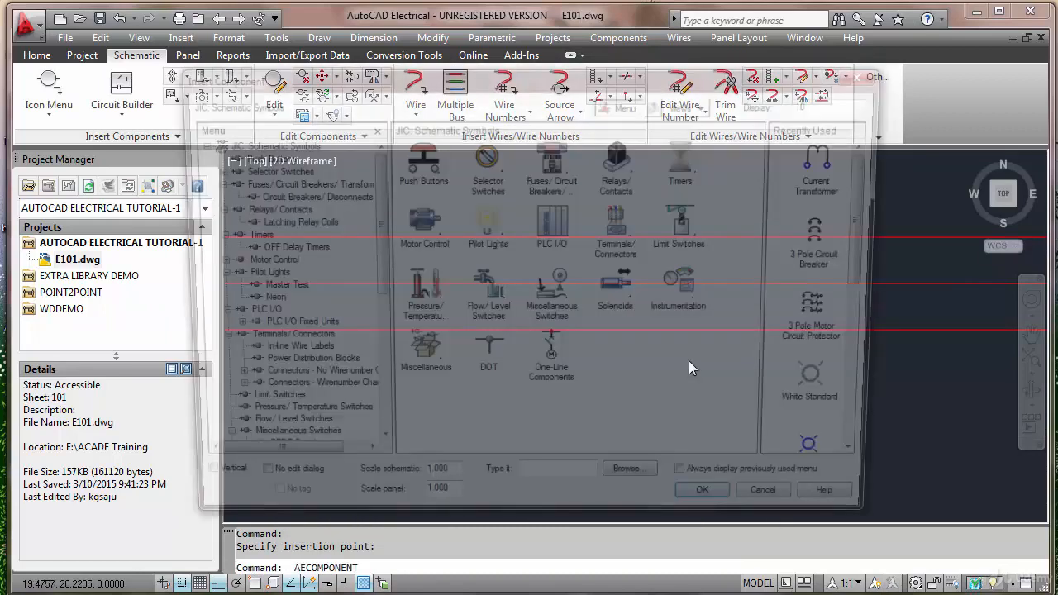
pyautogui.click(843, 169)
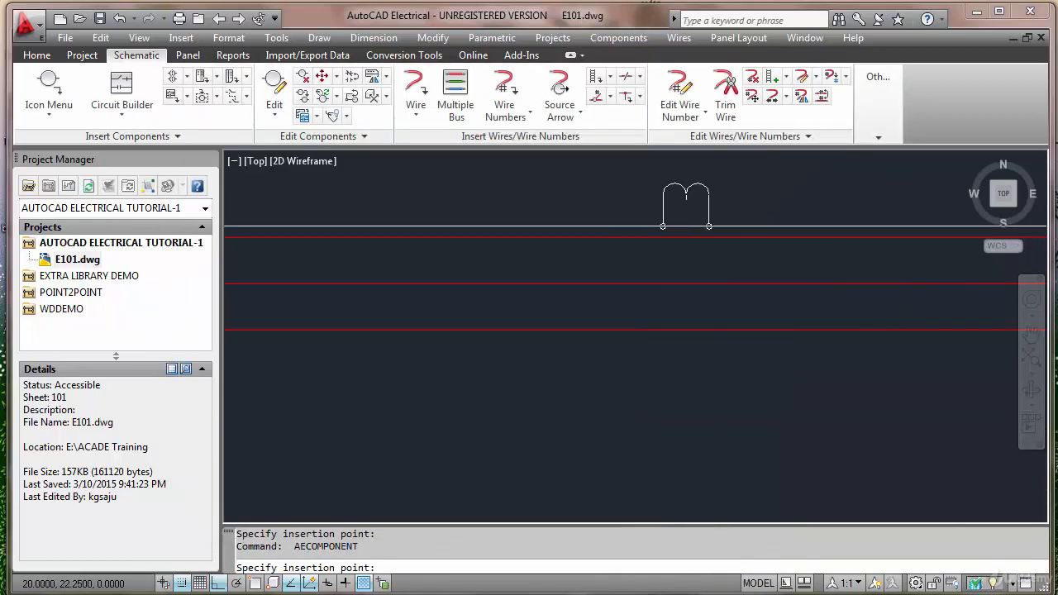
pyautogui.click(618, 238)
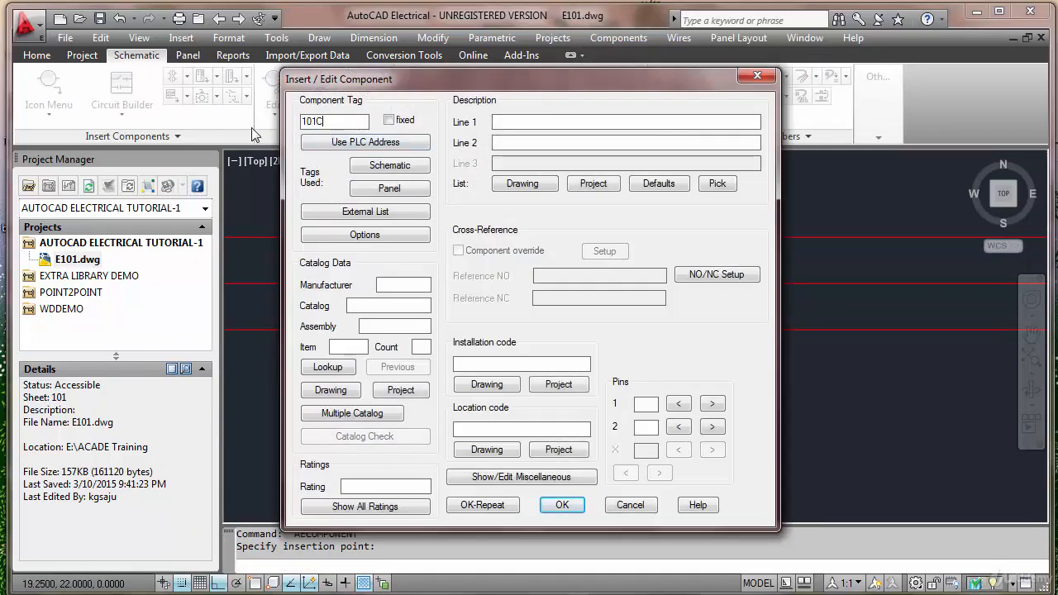
pyautogui.click(363, 487)
pyautogui.write('1600')
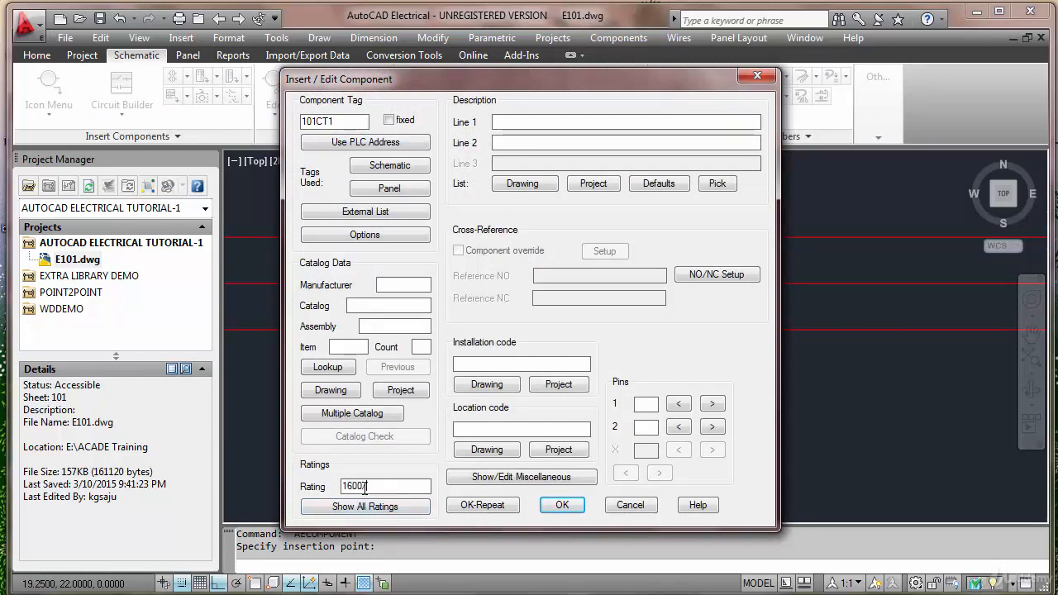
pyautogui.write('/5')
pyautogui.click(499, 510)
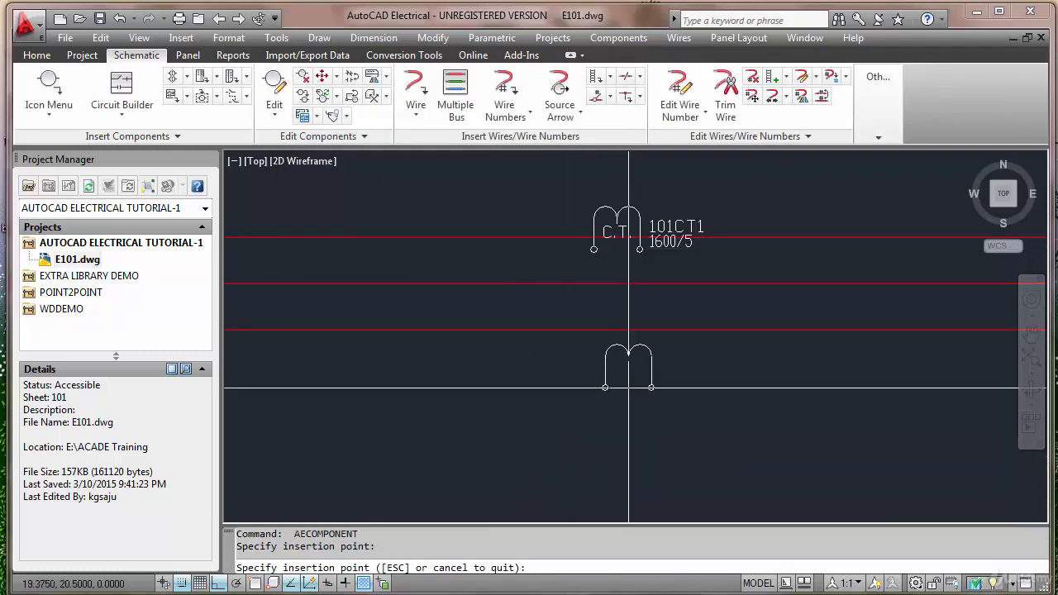
pyautogui.click(626, 389)
pyautogui.click(564, 496)
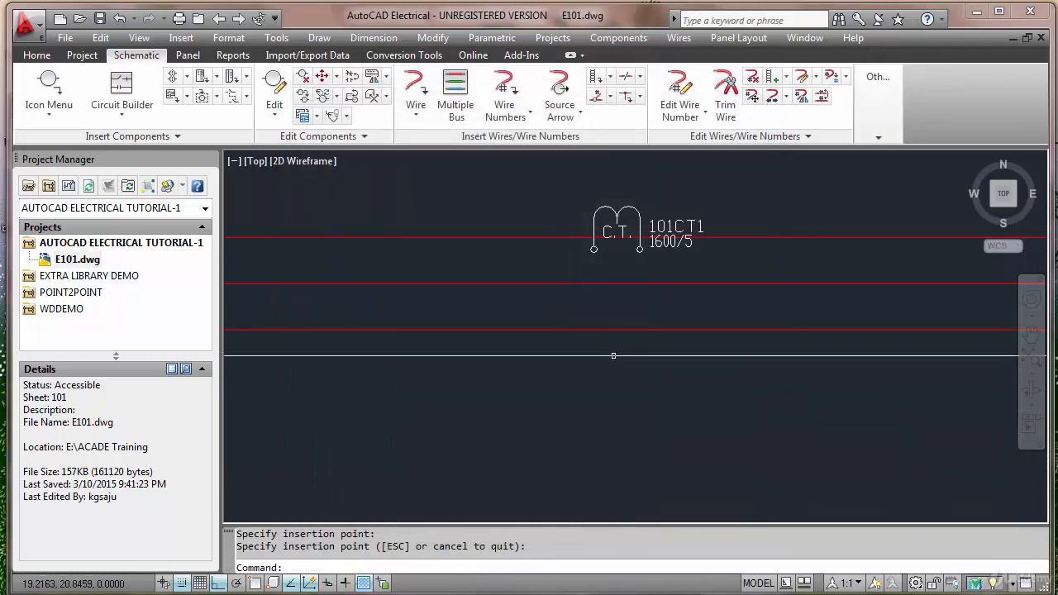
# Step: Insert a second current transformer on the middle phase line directly below 101CT1, tagged 101CT2 and rated 1600/5
pyautogui.press('Return')
pyautogui.click(837, 167)
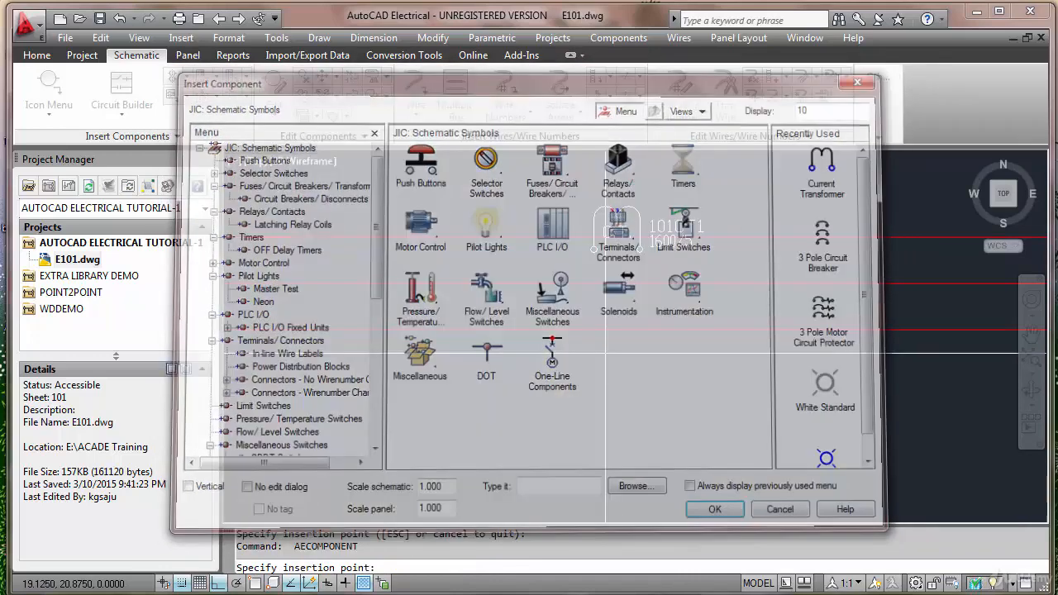
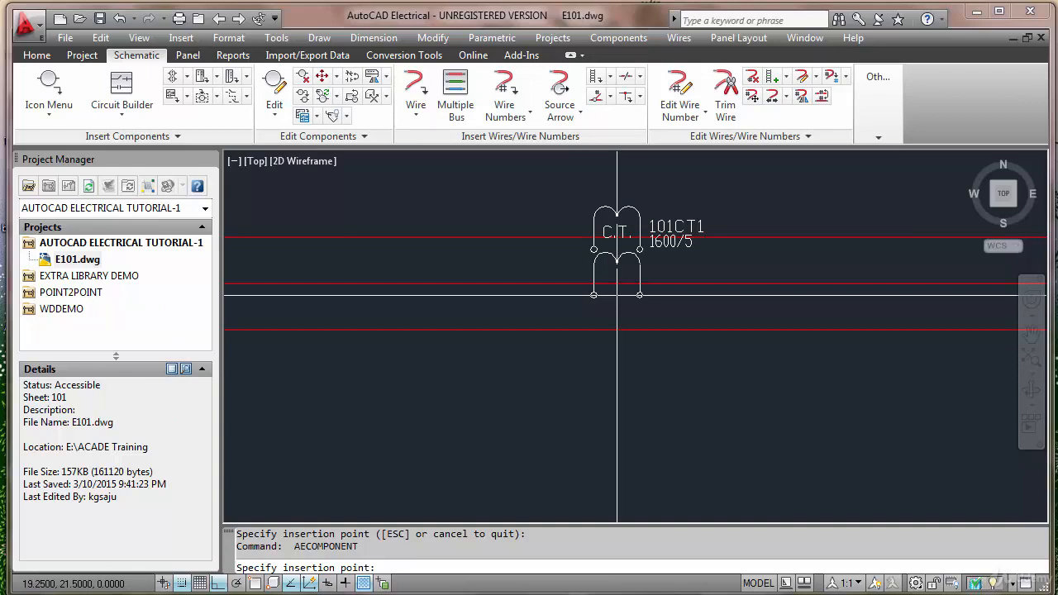
pyautogui.click(616, 293)
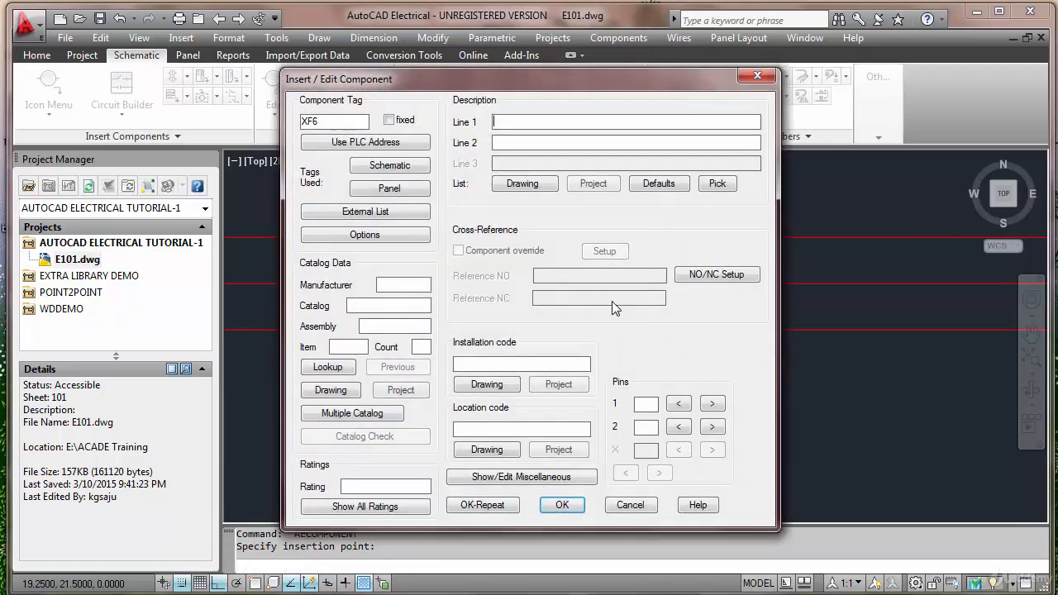
pyautogui.moveTo(340, 124); pyautogui.dragTo(261, 126)
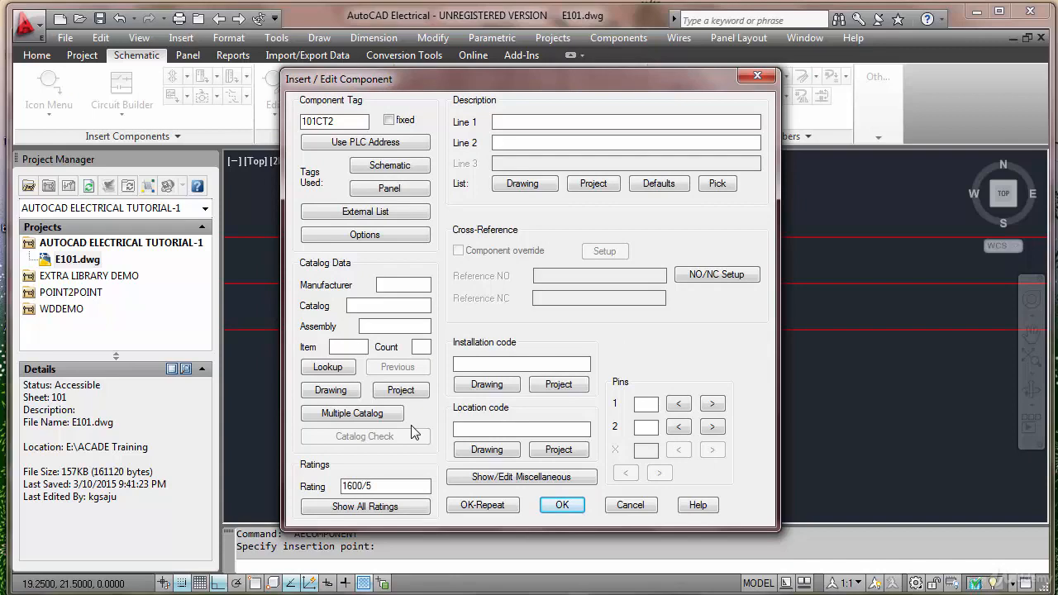
pyautogui.click(504, 505)
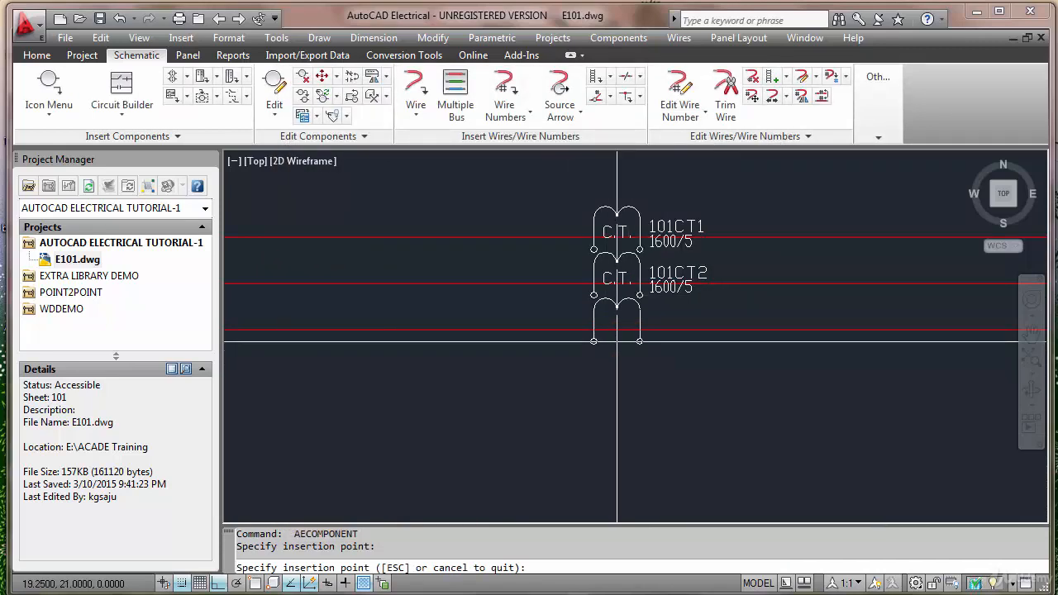
# Step: Place a third current transformer on the lowest phase line, aligned below 101CT2, with the tag 101CT3
pyautogui.click(616, 340)
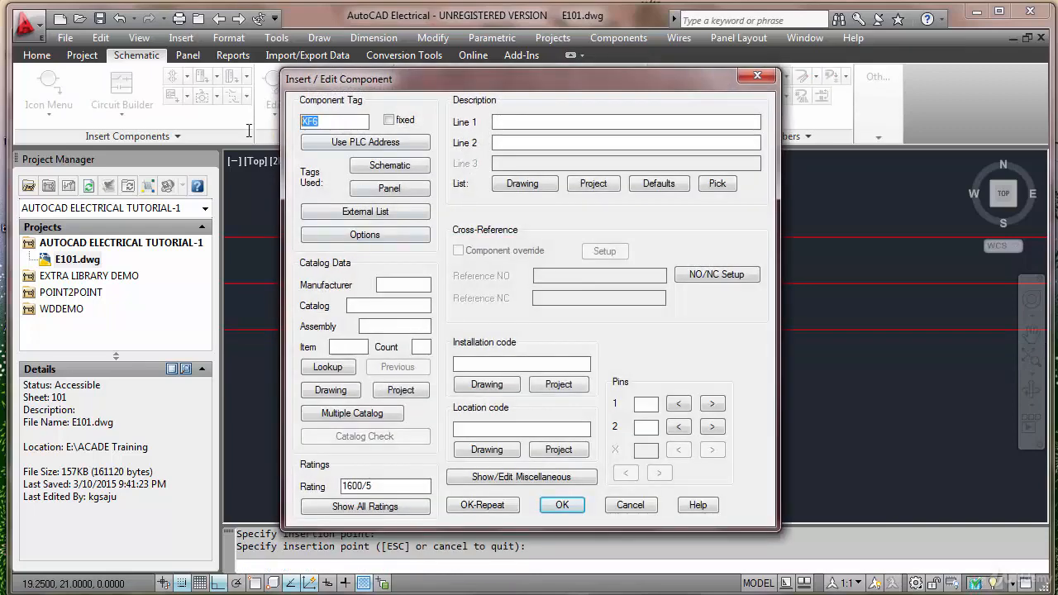
pyautogui.write('101CT3')
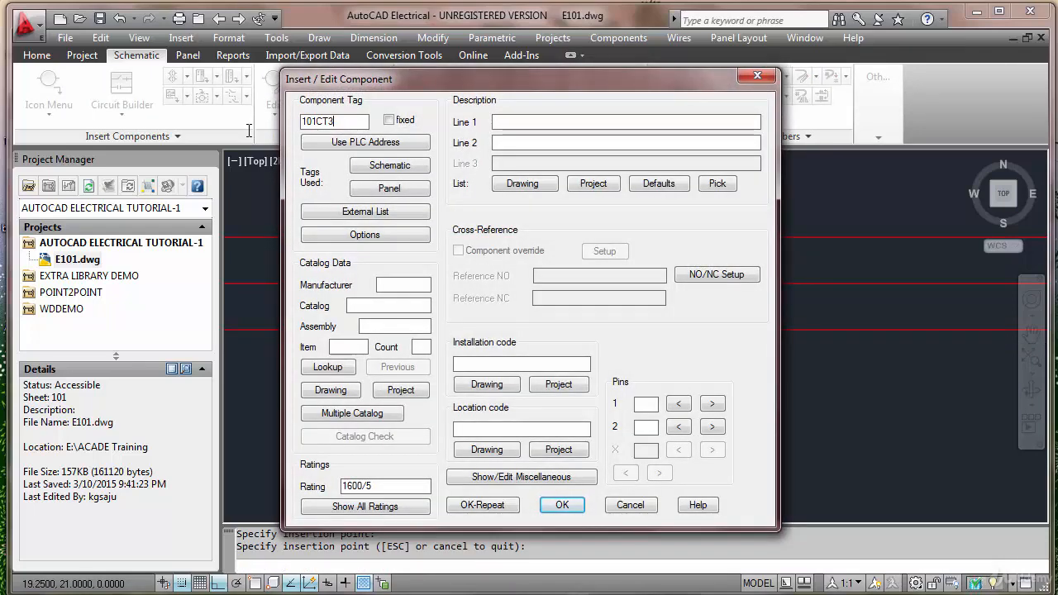
pyautogui.click(563, 505)
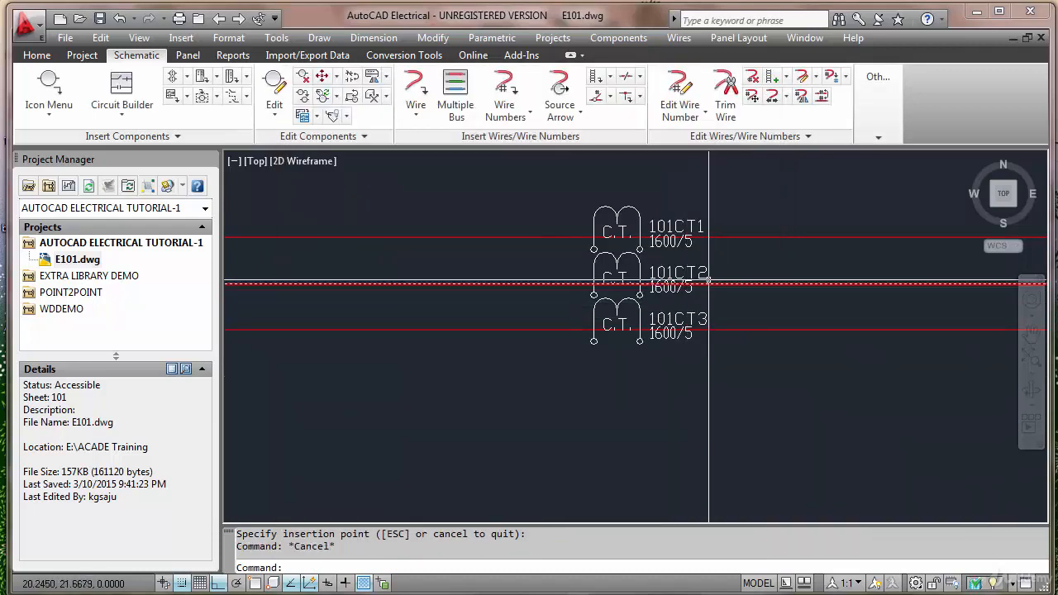
pyautogui.moveTo(681, 275); pyautogui.dragTo(601, 273, button='middle')
pyautogui.press('Escape')
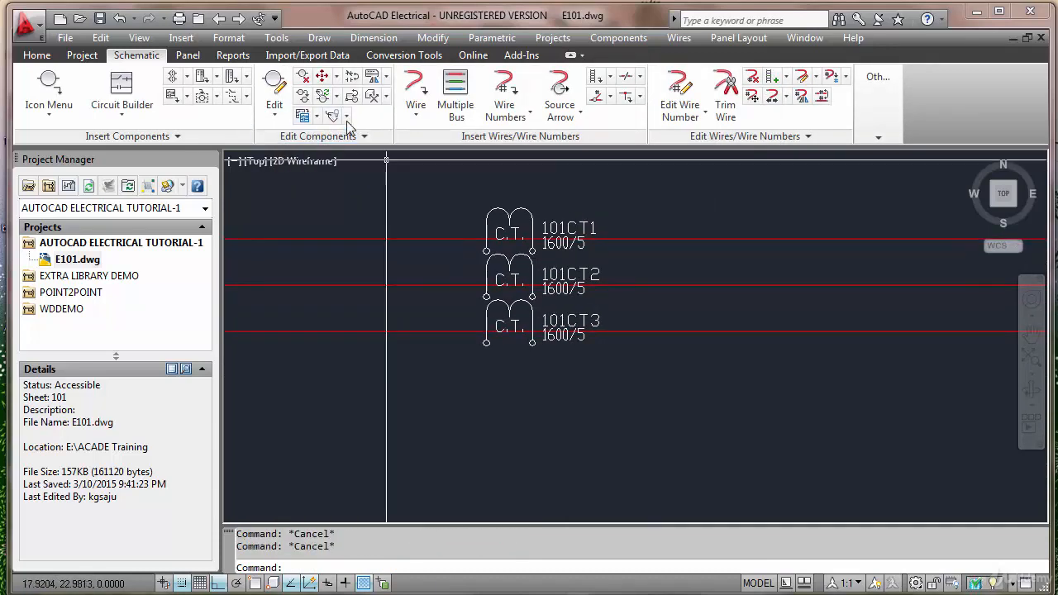
# Step: Move the tag and rating attributes of 101CT1, 101CT2 and 101CT3 slightly upward so the texts clear the phase wires
pyautogui.click(346, 115)
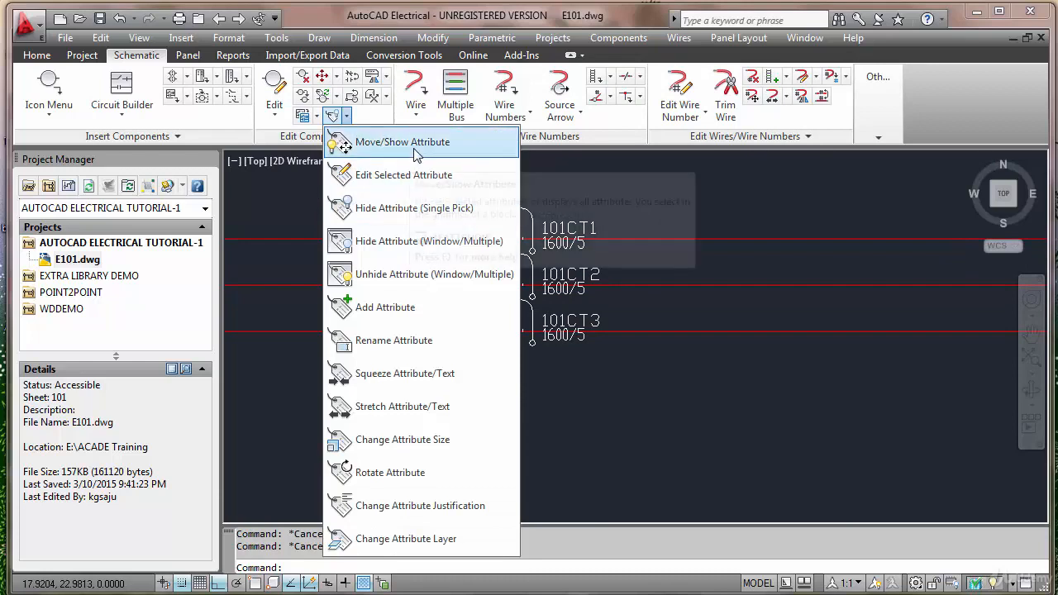
pyautogui.click(413, 143)
pyautogui.click(578, 230)
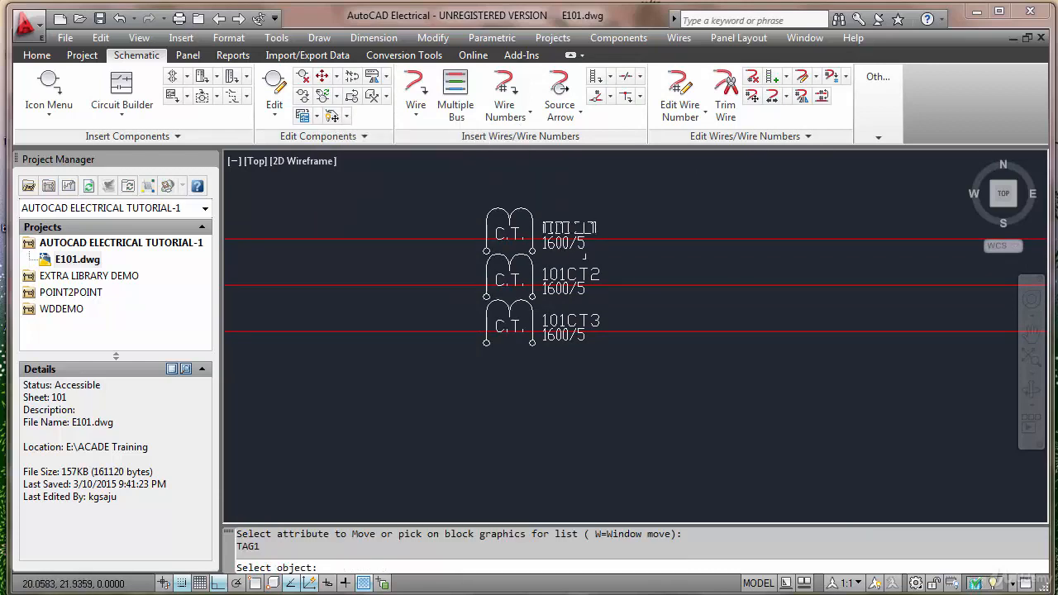
pyautogui.click(579, 276)
pyautogui.click(579, 318)
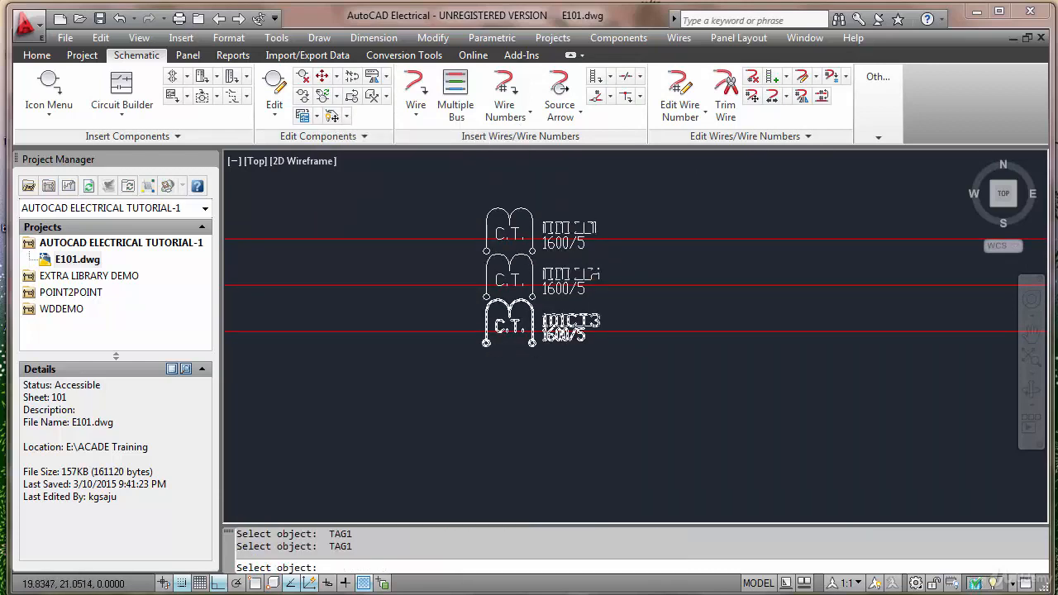
pyautogui.click(565, 334)
pyautogui.click(563, 288)
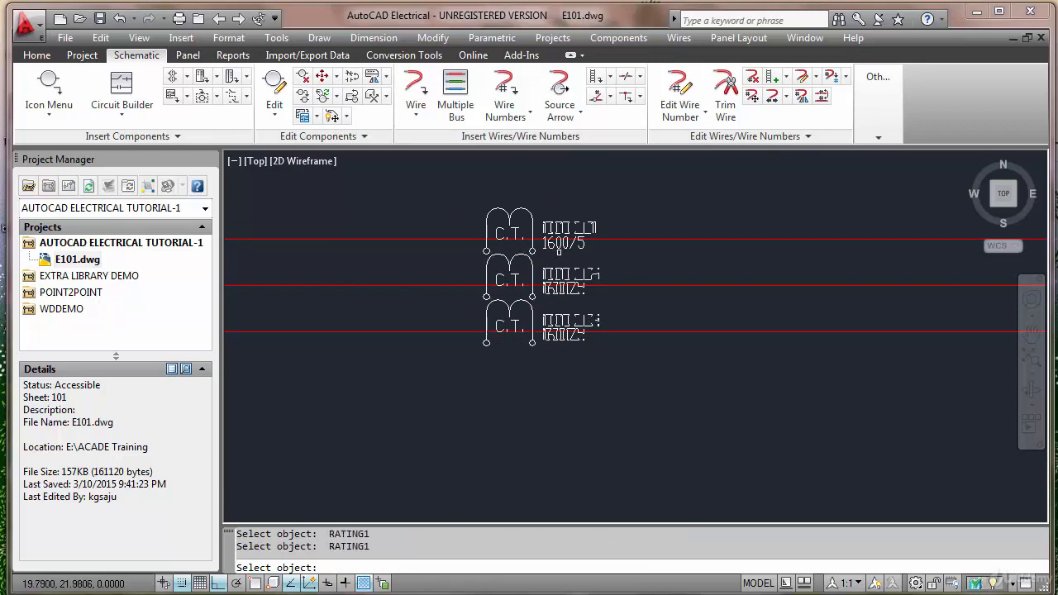
pyautogui.scroll(1, 561, 271)
pyautogui.scroll(2, 561, 270)
pyautogui.press('Return')
pyautogui.click(572, 256)
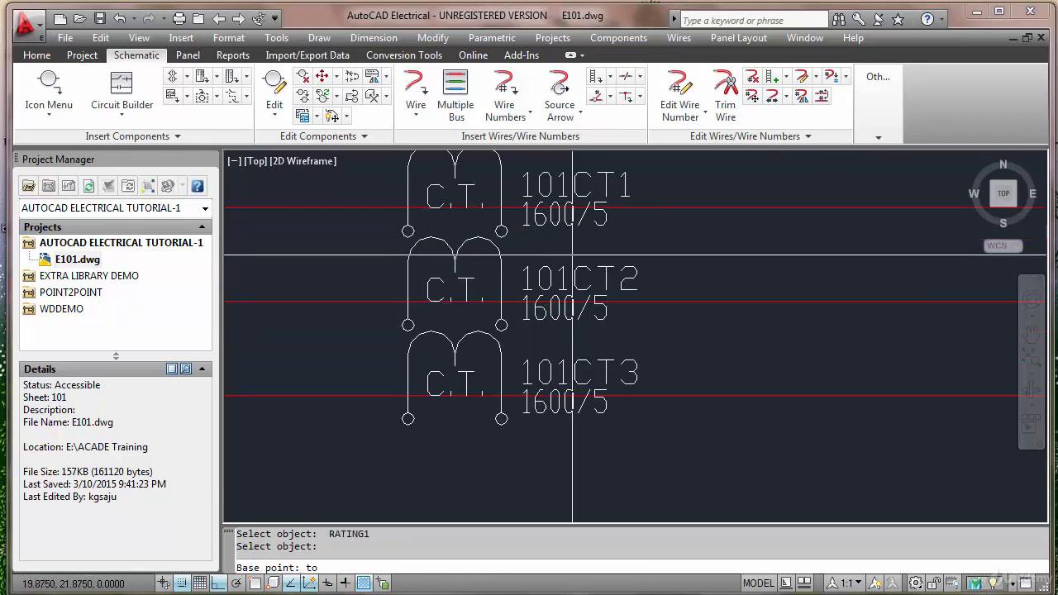
pyautogui.click(571, 233)
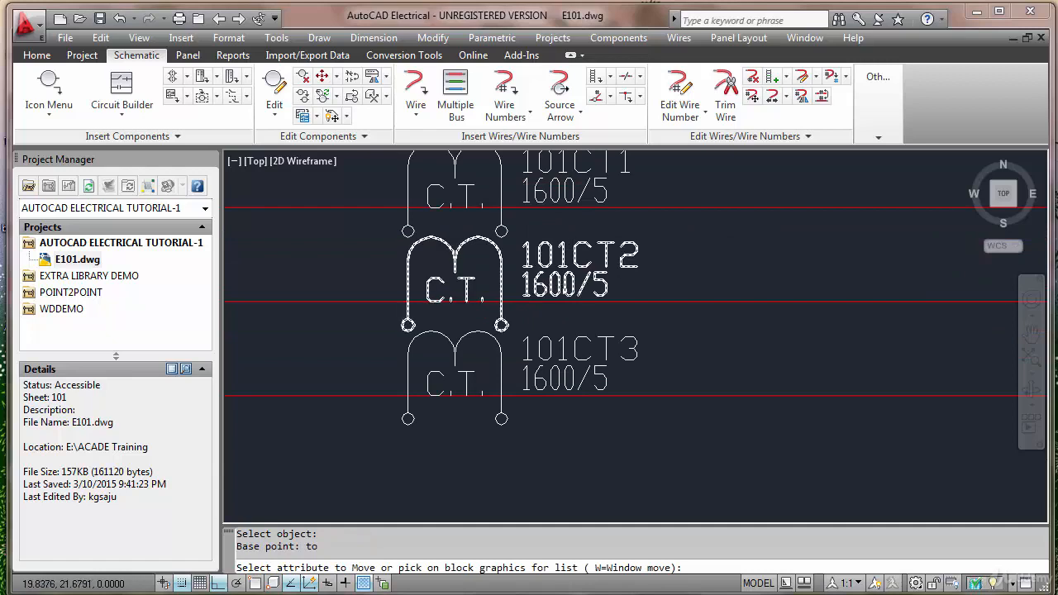
pyautogui.scroll(-3, 574, 318)
pyautogui.scroll(3, 570, 331)
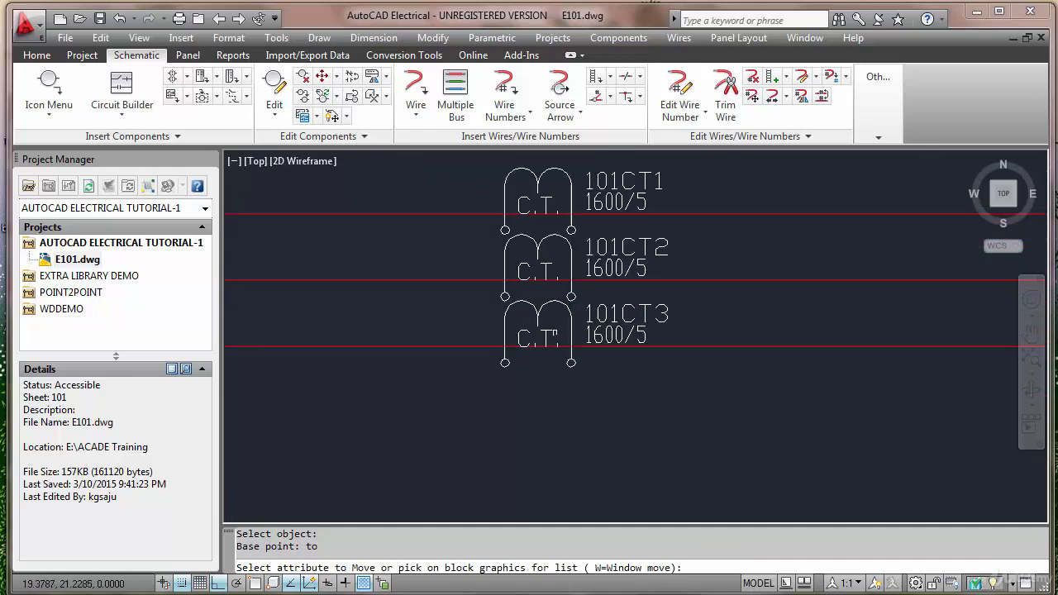
pyautogui.press('Return')
# Step: Draw a wire from the right terminal of 101CT1 outward and down past the lowest phase line
pyautogui.scroll(-3, 544, 331)
pyautogui.scroll(2, 547, 258)
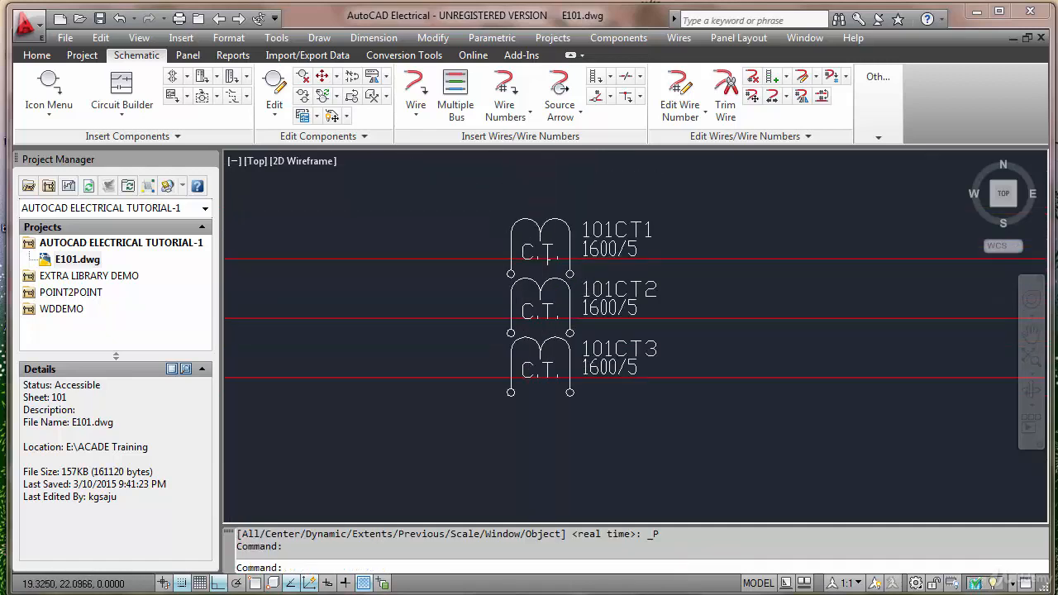
pyautogui.click(417, 96)
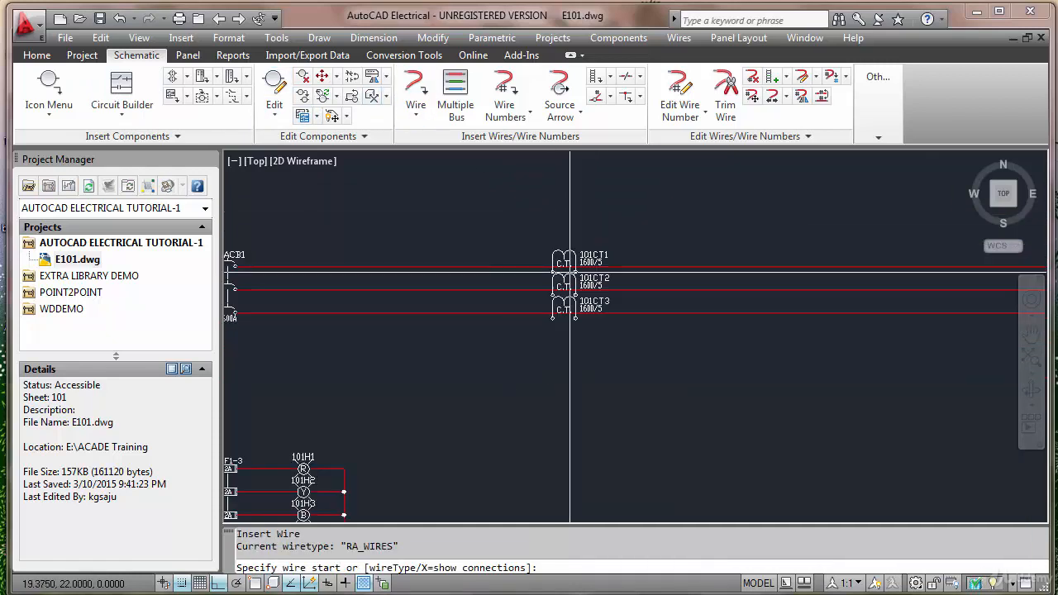
pyautogui.click(575, 272)
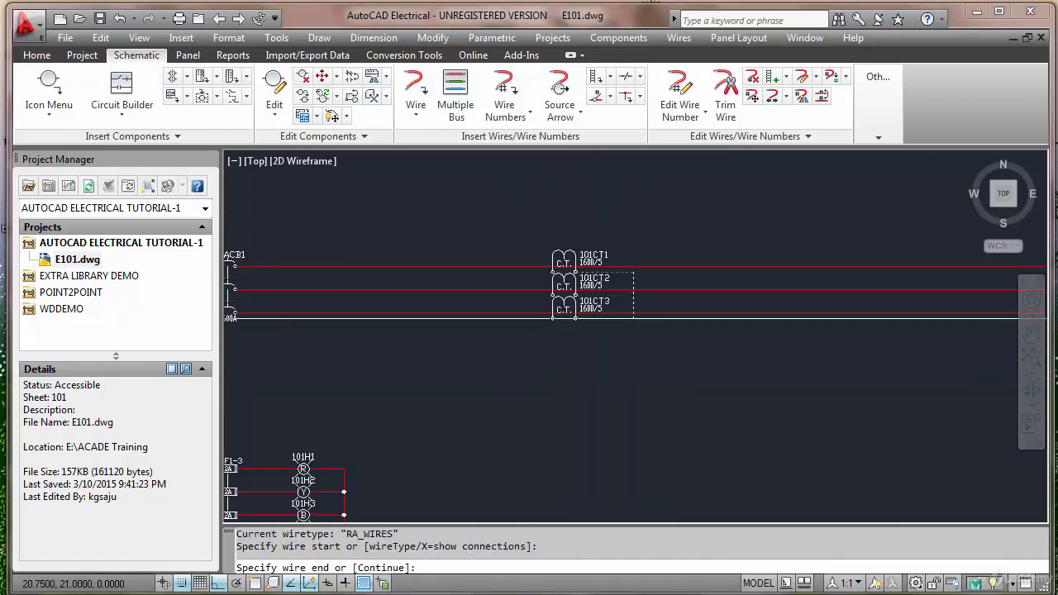
pyautogui.click(628, 362)
pyautogui.press('Return')
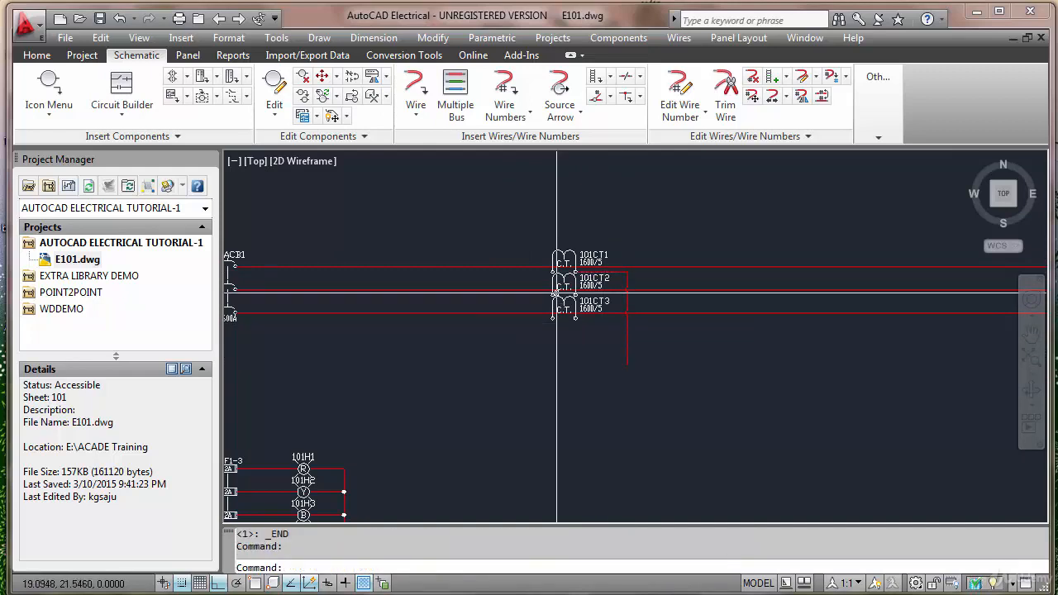
# Step: Draw a wire from the left terminal of 101CT1 outward and down, ending level with the right-hand wire
pyautogui.scroll(3, 560, 291)
pyautogui.press('Return')
pyautogui.click(545, 252)
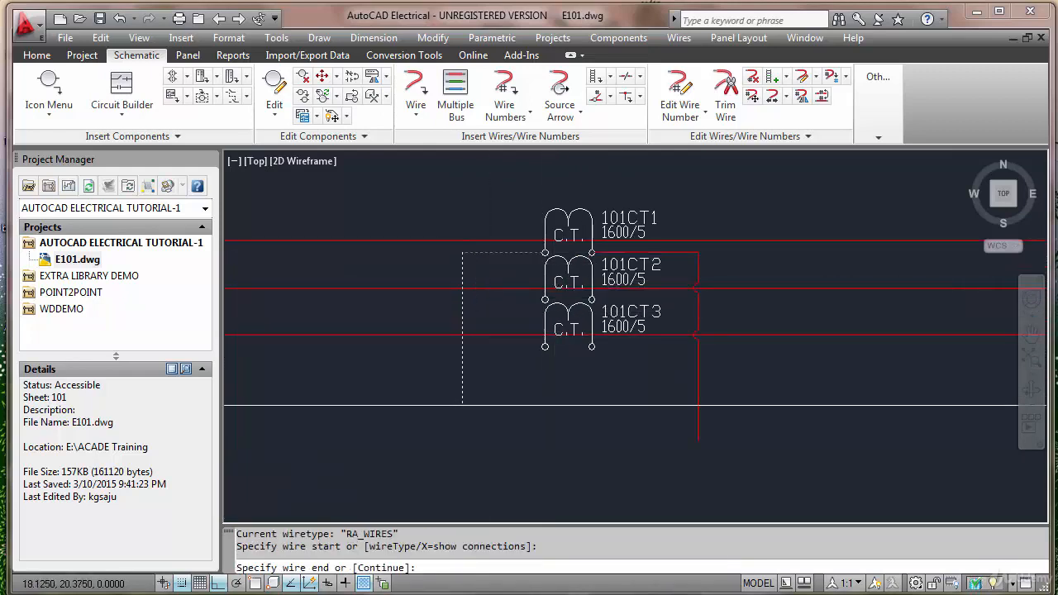
pyautogui.click(439, 442)
pyautogui.press('Return')
# Step: Wire the right terminal of 101CT2 straight across to the vertical wire coming from 101CT1's right terminal
pyautogui.press('Return')
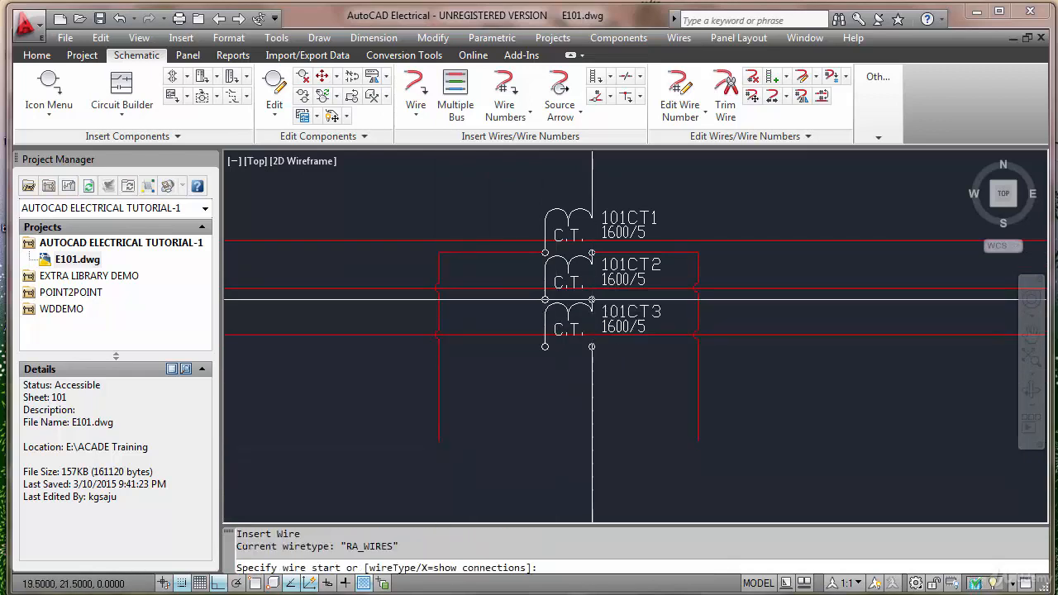
pyautogui.click(592, 299)
pyautogui.click(698, 299)
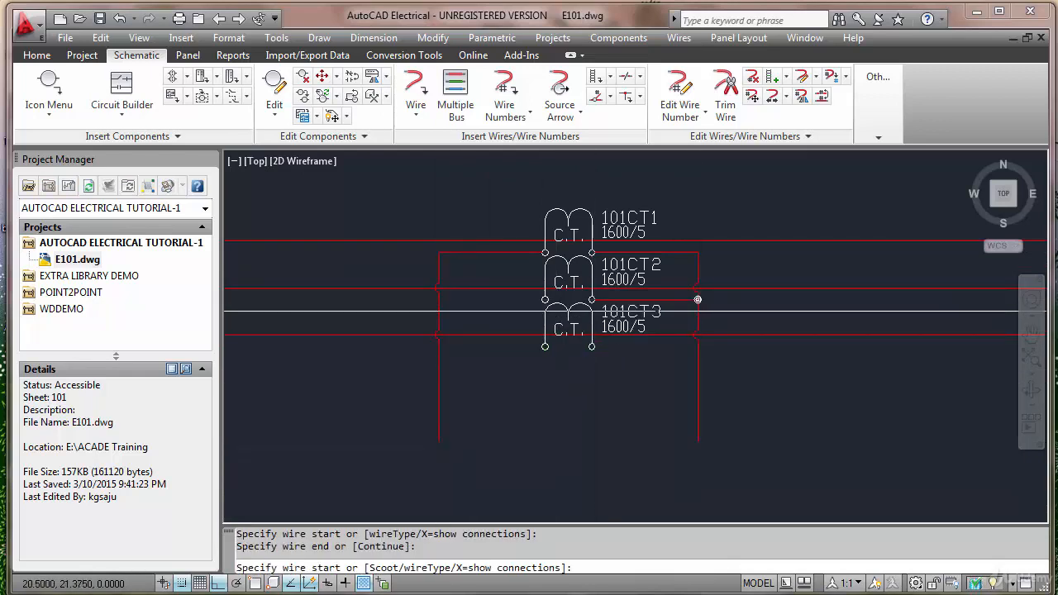
# Step: Wire the right terminal of 101CT3 straight across to the common vertical wire on the right of the current transformers
pyautogui.press('Return')
pyautogui.press('Return')
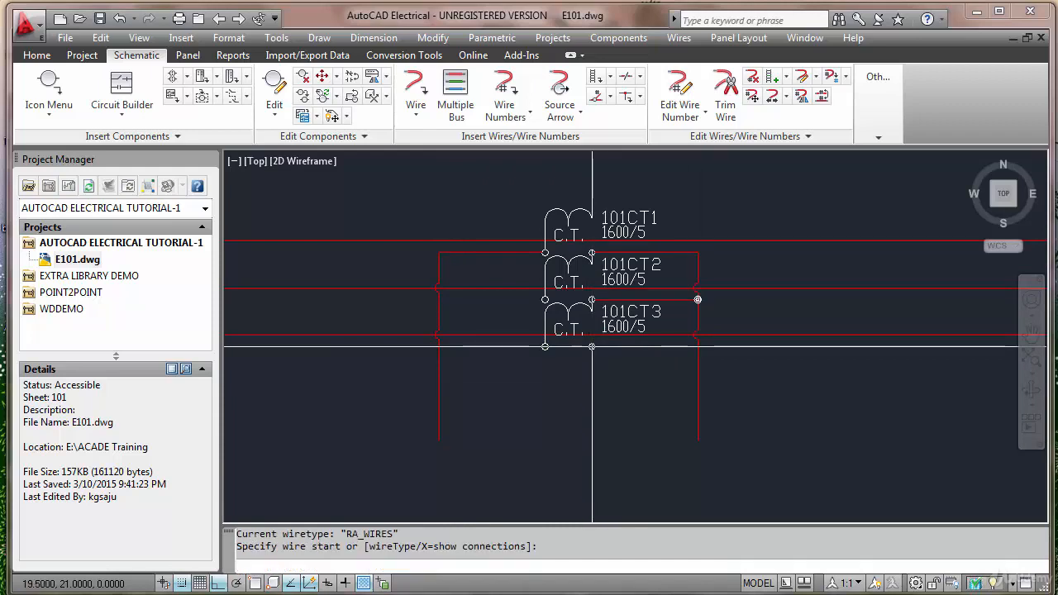
pyautogui.click(592, 346)
pyautogui.click(698, 346)
pyautogui.press('Return')
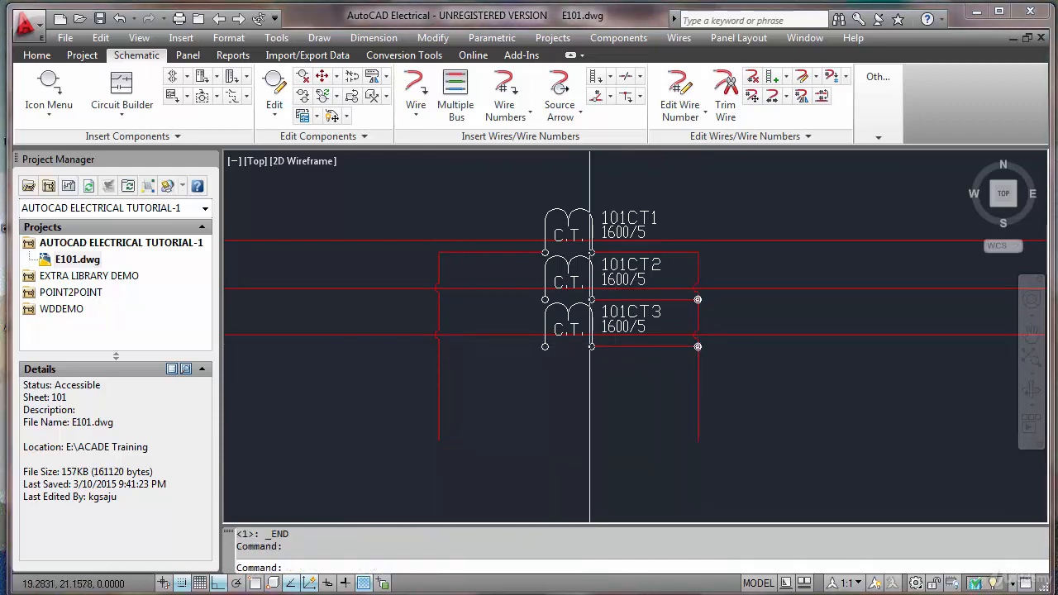
# Step: Draw wires from the left terminals of 101CT2 and 101CT3 outward and down, nested inside the 101CT1 wire and ending below the phase lines
pyautogui.press('Return')
pyautogui.click(545, 299)
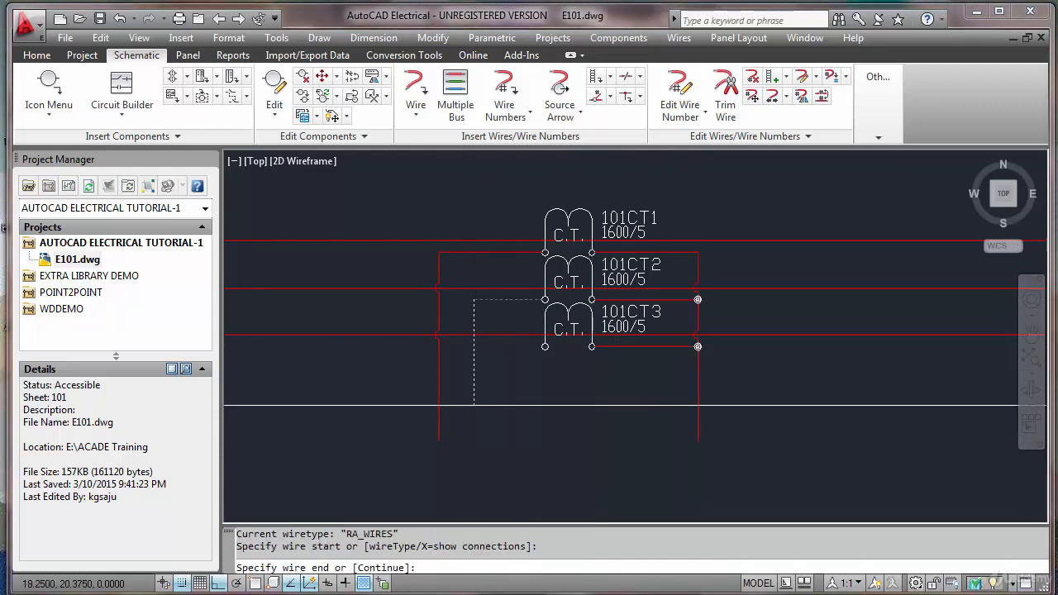
pyautogui.click(462, 463)
pyautogui.press('Return')
pyautogui.press('Return')
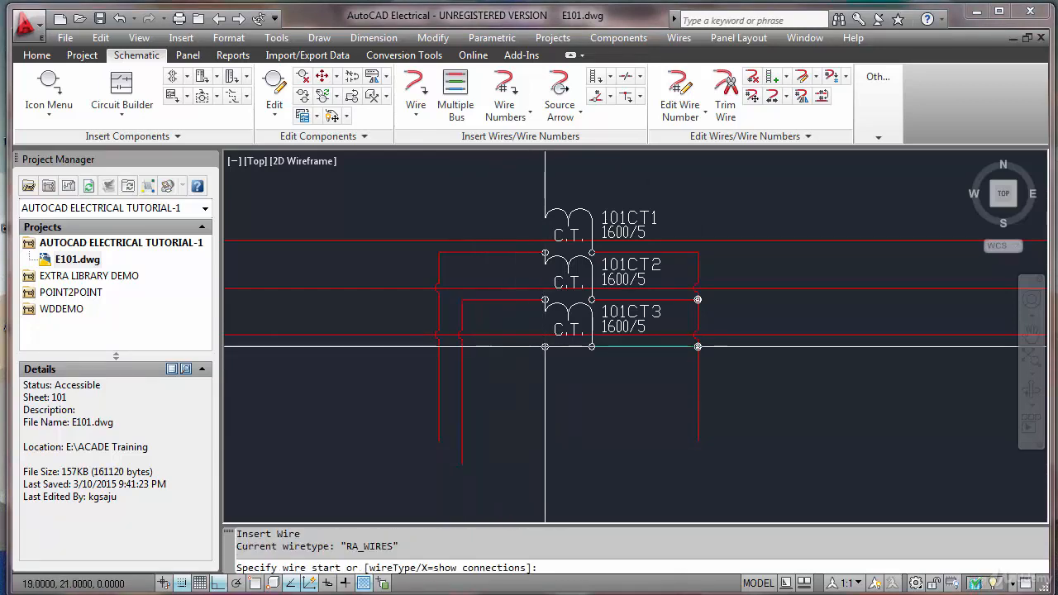
pyautogui.click(545, 346)
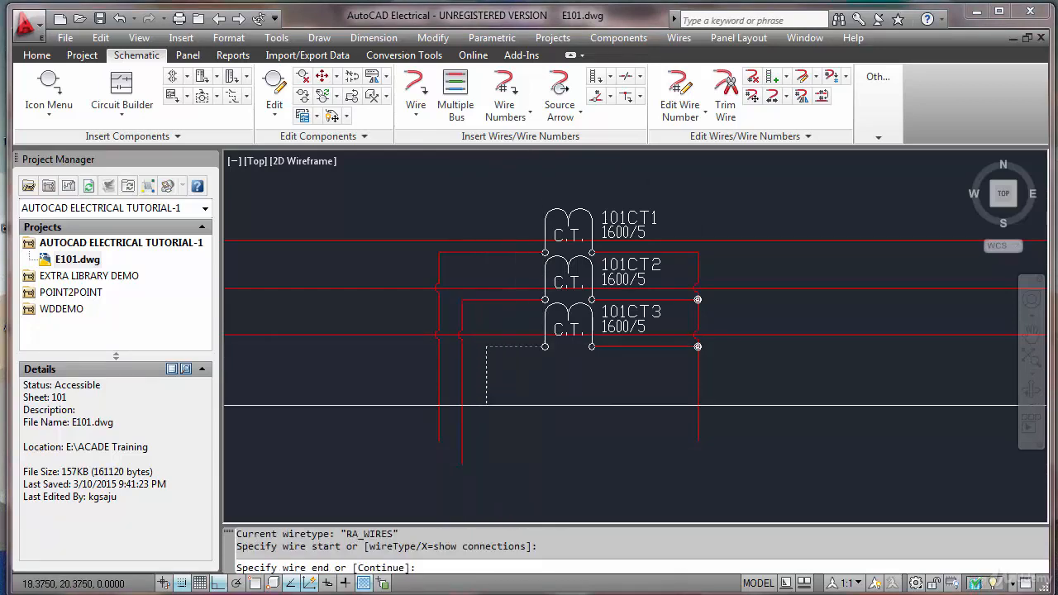
pyautogui.click(486, 492)
pyautogui.press('Return')
# Step: Check in the SL1.dwg single-line diagram which devices the 101CT1-3 current transformers feed, and return to E101.dwg
pyautogui.scroll(-4, 524, 376)
pyautogui.moveTo(524, 376); pyautogui.dragTo(501, 303, button='middle')
pyautogui.scroll(2, 502, 310)
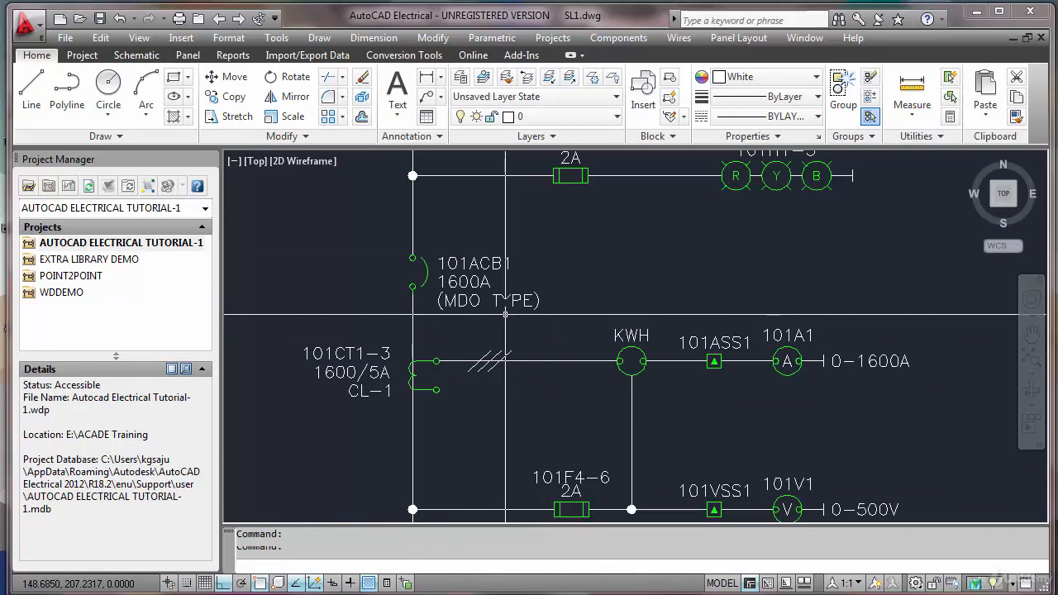
pyautogui.scroll(-4, 506, 314)
pyautogui.scroll(3, 484, 359)
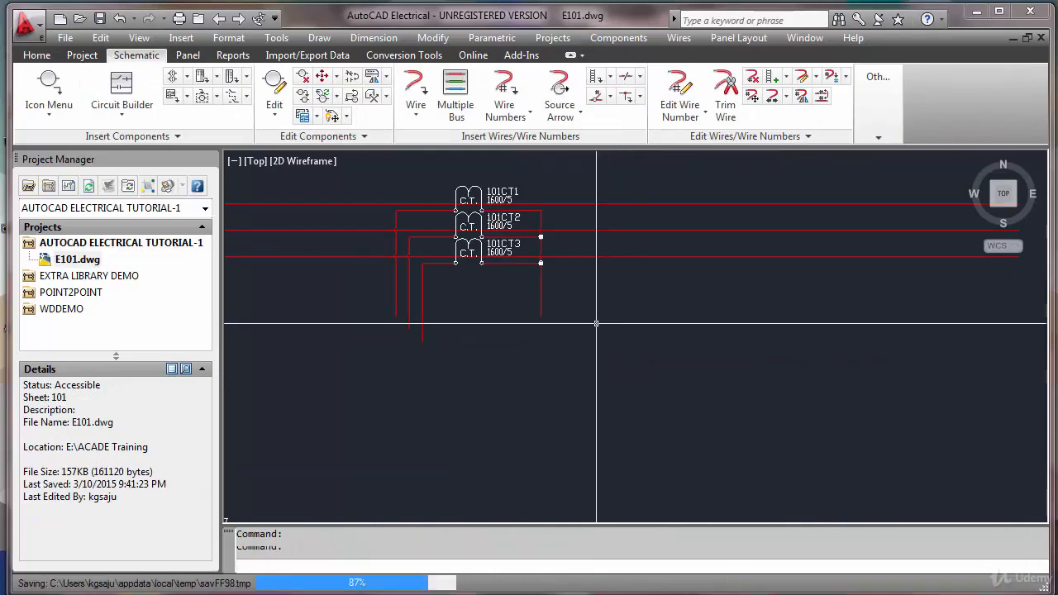
pyautogui.scroll(-2, 602, 322)
pyautogui.moveTo(603, 322); pyautogui.dragTo(486, 325, button='middle')
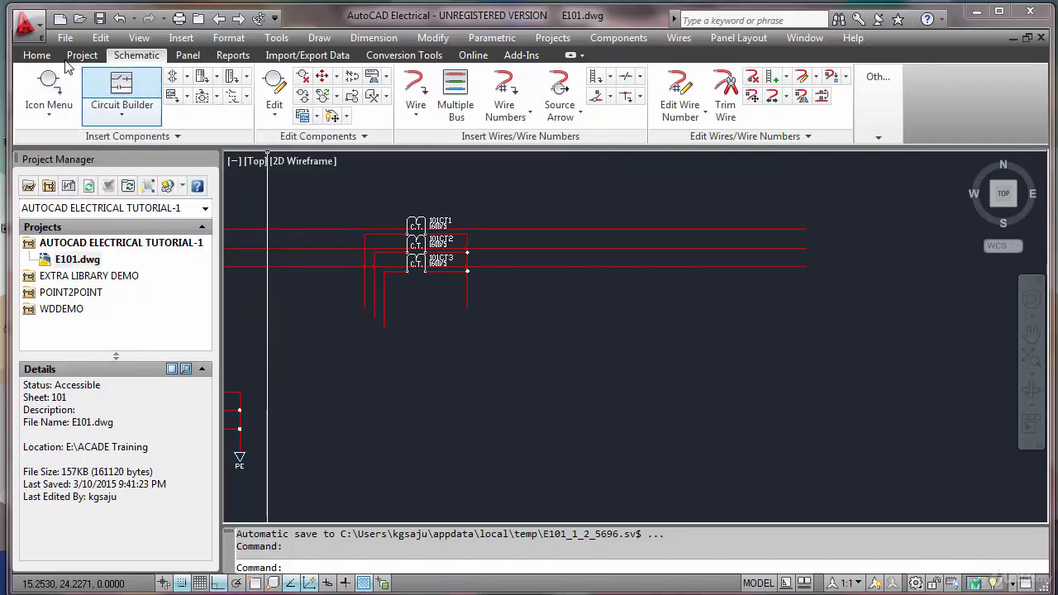
# Step: Draw a small upright rectangle below and to the right of the current transformer wires as the meter outline
pyautogui.click(37, 56)
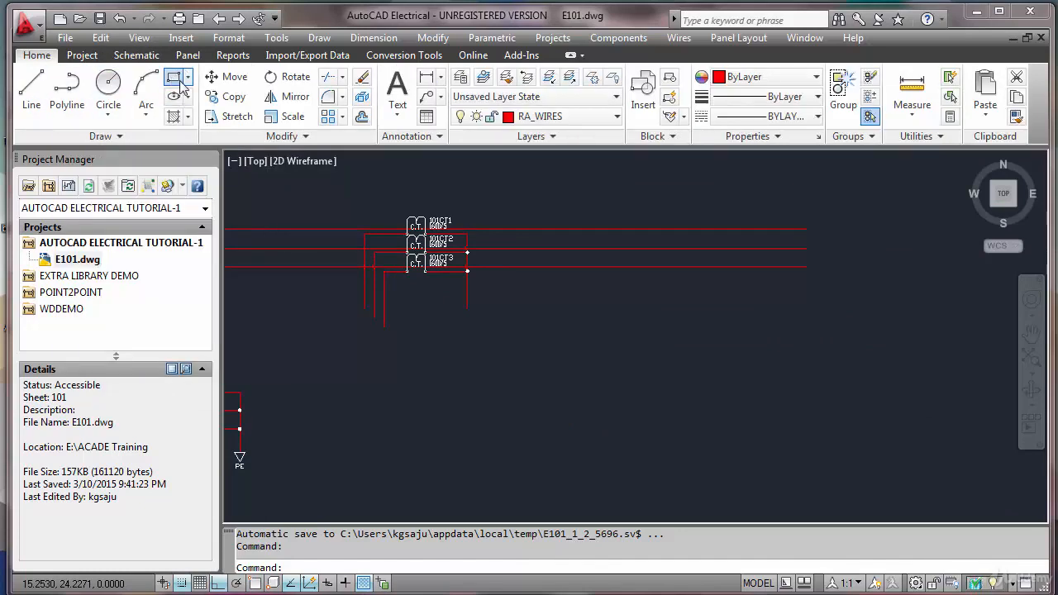
pyautogui.click(181, 84)
pyautogui.scroll(3, 523, 332)
pyautogui.click(522, 329)
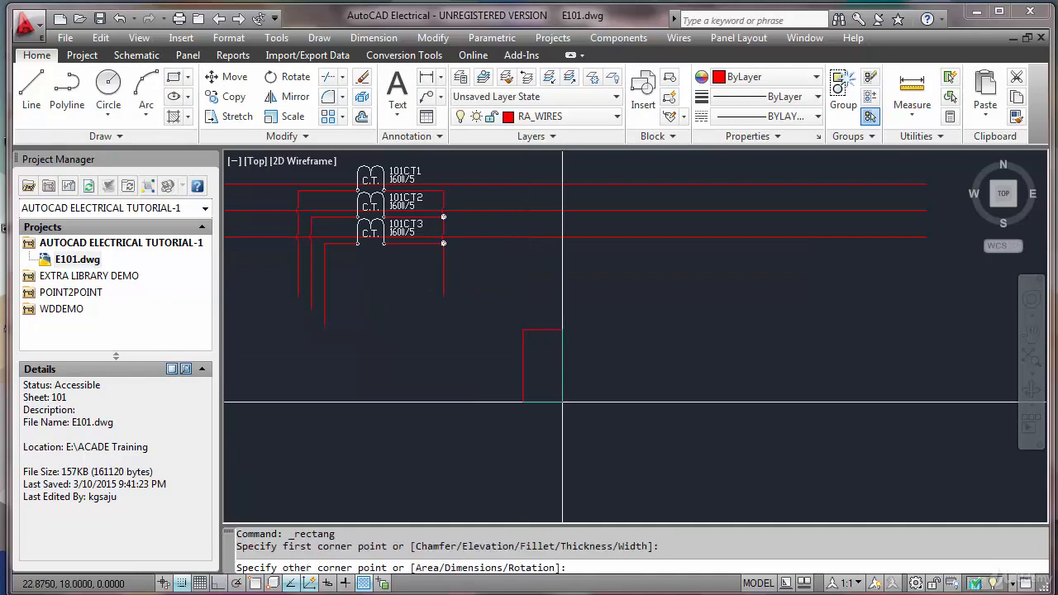
pyautogui.click(562, 403)
pyautogui.press('Escape')
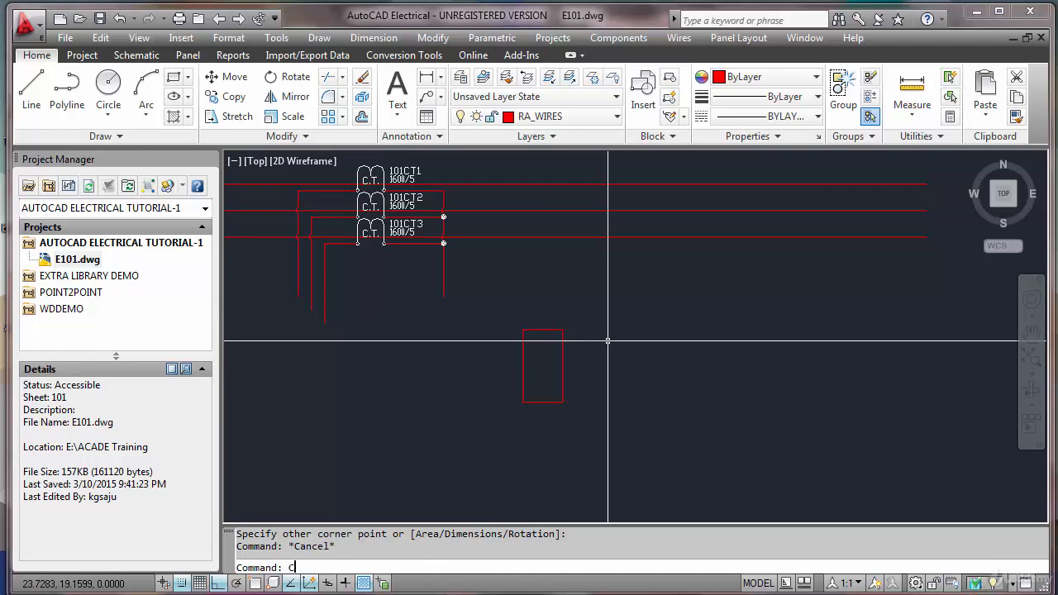
# Step: Change the rectangle's layer property to layer 0
pyautogui.write('E')
pyautogui.press('Return')
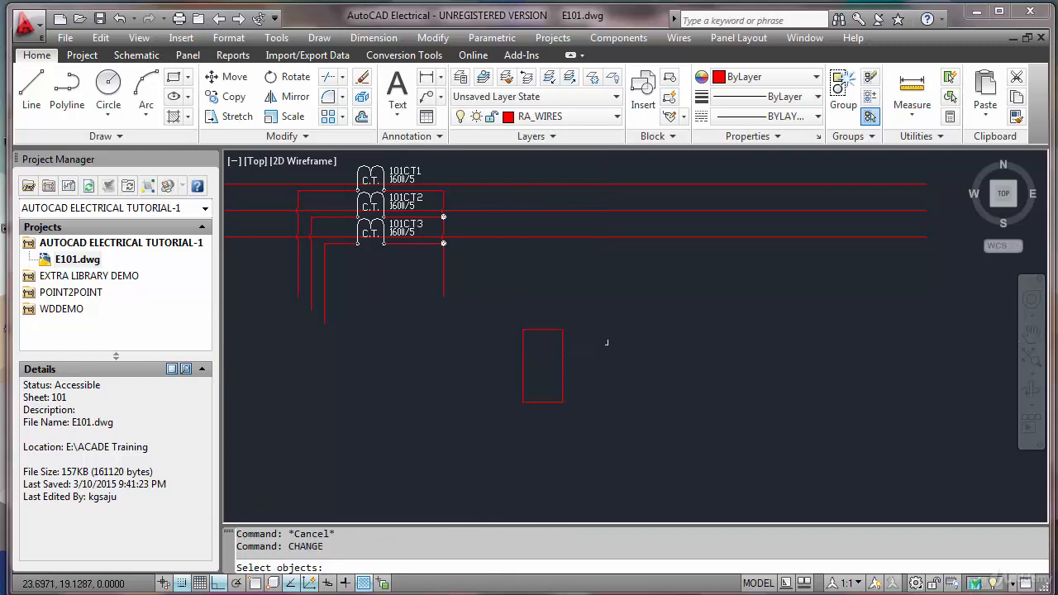
pyautogui.click(606, 342)
pyautogui.click(509, 350)
pyautogui.press('Return')
pyautogui.write('P')
pyautogui.press('Return')
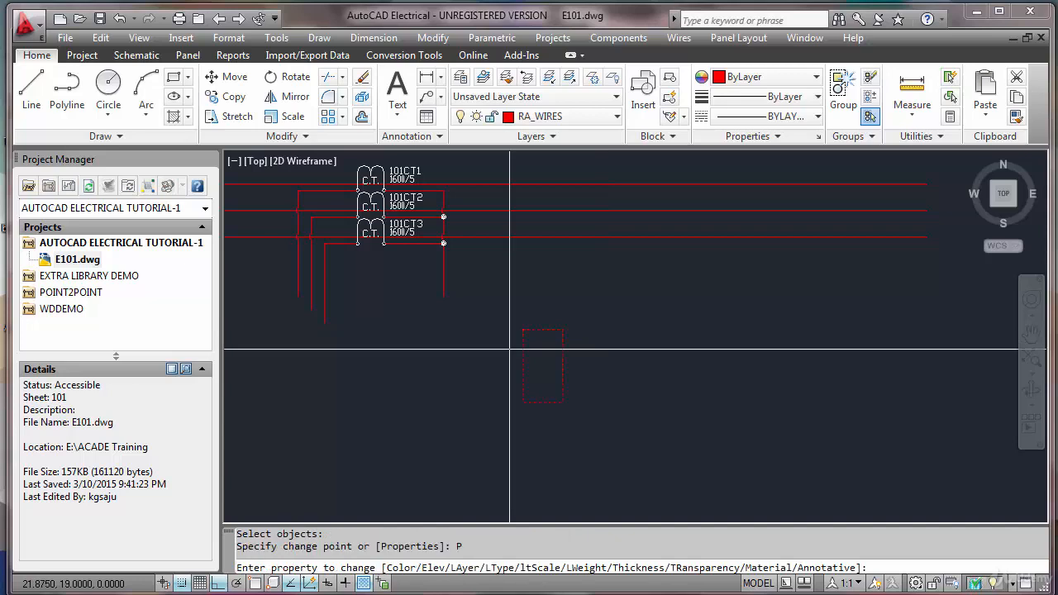
pyautogui.write('LA')
pyautogui.press('Return')
pyautogui.write('10')
pyautogui.press('Return')
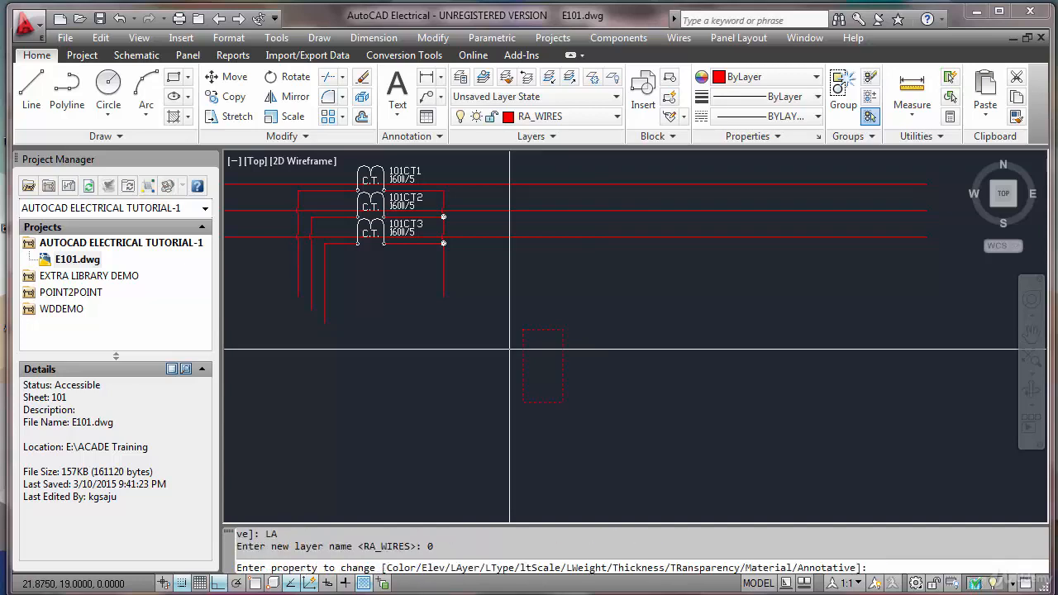
pyautogui.press('Return')
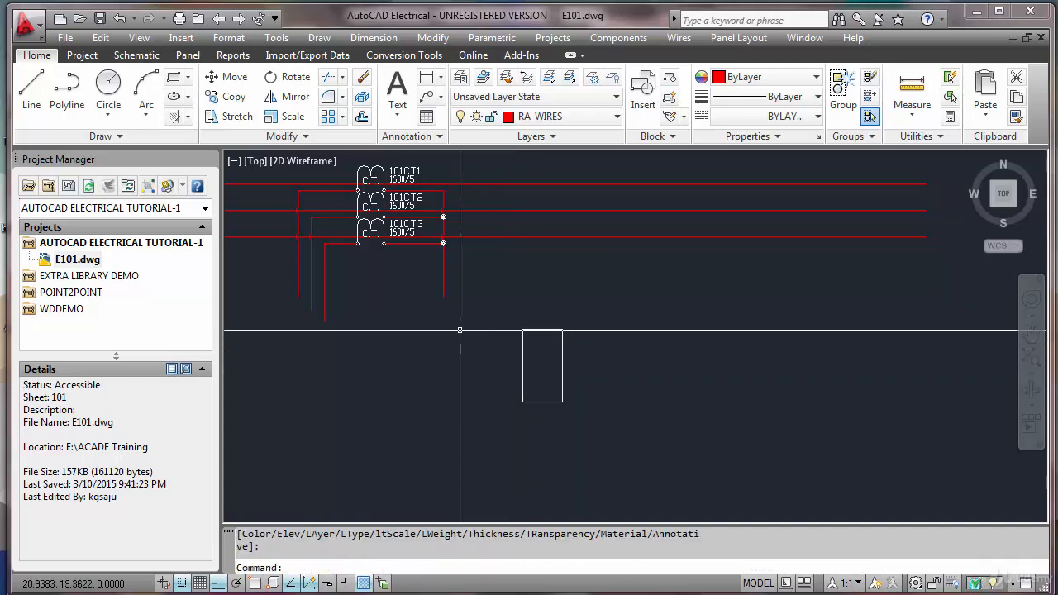
# Step: Stretch the lower end of the common right-hand vertical wire down by about 0.875 units, between the rectangle's upper and lower edges
pyautogui.write('STR')
pyautogui.press('Return')
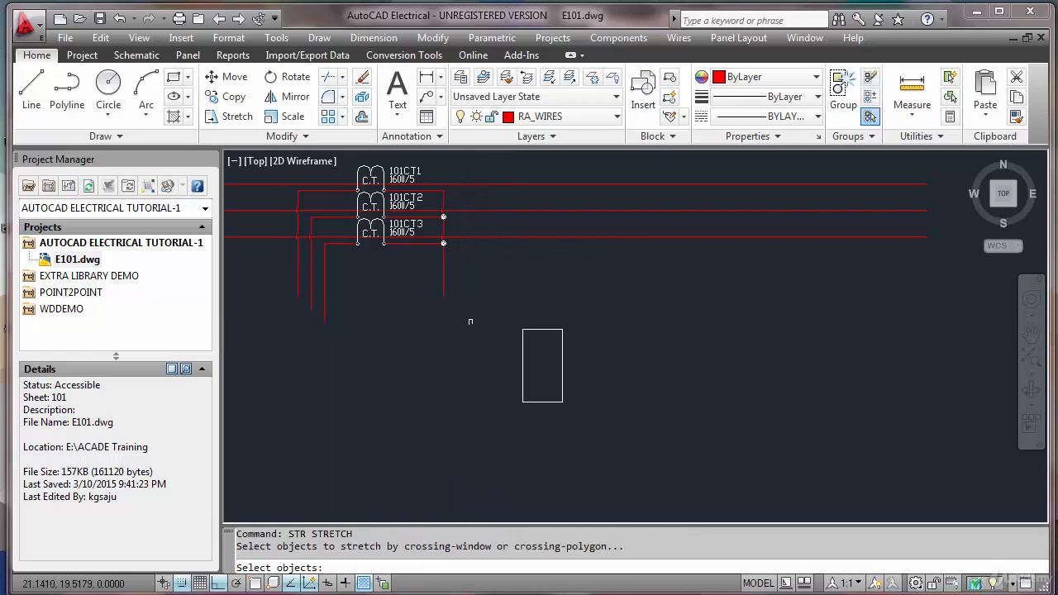
pyautogui.click(470, 317)
pyautogui.click(389, 260)
pyautogui.press('Return')
pyautogui.click(450, 295)
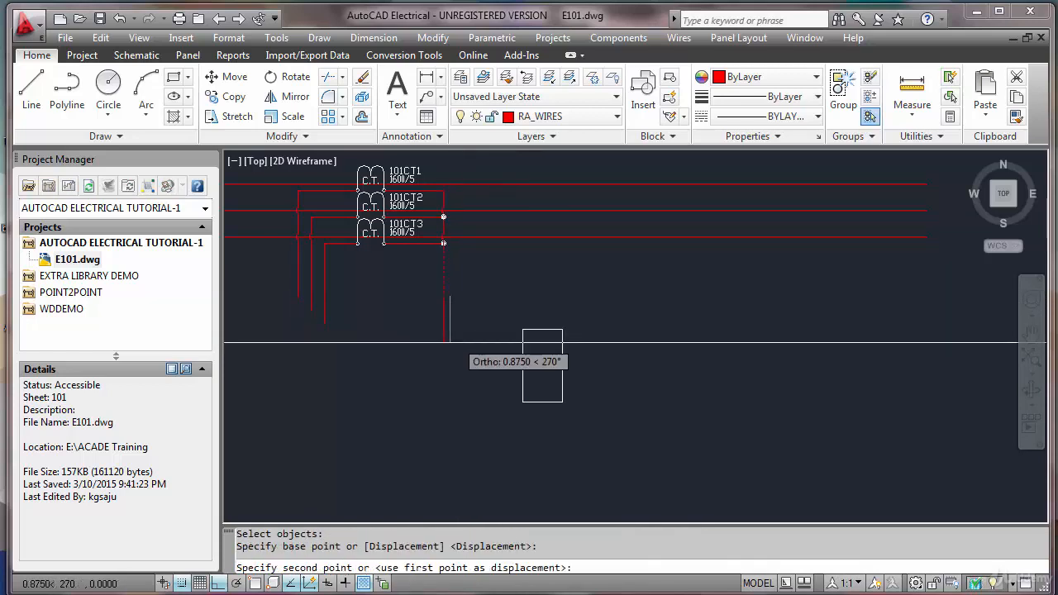
pyautogui.click(457, 342)
# Step: Stretch the lower end of 101CT3's left vertical wire down, slightly below the end of the common right-hand wire
pyautogui.press('Return')
pyautogui.click(354, 330)
pyautogui.click(311, 321)
pyautogui.press('Return')
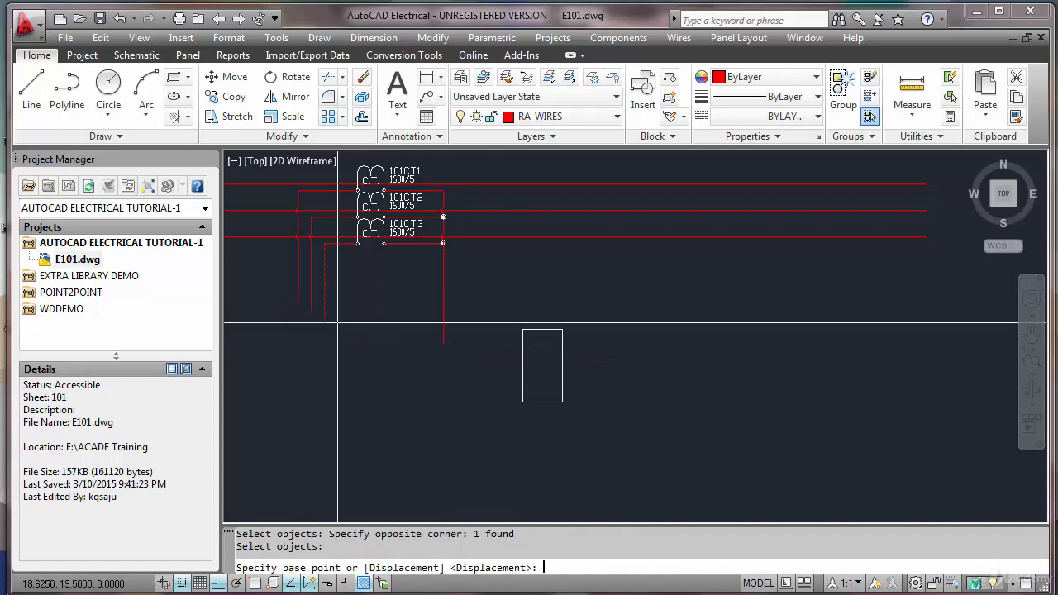
pyautogui.click(338, 323)
pyautogui.click(342, 355)
# Step: Stretch the lower end of 101CT2's left vertical wire down, slightly below the end of 101CT3's wire
pyautogui.press('Return')
pyautogui.click(317, 323)
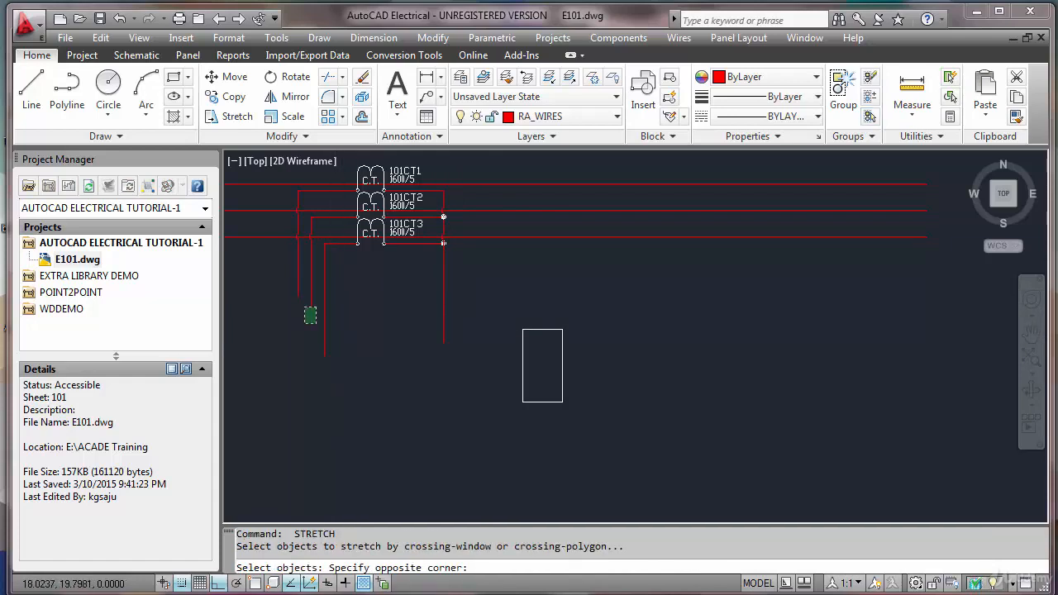
pyautogui.click(304, 307)
pyautogui.press('Return')
pyautogui.click(339, 321)
pyautogui.click(343, 364)
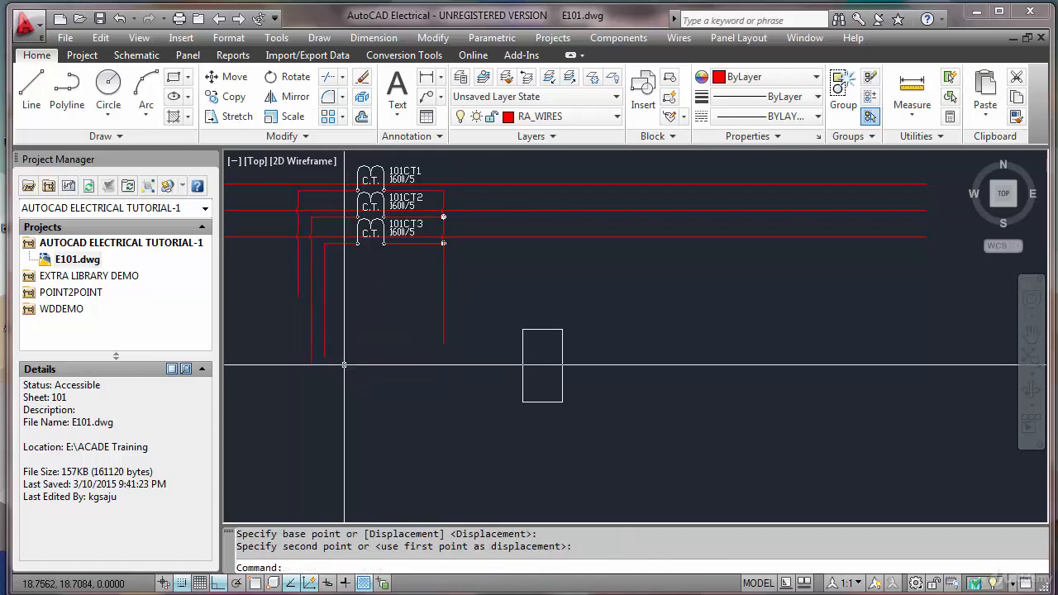
# Step: Stretch the lower end of 101CT1's left vertical wire down by about 1.5 units, below the end of 101CT2's wire
pyautogui.press('Return')
pyautogui.click(339, 305)
pyautogui.click(300, 291)
pyautogui.press('Return')
pyautogui.click(343, 296)
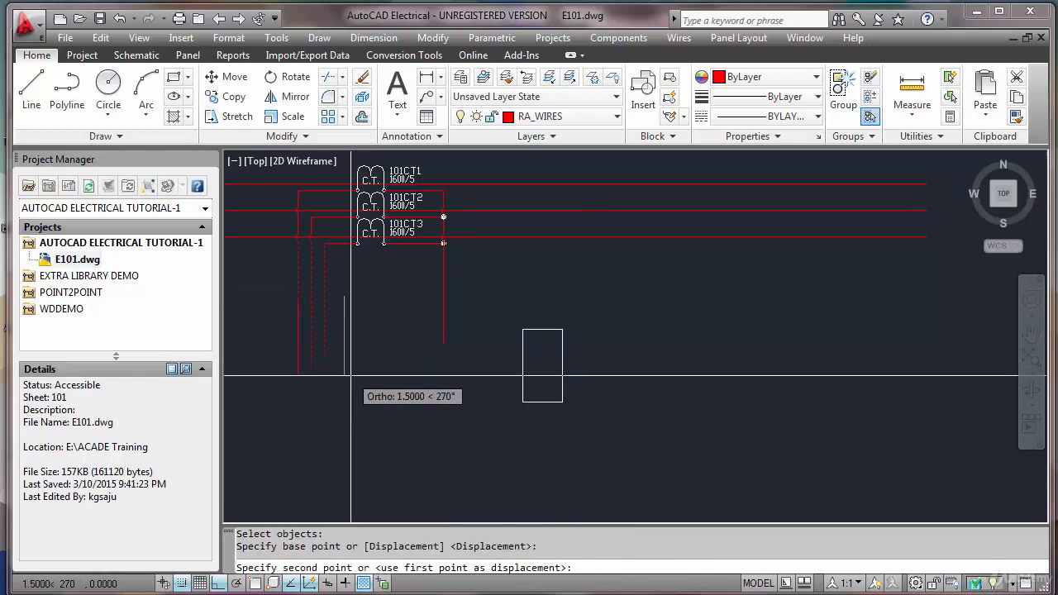
pyautogui.press('Escape')
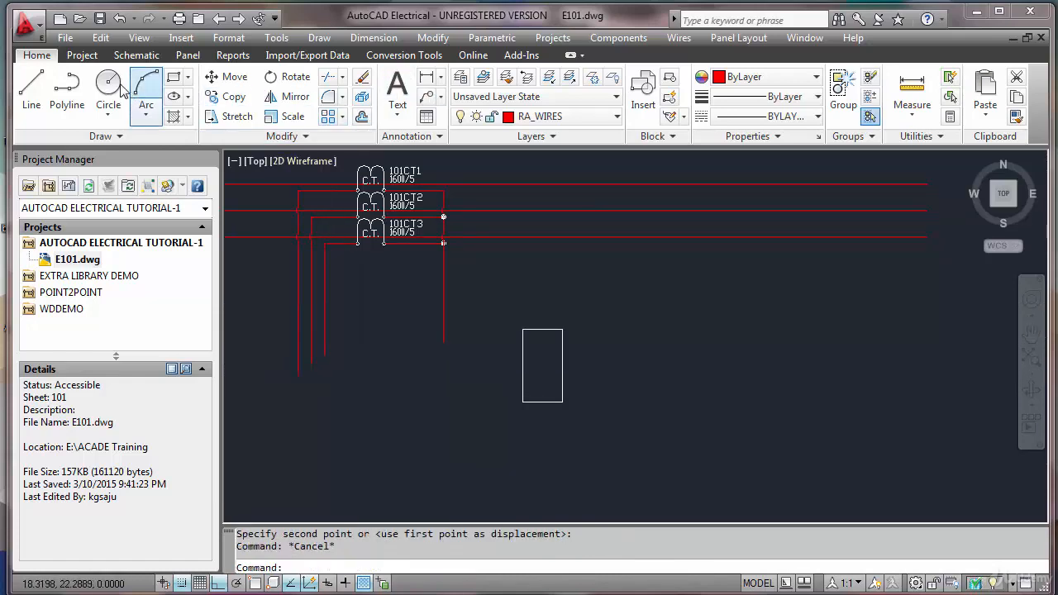
# Step: Wire the lower ends of the common right-hand wire and 101CT3's left wire straight across to the rectangle's left edge
pyautogui.click(136, 54)
pyautogui.click(415, 91)
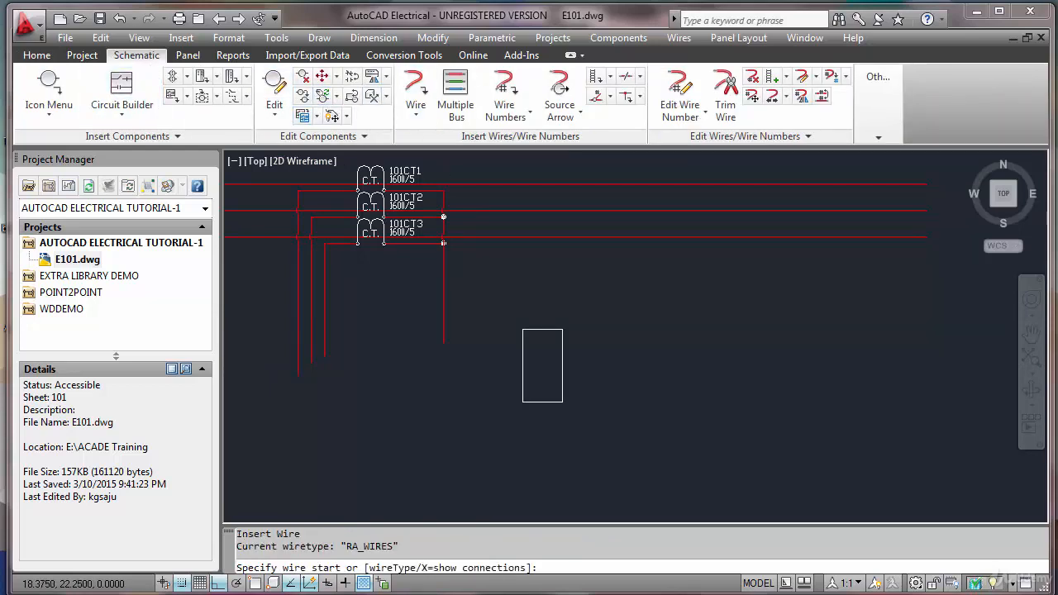
pyautogui.click(444, 341)
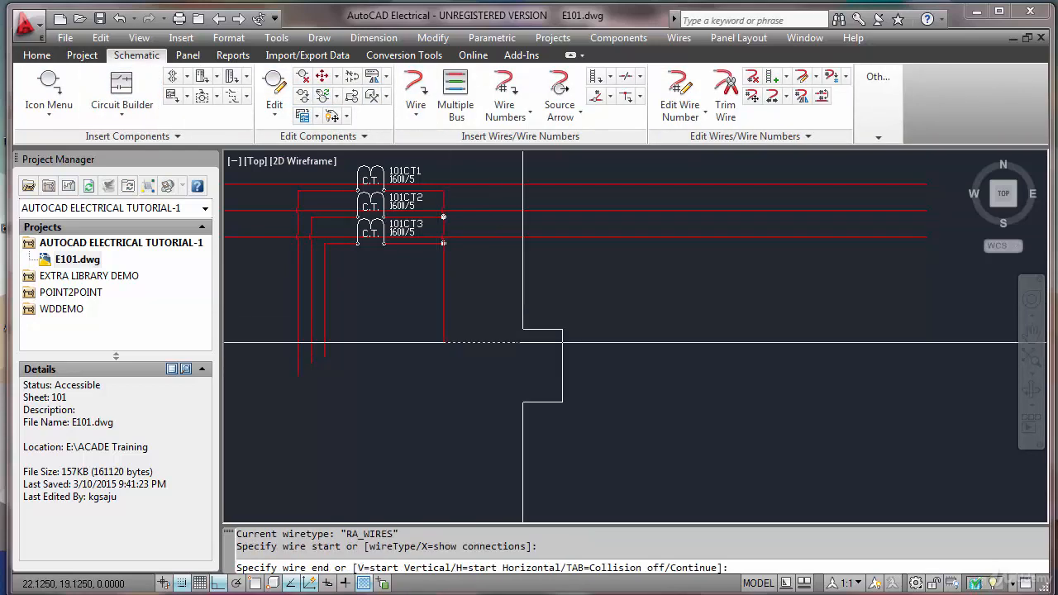
pyautogui.click(522, 342)
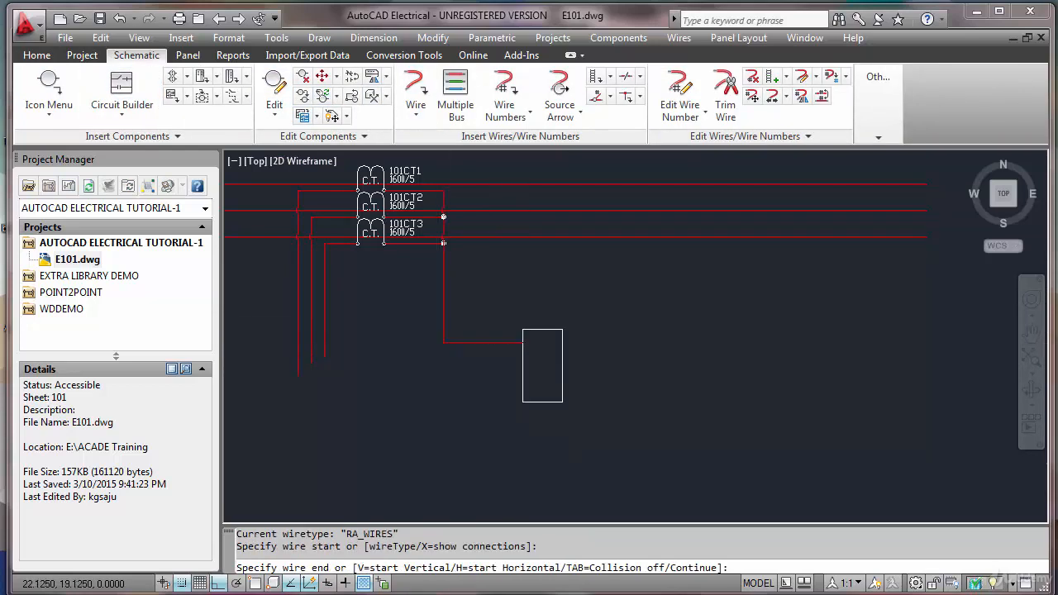
pyautogui.click(327, 356)
pyautogui.click(522, 355)
pyautogui.press('Escape')
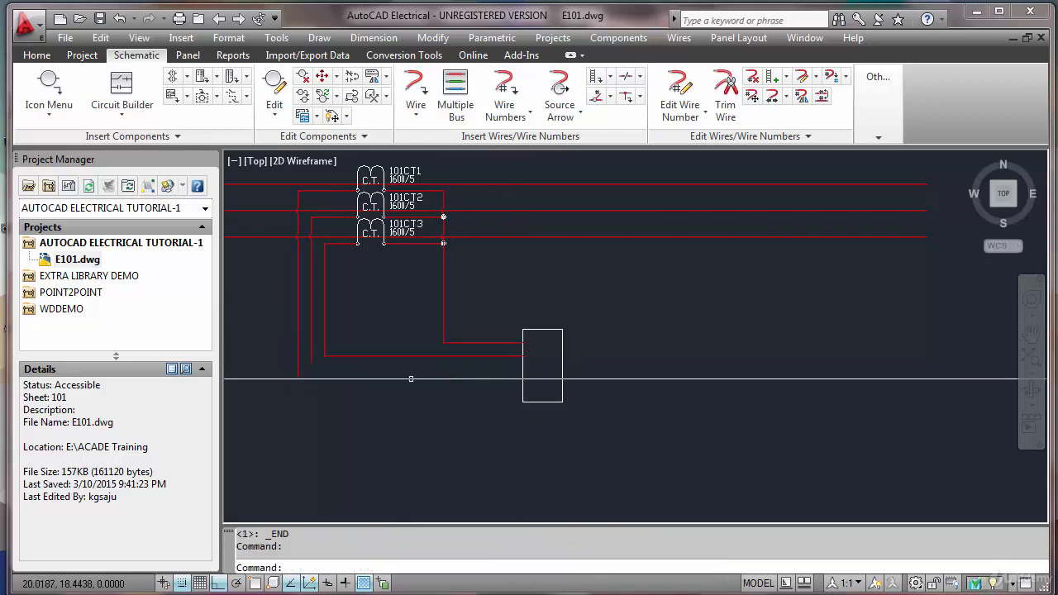
# Step: Wire the lower ends of 101CT2's and 101CT1's left wires straight across to the rectangle's left edge
pyautogui.press('Return')
pyautogui.click(312, 363)
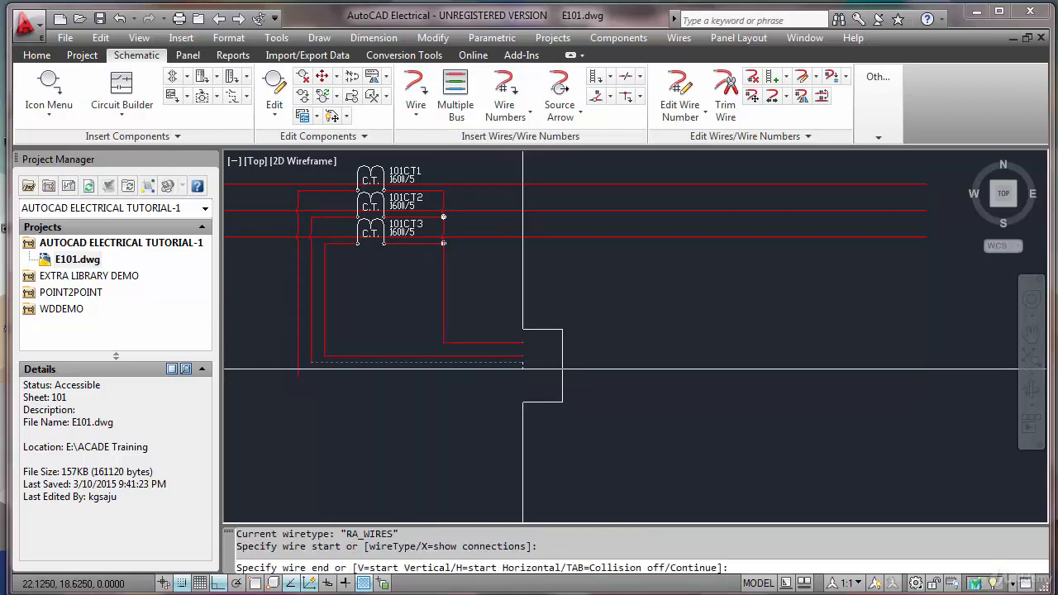
pyautogui.click(523, 362)
pyautogui.press('Escape')
pyautogui.press('Return')
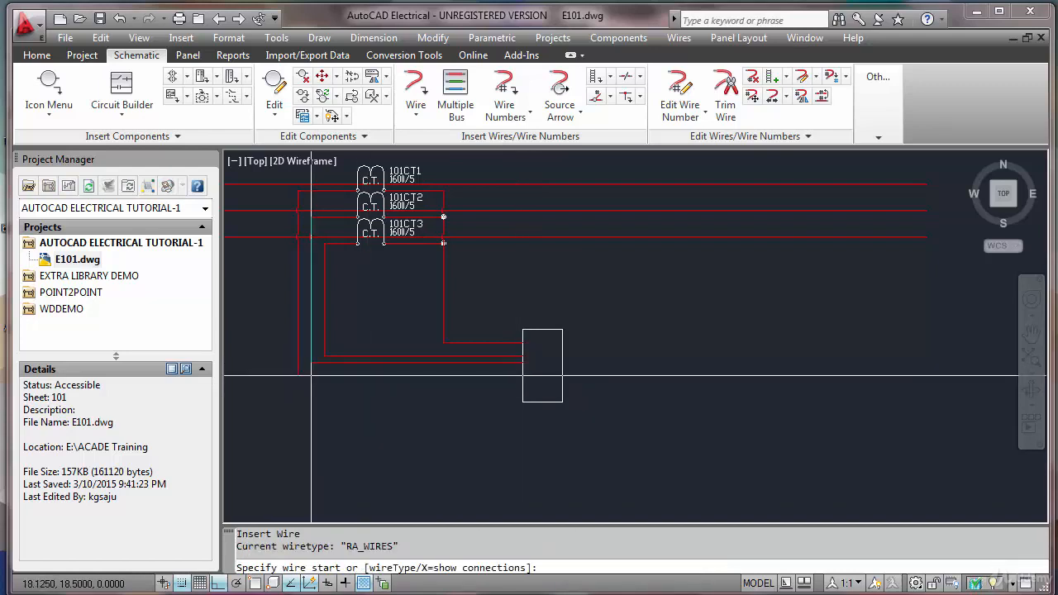
pyautogui.click(298, 375)
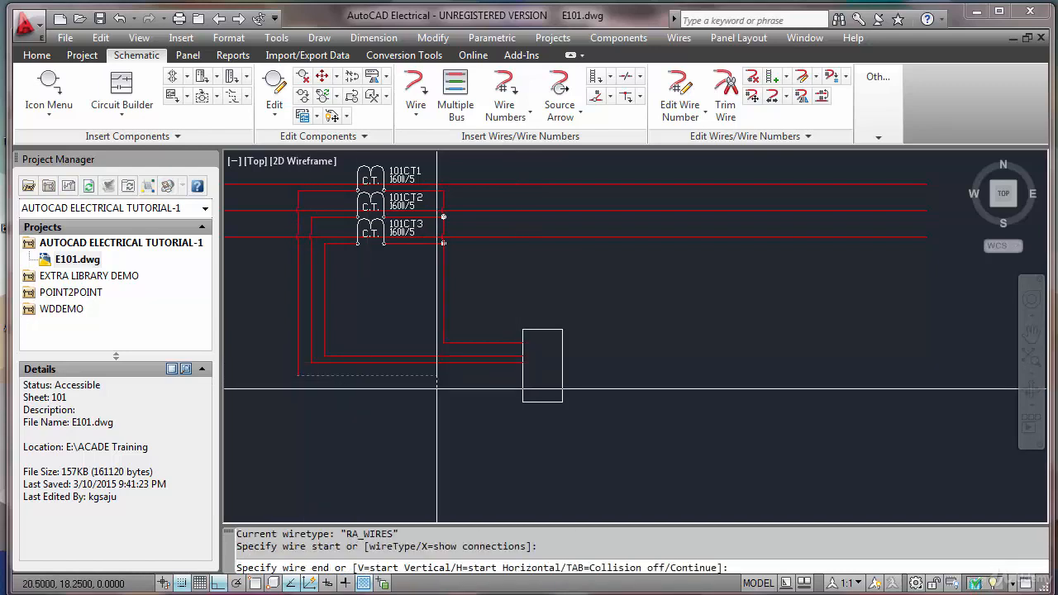
pyautogui.click(522, 375)
pyautogui.press('Escape')
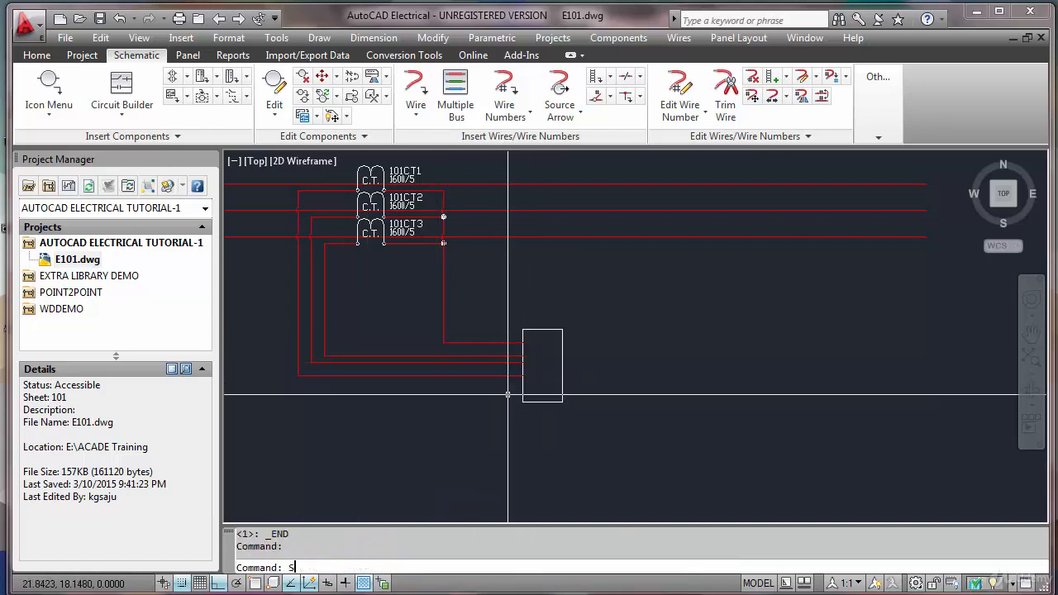
# Step: Stretch the two lowest horizontal wires slightly downward so the four wires entering the rectangle are evenly spaced
pyautogui.write('STRETCH')
pyautogui.press('Return')
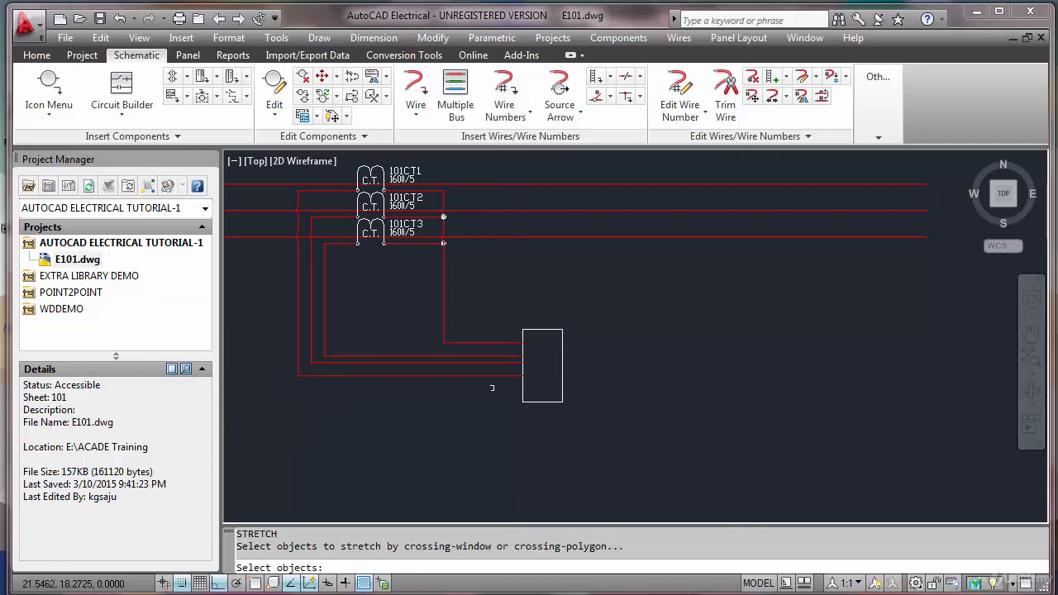
pyautogui.scroll(3, 428, 408)
pyautogui.scroll(-2, 709, 422)
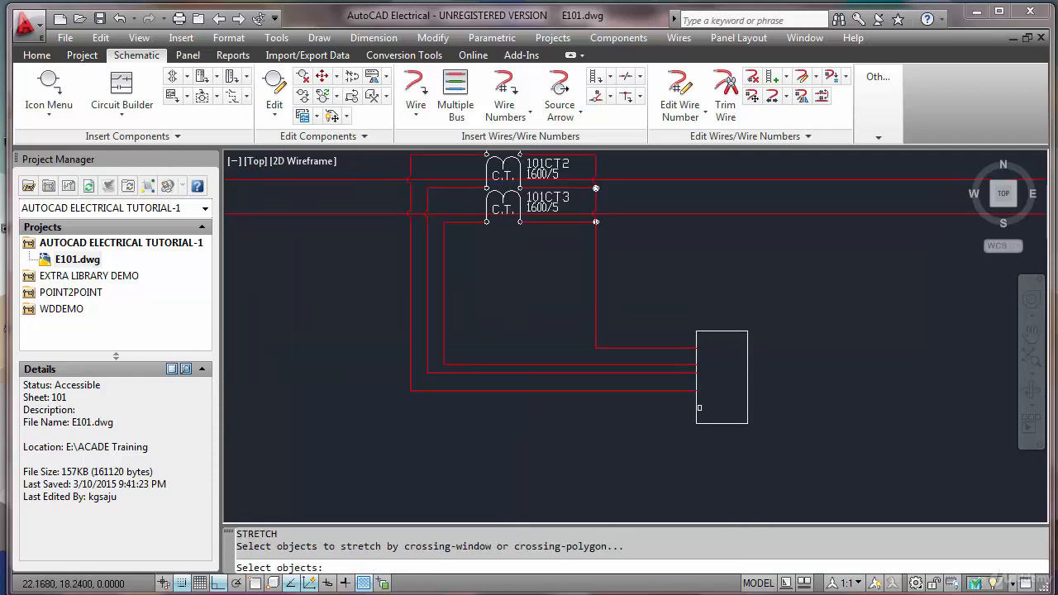
pyautogui.click(715, 411)
pyautogui.click(377, 371)
pyautogui.press('Return')
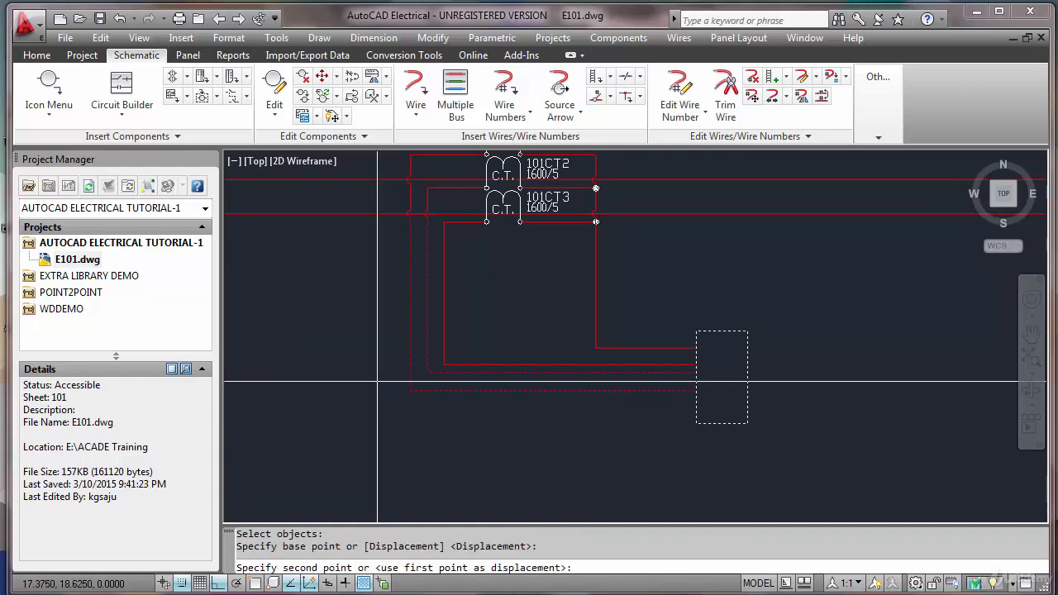
pyautogui.click(378, 376)
pyautogui.click(377, 389)
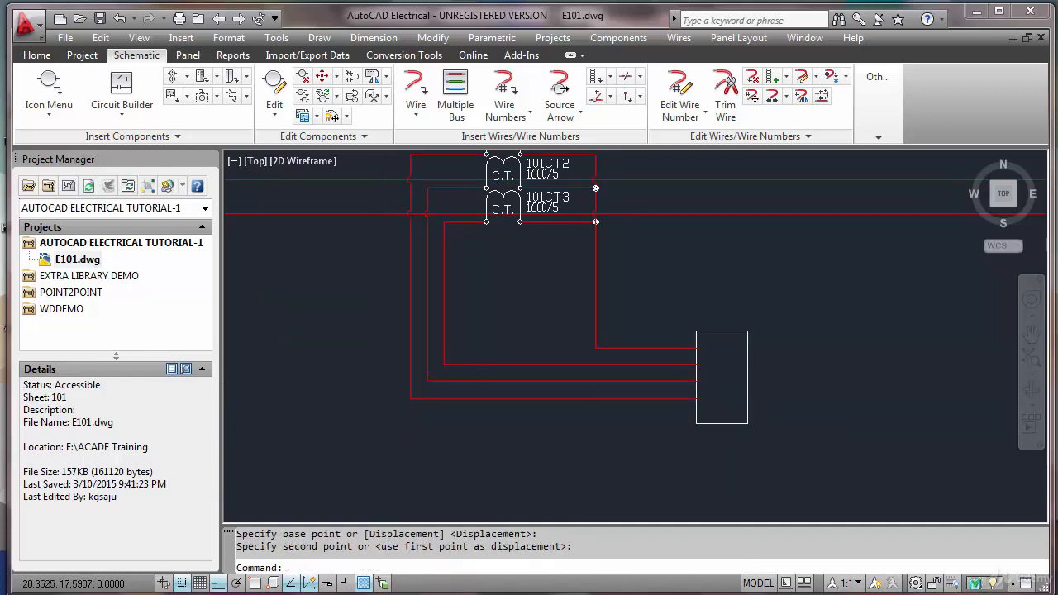
# Step: Stretch the meter rectangle's bottom edge slightly upward so its gap below the lowest wire matches the gap above the highest wire
pyautogui.press('Return')
pyautogui.click(794, 439)
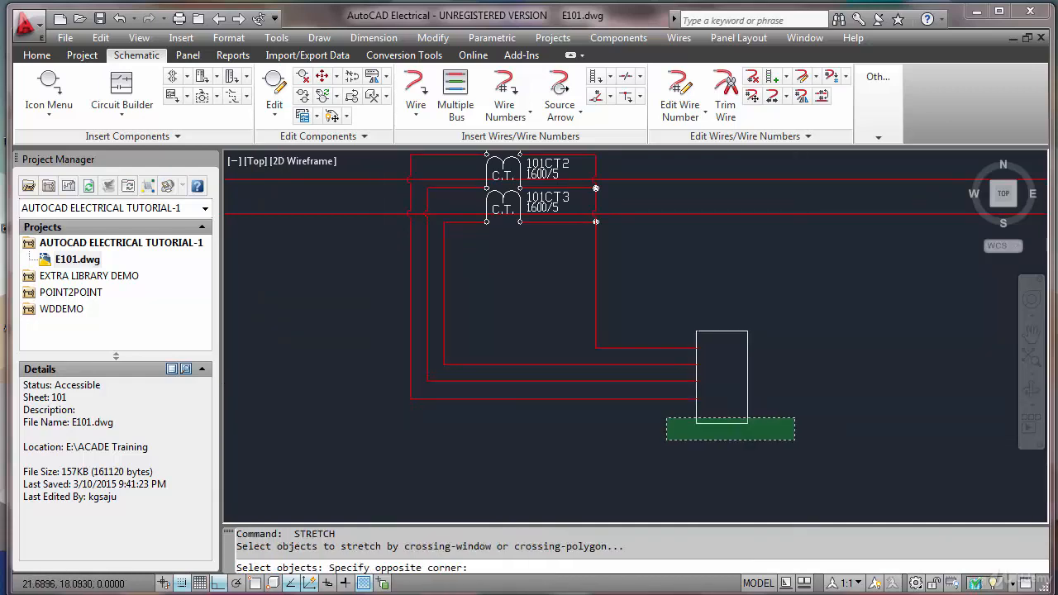
pyautogui.click(666, 416)
pyautogui.press('Return')
pyautogui.click(656, 449)
pyautogui.click(655, 441)
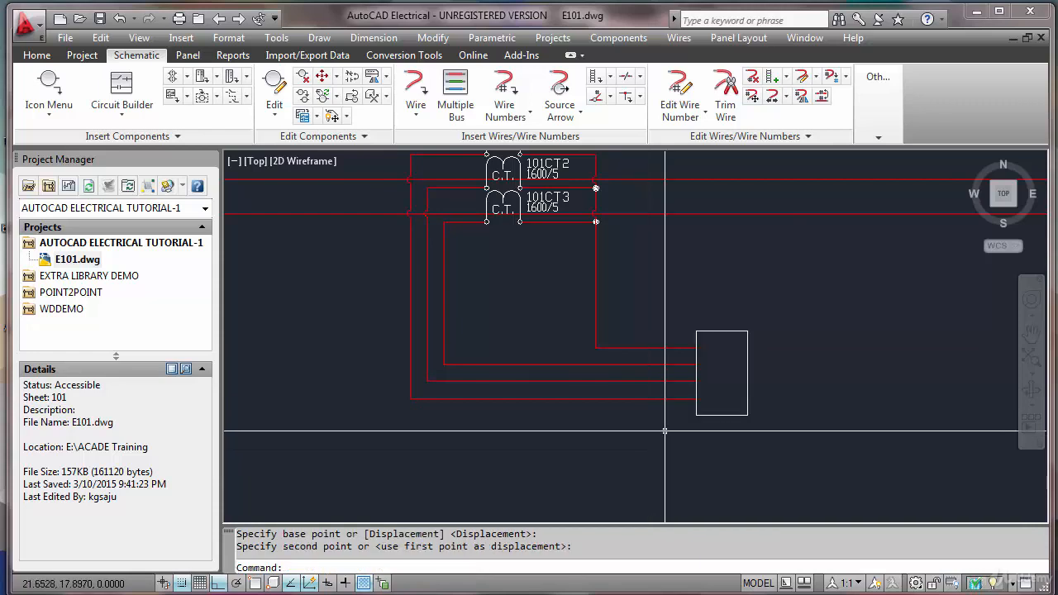
pyautogui.scroll(-2, 586, 430)
pyautogui.scroll(2, 657, 376)
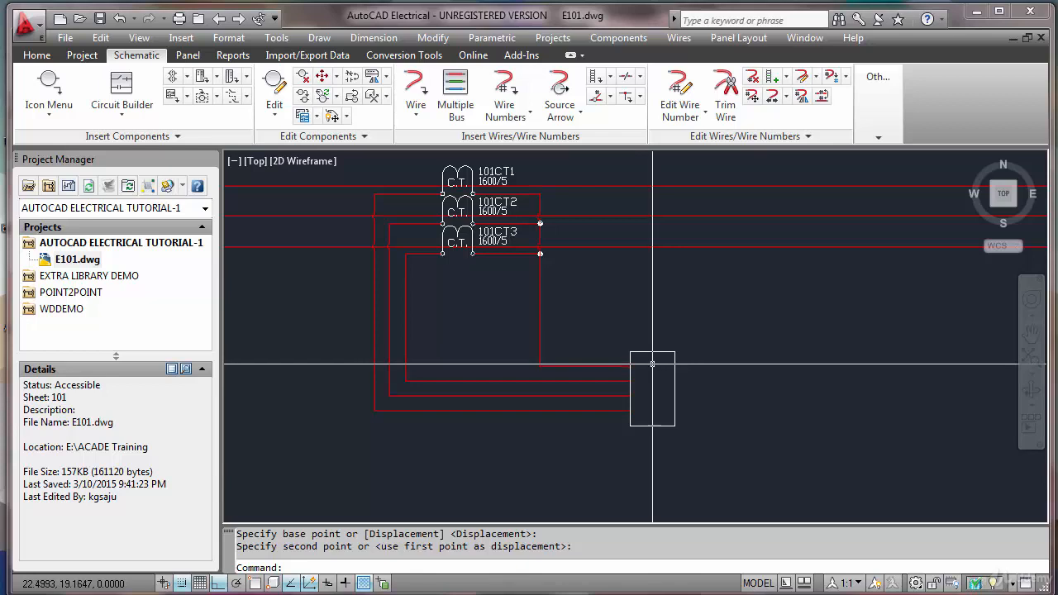
pyautogui.scroll(2, 654, 364)
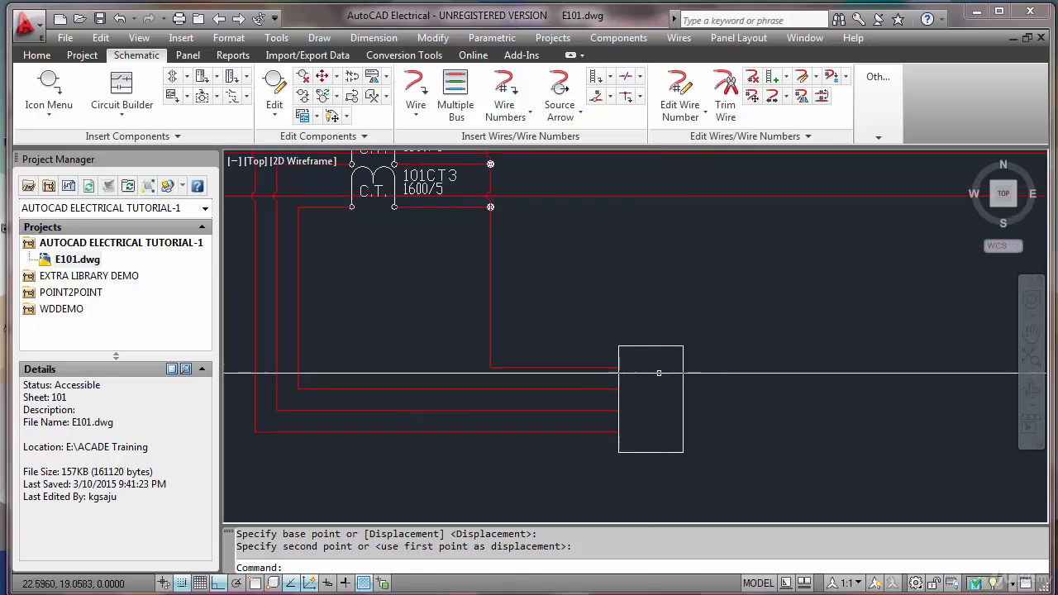
pyautogui.click(876, 143)
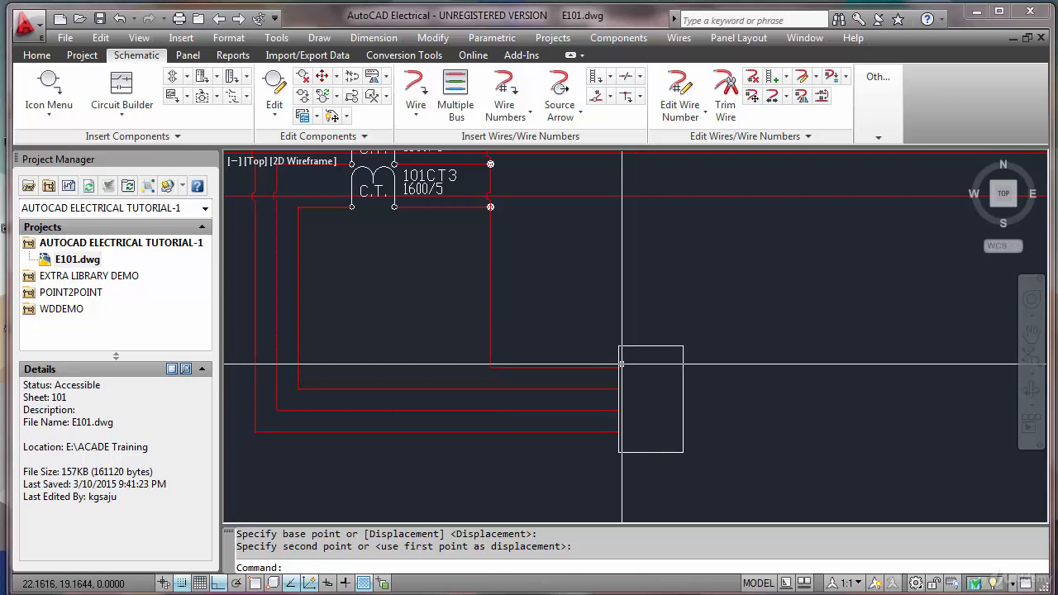
pyautogui.click(47, 87)
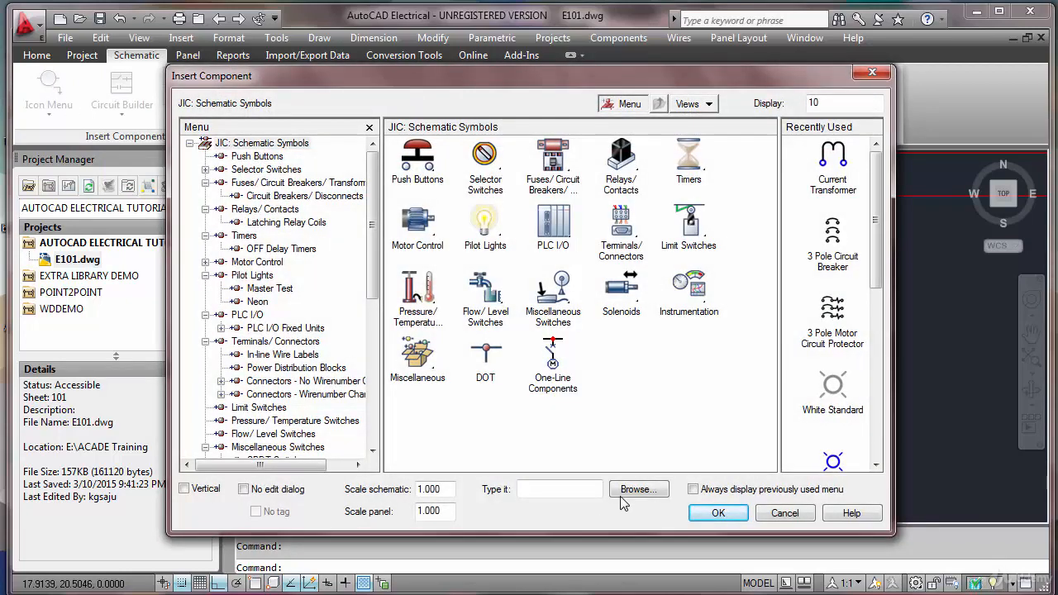
pyautogui.click(635, 489)
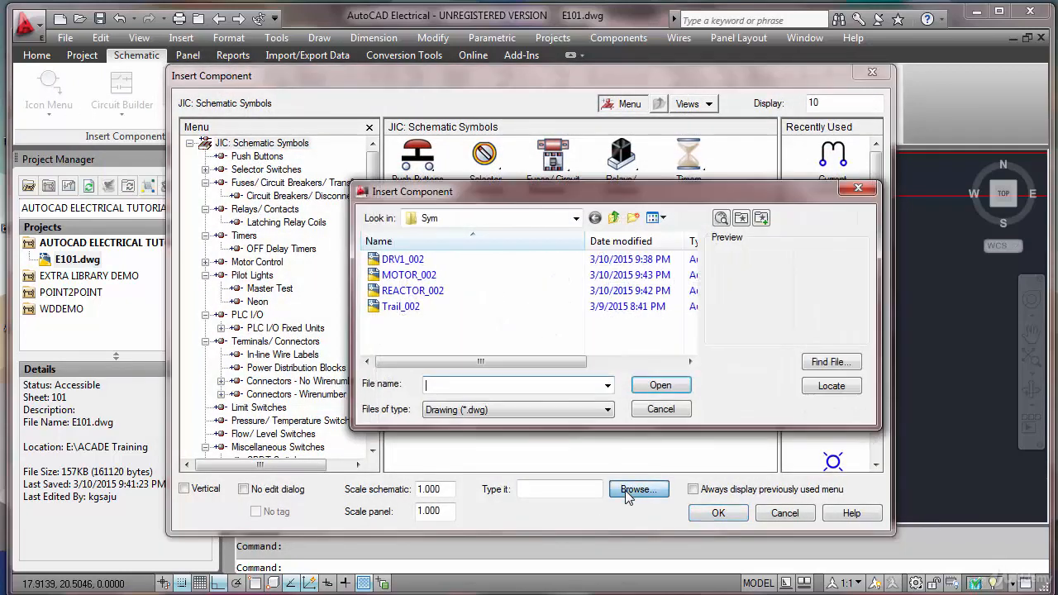
pyautogui.click(660, 409)
pyautogui.click(781, 513)
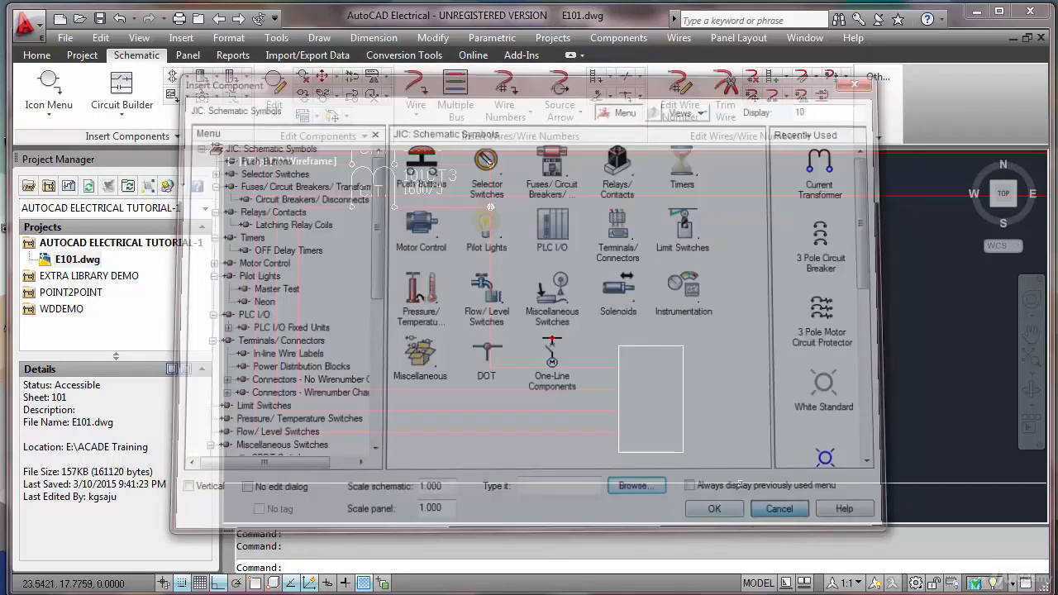
# Step: Draw two horizontal wires about 2.1 units long from the rectangle's right edge, level with its highest and lowest incoming wires
pyautogui.scroll(-2, 595, 398)
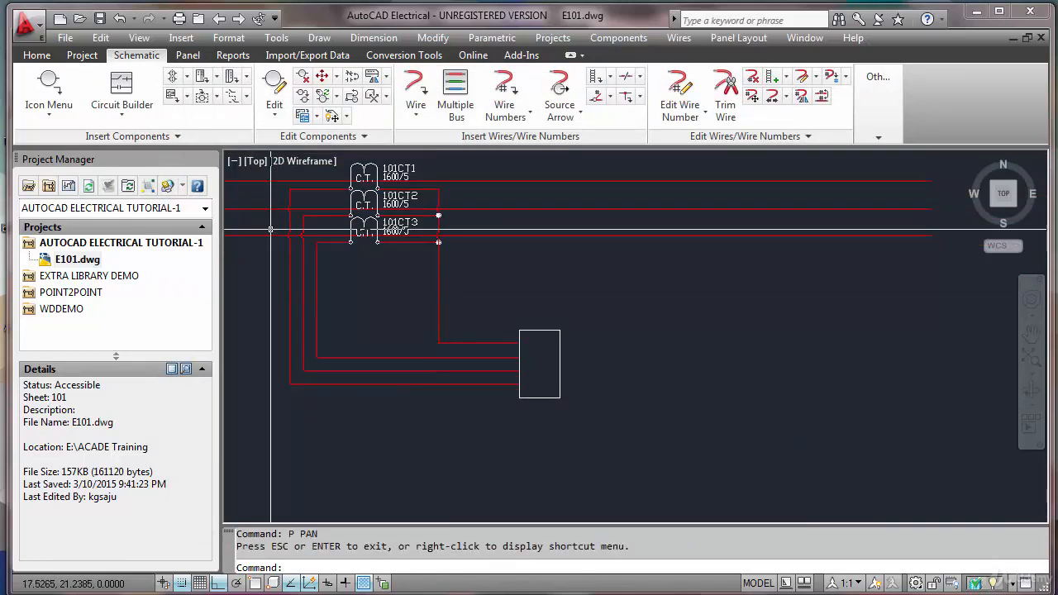
pyautogui.click(415, 91)
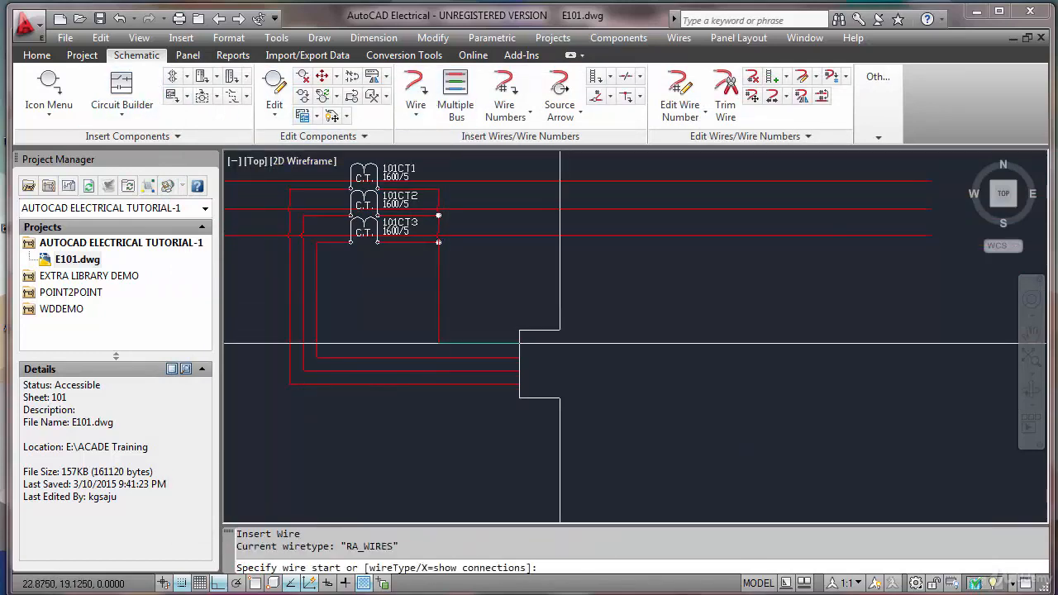
pyautogui.click(560, 343)
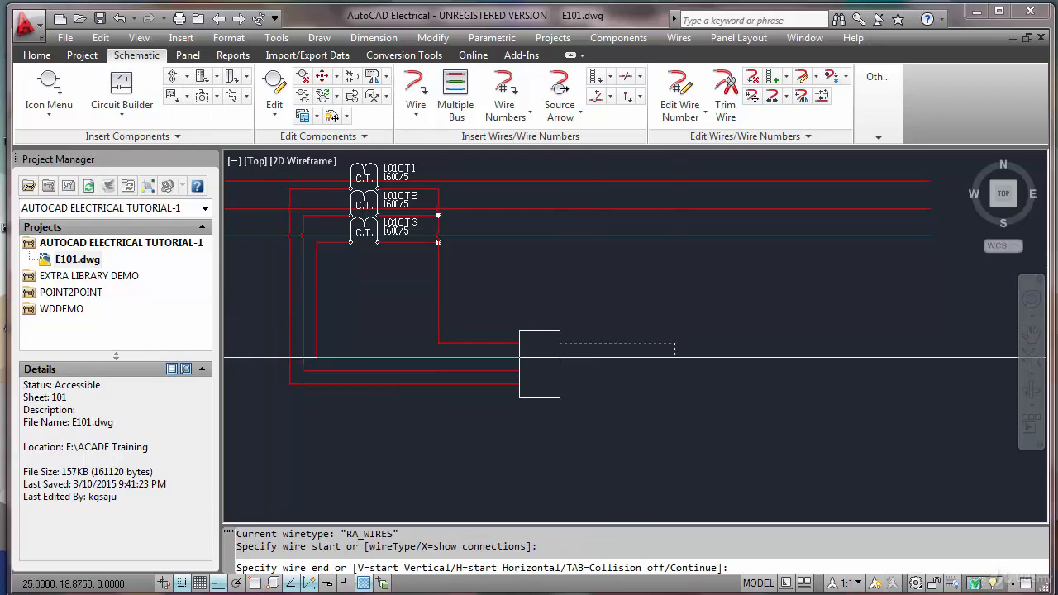
pyautogui.click(675, 342)
pyautogui.click(560, 384)
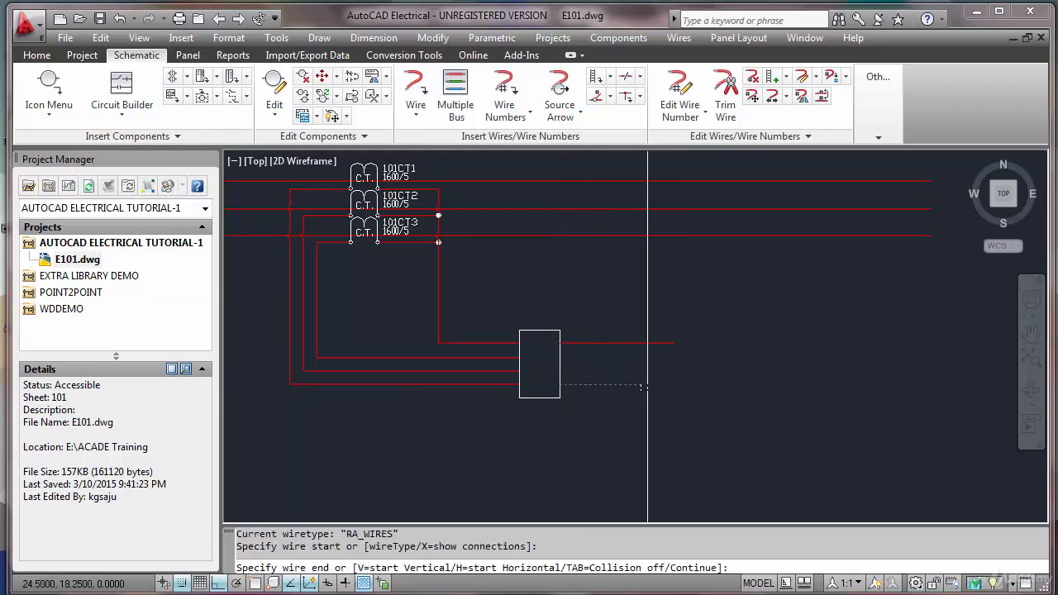
pyautogui.click(675, 383)
pyautogui.press('Return')
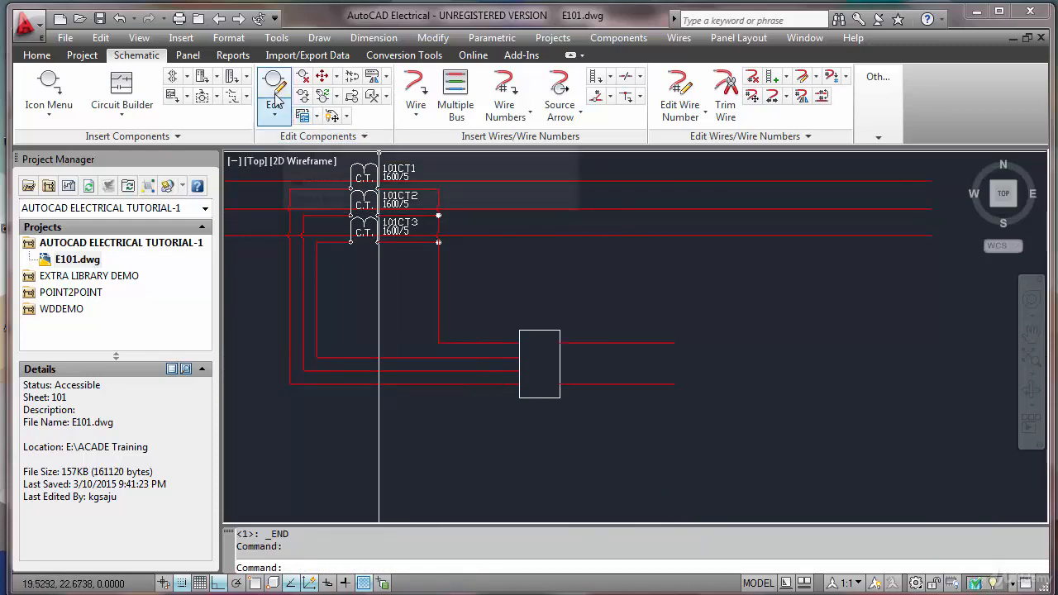
# Step: Draw a rectangle 0.5 wide by 1.25 high at the right ends of the two new wires, level with the meter rectangle
pyautogui.click(38, 58)
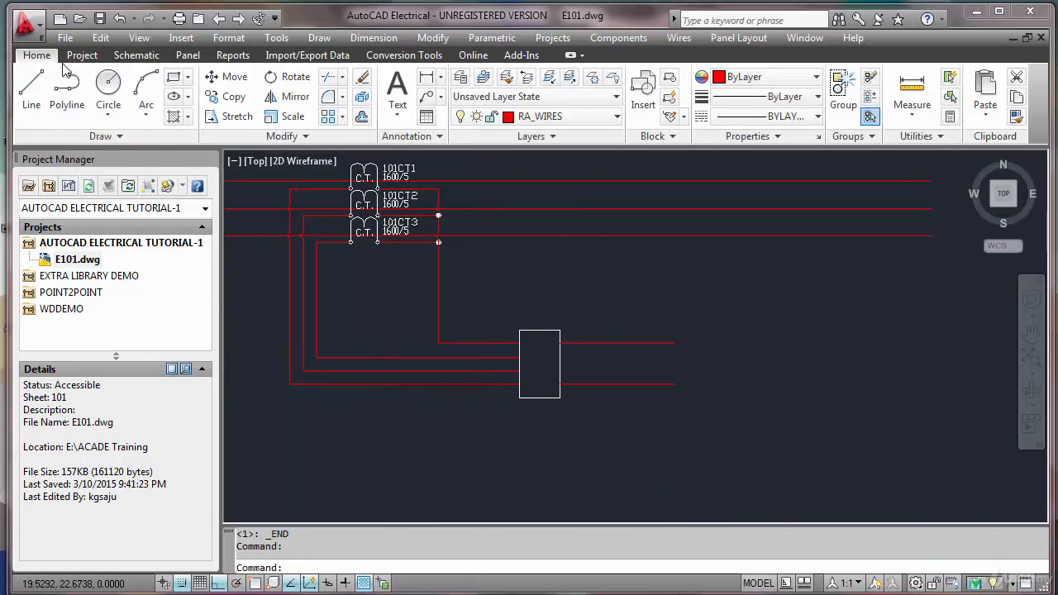
pyautogui.click(178, 78)
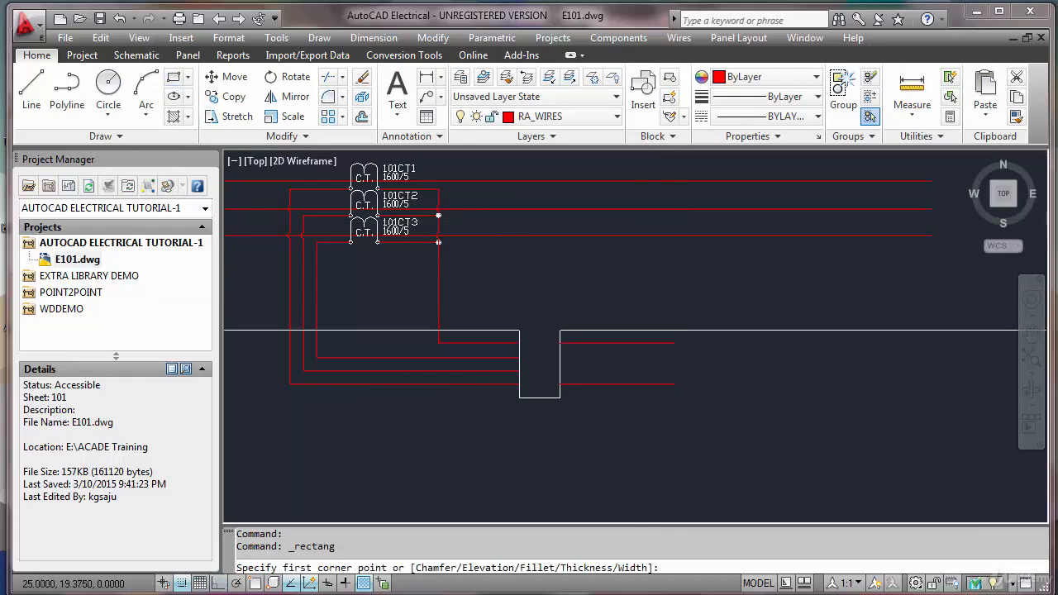
pyautogui.click(676, 331)
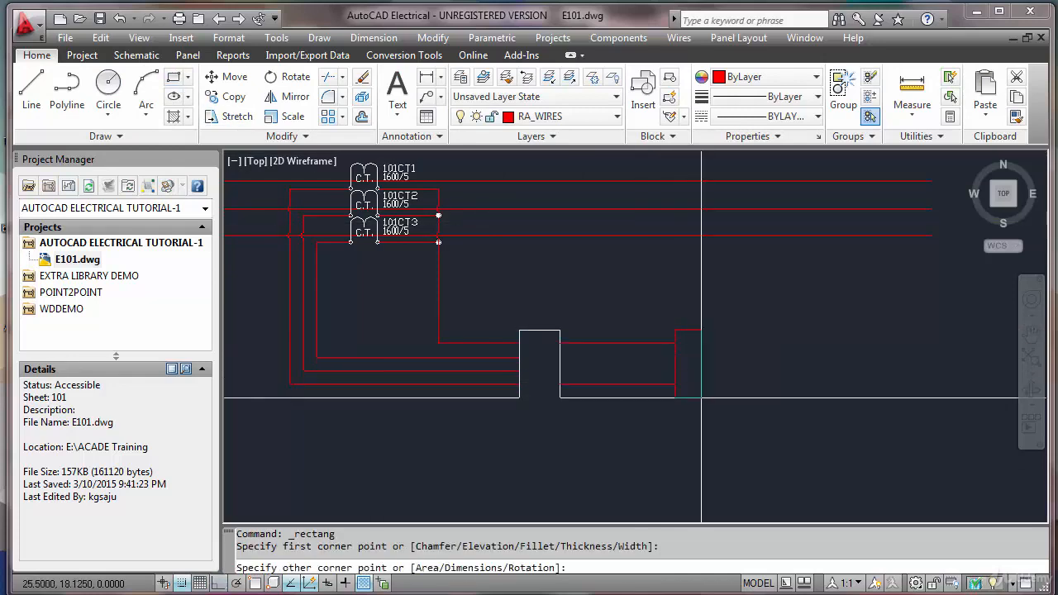
pyautogui.click(701, 398)
pyautogui.press('Escape')
# Step: Match the new narrow rectangle's properties to those of the white meter rectangle
pyautogui.write('M')
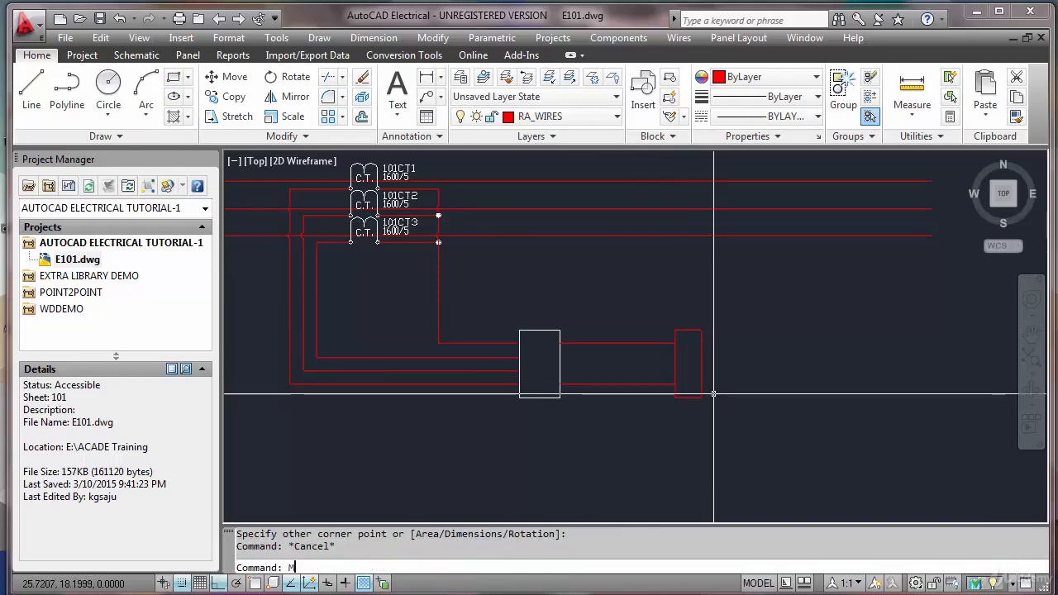
pyautogui.write('A')
pyautogui.press('Return')
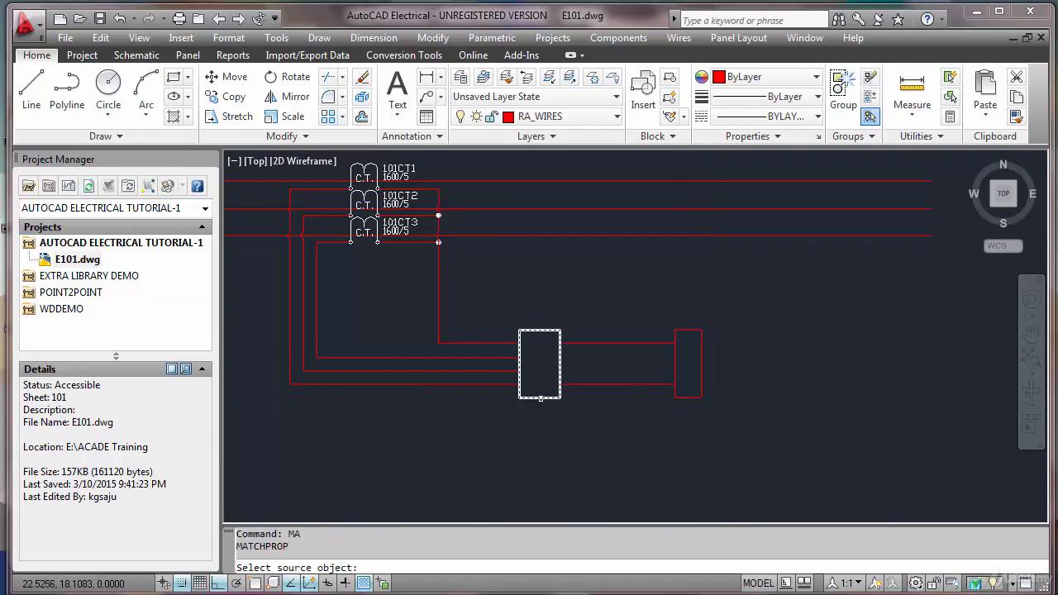
pyautogui.click(540, 398)
pyautogui.click(694, 409)
pyautogui.press('Escape')
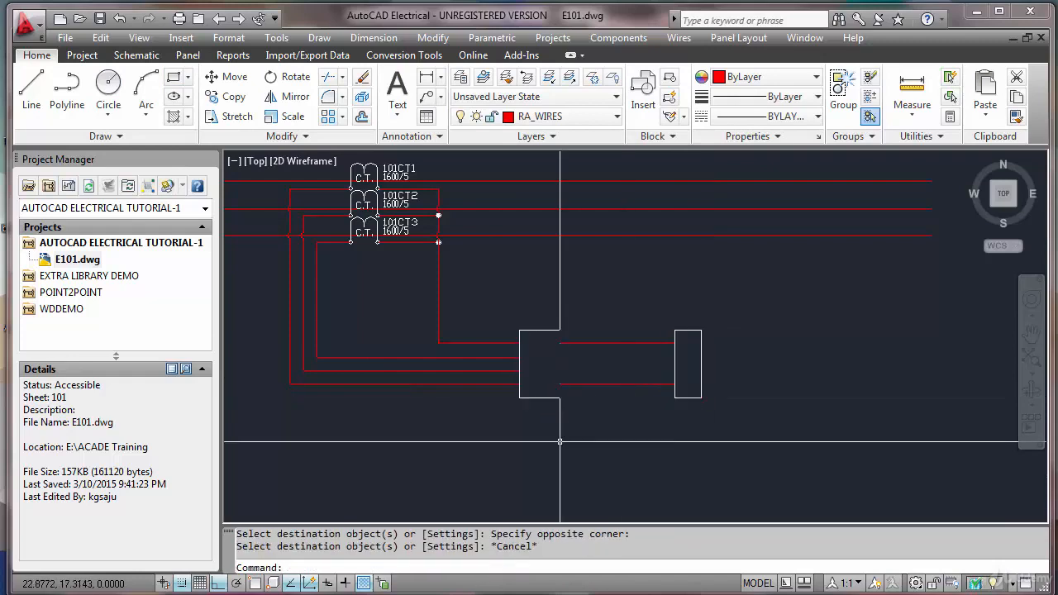
# Step: Add the middle-justified single-line text KWH centred below the meter rectangle, with height 0.125 and rotation 0
pyautogui.write('DT')
pyautogui.press('Return')
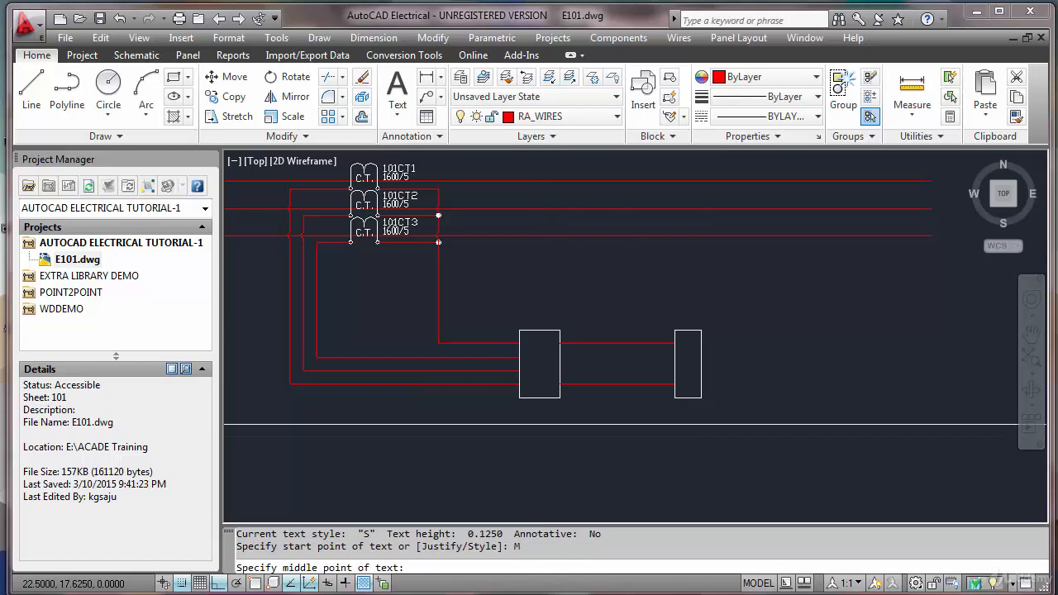
pyautogui.click(539, 424)
pyautogui.press('Return')
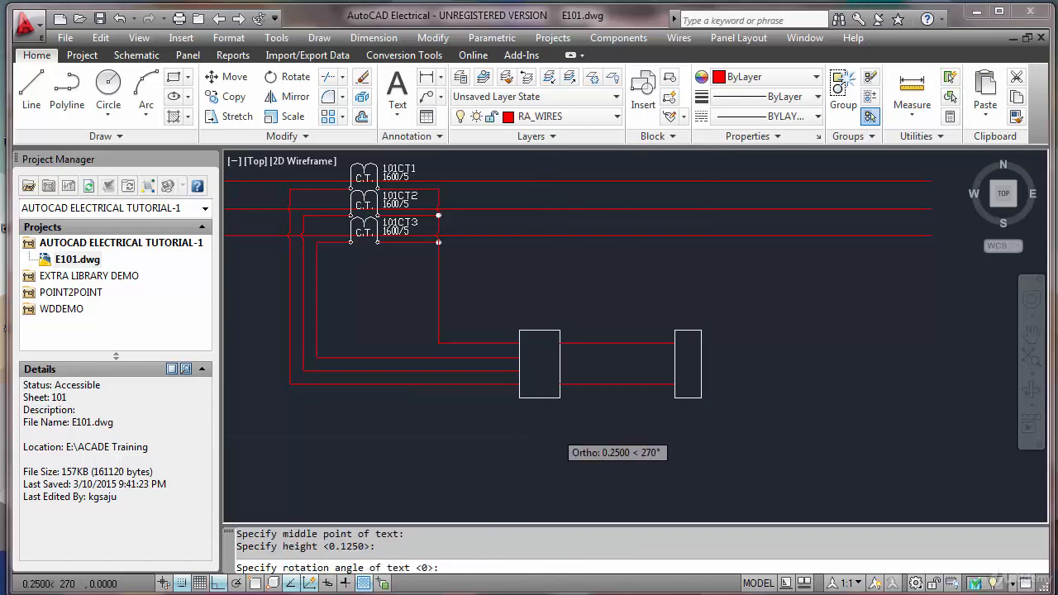
pyautogui.press('Return')
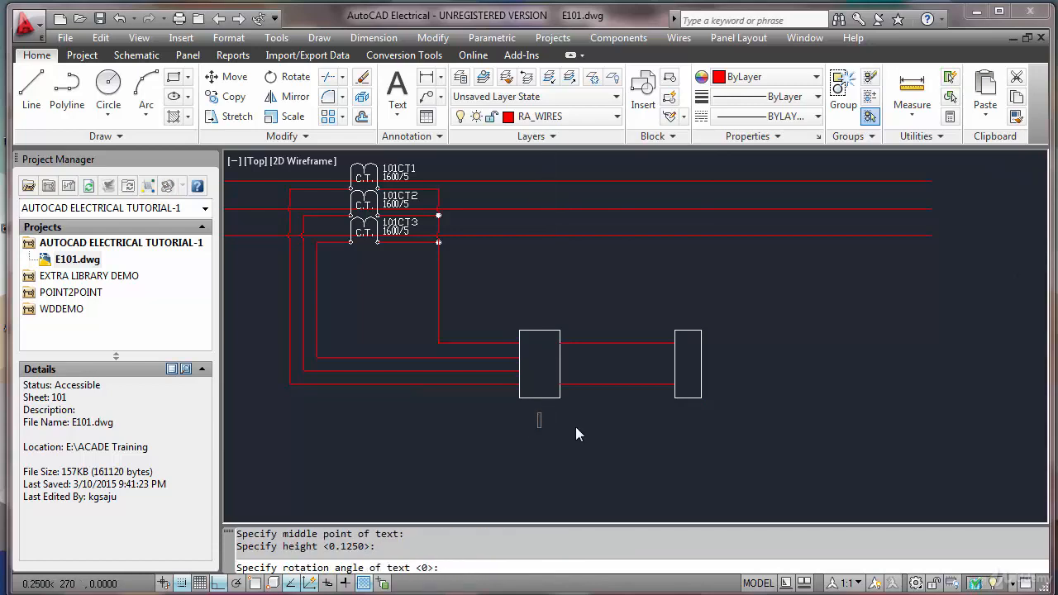
pyautogui.write('KWH')
pyautogui.press('Return')
pyautogui.press('Return')
# Step: Match the KWH text's properties to those of the white meter rectangle
pyautogui.write('ma')
pyautogui.press('Return')
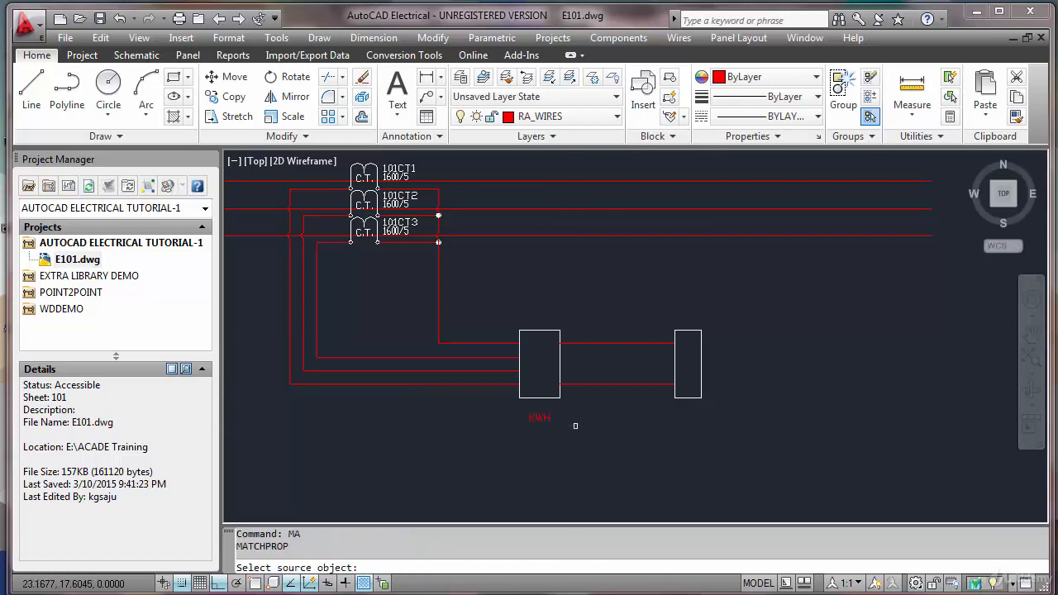
pyautogui.scroll(2, 530, 395)
pyautogui.click(531, 397)
pyautogui.click(557, 408)
pyautogui.click(524, 448)
pyautogui.press('Escape')
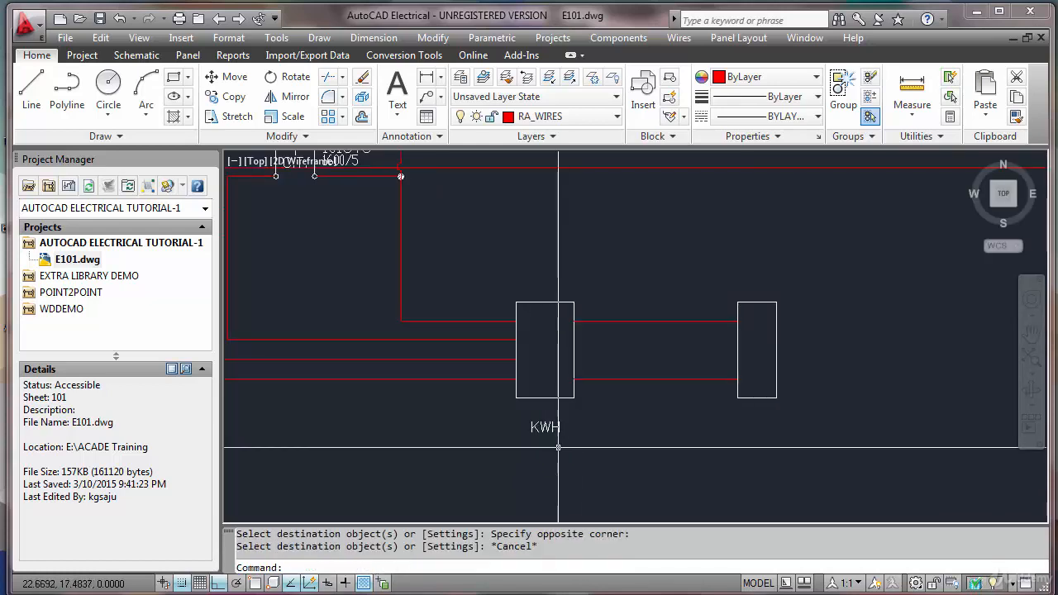
# Step: Move the KWH text straight up by about 0.25 units, close beneath the meter rectangle
pyautogui.write('M')
pyautogui.press('space')
pyautogui.click(560, 431)
pyautogui.click(496, 435)
pyautogui.press('Return')
pyautogui.click(588, 485)
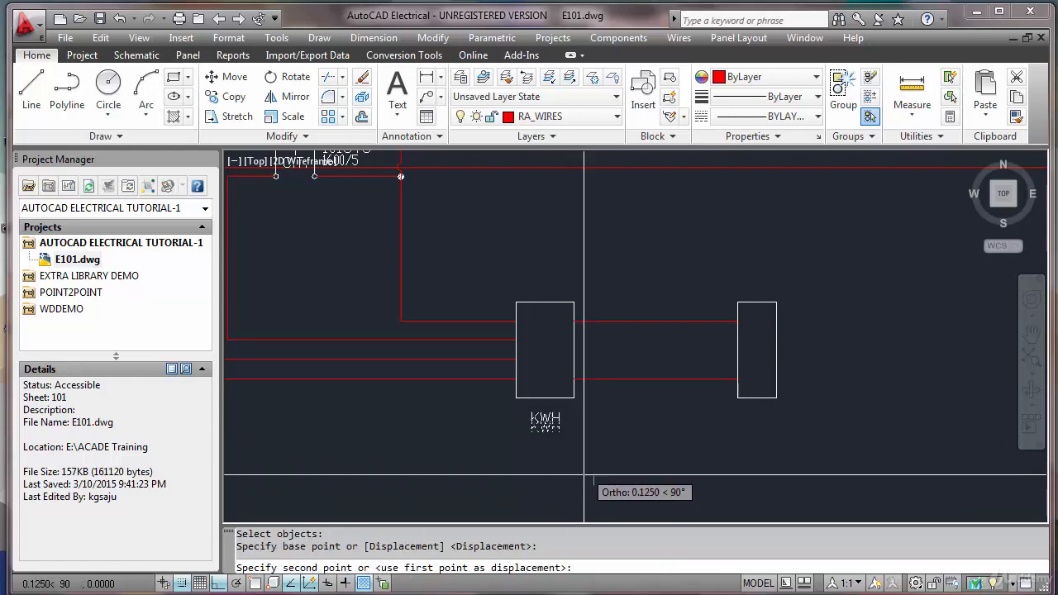
pyautogui.click(584, 465)
# Step: Try moving the KWH text 2.75 units right, beneath the narrow rectangle, and undo the move
pyautogui.press('space')
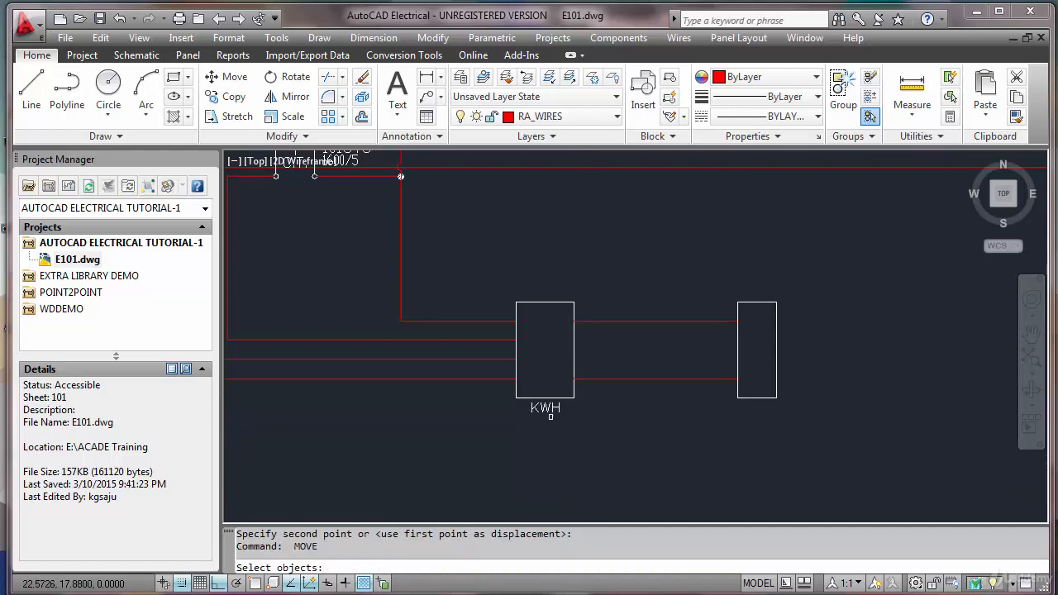
pyautogui.click(545, 406)
pyautogui.press('Return')
pyautogui.click(516, 456)
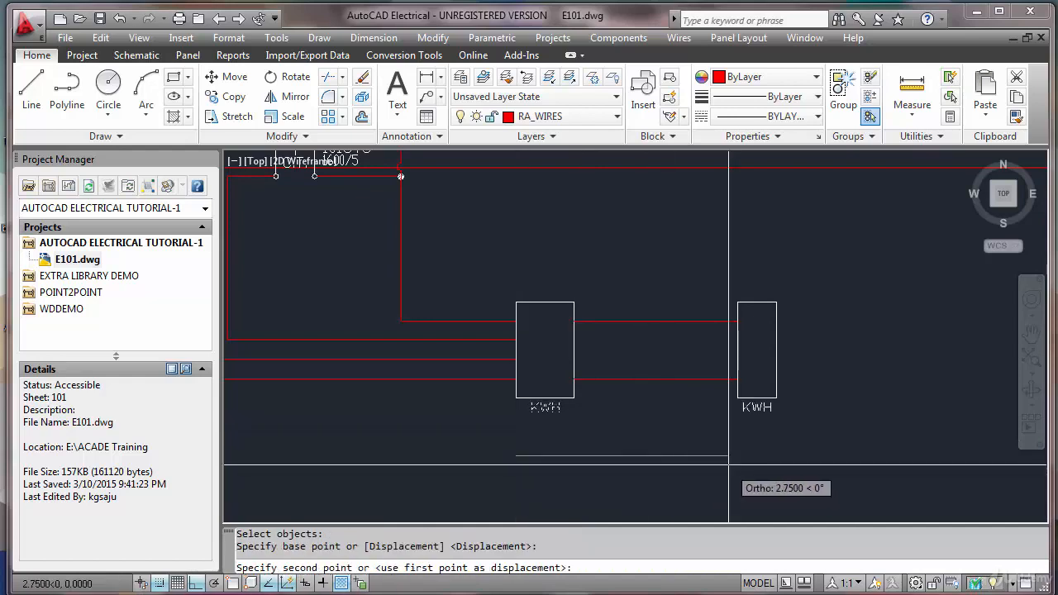
pyautogui.click(727, 465)
pyautogui.press('Escape')
pyautogui.write('D')
pyautogui.press('Escape')
pyautogui.press('Escape')
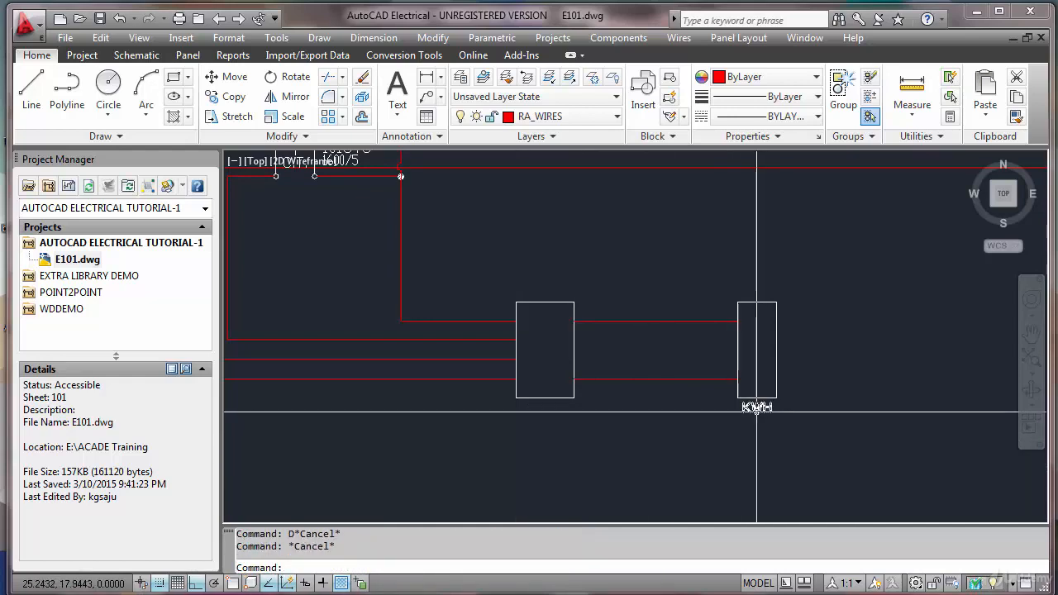
pyautogui.hotkey('ctrl', 'z')
# Step: Copy the KWH text 2.75 units horizontally to the right, beneath the narrow rectangle
pyautogui.write('co')
pyautogui.press('Return')
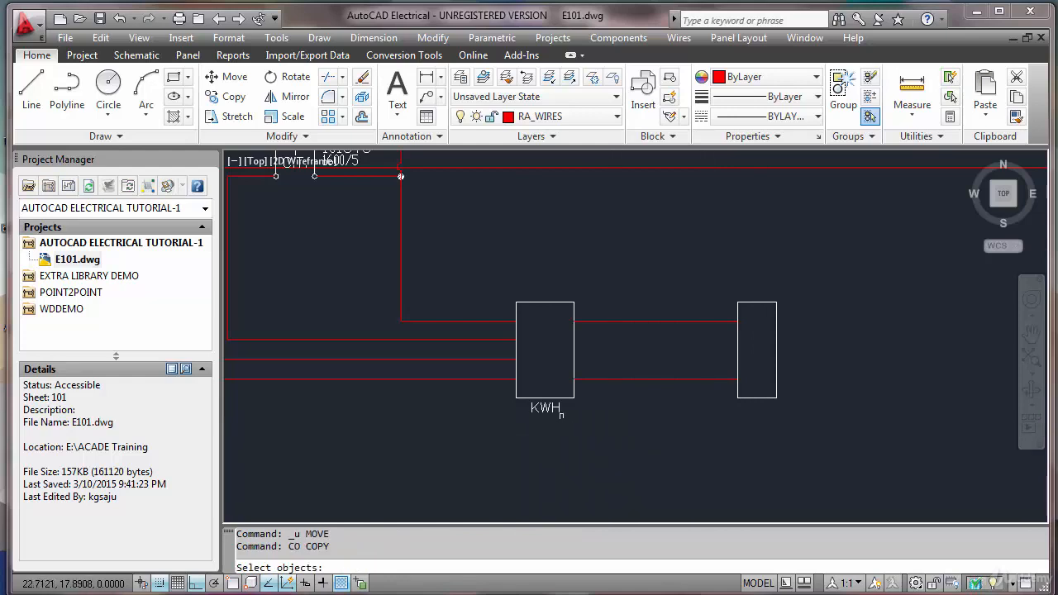
pyautogui.click(545, 407)
pyautogui.press('Return')
pyautogui.click(544, 435)
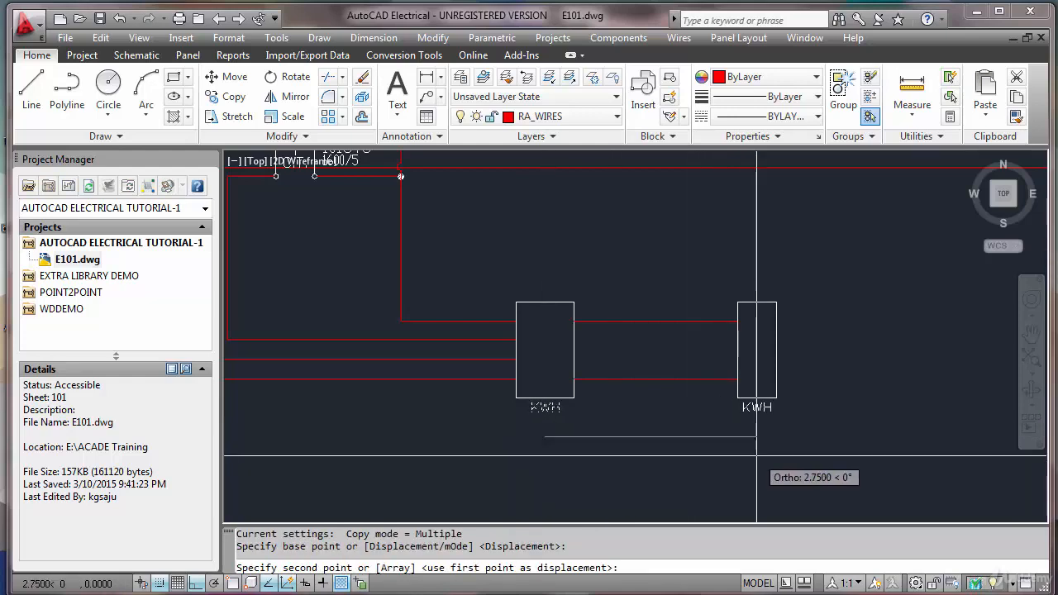
pyautogui.click(757, 521)
pyautogui.press('Escape')
# Step: Change the copied text beneath the narrow rectangle to ASS
pyautogui.doubleClick(757, 407)
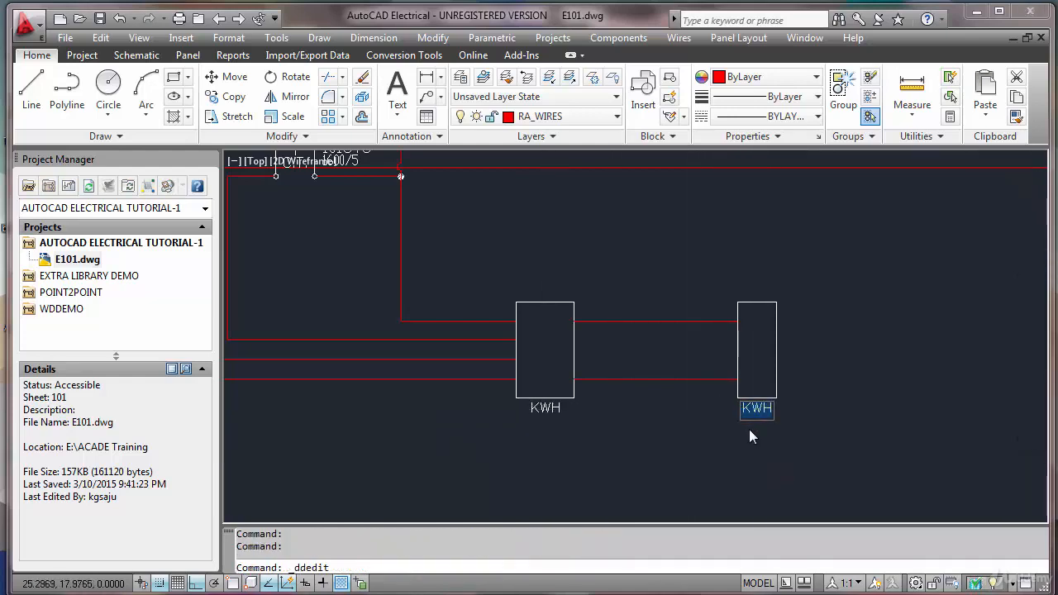
pyautogui.write('ASS')
pyautogui.press('Return')
pyautogui.rightClick(669, 457)
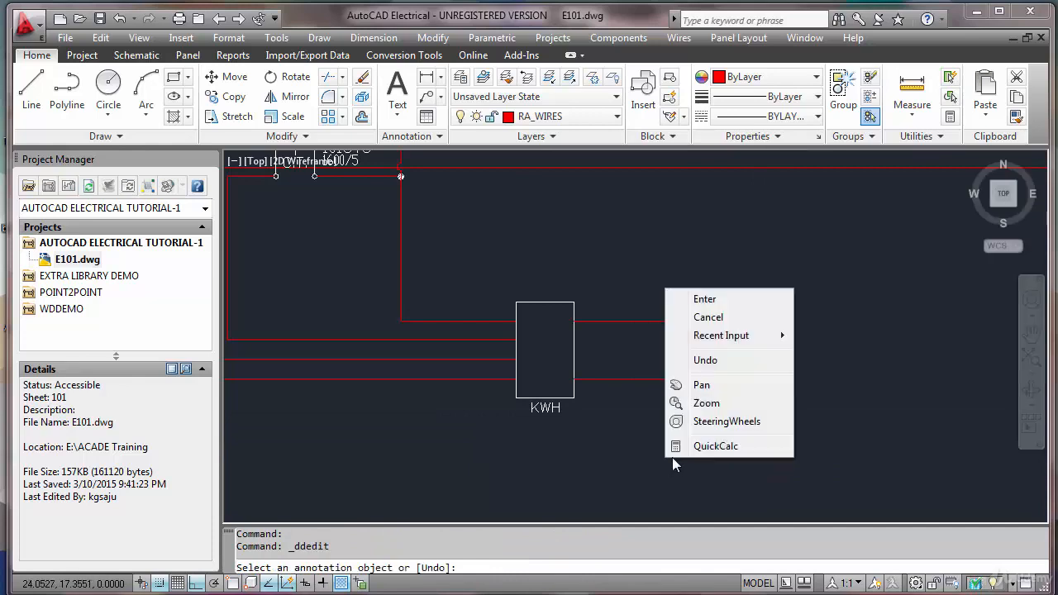
pyautogui.click(704, 299)
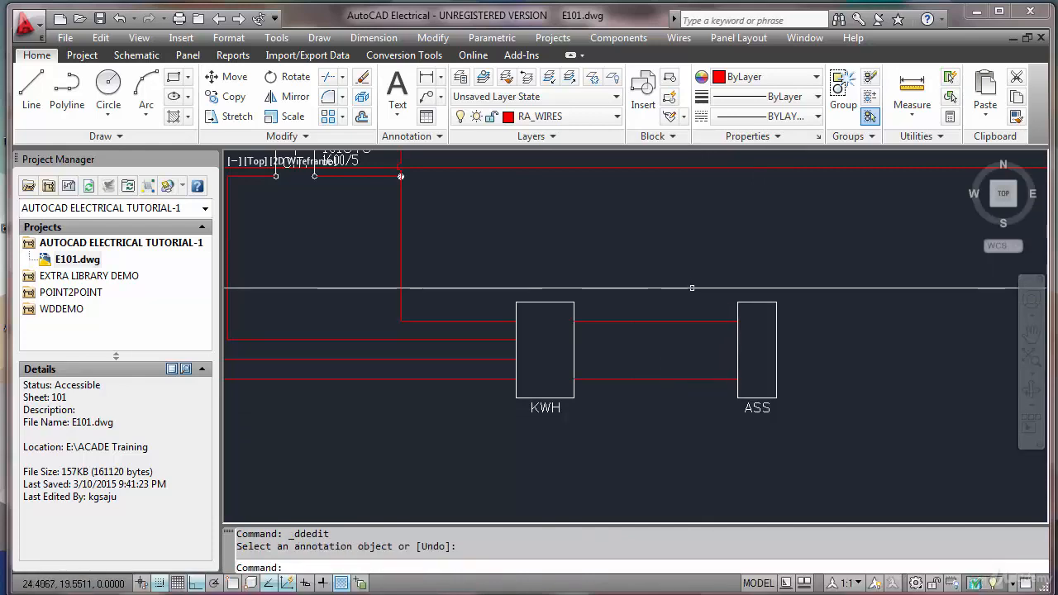
pyautogui.scroll(-2, 699, 289)
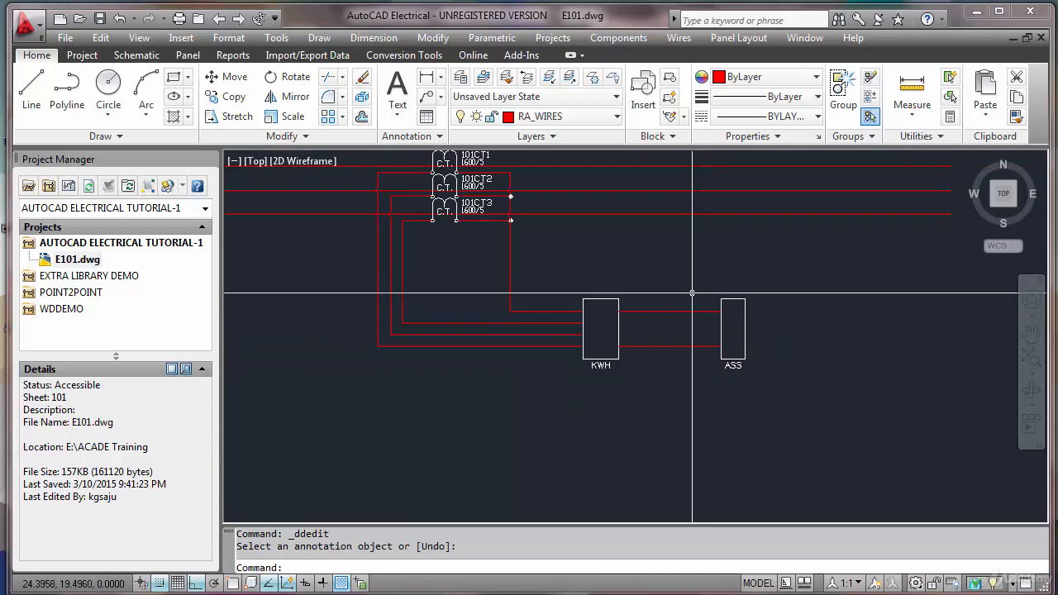
pyautogui.scroll(2, 766, 295)
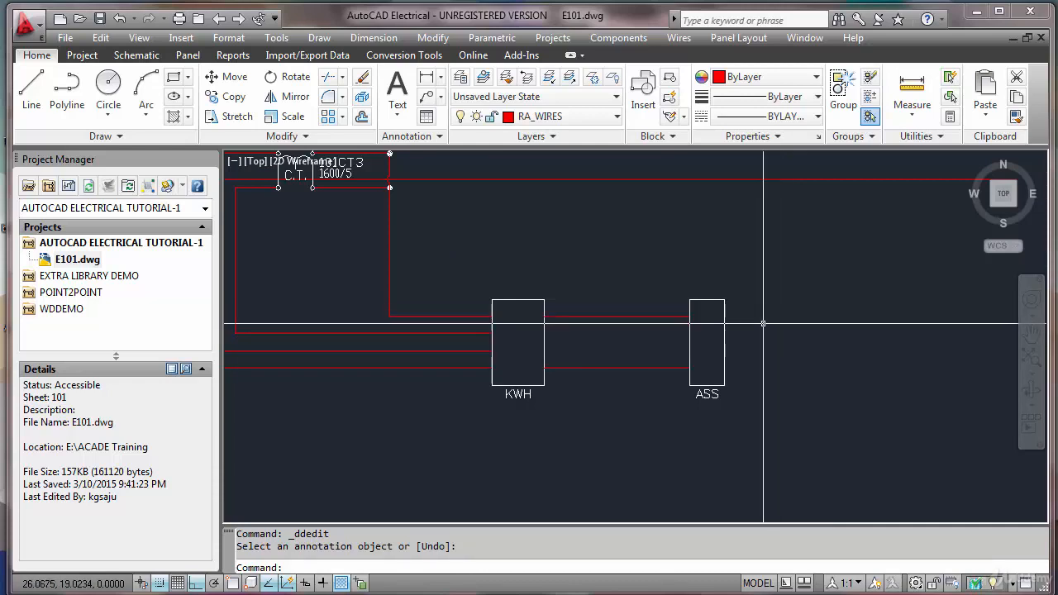
# Step: Draw a wire loop extending about 2.5 units right from the ASS block's upper terminal and returning to its lower terminal
pyautogui.scroll(-4, 773, 317)
pyautogui.press('Escape')
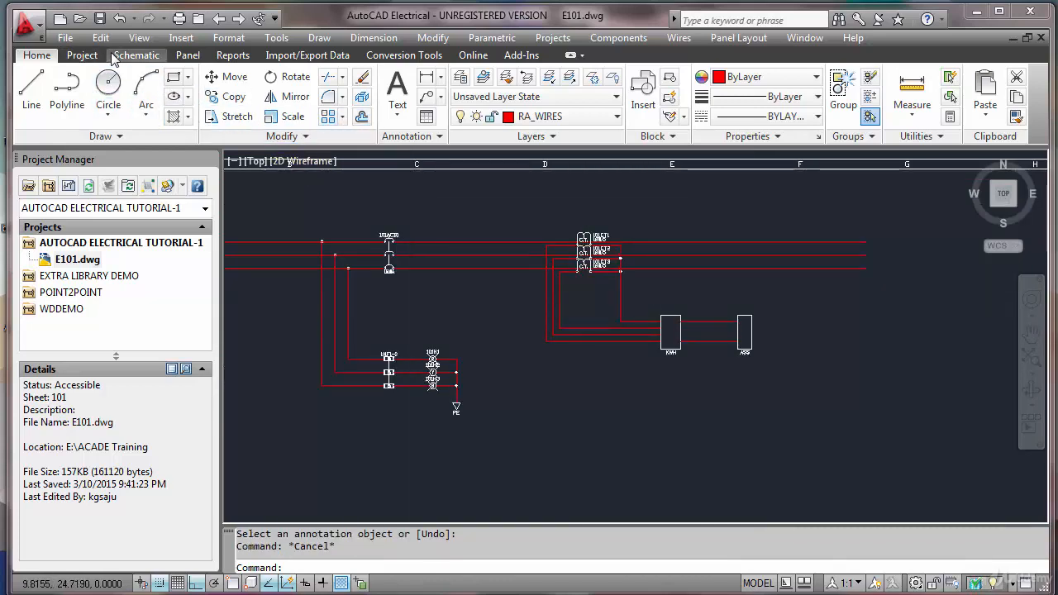
pyautogui.click(137, 55)
pyautogui.click(415, 91)
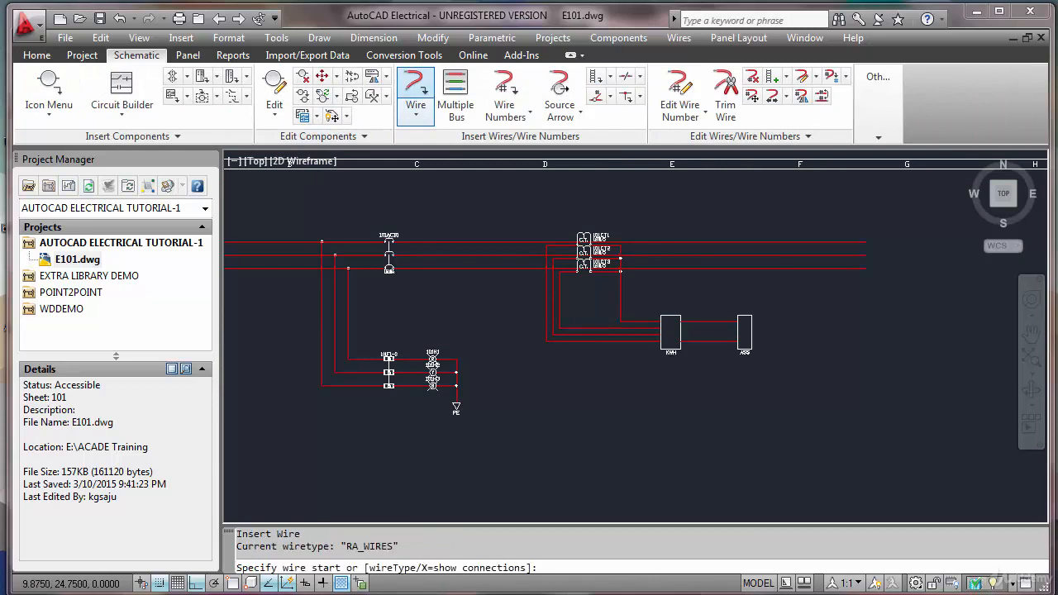
pyautogui.scroll(5, 826, 326)
pyautogui.click(578, 296)
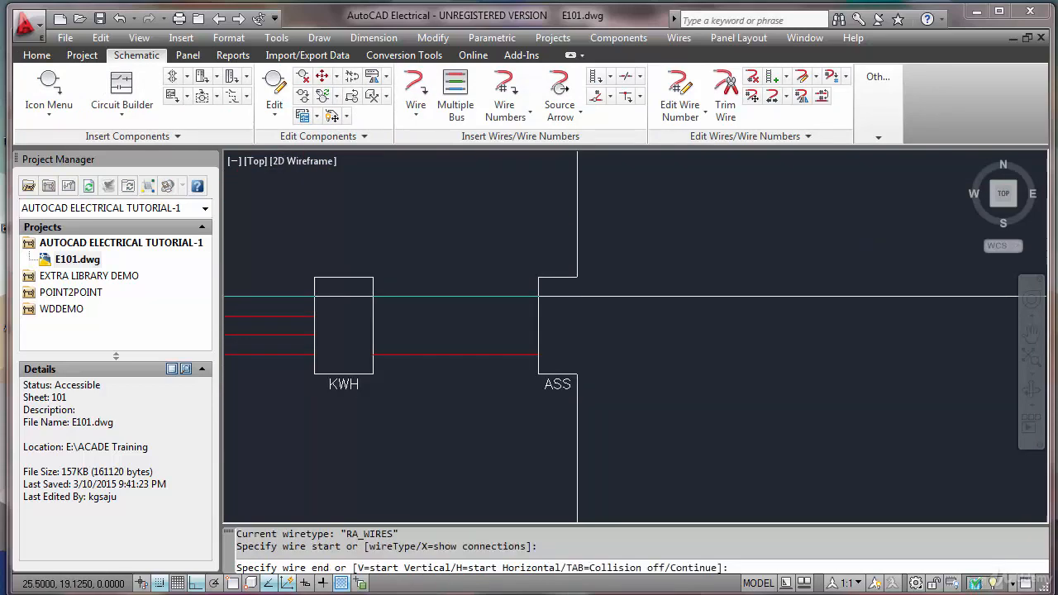
pyautogui.click(772, 355)
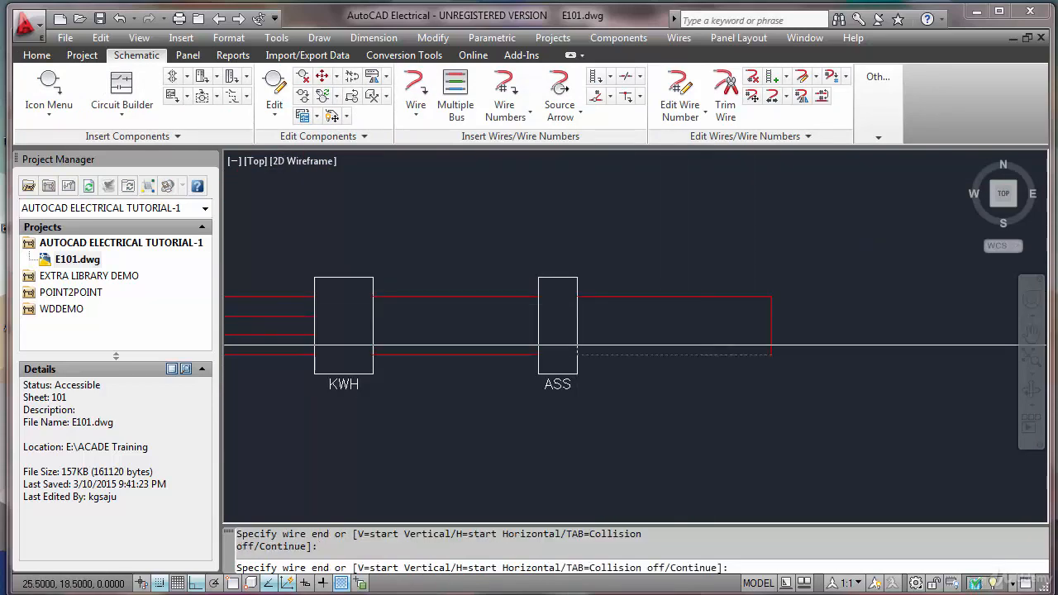
pyautogui.click(578, 356)
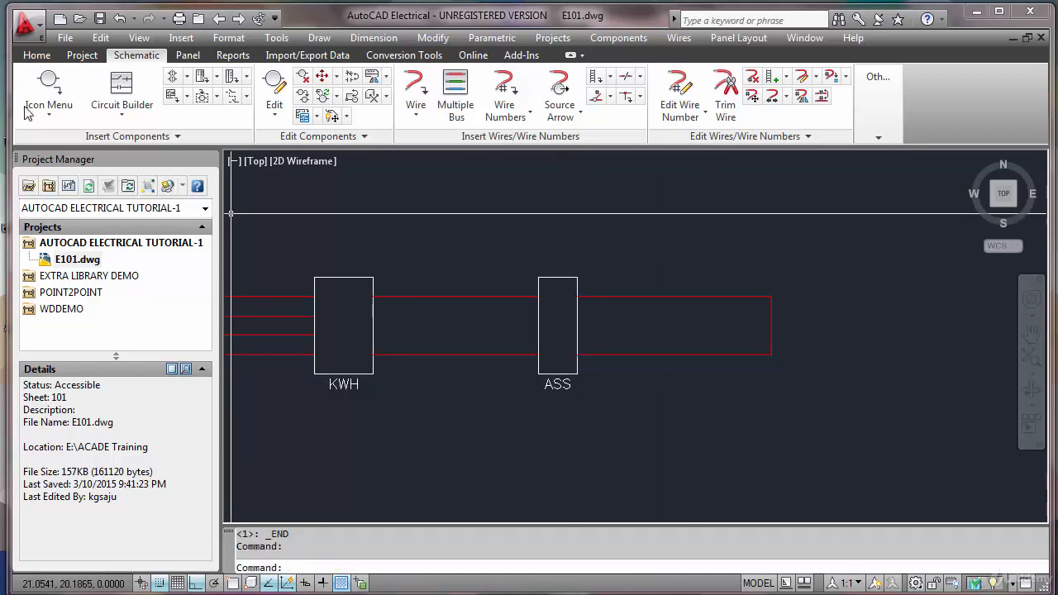
# Step: Insert an Amp Meter from the Instrumentation symbols on the upper wire between the ASS block and the loop's far end
pyautogui.click(47, 85)
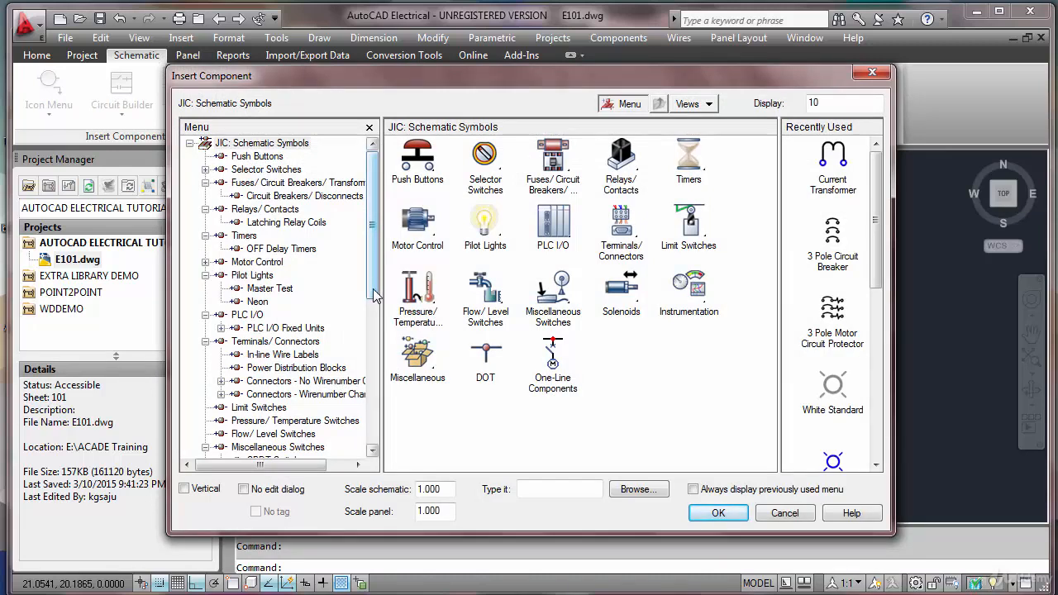
pyautogui.moveTo(374, 296); pyautogui.dragTo(373, 325)
pyautogui.click(206, 381)
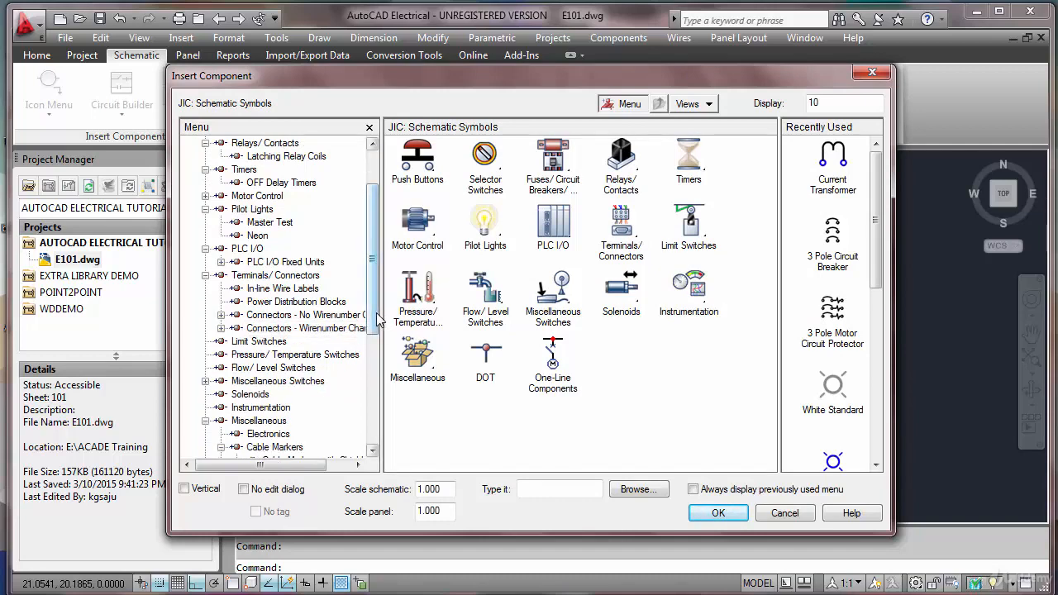
pyautogui.click(264, 421)
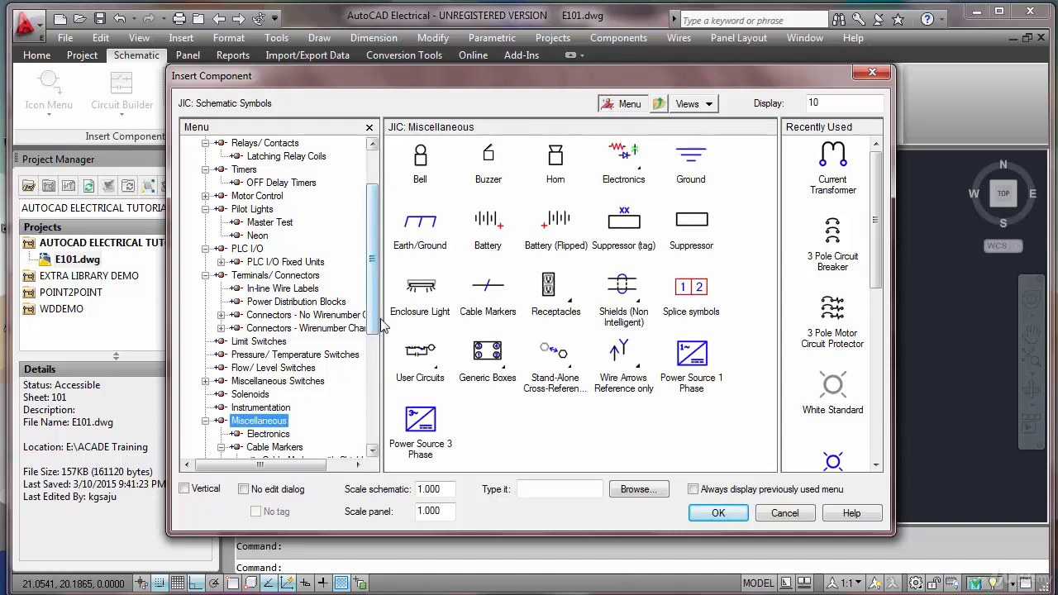
pyautogui.moveTo(377, 314); pyautogui.dragTo(380, 361)
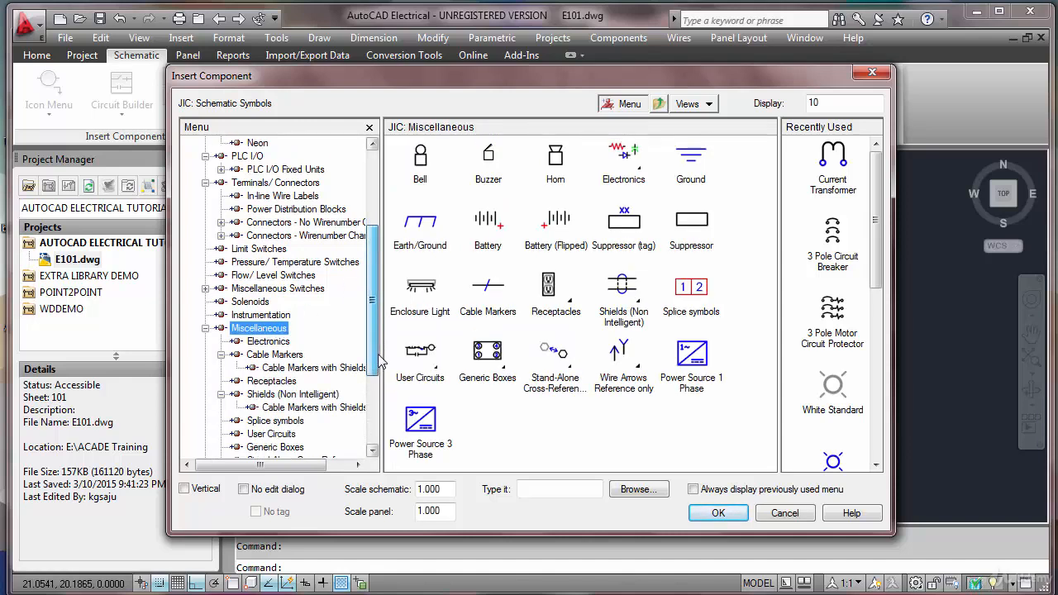
pyautogui.moveTo(381, 361); pyautogui.dragTo(381, 378)
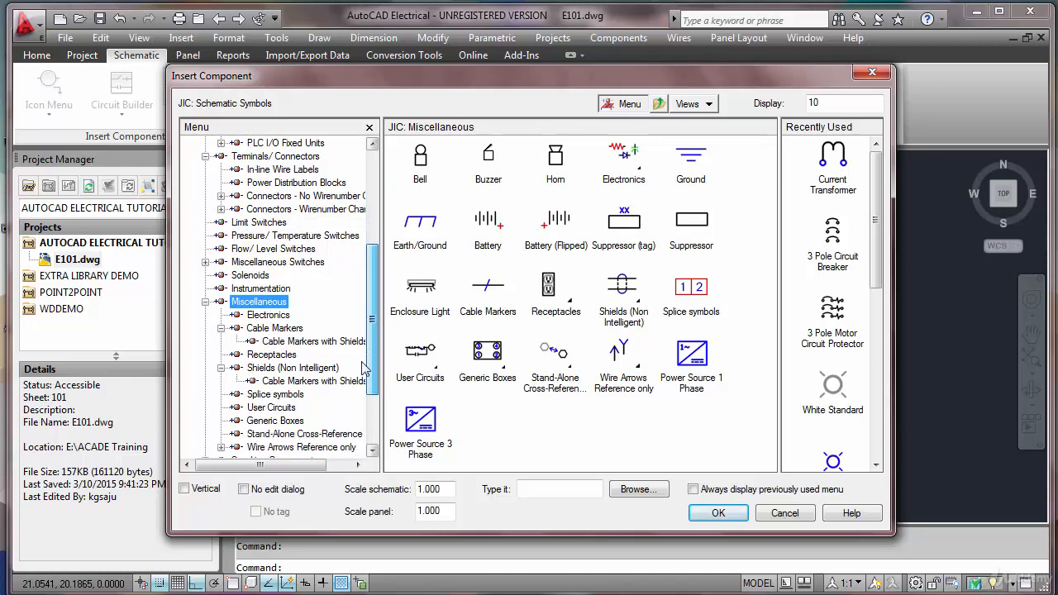
pyautogui.click(276, 291)
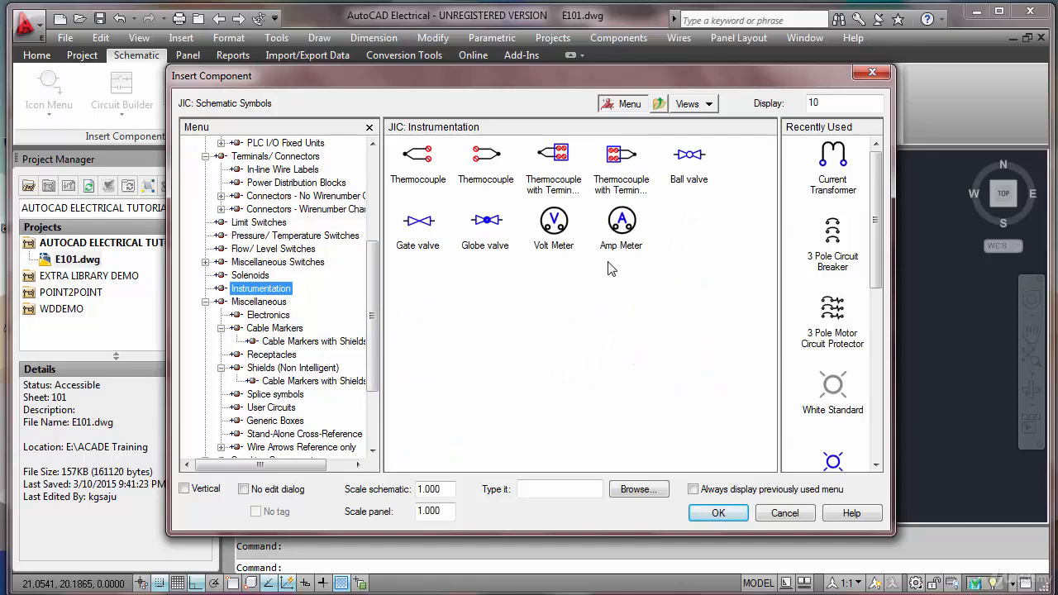
pyautogui.click(621, 224)
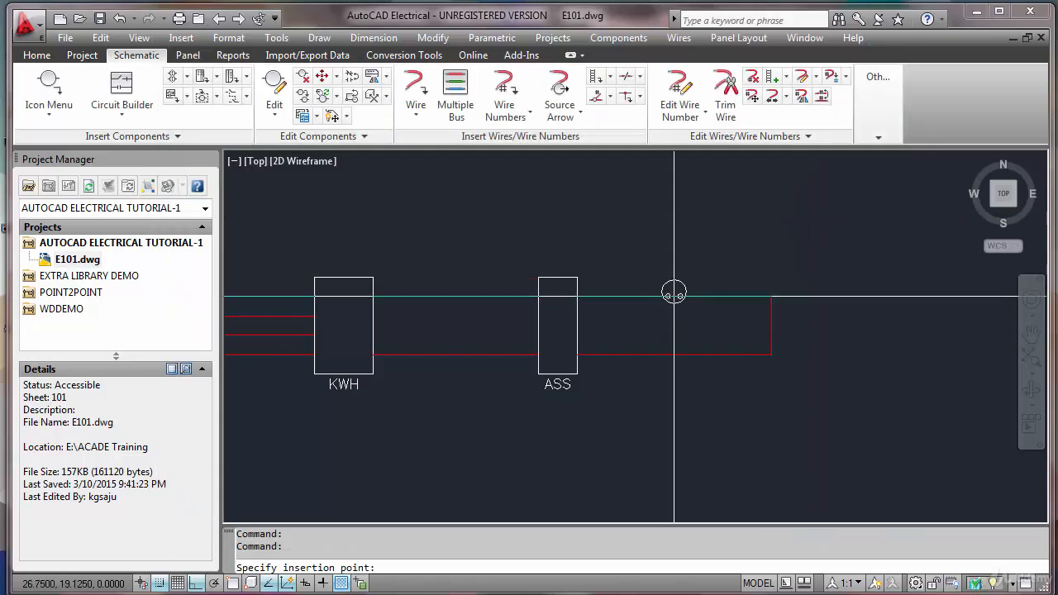
pyautogui.click(683, 292)
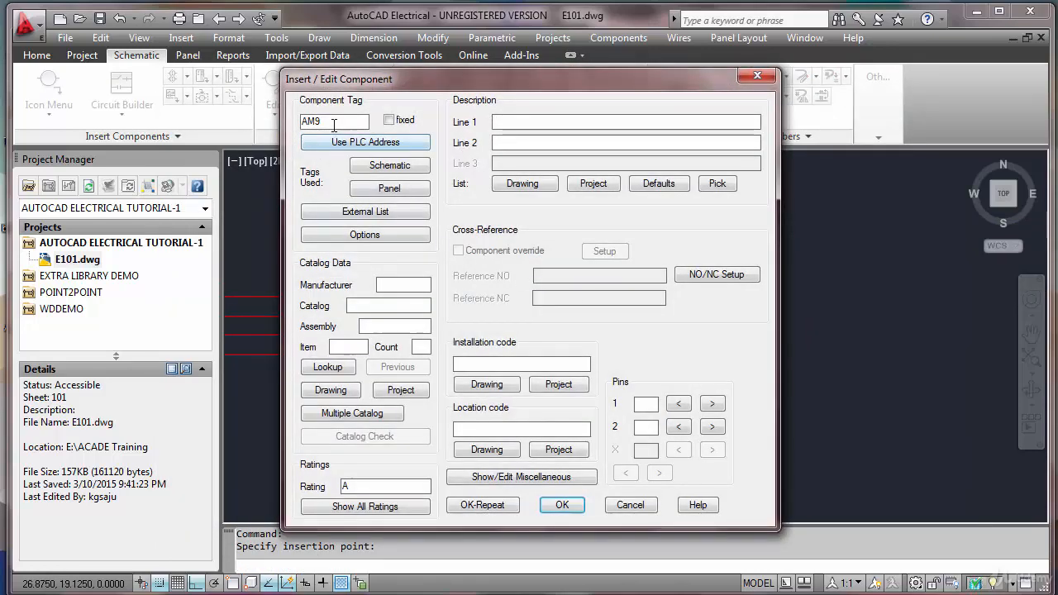
# Step: Tag the amp meter 101A1 and set its rating to 0-1600A
pyautogui.write('101A1')
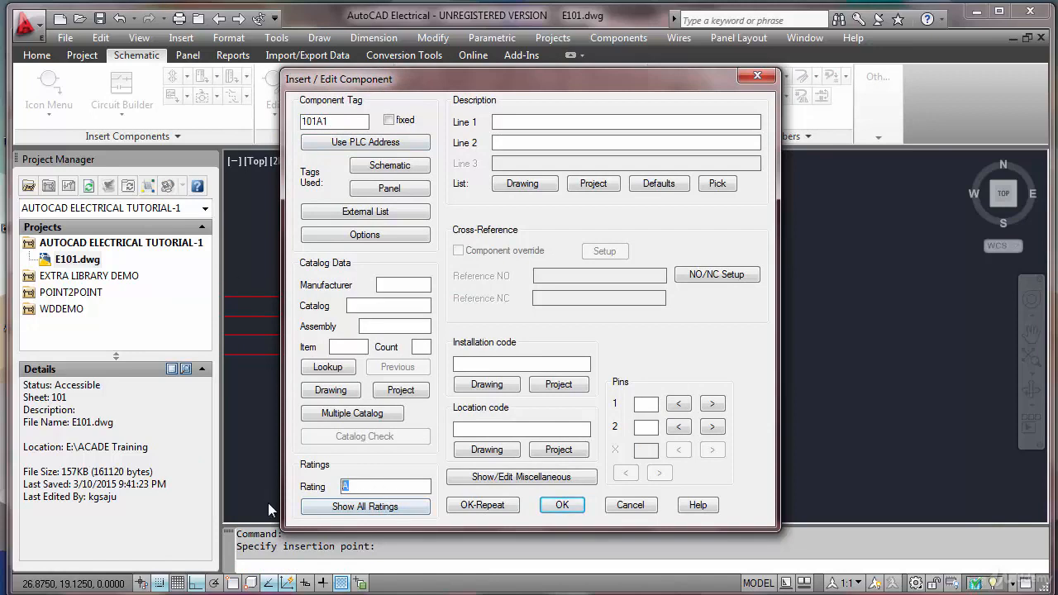
pyautogui.write('0-1600A')
pyautogui.click(561, 505)
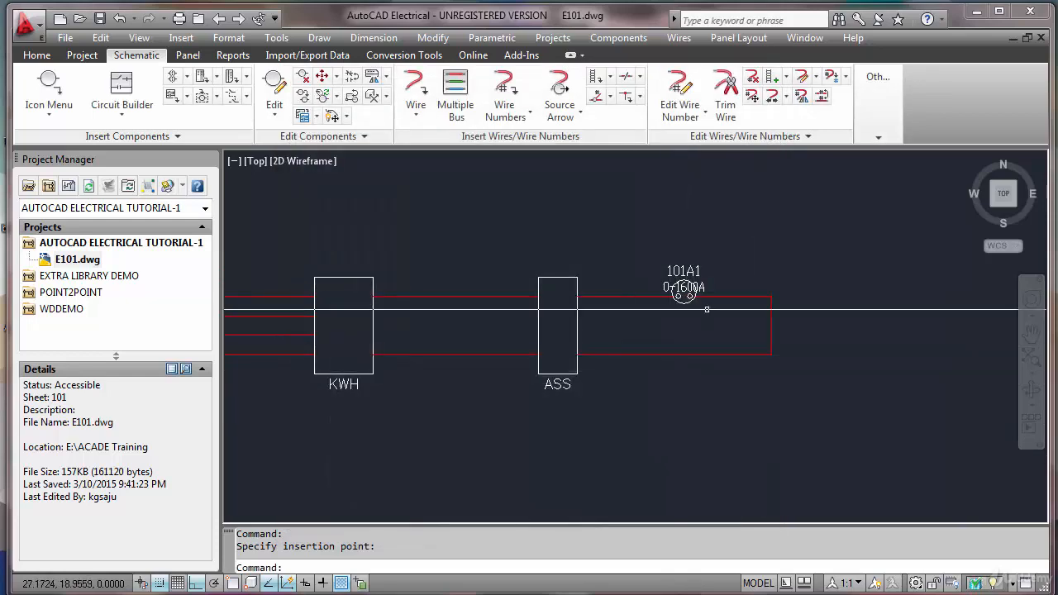
# Step: Move the amp meter's tag and rating attributes together straight up, clear of the meter circle
pyautogui.click(347, 118)
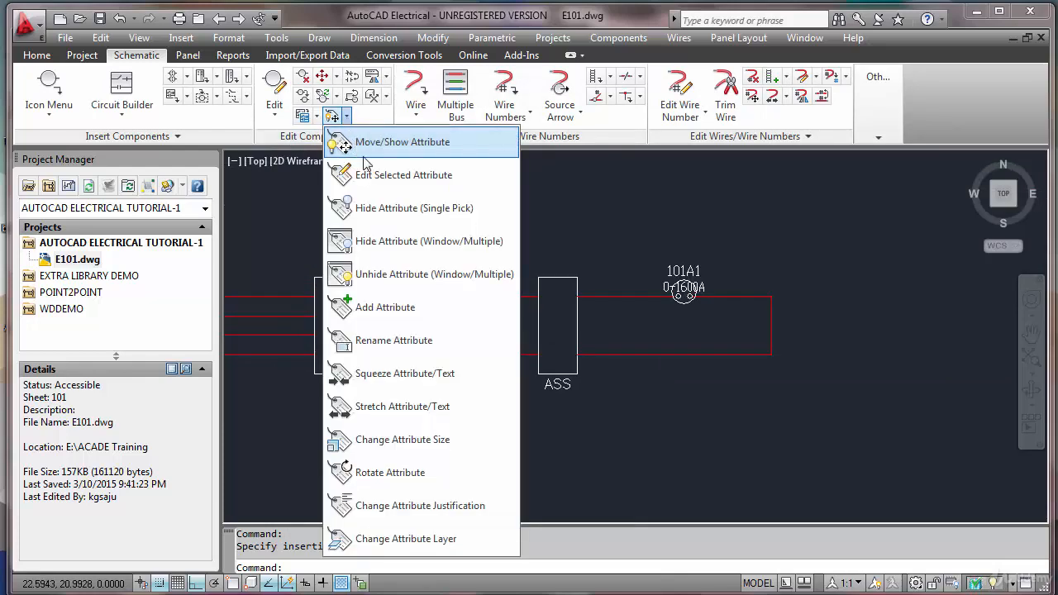
pyautogui.click(403, 144)
pyautogui.scroll(6, 693, 277)
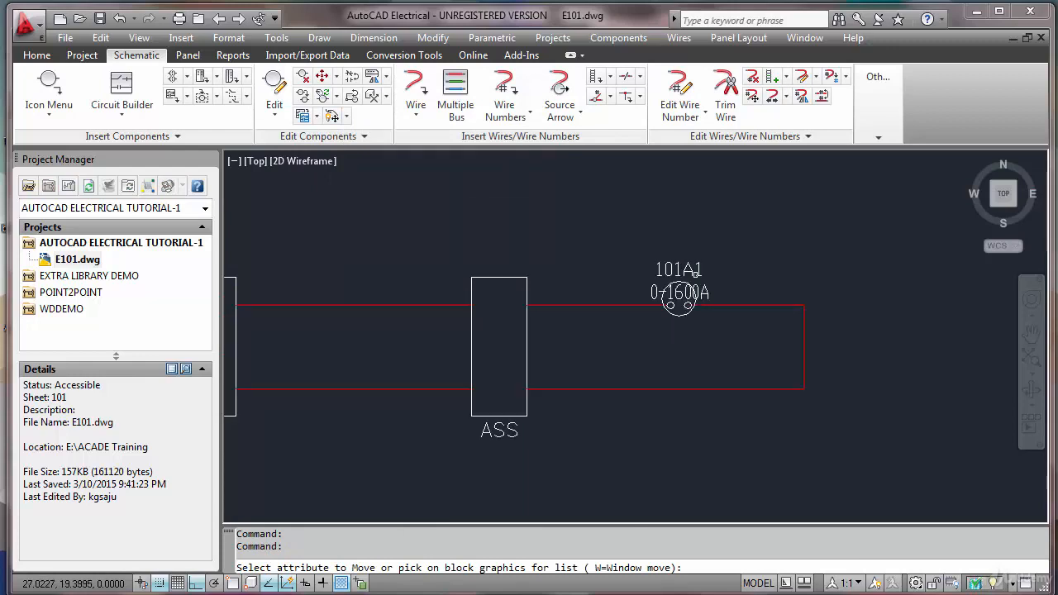
pyautogui.click(689, 271)
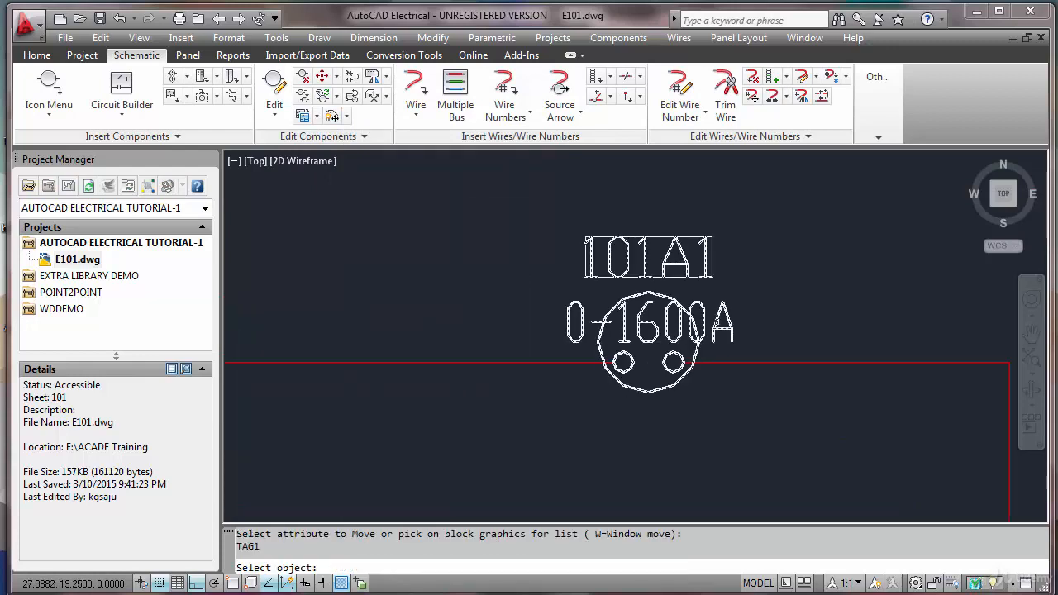
pyautogui.click(729, 324)
pyautogui.press('Return')
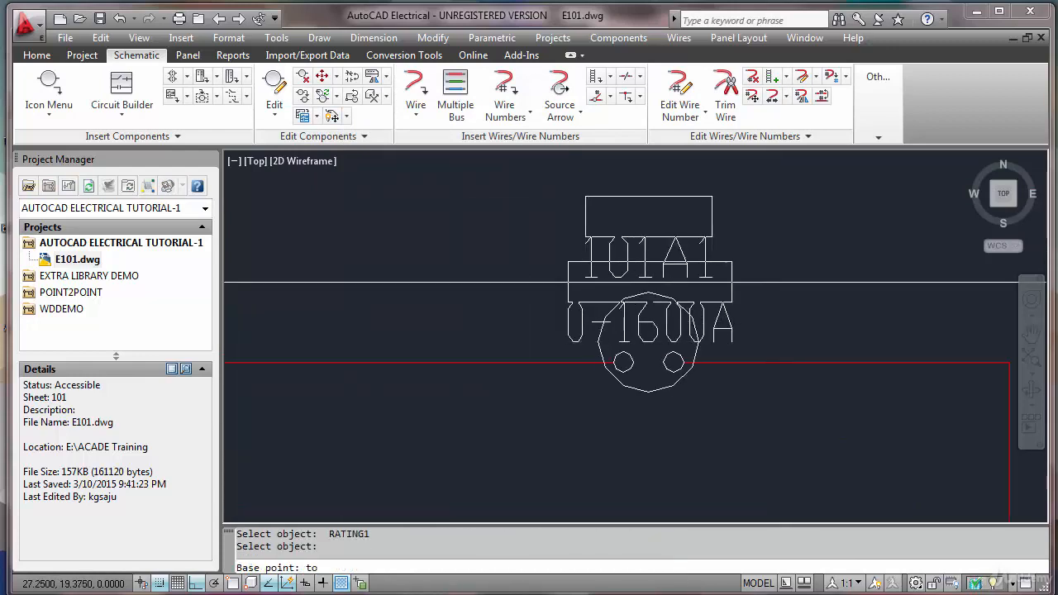
pyautogui.click(769, 242)
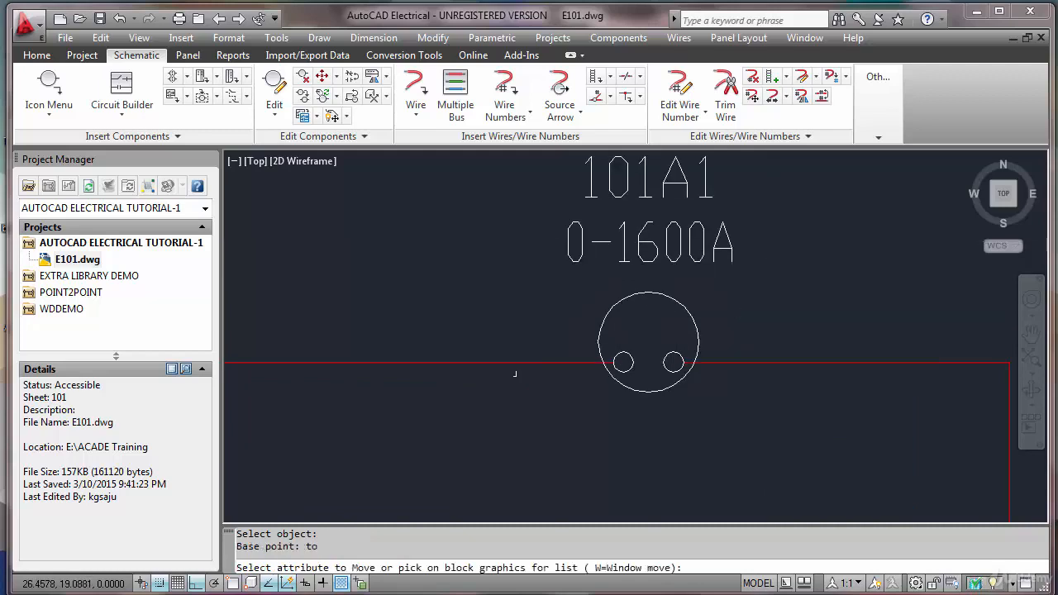
pyautogui.scroll(-4, 529, 363)
pyautogui.press('Return')
pyautogui.scroll(-4, 565, 343)
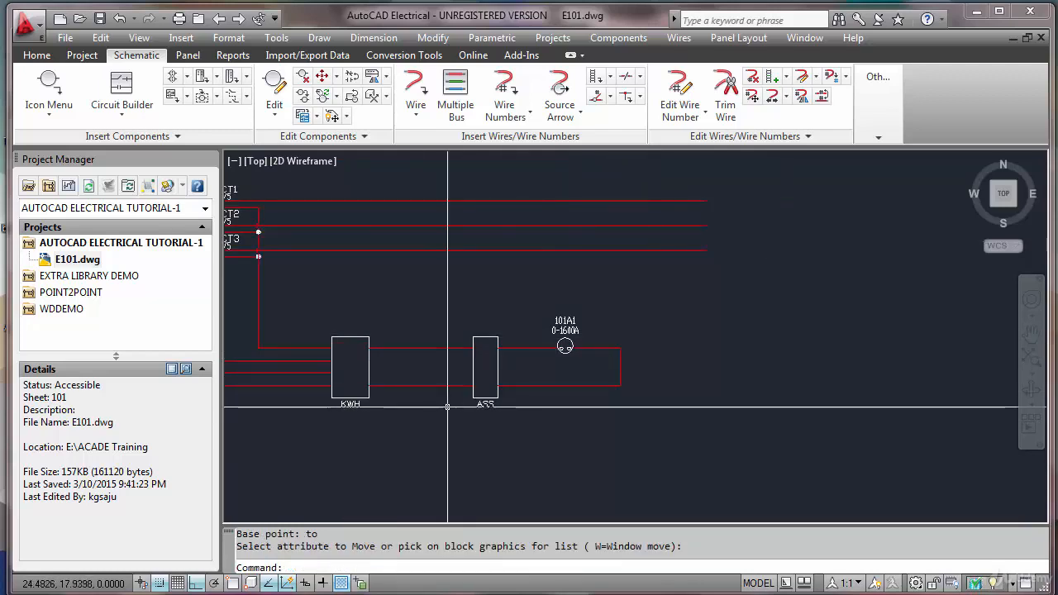
# Step: Review the E101 wiring layout and examine the metering and fuse branches in the single-line diagram SL1.dwg
pyautogui.write('p')
pyautogui.press('Return')
pyautogui.moveTo(447, 422); pyautogui.dragTo(747, 424)
pyautogui.scroll(-2, 494, 352)
pyautogui.scroll(-5, 476, 351)
pyautogui.scroll(4, 442, 354)
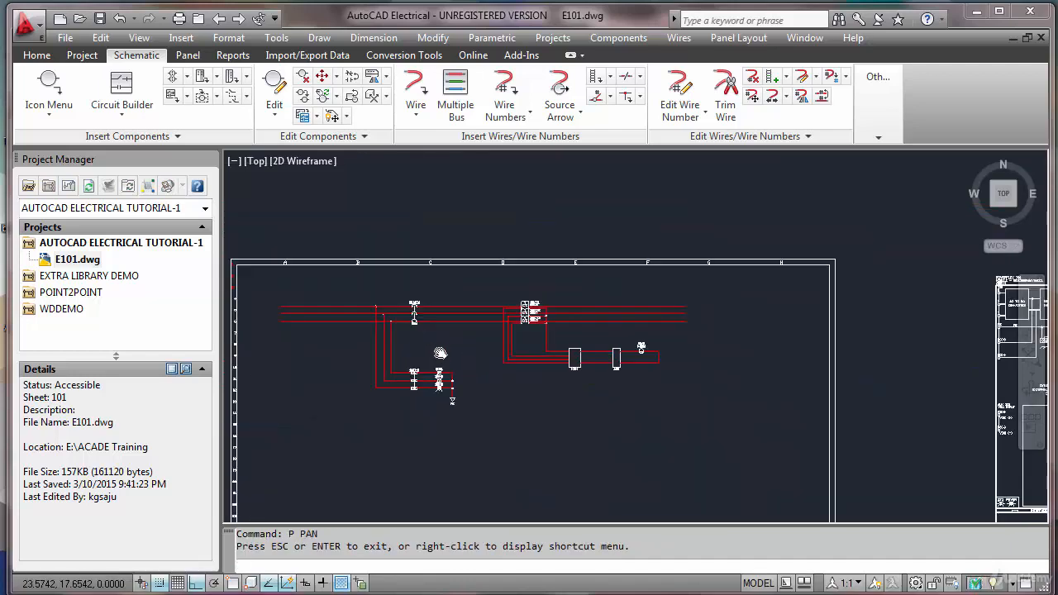
pyautogui.scroll(2, 430, 398)
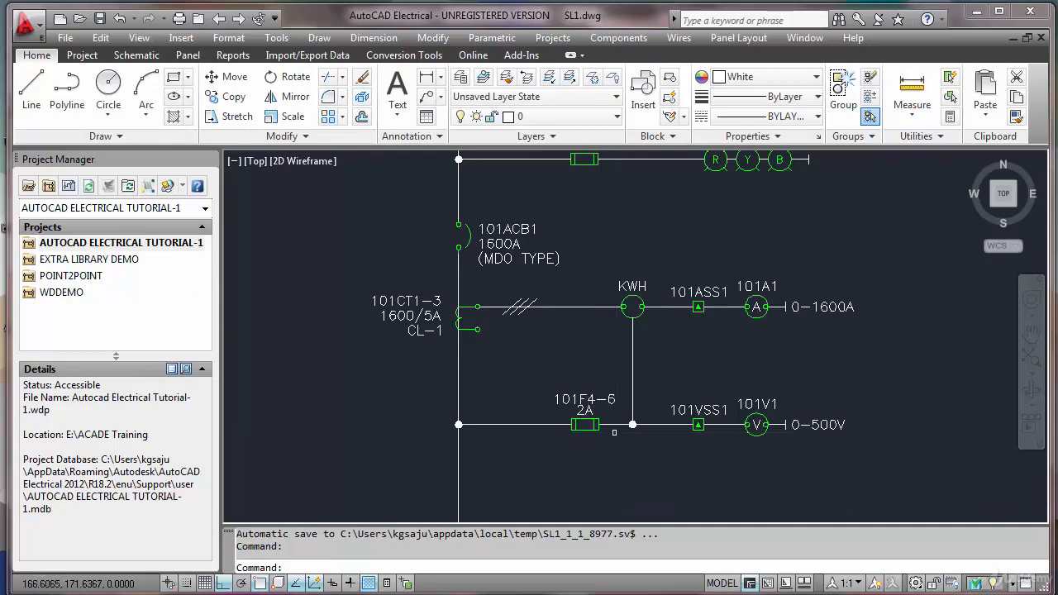
pyautogui.hotkey('alt', 'Tab')
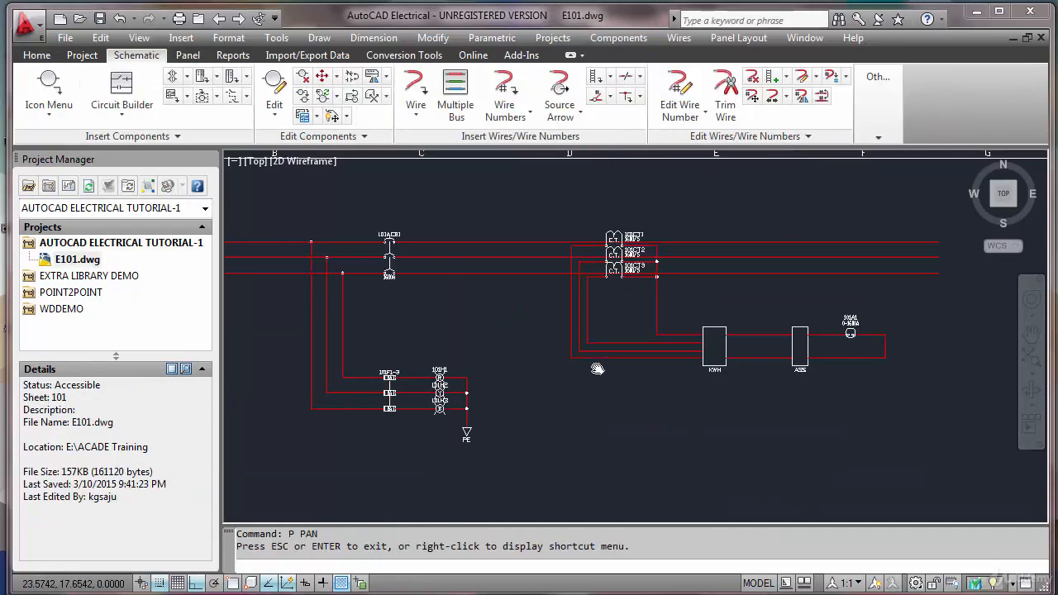
# Step: Draw a three-wire bus from the main phase wires between 101ACB1 and the current transformers, down and right to below the KWH block
pyautogui.click(455, 91)
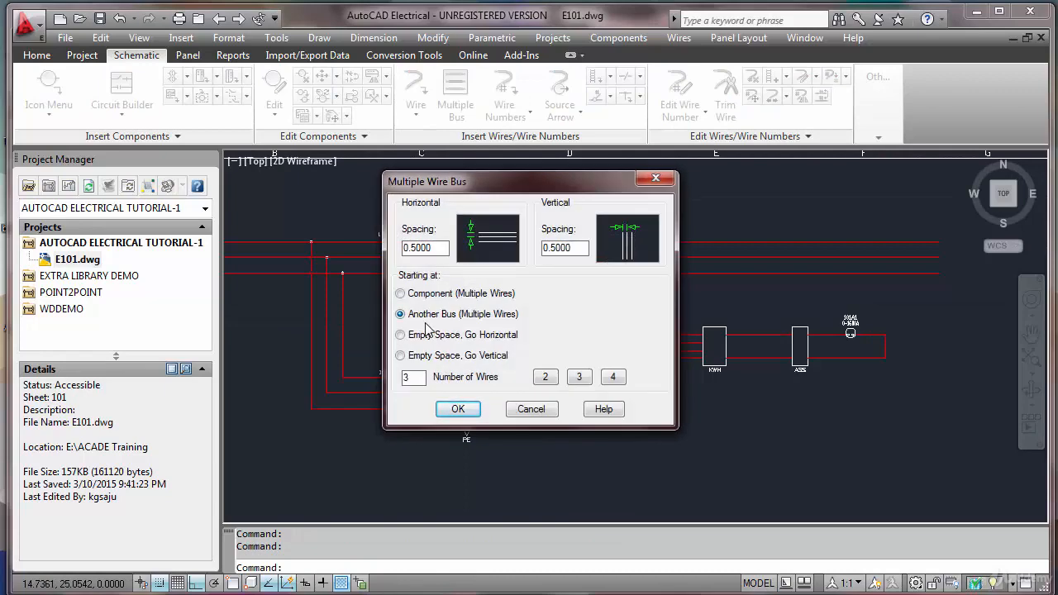
pyautogui.click(457, 409)
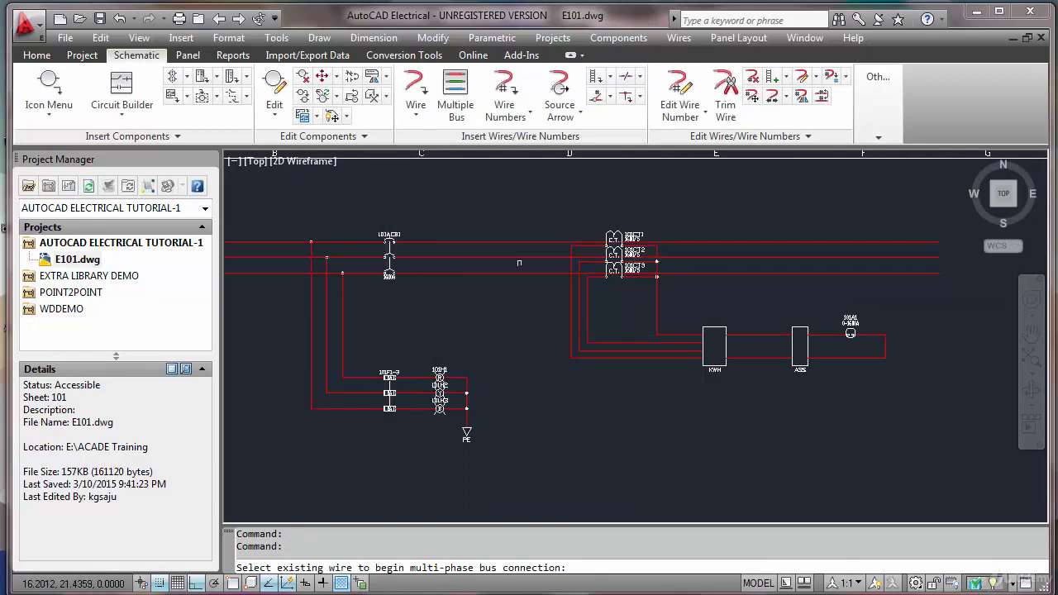
pyautogui.click(509, 240)
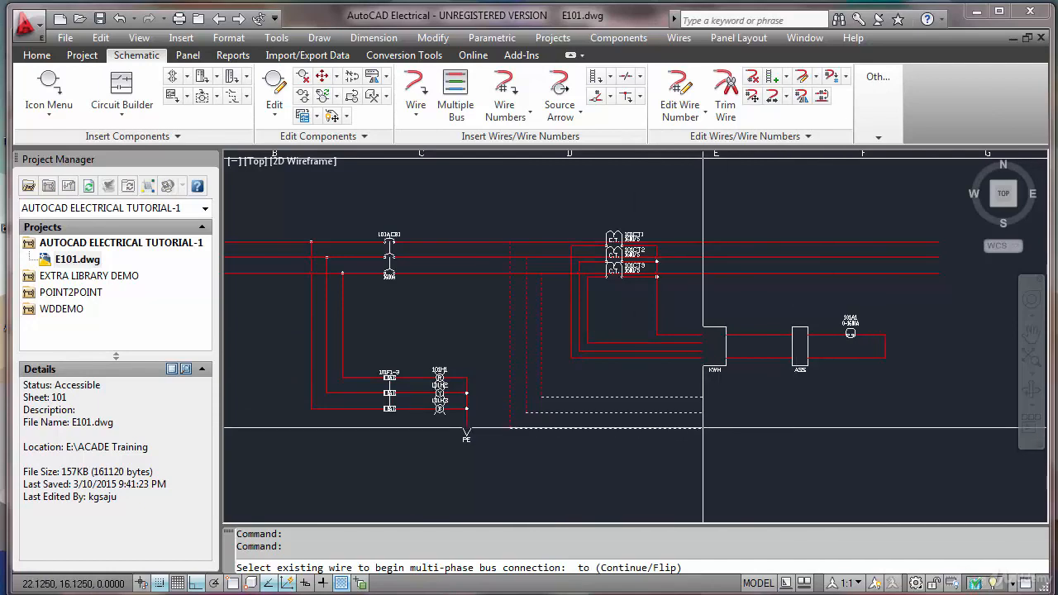
pyautogui.click(702, 427)
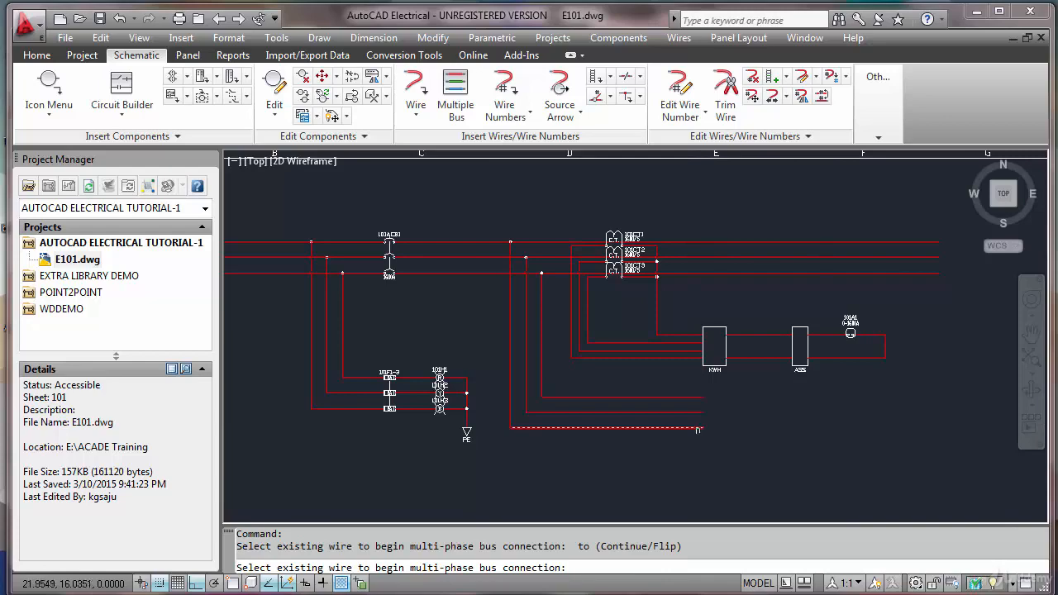
pyautogui.press('Return')
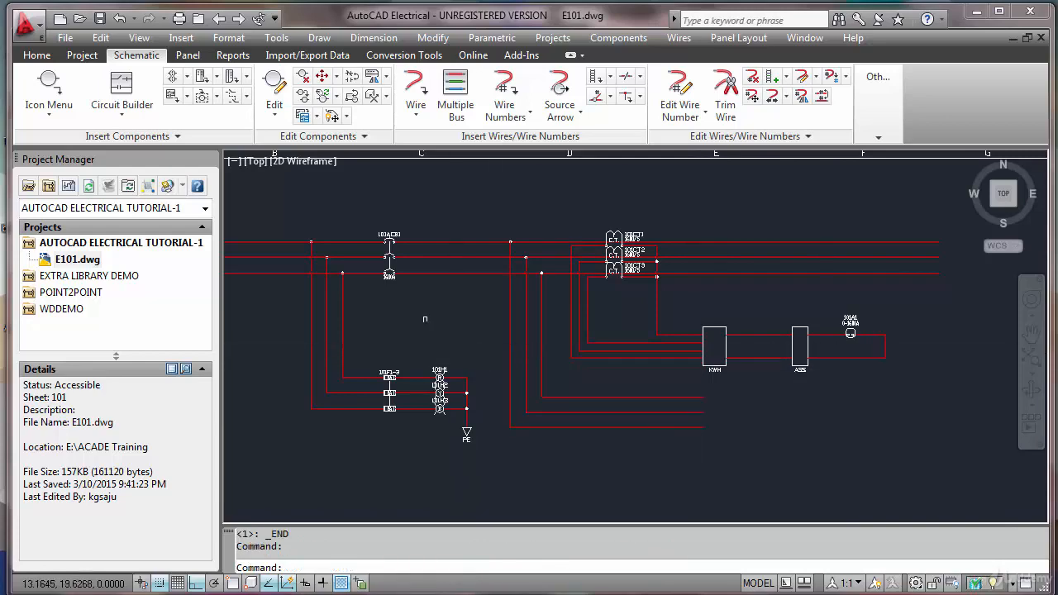
# Step: Insert a 3 Pole Fuse with Tags across the three branch wires below KWH, tagged 1F4-6 and rated 2A
pyautogui.click(48, 83)
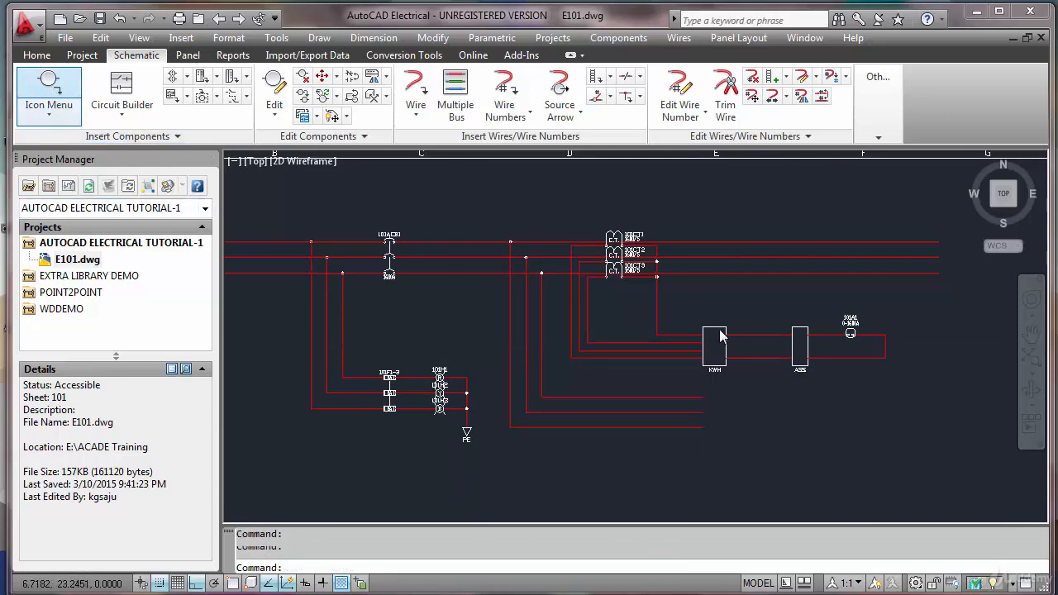
pyautogui.scroll(-1, 874, 285)
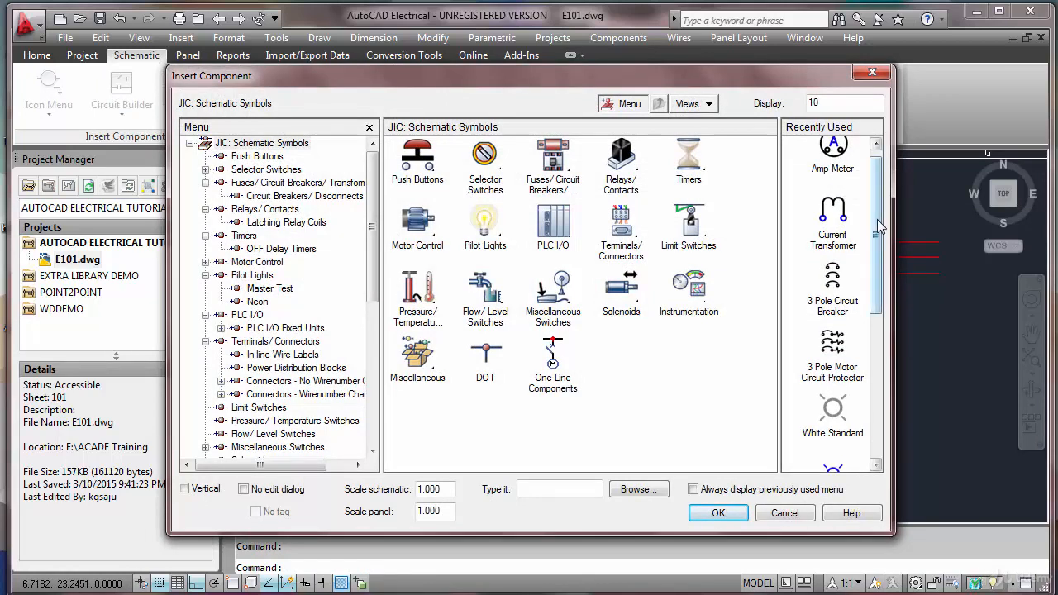
pyautogui.moveTo(879, 225); pyautogui.dragTo(837, 387)
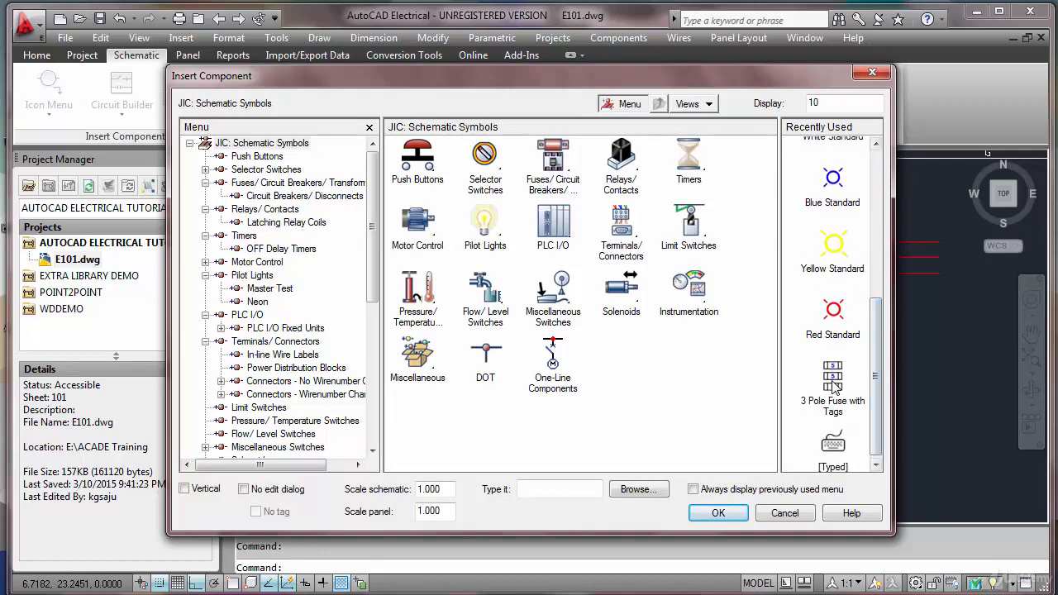
pyautogui.click(833, 378)
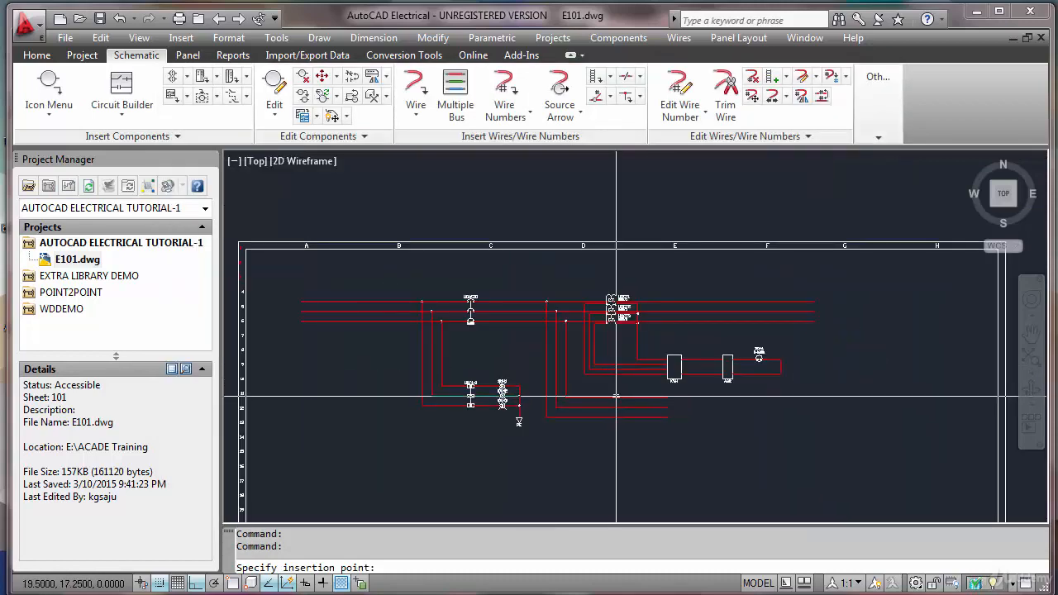
pyautogui.scroll(5, 615, 397)
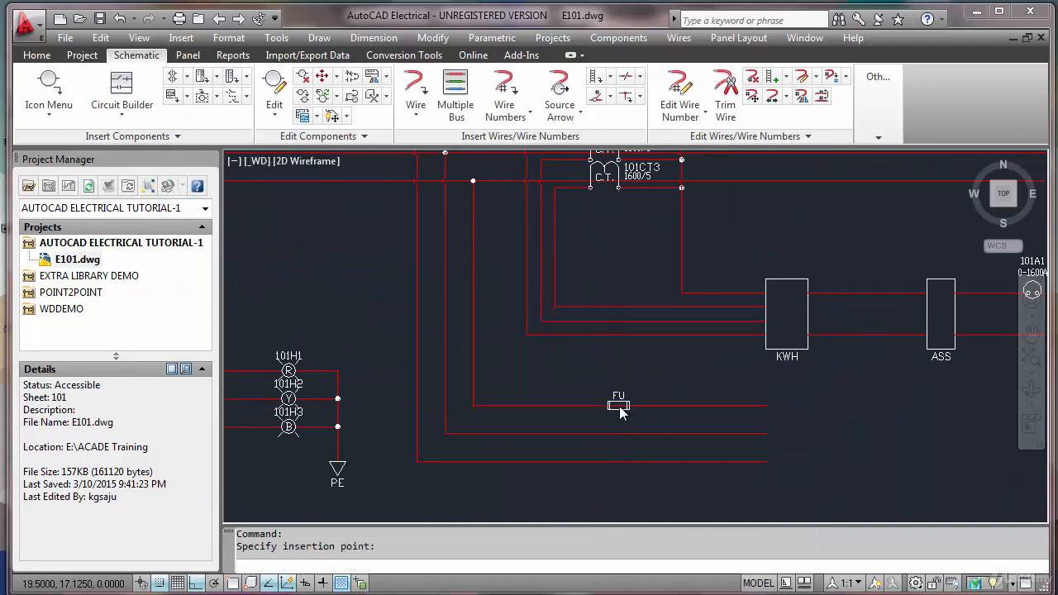
pyautogui.click(619, 406)
pyautogui.click(526, 305)
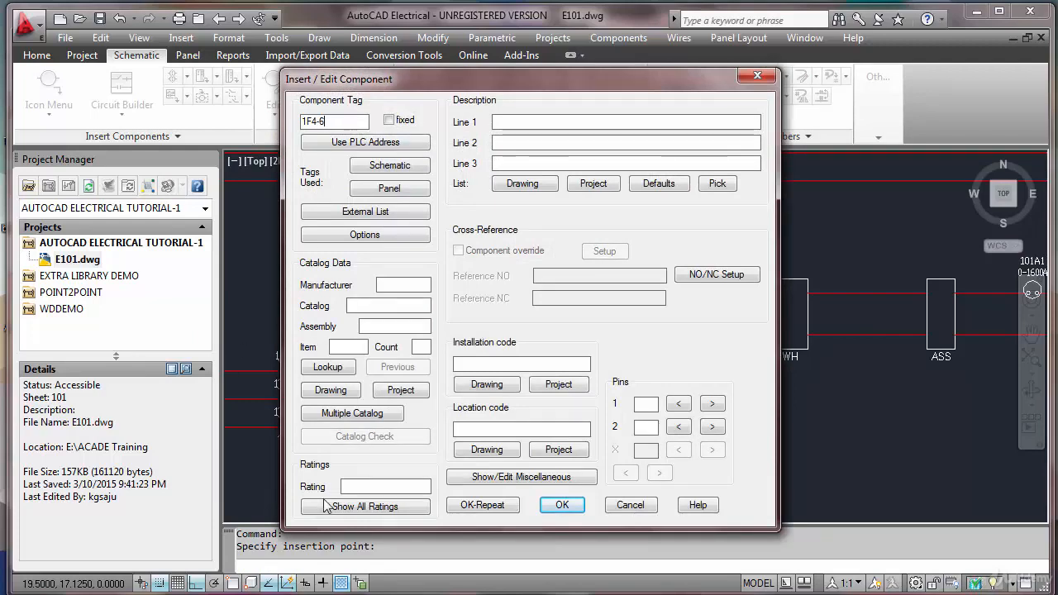
pyautogui.click(561, 505)
pyautogui.scroll(6, 642, 426)
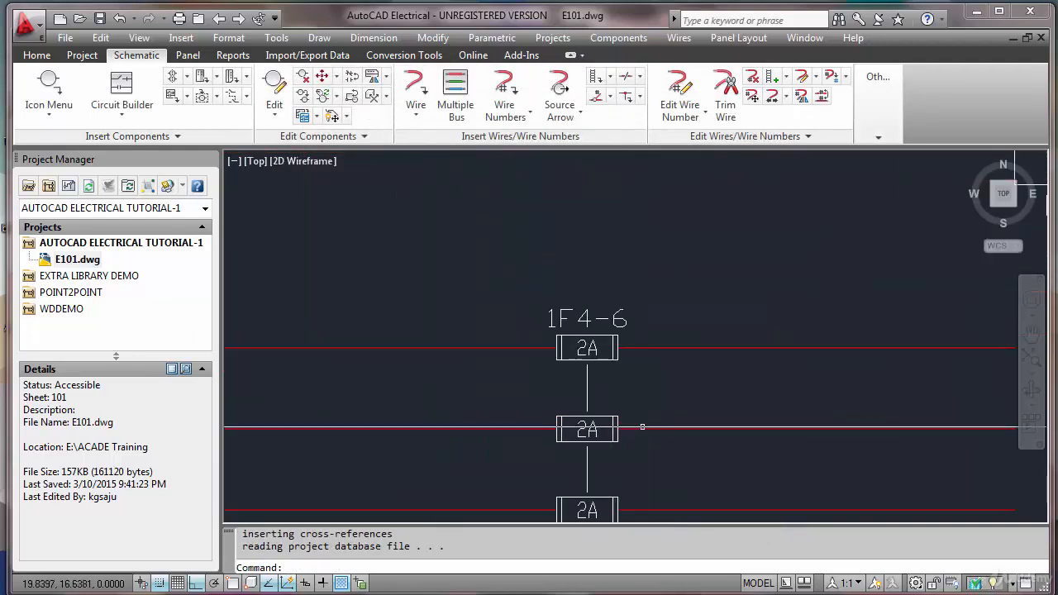
pyautogui.scroll(-6, 642, 427)
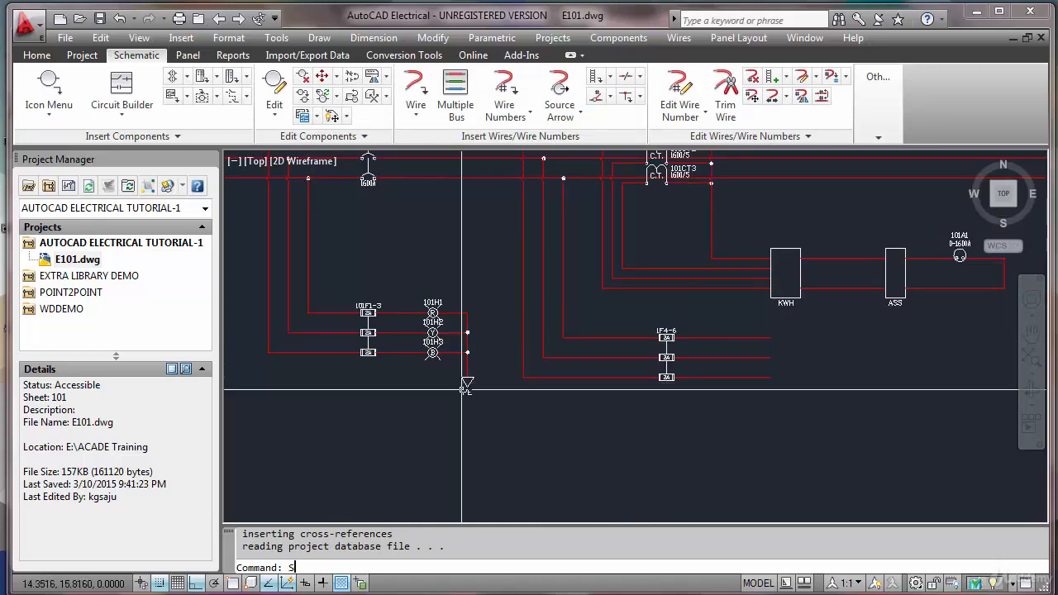
# Step: Stretch the 101F1-3 fuse and indicator lamp branch, including PE, straight down to line up with the 1F4-6 fuse wires
pyautogui.write('tr')
pyautogui.press('Return')
pyautogui.click(257, 279)
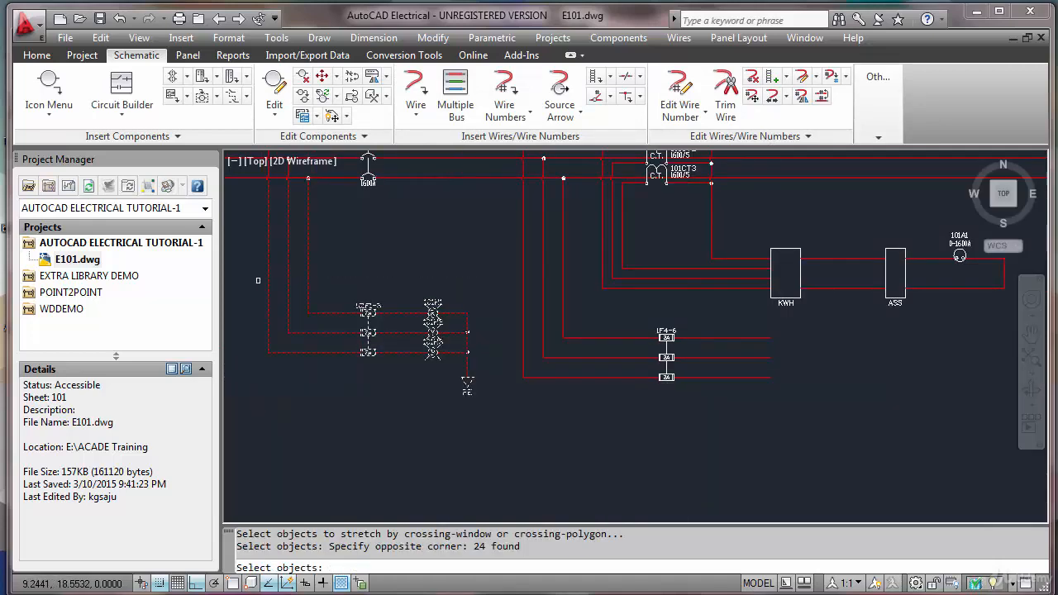
pyautogui.press('Return')
pyautogui.click(275, 313)
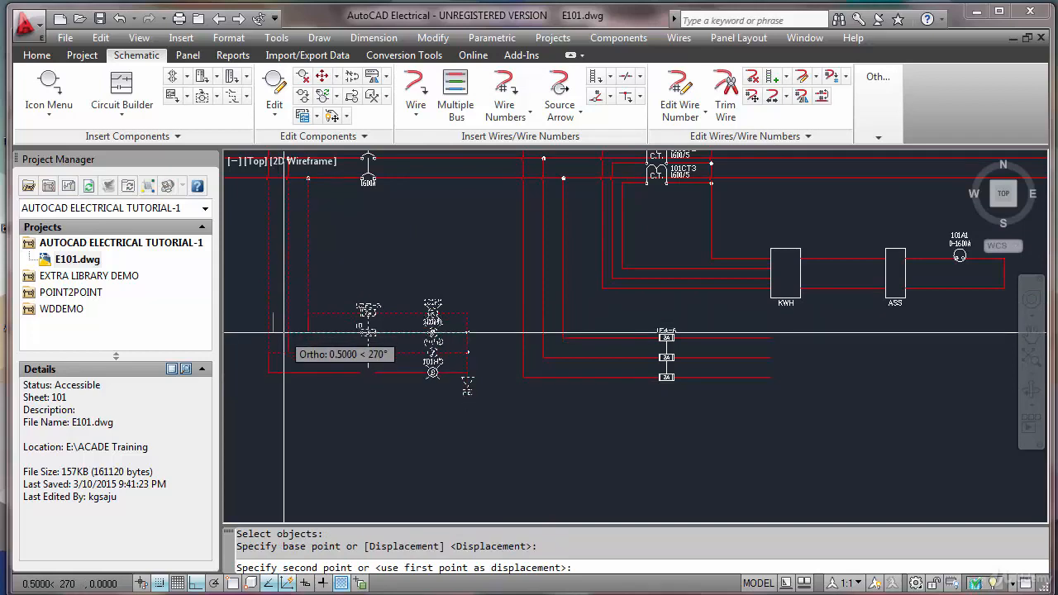
pyautogui.click(284, 337)
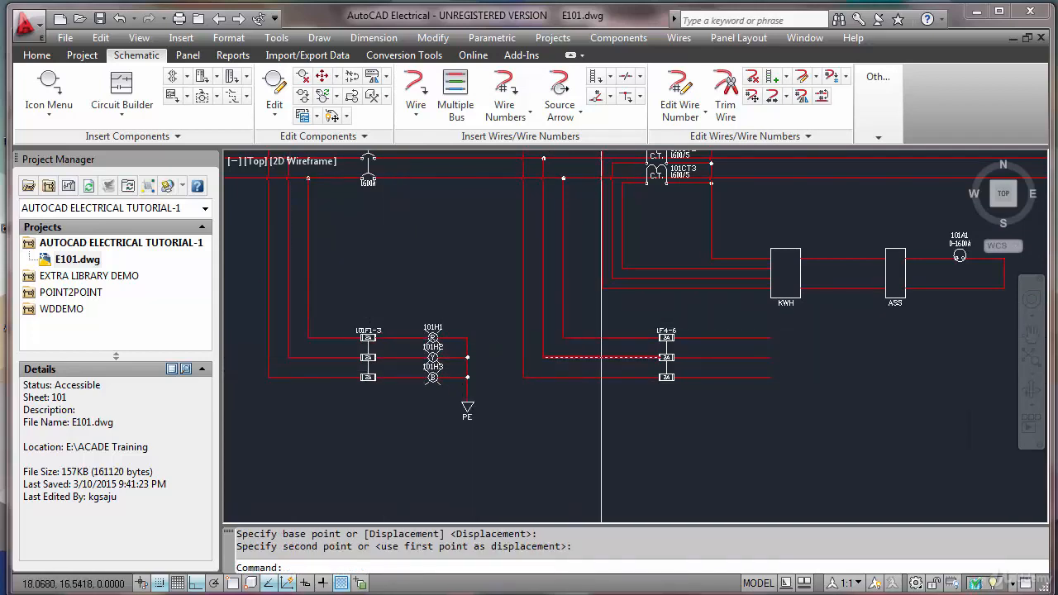
pyautogui.scroll(-2, 731, 367)
pyautogui.scroll(3, 834, 347)
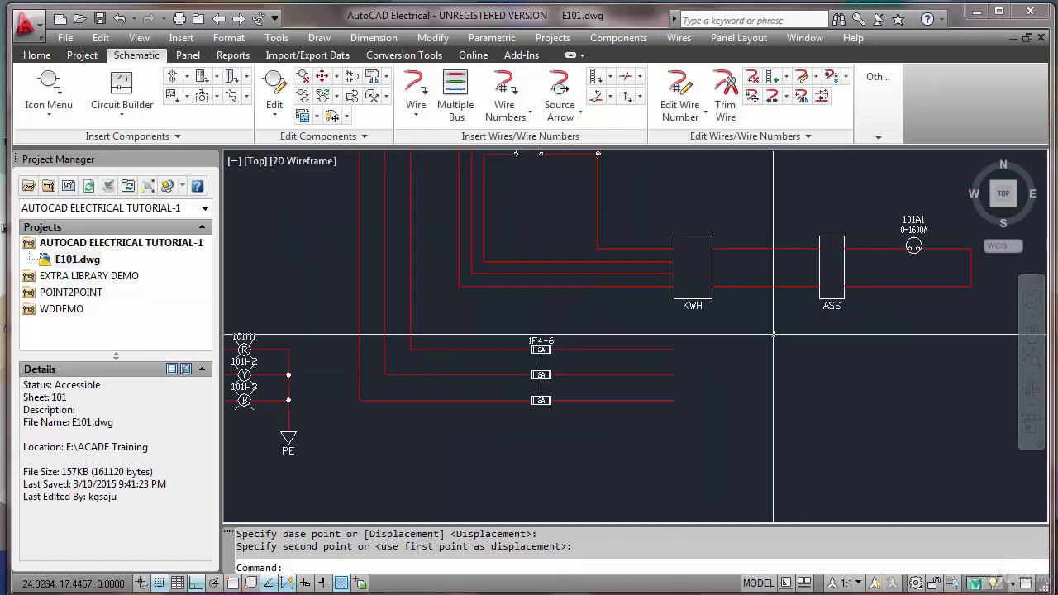
pyautogui.write('co')
pyautogui.press('Return')
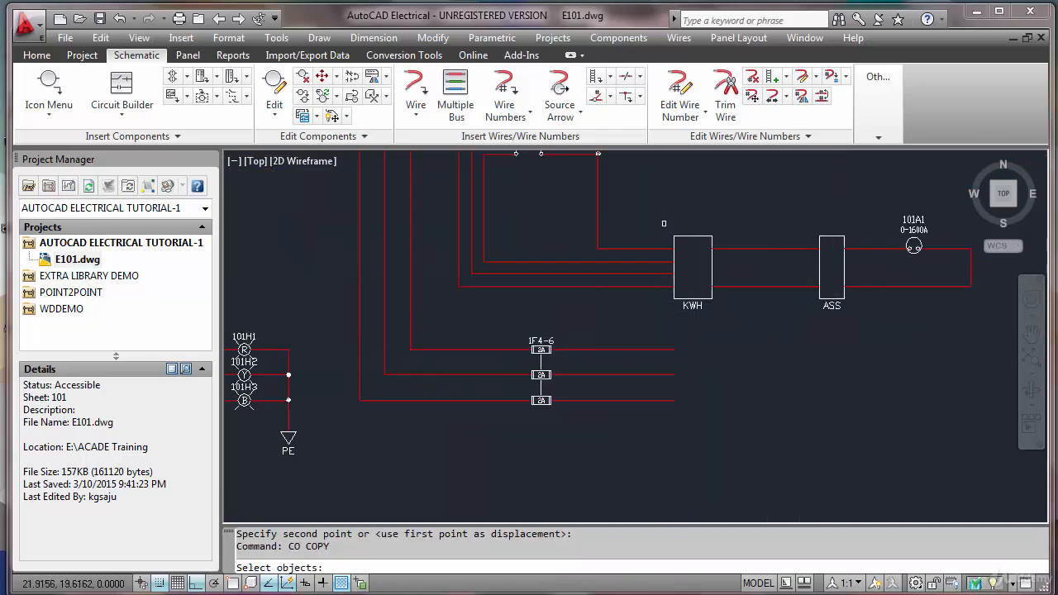
pyautogui.click(663, 224)
pyautogui.click(728, 310)
pyautogui.press('Escape')
# Step: Copy the ASS block with its label straight down, level with the three wires leaving fuse 1F4-6
pyautogui.press('Return')
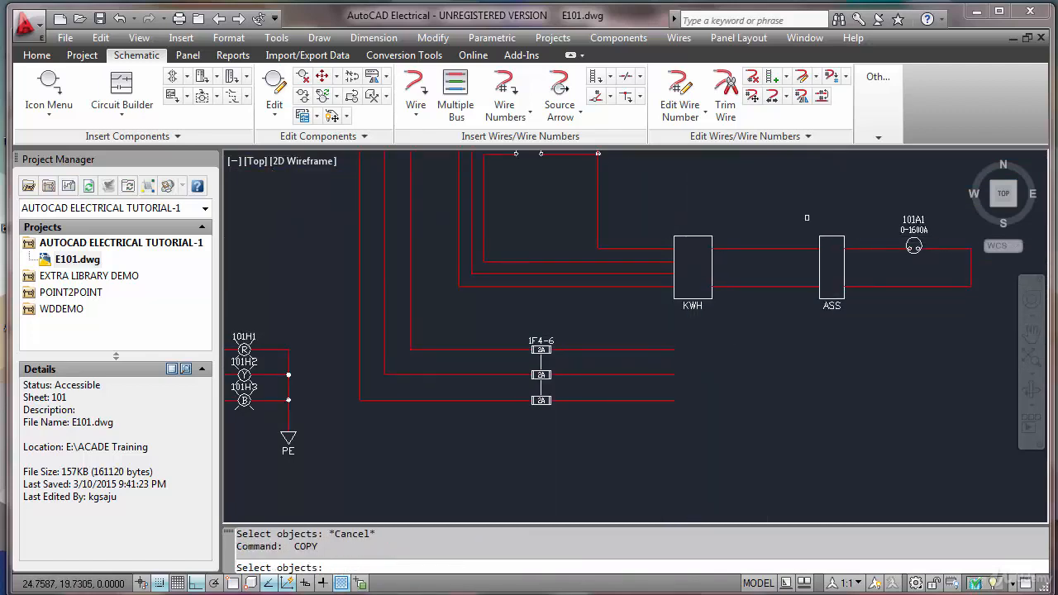
pyautogui.click(805, 217)
pyautogui.click(857, 332)
pyautogui.press('Return')
pyautogui.click(852, 248)
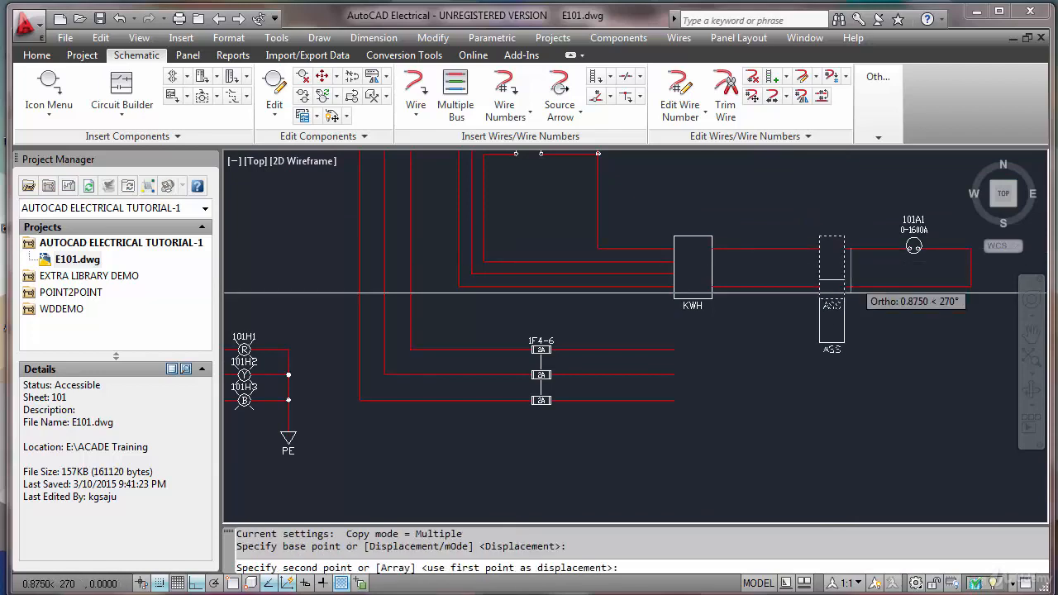
pyautogui.click(852, 350)
pyautogui.press('Escape')
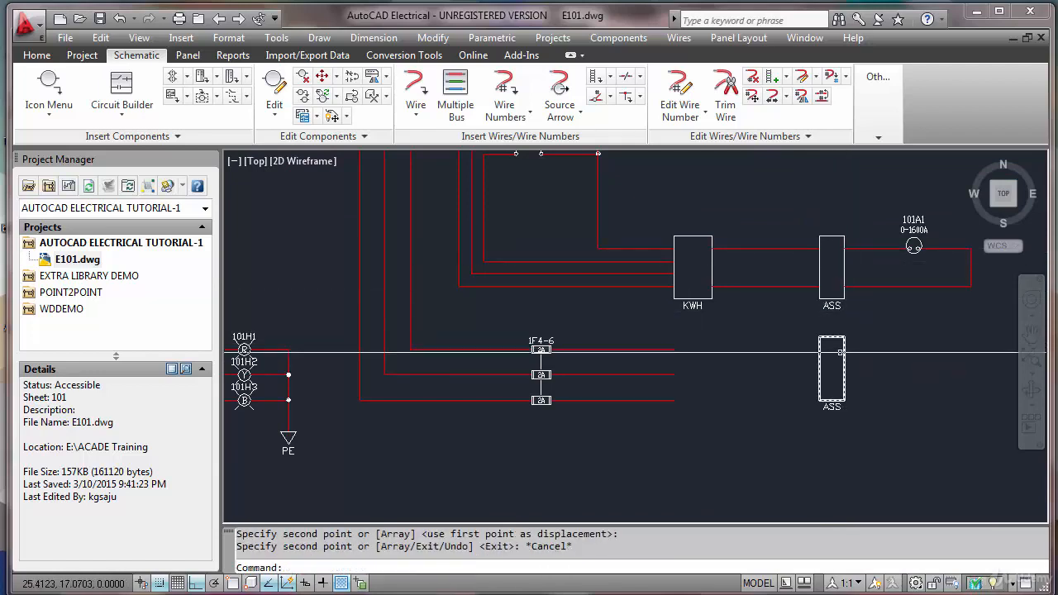
# Step: Change the label under the copied block to VSS
pyautogui.doubleClick(832, 407)
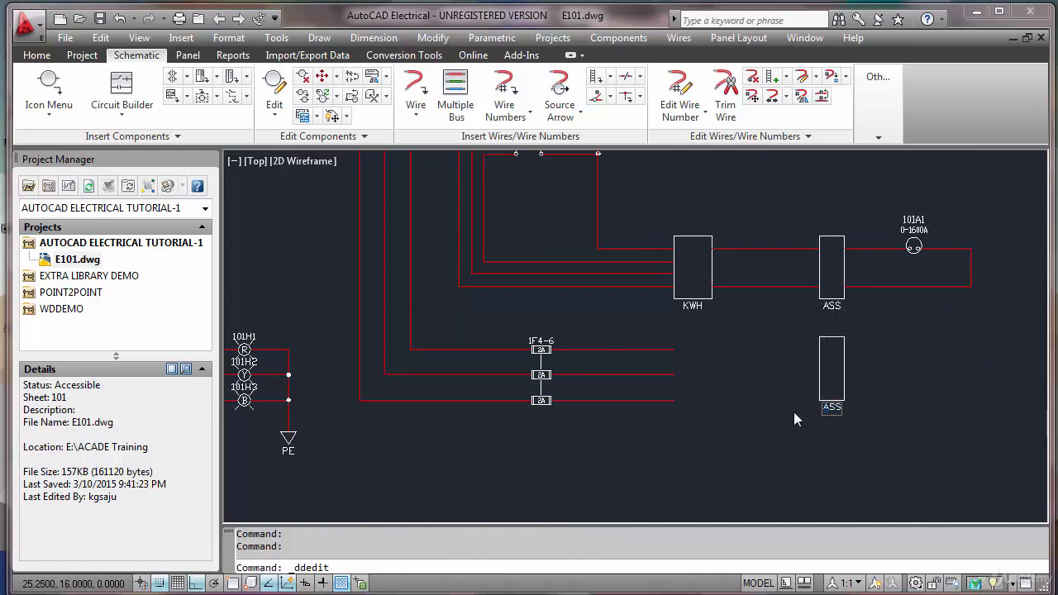
pyautogui.write('VSS')
pyautogui.press('Return')
pyautogui.rightClick(770, 431)
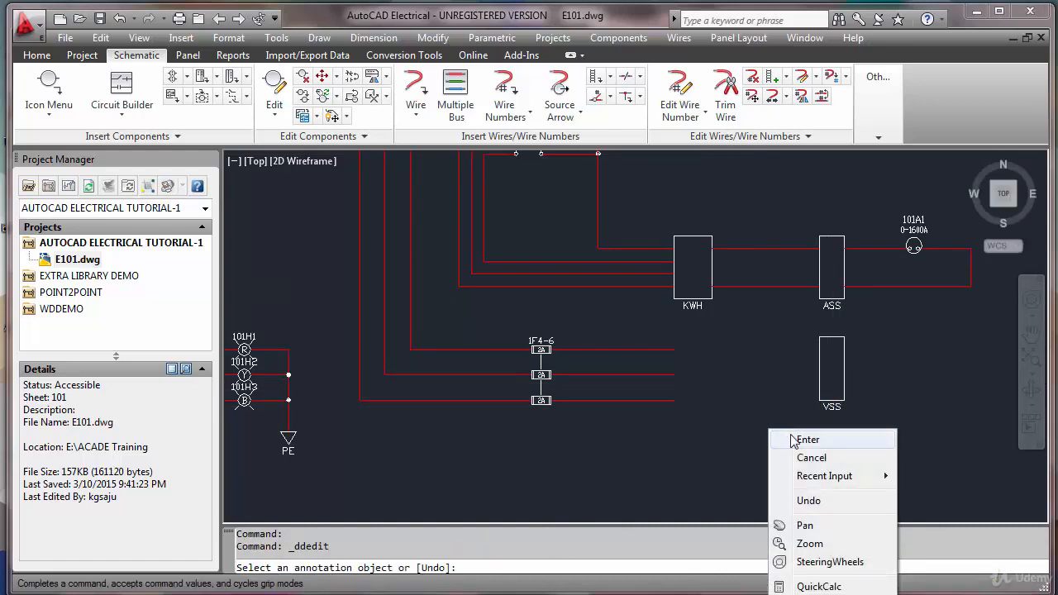
pyautogui.click(800, 439)
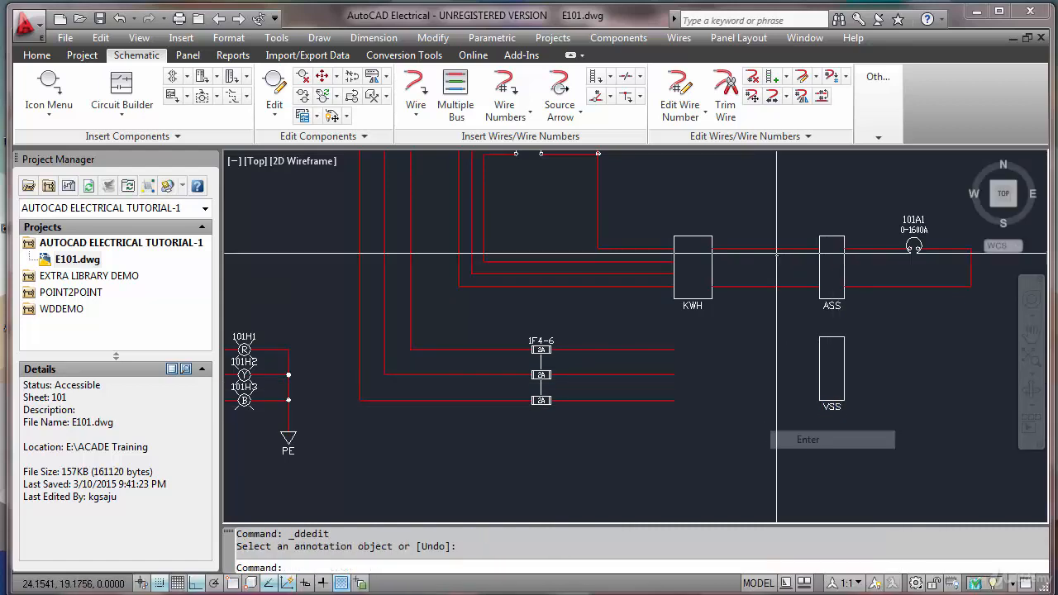
# Step: Try to lengthen the upper wire from fuse 1F4-6 to the VSS block with Stretch Wire
pyautogui.click(771, 97)
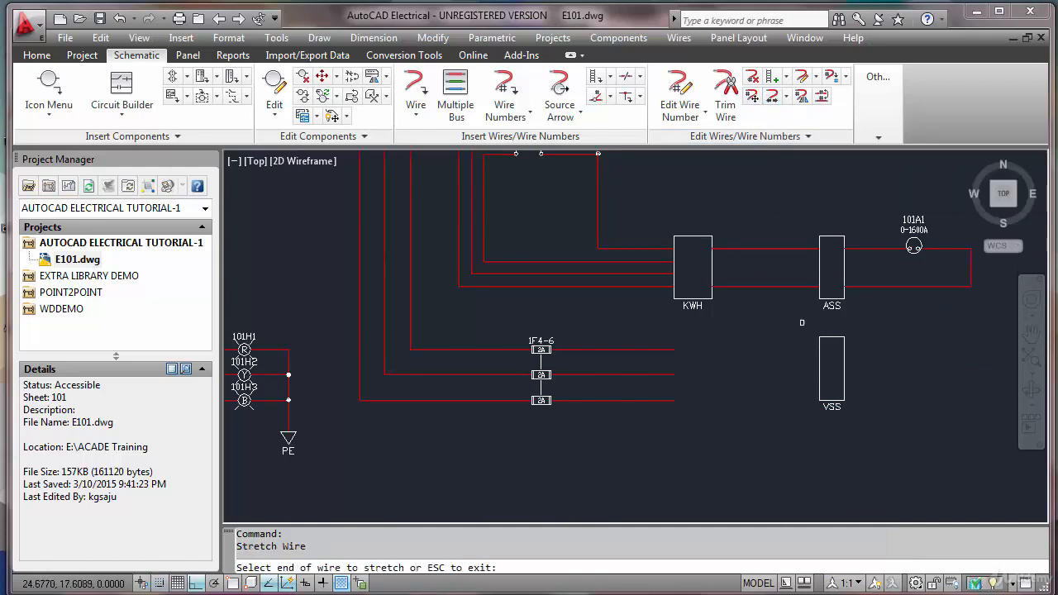
pyautogui.click(818, 346)
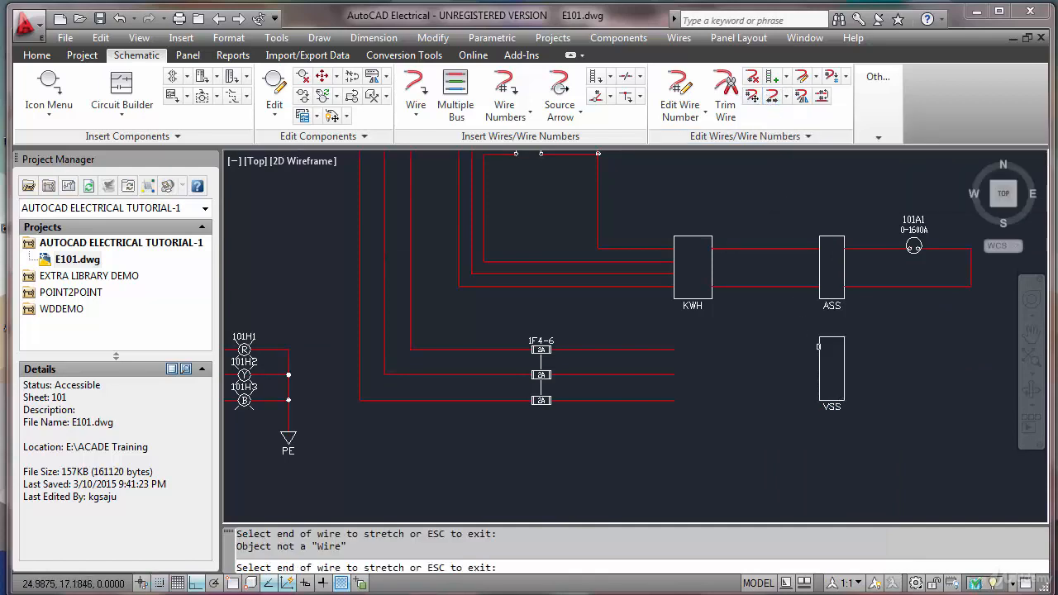
pyautogui.click(663, 350)
pyautogui.click(674, 355)
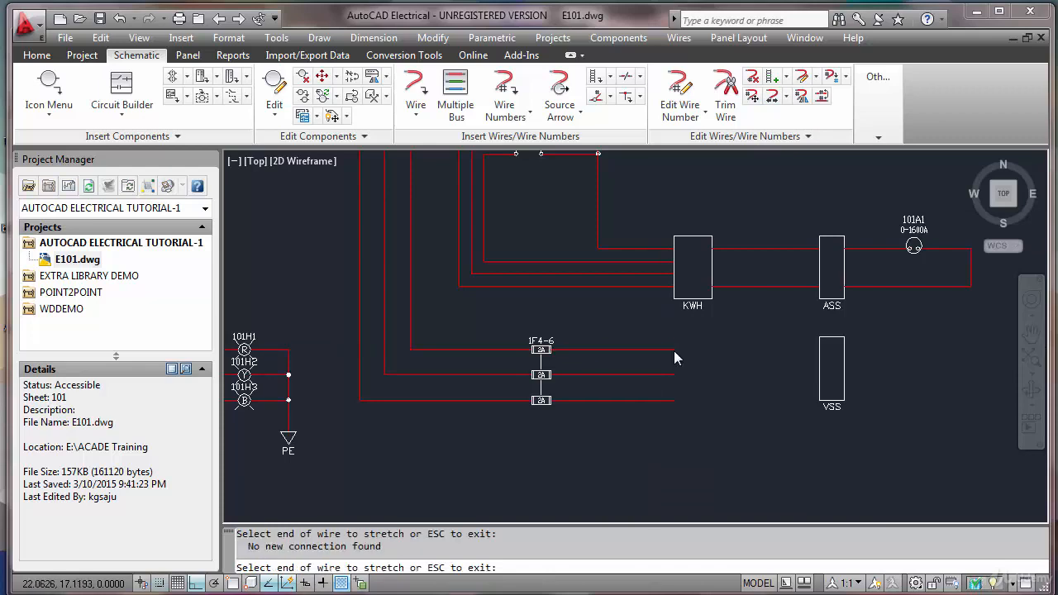
pyautogui.press('Escape')
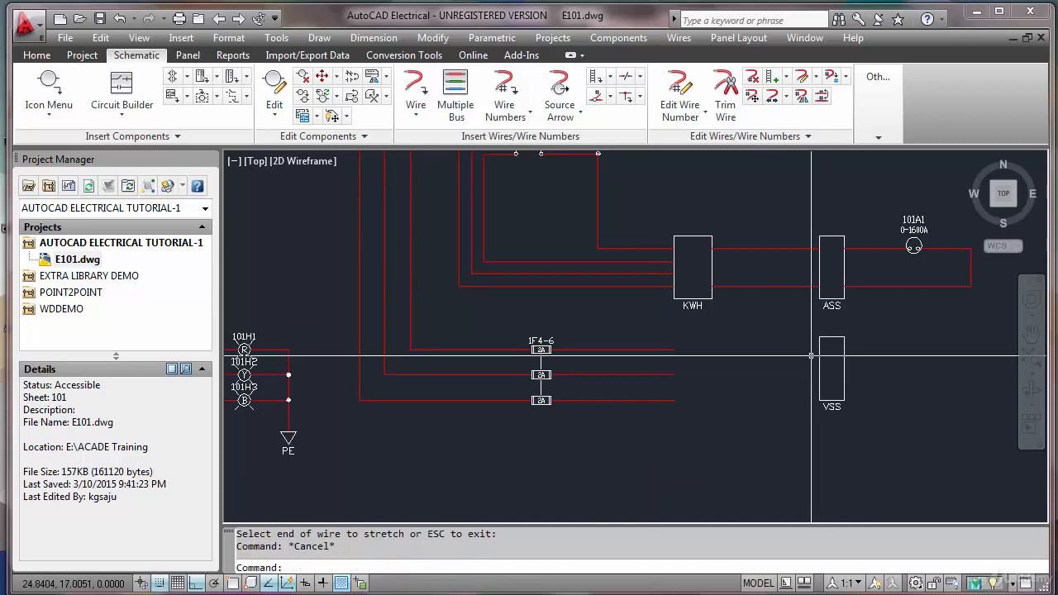
# Step: Extend the wires leaving fuse 1F4-6 to the VSS block, using its rectangle as the boundary edge
pyautogui.press('Escape')
pyautogui.write('ex')
pyautogui.press('Return')
pyautogui.click(824, 354)
pyautogui.click(800, 356)
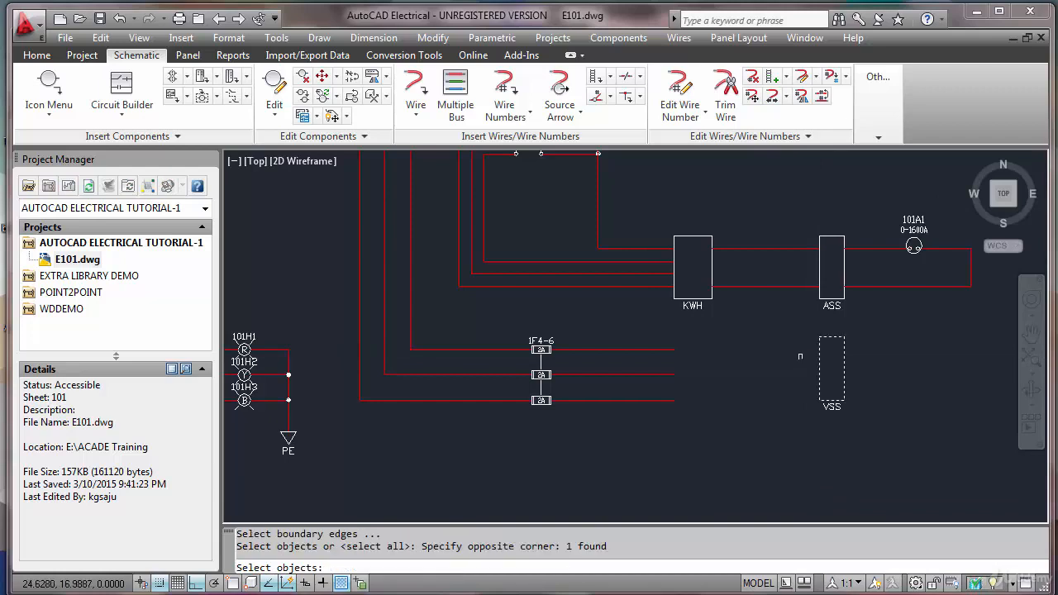
# Step: Extend the three wires from fuse 1F4-6 to the near edge of the VSS box
pyautogui.press('Return')
pyautogui.click(680, 320)
pyautogui.click(639, 429)
pyautogui.press('Escape')
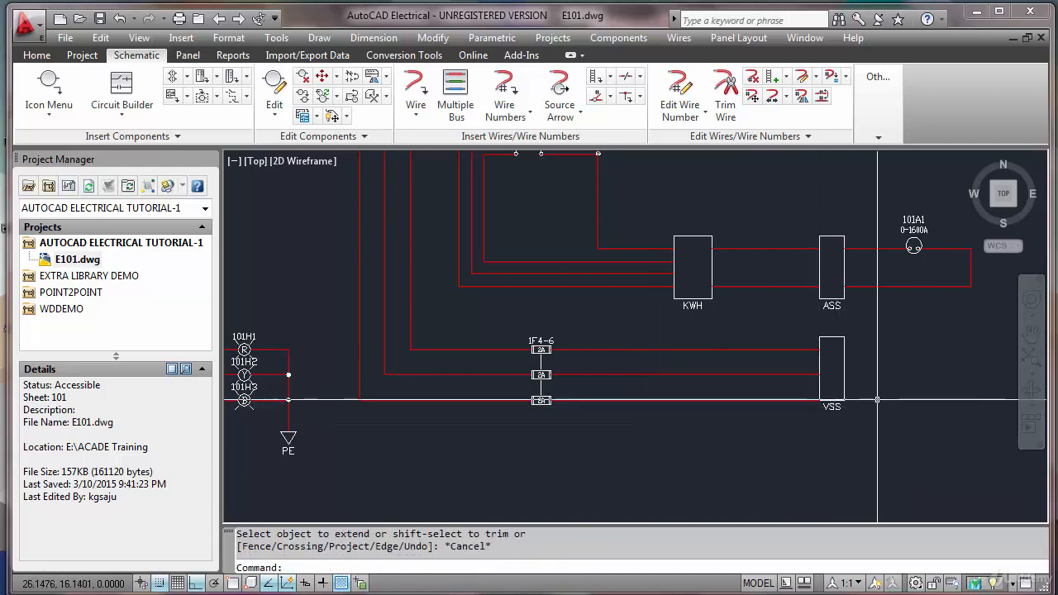
# Step: Move the VSS box and its label slightly down so that the three wires meet its side evenly
pyautogui.scroll(3, 870, 406)
pyautogui.write('m')
pyautogui.press('Return')
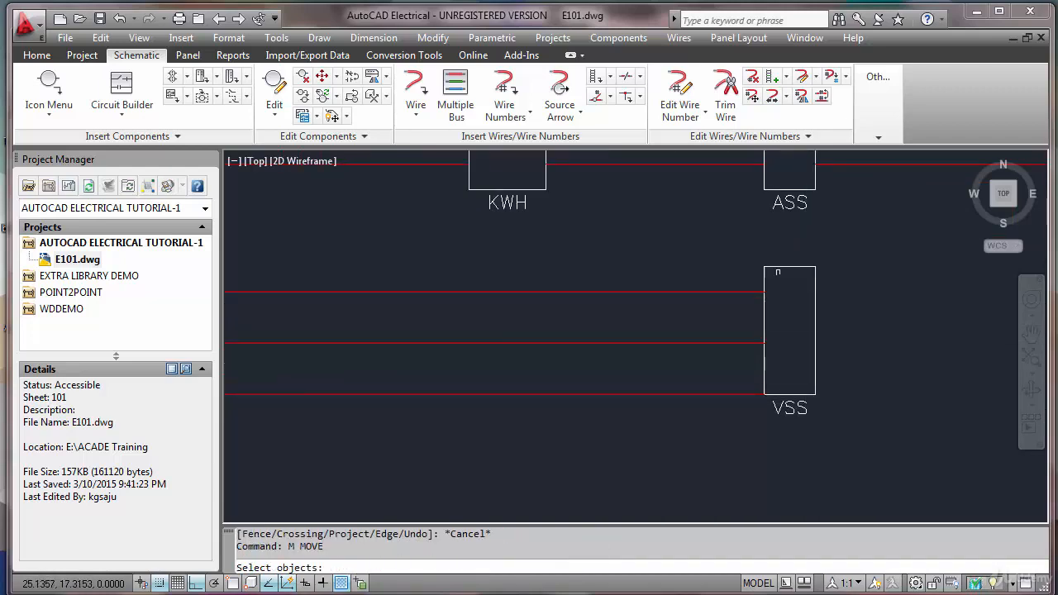
pyautogui.click(741, 251)
pyautogui.click(856, 466)
pyautogui.press('Return')
pyautogui.click(863, 384)
pyautogui.click(864, 396)
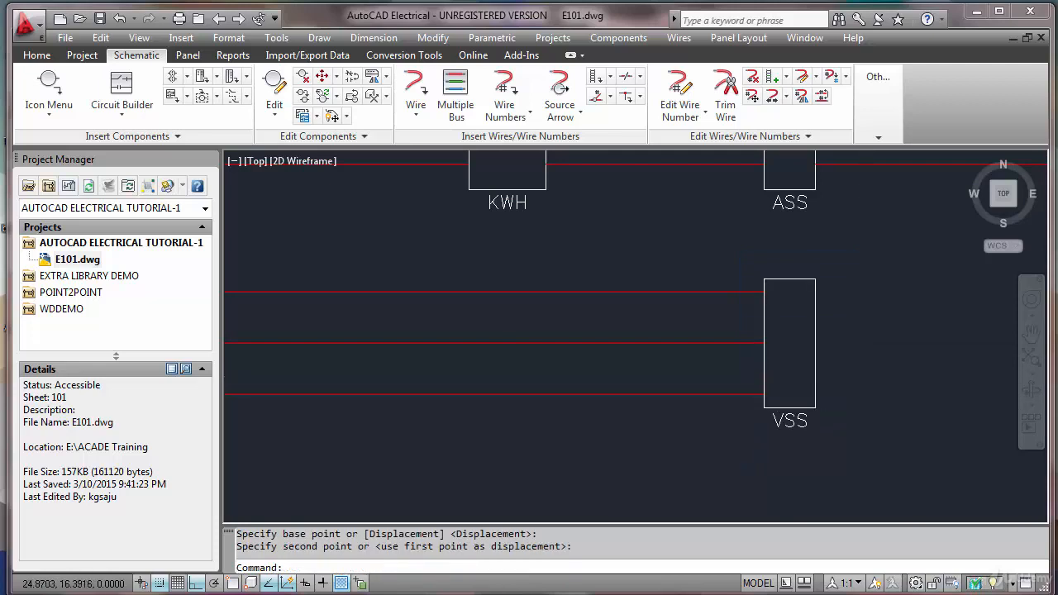
# Step: Draw a wire loop on the far side of the VSS box, from its upper wire level around to its lower one, matching the ASS loop's width
pyautogui.scroll(-6, 738, 346)
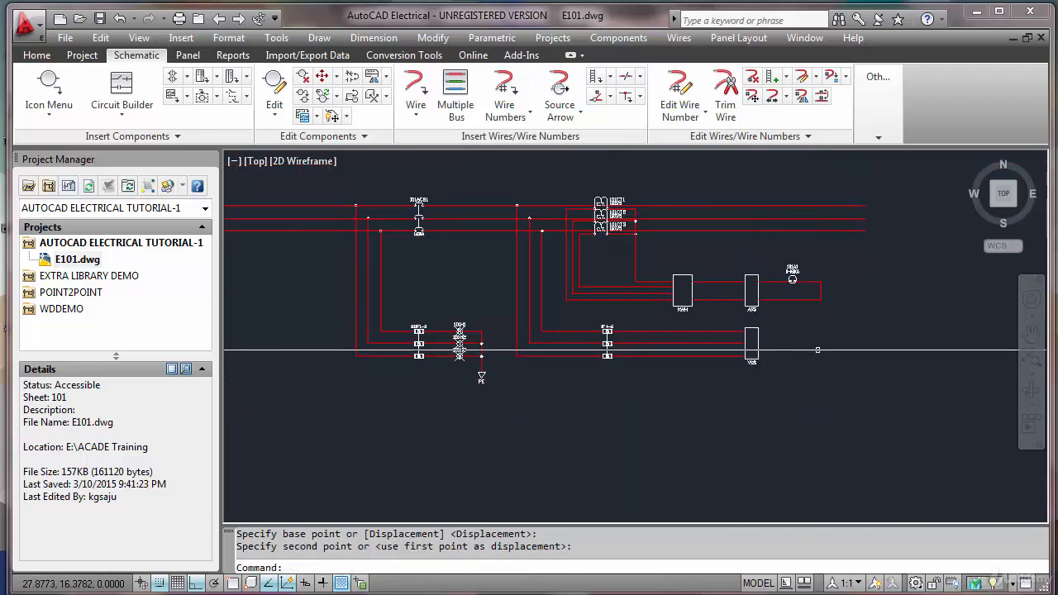
pyautogui.scroll(3, 817, 349)
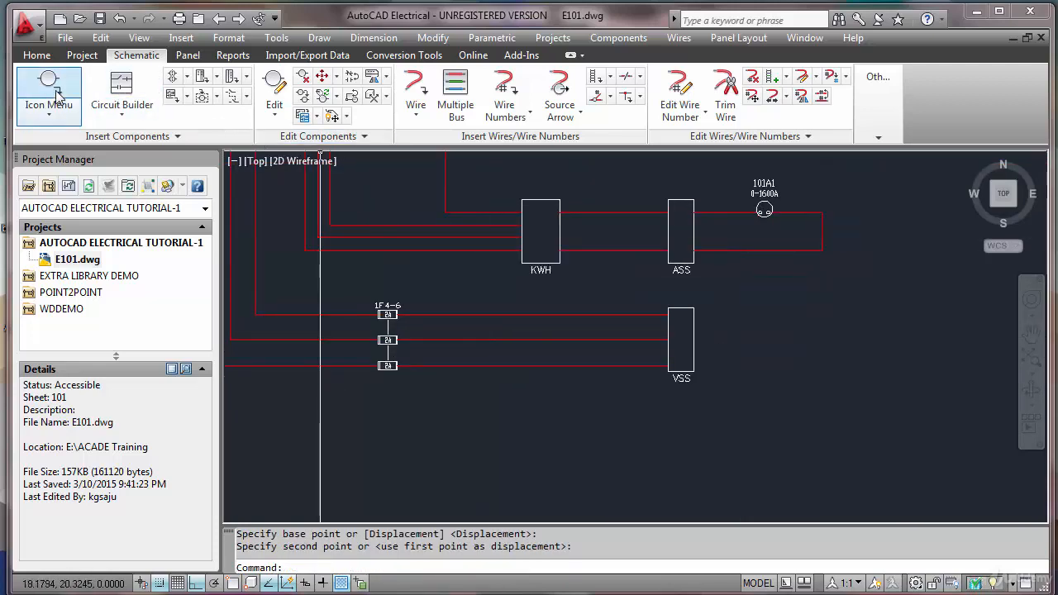
pyautogui.click(416, 89)
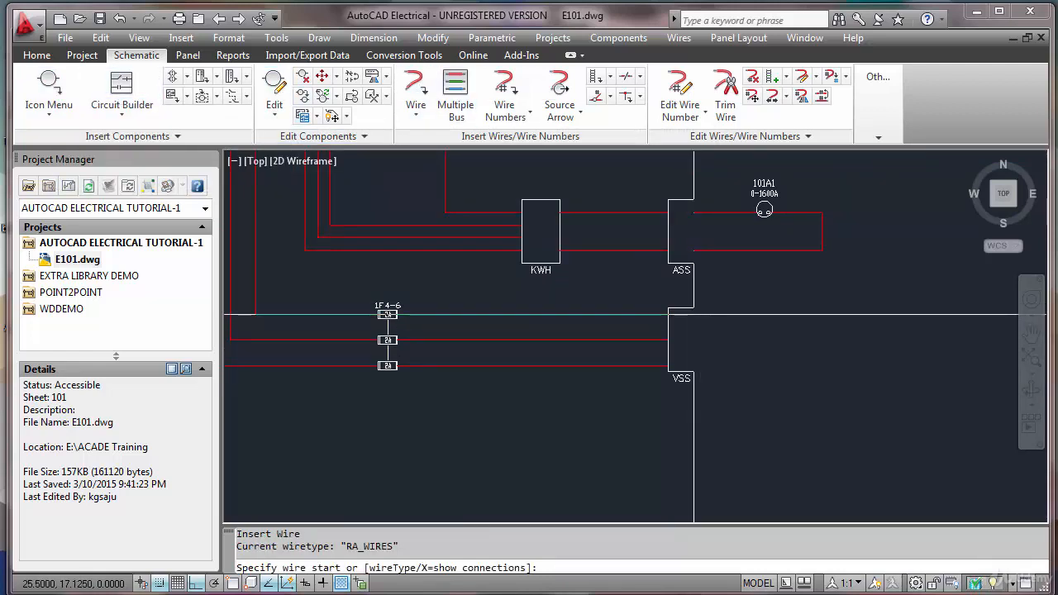
pyautogui.click(692, 314)
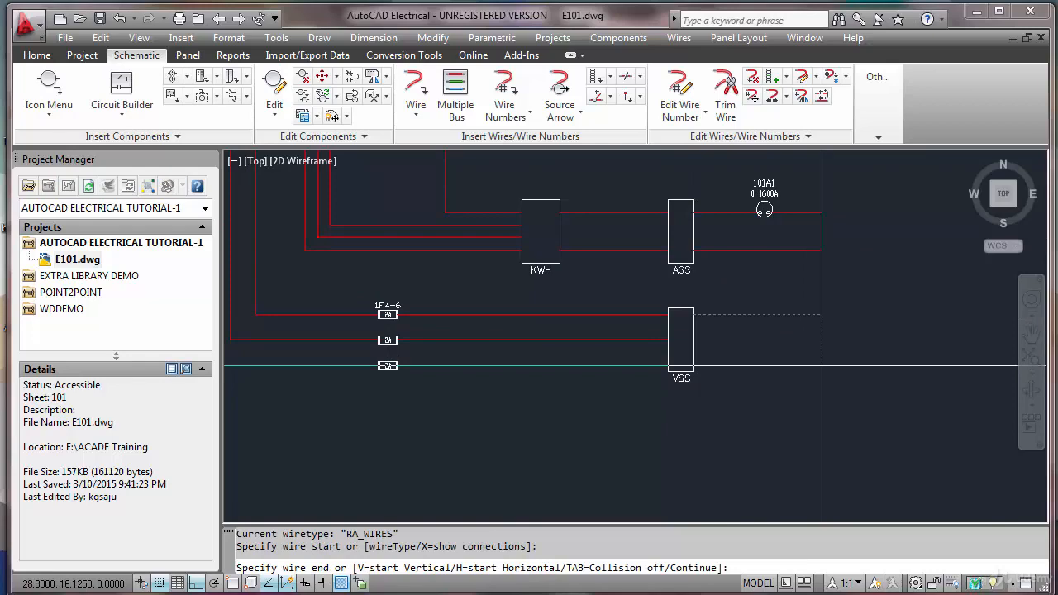
pyautogui.click(821, 365)
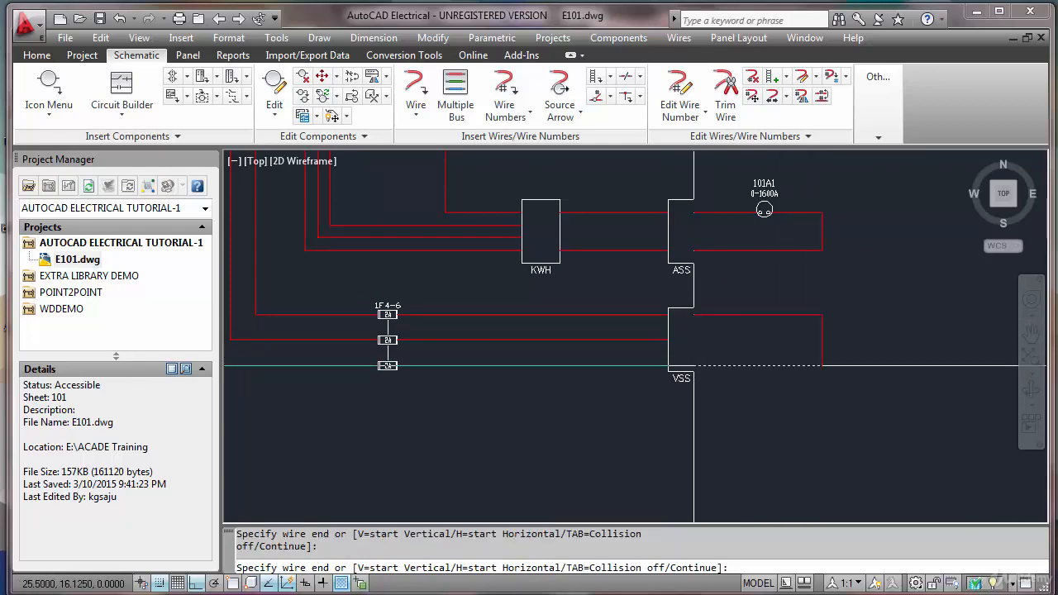
pyautogui.click(694, 365)
pyautogui.rightClick(699, 363)
# Step: Insert a Volt Meter on the upper wire of the VSS loop, below the ammeter, with tag 101V1 and rating 0-500VAC
pyautogui.click(45, 95)
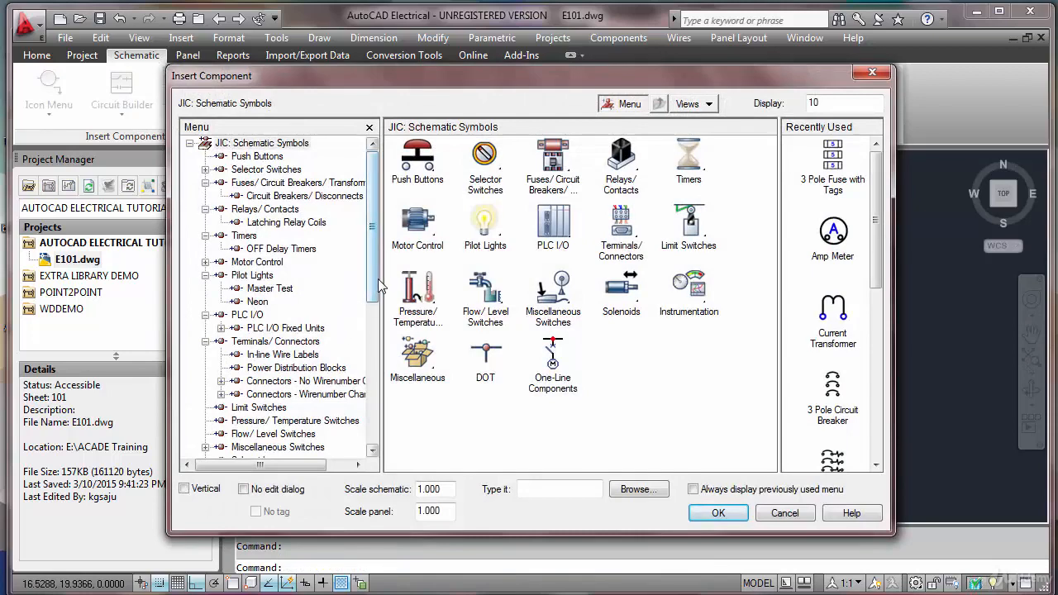
pyautogui.moveTo(379, 291); pyautogui.dragTo(376, 316)
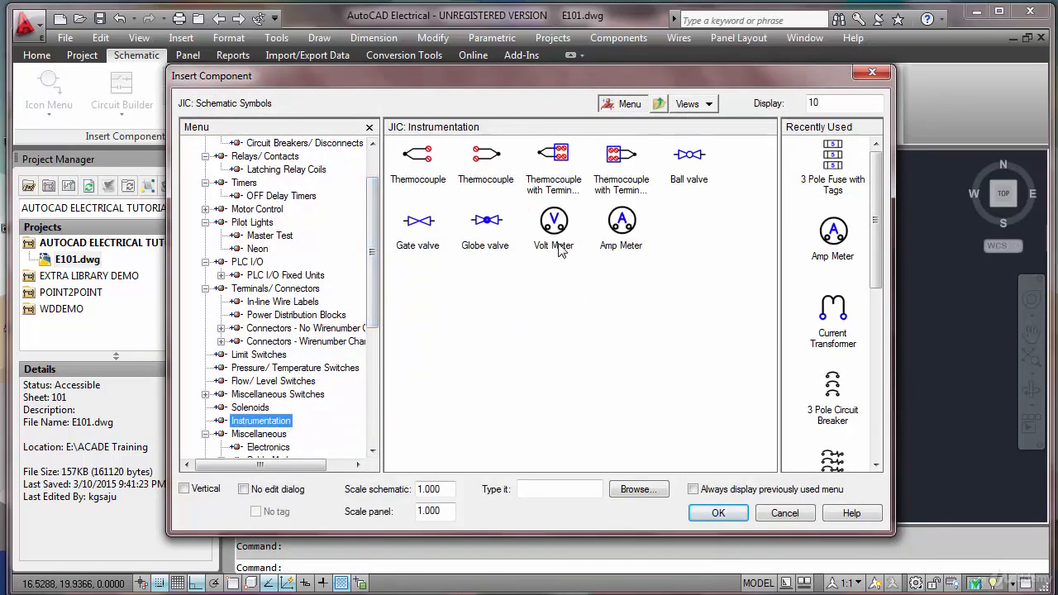
pyautogui.click(554, 228)
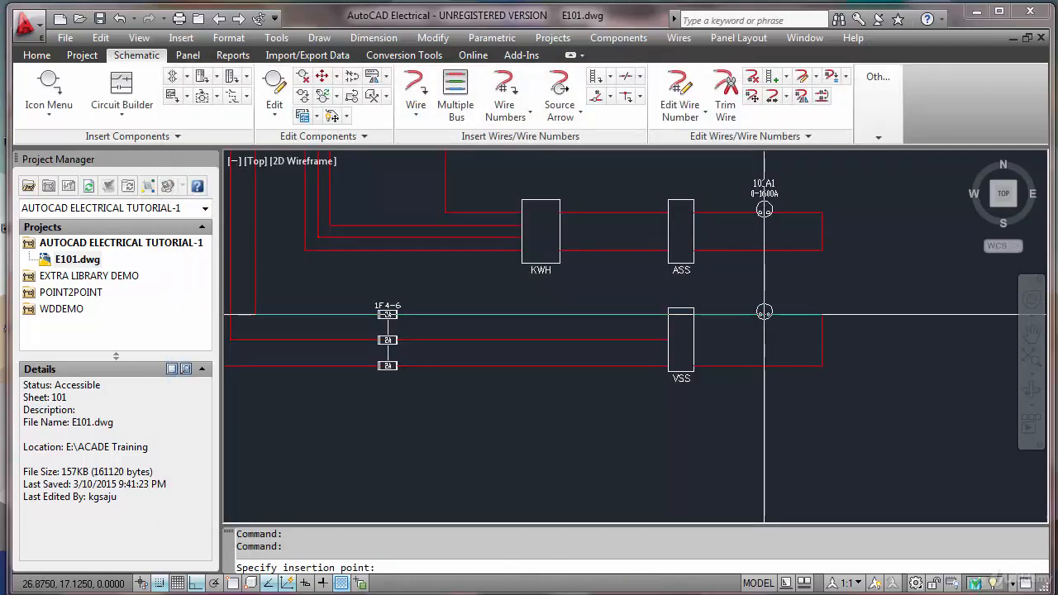
pyautogui.click(763, 314)
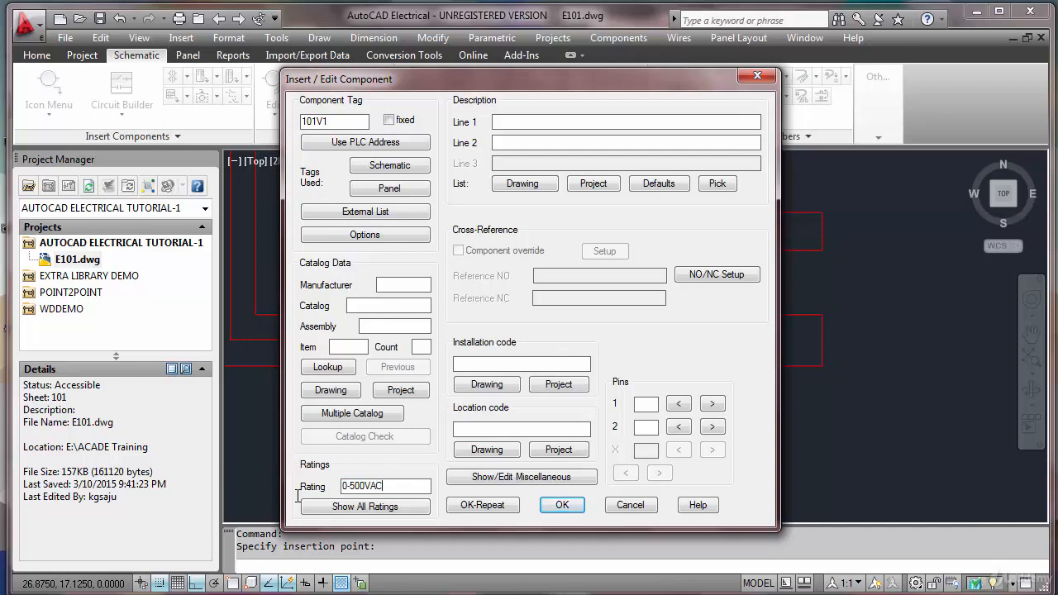
pyautogui.click(562, 504)
# Step: Move the voltmeter's tag and rating attributes up together so they sit clear above its symbol
pyautogui.scroll(5, 715, 297)
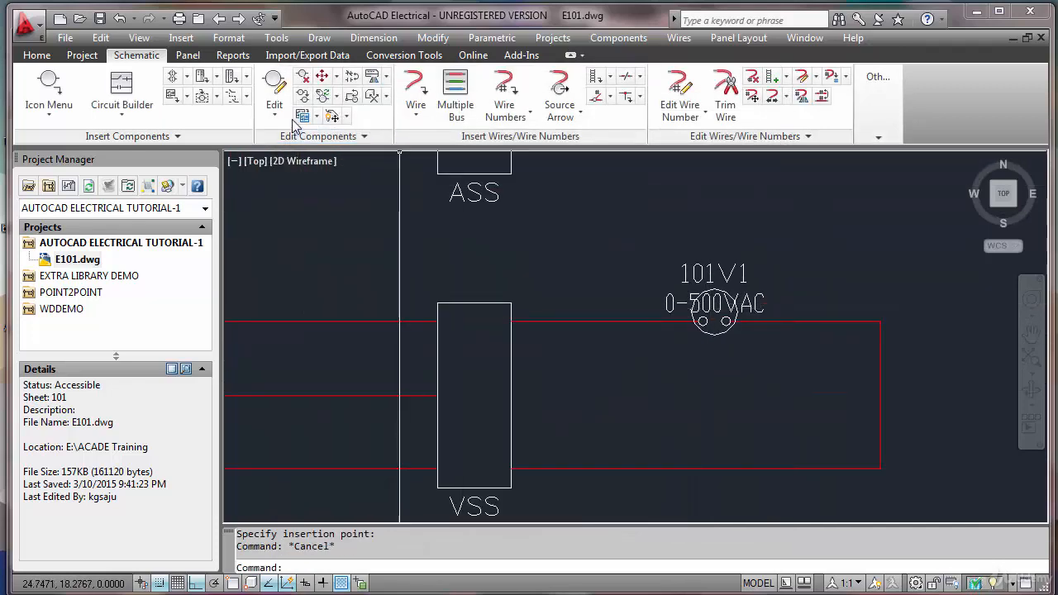
pyautogui.click(331, 116)
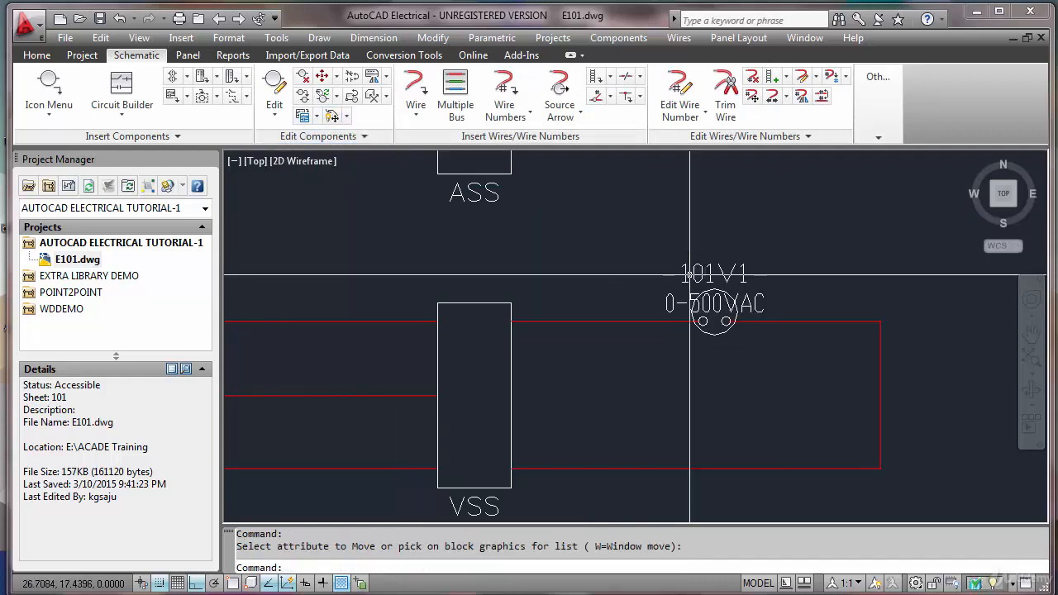
pyautogui.click(689, 274)
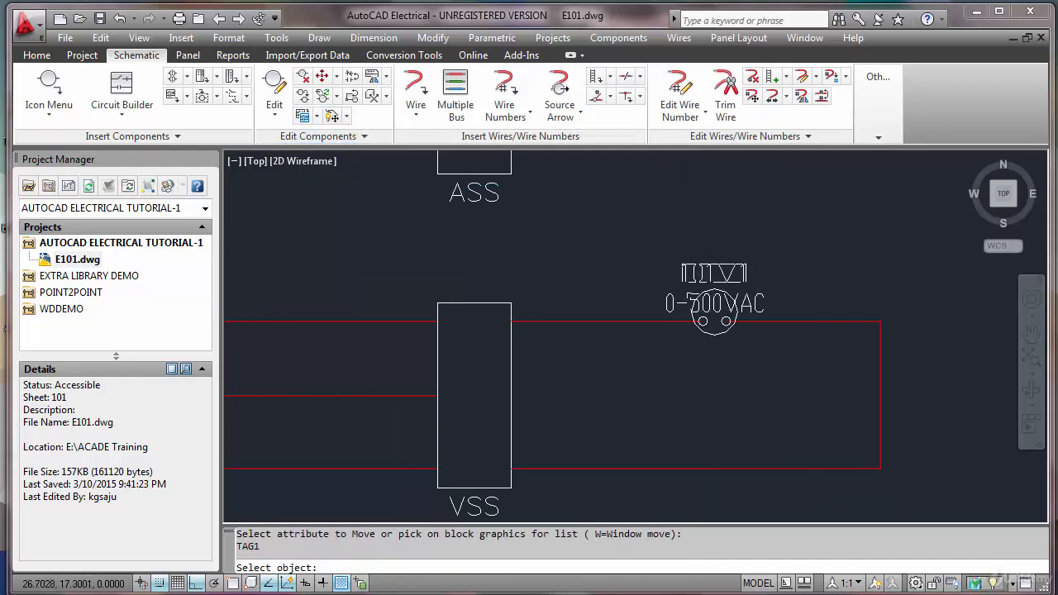
pyautogui.click(715, 303)
pyautogui.press('Return')
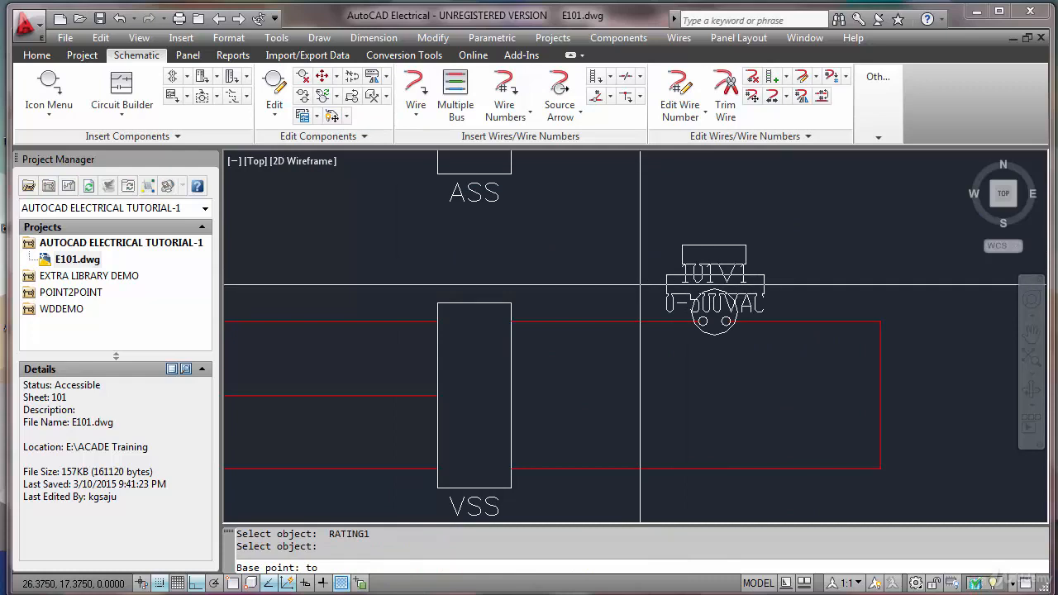
pyautogui.click(640, 248)
pyautogui.press('Escape')
pyautogui.press('Escape')
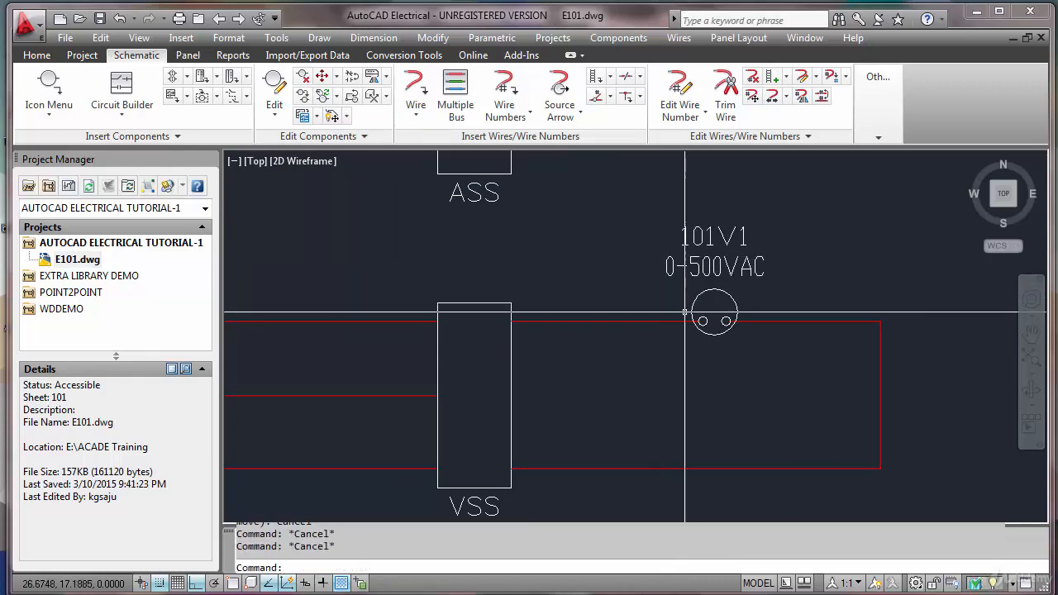
pyautogui.scroll(-10, 684, 311)
pyautogui.scroll(3, 358, 303)
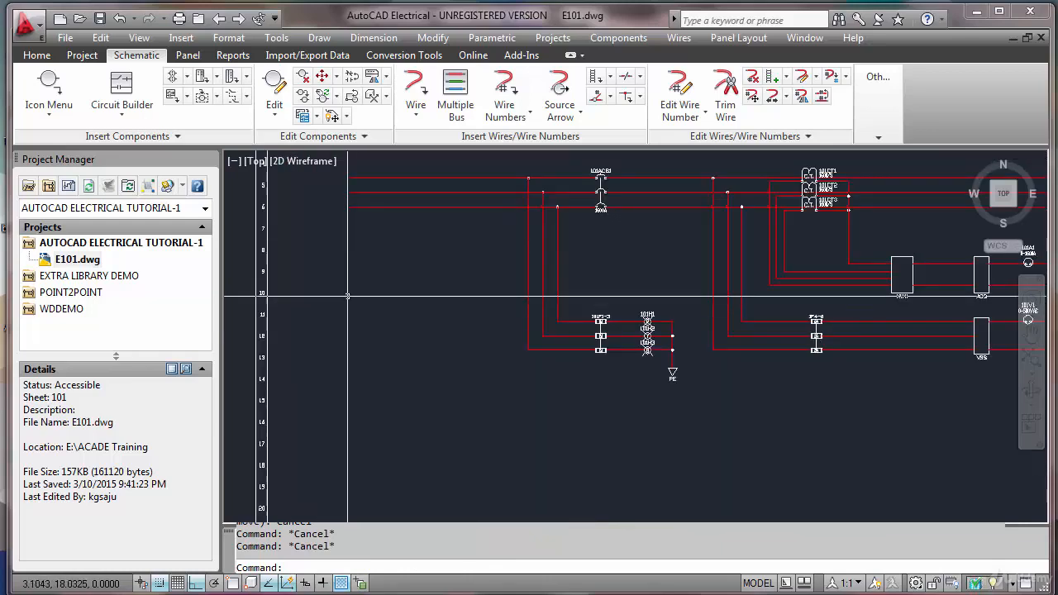
pyautogui.click(48, 86)
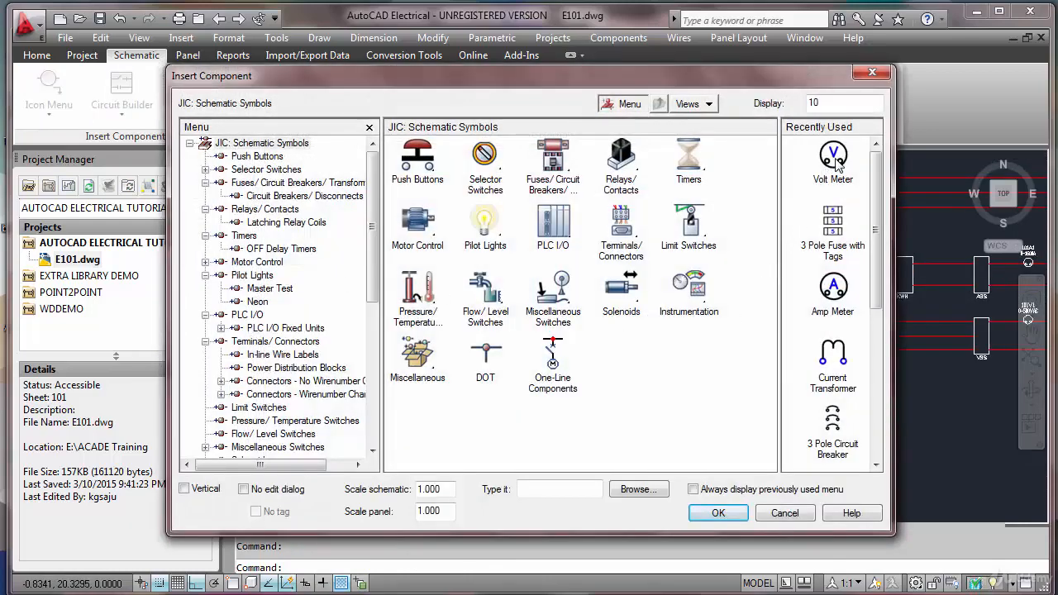
pyautogui.click(833, 158)
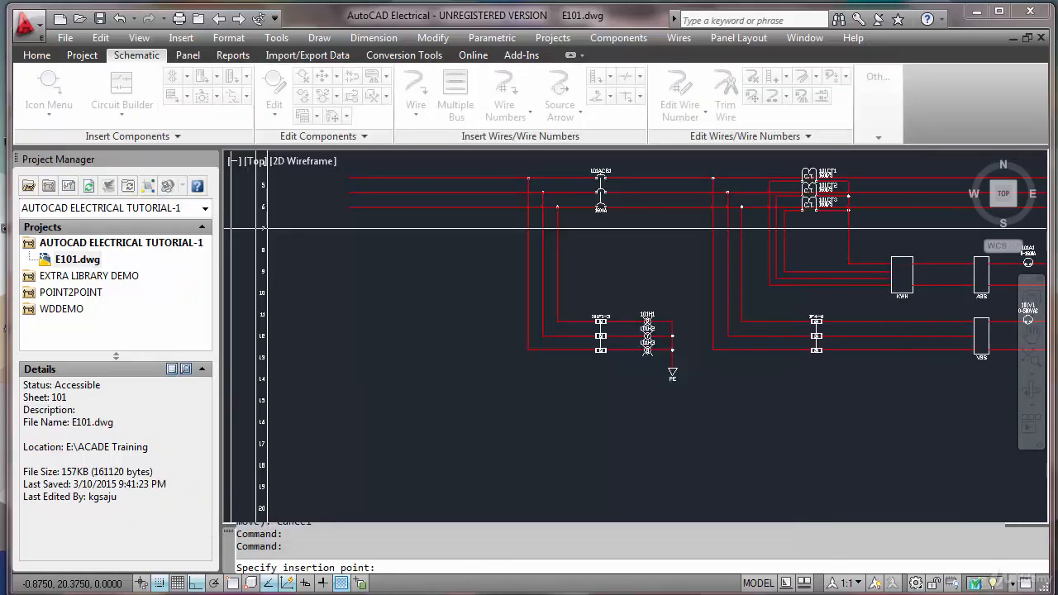
pyautogui.scroll(5, 339, 322)
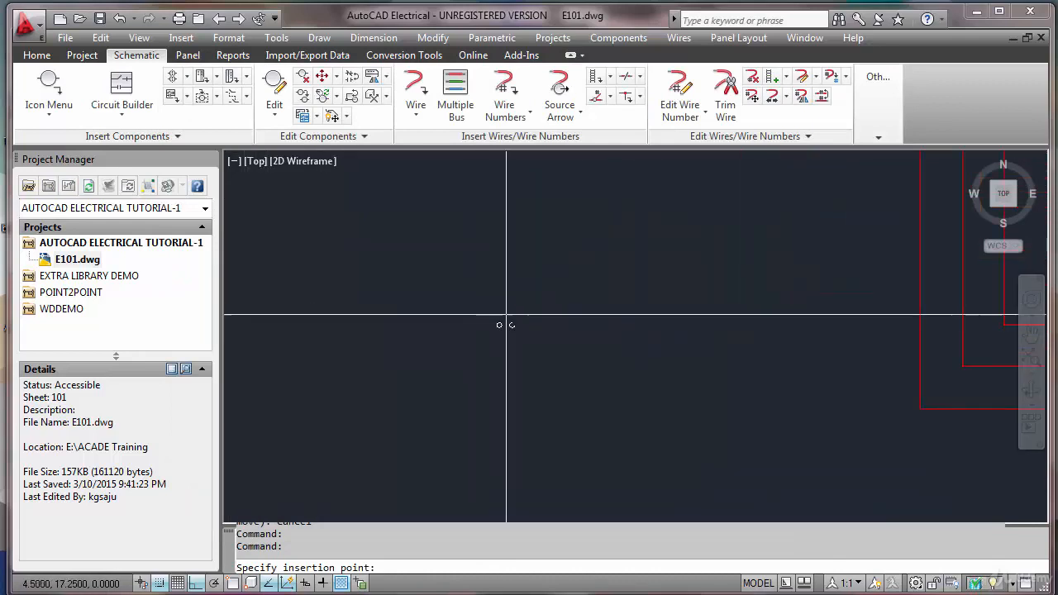
pyautogui.scroll(-5, 425, 323)
pyautogui.scroll(4, 423, 368)
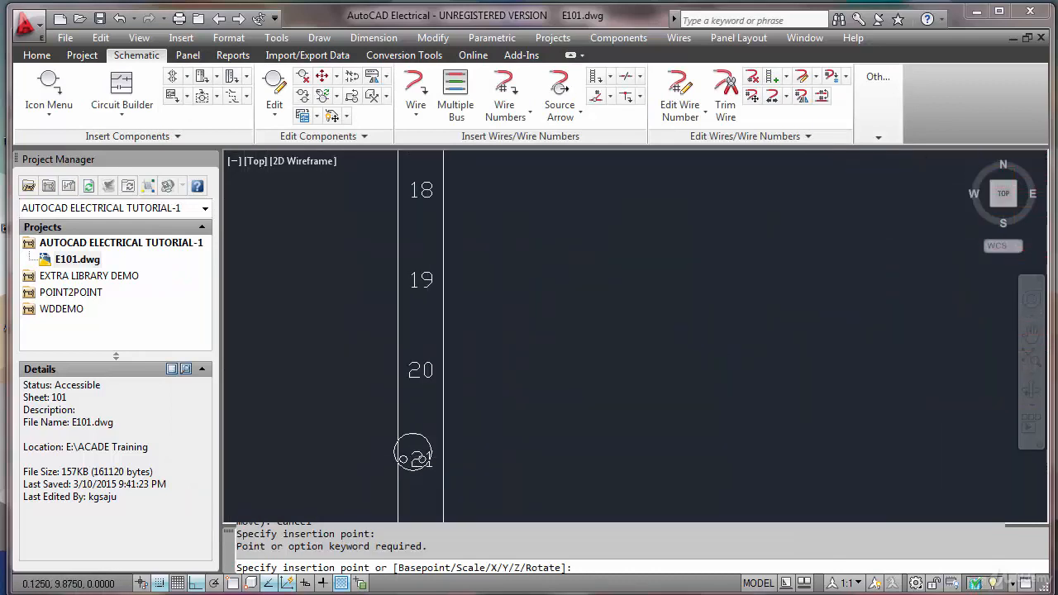
pyautogui.scroll(3, 413, 467)
pyautogui.scroll(-3, 410, 465)
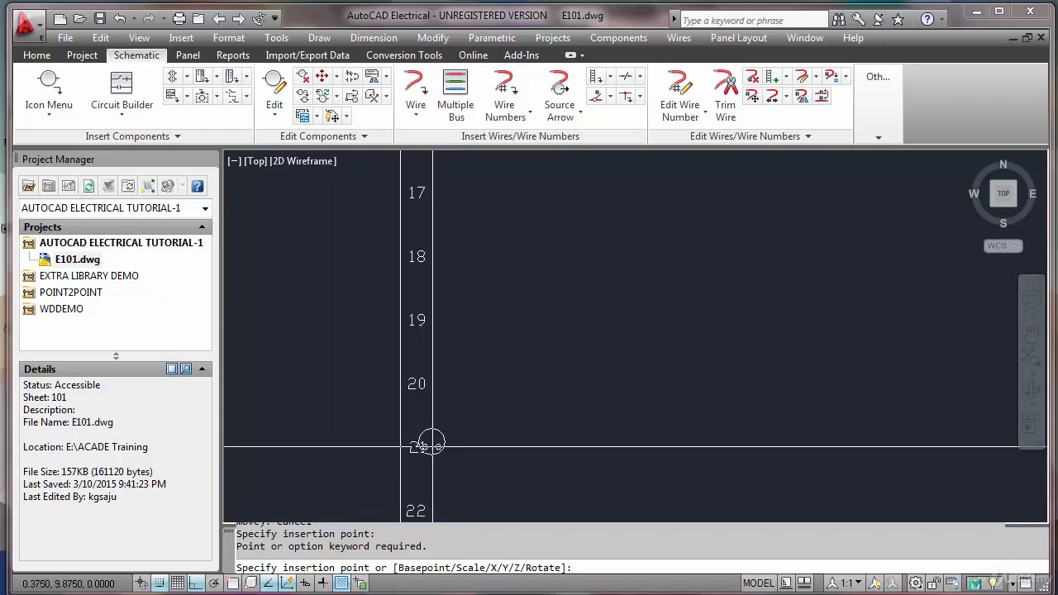
pyautogui.click(547, 446)
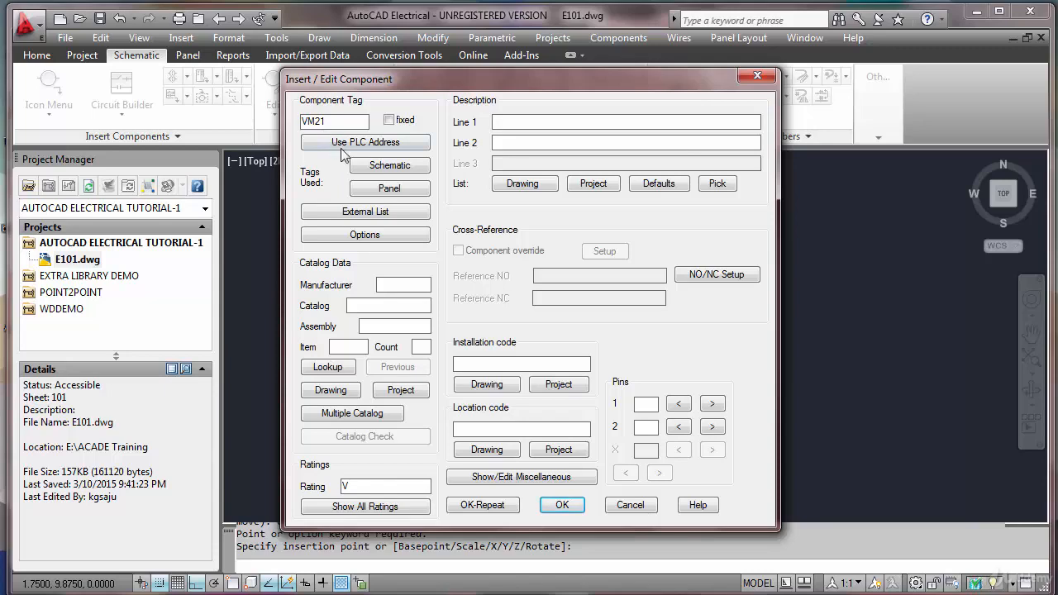
pyautogui.press('Escape')
pyautogui.scroll(-2, 450, 260)
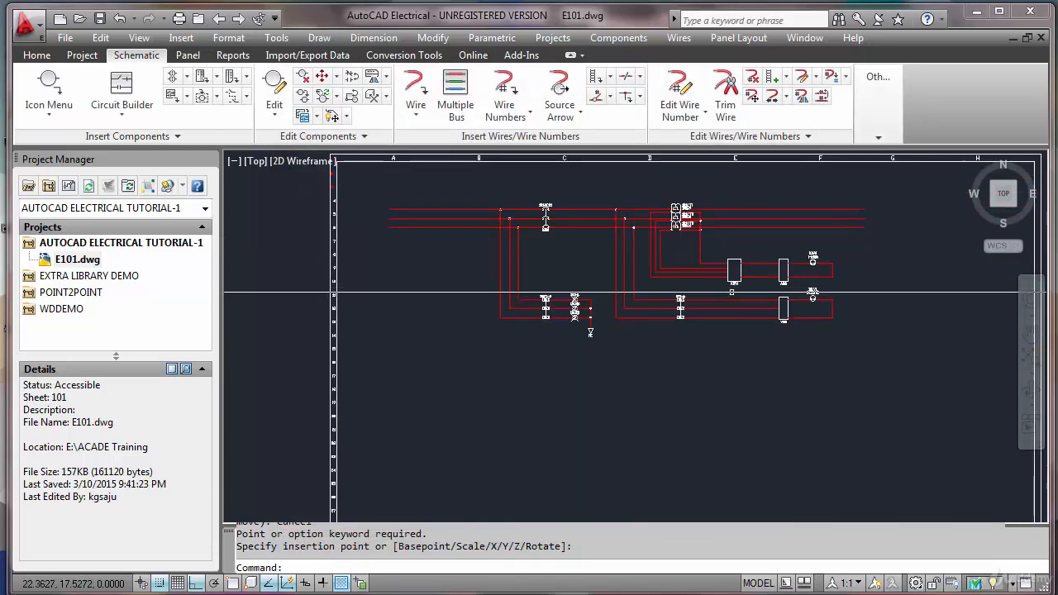
# Step: Change the component tag of the three-pole fuse feeding VSS to 101F4-6 and update its related components
pyautogui.scroll(5, 748, 292)
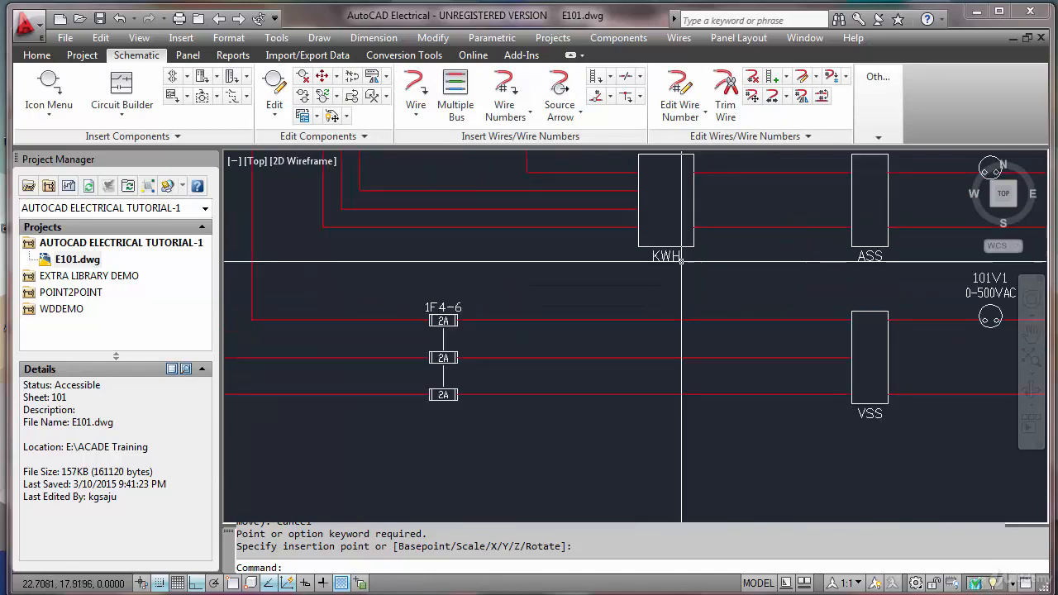
pyautogui.scroll(3, 681, 261)
pyautogui.scroll(-4, 680, 262)
pyautogui.scroll(3, 469, 315)
pyautogui.press('Escape')
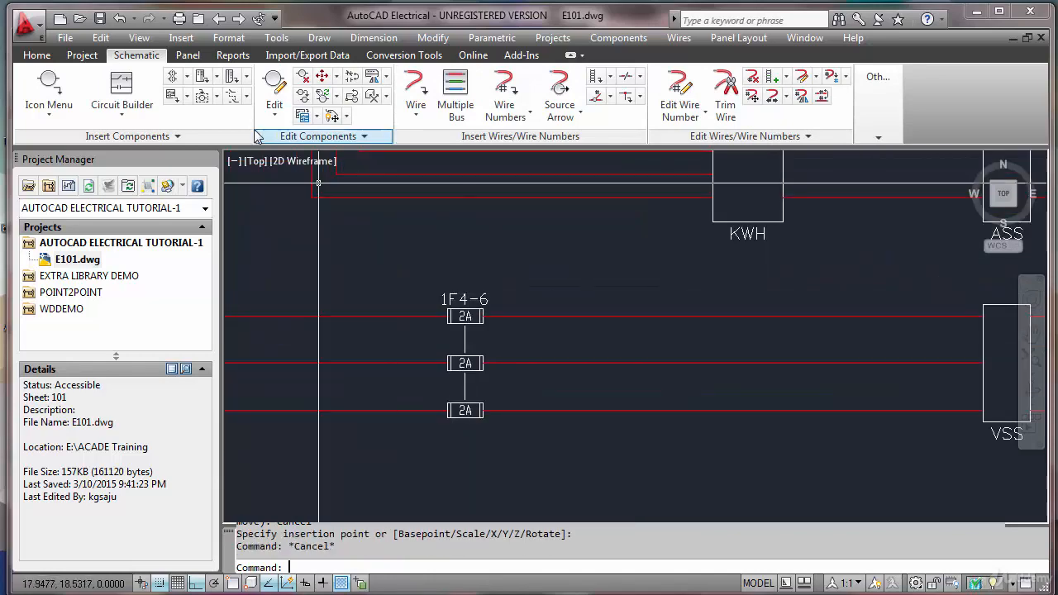
pyautogui.click(273, 91)
pyautogui.click(453, 303)
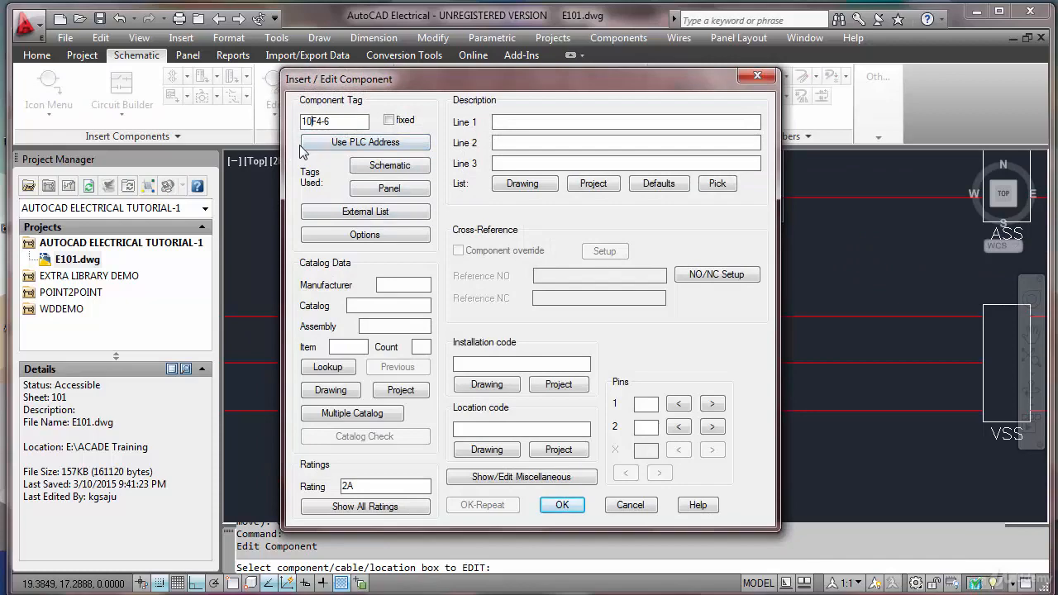
pyautogui.click(561, 506)
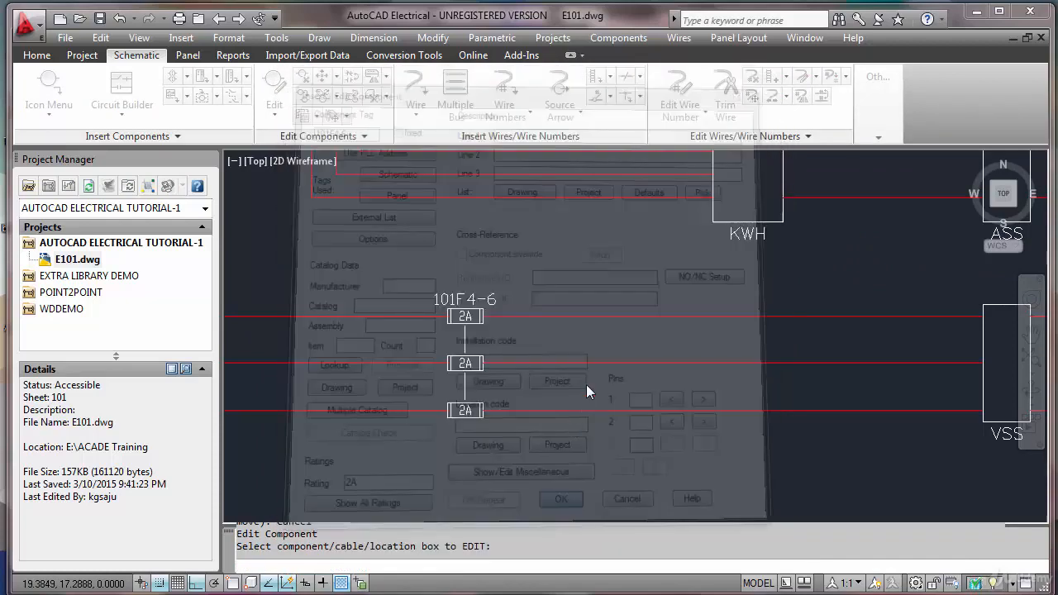
pyautogui.click(505, 363)
pyautogui.scroll(-3, 299, 338)
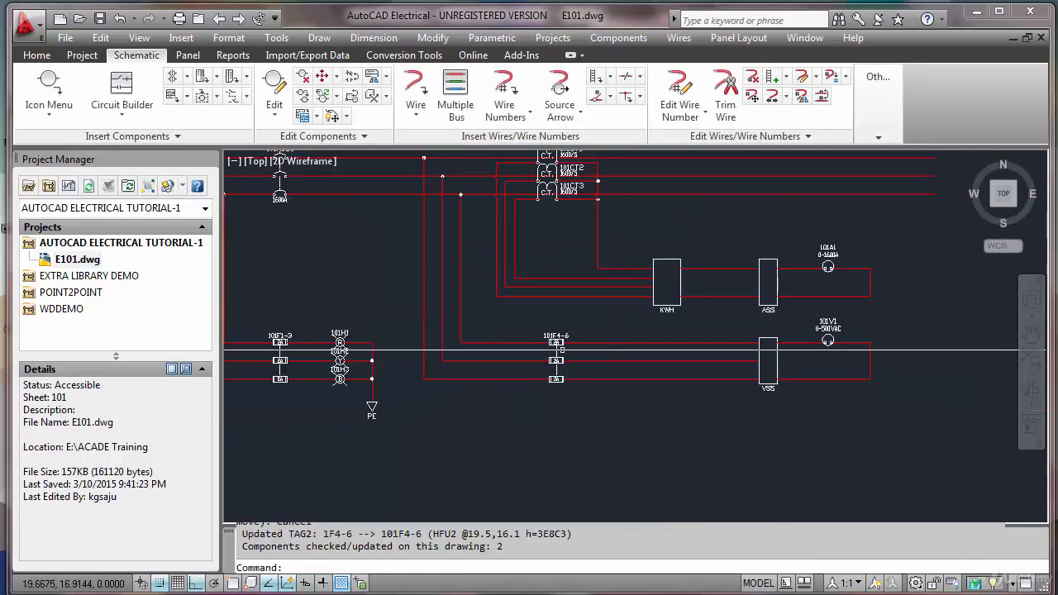
# Step: Check the component tags of the breaker, fuses and current transformers along the main supply wires
pyautogui.scroll(1, 299, 339)
pyautogui.scroll(-4, 321, 339)
pyautogui.scroll(6, 324, 189)
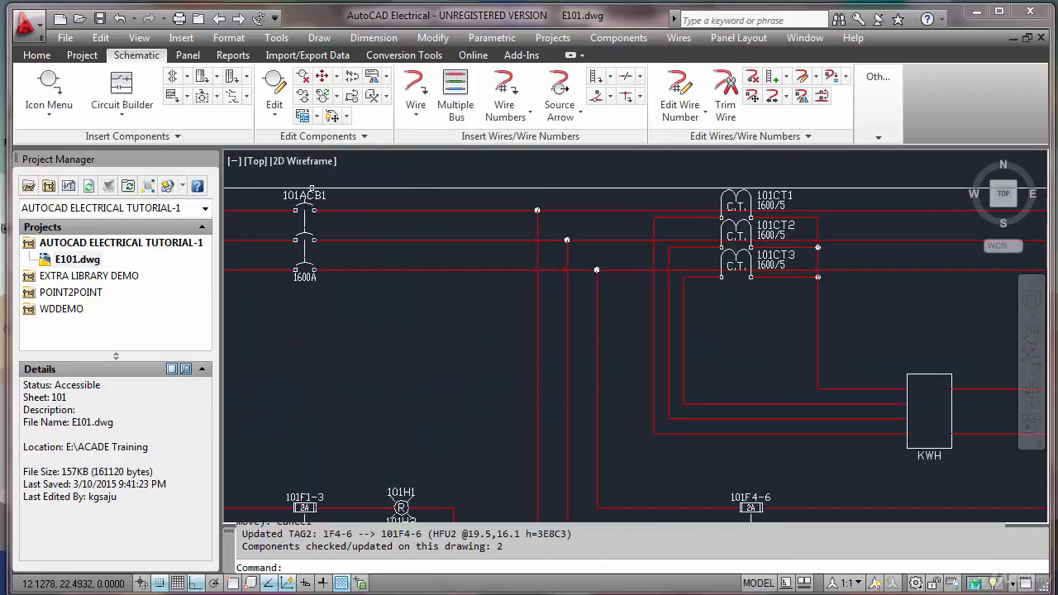
pyautogui.scroll(-4, 332, 219)
pyautogui.scroll(3, 697, 219)
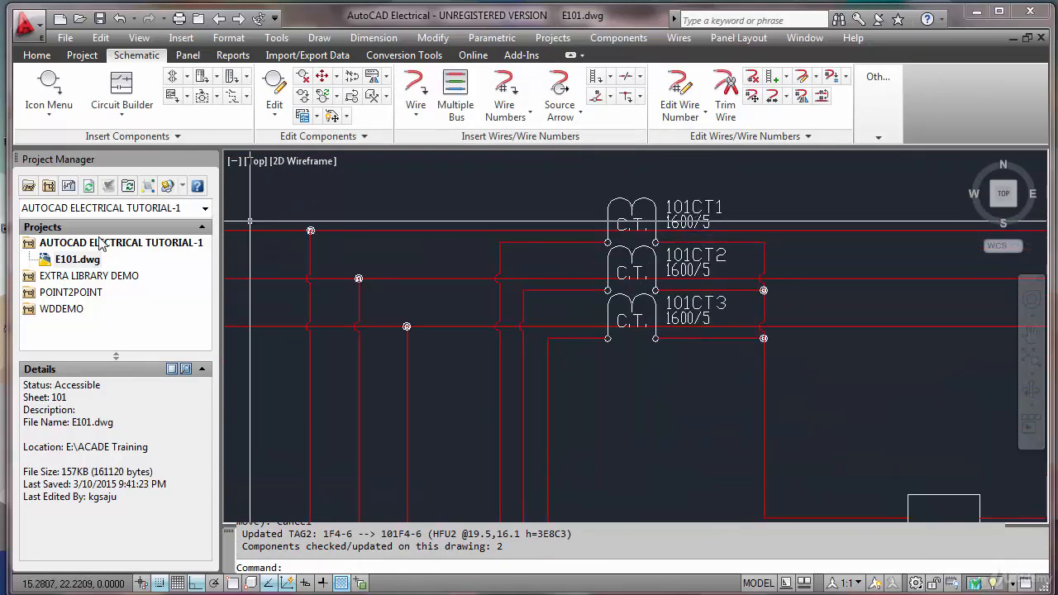
pyautogui.scroll(-4, 235, 248)
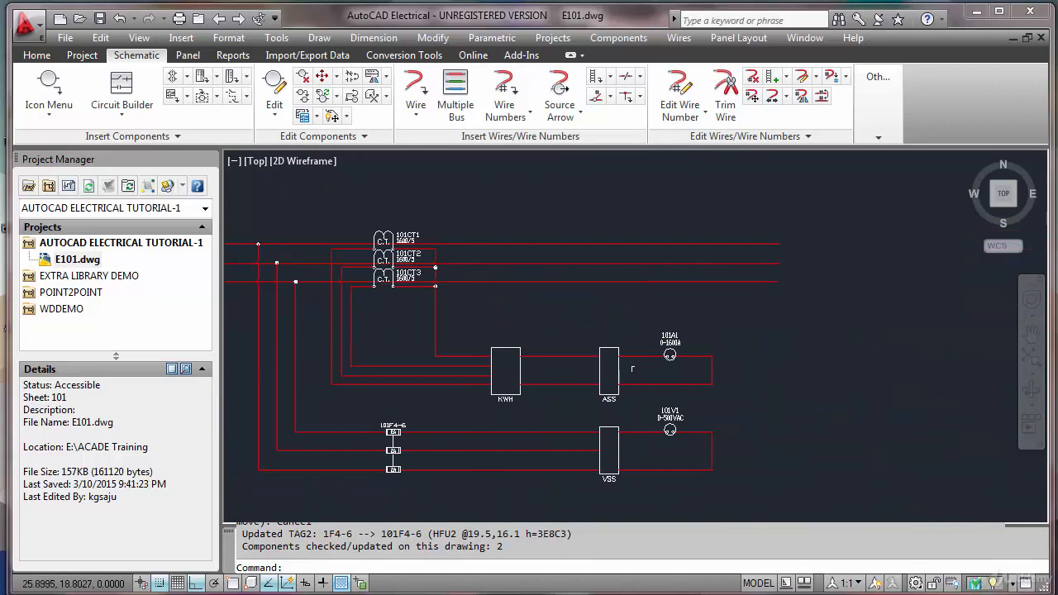
# Step: Change the ASS label under the upper selector box to 101ASS1
pyautogui.scroll(3, 690, 363)
pyautogui.scroll(-2, 652, 398)
pyautogui.scroll(1, 567, 420)
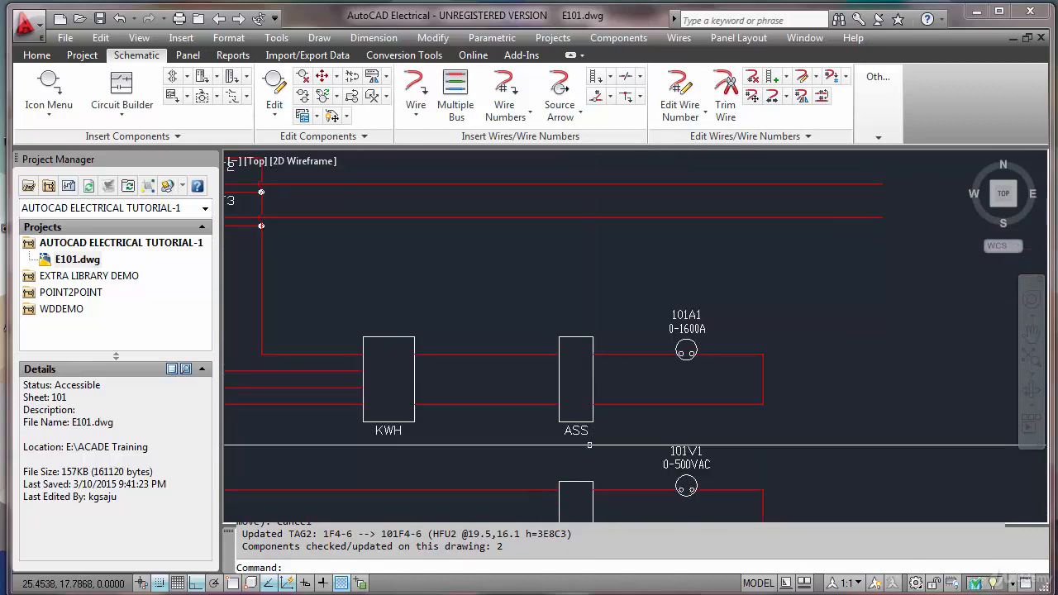
pyautogui.doubleClick(571, 432)
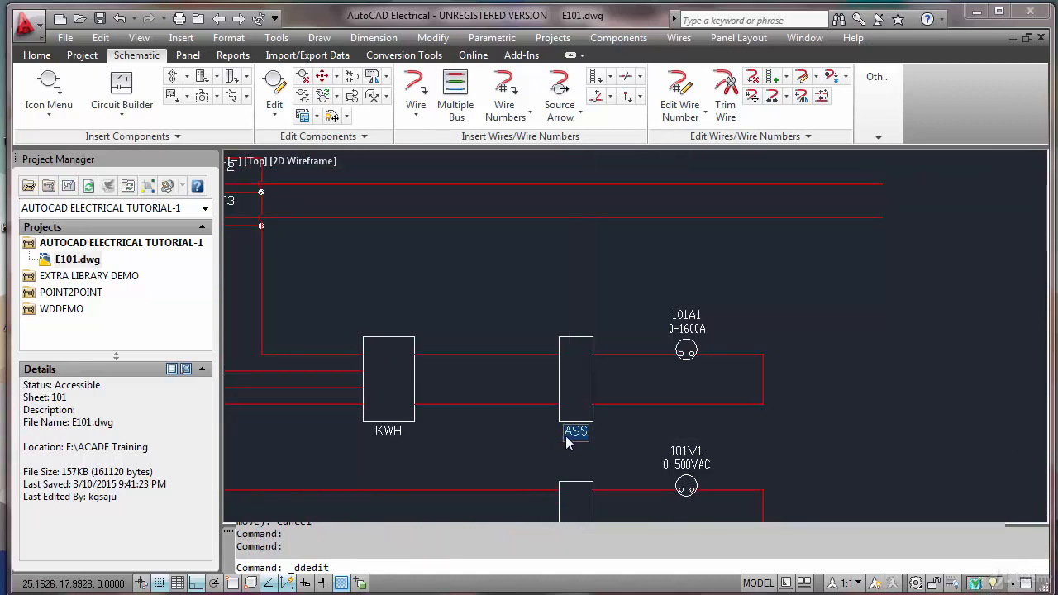
pyautogui.write('101ASS1')
pyautogui.press('Return')
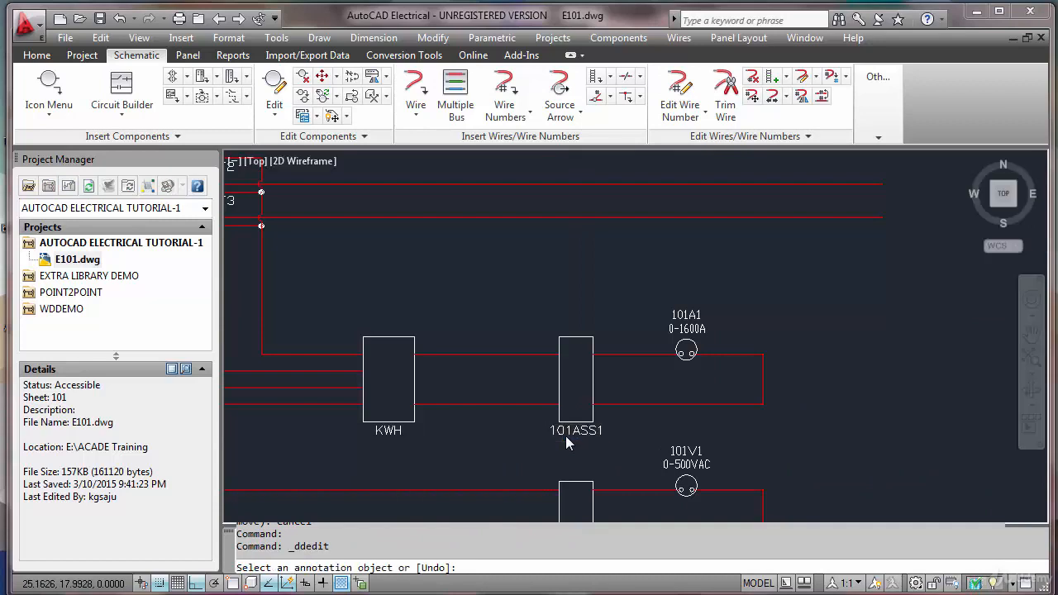
# Step: Change the KWH label to 101KWH1 and the VSS label to 101VSS1
pyautogui.click(385, 436)
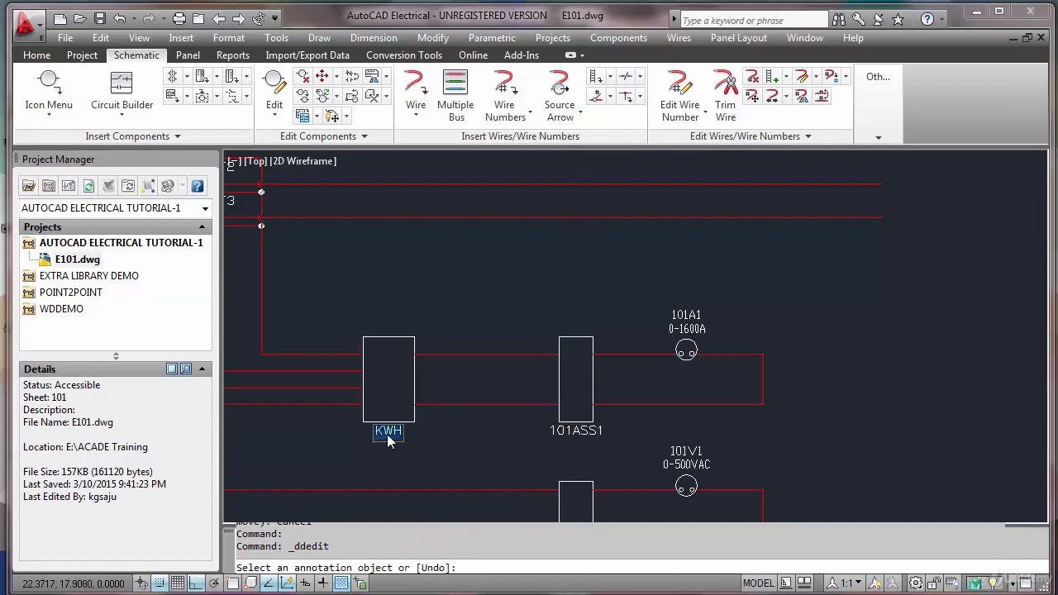
pyautogui.write('101KWH1')
pyautogui.press('Return')
pyautogui.scroll(-2, 433, 364)
pyautogui.scroll(2, 516, 513)
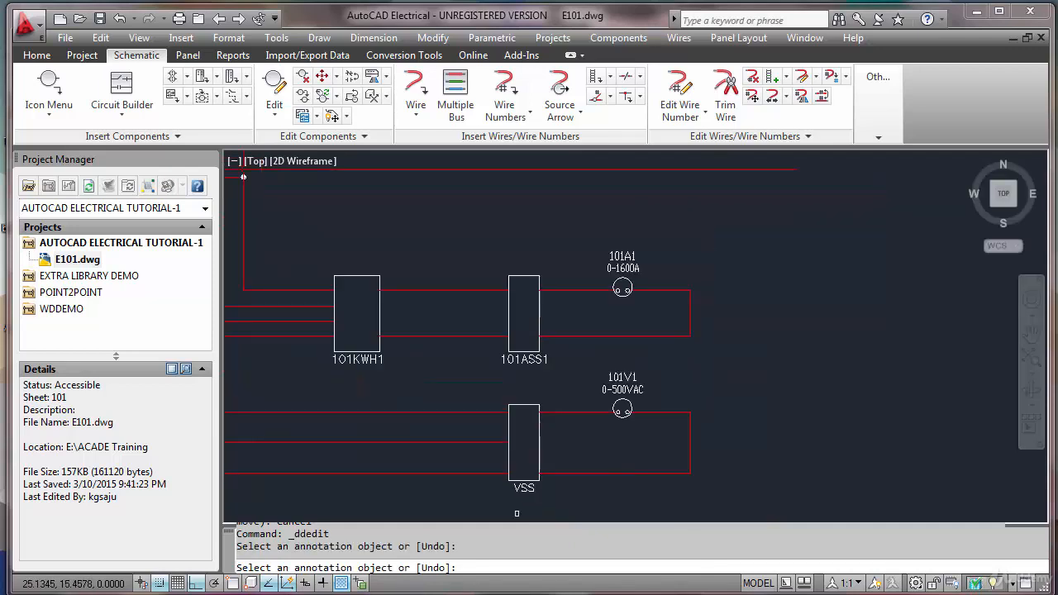
pyautogui.click(527, 489)
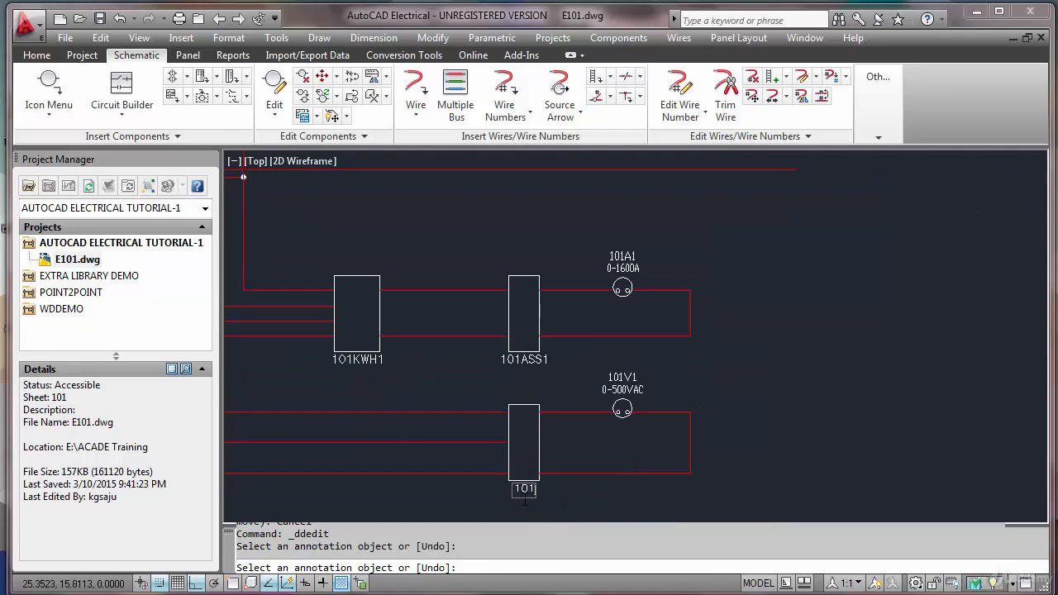
pyautogui.press('Return')
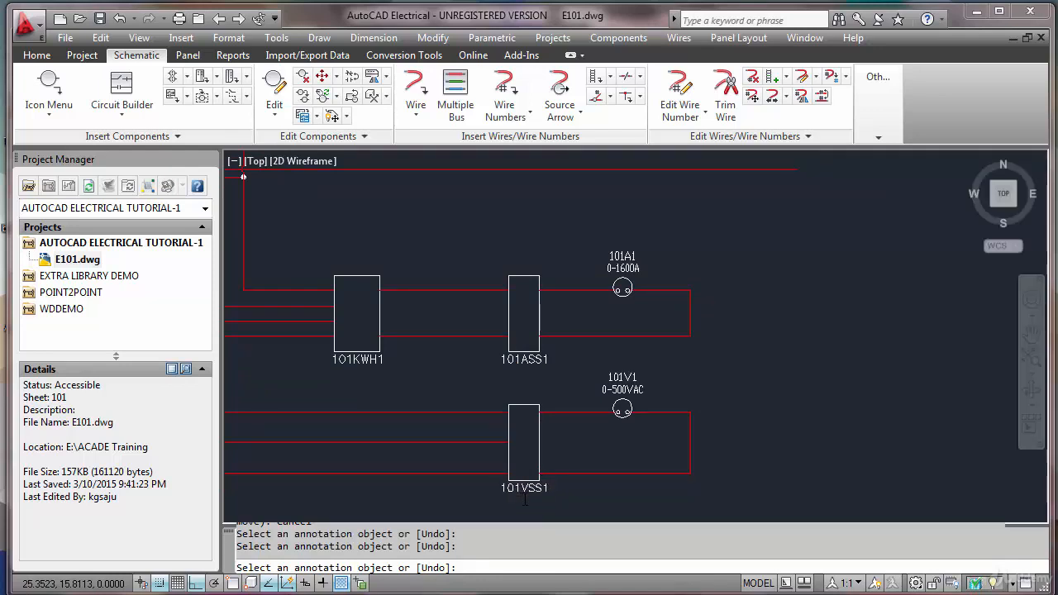
pyautogui.press('Return')
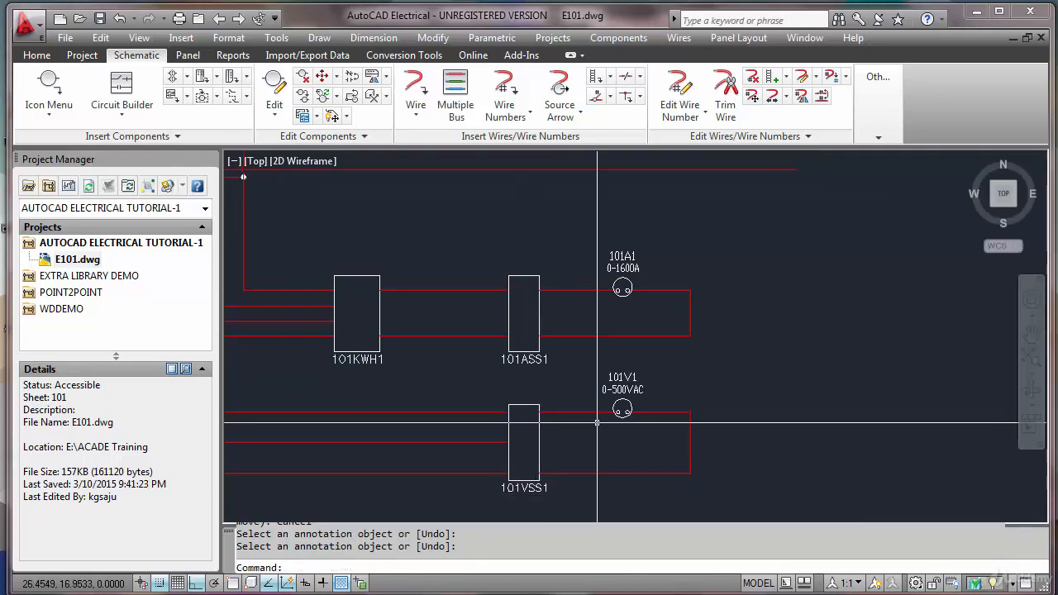
# Step: Move the 101KWH1 label from below its box to just above it, keeping it centred
pyautogui.scroll(-4, 616, 397)
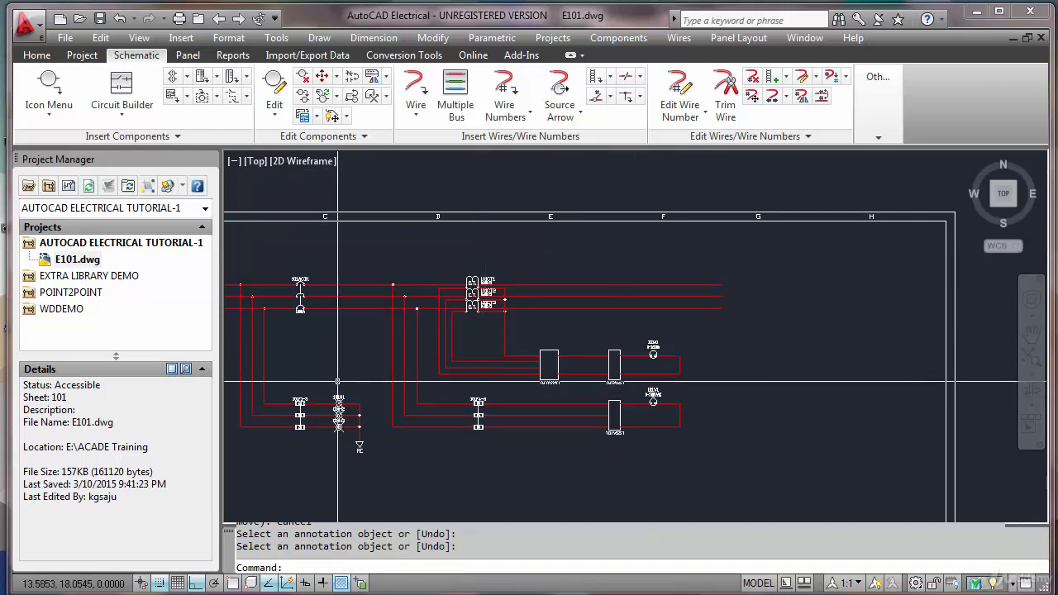
pyautogui.scroll(-2, 494, 376)
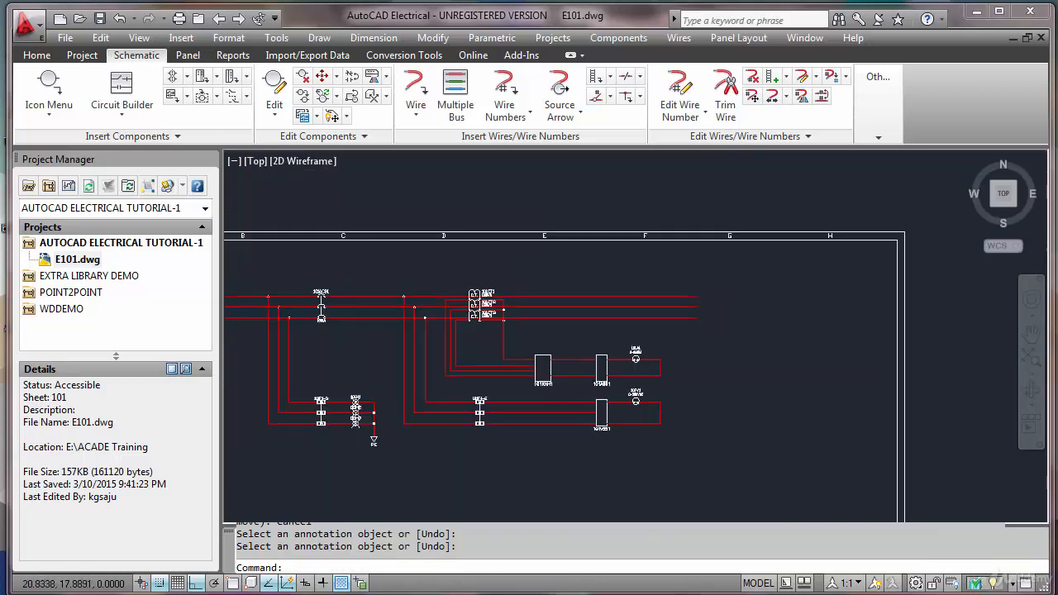
pyautogui.scroll(-2, 331, 413)
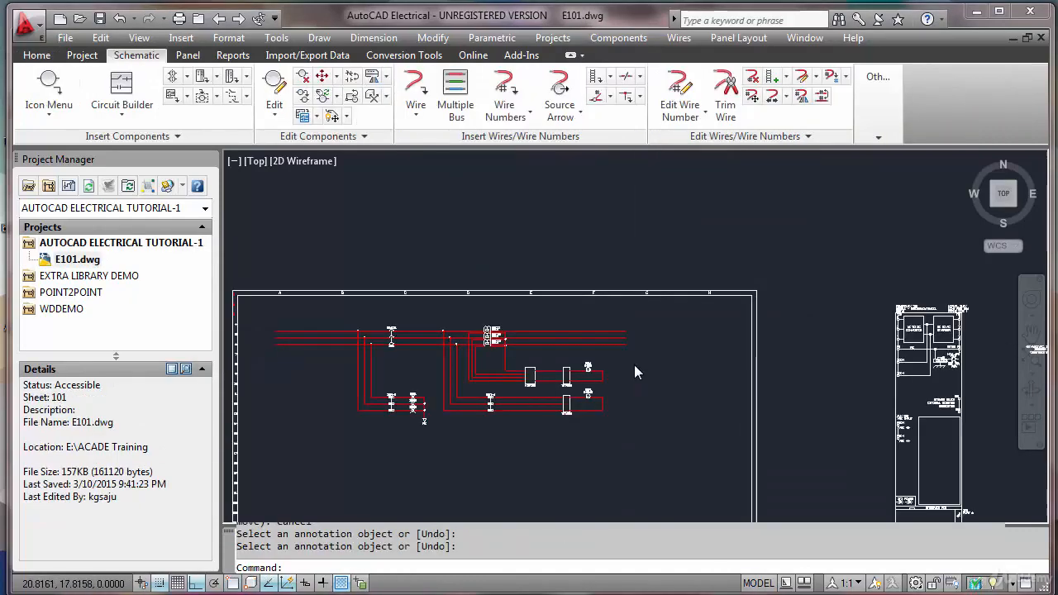
pyautogui.scroll(6, 622, 371)
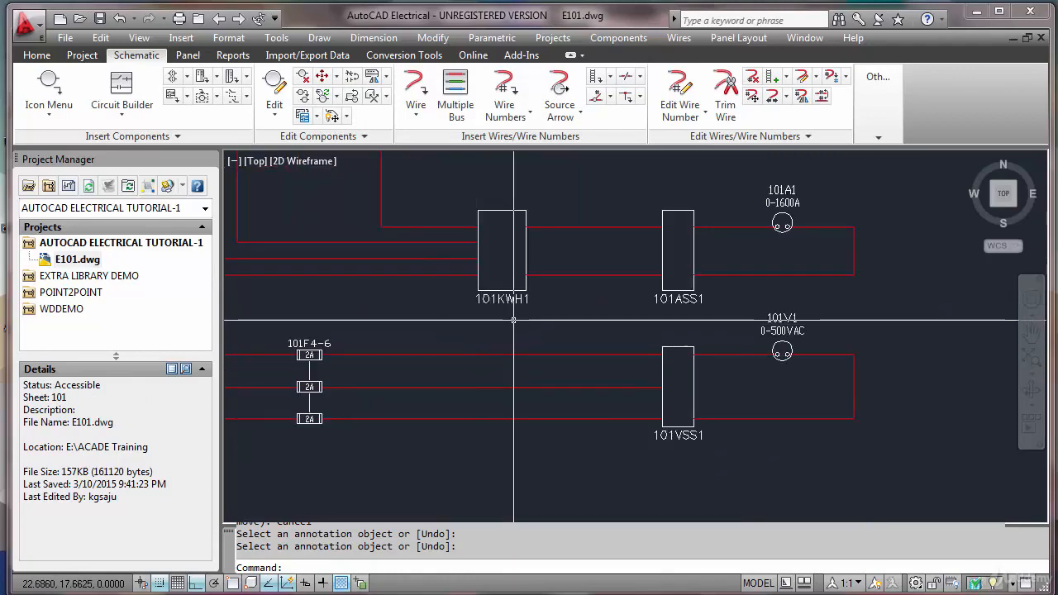
pyautogui.write('m')
pyautogui.press('Return')
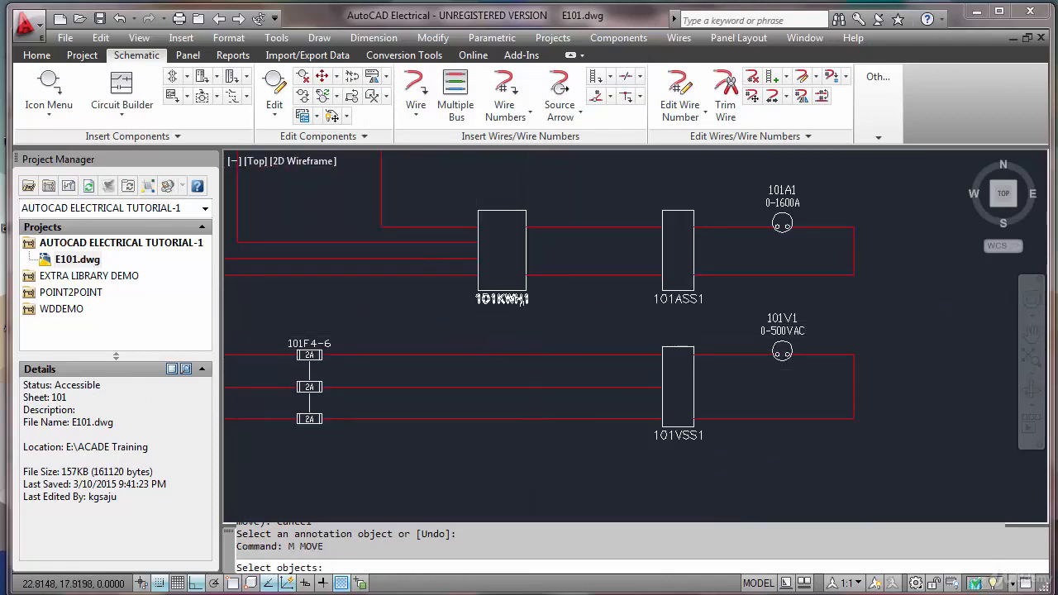
pyautogui.click(502, 298)
pyautogui.press('Return')
pyautogui.click(557, 323)
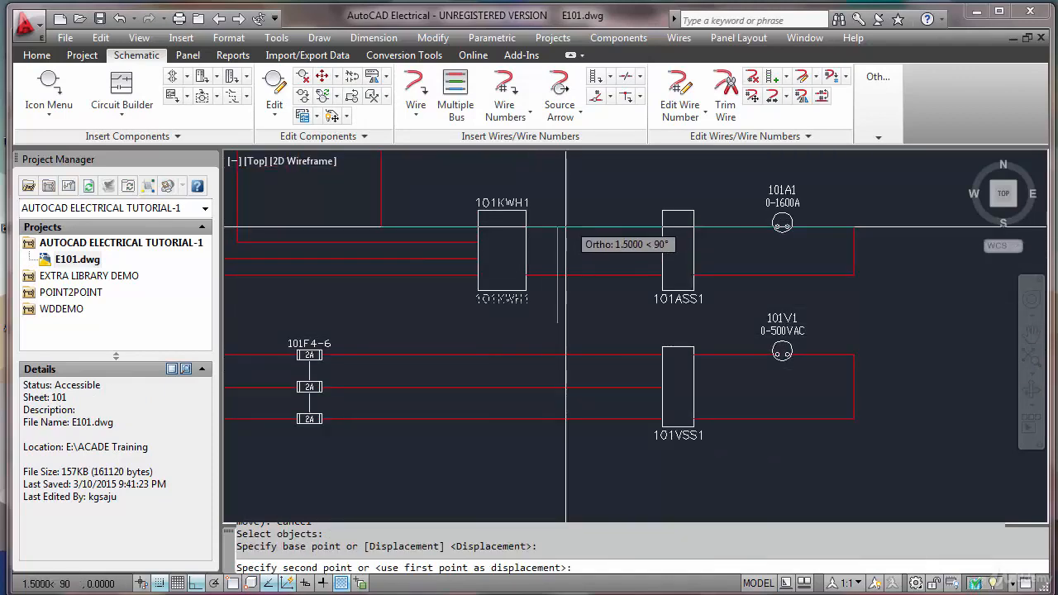
pyautogui.click(565, 219)
pyautogui.press('Escape')
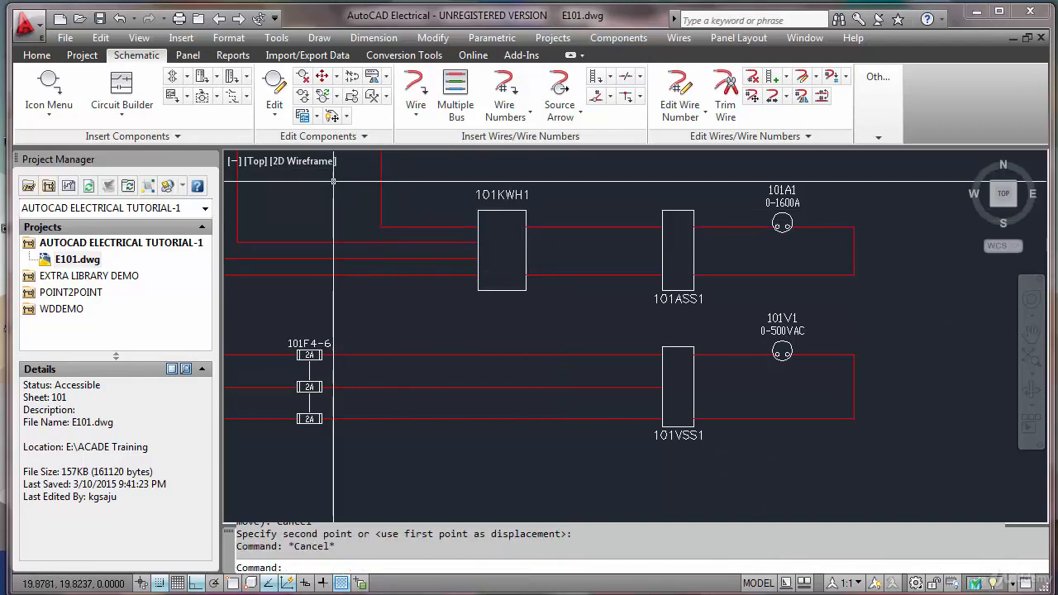
# Step: Draw three vertical wires from the lower edge of the 101KWH1 box, one to each of the three fused VSS supply wires
pyautogui.click(415, 92)
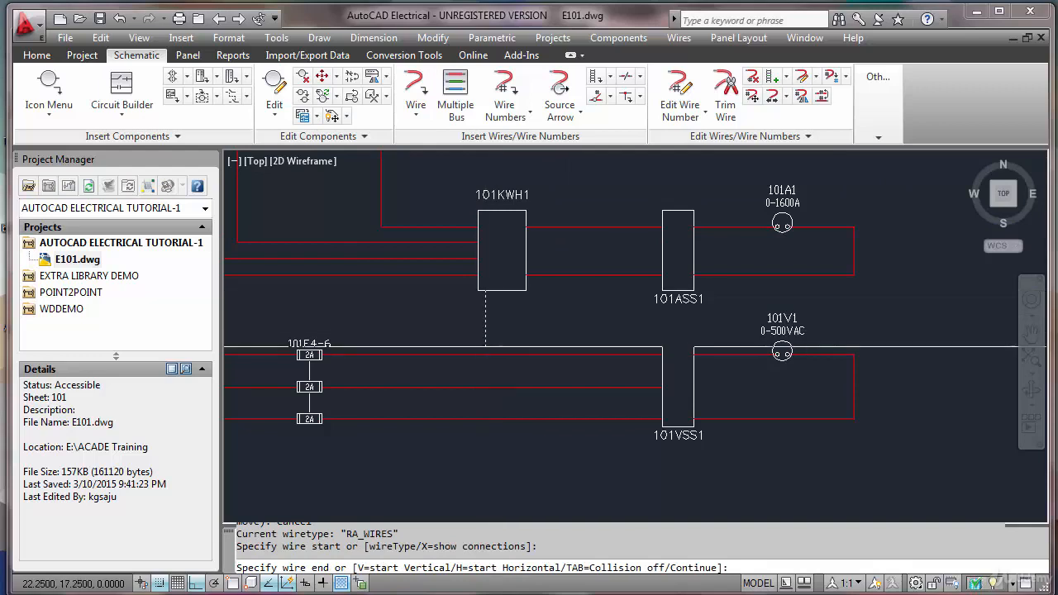
pyautogui.click(485, 355)
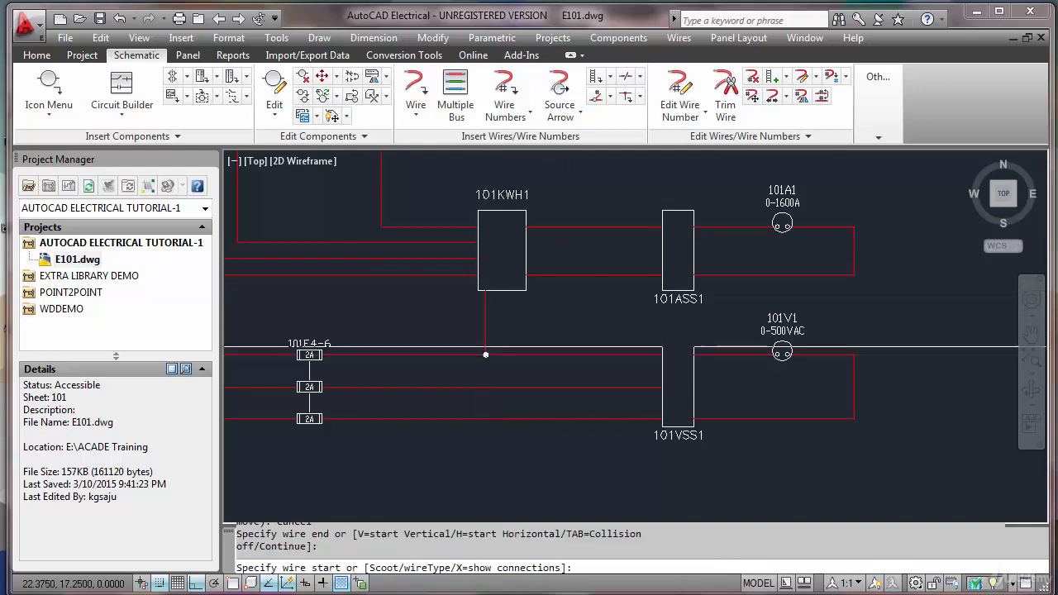
pyautogui.click(502, 290)
pyautogui.click(502, 386)
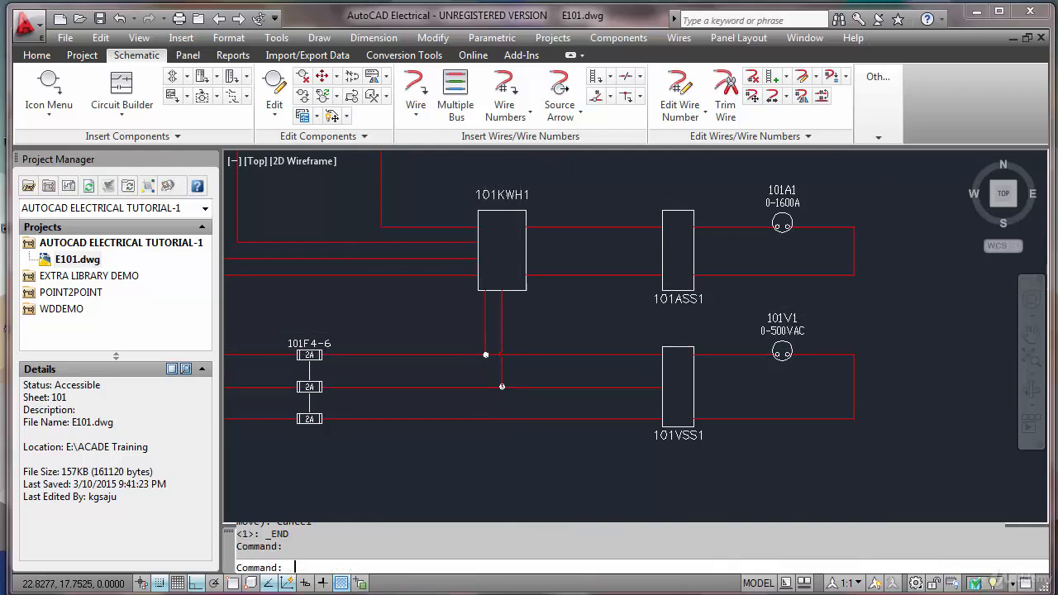
pyautogui.click(518, 290)
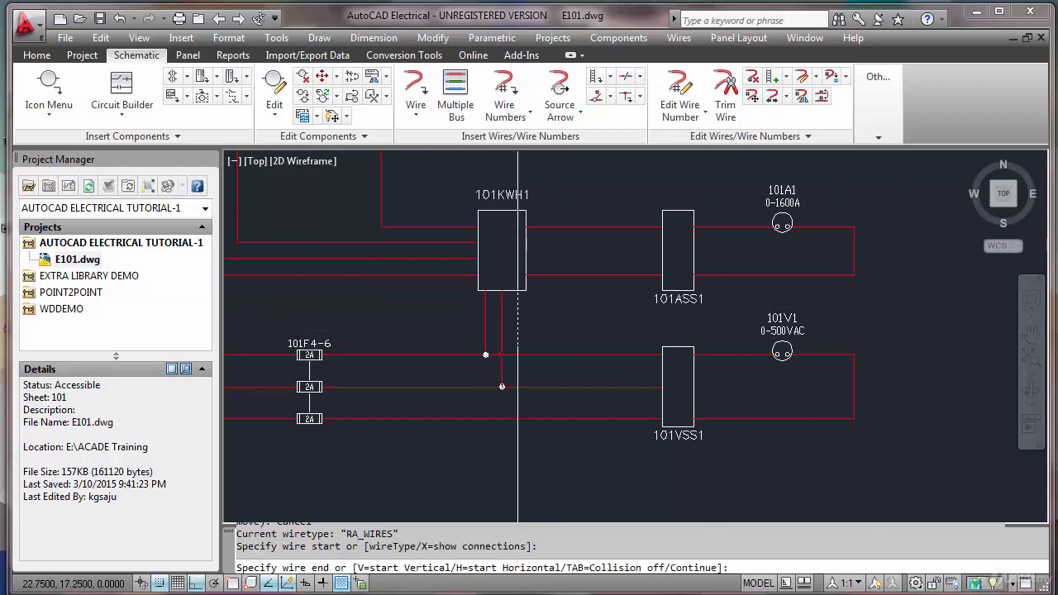
pyautogui.click(517, 418)
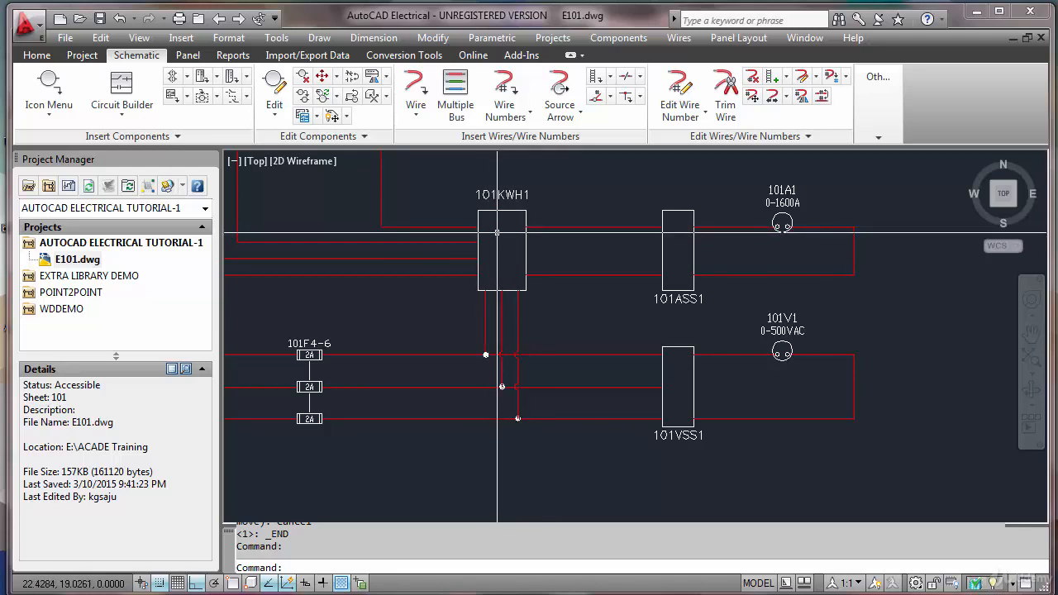
pyautogui.scroll(3, 492, 230)
pyautogui.scroll(2, 489, 227)
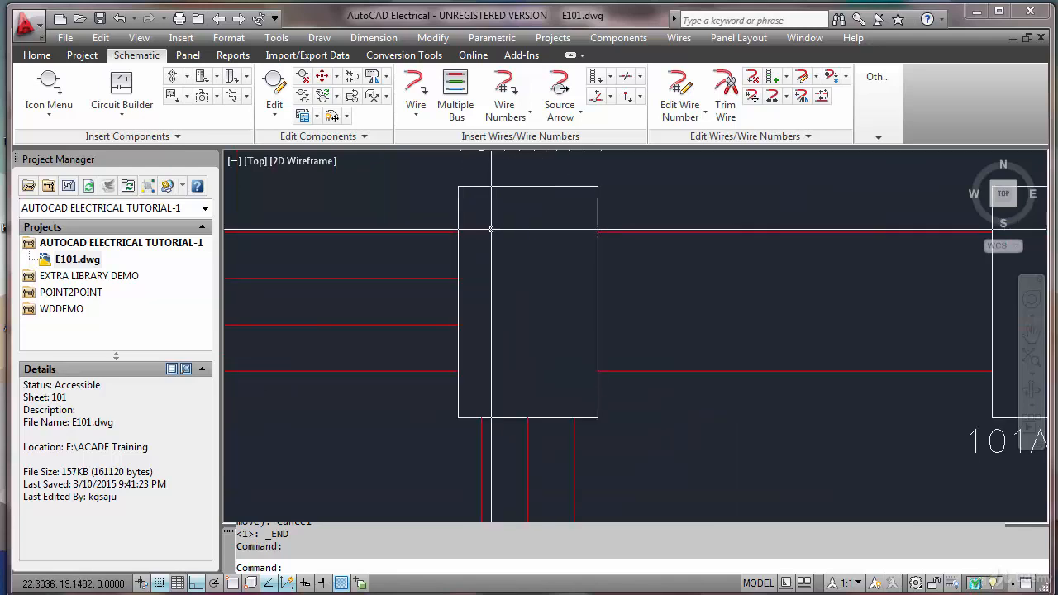
pyautogui.scroll(-5, 491, 230)
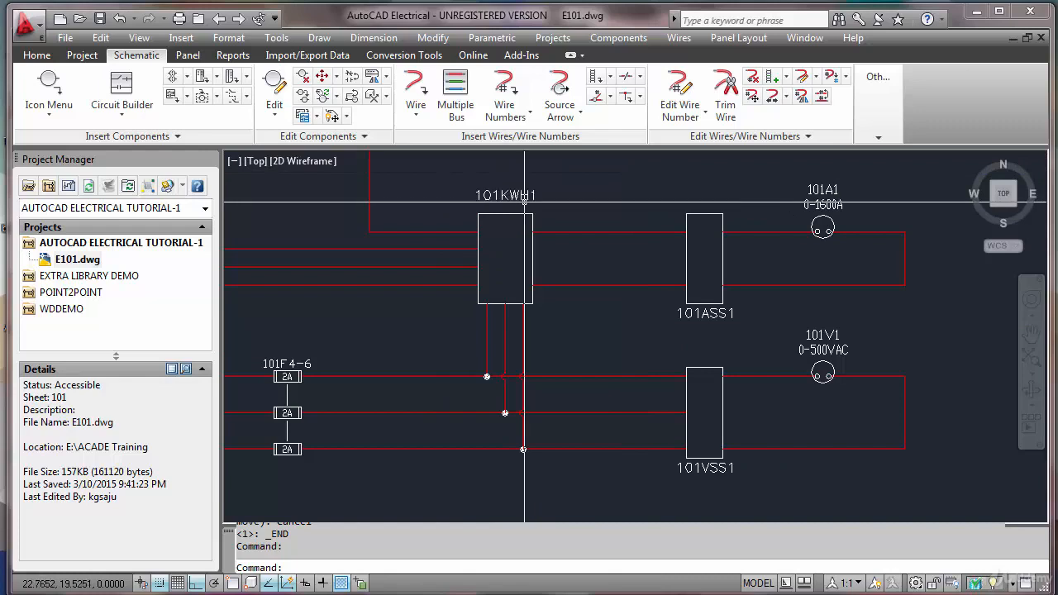
pyautogui.scroll(-5, 547, 195)
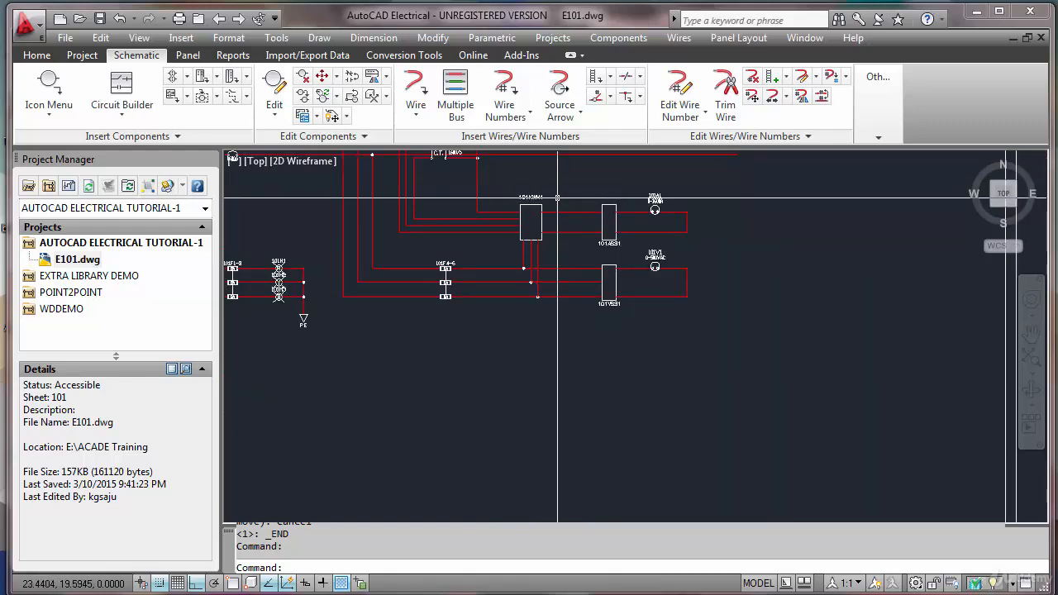
pyautogui.moveTo(549, 190)
pyautogui.mouseDown(button='middle')
pyautogui.moveTo(562, 299)
pyautogui.moveTo(659, 292)
pyautogui.mouseUp(button='middle')
pyautogui.scroll(2, 659, 293)
pyautogui.scroll(-2, 547, 281)
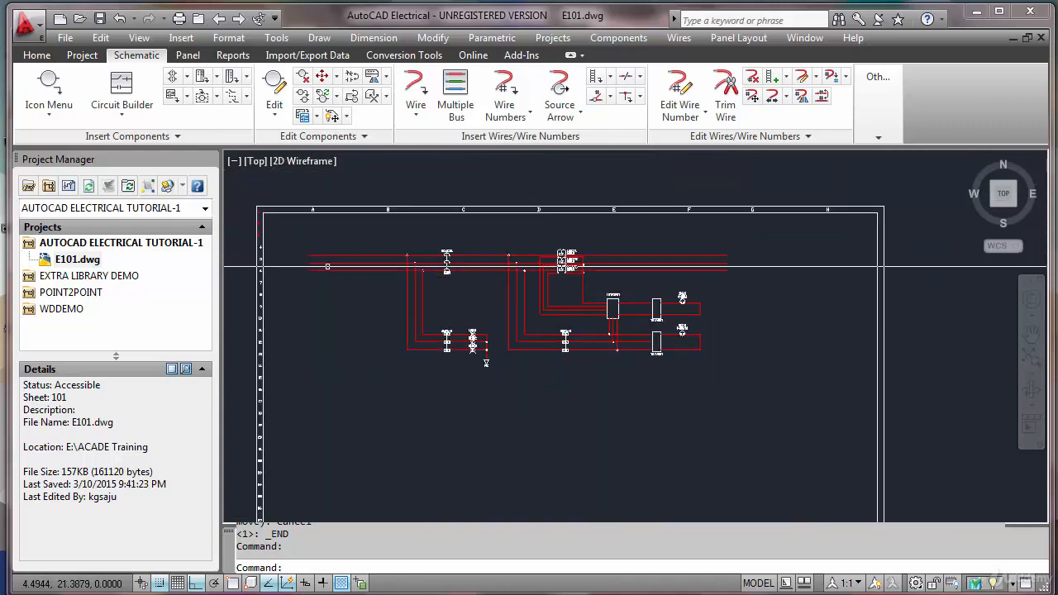
# Step: Add right-justified text INCOMING / 415VAC, 50hZ / SUPPLY on three lines before the start of the main supply wires, height 0.1250, rotation 0
pyautogui.scroll(3, 290, 262)
pyautogui.scroll(2, 302, 257)
pyautogui.moveTo(302, 257); pyautogui.dragTo(386, 248, button='middle')
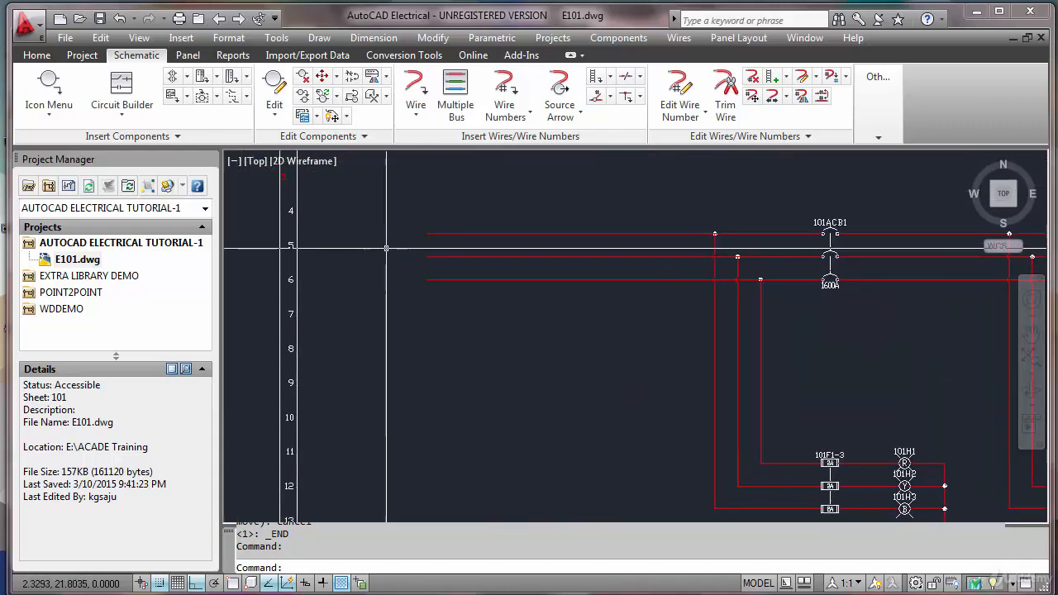
pyautogui.write('DT')
pyautogui.press('Return')
pyautogui.write('R')
pyautogui.press('Return')
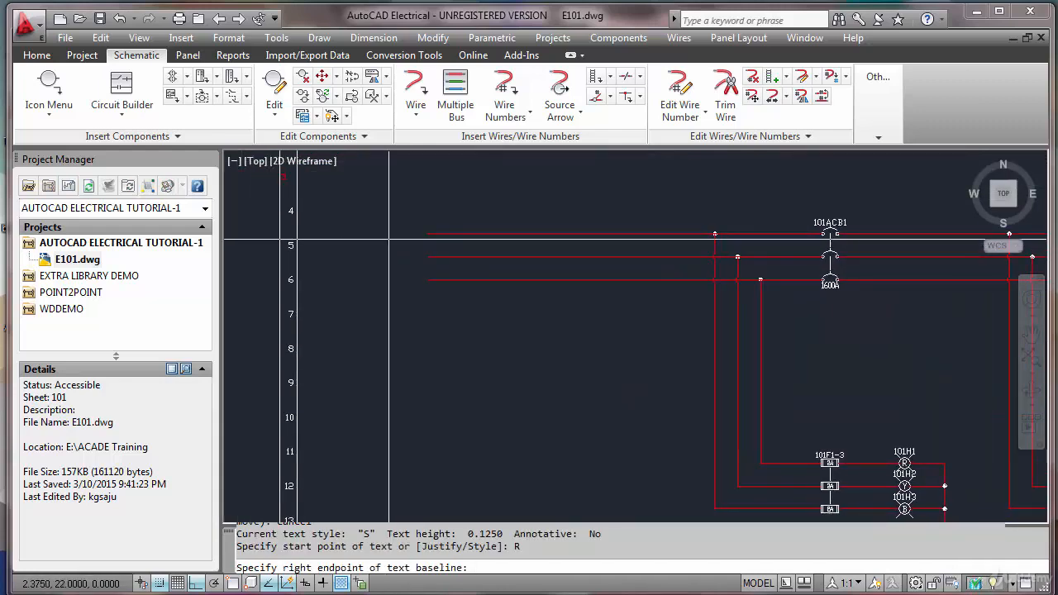
pyautogui.click(393, 240)
pyautogui.press('Return')
pyautogui.press('Return')
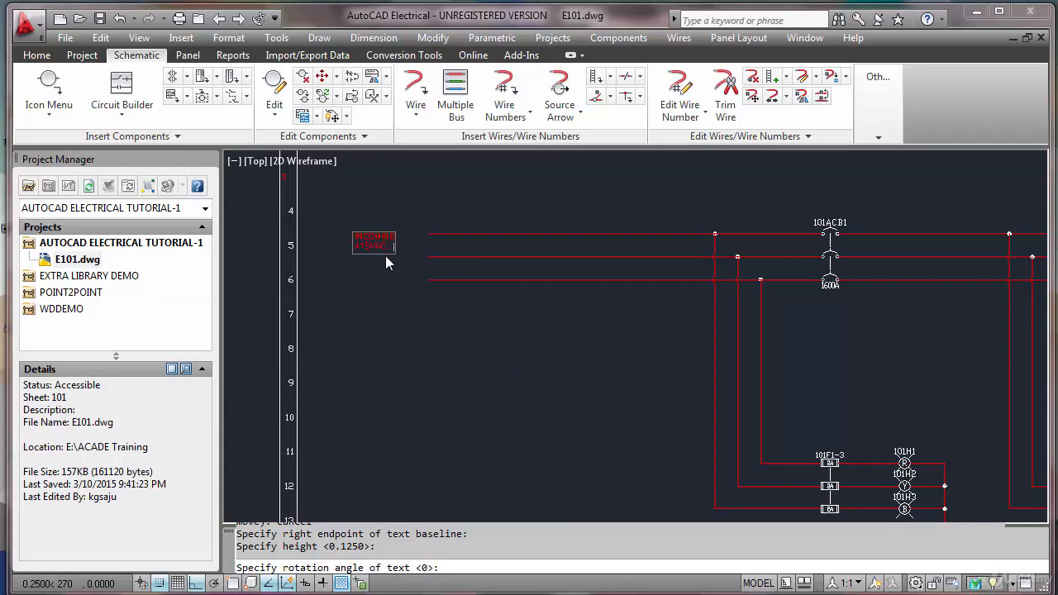
pyautogui.write(', 50HZ')
pyautogui.press('Return')
pyautogui.press('Return')
pyautogui.press('Return')
# Step: Change the layer of the three incoming supply text lines to 0
pyautogui.write('CHANGE')
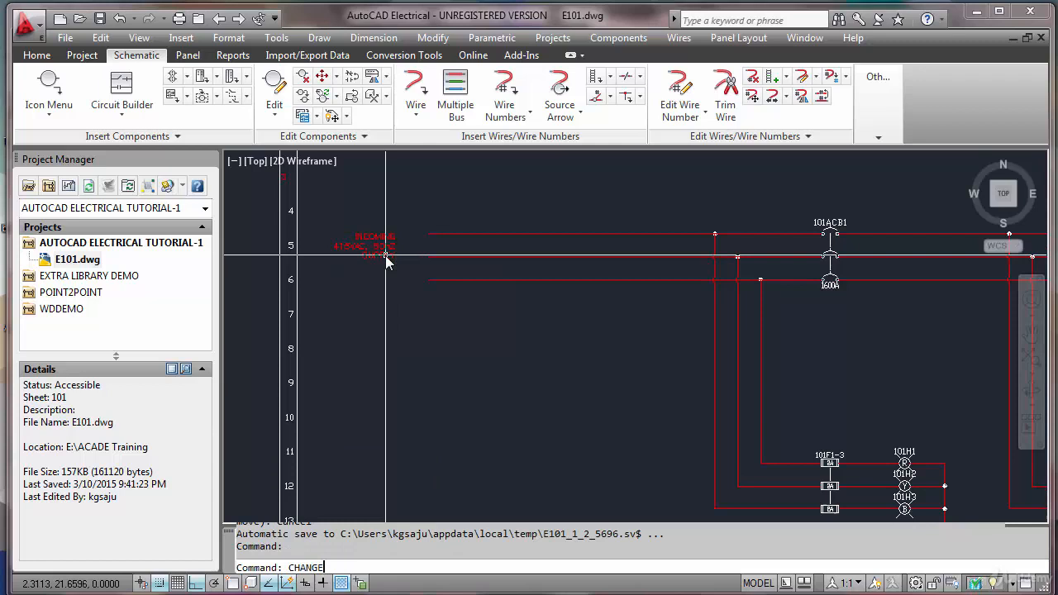
pyautogui.press('Return')
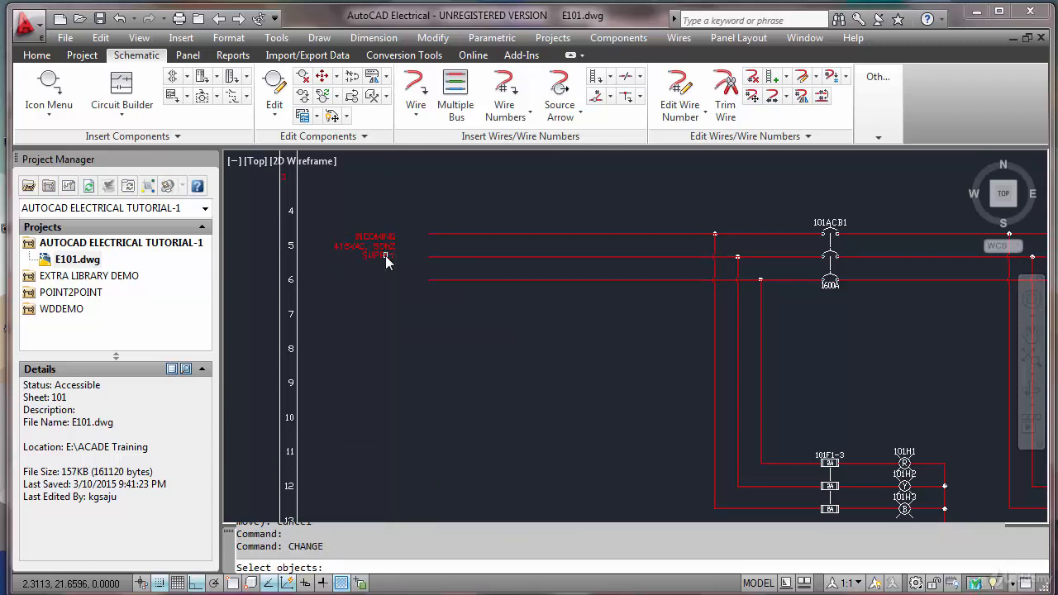
pyautogui.click(404, 239)
pyautogui.click(378, 309)
pyautogui.press('Return')
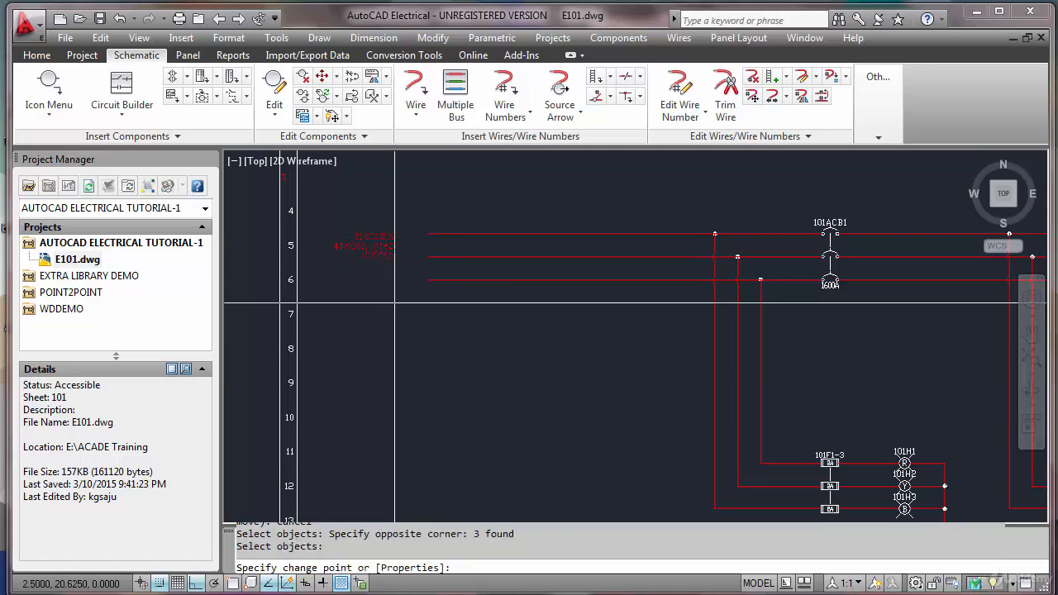
pyautogui.write('P')
pyautogui.press('Return')
pyautogui.write('LA')
pyautogui.press('Return')
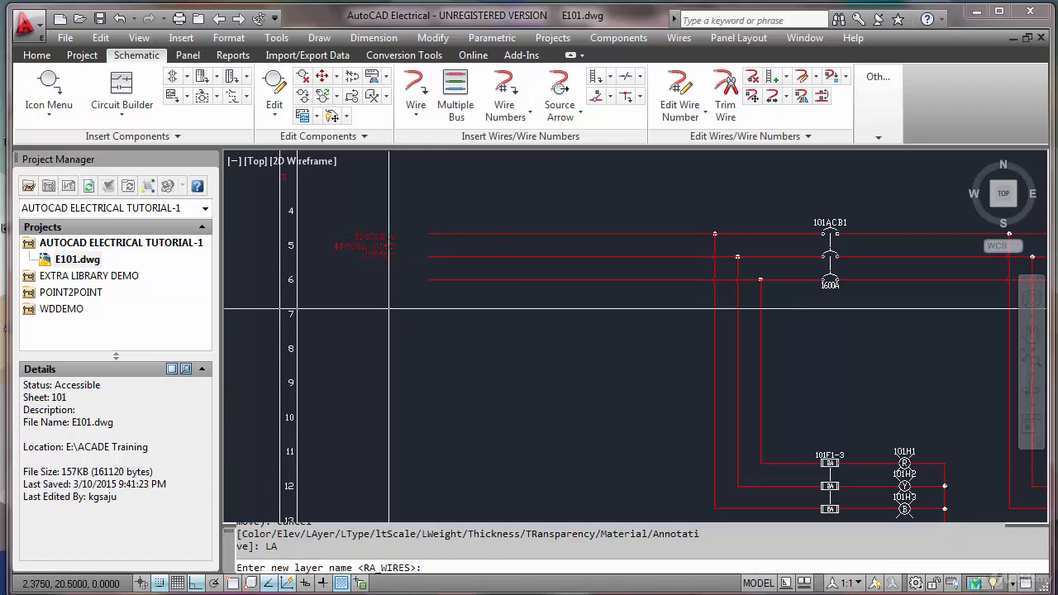
pyautogui.write('0')
pyautogui.press('Return')
pyautogui.press('Return')
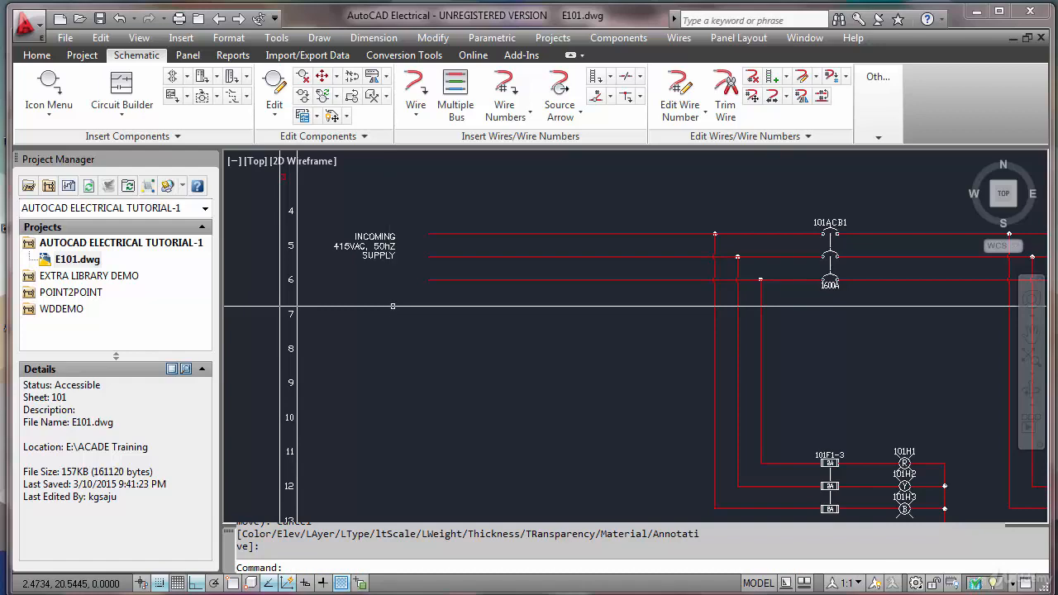
# Step: Move the three incoming supply text lines straight down by 0.25 to centre them on the supply wires
pyautogui.write('M')
pyautogui.press('Return')
pyautogui.click(413, 231)
pyautogui.click(377, 281)
pyautogui.press('Return')
pyautogui.click(377, 279)
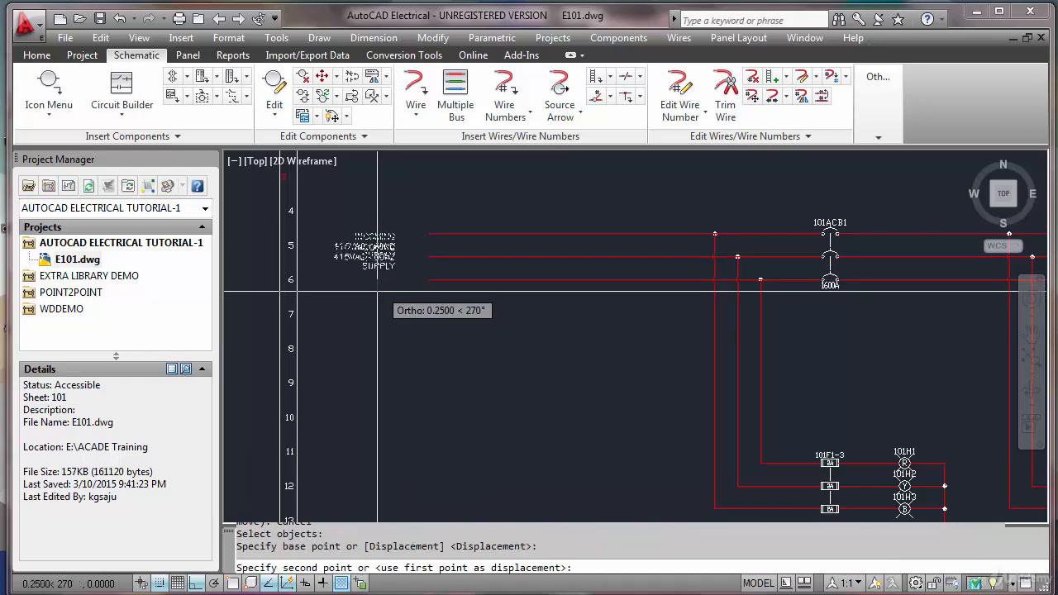
pyautogui.click(377, 291)
# Step: Move the three incoming supply text lines slightly right, closer to the start of the supply wires
pyautogui.press('Return')
pyautogui.click(408, 237)
pyautogui.click(377, 318)
pyautogui.press('Return')
pyautogui.click(377, 318)
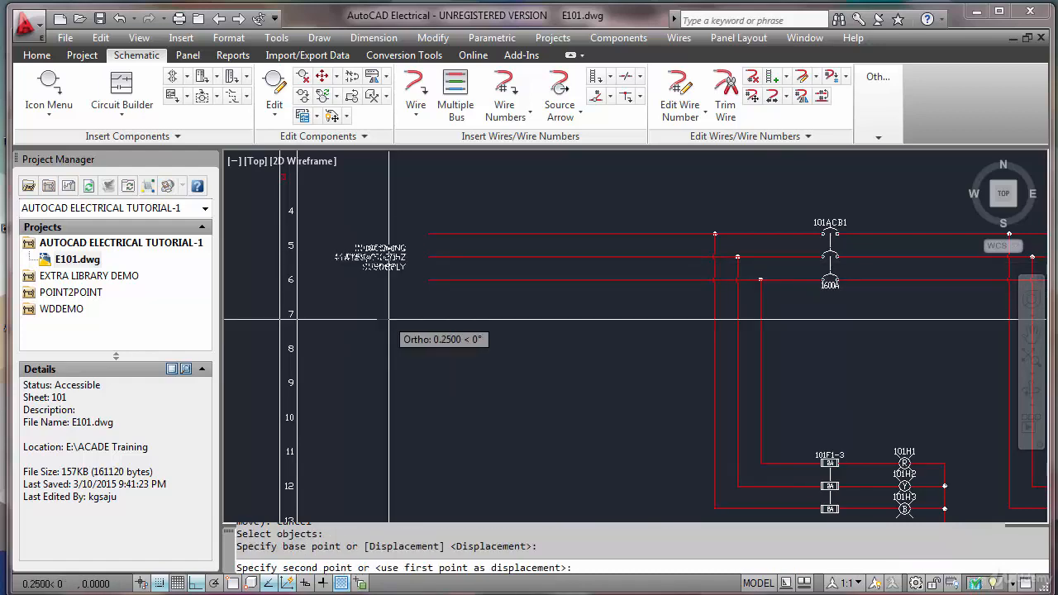
pyautogui.click(394, 318)
pyautogui.scroll(-3, 222, 239)
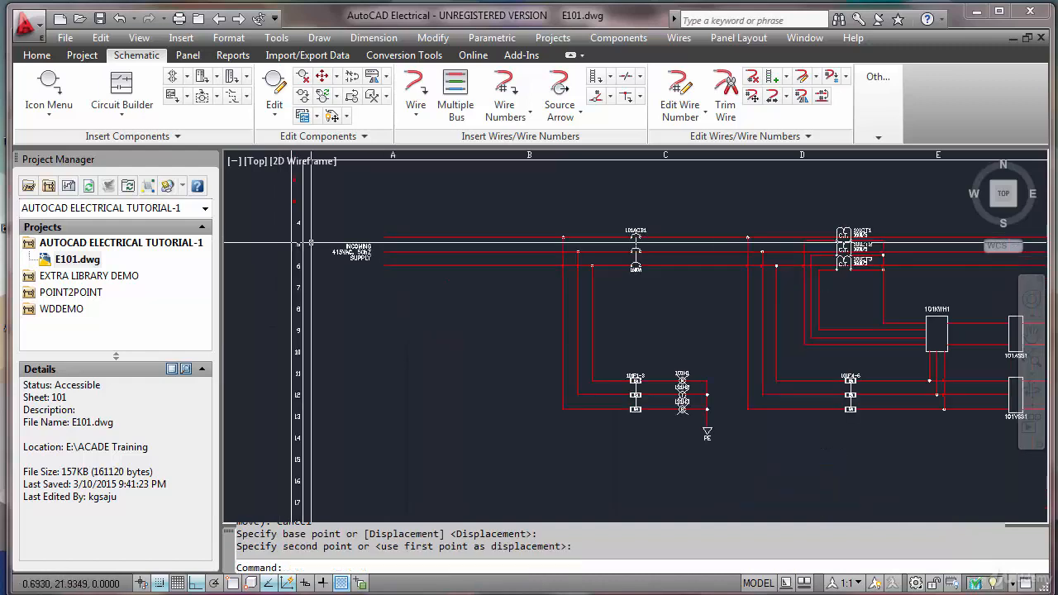
pyautogui.scroll(5, 268, 255)
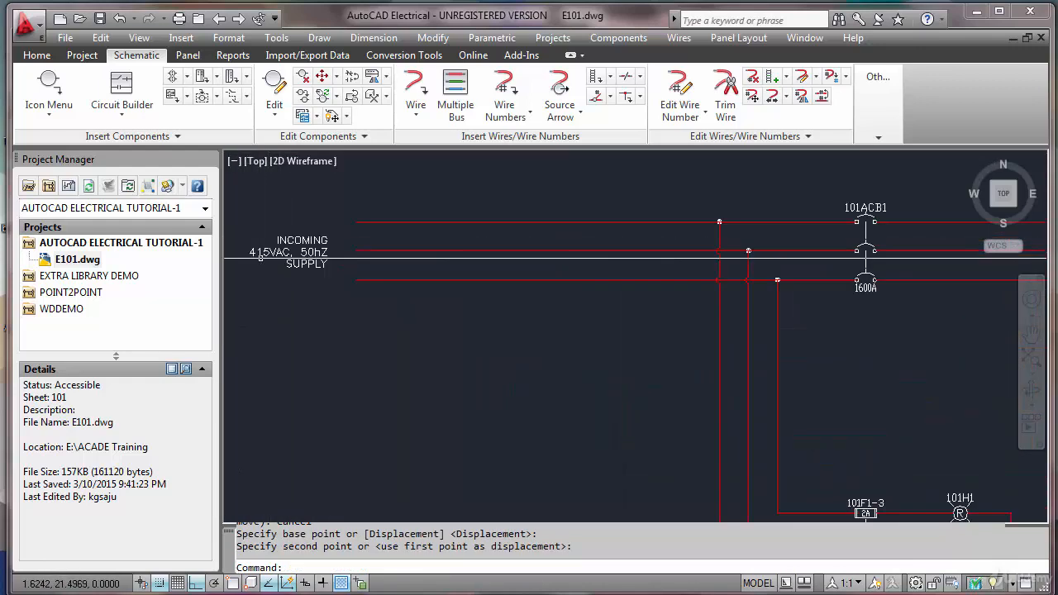
pyautogui.scroll(-4, 288, 246)
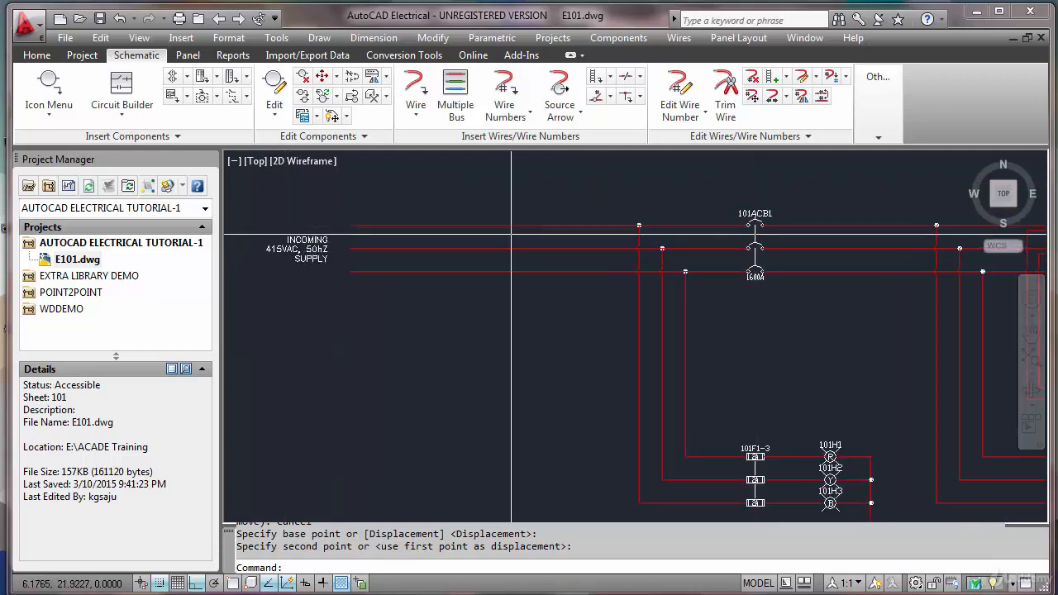
pyautogui.click(48, 83)
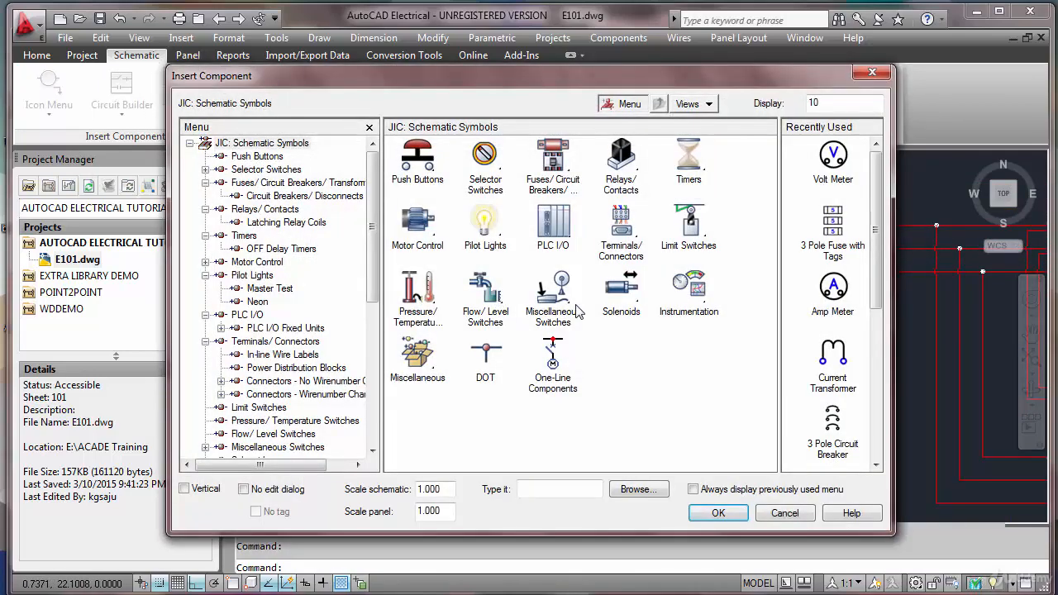
pyautogui.moveTo(374, 277); pyautogui.dragTo(382, 414)
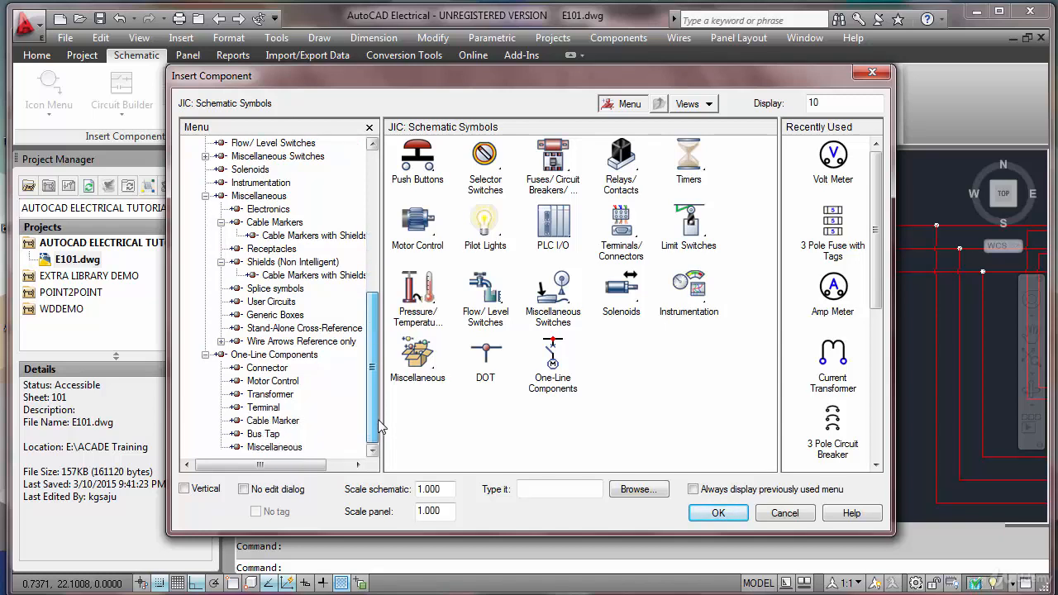
pyautogui.click(263, 410)
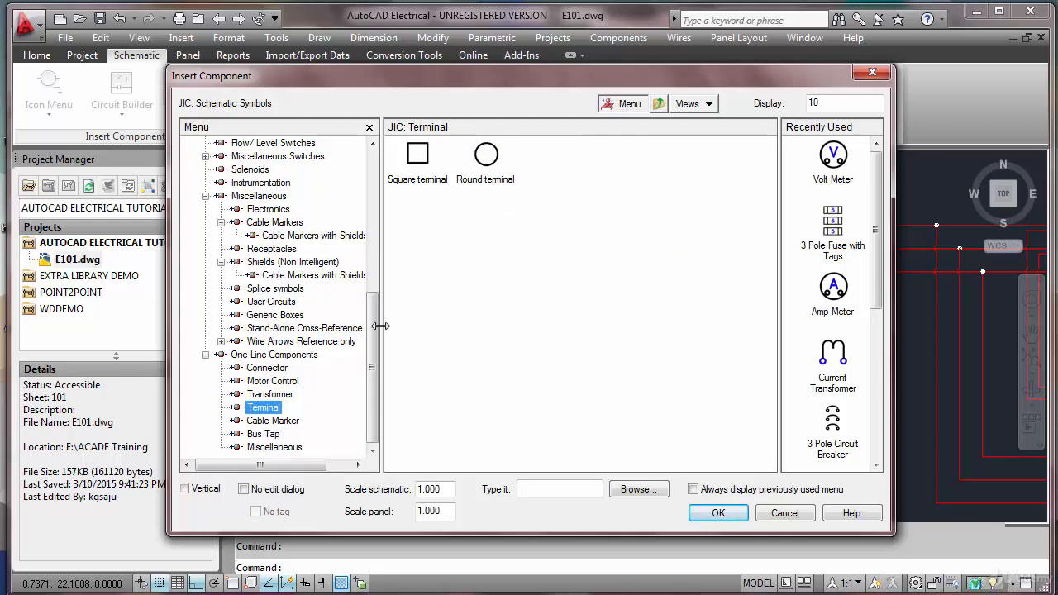
pyautogui.doubleClick(477, 159)
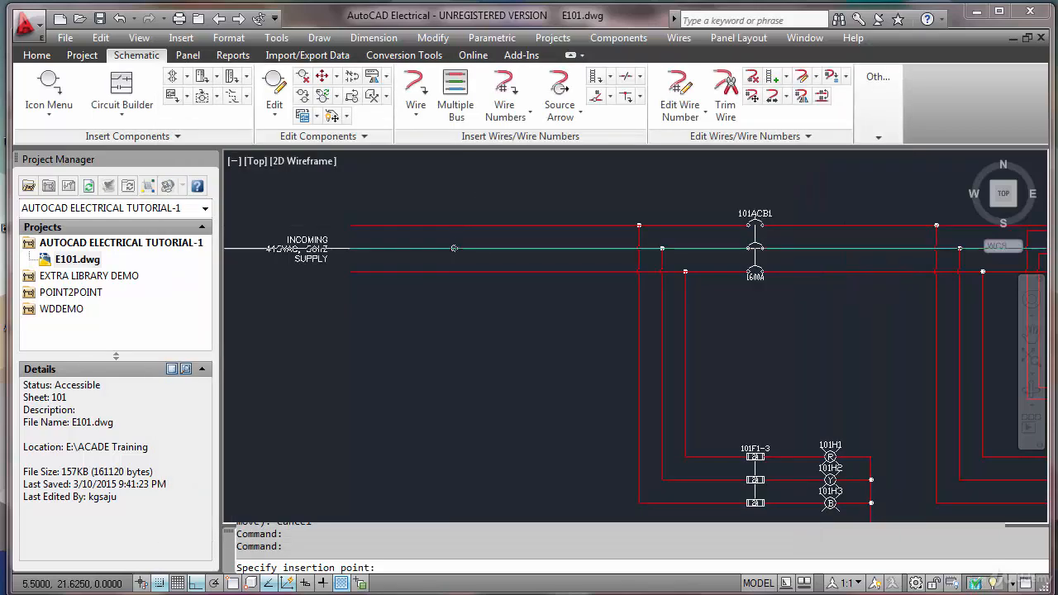
pyautogui.click(464, 224)
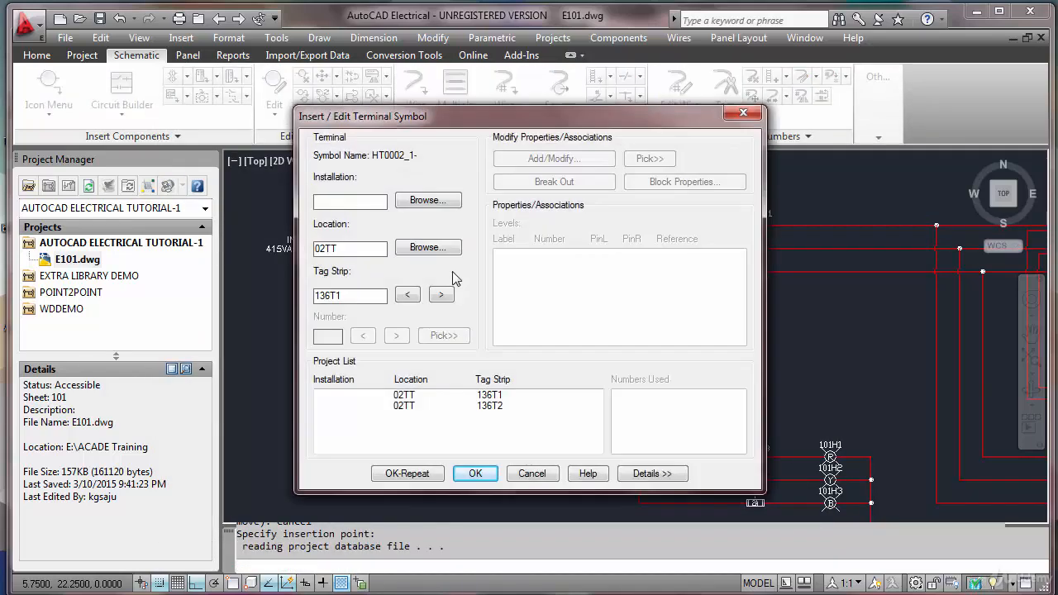
pyautogui.press('Return')
# Step: Insert a one-line round terminal on the top incoming supply wire with tag strip 101T1 and a blank location
pyautogui.press('Return')
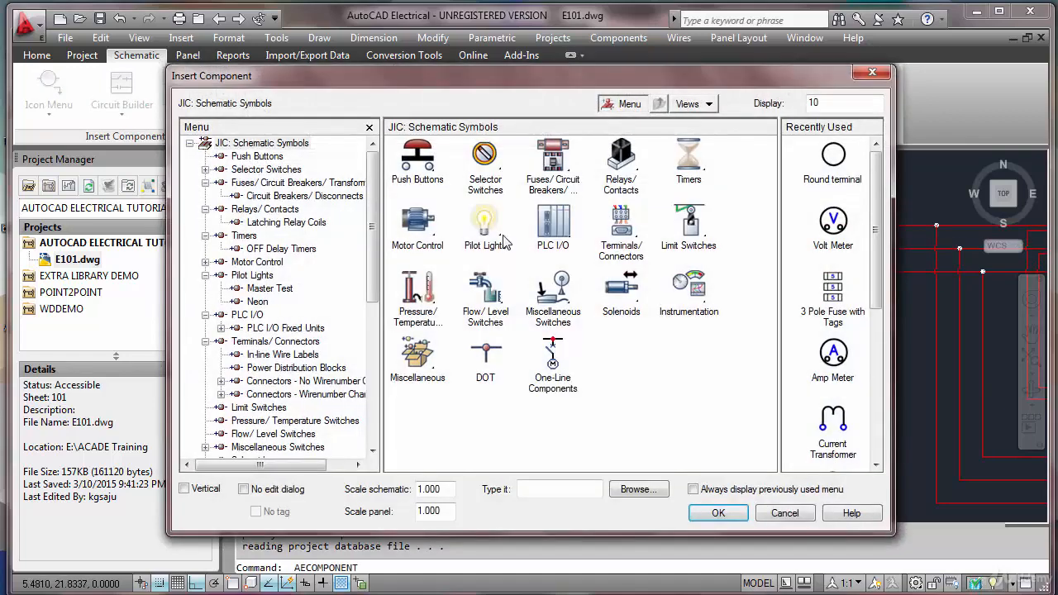
pyautogui.click(833, 159)
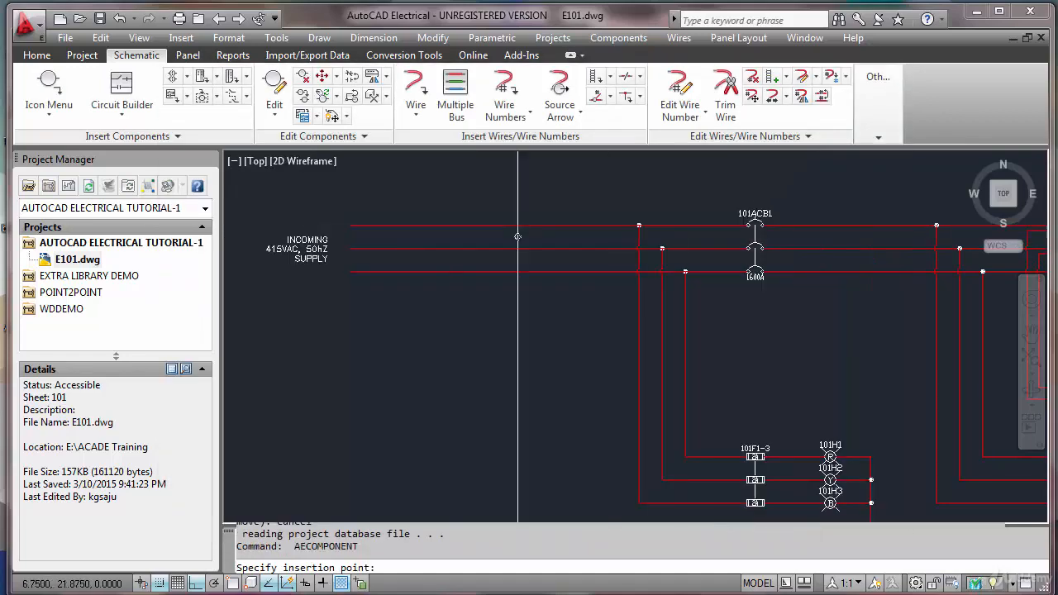
pyautogui.click(448, 225)
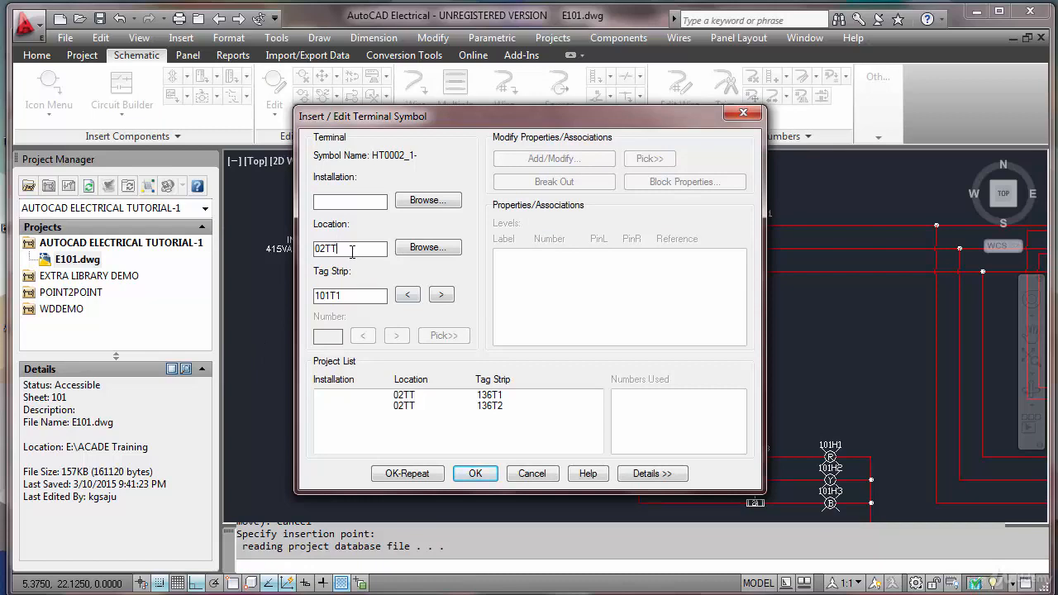
pyautogui.press('Delete')
pyautogui.click(425, 474)
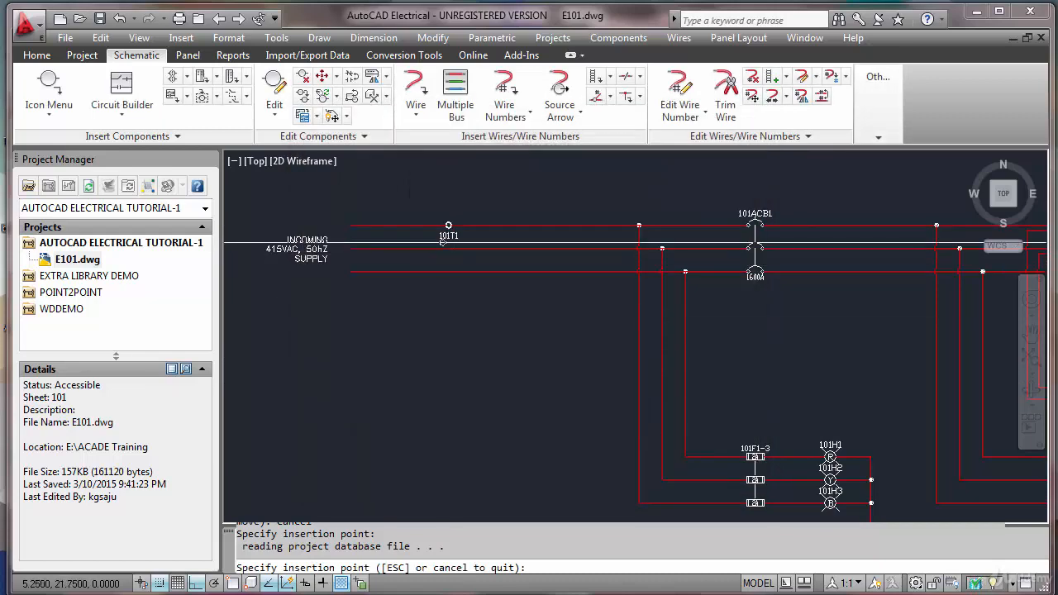
# Step: Insert round terminals with tag strip 101T1 on the second and third incoming supply wires, aligned below the first terminal
pyautogui.click(442, 252)
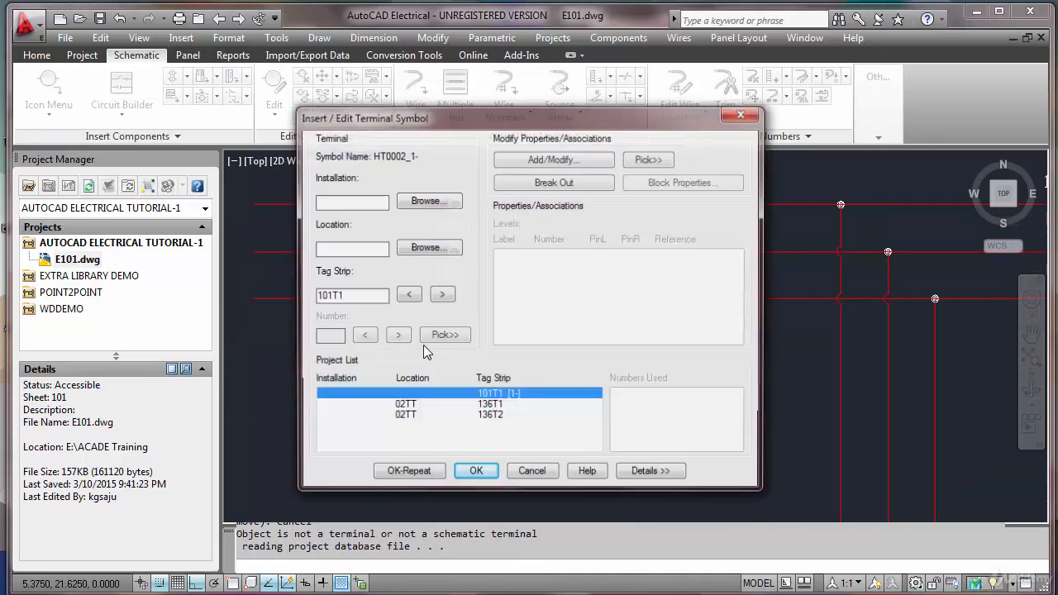
pyautogui.click(424, 469)
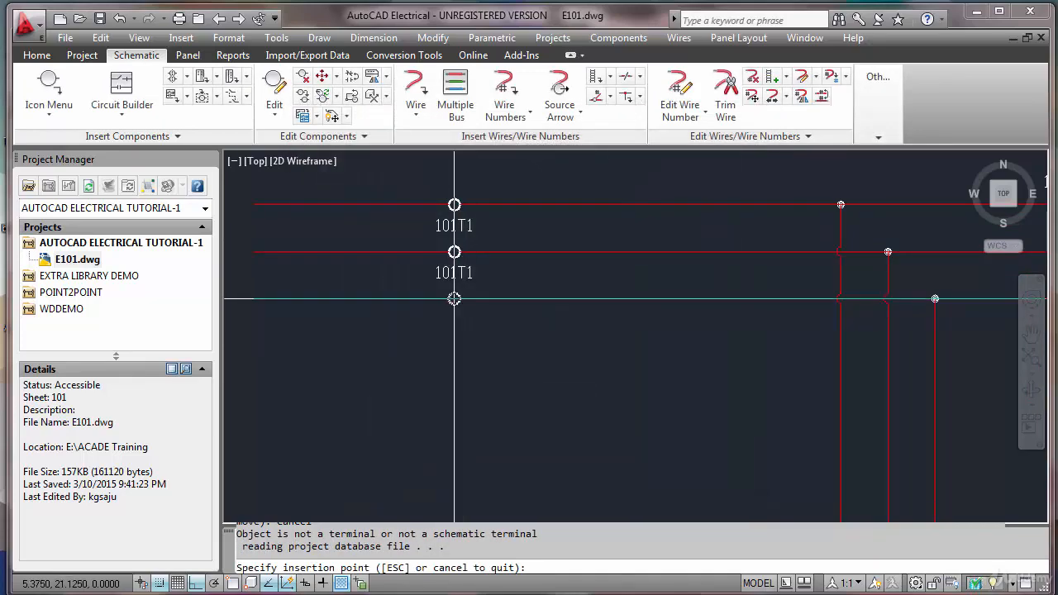
pyautogui.click(446, 351)
pyautogui.click(475, 470)
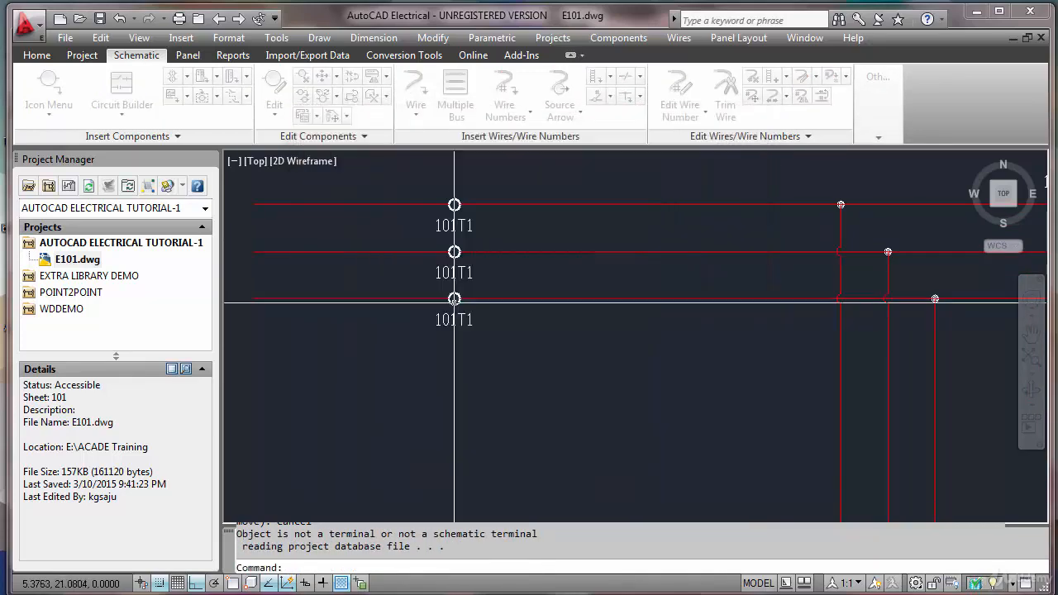
# Step: Browse the Terminals/Connectors symbols in the schematic component library without inserting any
pyautogui.click(50, 86)
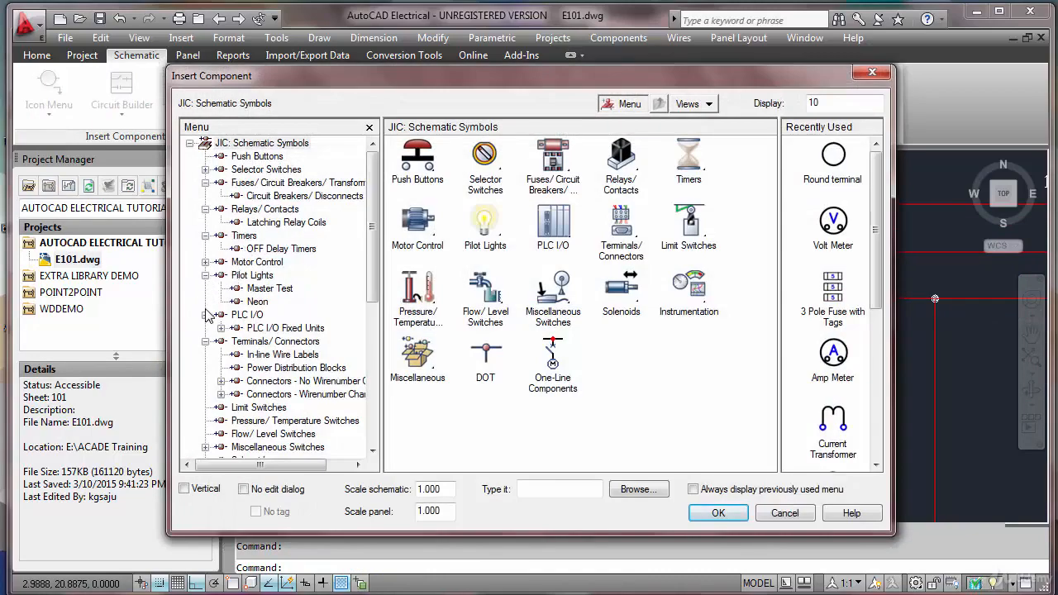
pyautogui.click(206, 315)
pyautogui.click(206, 328)
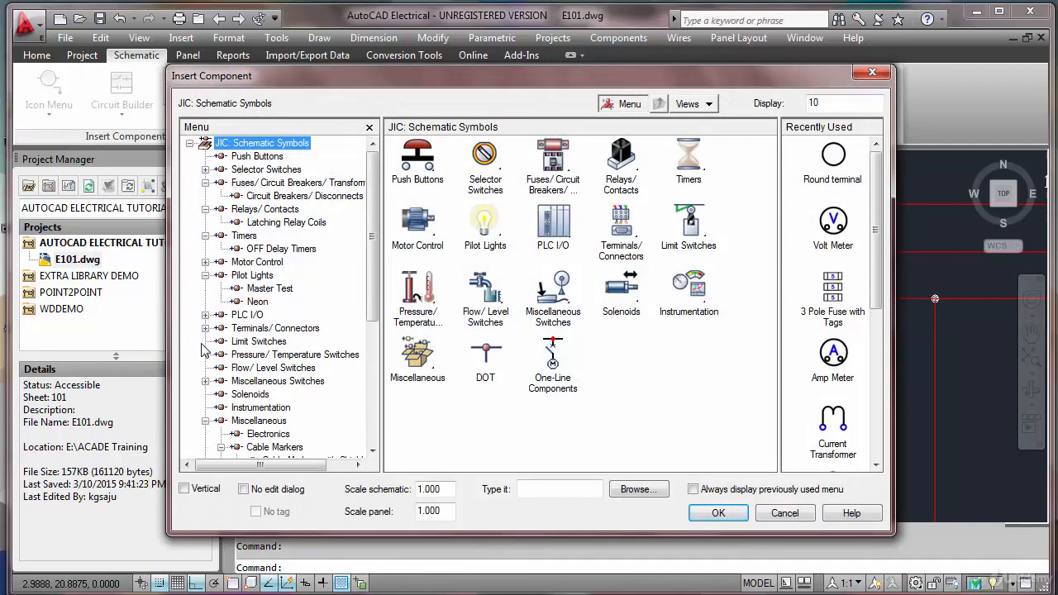
pyautogui.click(205, 420)
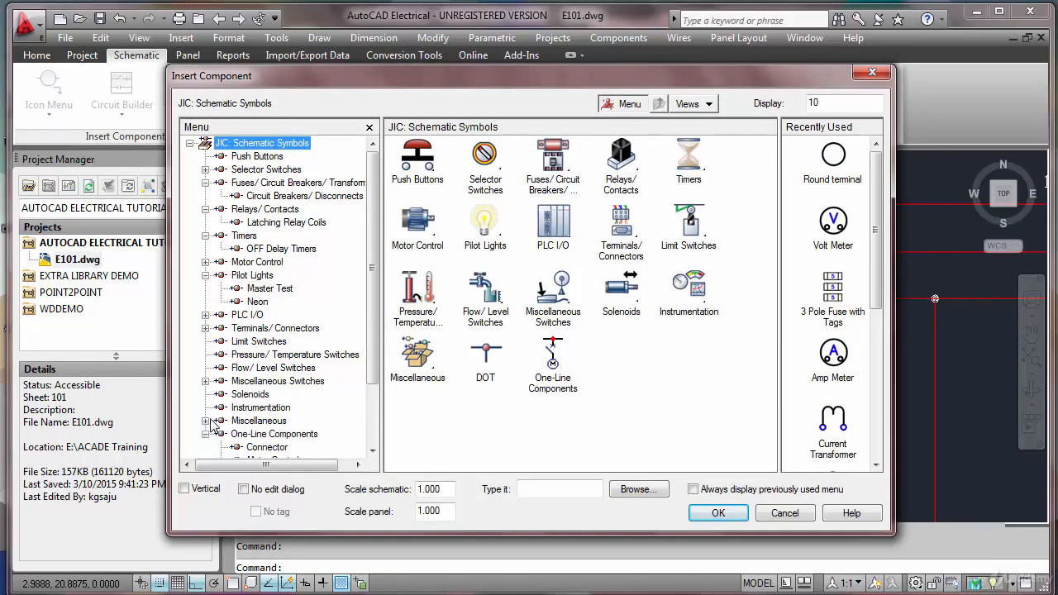
pyautogui.click(272, 328)
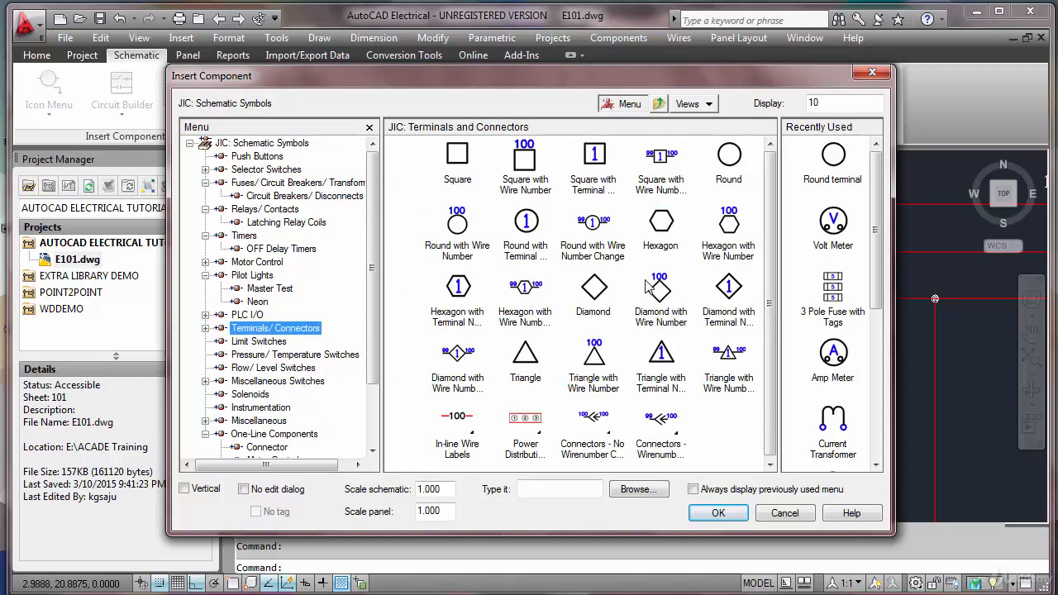
pyautogui.click(785, 514)
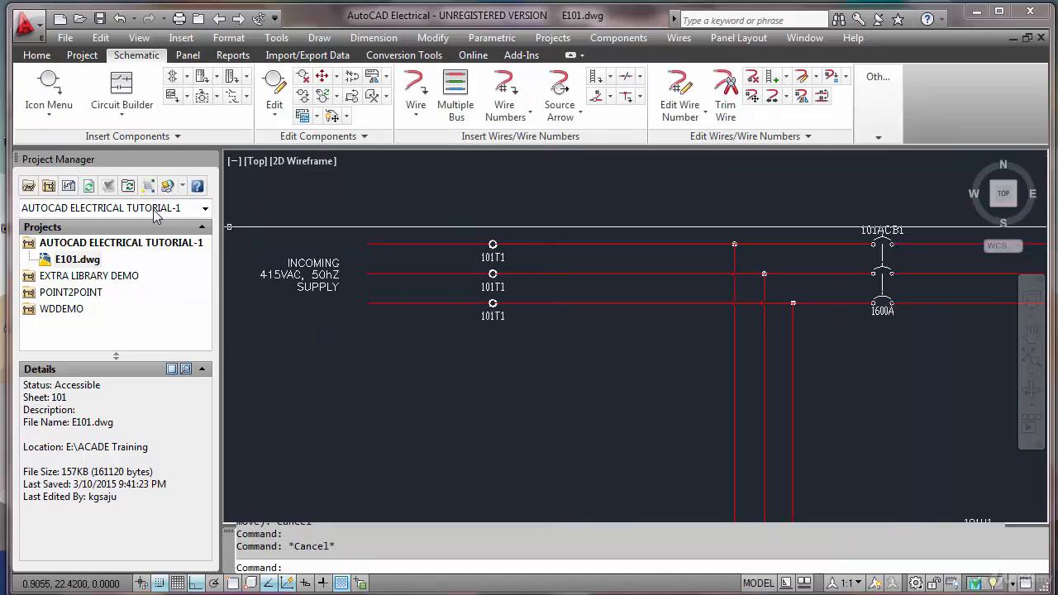
# Step: Insert three Diamond with Terminal Number symbols in a column below the supply wires, tag strip 101T2, numbers 1, 2 and 3
pyautogui.click(48, 90)
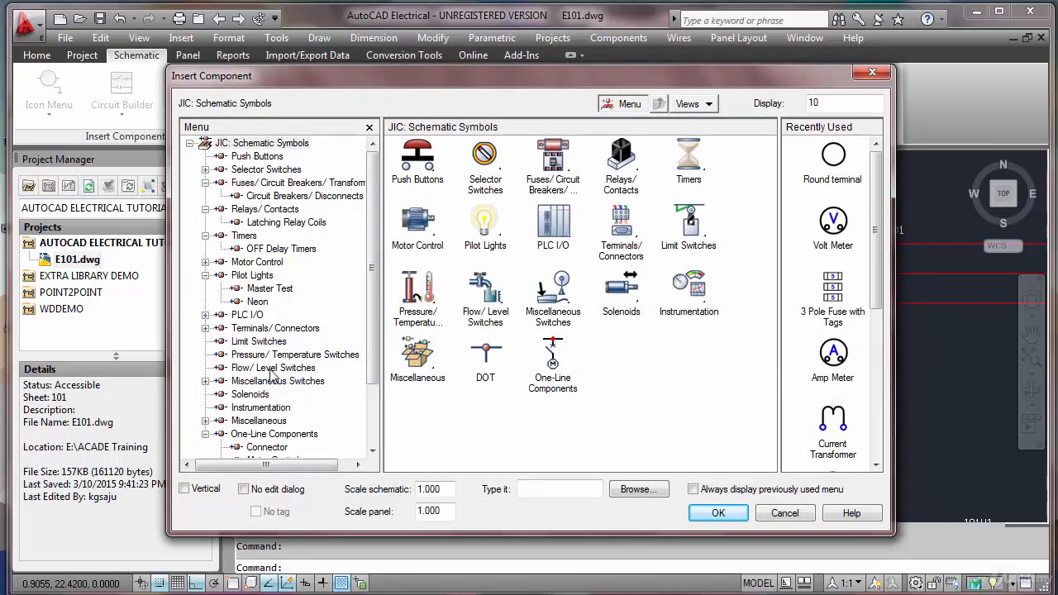
pyautogui.click(275, 329)
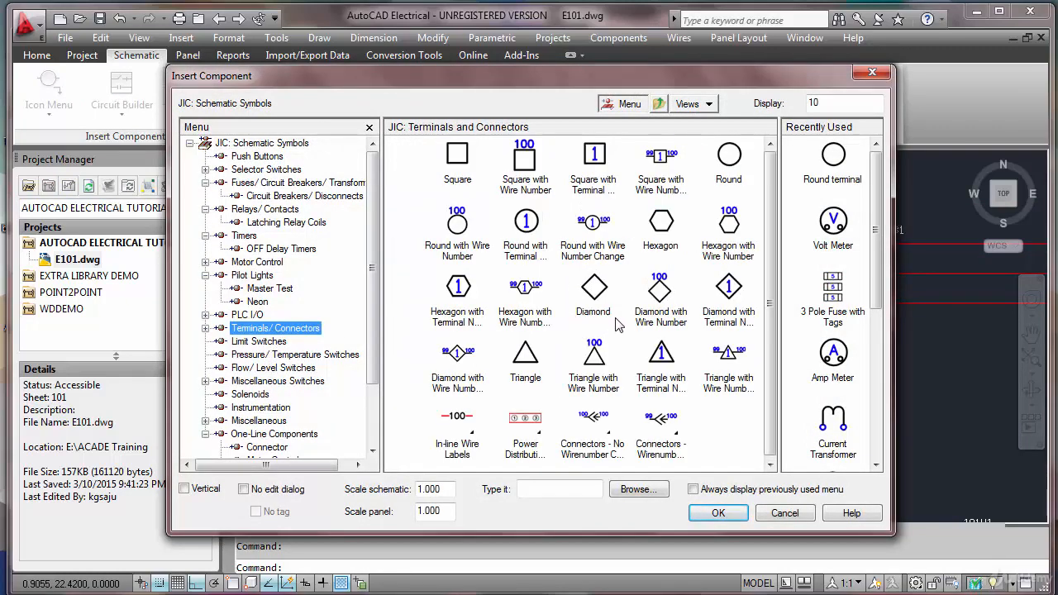
pyautogui.click(731, 296)
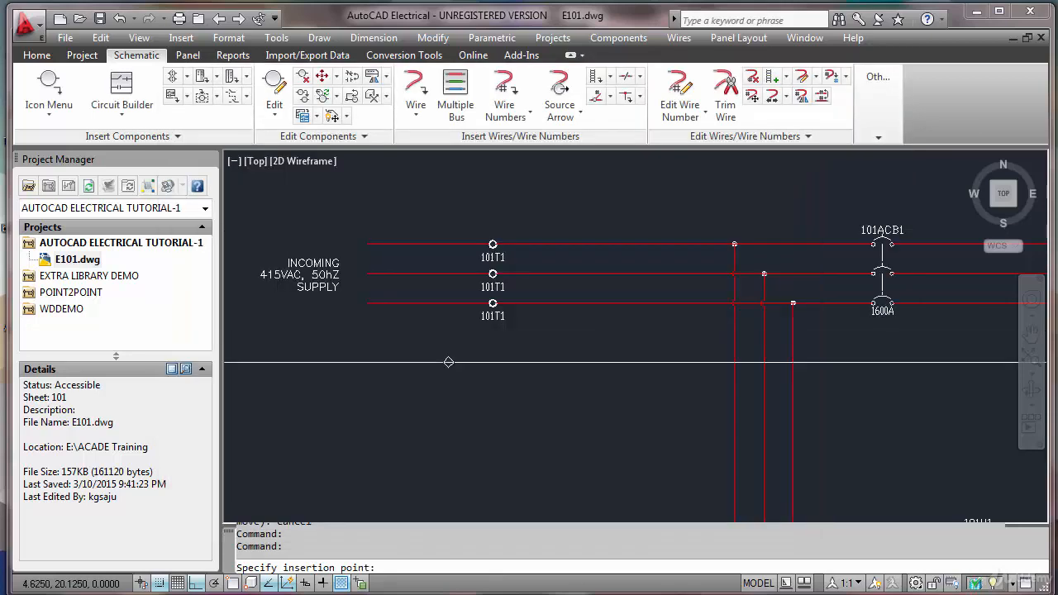
pyautogui.click(413, 401)
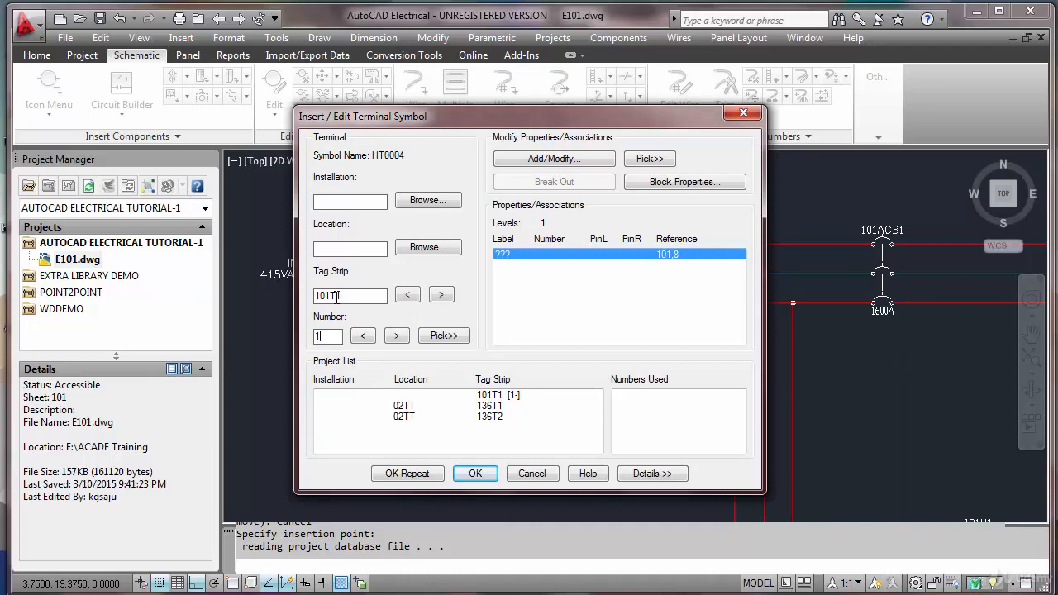
pyautogui.click(413, 472)
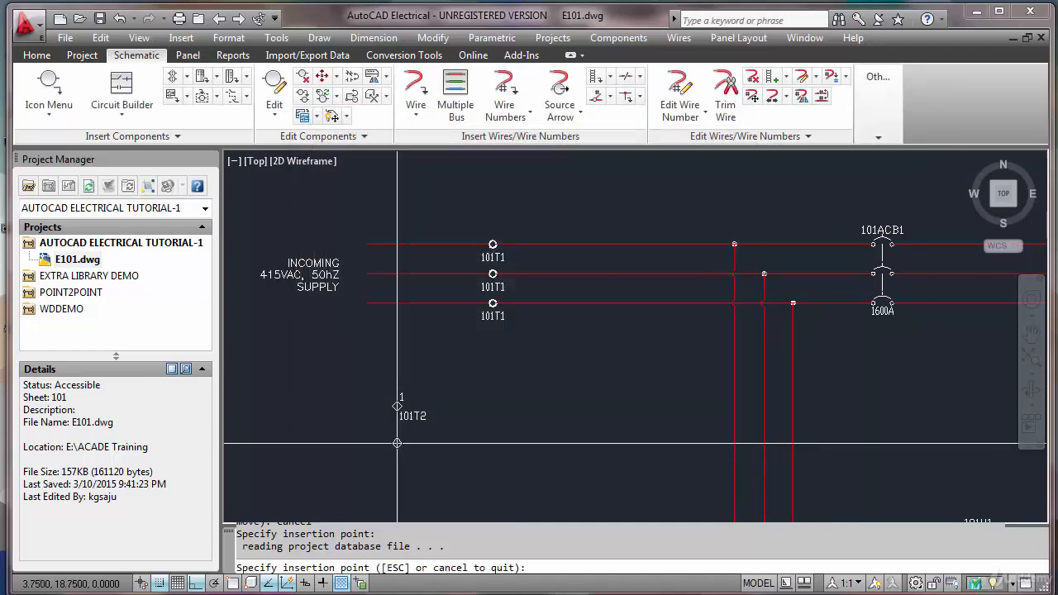
pyautogui.click(397, 443)
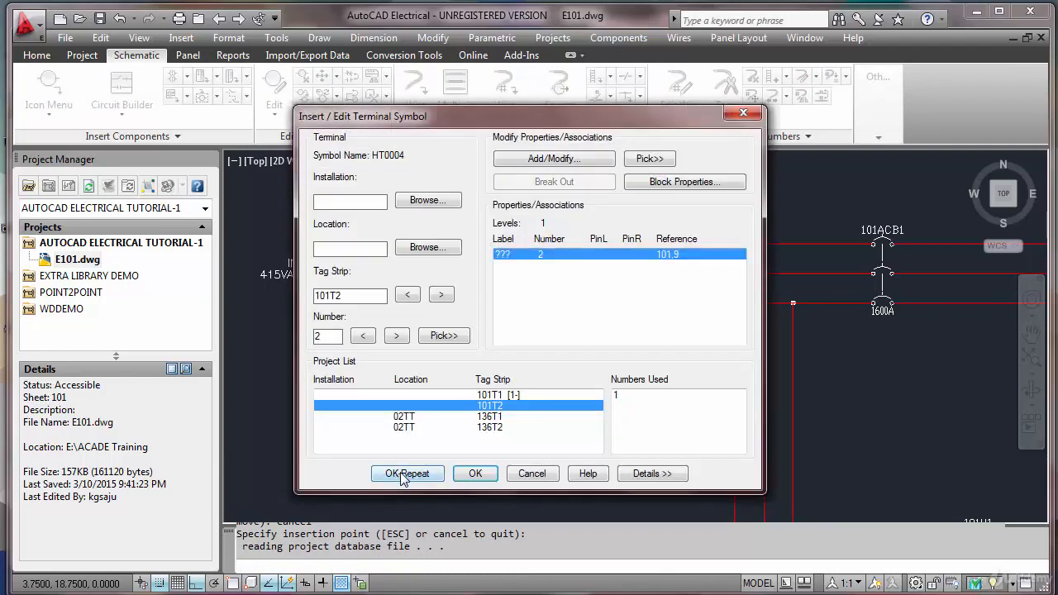
pyautogui.click(405, 473)
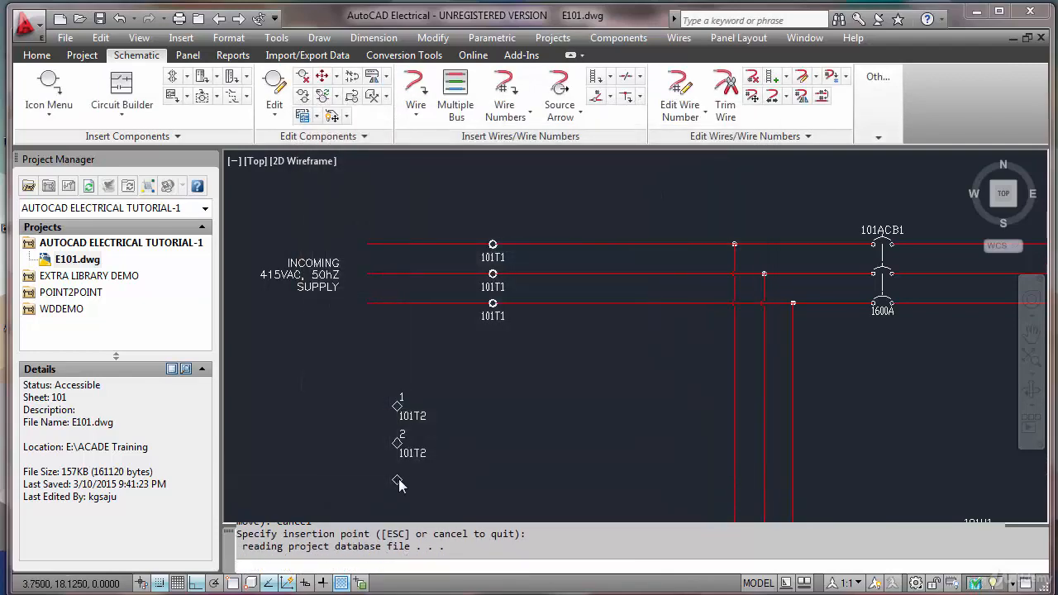
pyautogui.click(399, 485)
pyautogui.click(477, 474)
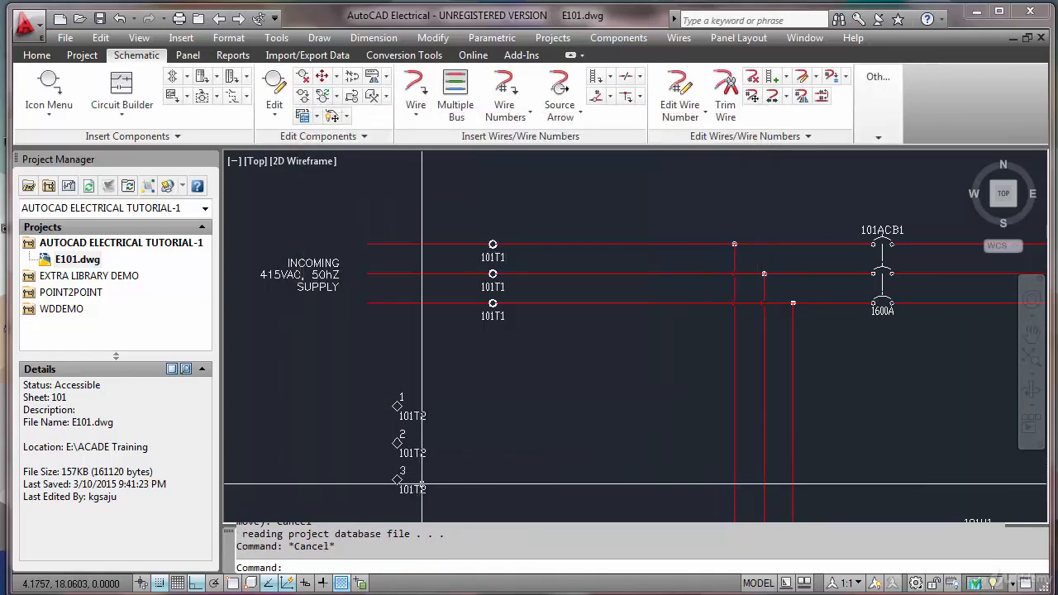
# Step: Erase the three diamond terminals of tag strip 101T2 below the incoming supply wires
pyautogui.scroll(3, 424, 483)
pyautogui.scroll(-5, 450, 364)
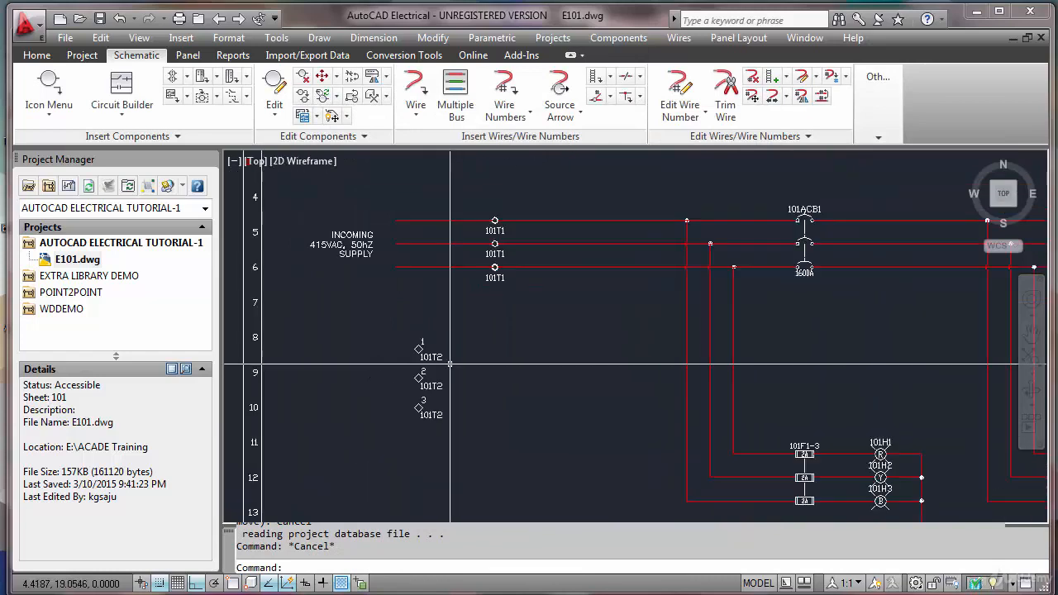
pyautogui.scroll(5, 509, 208)
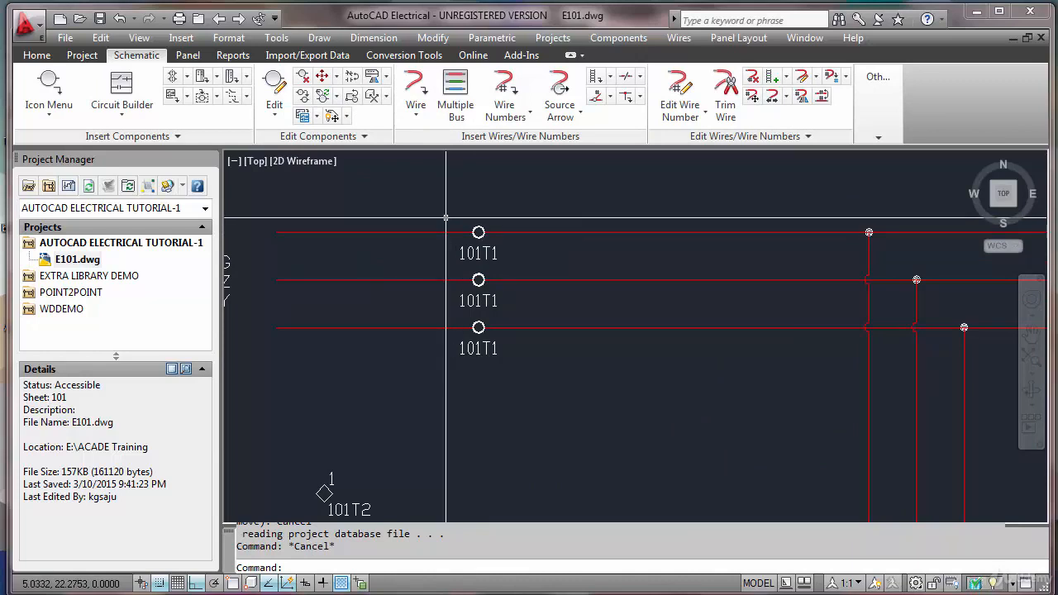
pyautogui.scroll(-4, 445, 218)
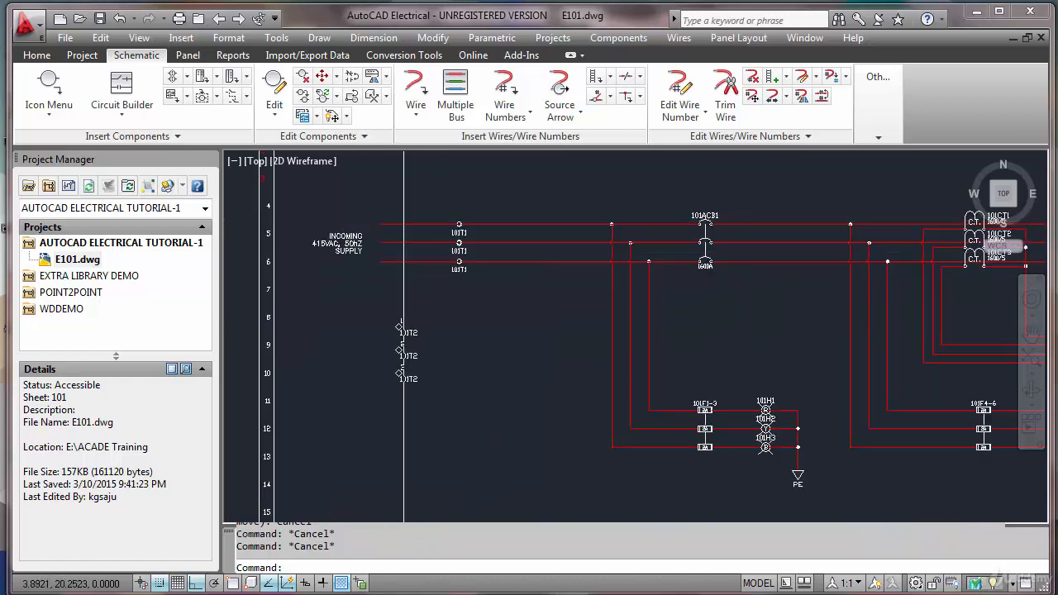
pyautogui.rightClick(400, 296)
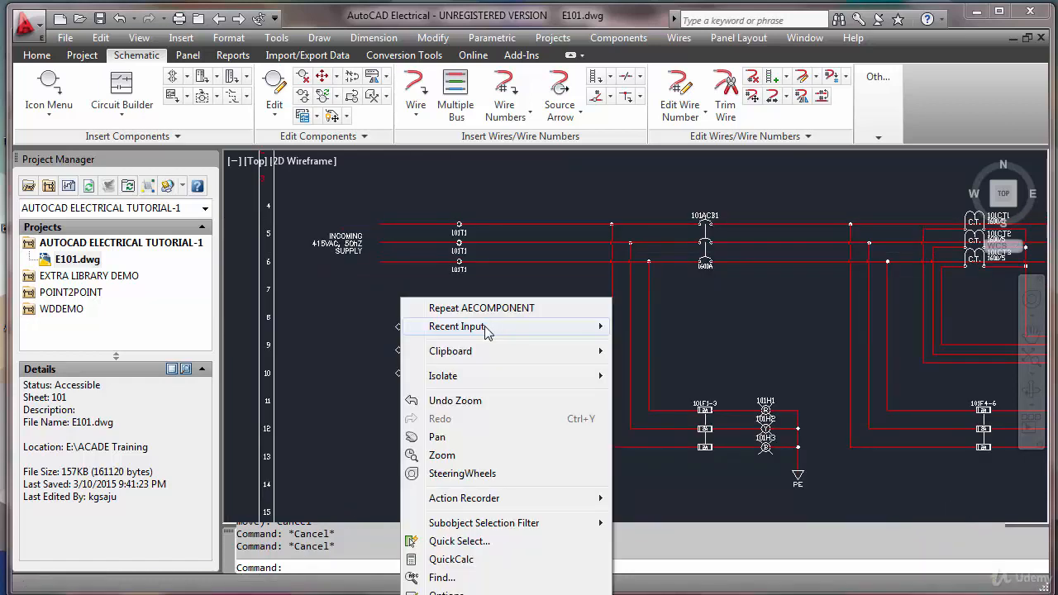
pyautogui.press('Escape')
pyautogui.click(371, 305)
pyautogui.click(456, 418)
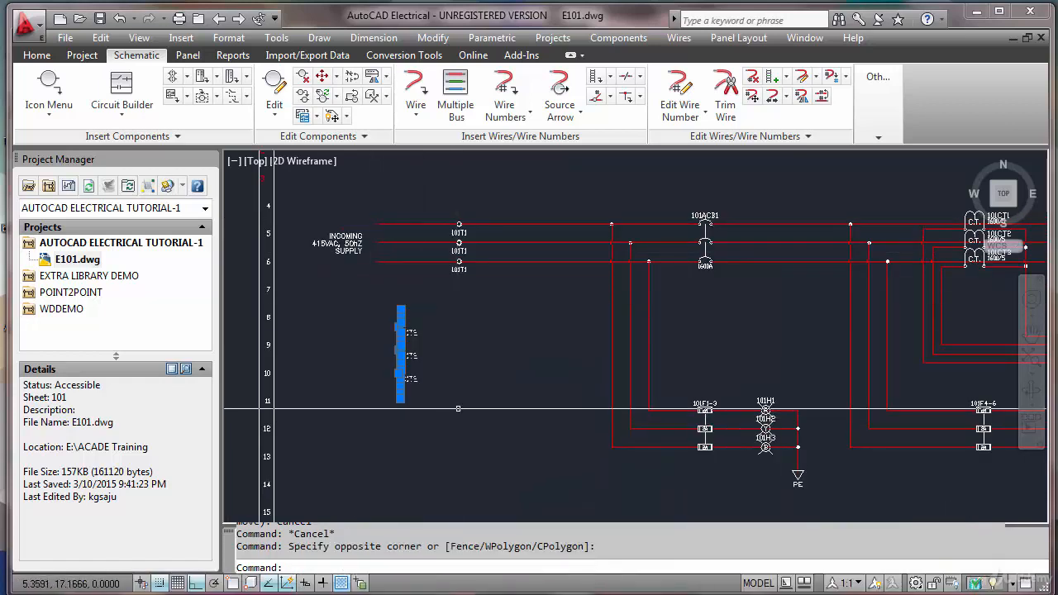
pyautogui.press('Delete')
pyautogui.scroll(-5, 690, 264)
pyautogui.scroll(2, 691, 351)
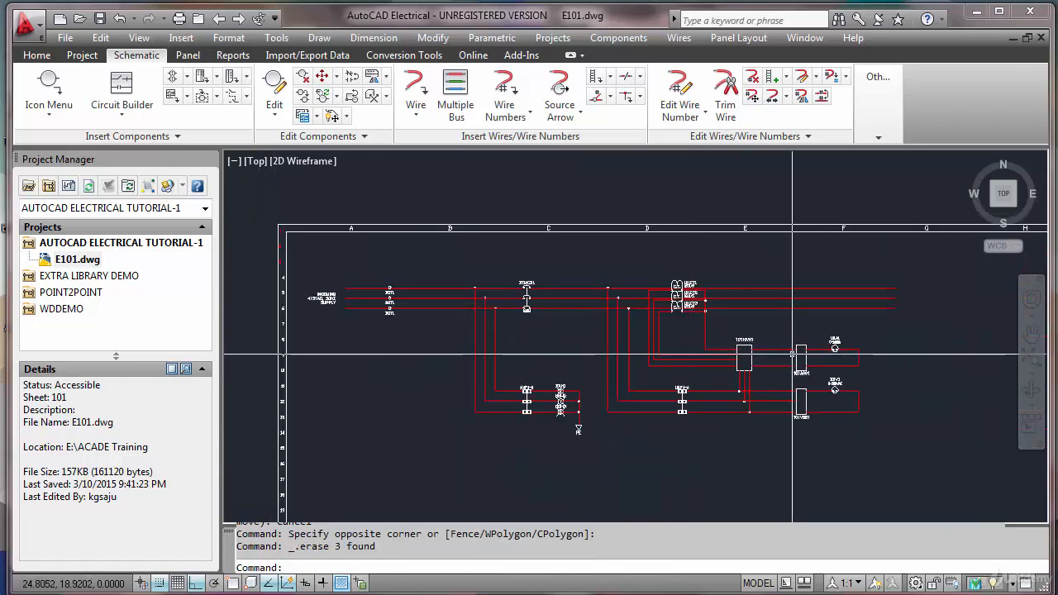
pyautogui.moveTo(775, 355); pyautogui.dragTo(623, 313, button='middle')
pyautogui.scroll(2, 523, 273)
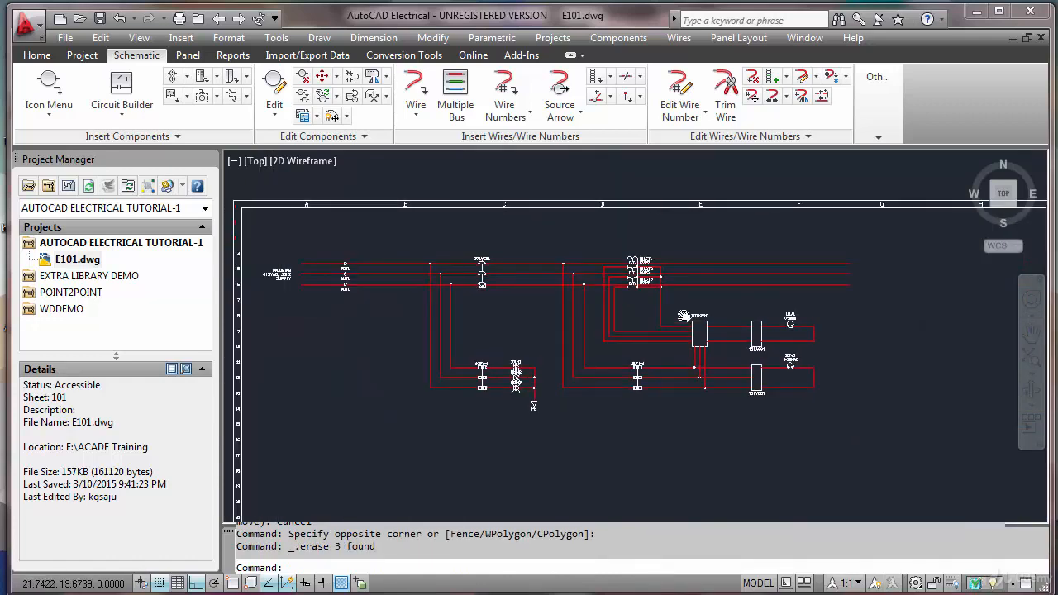
pyautogui.scroll(2, 850, 277)
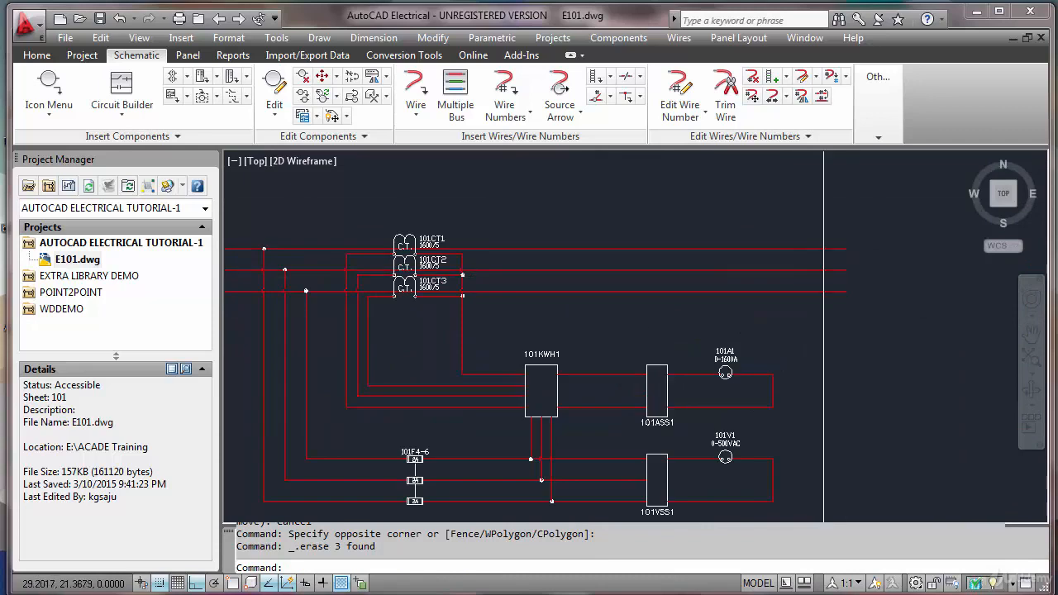
# Step: Draw a narrow upright rectangular wire loop rising from the free end of the first supply wire
pyautogui.moveTo(723, 261); pyautogui.dragTo(533, 270, button='middle')
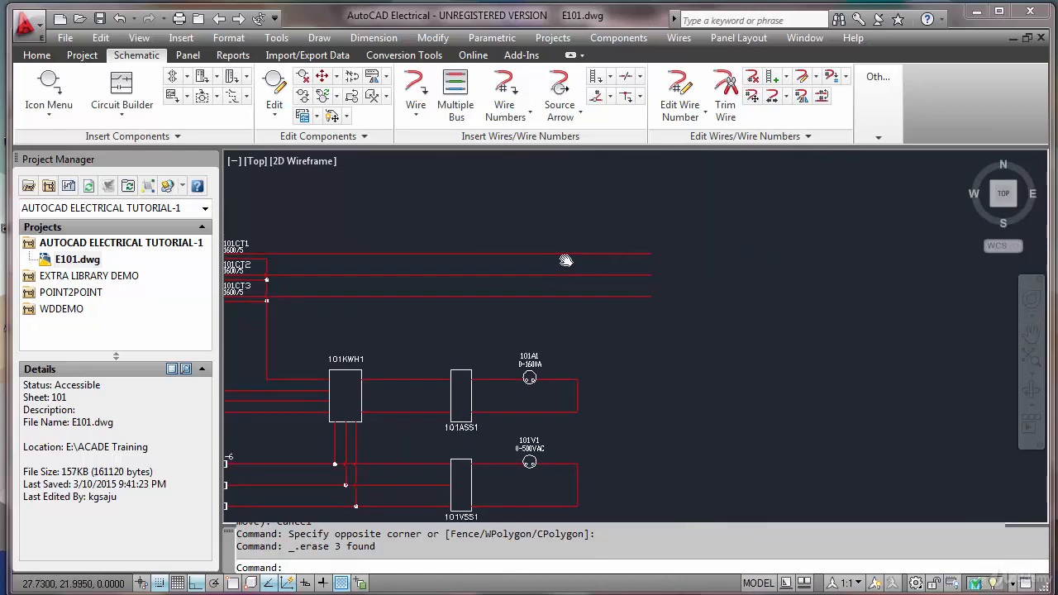
pyautogui.scroll(-2, 595, 250)
pyautogui.rightClick(640, 250)
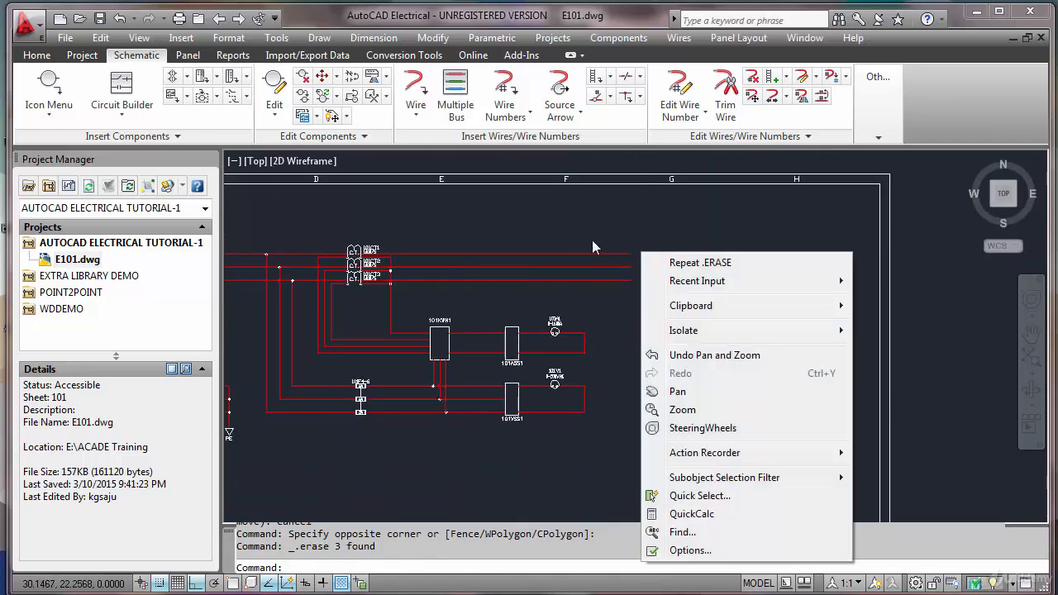
pyautogui.press('Escape')
pyautogui.press('Escape')
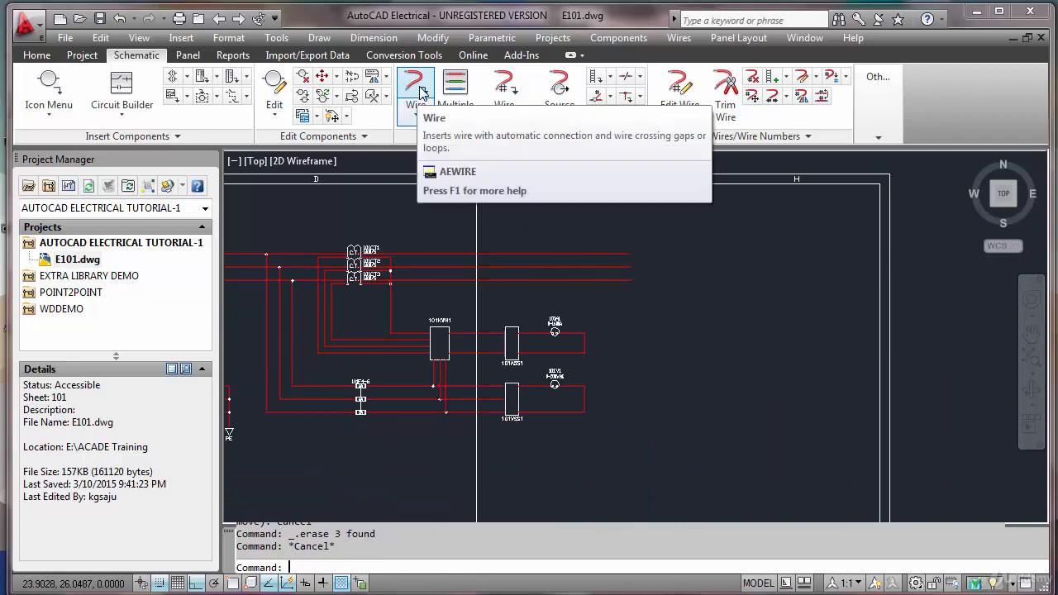
pyautogui.click(419, 89)
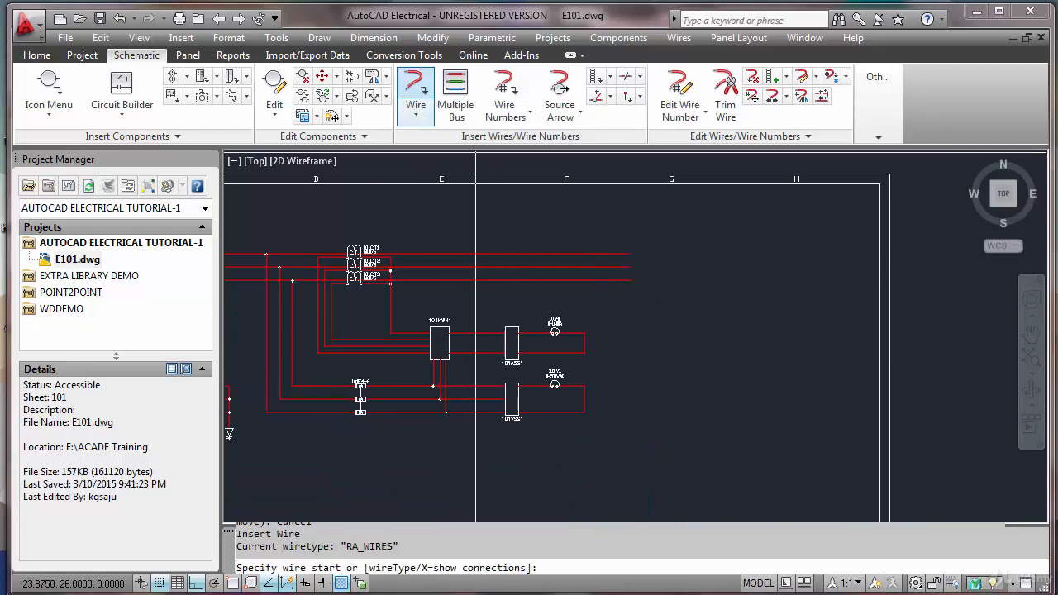
pyautogui.click(629, 254)
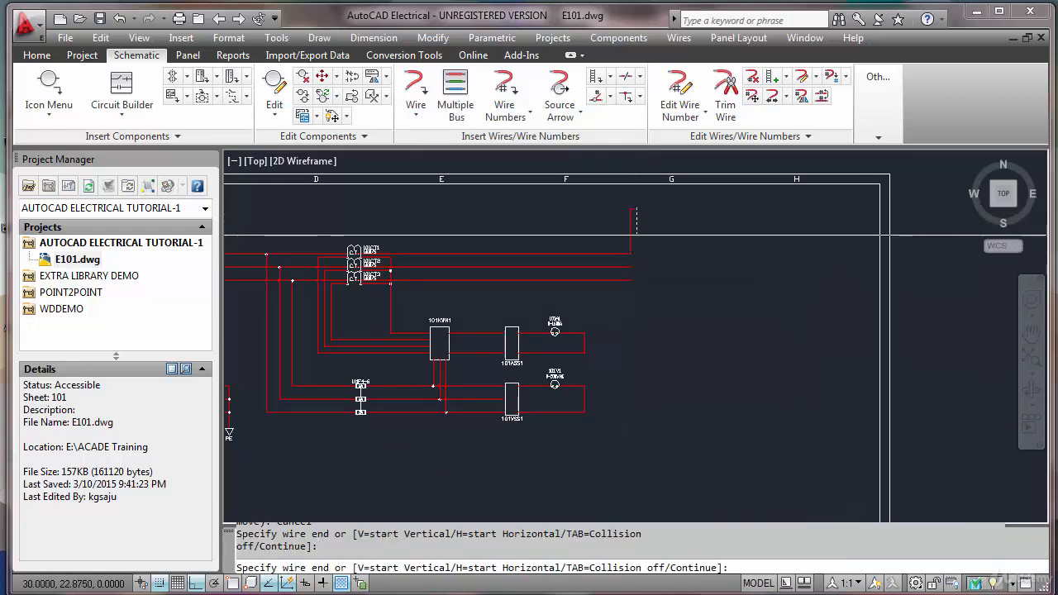
pyautogui.click(630, 253)
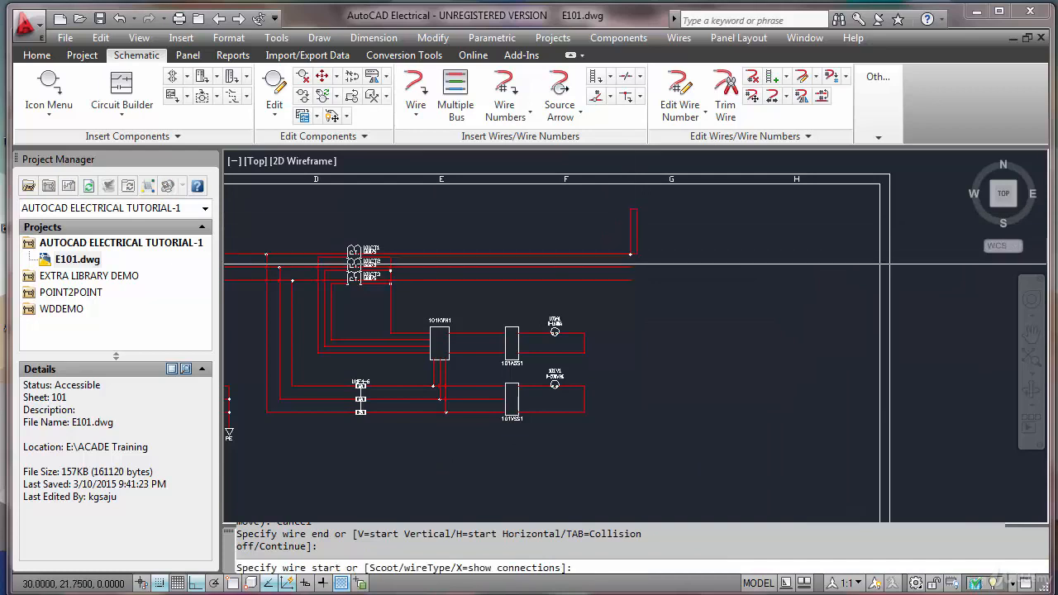
# Step: Draw a narrow rectangular wire loop hanging down from the free end of the third supply wire
pyautogui.click(630, 281)
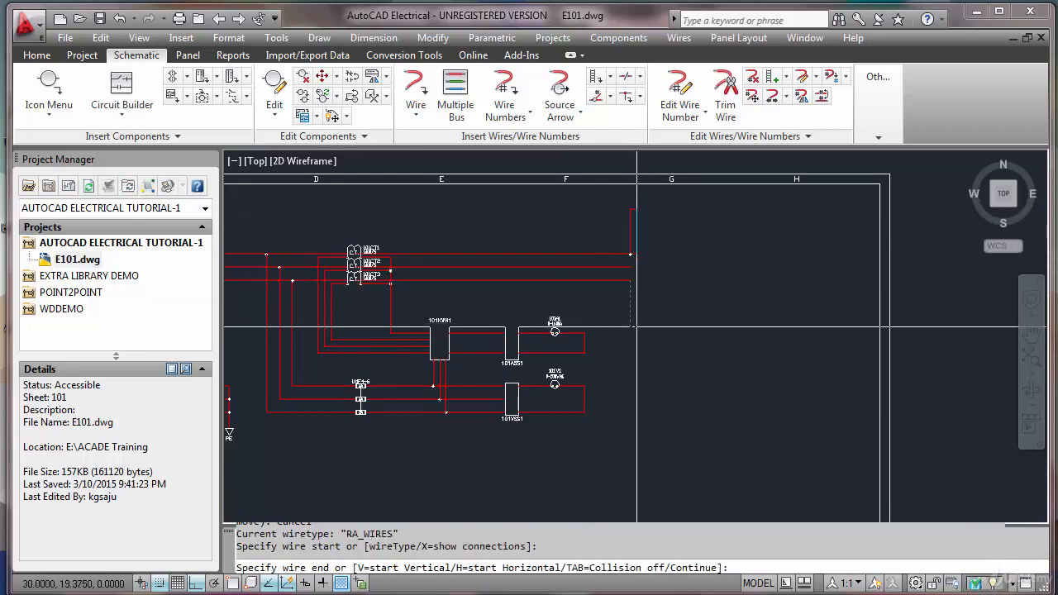
pyautogui.click(636, 327)
pyautogui.press('Return')
pyautogui.scroll(3, 635, 277)
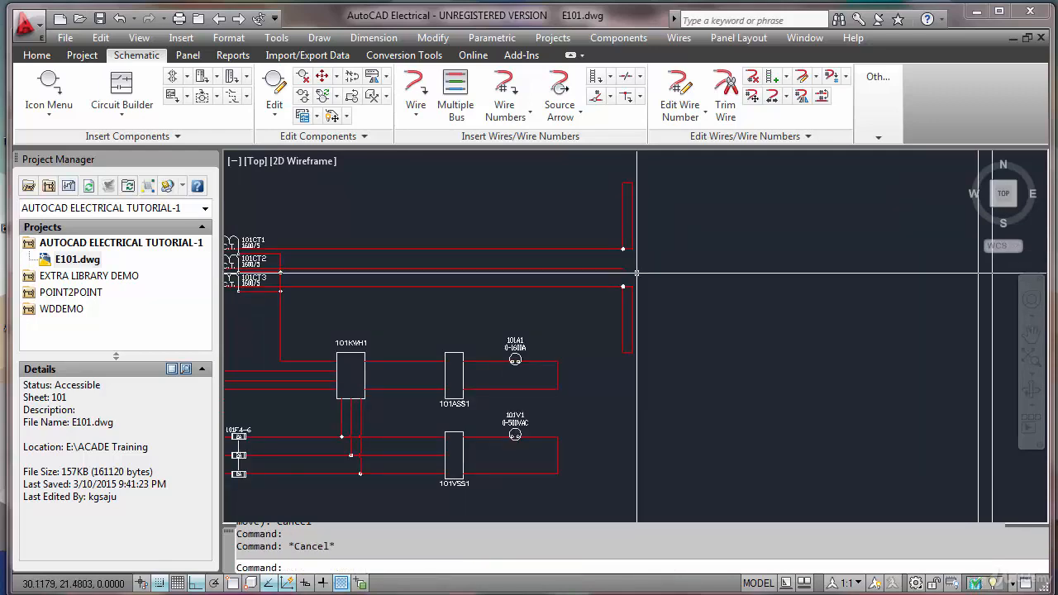
# Step: Stretch the free end of the middle supply wire horizontally past the two rectangular bus loops
pyautogui.write('STR')
pyautogui.press('Return')
pyautogui.click(630, 278)
pyautogui.click(609, 264)
pyautogui.press('Return')
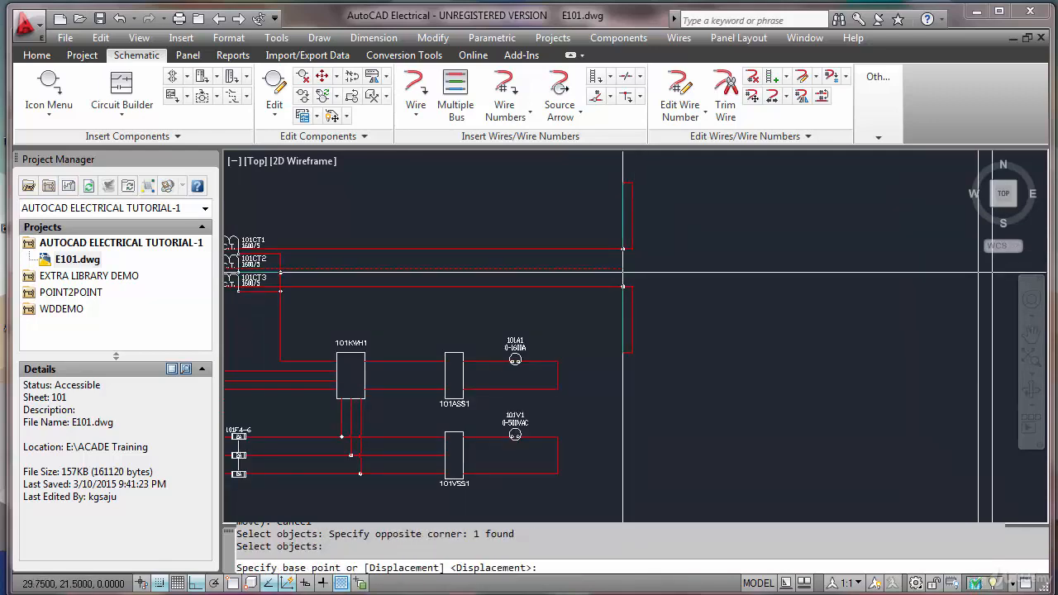
pyautogui.click(622, 272)
pyautogui.click(683, 283)
# Step: Draw a shorter narrow wire loop rising from the extended end of the middle supply wire
pyautogui.click(415, 91)
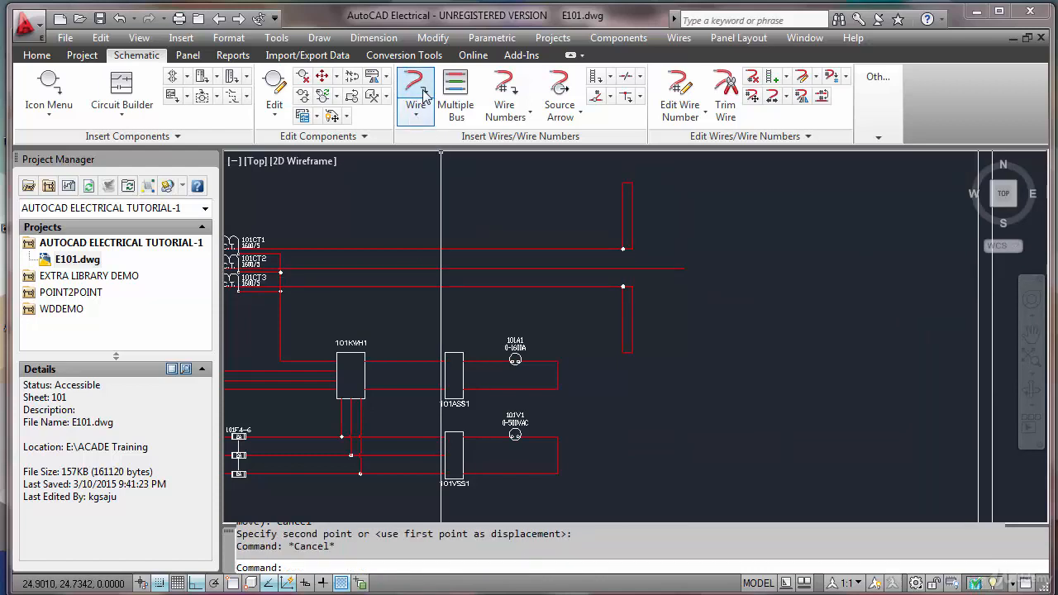
pyautogui.click(683, 268)
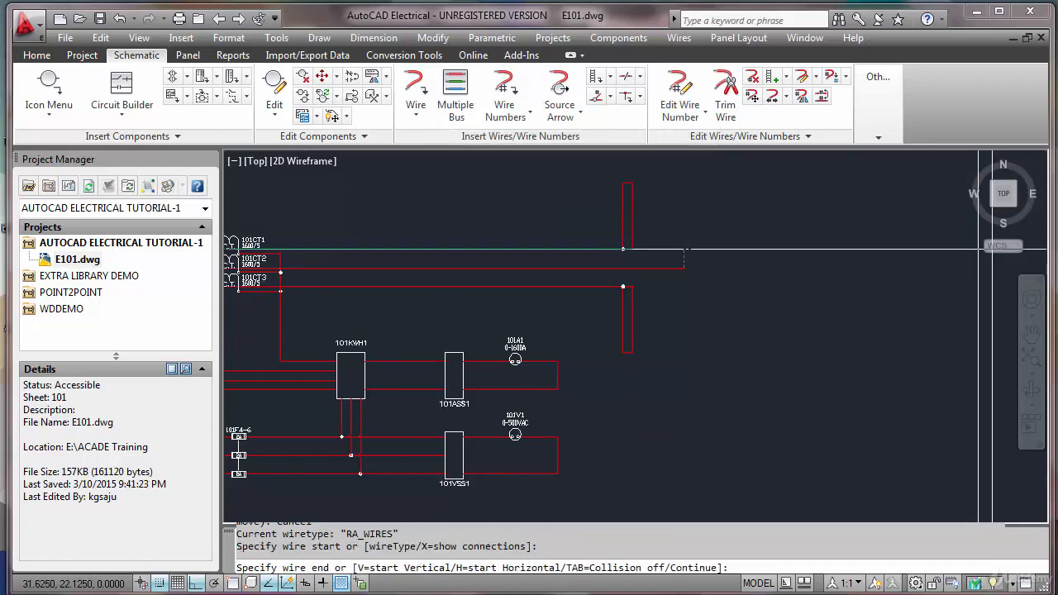
pyautogui.click(692, 223)
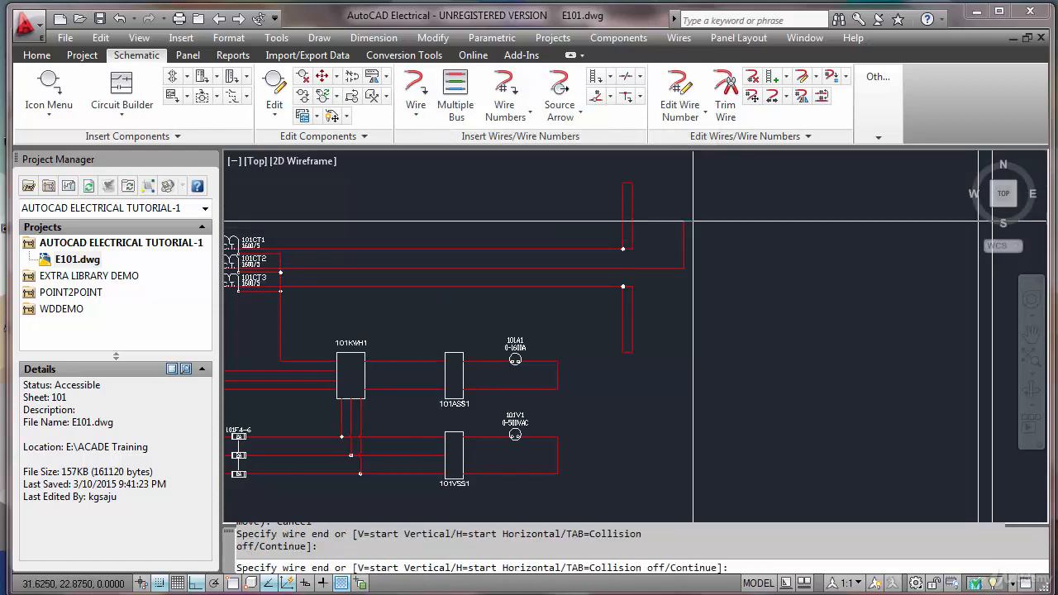
pyautogui.click(684, 268)
pyautogui.press('Escape')
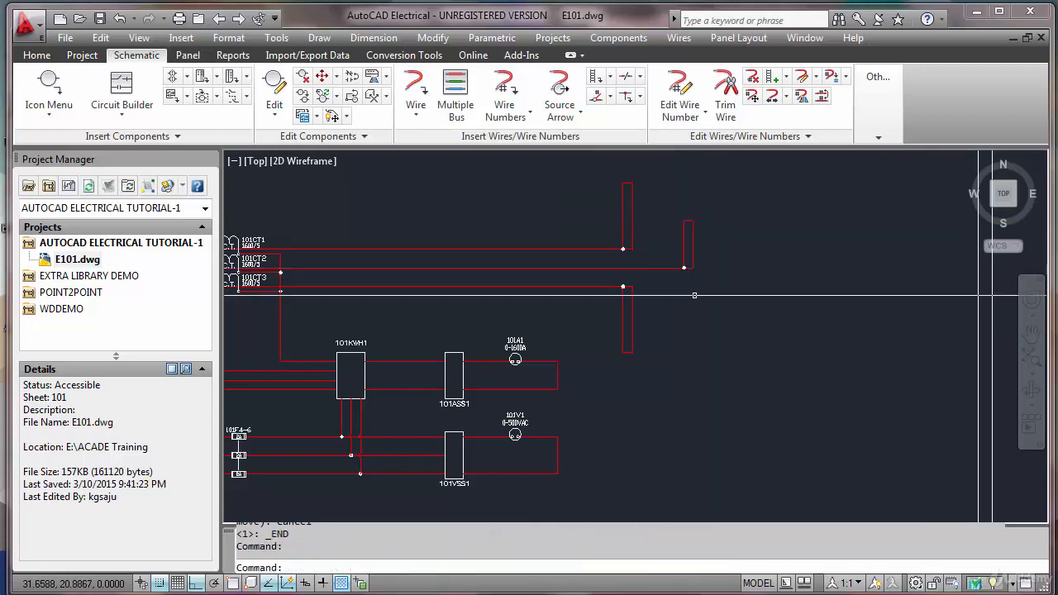
pyautogui.scroll(-3, 634, 228)
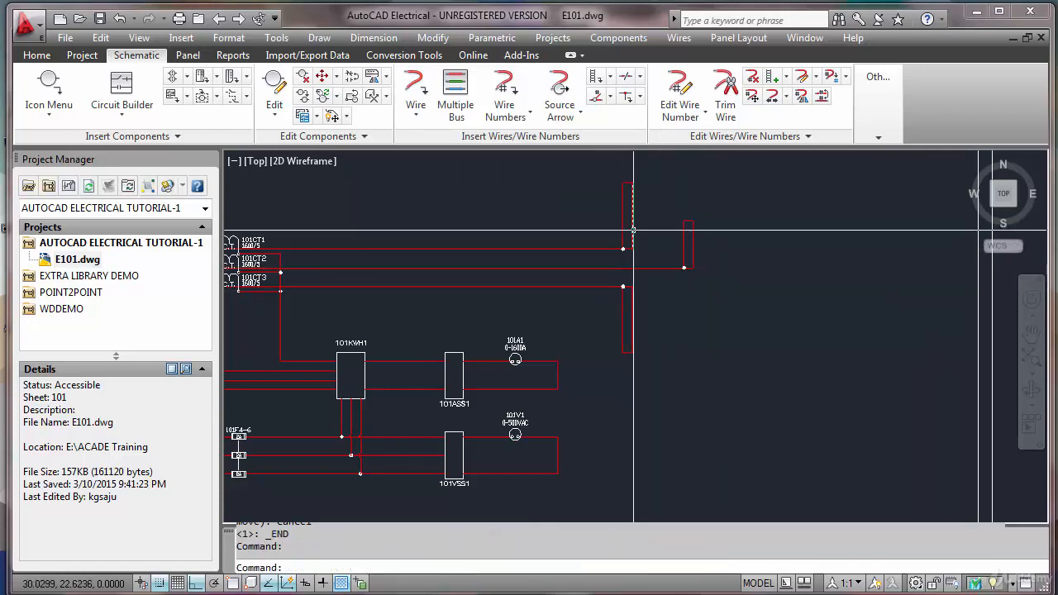
pyautogui.click(54, 92)
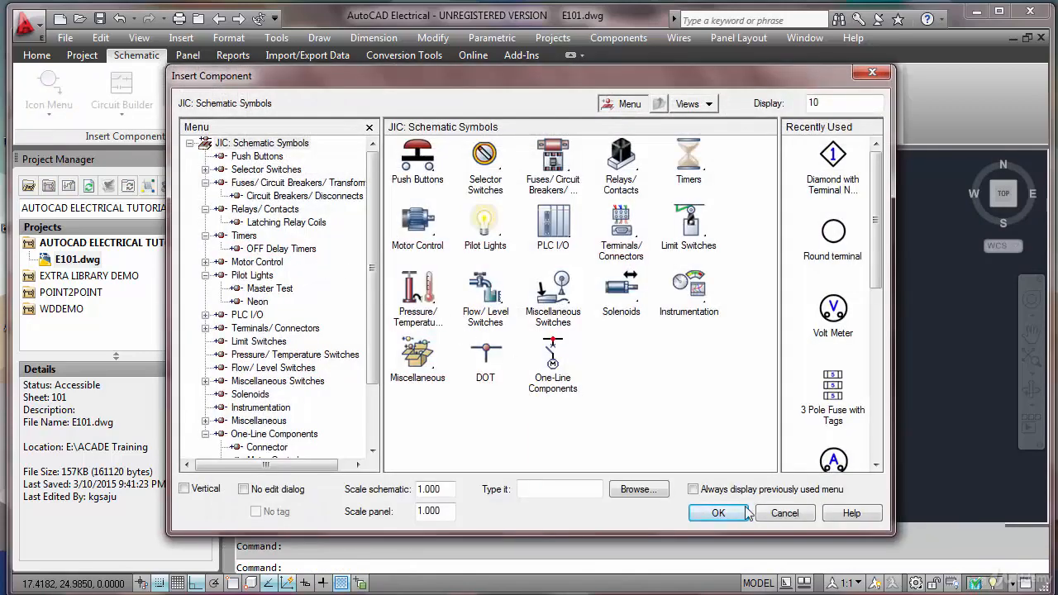
pyautogui.click(783, 513)
pyautogui.scroll(5, 593, 245)
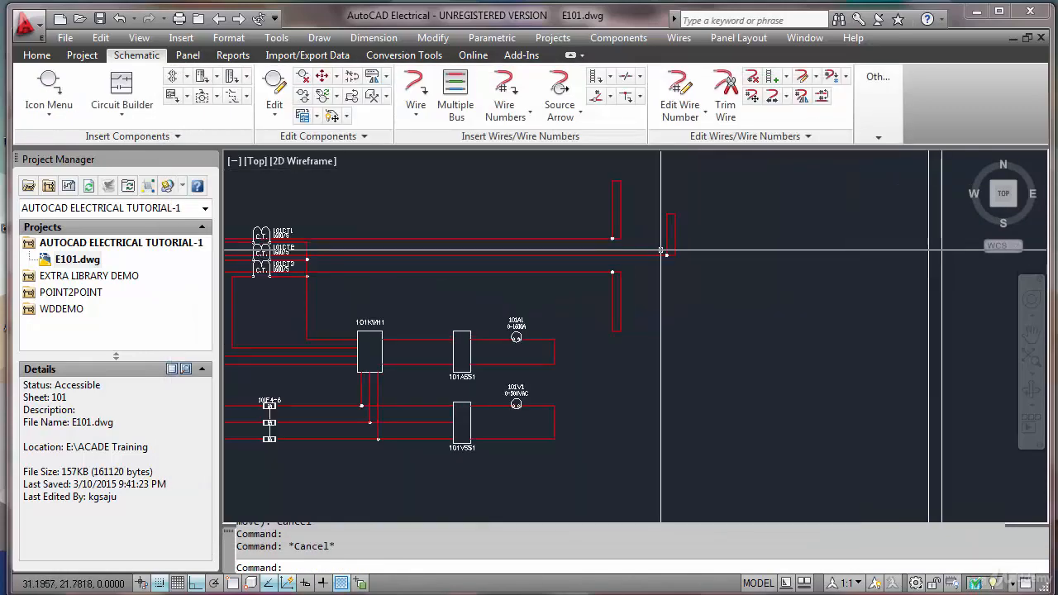
pyautogui.moveTo(613, 224); pyautogui.dragTo(602, 288, button='middle')
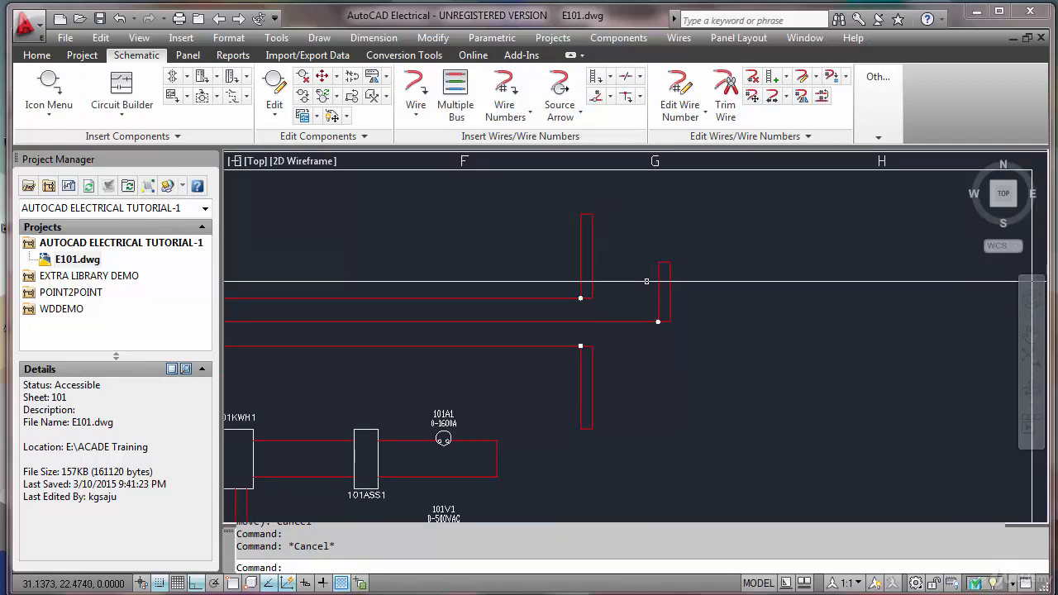
pyautogui.moveTo(552, 265); pyautogui.dragTo(612, 272, button='middle')
pyautogui.press('Escape')
pyautogui.scroll(-8, 613, 277)
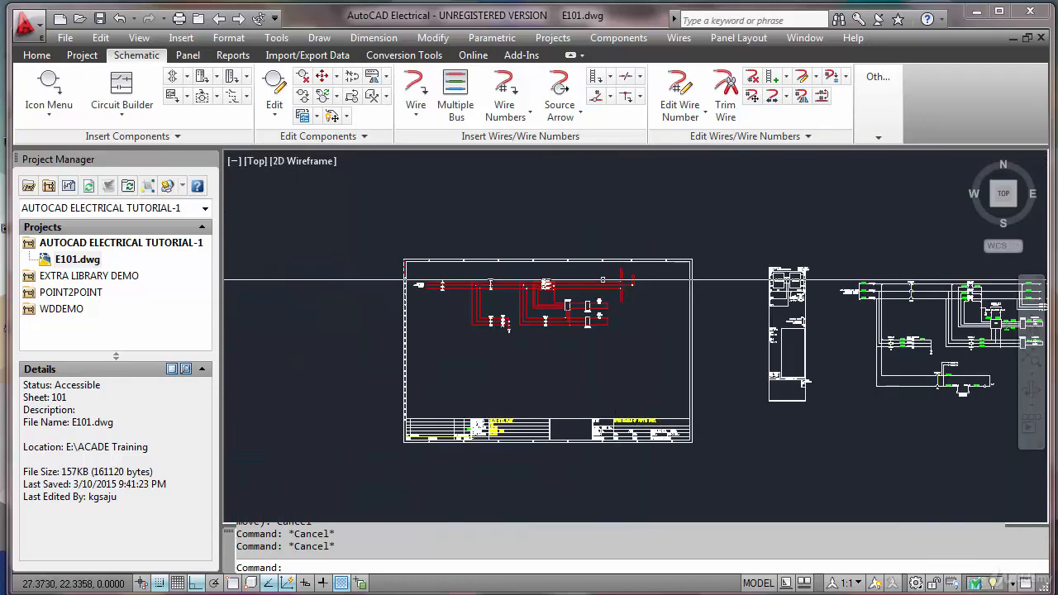
pyautogui.scroll(6, 404, 294)
pyautogui.write('c')
pyautogui.press('Return')
pyautogui.click(403, 294)
pyautogui.press('Escape')
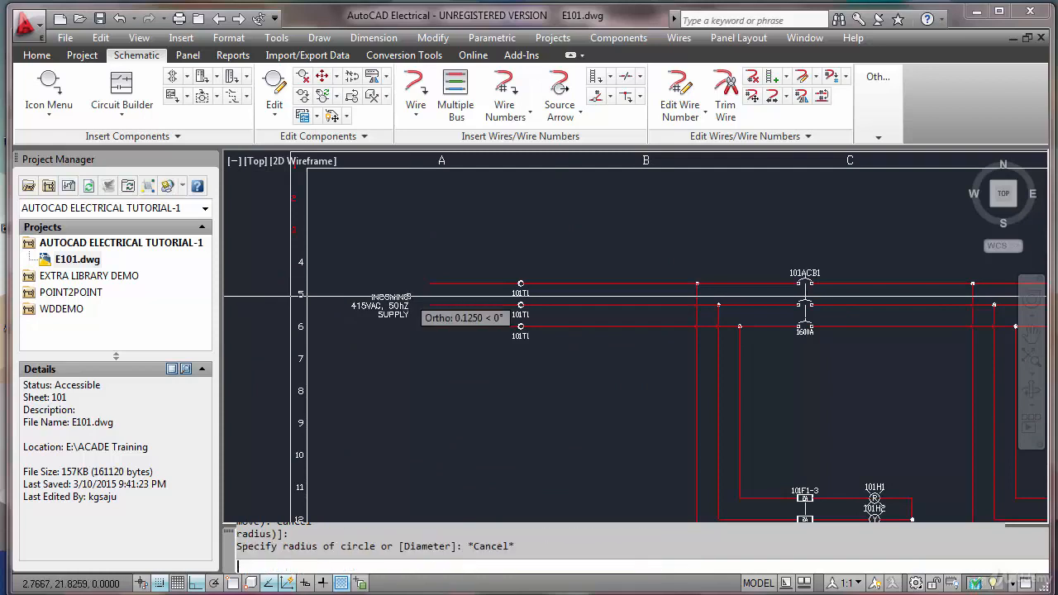
pyautogui.press('Escape')
# Step: Copy the INCOMING text from the supply label to beside the bus loop above the first supply wire, with Ortho off
pyautogui.write('co')
pyautogui.press('Return')
pyautogui.click(404, 296)
pyautogui.press('Return')
pyautogui.click(403, 295)
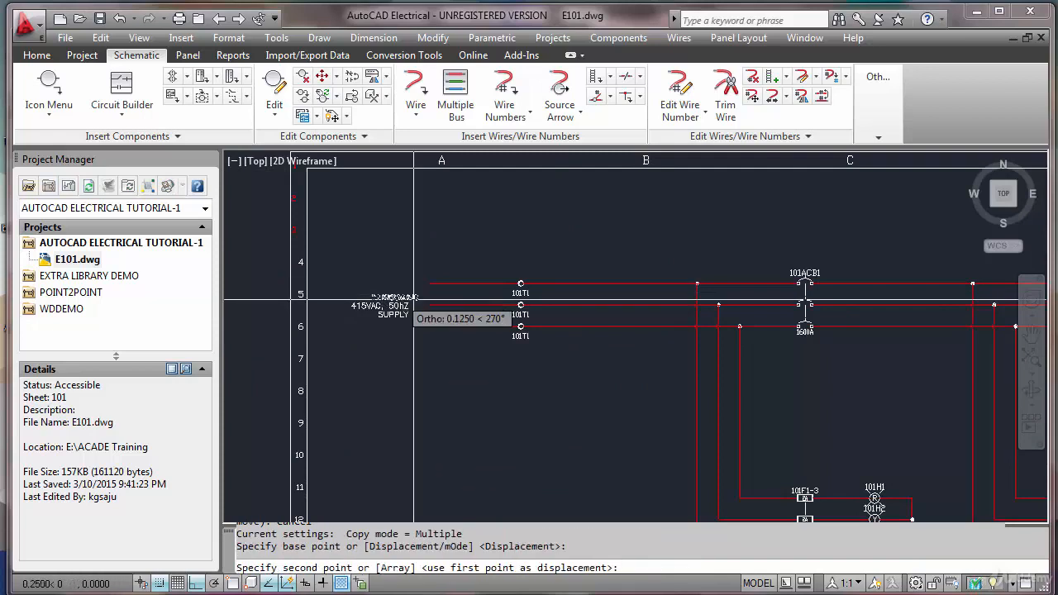
pyautogui.scroll(-2, 527, 271)
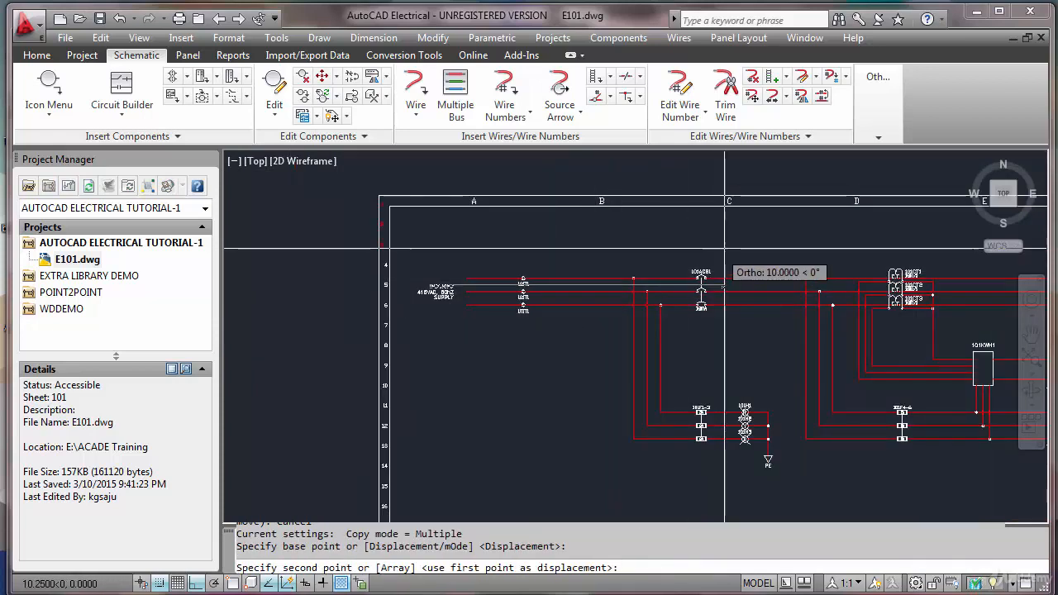
pyautogui.press('F8')
pyautogui.moveTo(760, 222); pyautogui.dragTo(409, 265, button='middle')
pyautogui.scroll(4, 836, 291)
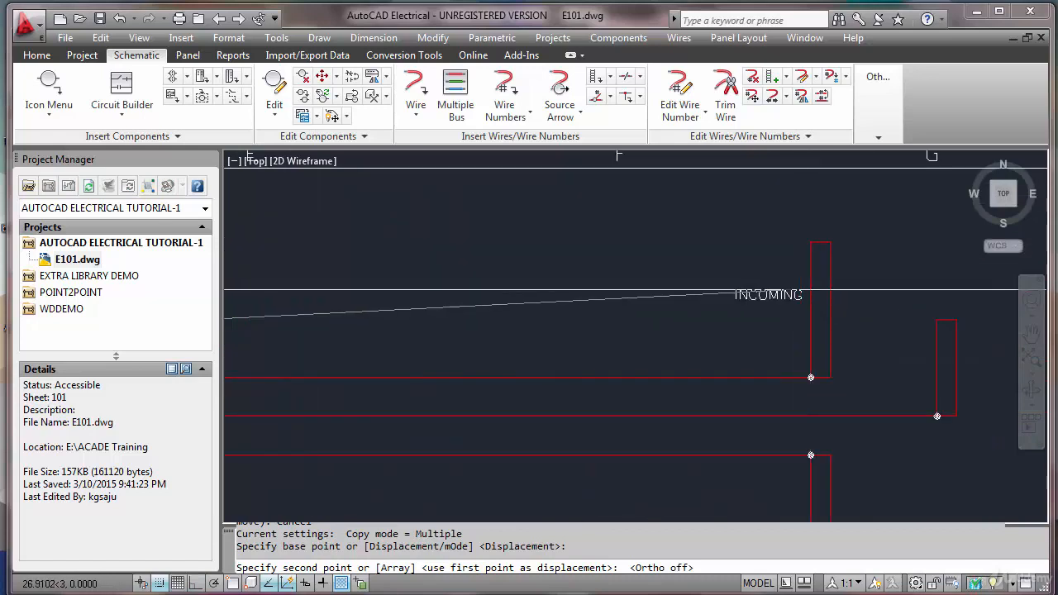
pyautogui.click(781, 281)
pyautogui.press('Escape')
pyautogui.press('Escape')
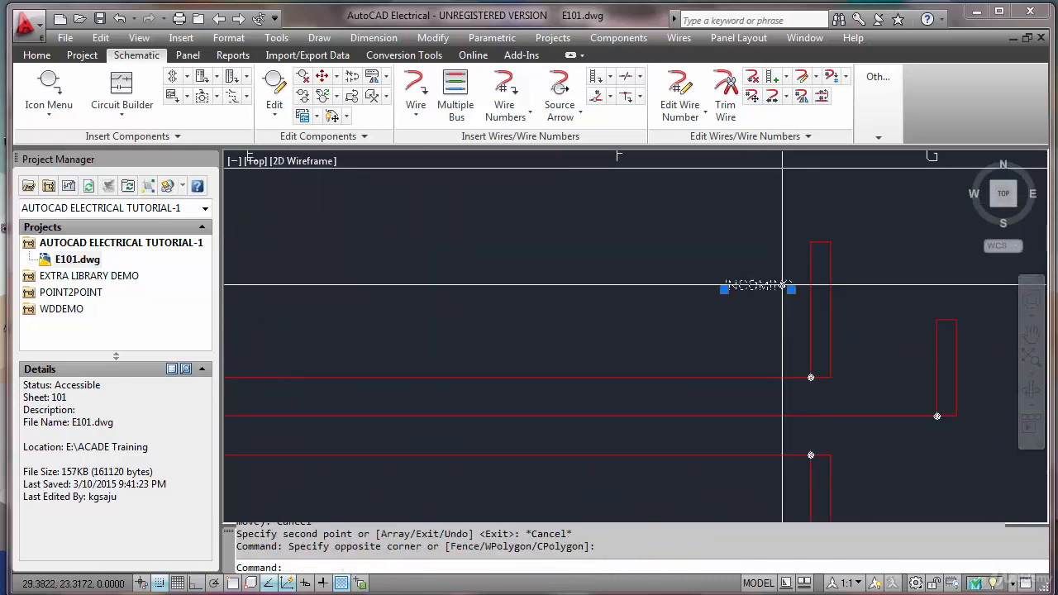
# Step: Change the copied INCOMING text beside the first bus loop to 'R' PHASE BUS
pyautogui.doubleClick(778, 286)
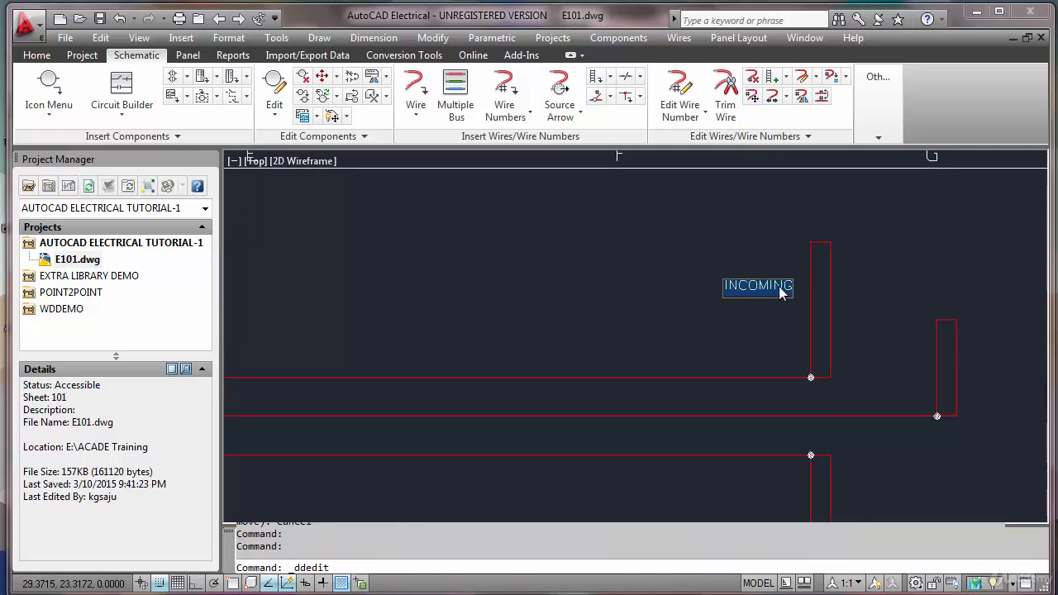
pyautogui.press('BackSpace')
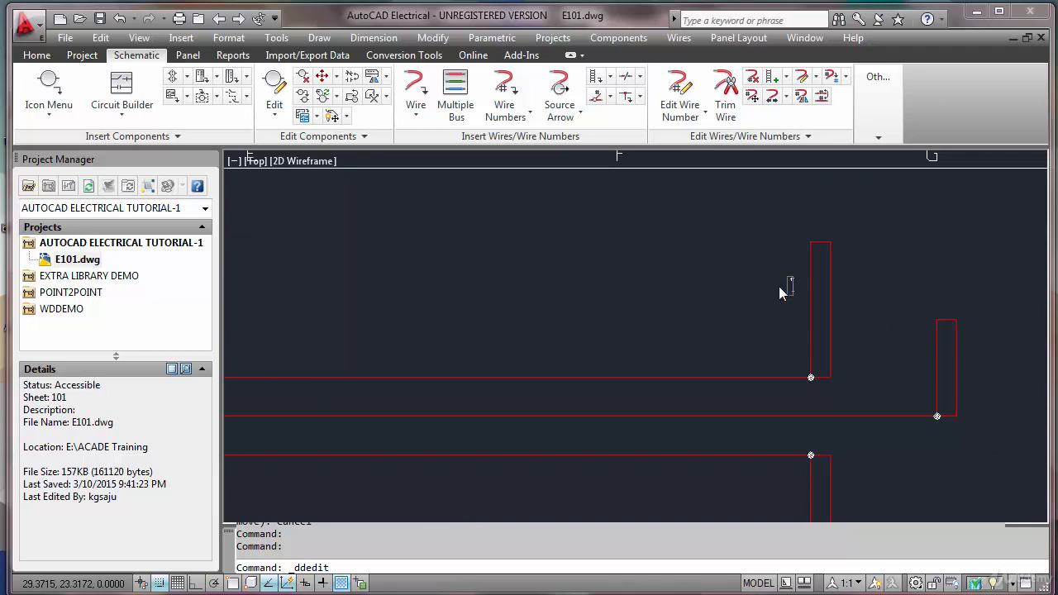
pyautogui.write("'R' PHASE BUS")
pyautogui.press('Return')
pyautogui.press('Return')
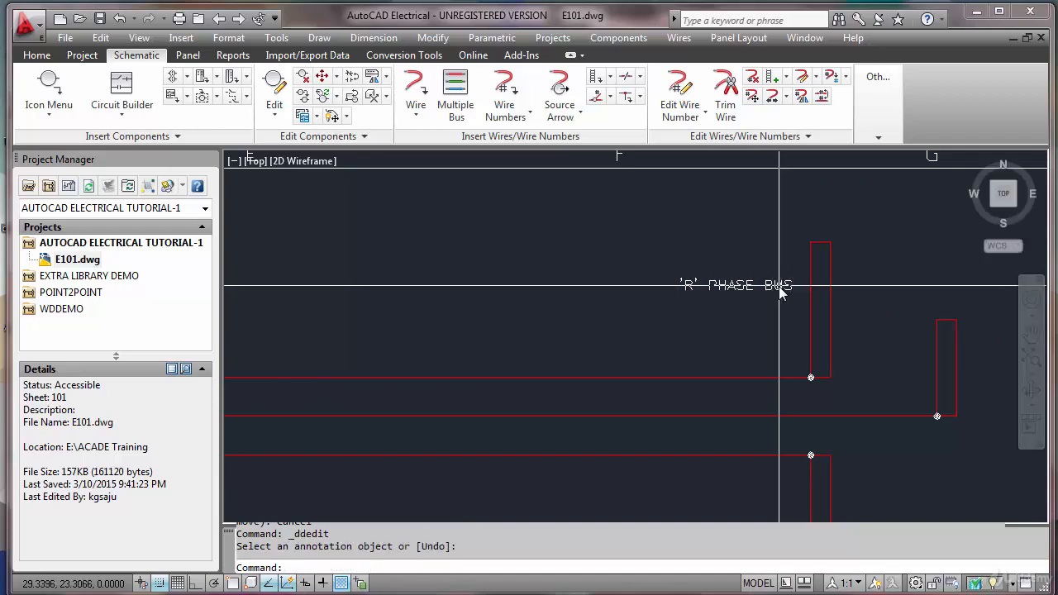
# Step: Move the 'R' PHASE BUS label slightly closer to the first bus loop
pyautogui.write('m')
pyautogui.press('Return')
pyautogui.click(764, 287)
pyautogui.press('Return')
pyautogui.click(752, 299)
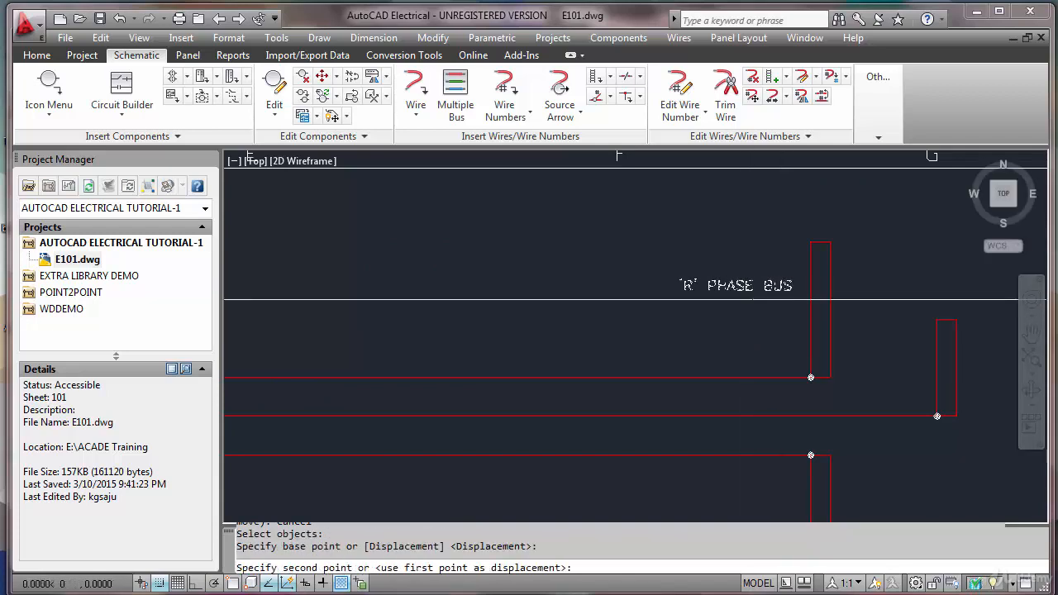
pyautogui.click(762, 299)
# Step: Copy the 'R' PHASE BUS label to just above the middle supply wire, beside its bus loop
pyautogui.write('CO')
pyautogui.press('Return')
pyautogui.click(774, 282)
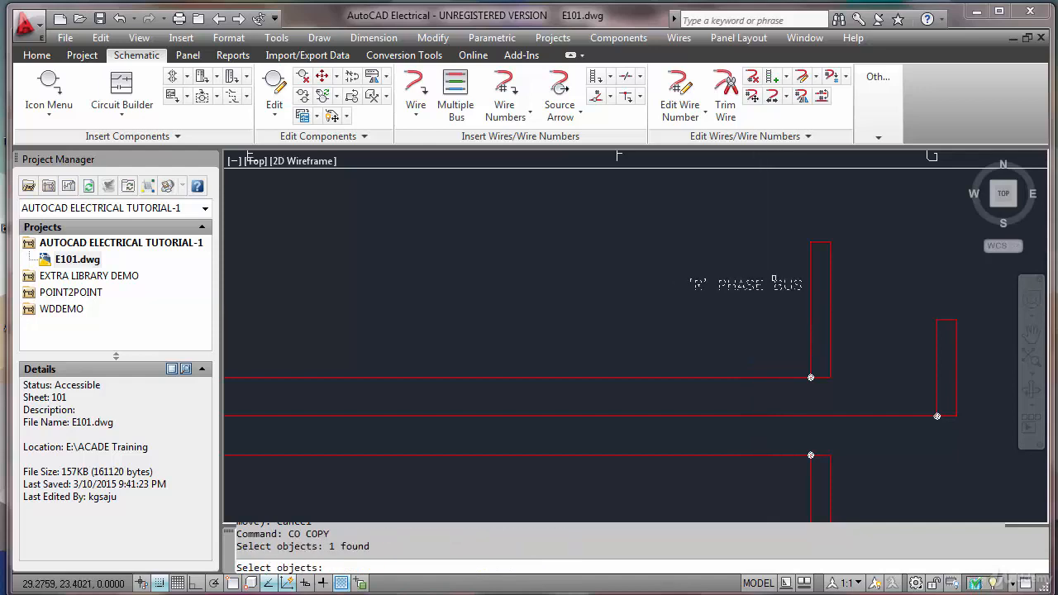
pyautogui.press('Return')
pyautogui.click(733, 311)
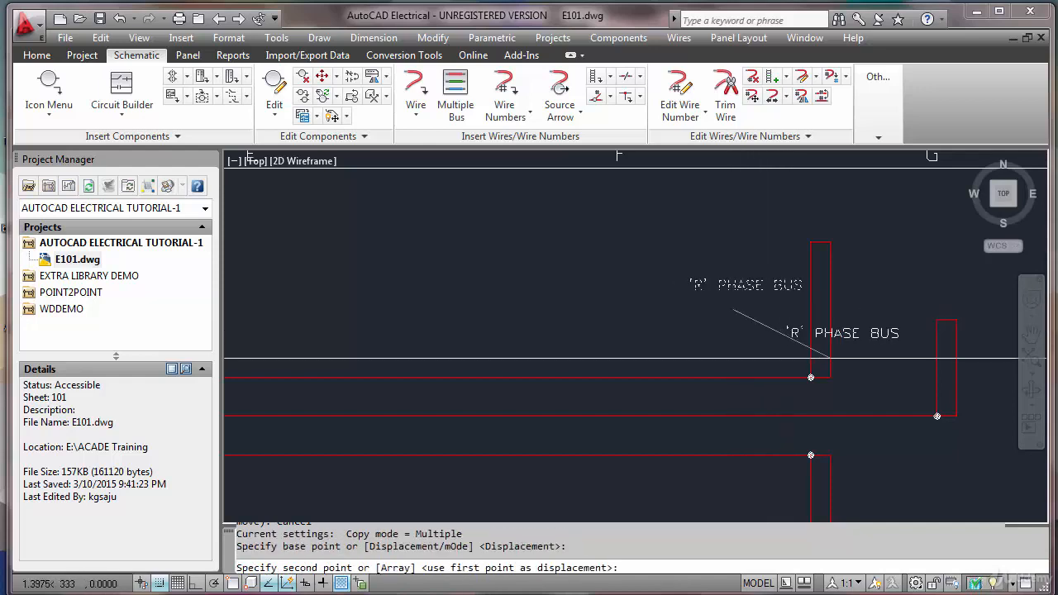
pyautogui.click(859, 426)
pyautogui.press('Escape')
# Step: Change the copied label beside the middle wire's bus loop to 'Y' PHASE BUS
pyautogui.doubleClick(833, 405)
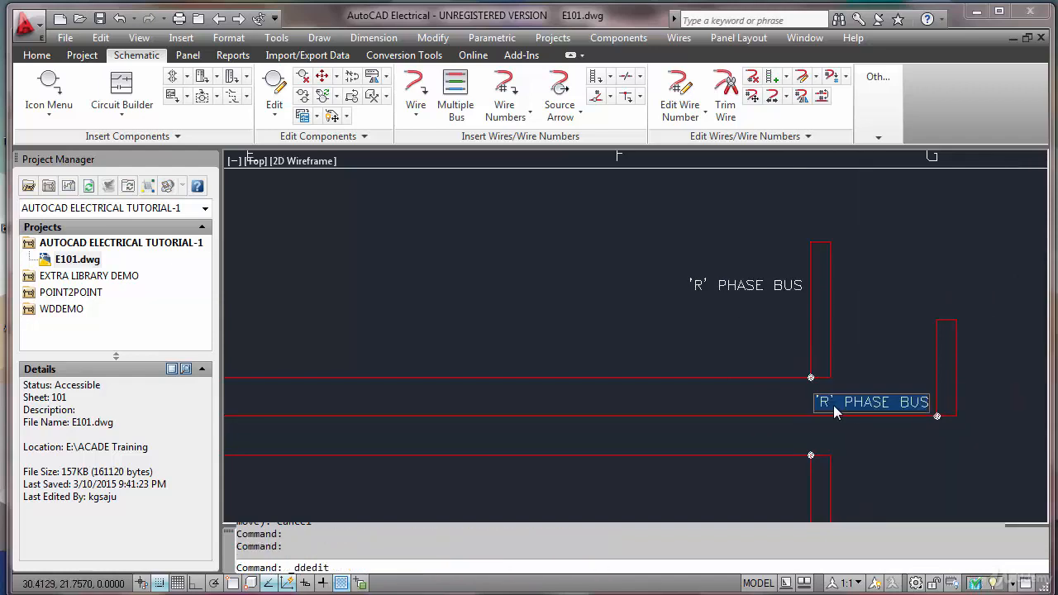
pyautogui.click(827, 414)
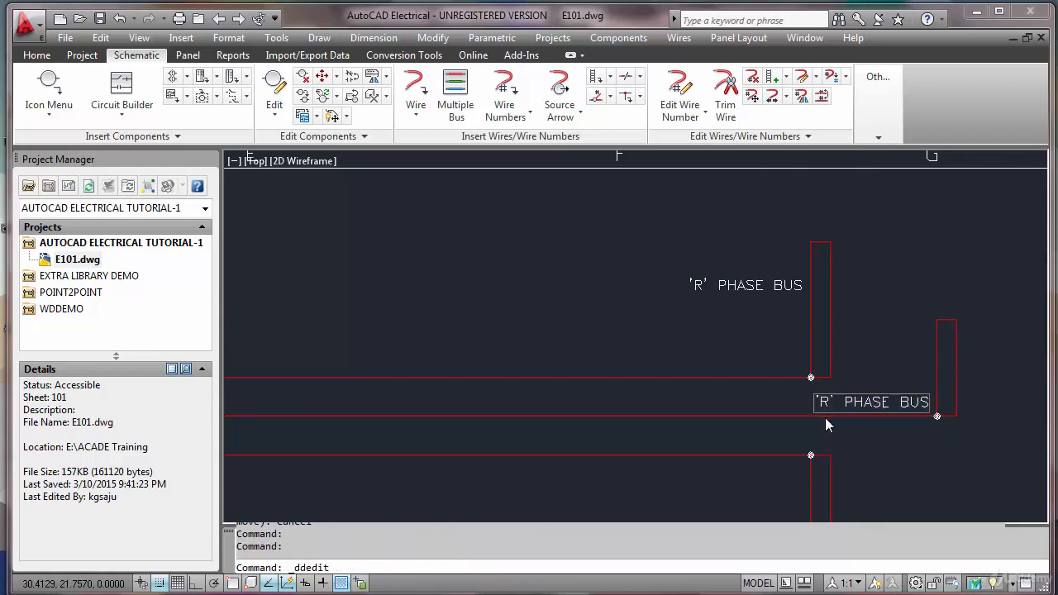
pyautogui.write("'Y'")
pyautogui.press('Return')
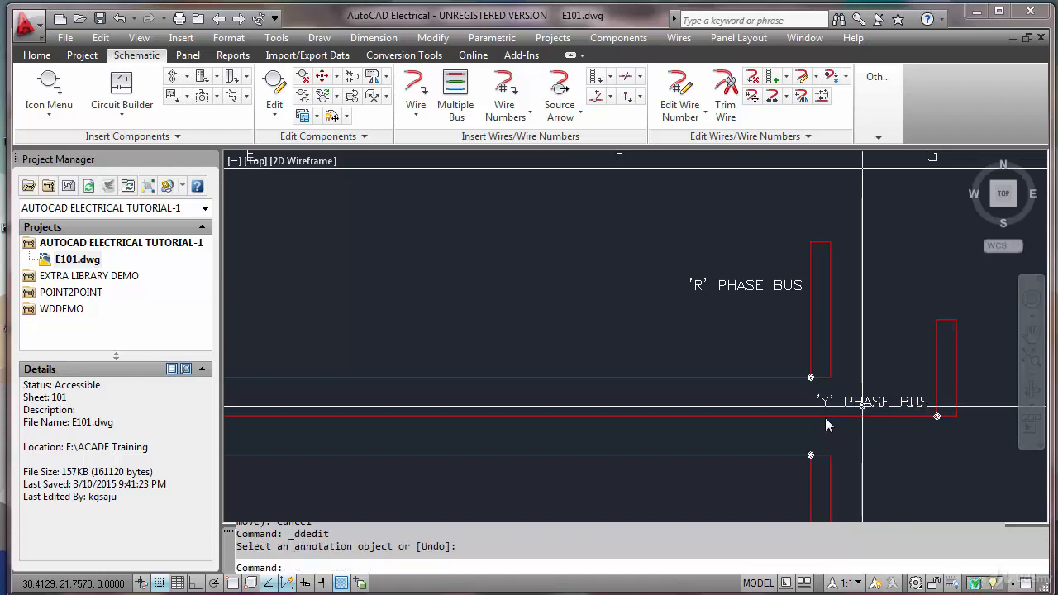
pyautogui.press('Return')
# Step: Copy the 'R' PHASE BUS label straight down to beside the bus loop on the third supply wire
pyautogui.write('CO')
pyautogui.press('Return')
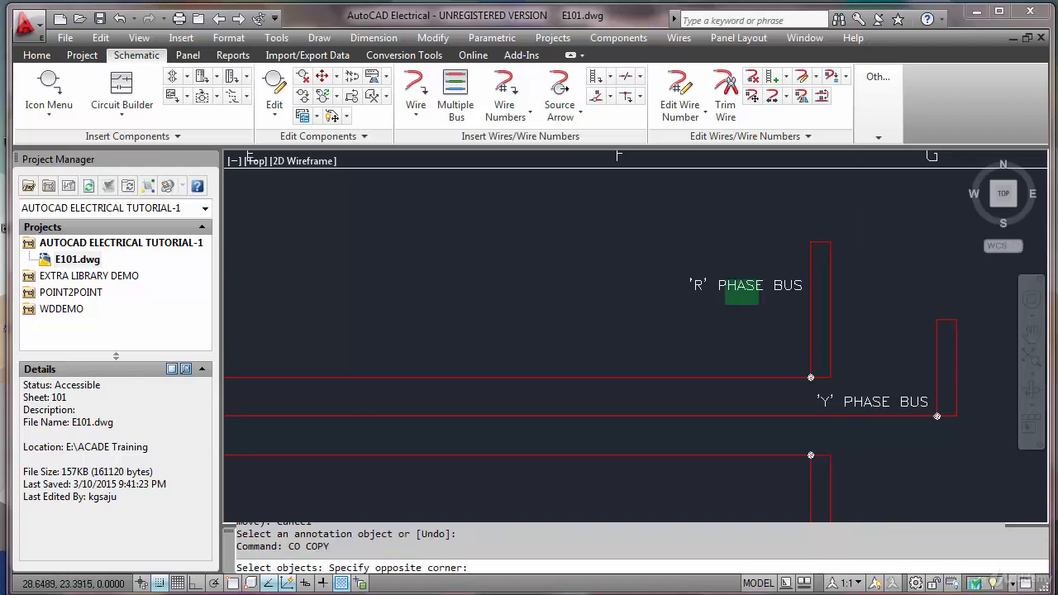
pyautogui.click(725, 281)
pyautogui.press('Return')
pyautogui.click(734, 286)
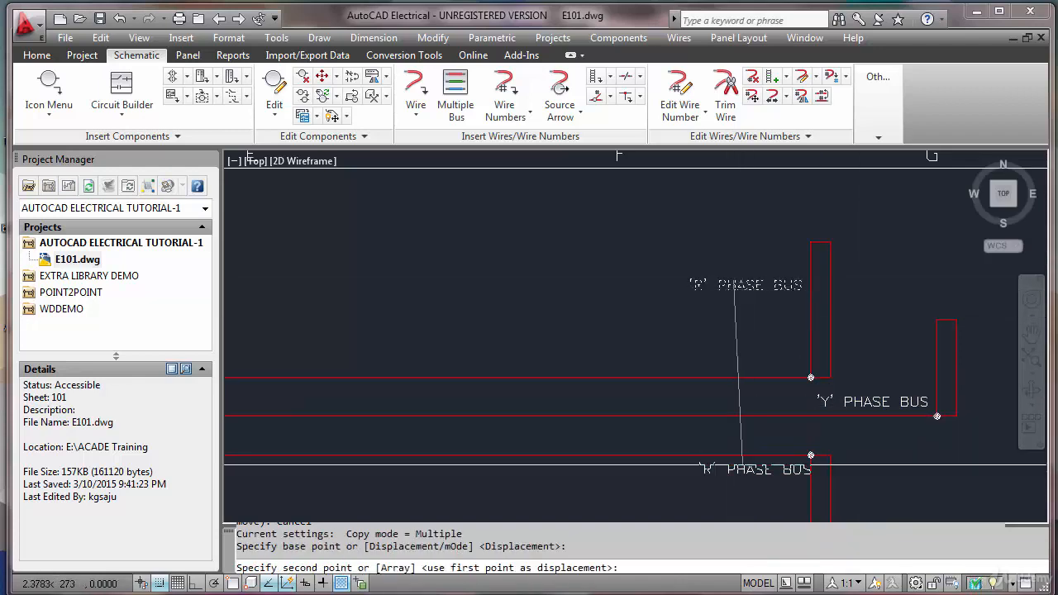
pyautogui.moveTo(734, 468); pyautogui.dragTo(728, 360, button='middle')
pyautogui.press('F8')
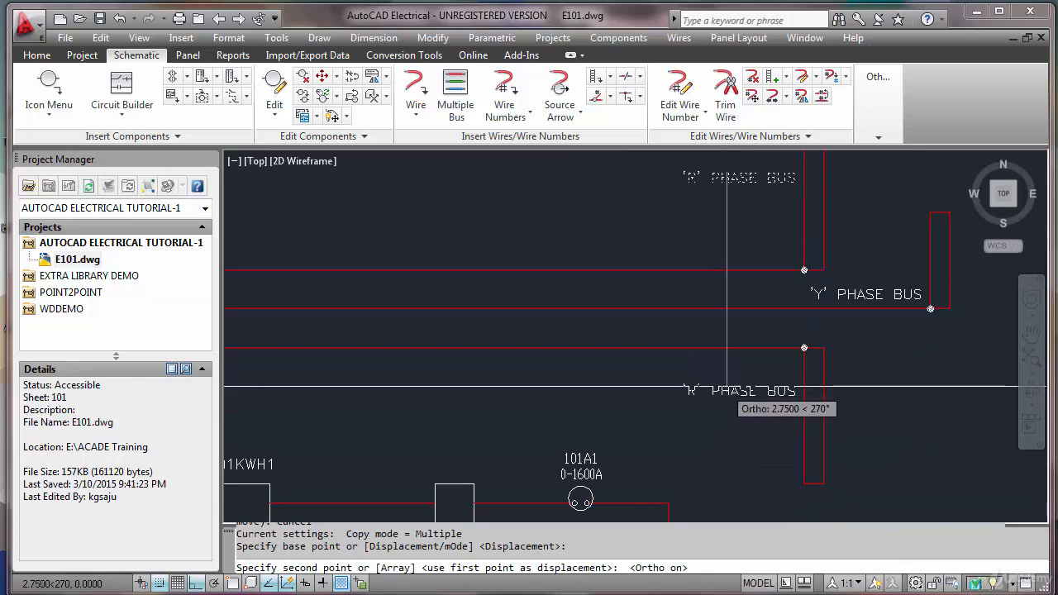
pyautogui.click(724, 418)
pyautogui.press('Escape')
# Step: Change the copied label beside the third wire's bus loop to 'B' PHASE BUS
pyautogui.click(721, 417)
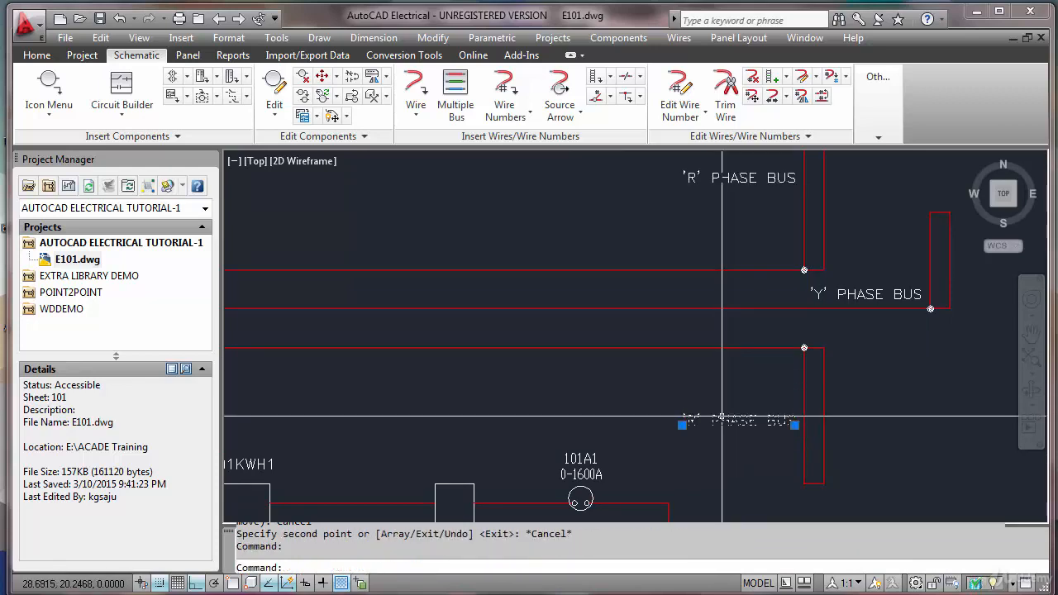
pyautogui.doubleClick(699, 425)
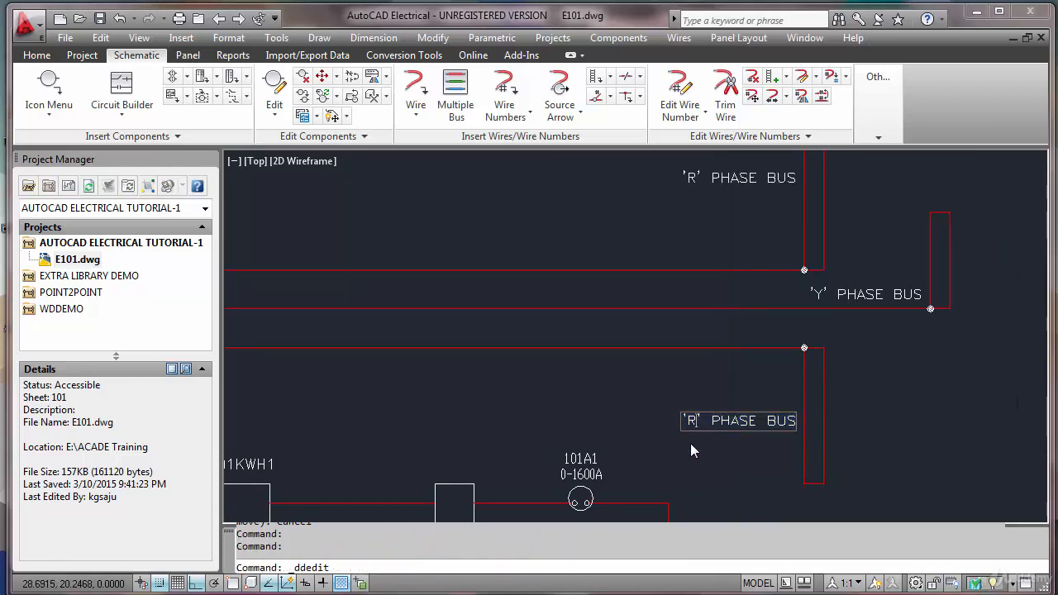
pyautogui.press('Return')
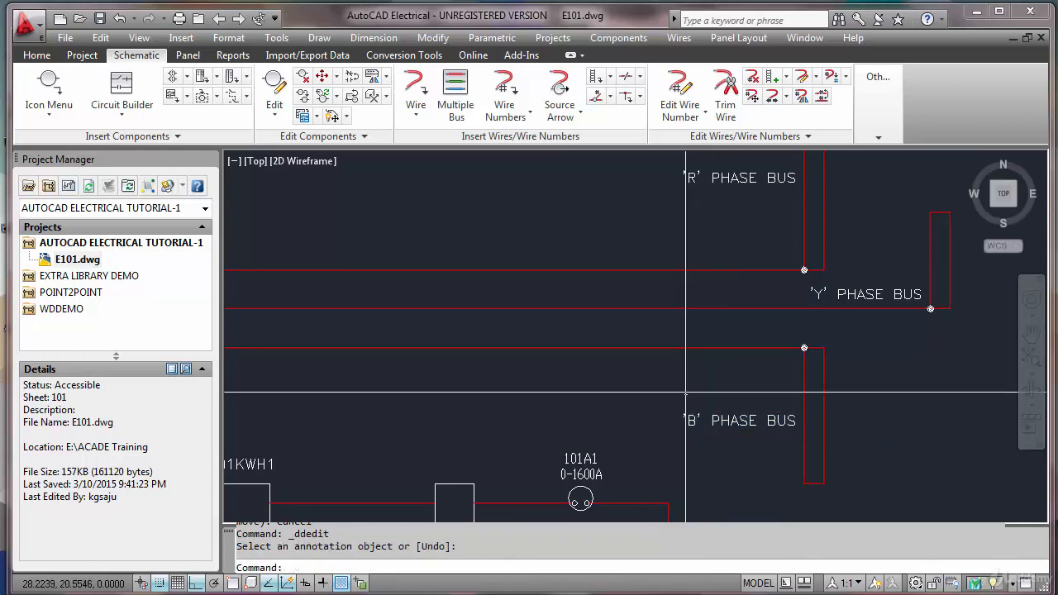
# Step: Review the whole schematic sheet, including the supply wires running through breaker 101ACB1 to the phase buses
pyautogui.scroll(-4, 708, 324)
pyautogui.scroll(-2, 670, 328)
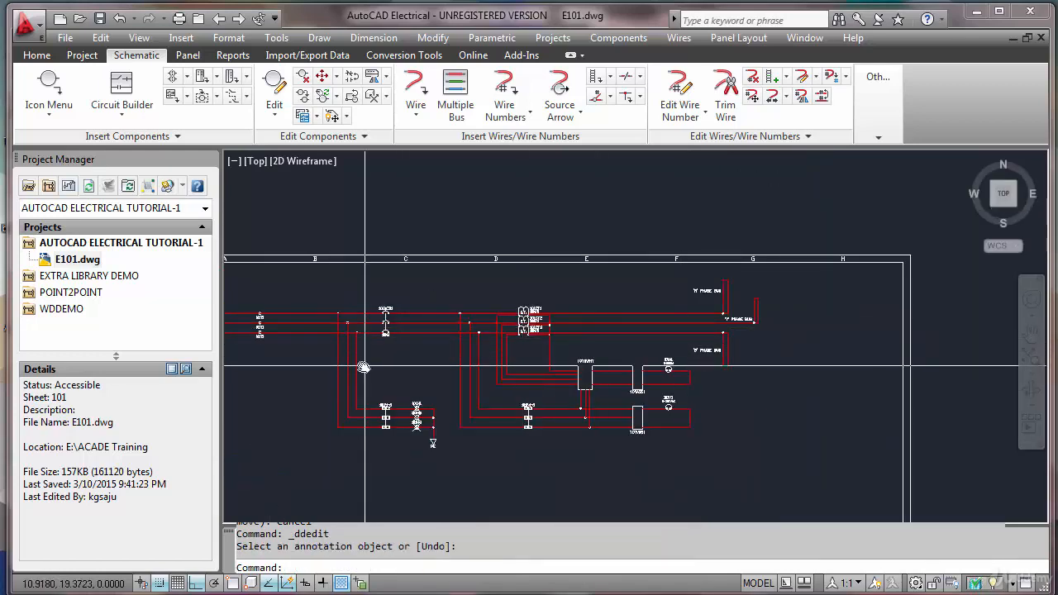
pyautogui.moveTo(358, 366); pyautogui.dragTo(457, 344, button='middle')
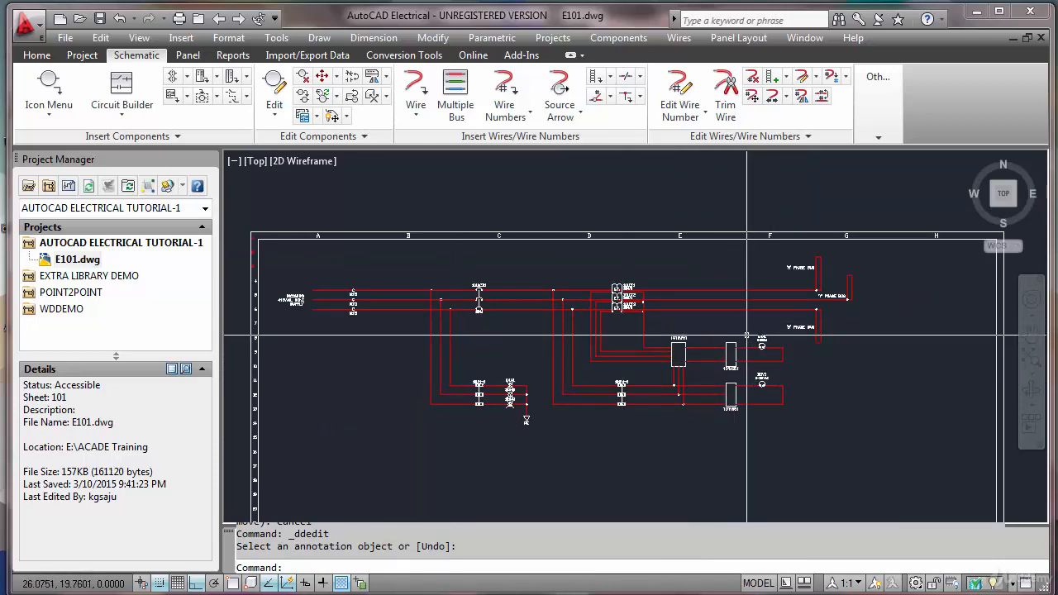
pyautogui.scroll(6, 480, 310)
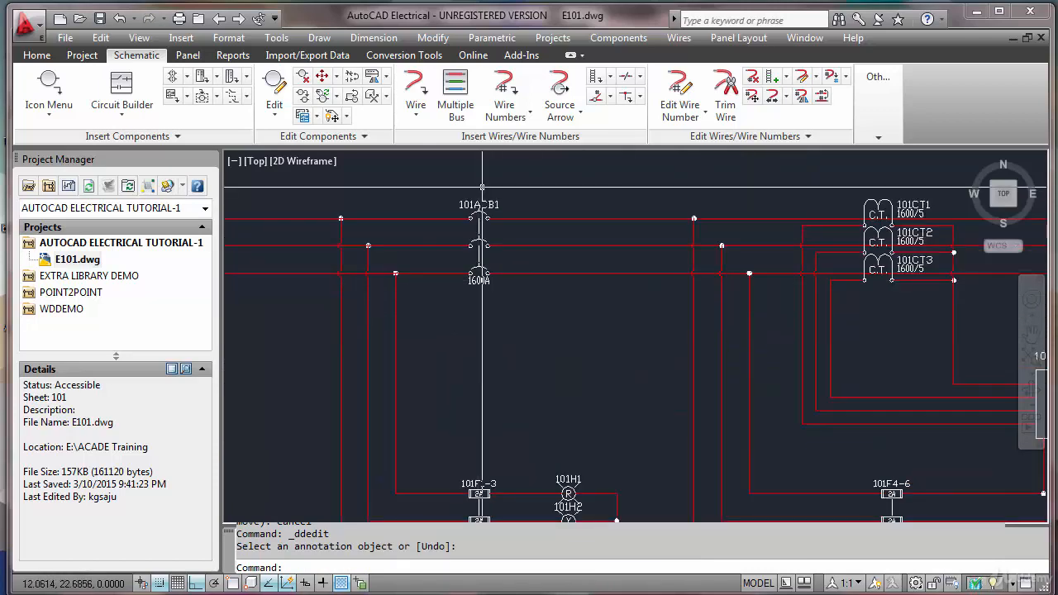
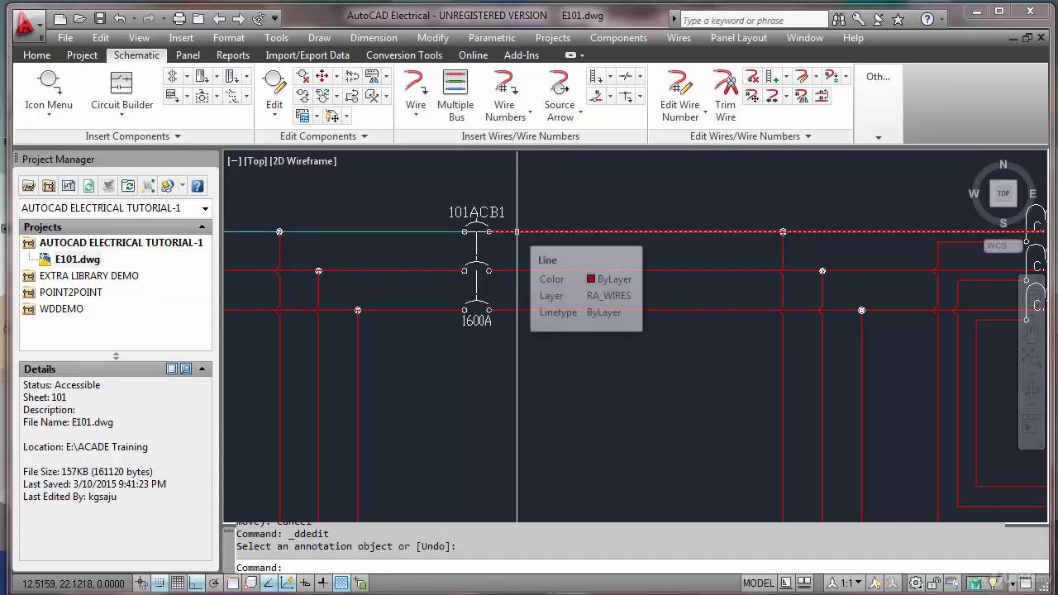
pyautogui.scroll(-6, 517, 232)
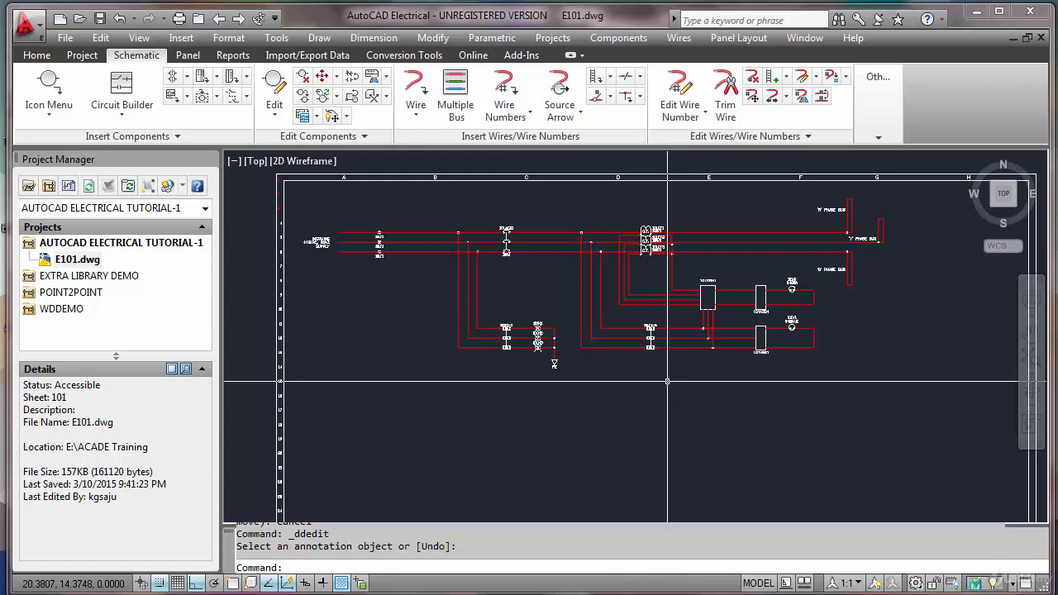
pyautogui.moveTo(683, 366); pyautogui.dragTo(656, 377, button='middle')
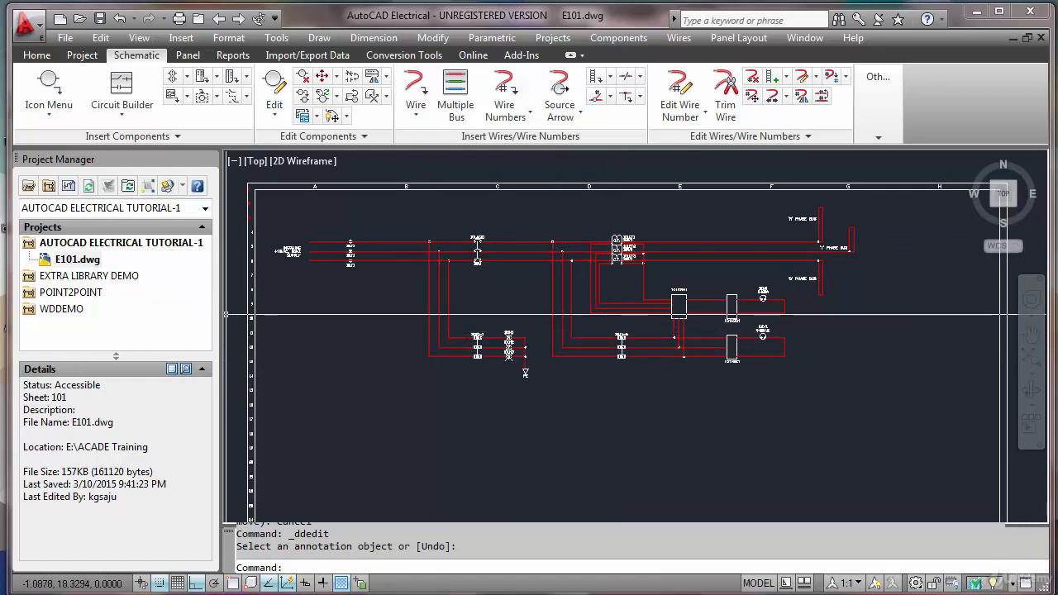
pyautogui.moveTo(756, 305); pyautogui.dragTo(756, 258, button='middle')
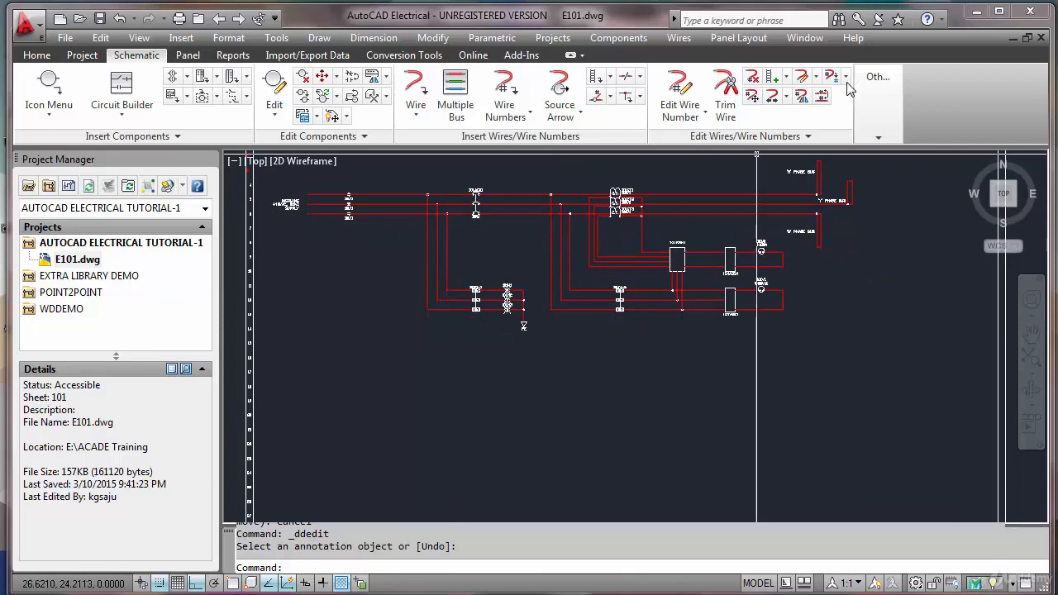
# Step: Check the sheet value in the drawing properties of E101.dwg
pyautogui.click(878, 120)
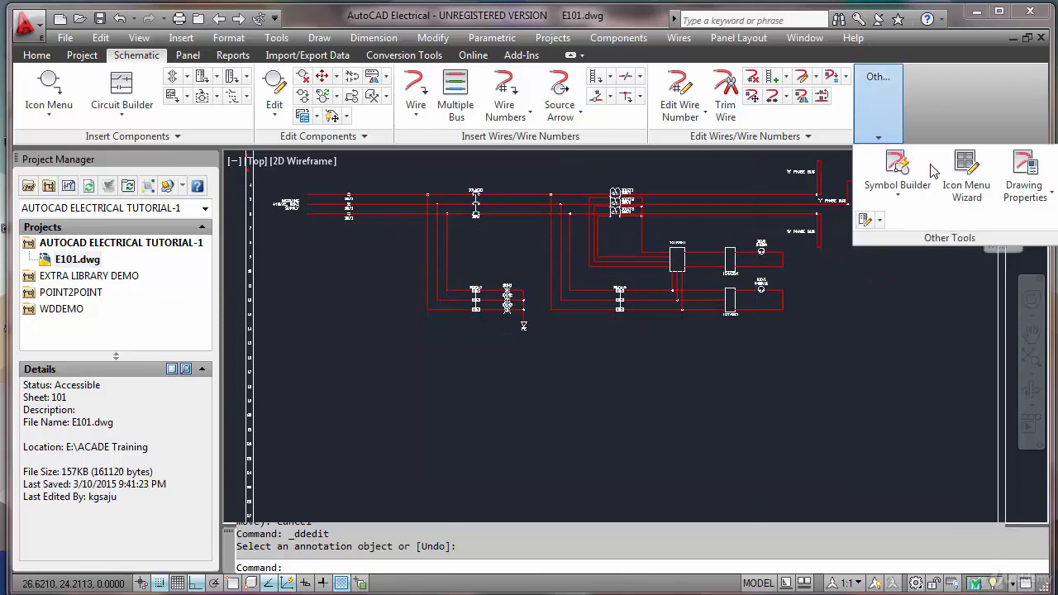
pyautogui.click(1023, 173)
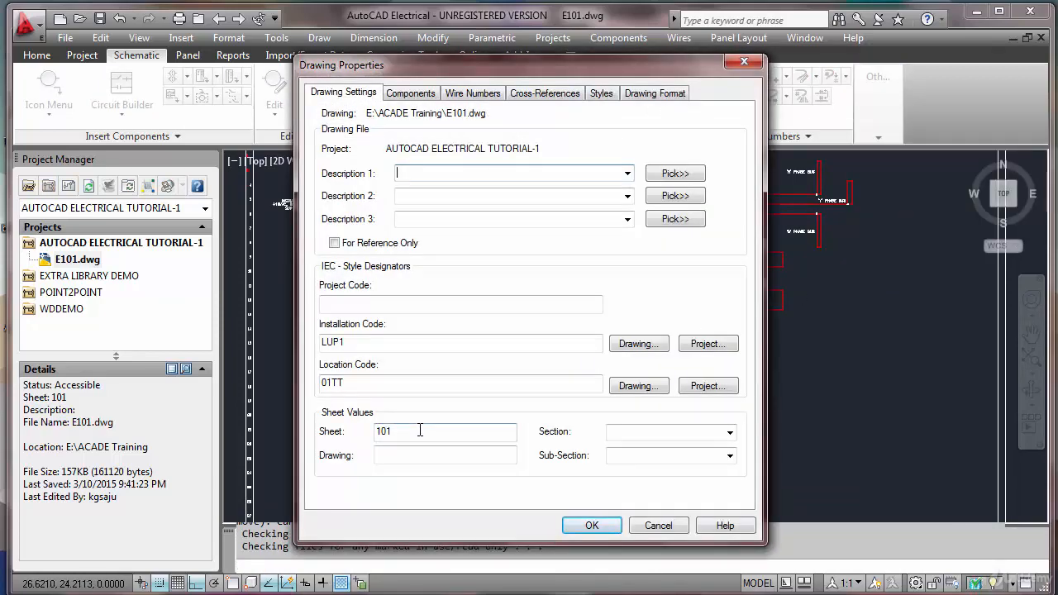
pyautogui.click(592, 525)
# Step: Stretch the middle supply wire's end with the 'Y' phase bus loop and label horizontally outward, away from the other two buses
pyautogui.scroll(3, 884, 238)
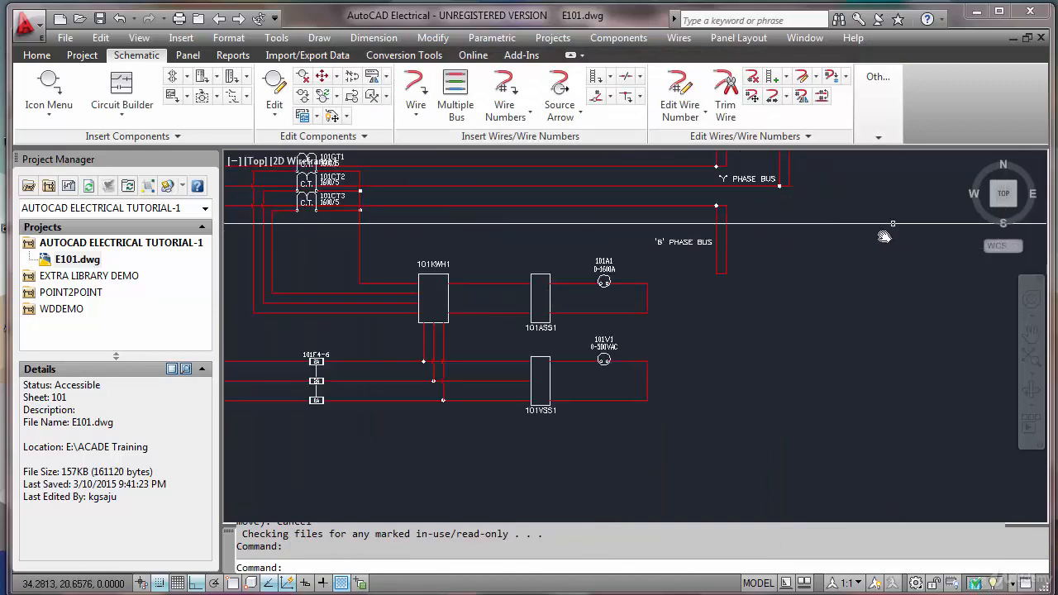
pyautogui.moveTo(884, 236); pyautogui.dragTo(815, 352, button='middle')
pyautogui.scroll(2, 759, 337)
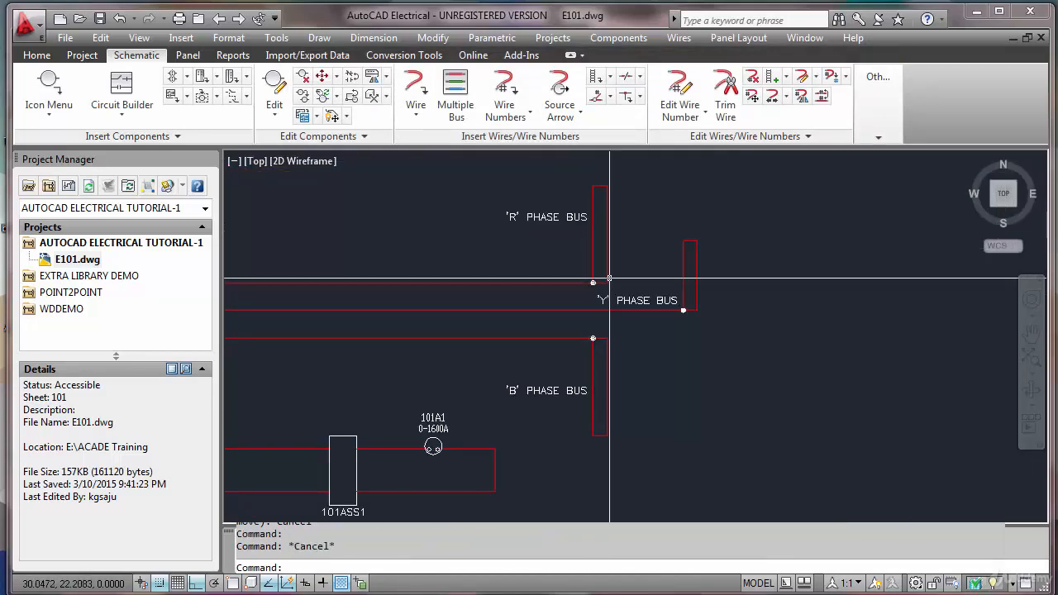
pyautogui.write('R')
pyautogui.press('Return')
pyautogui.click(726, 339)
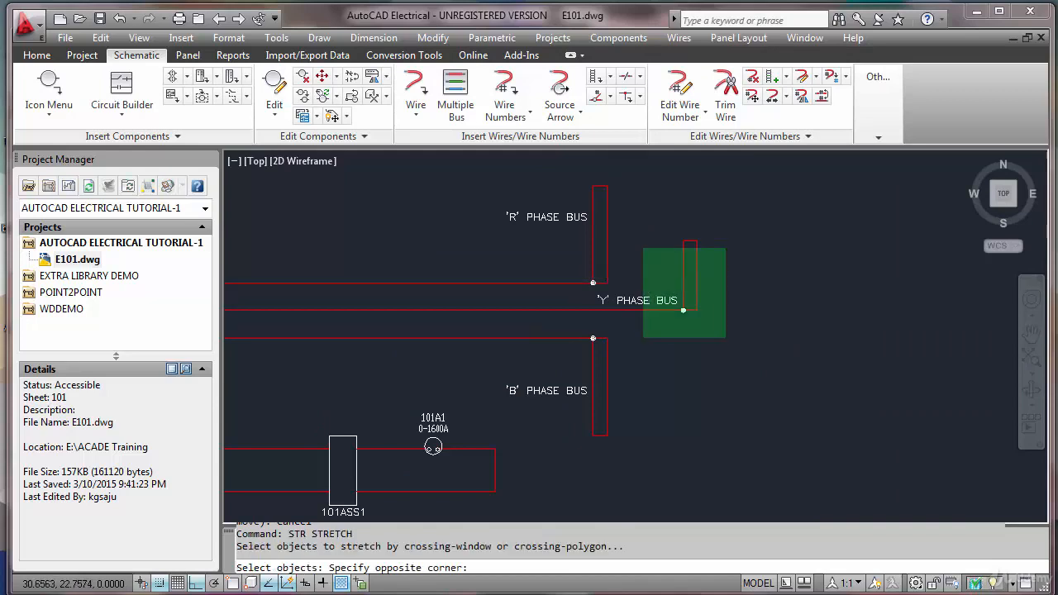
pyautogui.click(641, 233)
pyautogui.press('Return')
pyautogui.click(676, 352)
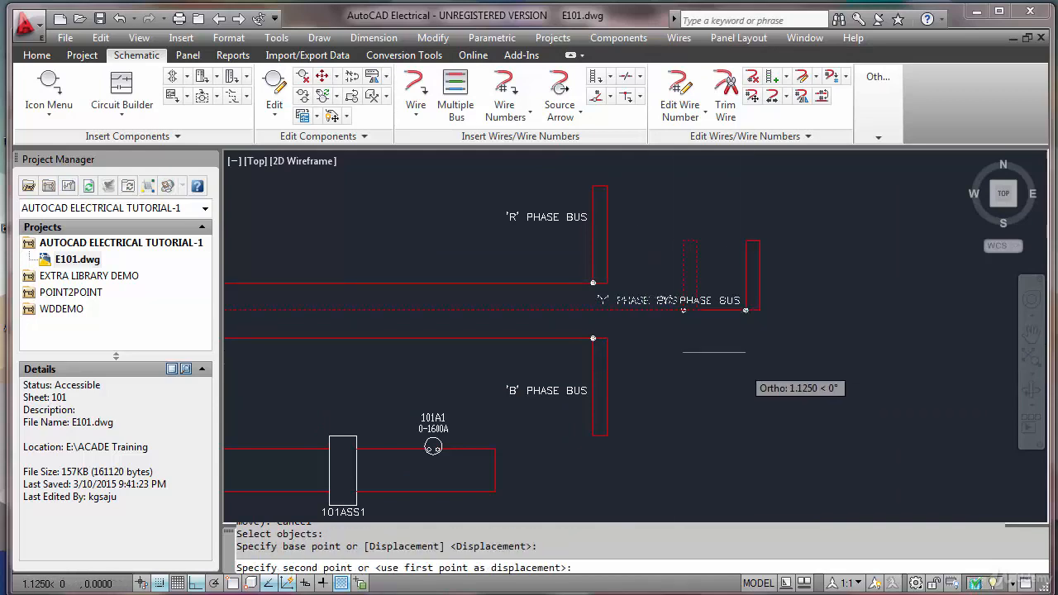
pyautogui.click(756, 369)
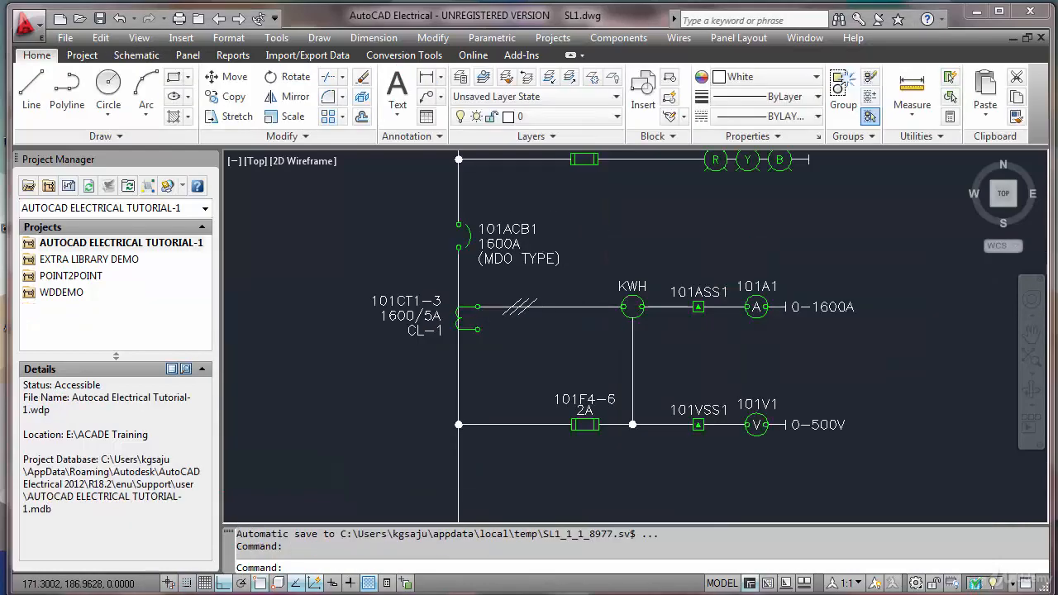
# Step: Examine the three horizontal phase buses spanning the incomer and drive panels in the SL1.dwg panel layout
pyautogui.scroll(-5, 616, 308)
pyautogui.moveTo(669, 304); pyautogui.dragTo(616, 308, button='middle')
pyautogui.scroll(8, 772, 236)
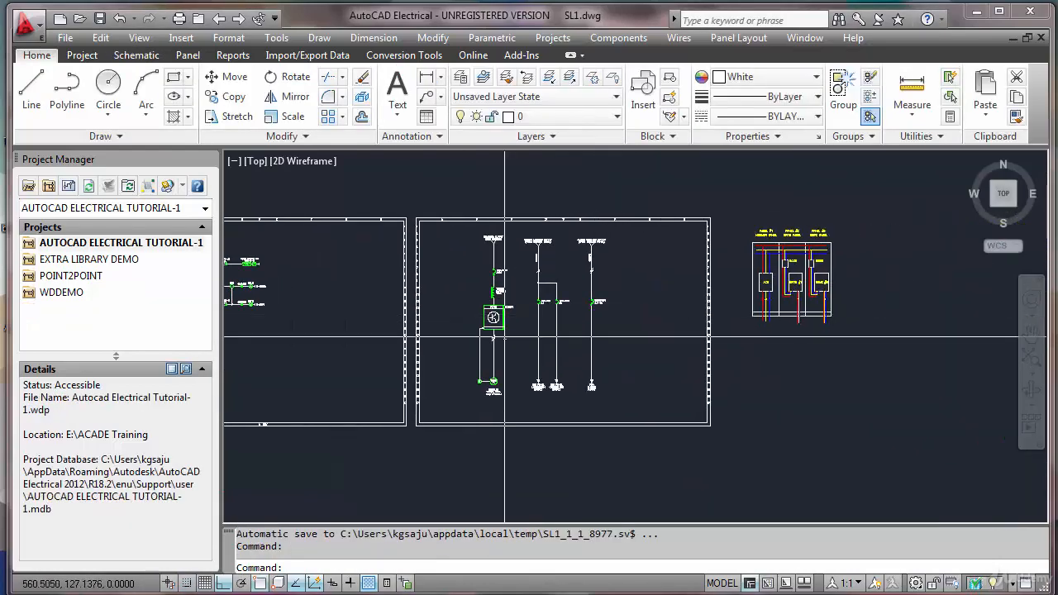
pyautogui.click(772, 237)
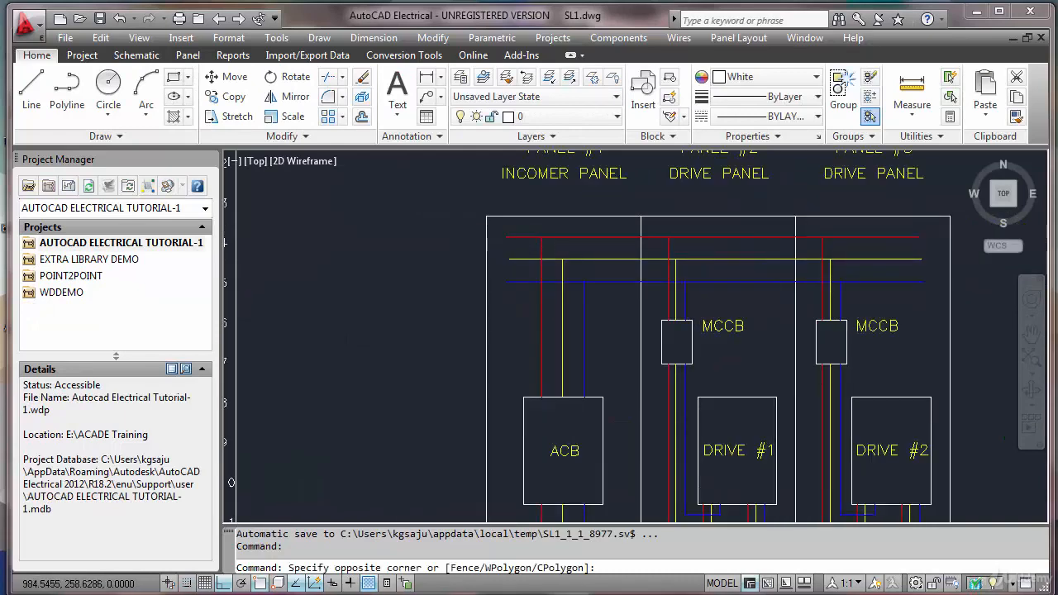
pyautogui.click(757, 307)
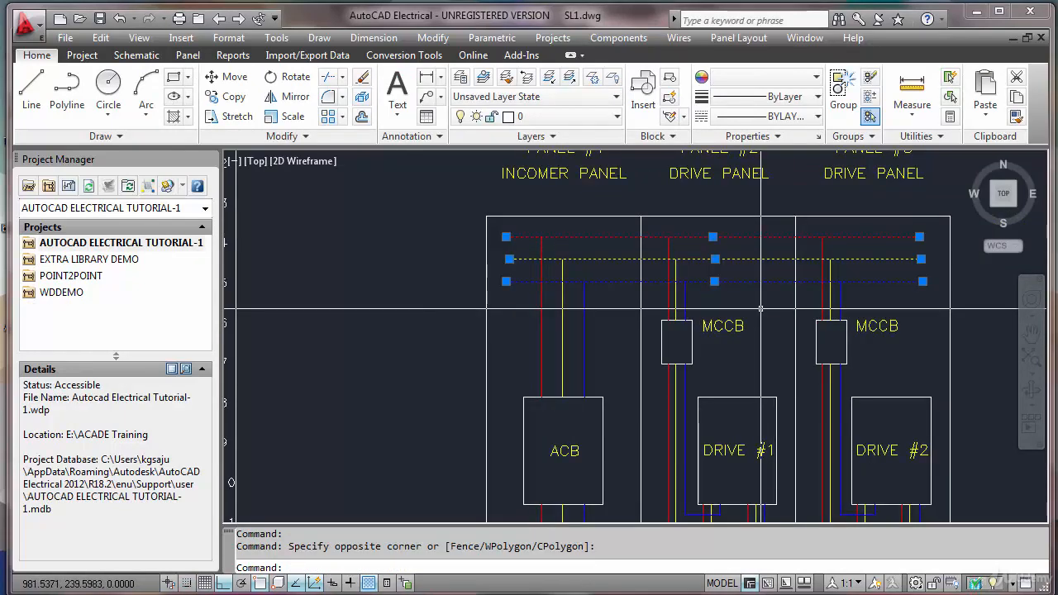
pyautogui.press('Escape')
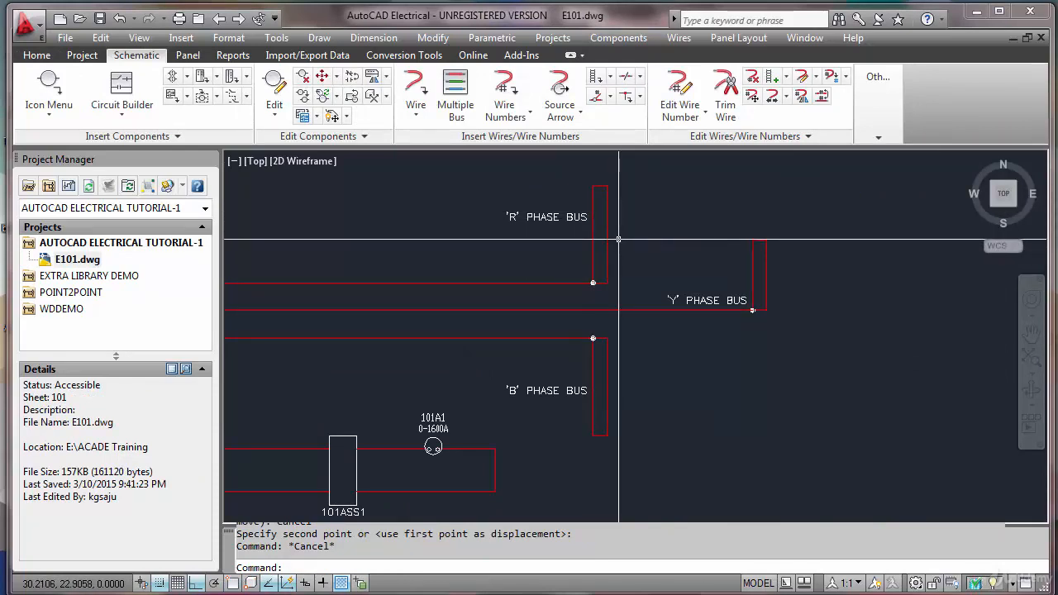
# Step: Return to E101.dwg and inspect the three phase bus loops with their labels as a group
pyautogui.scroll(-2, 618, 239)
pyautogui.scroll(3, 620, 239)
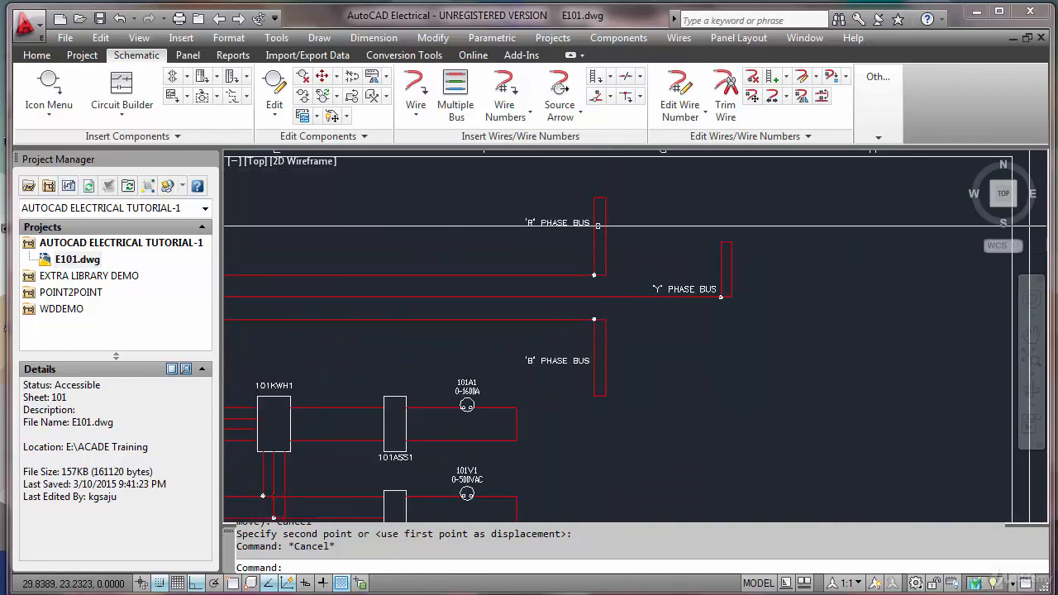
pyautogui.click(516, 189)
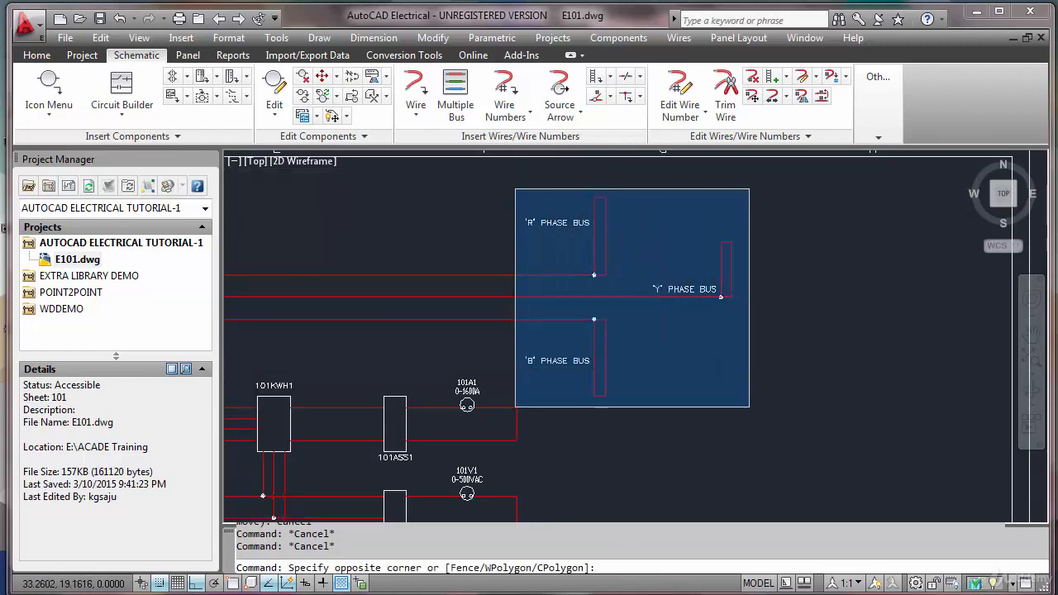
pyautogui.click(748, 406)
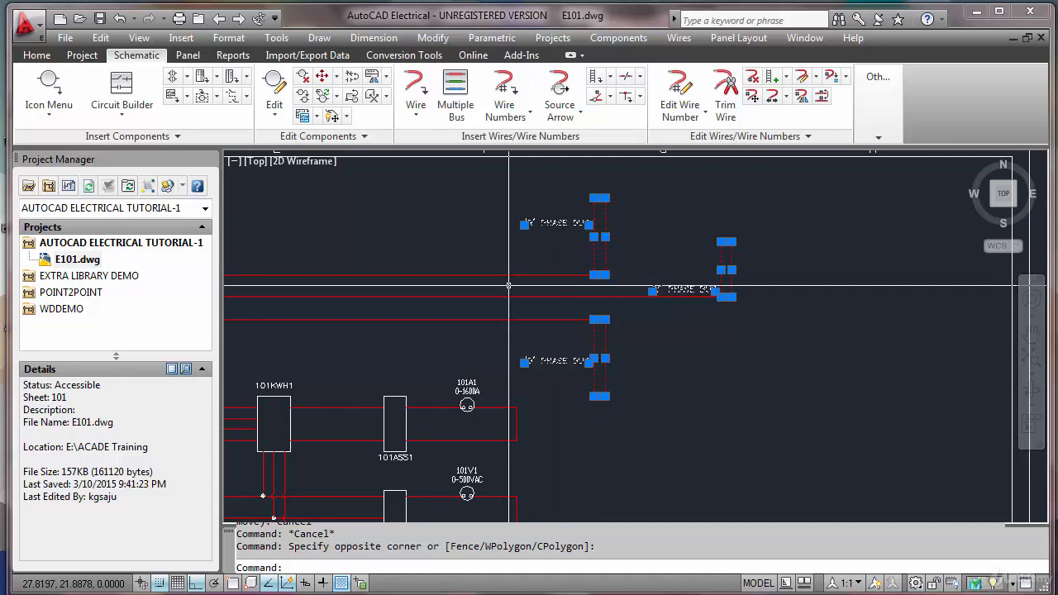
pyautogui.press('Escape')
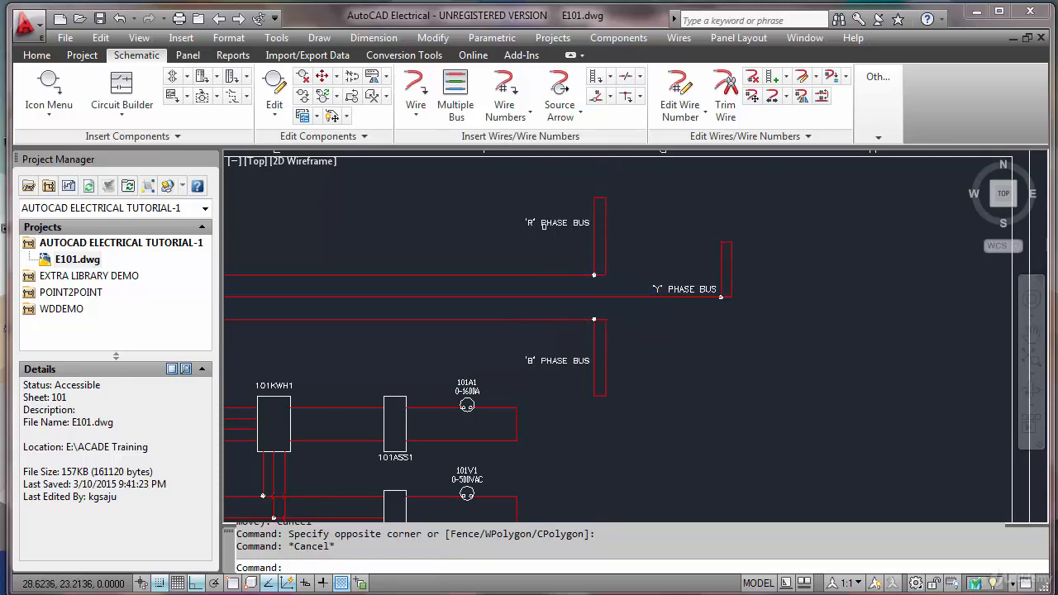
# Step: Draw a short horizontal outgoing wire from the outer side of each of the 'R', 'Y' and 'B' phase bus loops
pyautogui.click(416, 89)
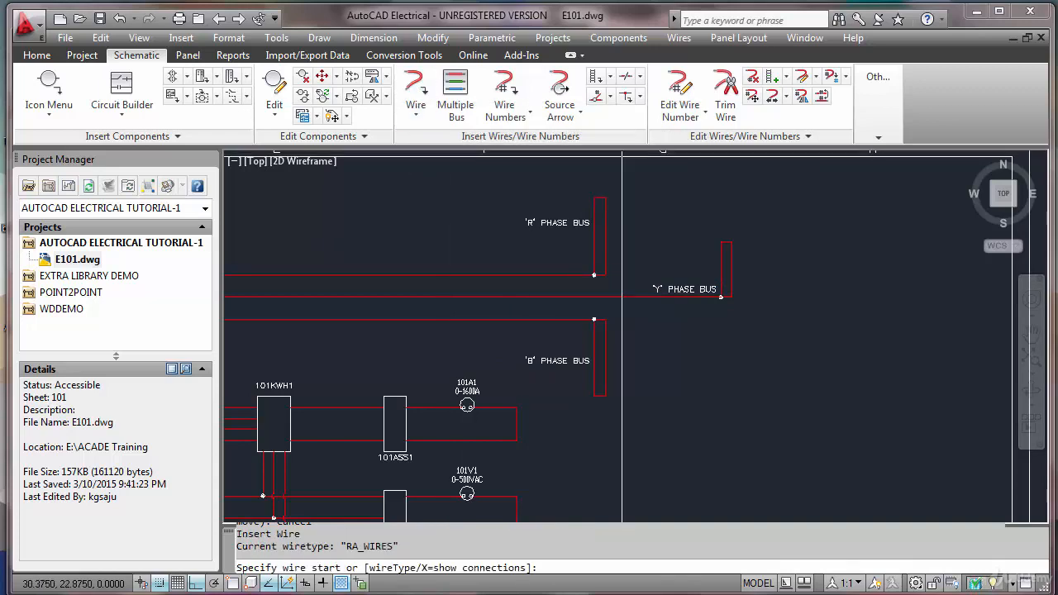
pyautogui.click(639, 264)
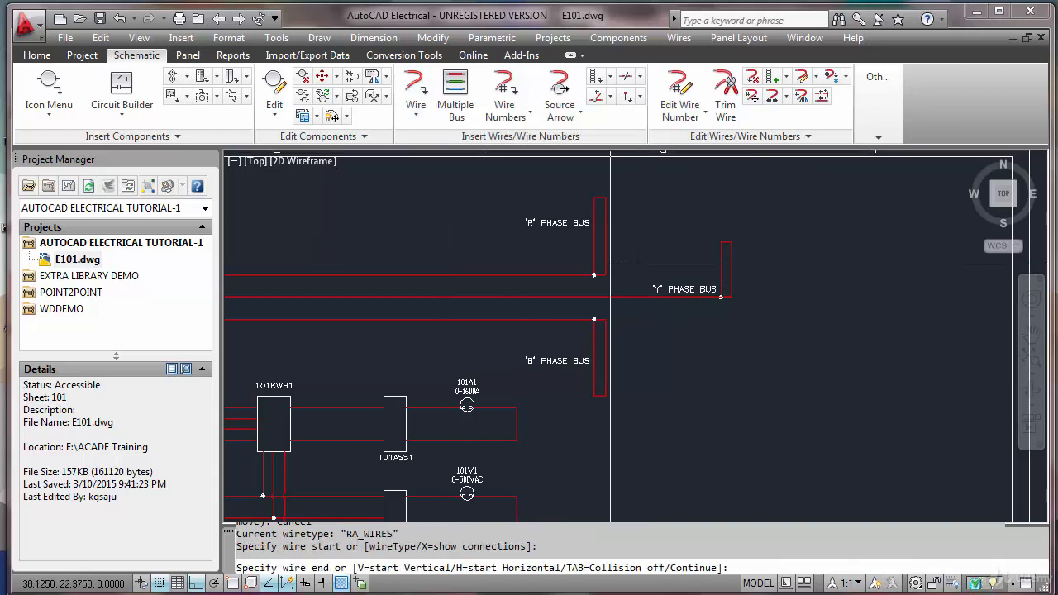
pyautogui.click(605, 265)
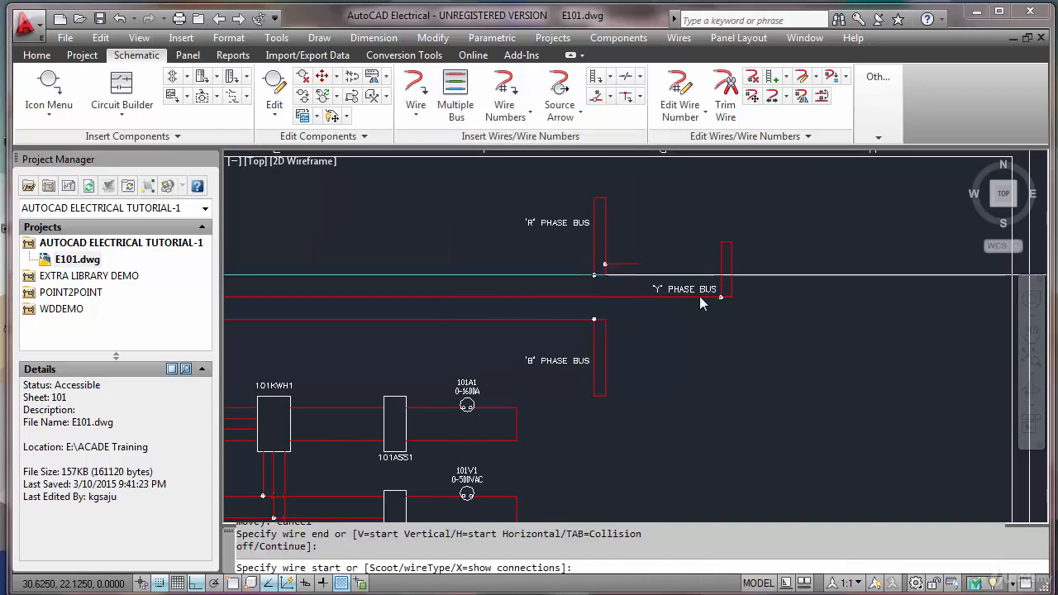
pyautogui.click(759, 288)
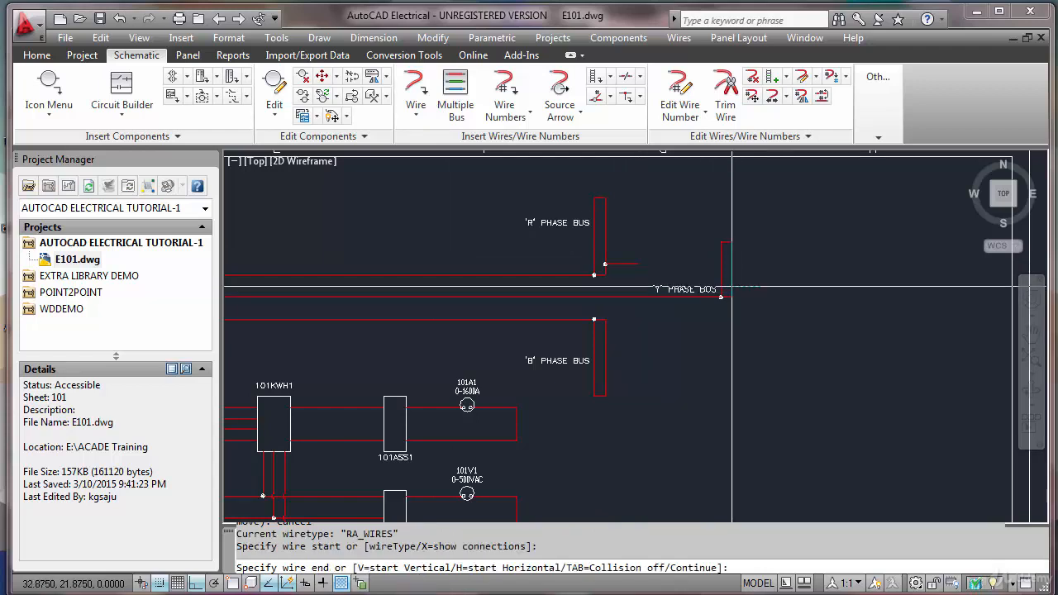
pyautogui.click(731, 287)
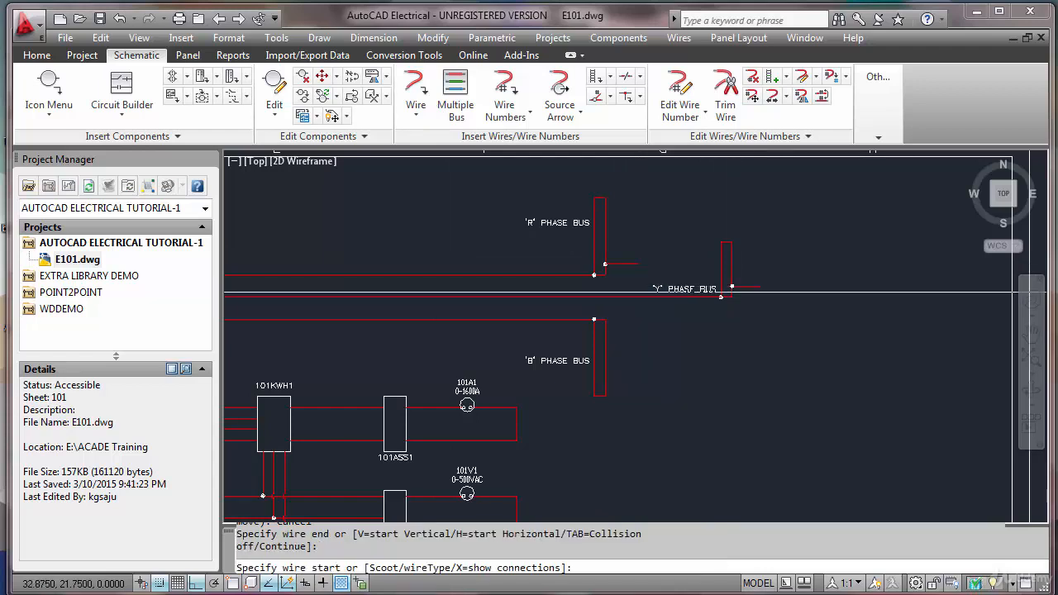
pyautogui.click(638, 325)
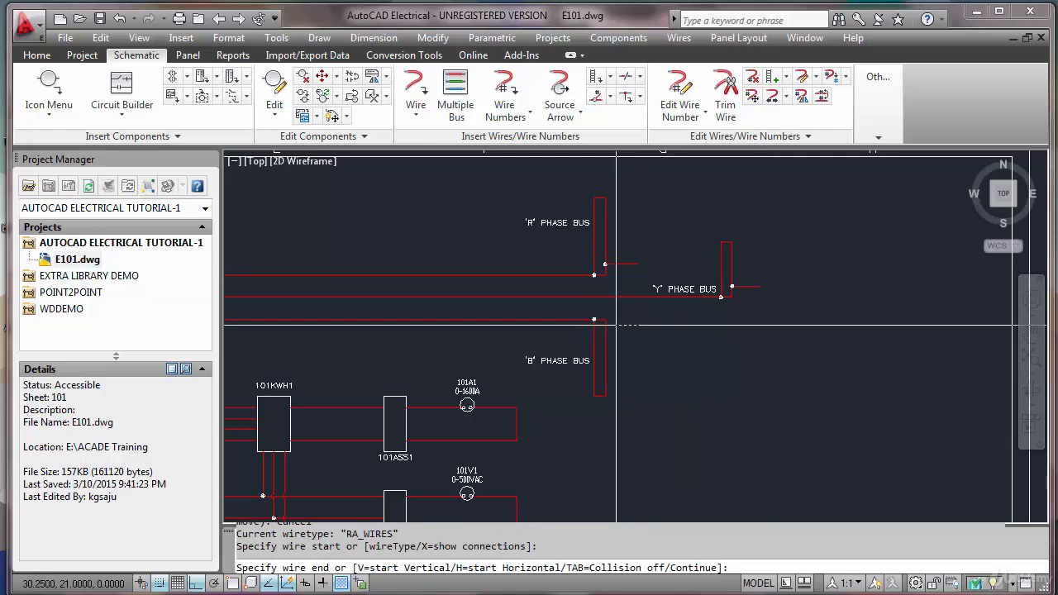
pyautogui.click(606, 325)
pyautogui.press('Return')
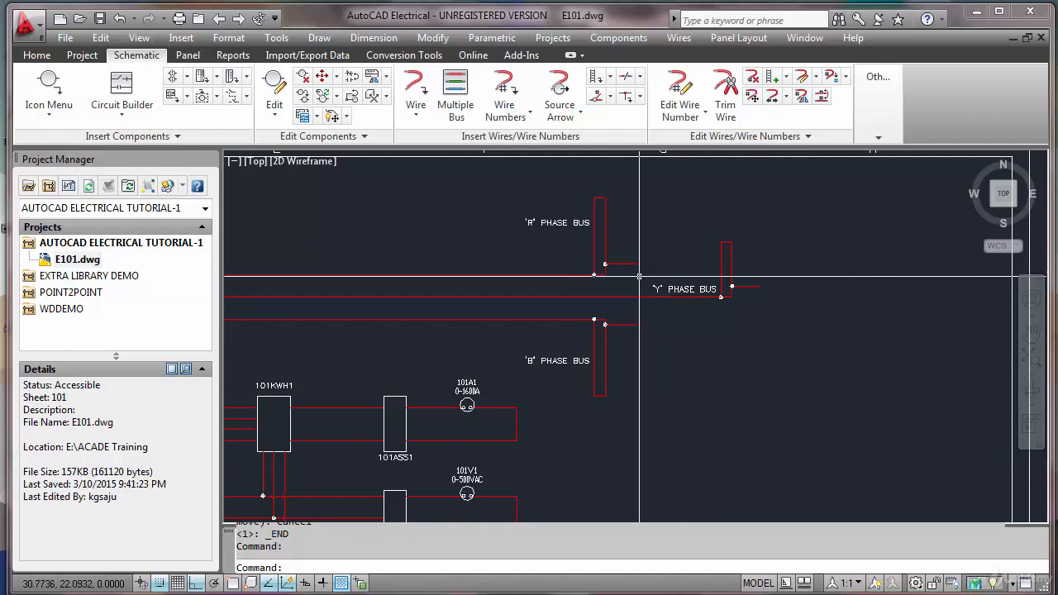
# Step: Add a source signal arrow with code 102R1 to the 'R' phase bus's outgoing wire, without a matching destination arrow
pyautogui.scroll(2, 646, 272)
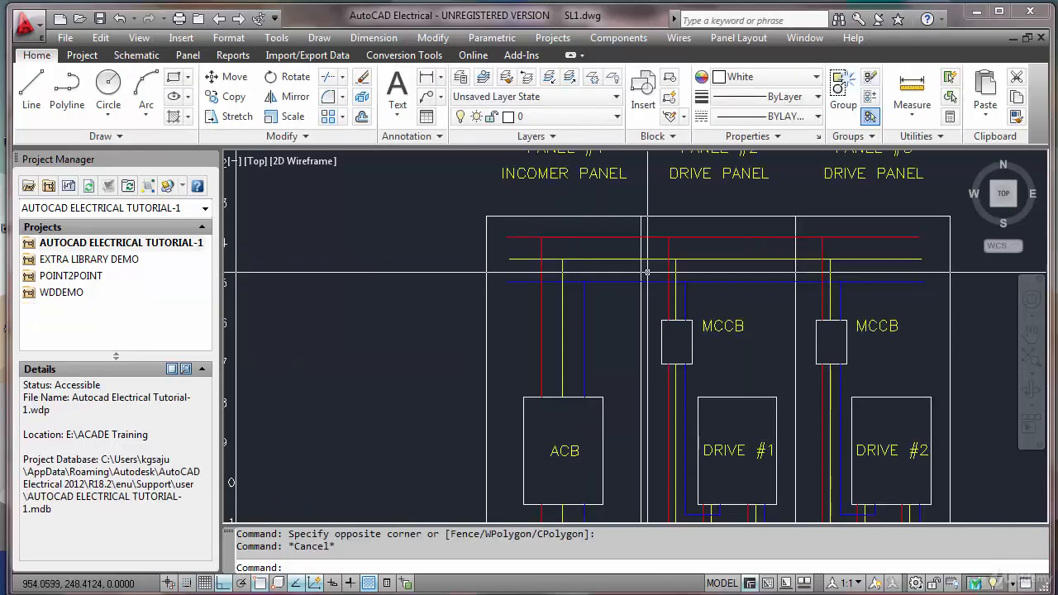
pyautogui.scroll(-3, 446, 318)
pyautogui.moveTo(446, 318); pyautogui.dragTo(772, 283, button='middle')
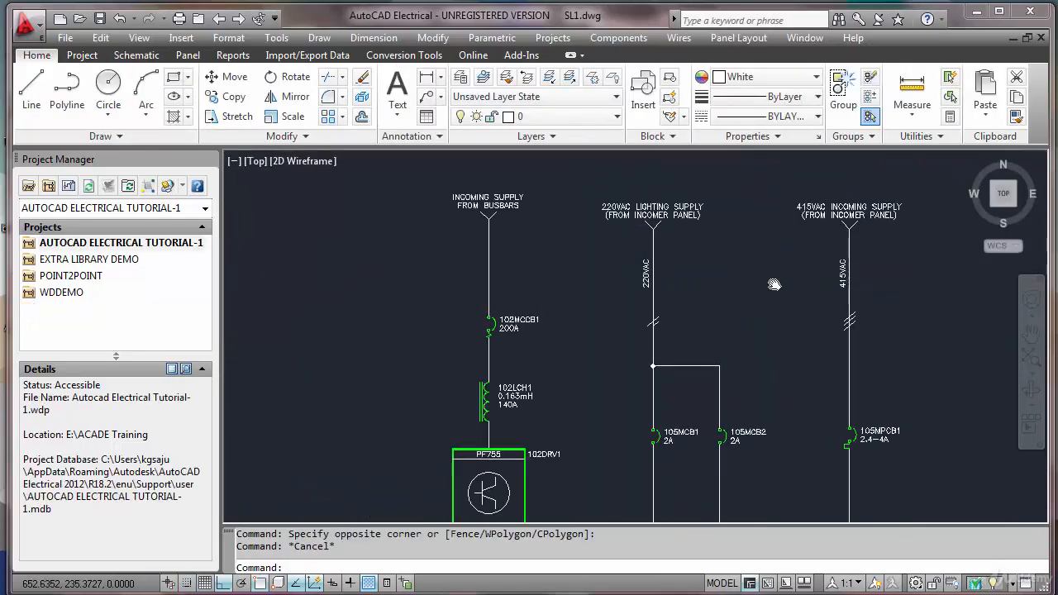
pyautogui.scroll(5, 515, 328)
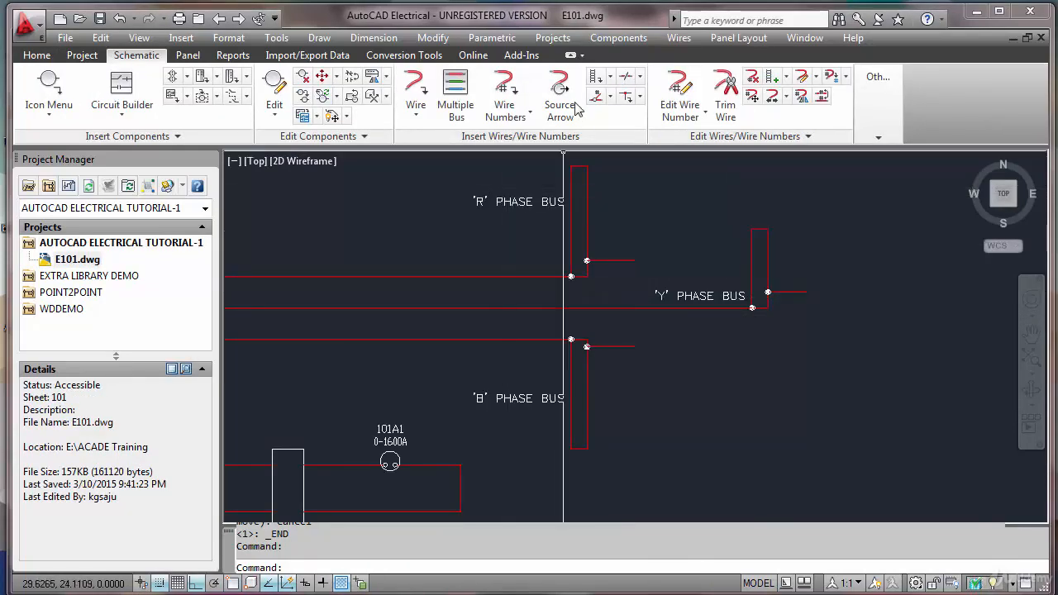
pyautogui.click(559, 89)
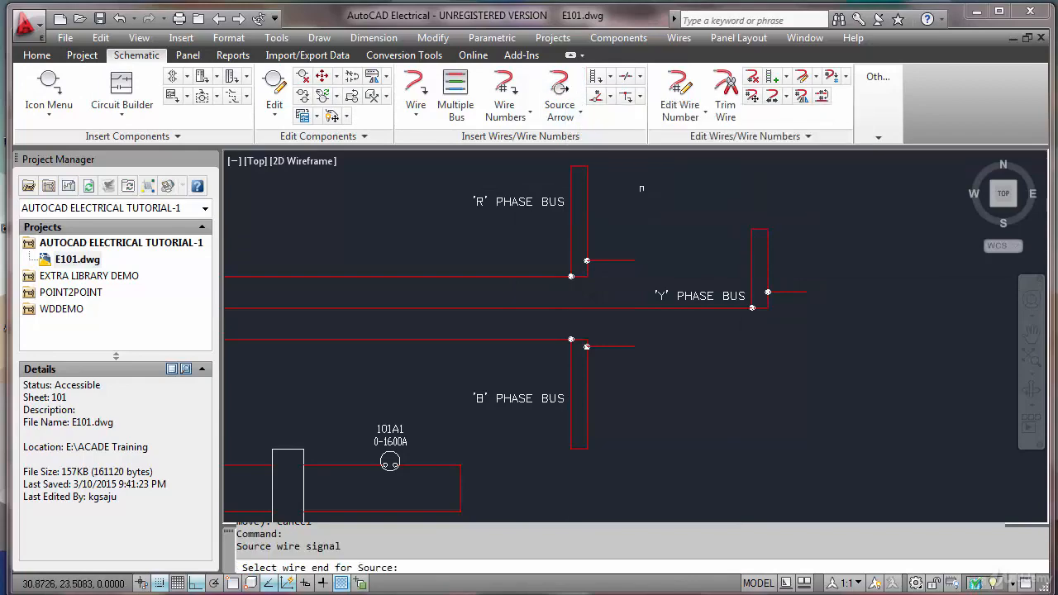
pyautogui.click(632, 261)
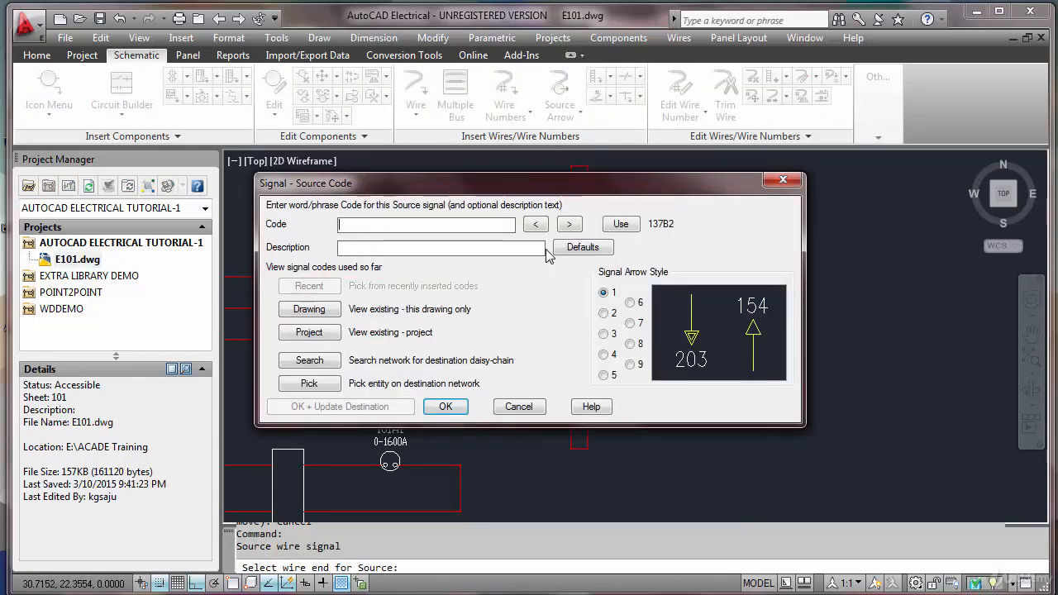
pyautogui.write('102R1')
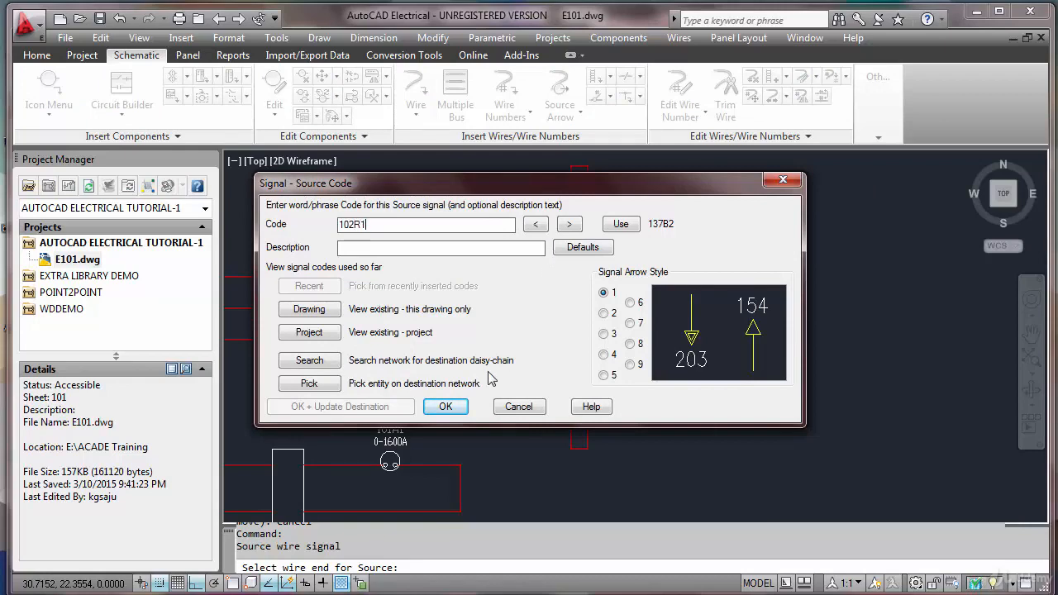
pyautogui.click(445, 406)
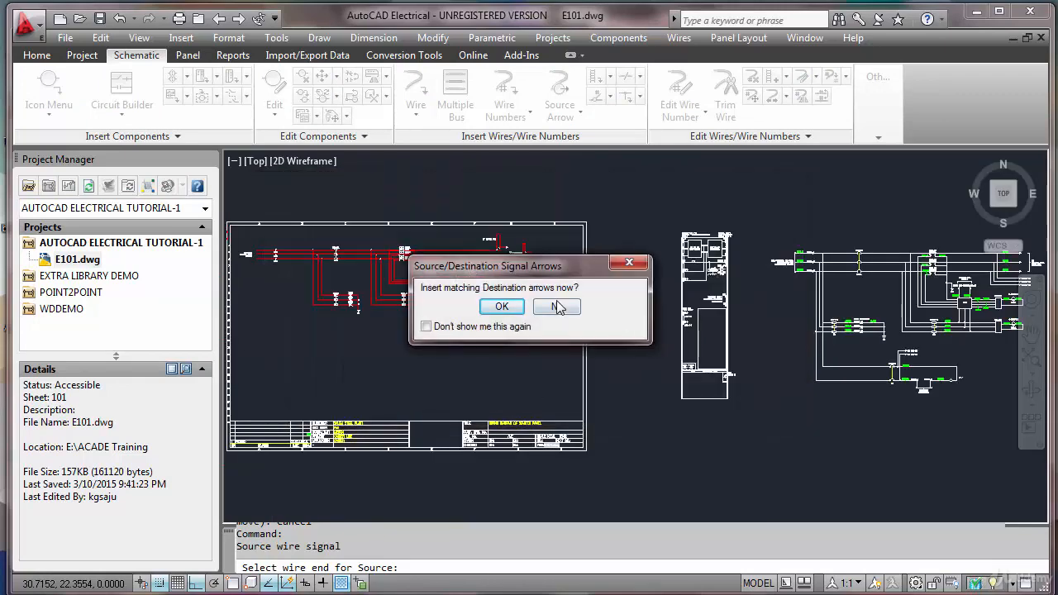
pyautogui.click(559, 306)
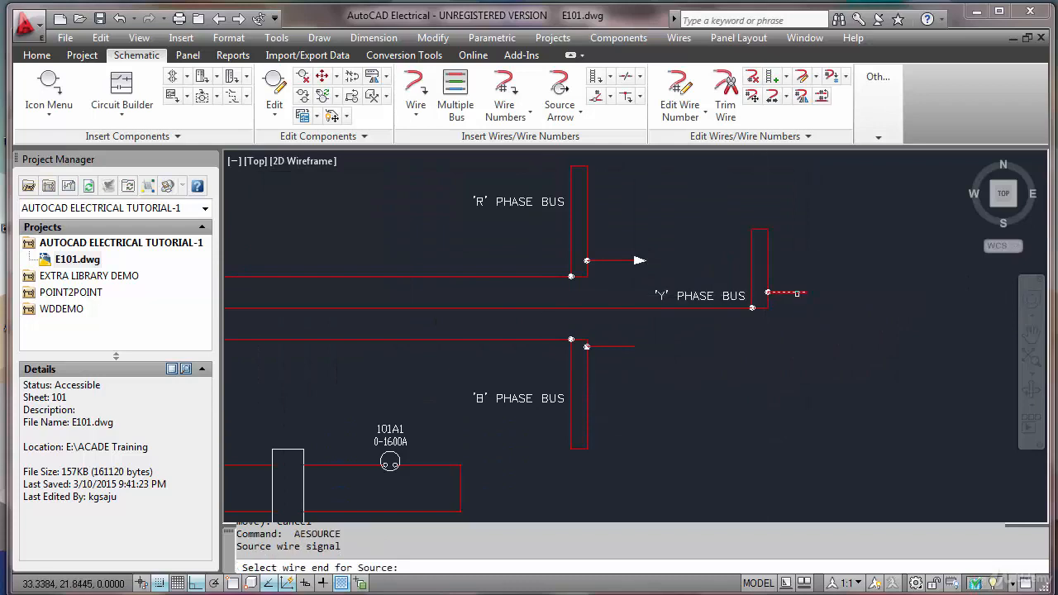
# Step: Add a source signal arrow with code 102Y1 to the 'Y' phase bus's outgoing wire, without a matching destination arrow
pyautogui.click(796, 293)
pyautogui.write('102Y1')
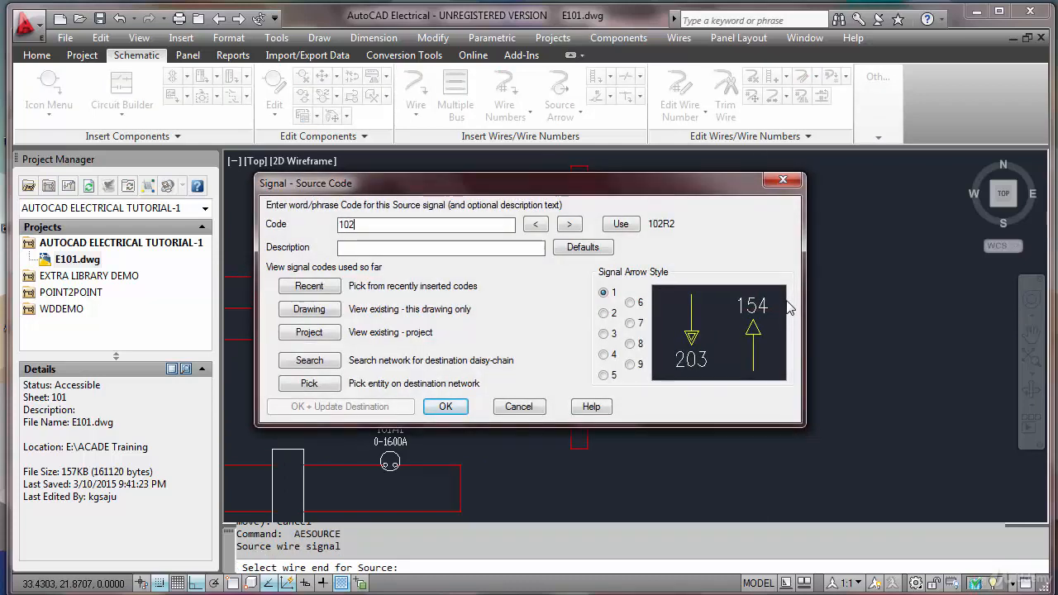
pyautogui.click(446, 407)
pyautogui.click(558, 307)
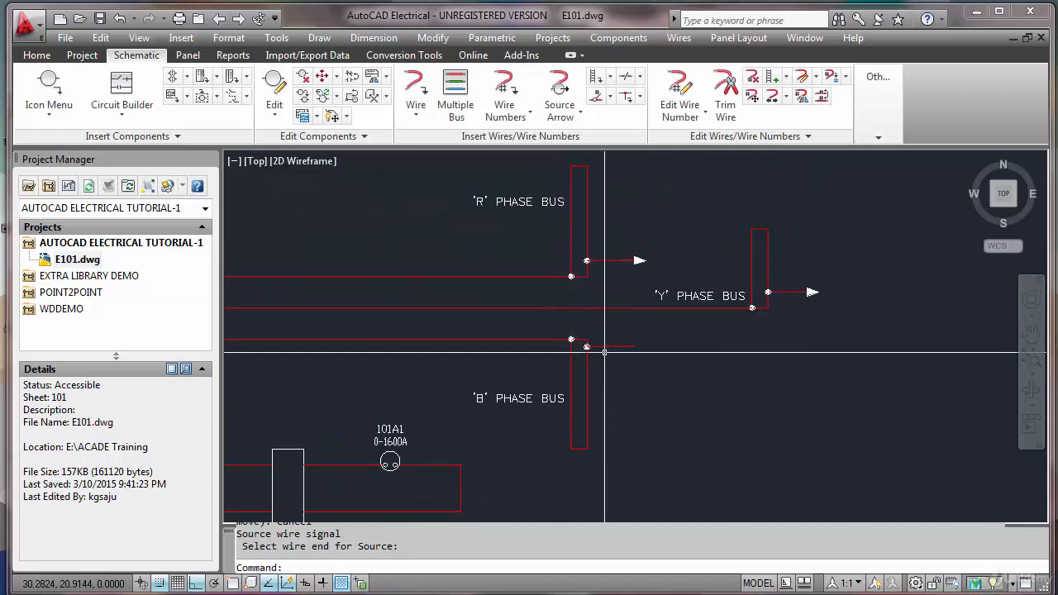
# Step: Add a source signal arrow with code 102B1 to the 'B' phase bus's outgoing wire and exit without placing its destination arrow
pyautogui.press('Return')
pyautogui.click(630, 347)
pyautogui.write('102B1')
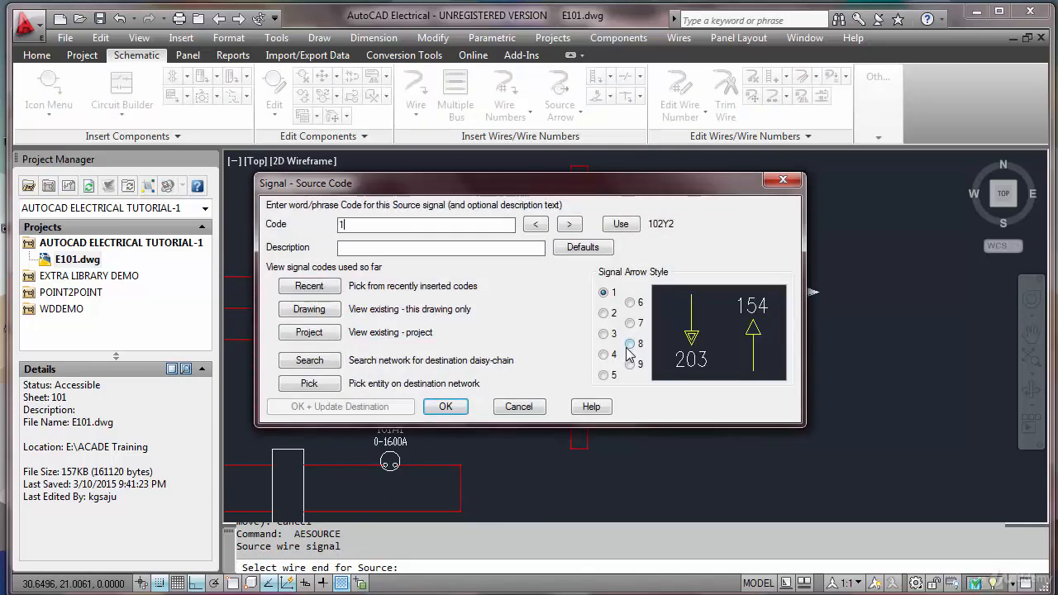
pyautogui.click(446, 407)
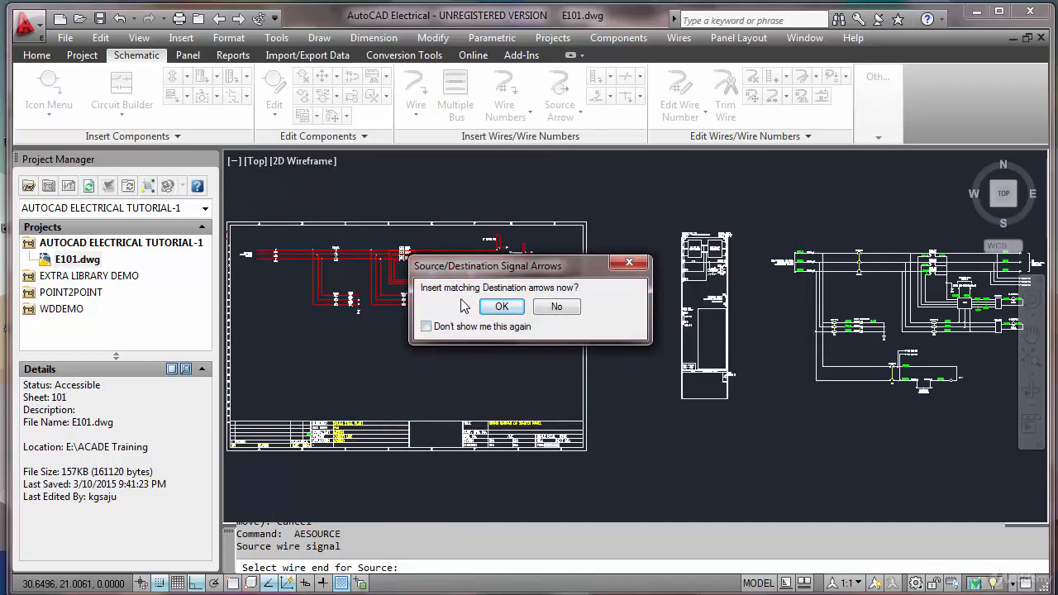
pyautogui.click(510, 309)
pyautogui.scroll(4, 478, 338)
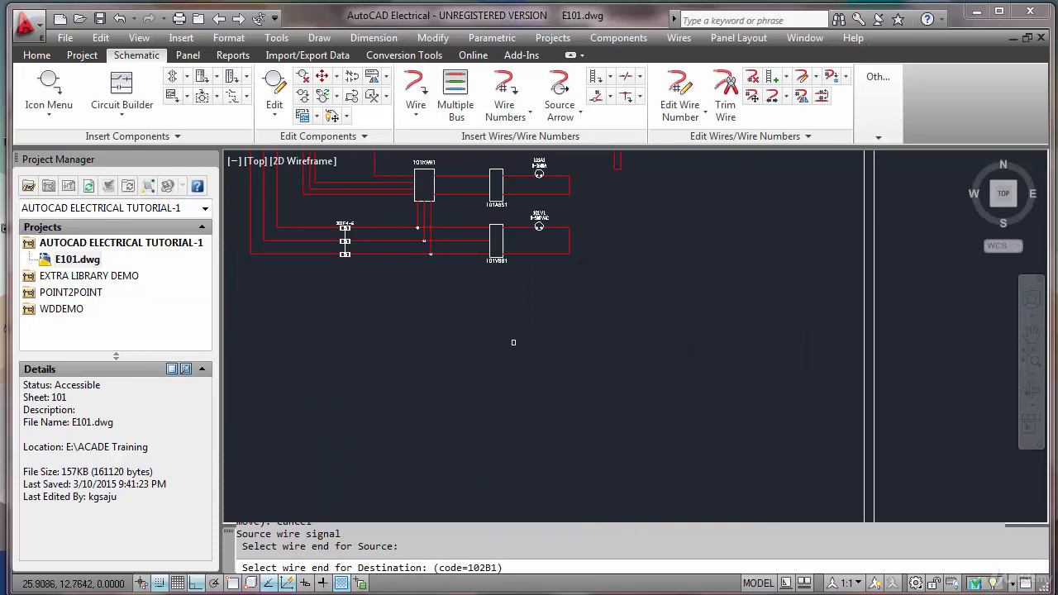
pyautogui.scroll(-4, 512, 342)
pyautogui.scroll(4, 563, 265)
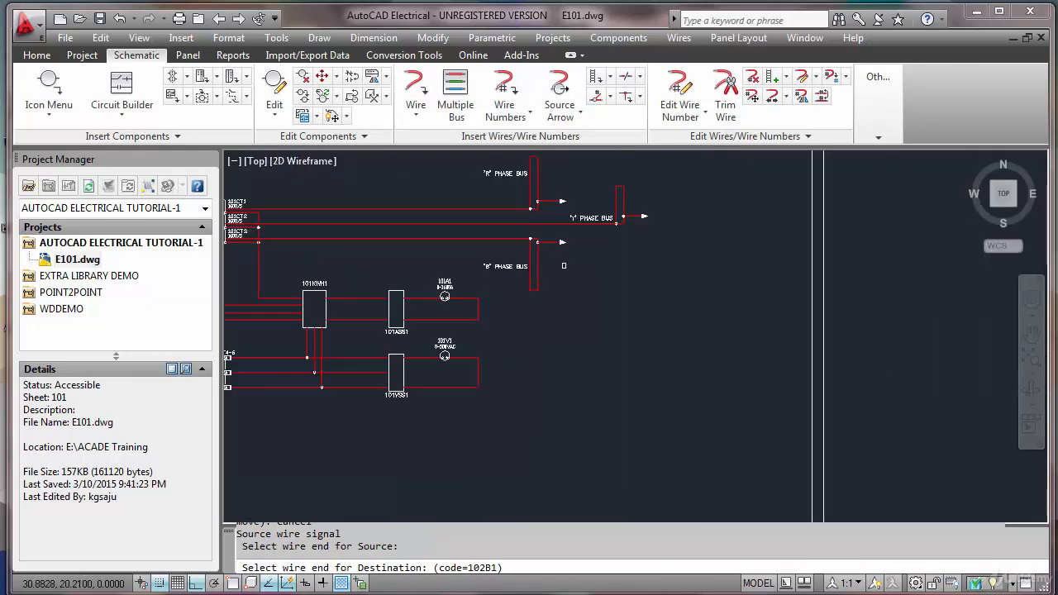
pyautogui.press('Return')
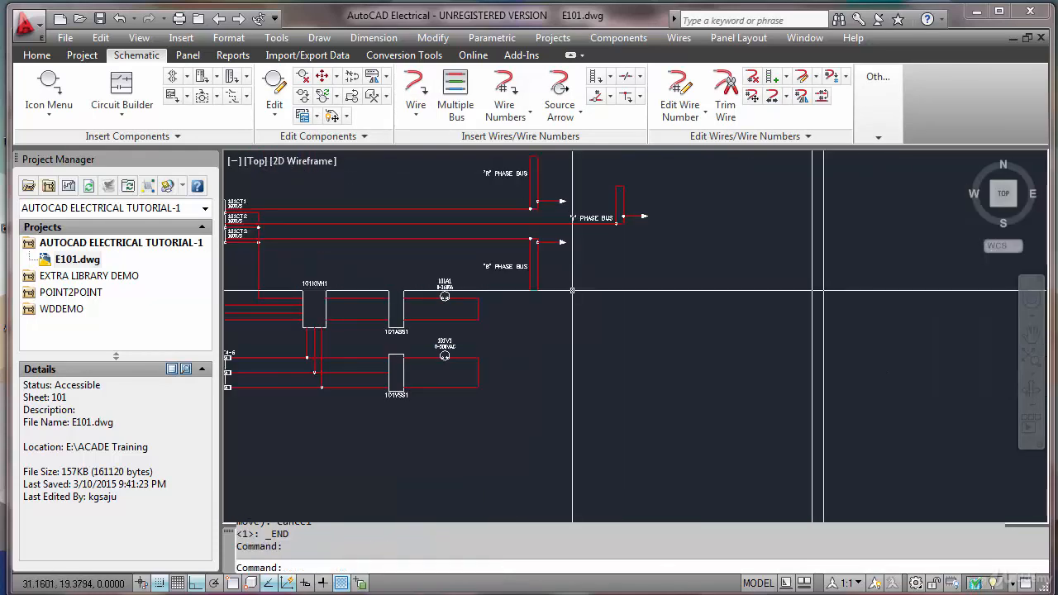
# Step: Fit all the drawing content in view and save E101.dwg
pyautogui.scroll(-4, 568, 298)
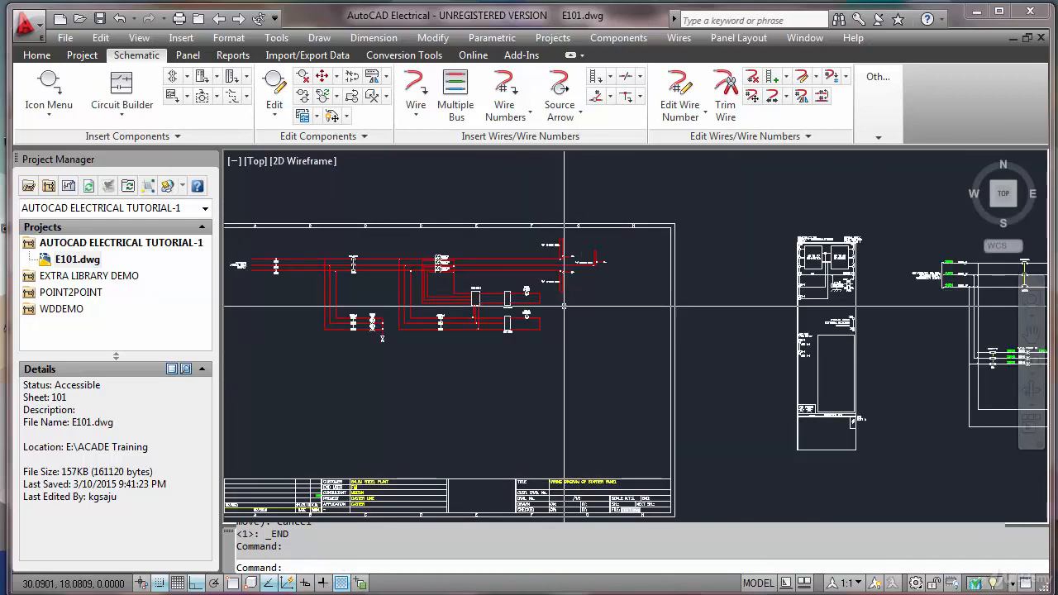
pyautogui.write('Z')
pyautogui.press('Return')
pyautogui.write('E')
pyautogui.press('Return')
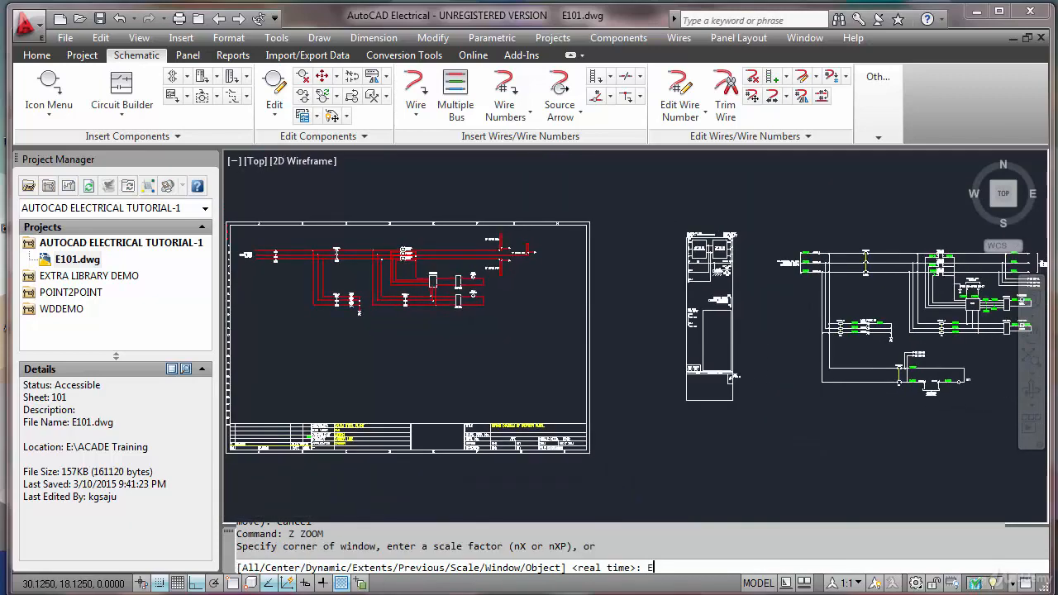
pyautogui.hotkey('ctrl', 's')
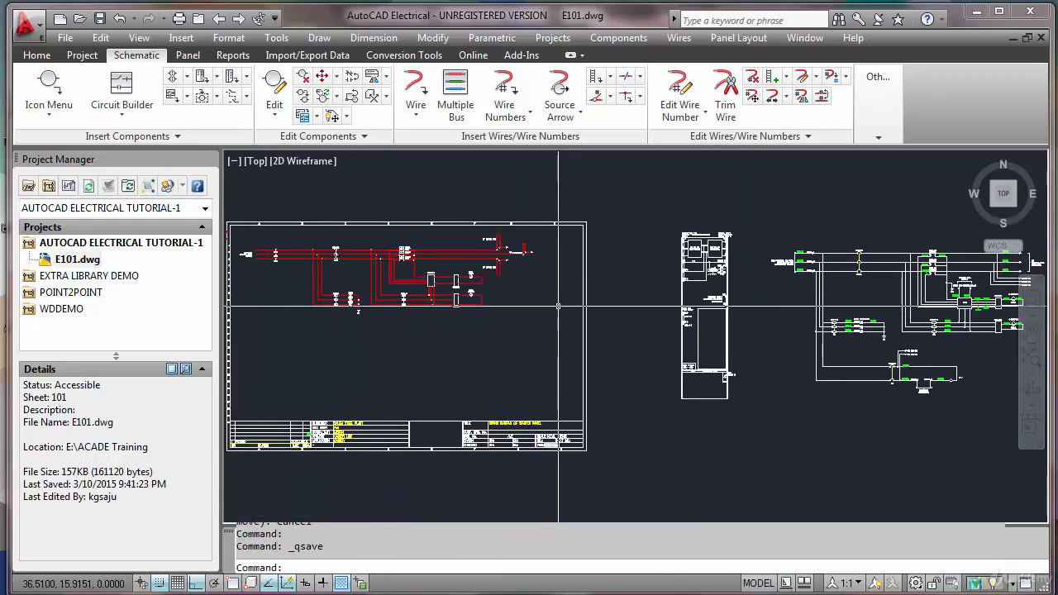
# Step: Delete the reference schematic and the drive terminal diagram lying outside the E101 sheet border
pyautogui.press('Escape')
pyautogui.scroll(3, 950, 335)
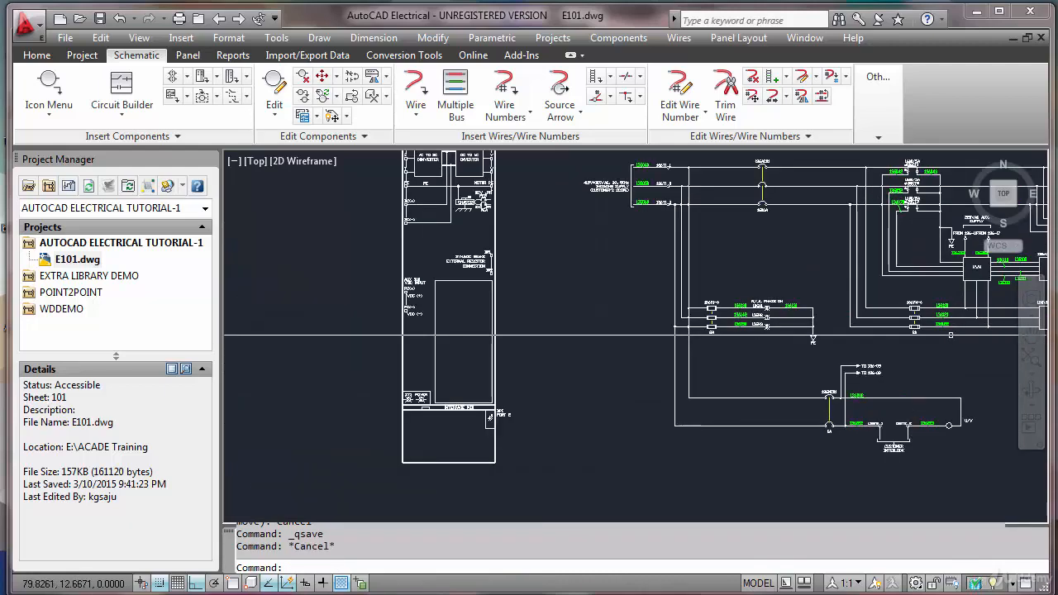
pyautogui.scroll(2, 495, 335)
pyautogui.scroll(-5, 814, 285)
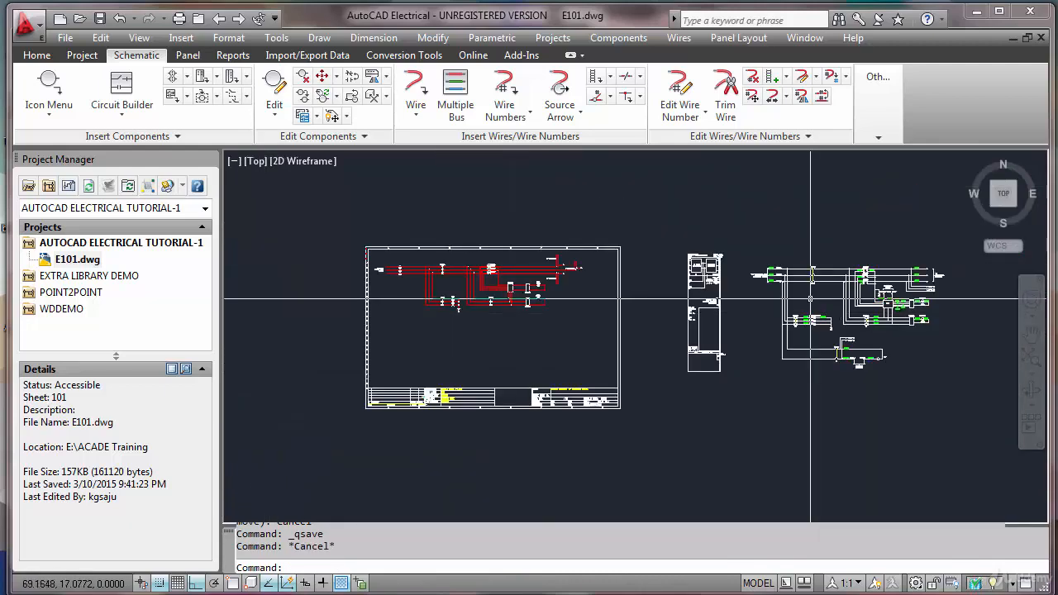
pyautogui.click(754, 252)
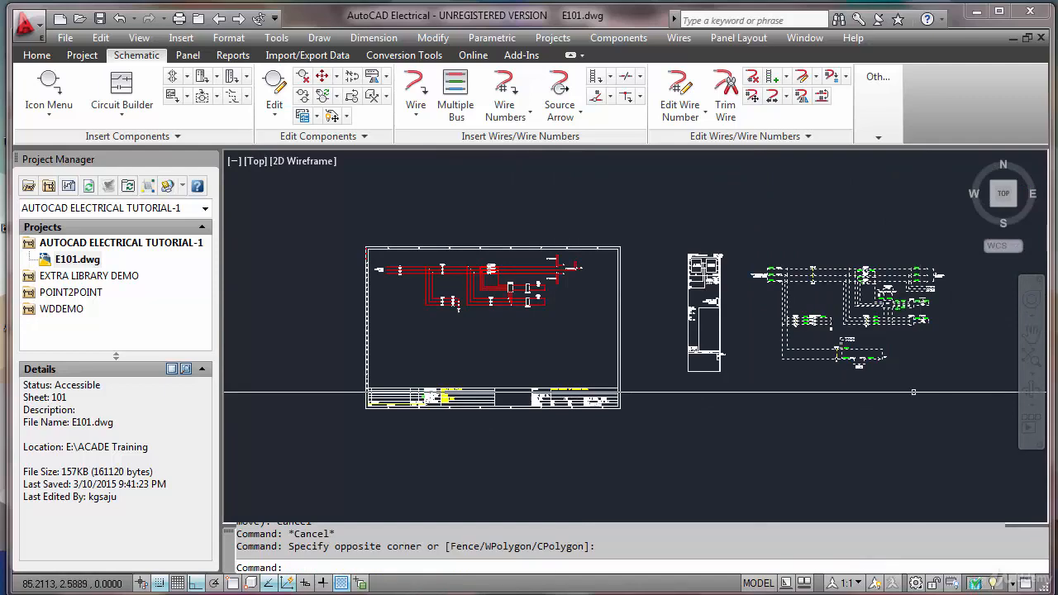
pyautogui.click(913, 392)
pyautogui.press('Delete')
pyautogui.click(650, 230)
pyautogui.click(818, 381)
pyautogui.press('Delete')
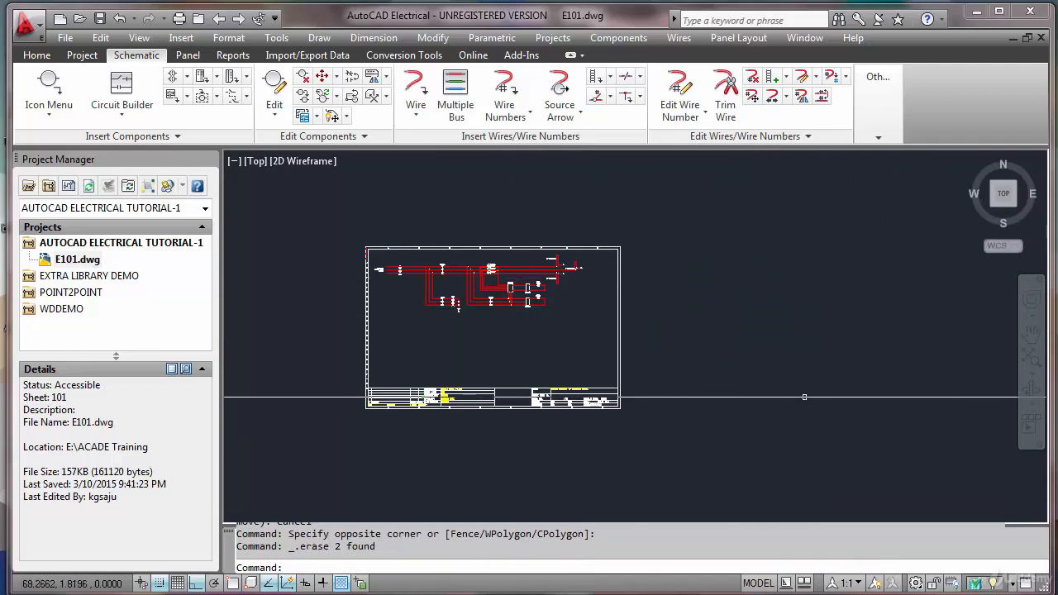
# Step: Fit the remaining E101 sheet in view and save the cleaned-up drawing
pyautogui.write('Z')
pyautogui.press('Return')
pyautogui.write('E')
pyautogui.press('Return')
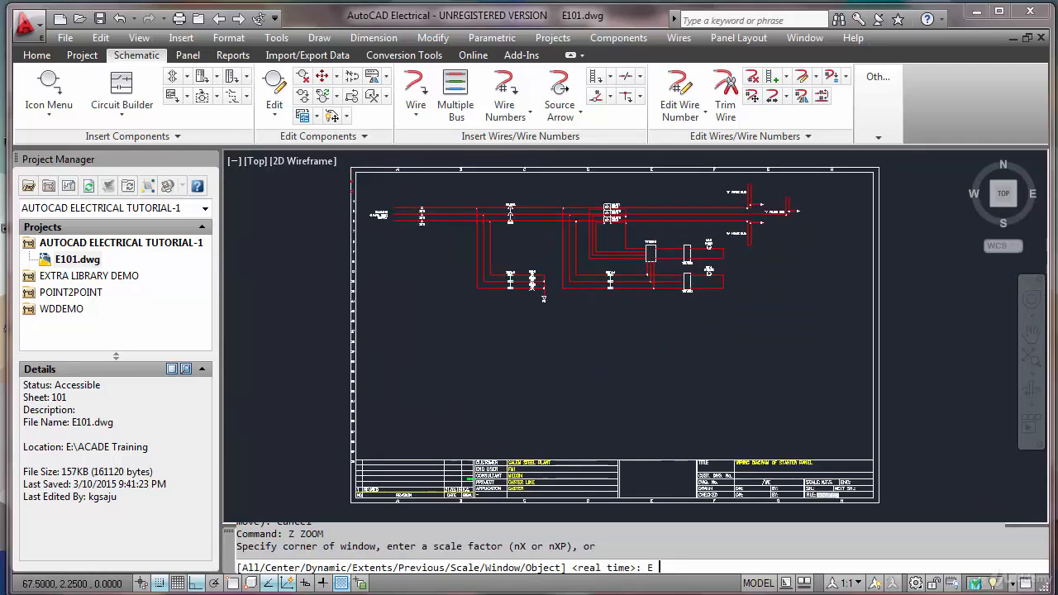
pyautogui.hotkey('ctrl', 's')
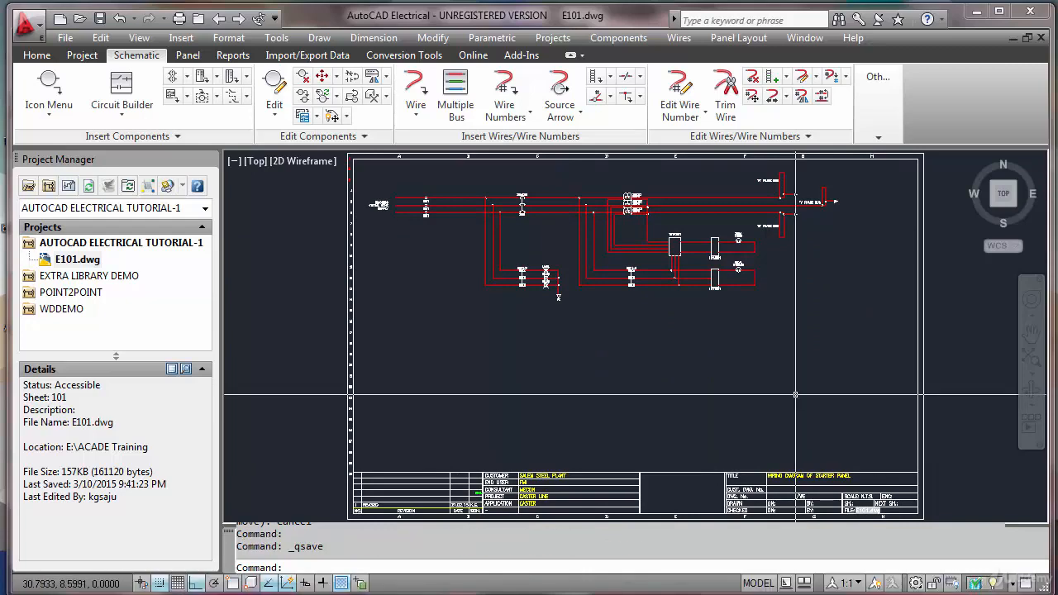
# Step: Save a copy of the drawing as E102 in the ACADE Training folder
pyautogui.write('SAVEAS')
pyautogui.press('Return')
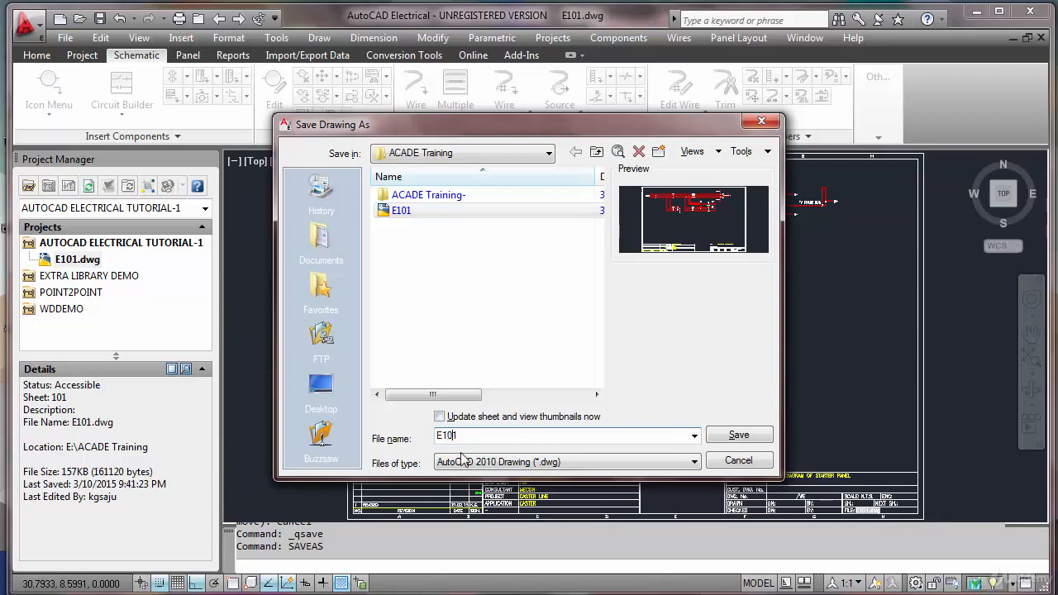
pyautogui.press('Return')
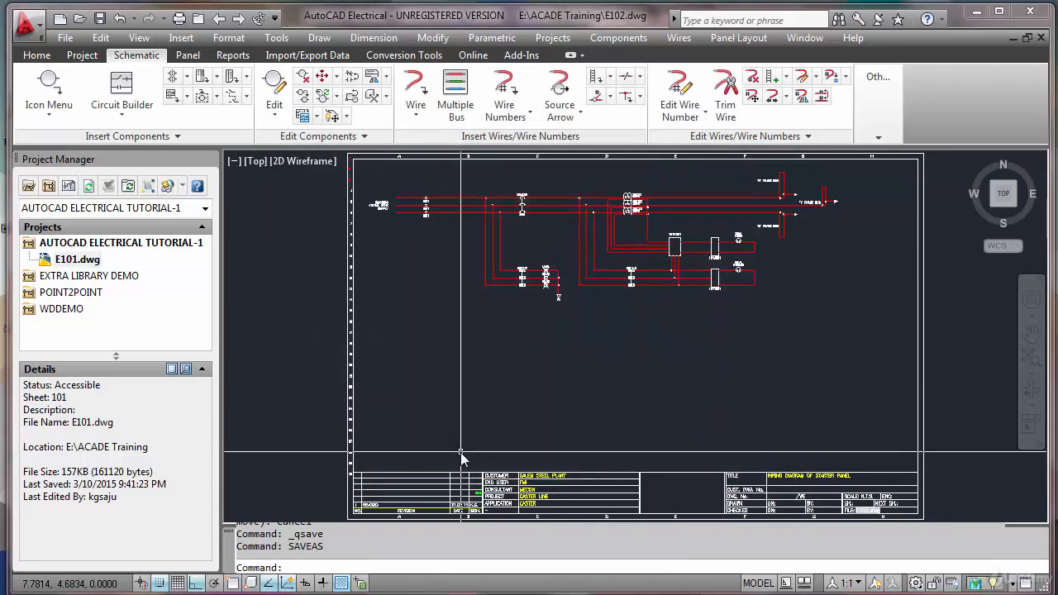
# Step: Edit the Sheet value in the drawing properties of E102.dwg and apply it
pyautogui.click(873, 105)
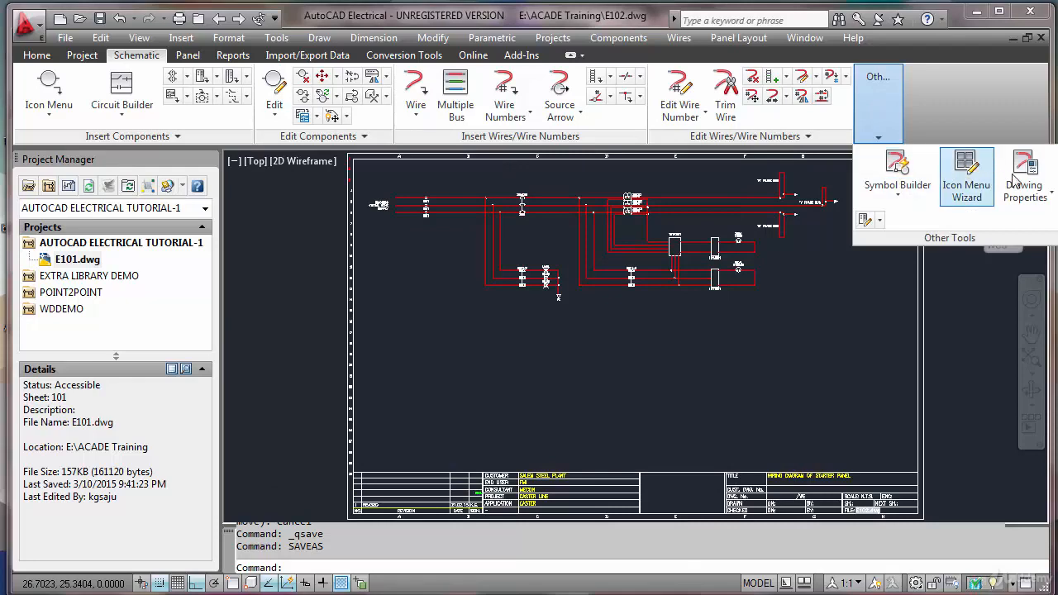
pyautogui.click(1025, 186)
pyautogui.click(435, 437)
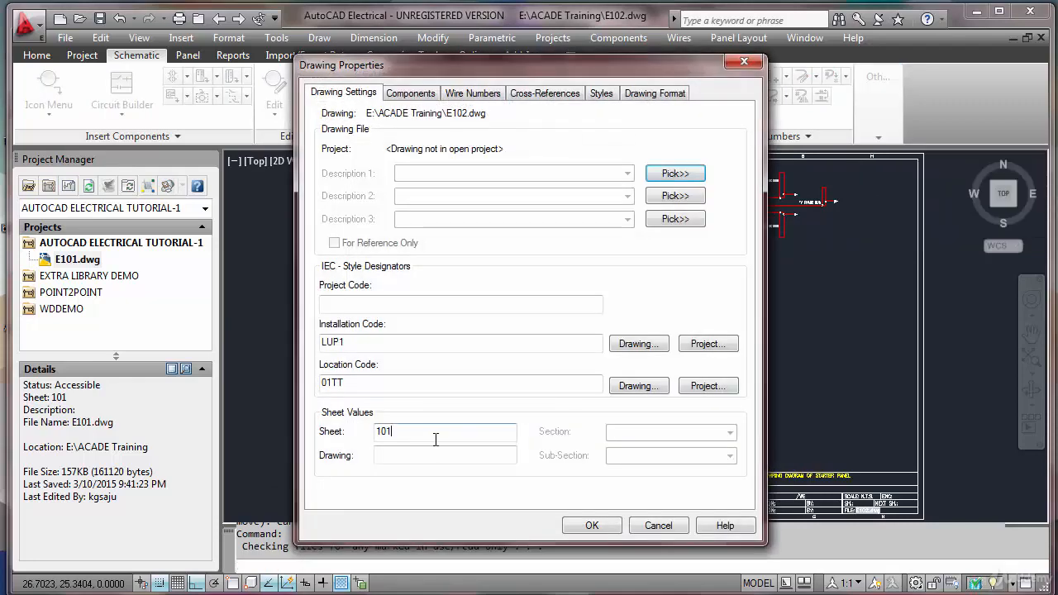
pyautogui.click(612, 525)
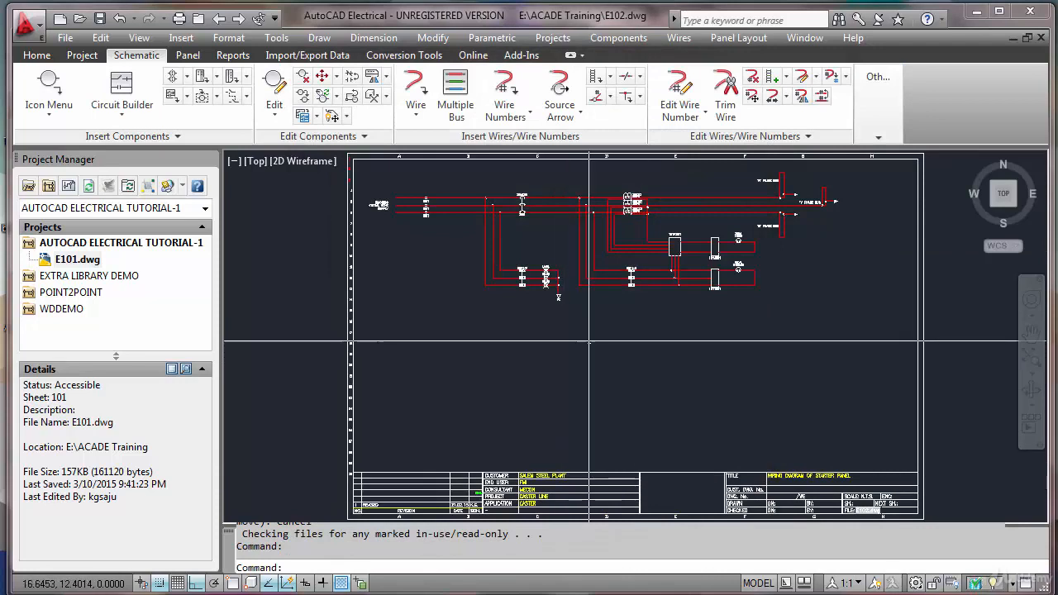
# Step: Erase the whole copied power circuit from E102.dwg, keeping the sheet border and title block
pyautogui.click(850, 325)
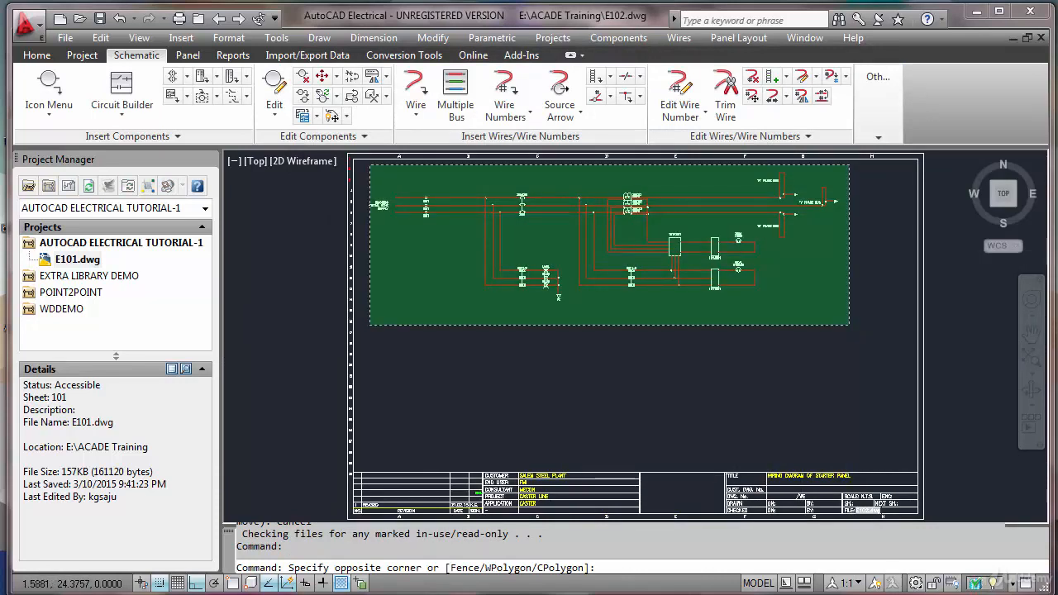
pyautogui.click(369, 165)
pyautogui.press('Delete')
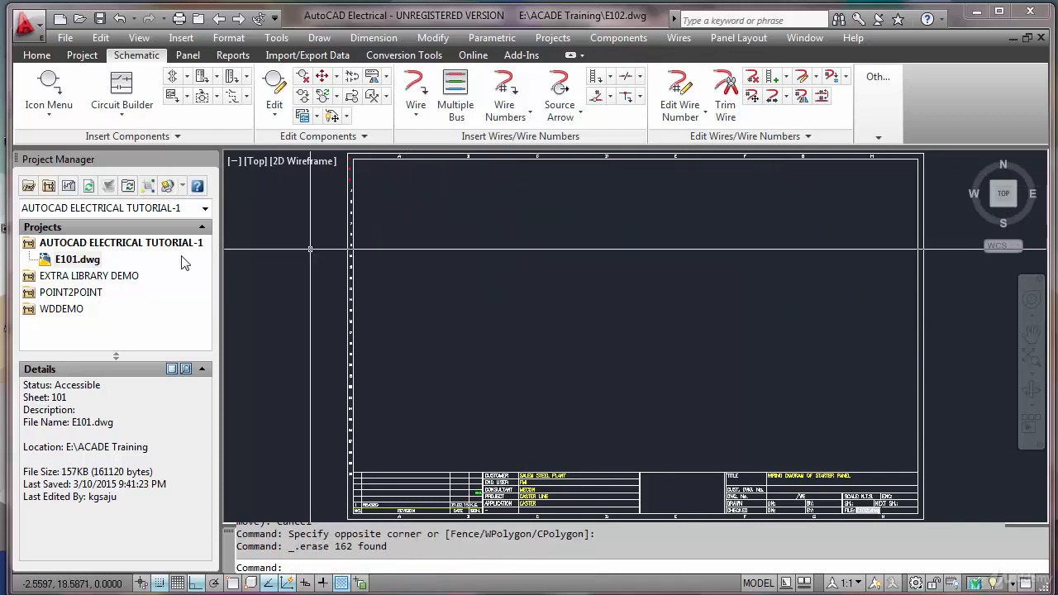
# Step: Add the active drawing E102.dwg to the AUTOCAD ELECTRICAL TUTORIAL-1 project
pyautogui.rightClick(95, 245)
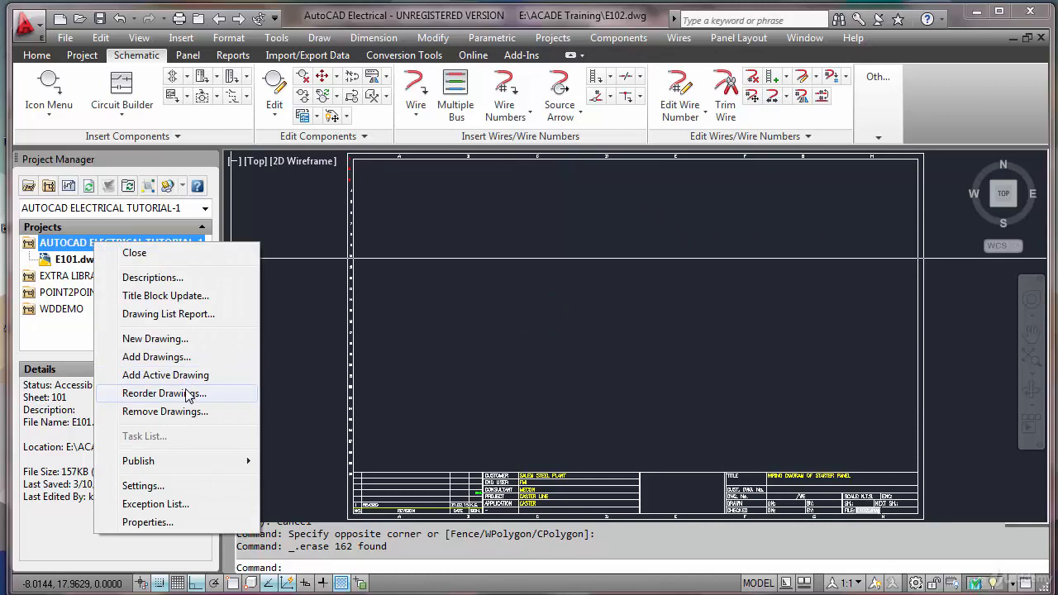
pyautogui.click(165, 374)
pyautogui.click(586, 333)
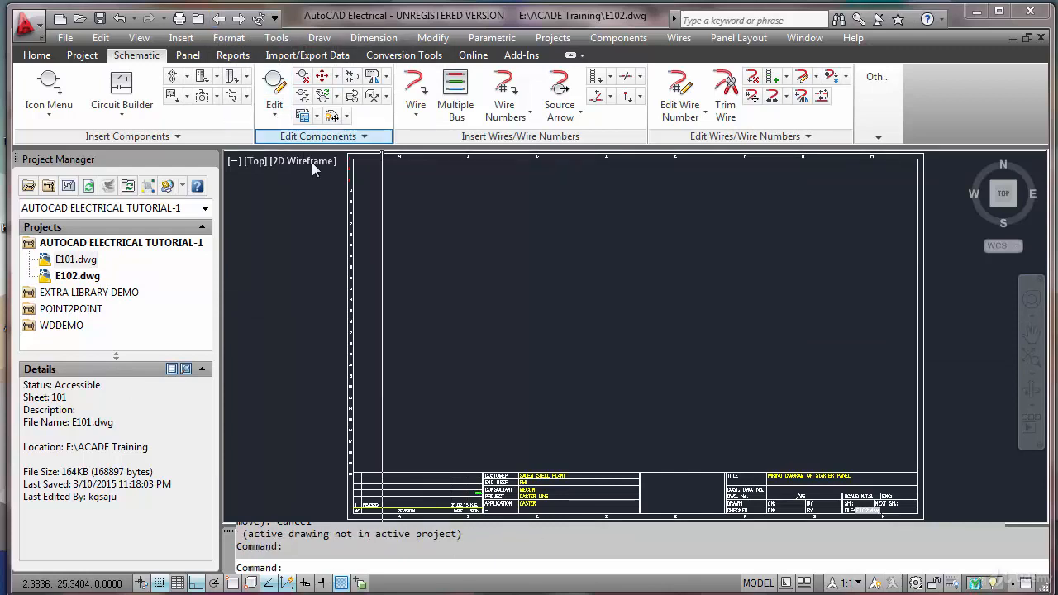
# Step: Open E101.dwg from the AUTOCAD ELECTRICAL TUTORIAL-1 project, saving the changes to E102.dwg
pyautogui.press('Escape')
pyautogui.click(220, 20)
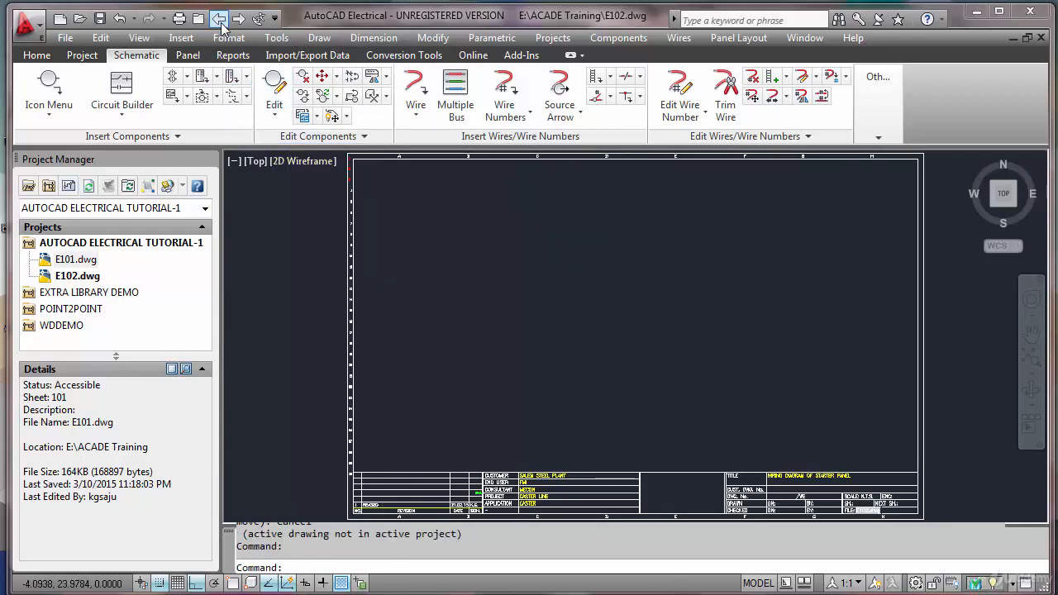
pyautogui.doubleClick(90, 261)
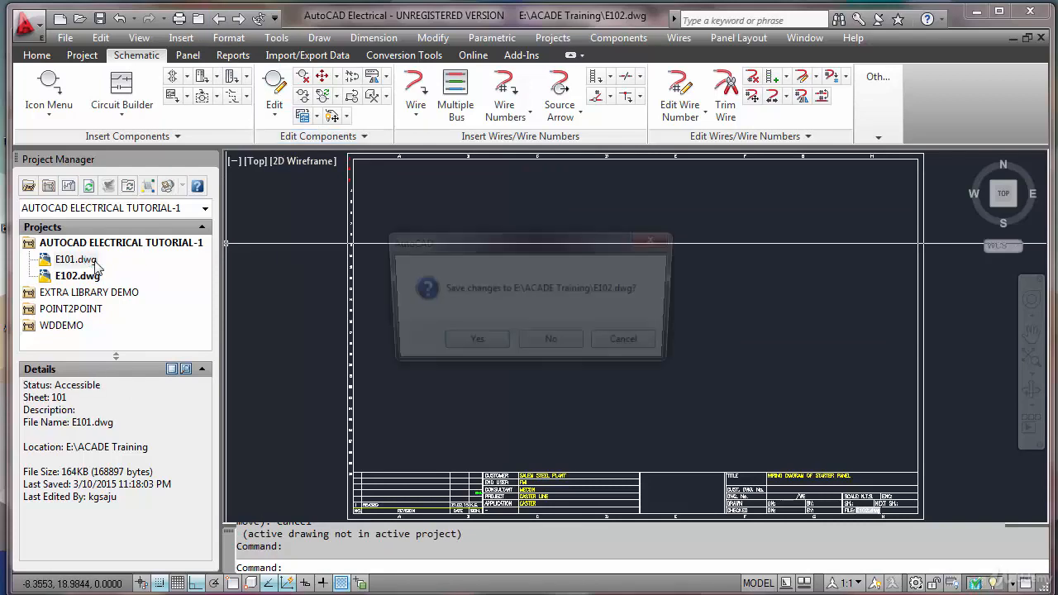
pyautogui.click(493, 347)
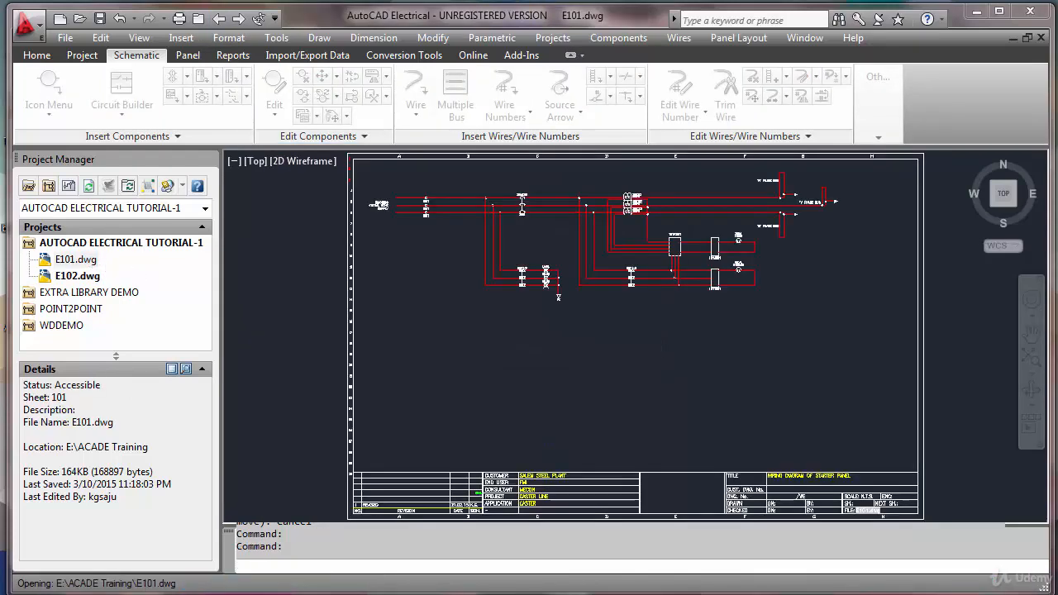
# Step: Switch back and forth between project drawings E101.dwg and E102.dwg, finishing on E102.dwg
pyautogui.click(238, 18)
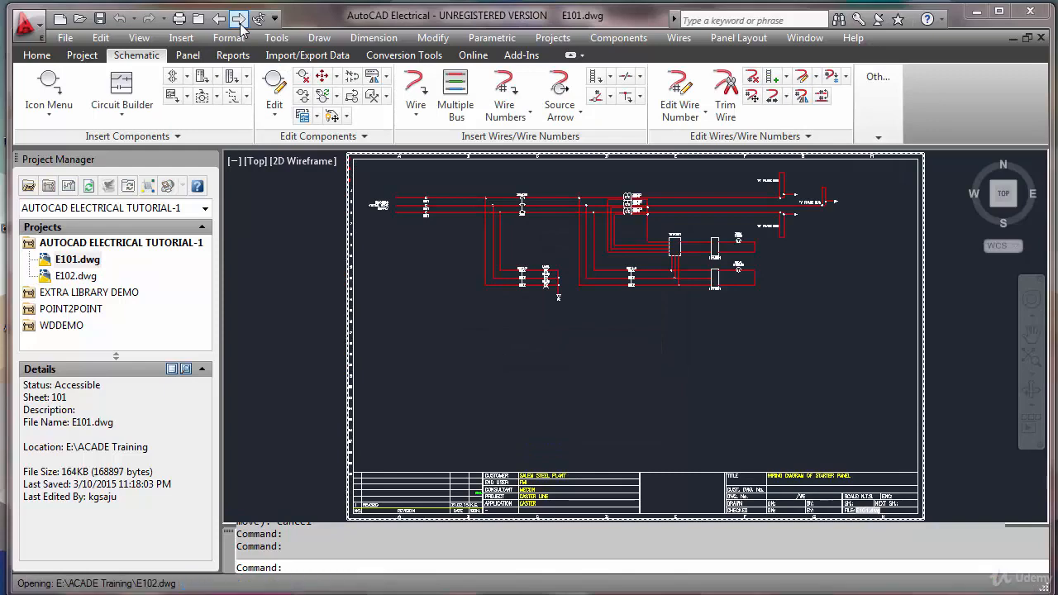
pyautogui.click(221, 20)
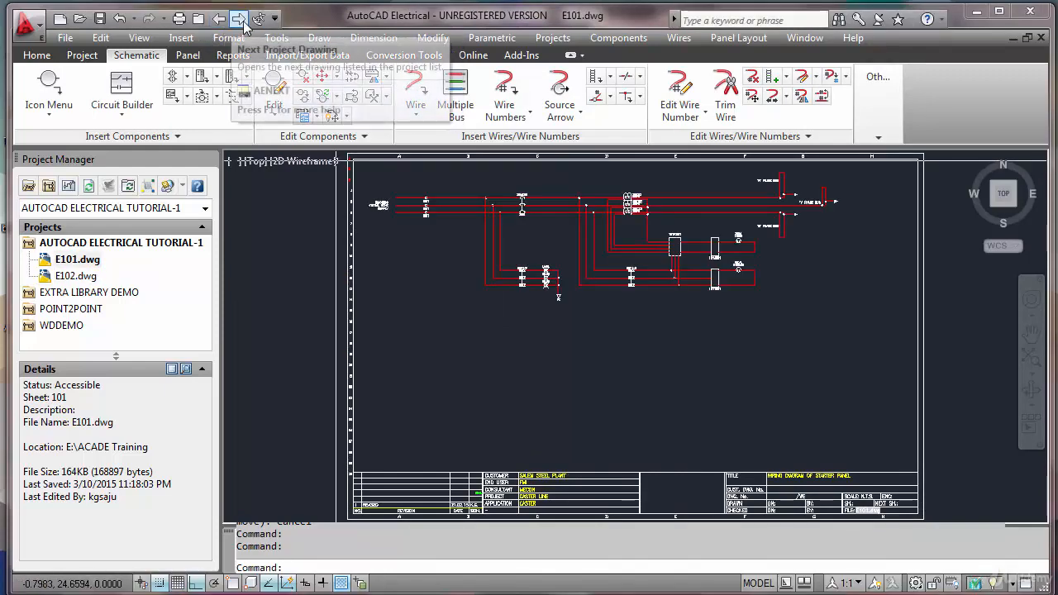
pyautogui.click(223, 22)
pyautogui.click(220, 19)
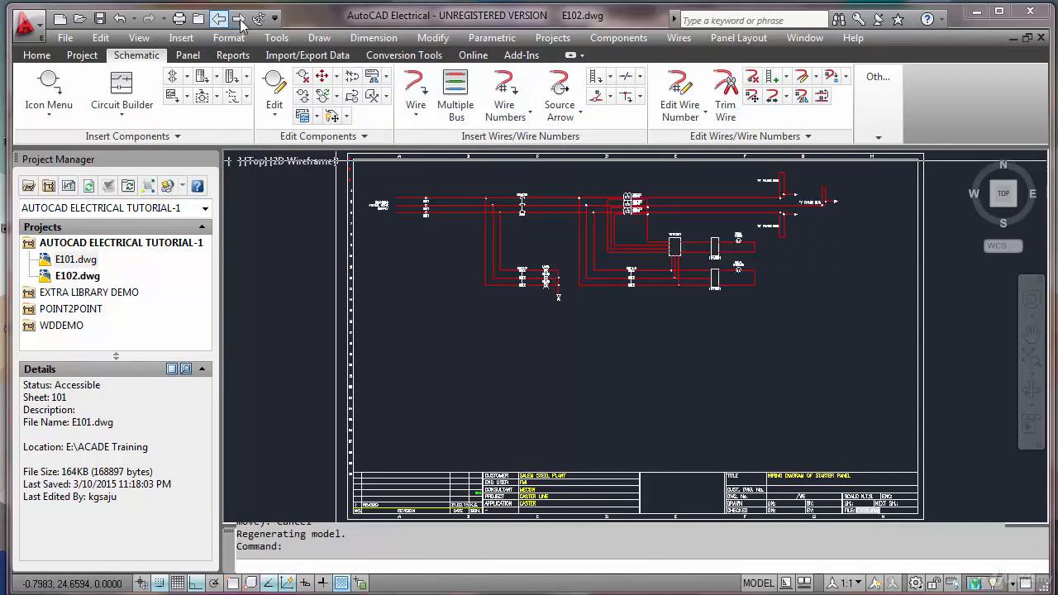
pyautogui.click(238, 18)
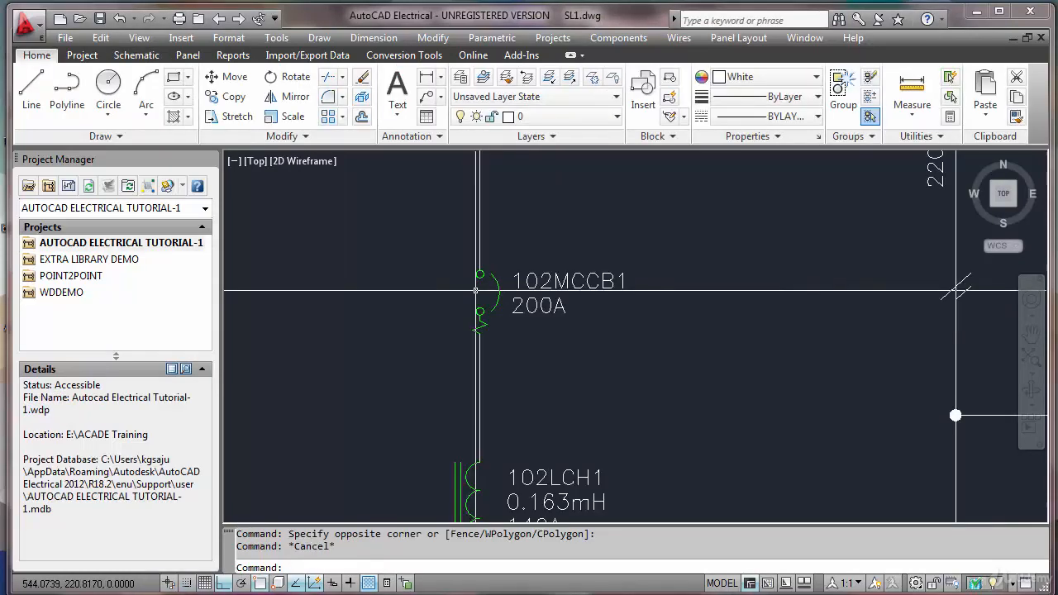
# Step: Examine the single-line diagram in SL1.dwg, comparing the incoming supply sheet with the sheet containing the 102MCCB1 drive feeder
pyautogui.scroll(-3, 760, 369)
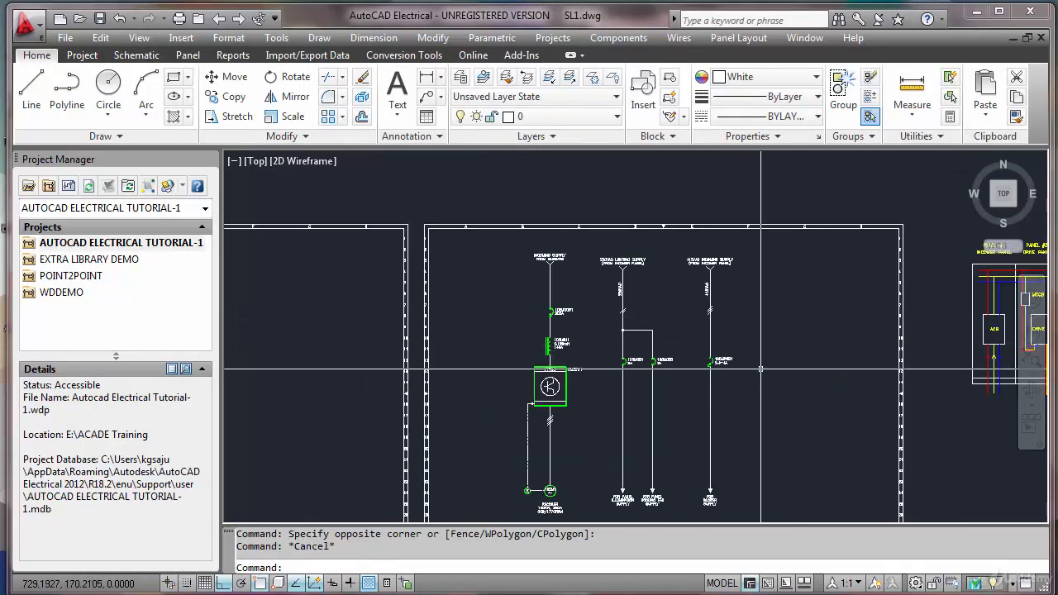
pyautogui.scroll(-2, 582, 379)
pyautogui.scroll(3, 251, 351)
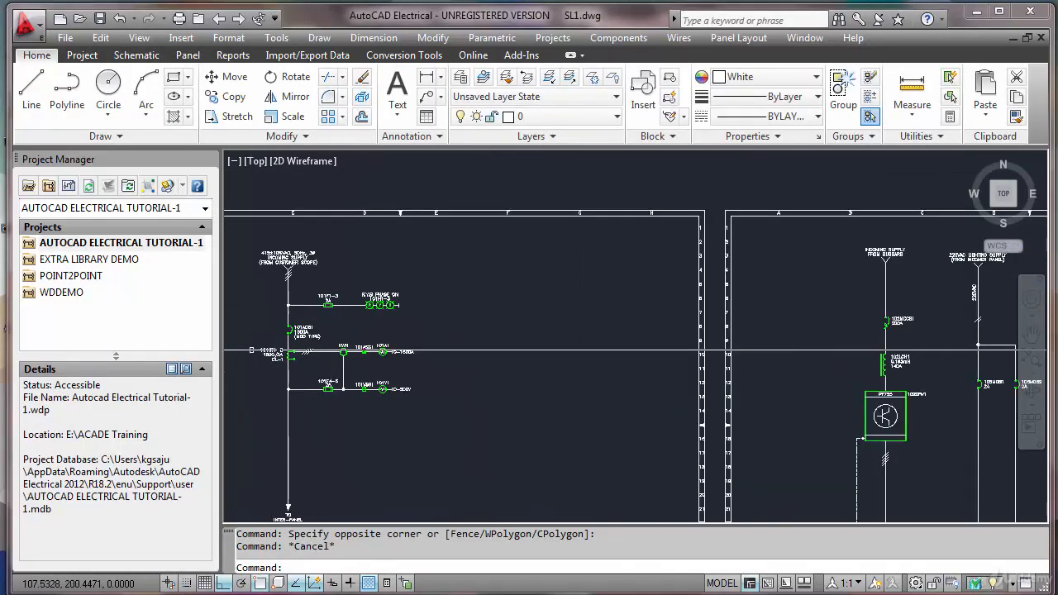
pyautogui.moveTo(463, 347); pyautogui.dragTo(161, 303, button='middle')
pyautogui.scroll(3, 605, 332)
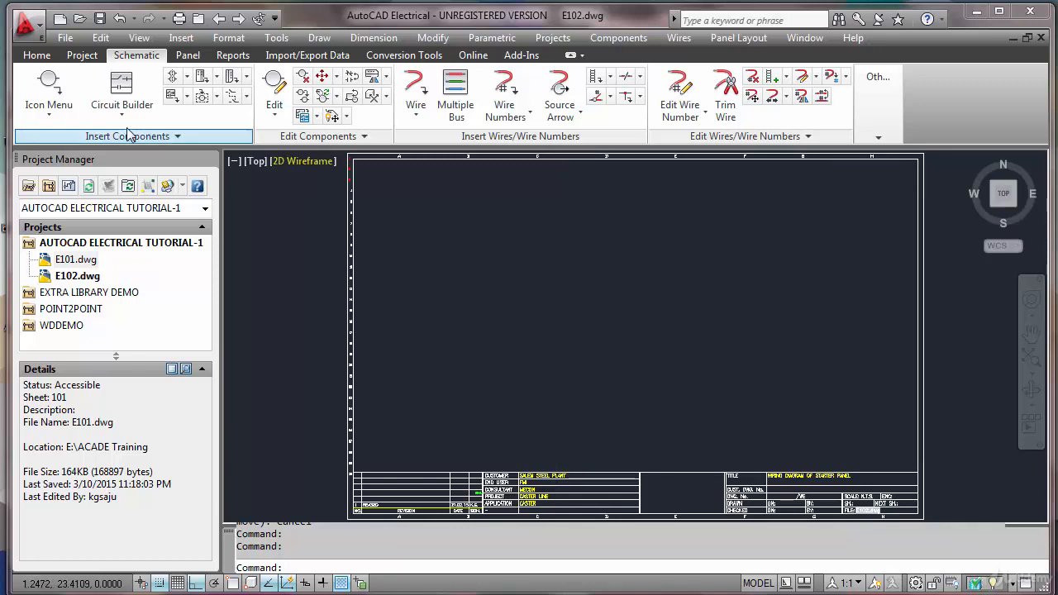
# Step: Insert the DRV1_002 drive symbol from the Sym folder in the upper middle of sheet E102.dwg, at 16.75, 22.5
pyautogui.click(52, 113)
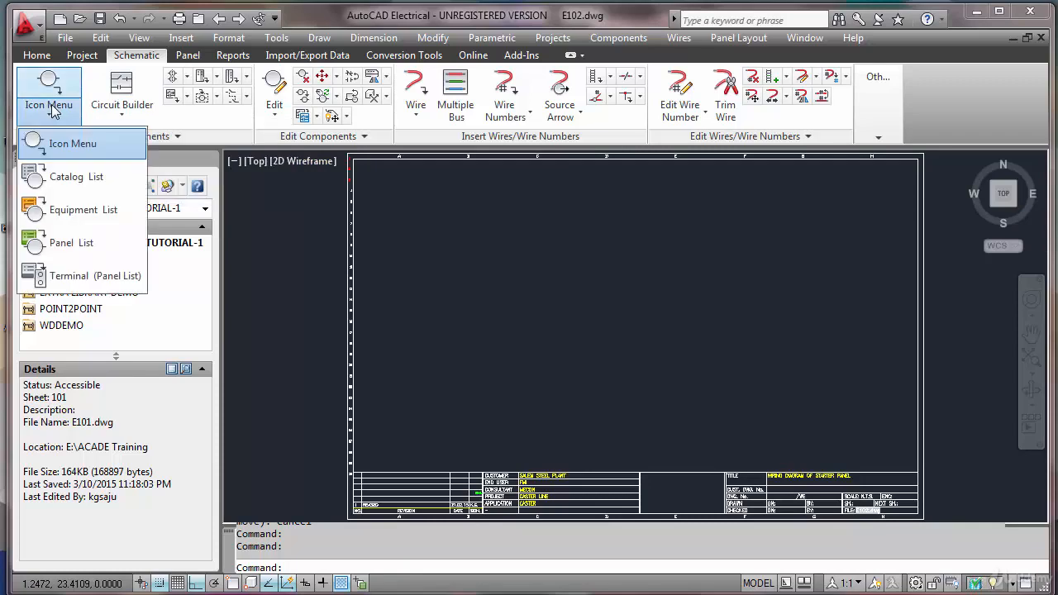
pyautogui.click(82, 143)
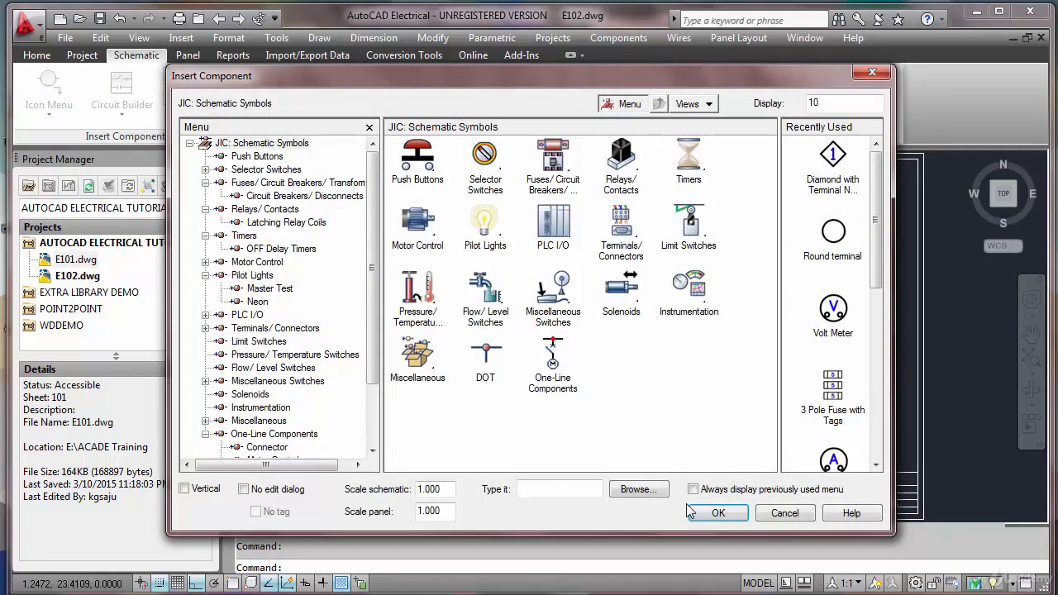
pyautogui.click(638, 488)
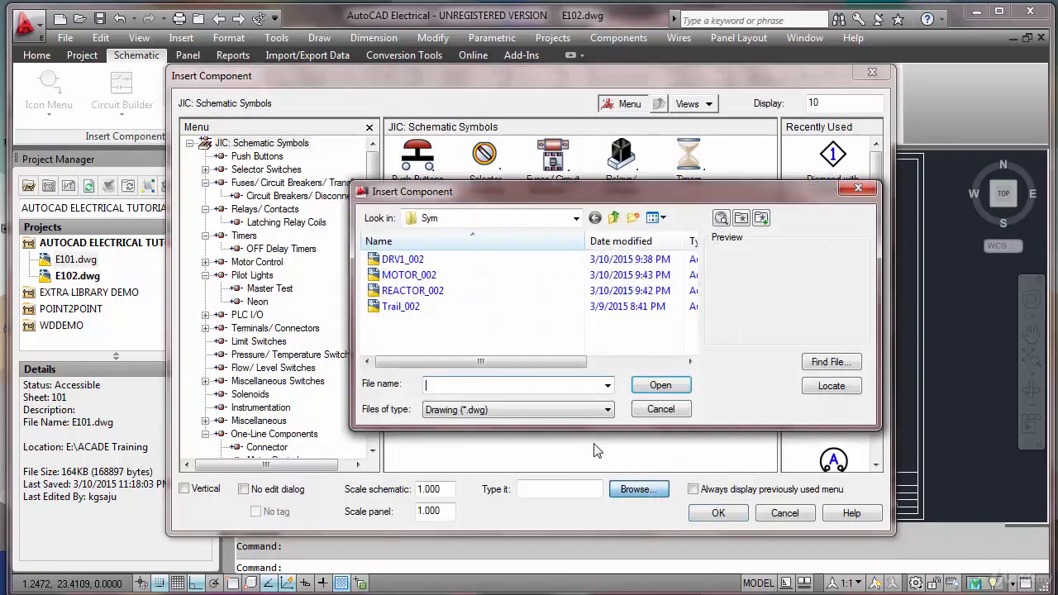
pyautogui.click(411, 259)
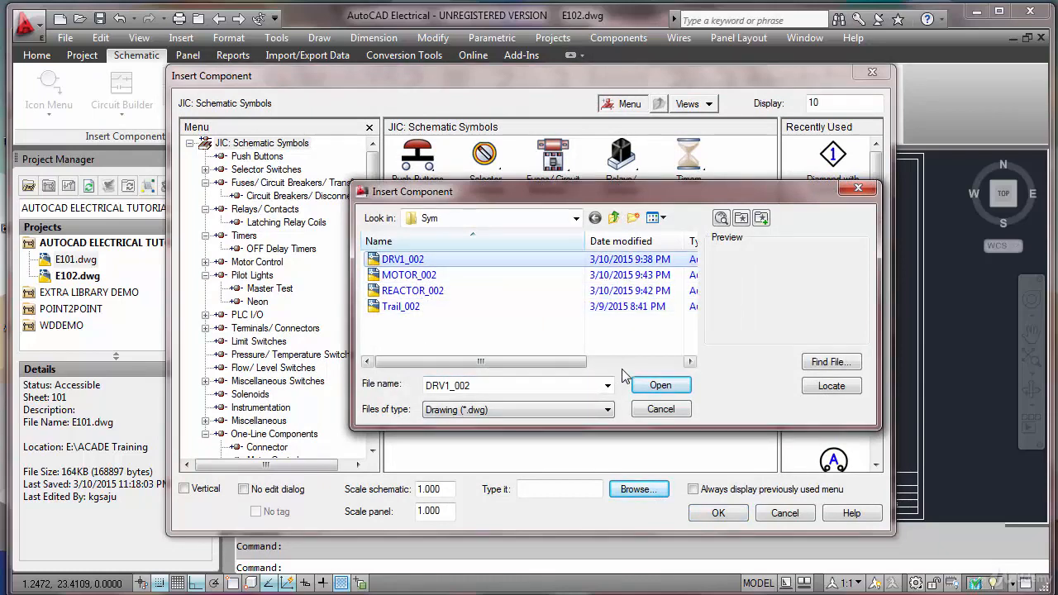
pyautogui.click(660, 385)
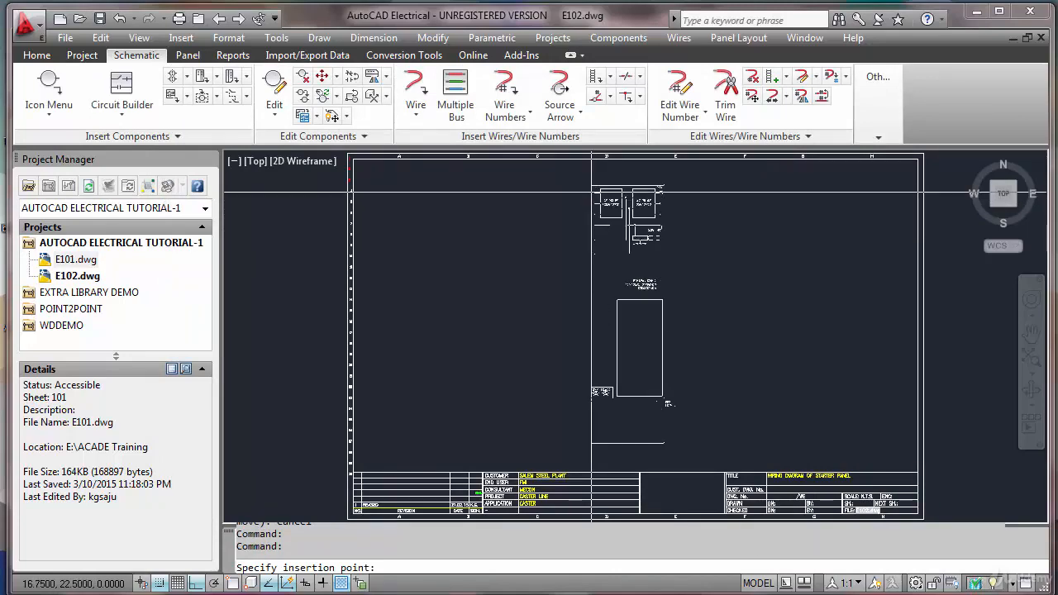
pyautogui.click(592, 196)
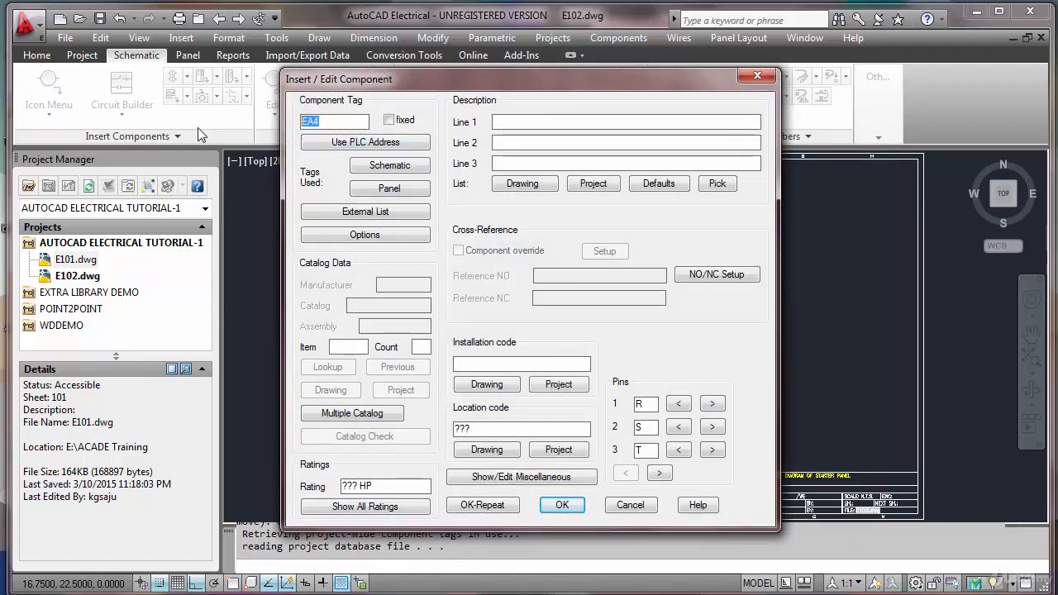
# Step: Tag the inserted drive 102DRV1, clear its location code, and accept the component data after viewing its rating values
pyautogui.write('102DRV1')
pyautogui.doubleClick(486, 429)
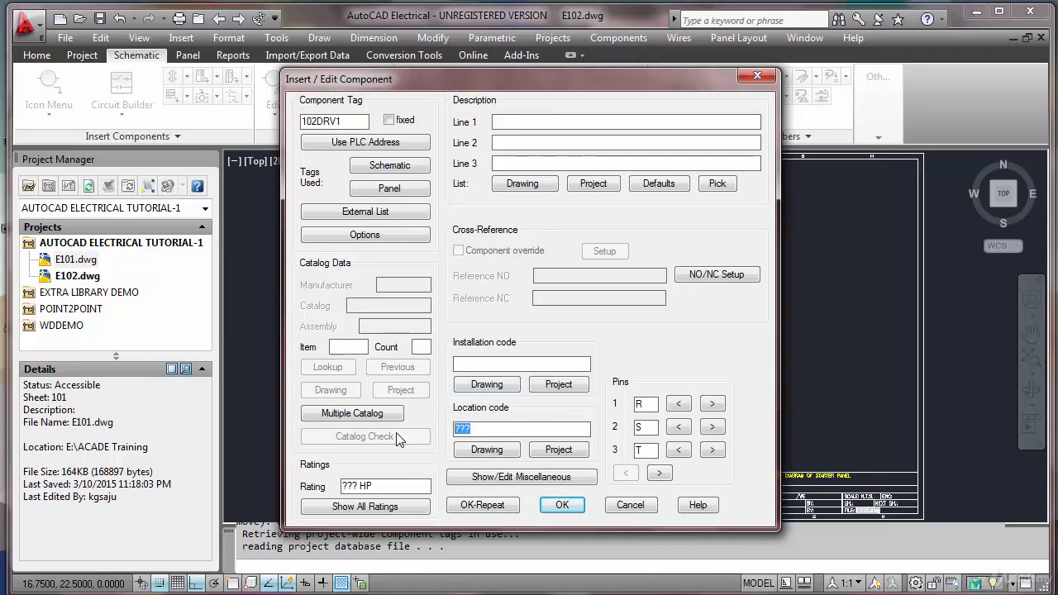
pyautogui.press('Delete')
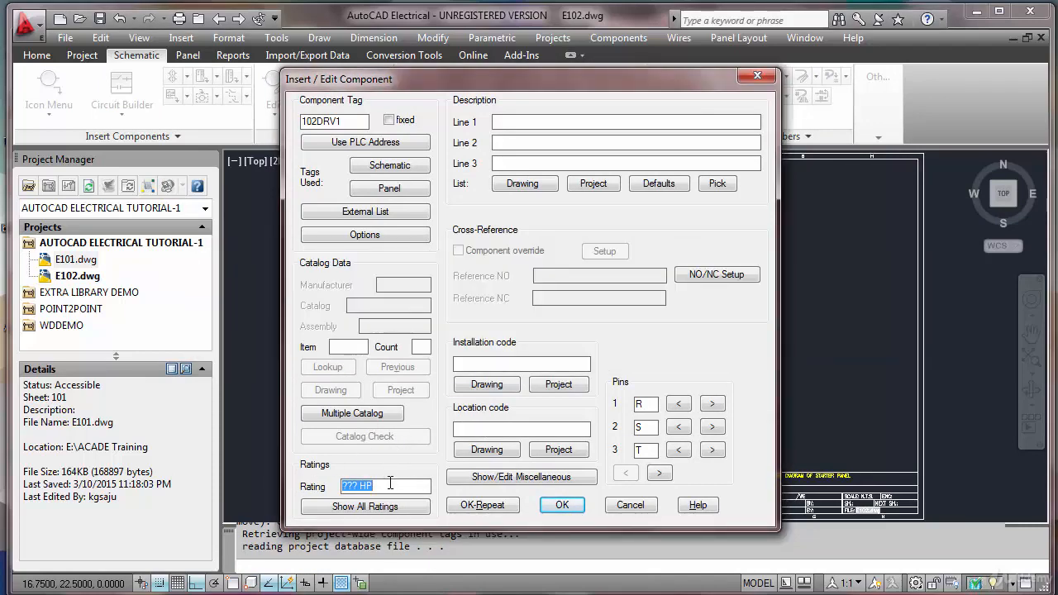
pyautogui.click(379, 507)
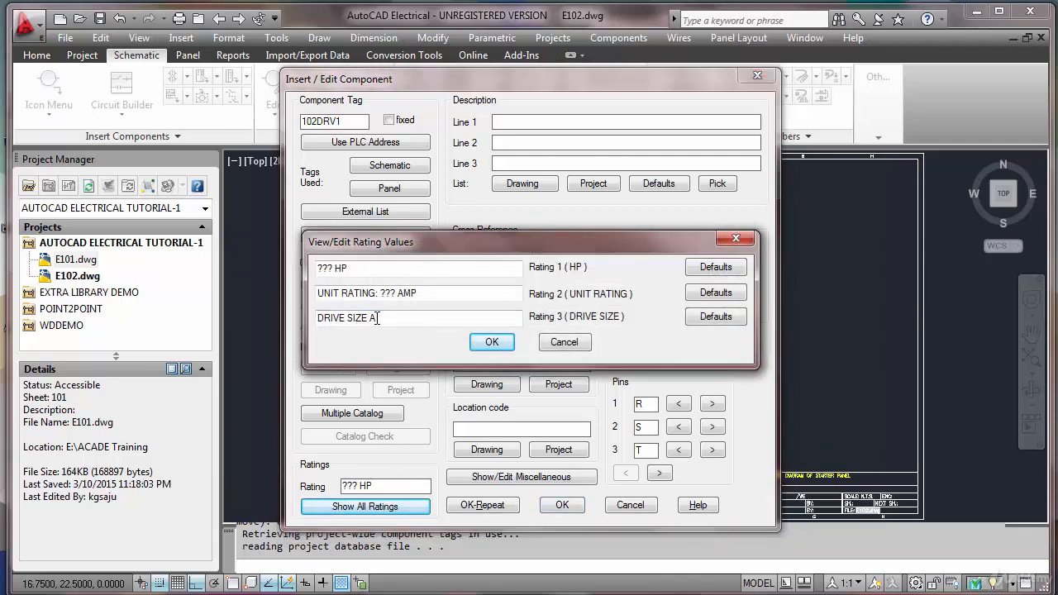
pyautogui.moveTo(395, 293); pyautogui.dragTo(384, 300)
pyautogui.click(558, 343)
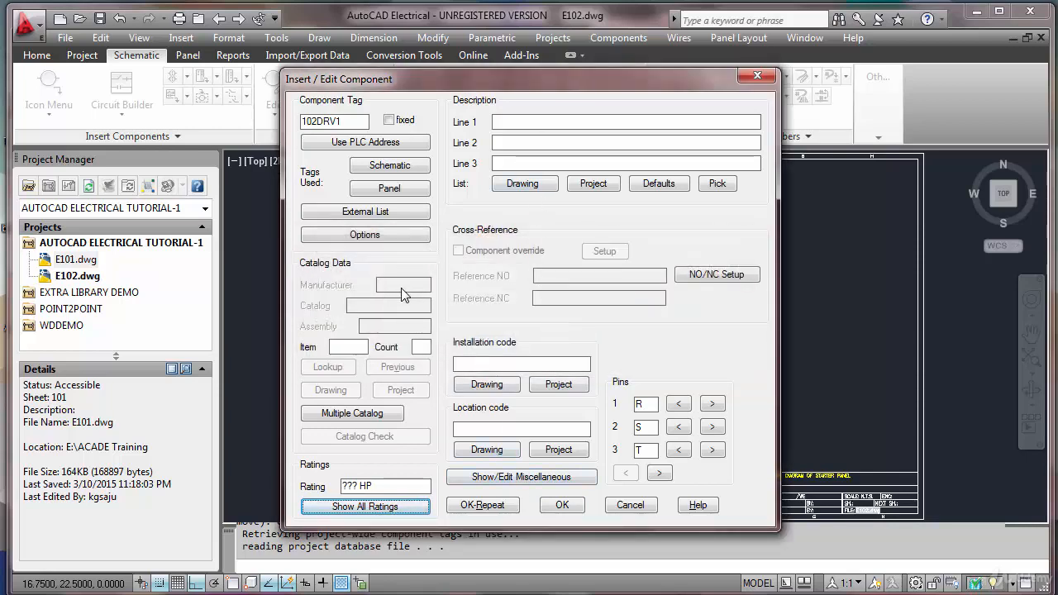
pyautogui.click(562, 505)
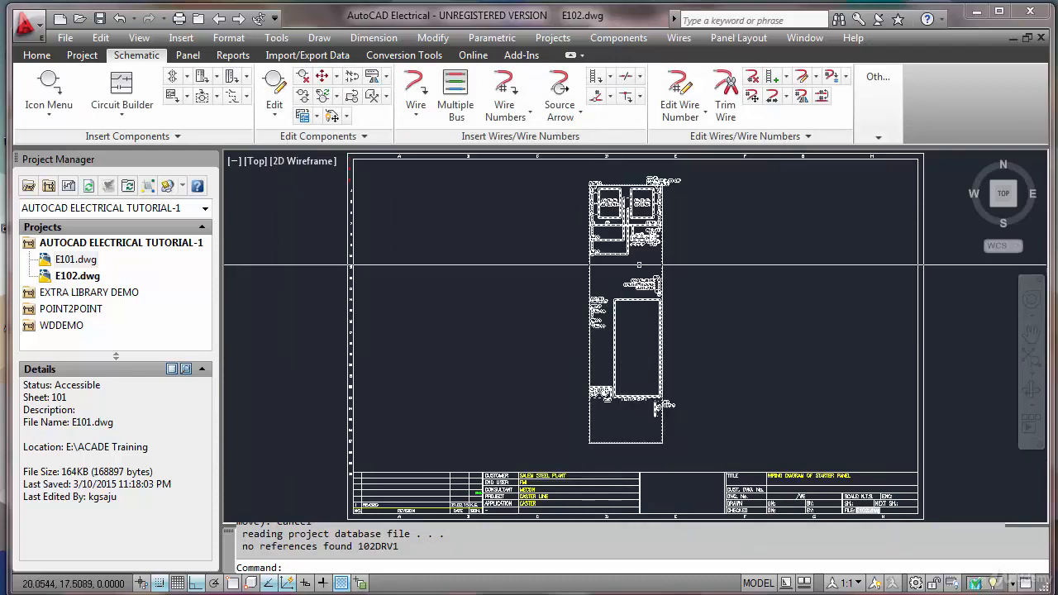
# Step: Examine the upper part of drive 102DRV1, including its tag, TB1 terminals, AC to DC converter and DC to AC inverter
pyautogui.scroll(5, 670, 176)
pyautogui.scroll(5, 335, 241)
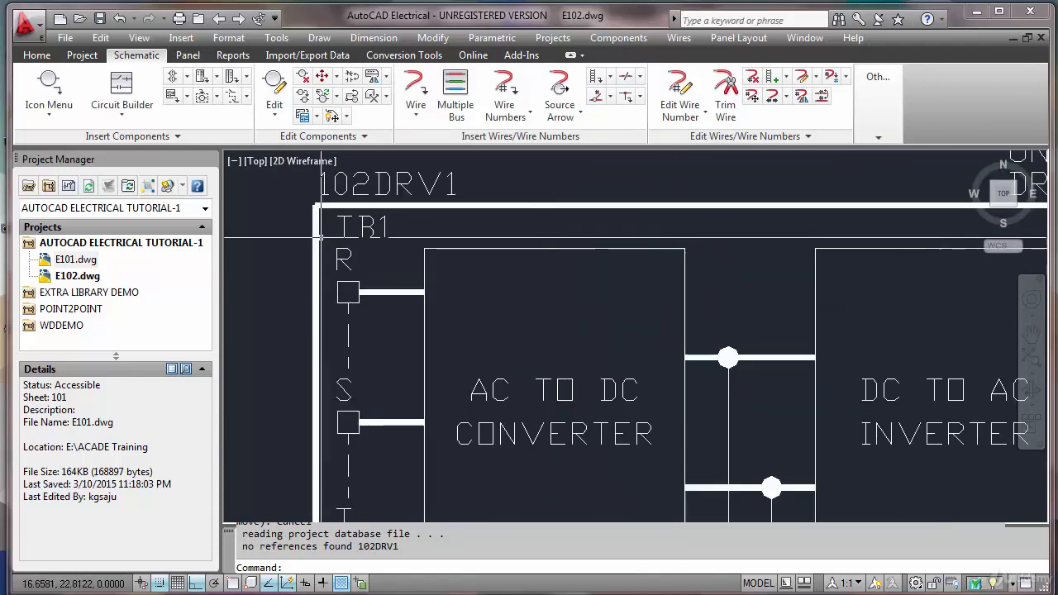
pyautogui.scroll(-4, 338, 243)
pyautogui.scroll(1, 381, 295)
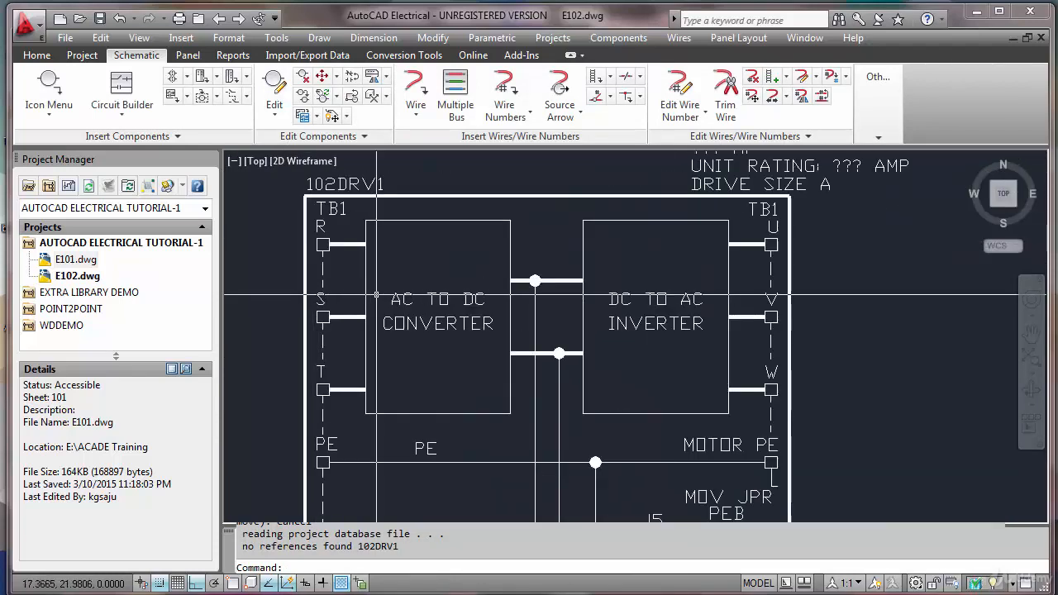
pyautogui.scroll(3, 391, 281)
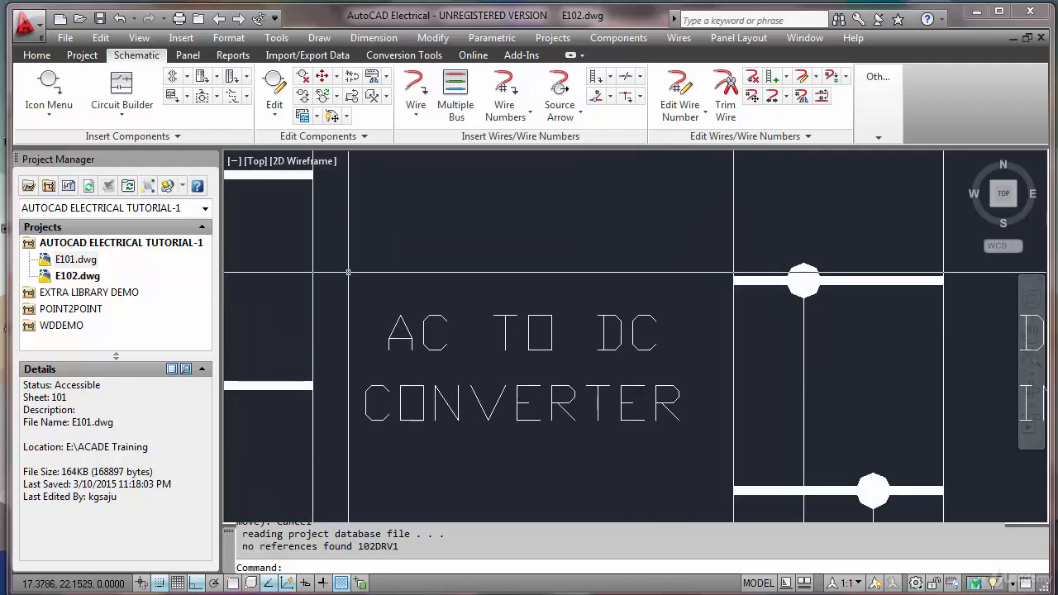
pyautogui.scroll(-3, 331, 248)
pyautogui.scroll(2, 291, 240)
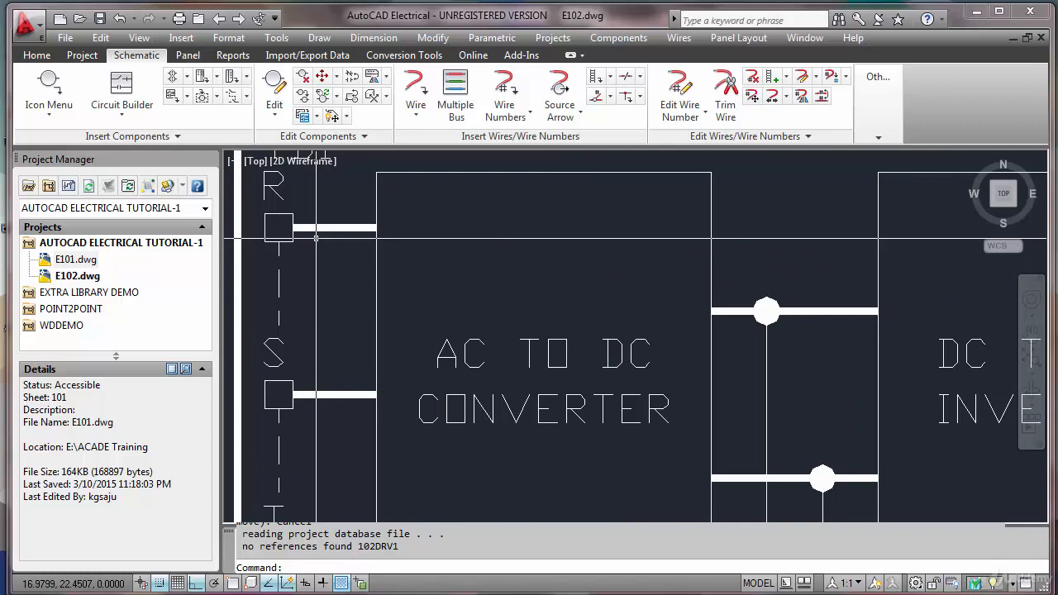
pyautogui.scroll(-5, 315, 239)
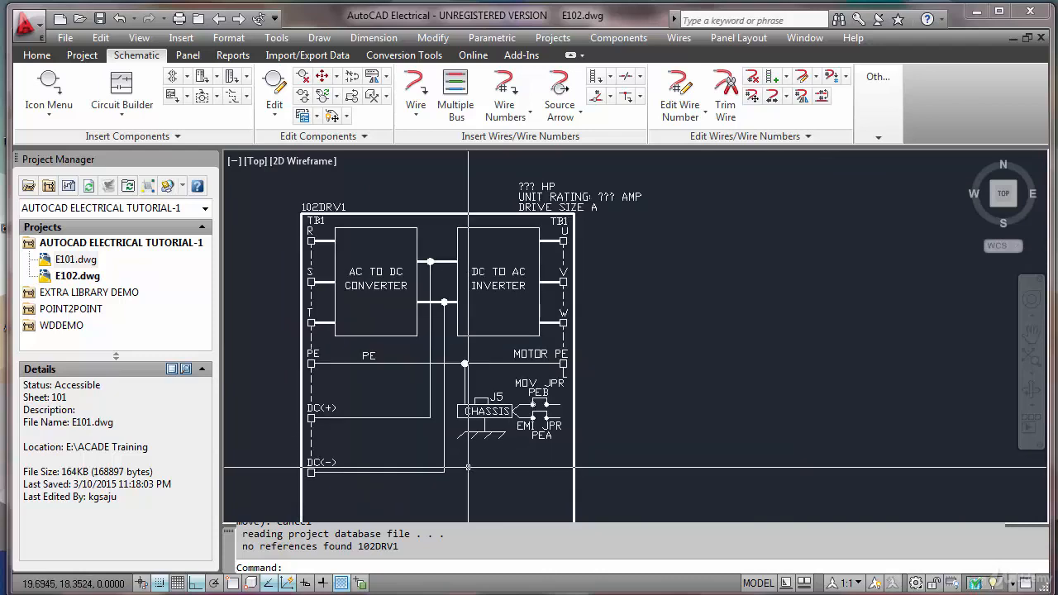
# Step: Examine the lower part of drive 102DRV1, including its dynamic brake and auxiliary VDC terminals, and its placement on the sheet
pyautogui.moveTo(494, 396)
pyautogui.mouseDown(button='middle')
pyautogui.moveTo(546, 259)
pyautogui.moveTo(583, 220)
pyautogui.mouseUp(button='middle')
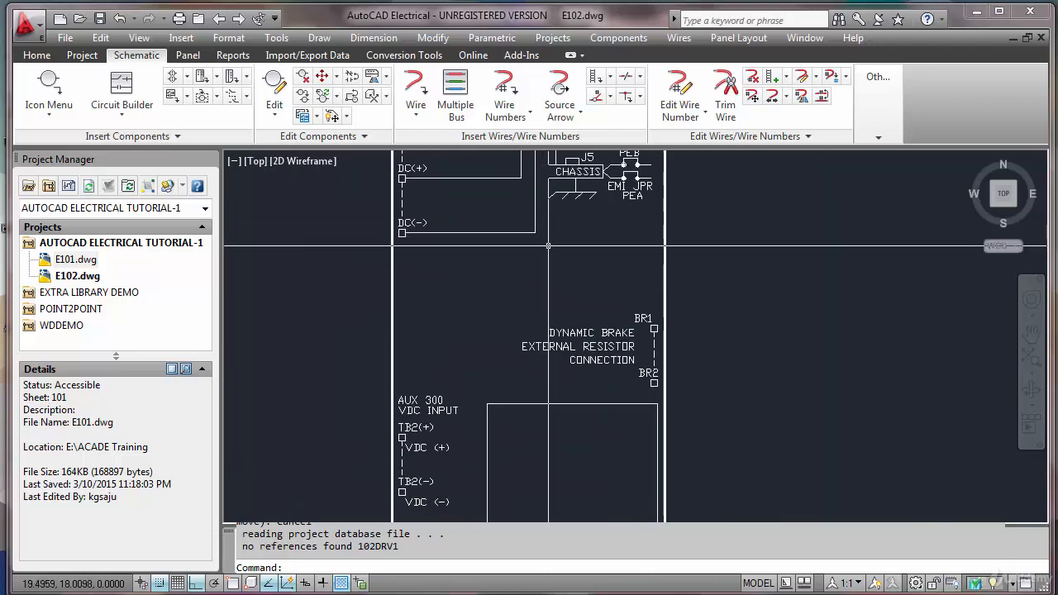
pyautogui.scroll(-3, 534, 233)
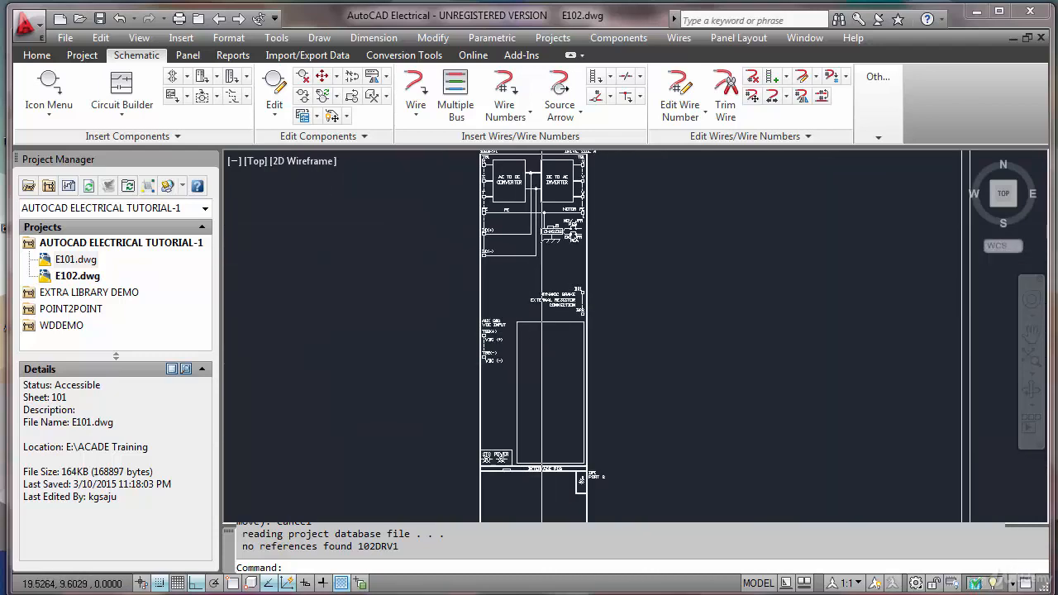
pyautogui.scroll(2, 542, 437)
pyautogui.scroll(-3, 543, 437)
pyautogui.scroll(2, 537, 302)
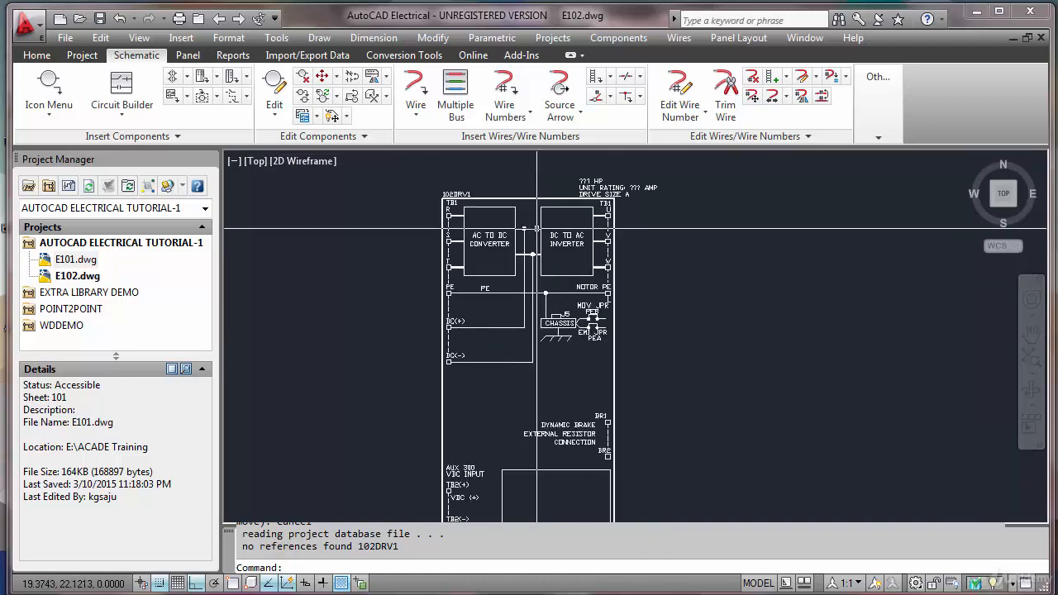
pyautogui.scroll(-3, 485, 256)
pyautogui.moveTo(395, 280); pyautogui.dragTo(461, 286, button='middle')
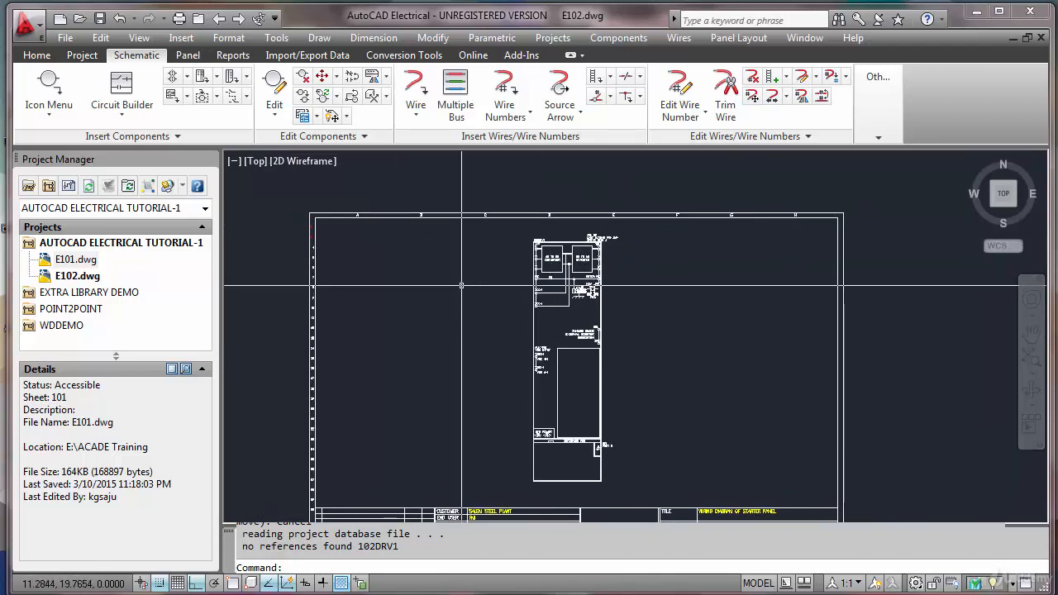
# Step: Inspect the R, S and T input terminals of drive 102DRV1 and the free area beside them for incoming wiring
pyautogui.scroll(2, 512, 271)
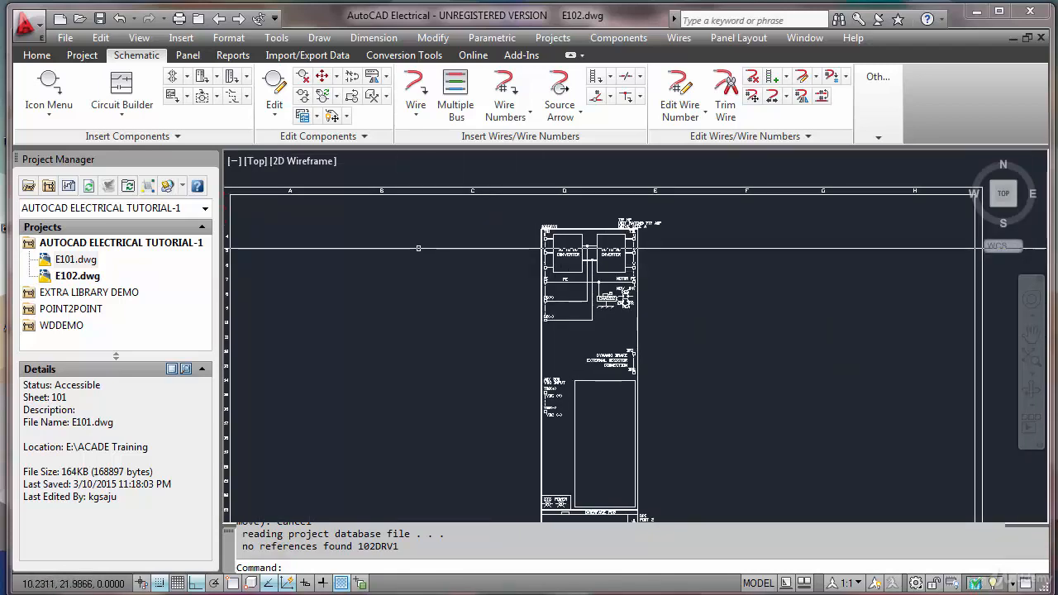
pyautogui.scroll(4, 522, 244)
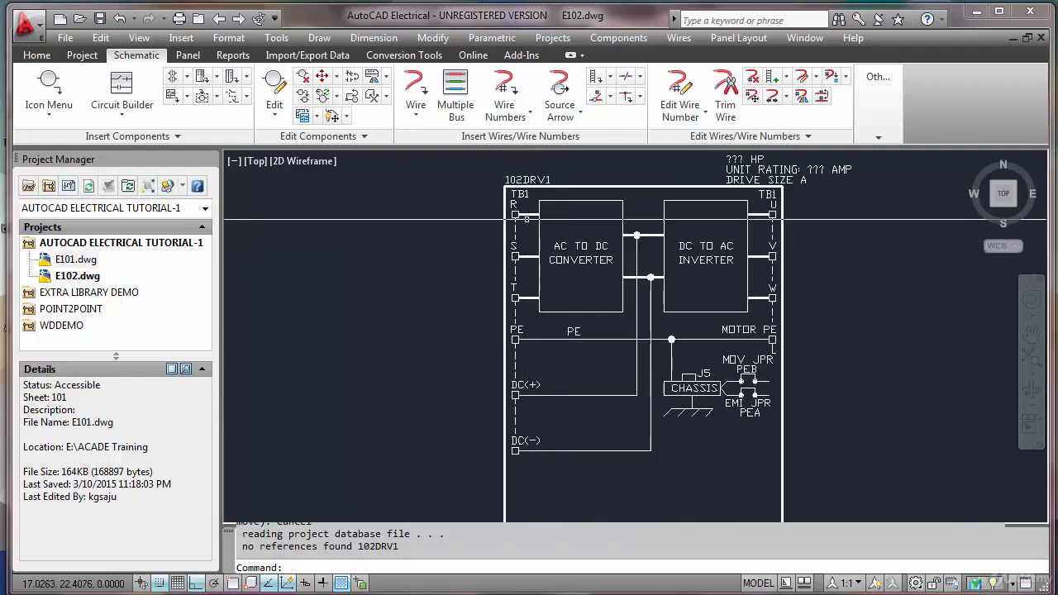
pyautogui.scroll(3, 525, 219)
pyautogui.scroll(-4, 525, 219)
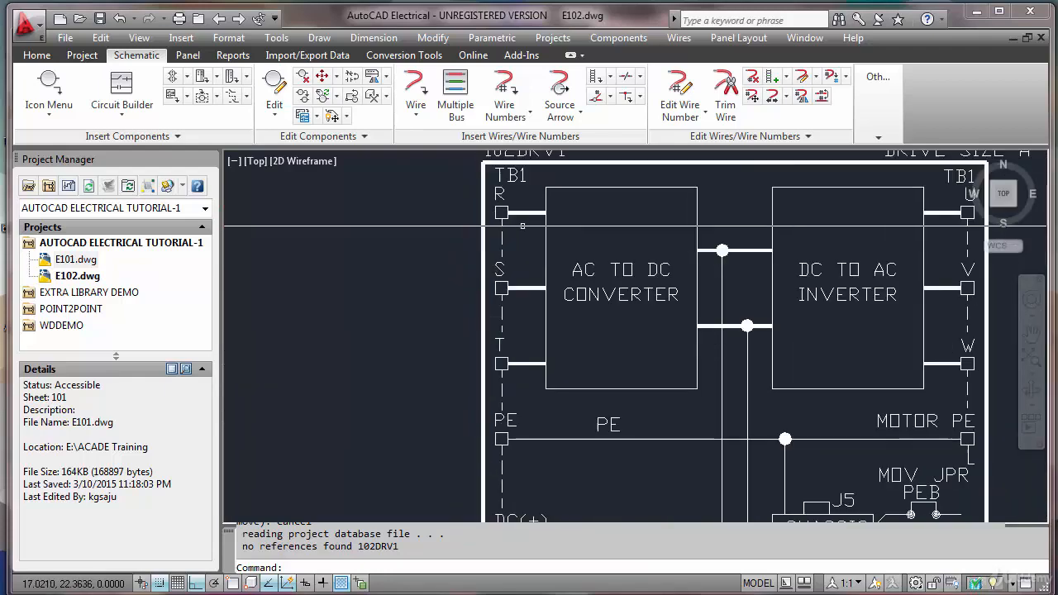
pyautogui.scroll(-4, 522, 230)
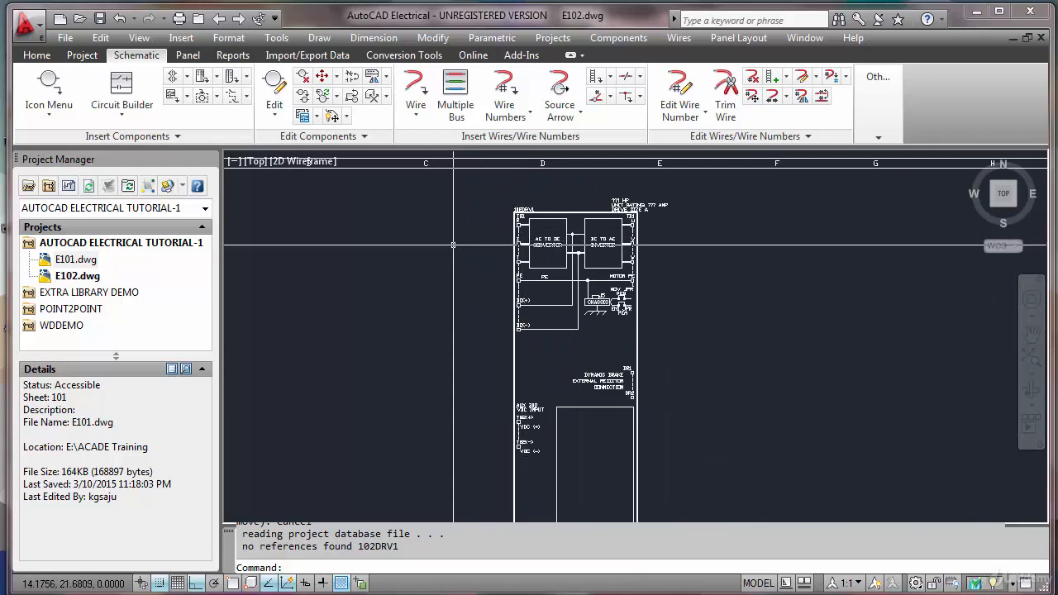
pyautogui.moveTo(542, 260); pyautogui.dragTo(611, 251, button='middle')
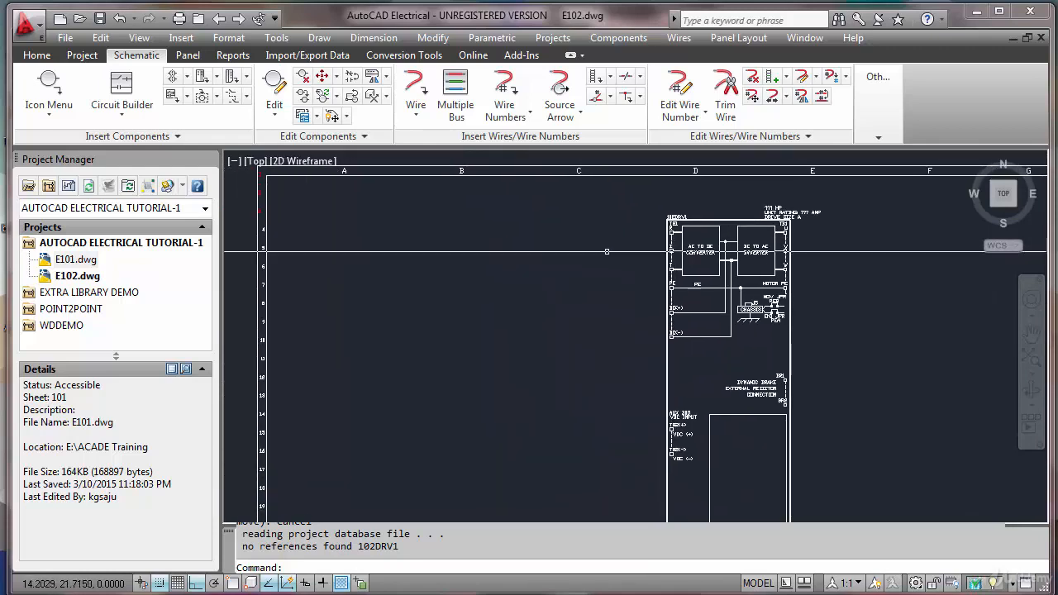
# Step: Draw a three-wire bus with 0.5000 spacing from the R, S and T terminals of drive 102DRV1 across to column A
pyautogui.click(460, 97)
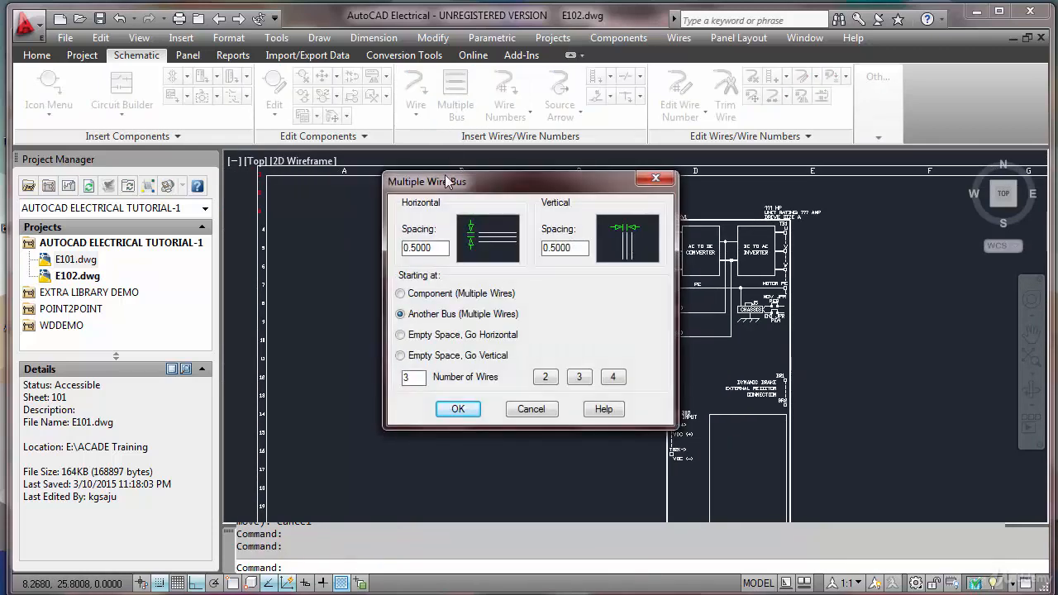
pyautogui.click(400, 294)
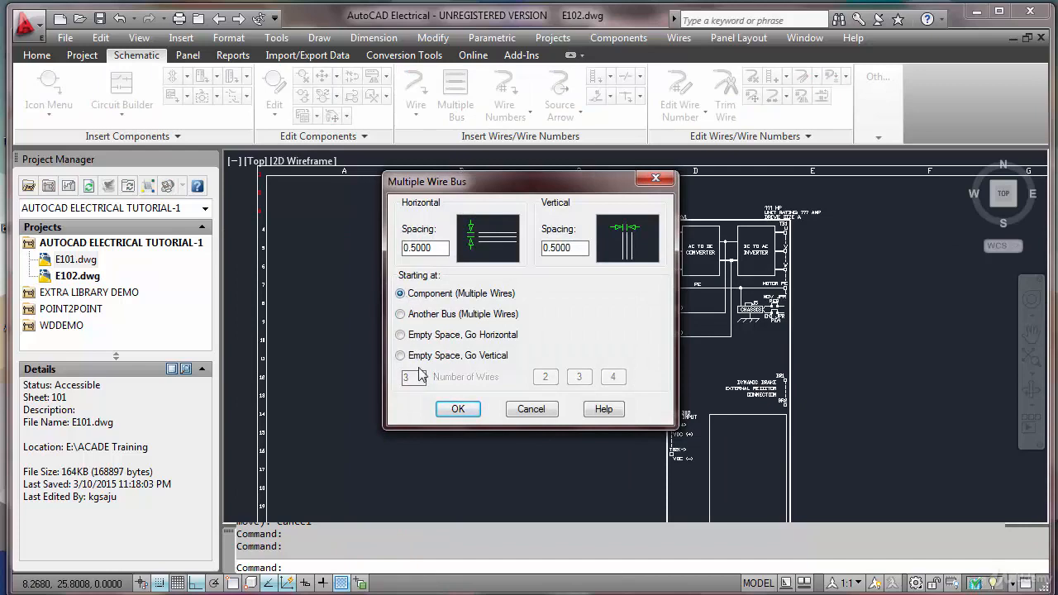
pyautogui.click(458, 409)
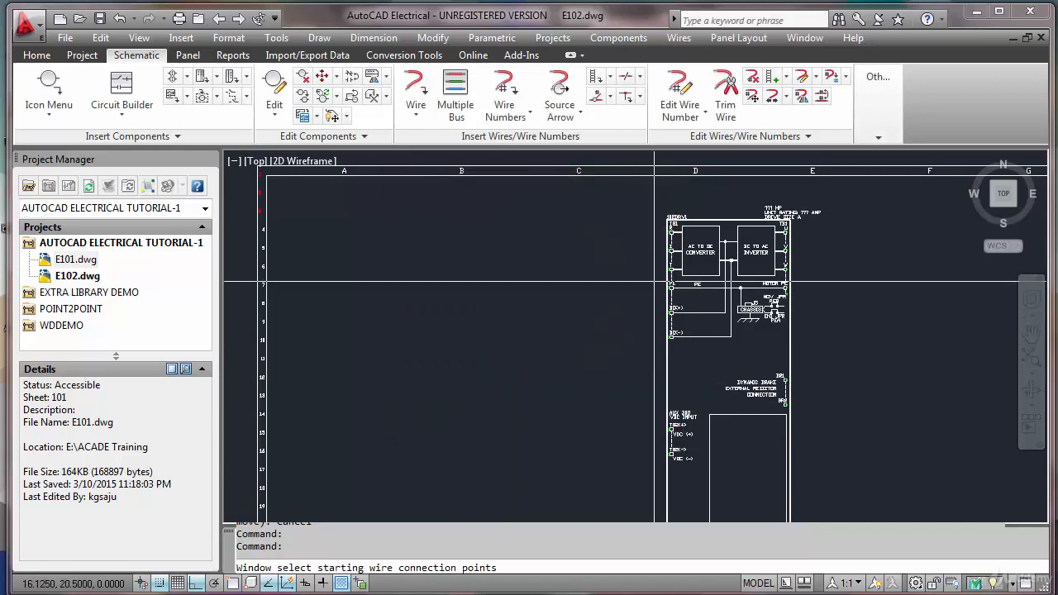
pyautogui.scroll(2, 655, 283)
pyautogui.scroll(2, 656, 283)
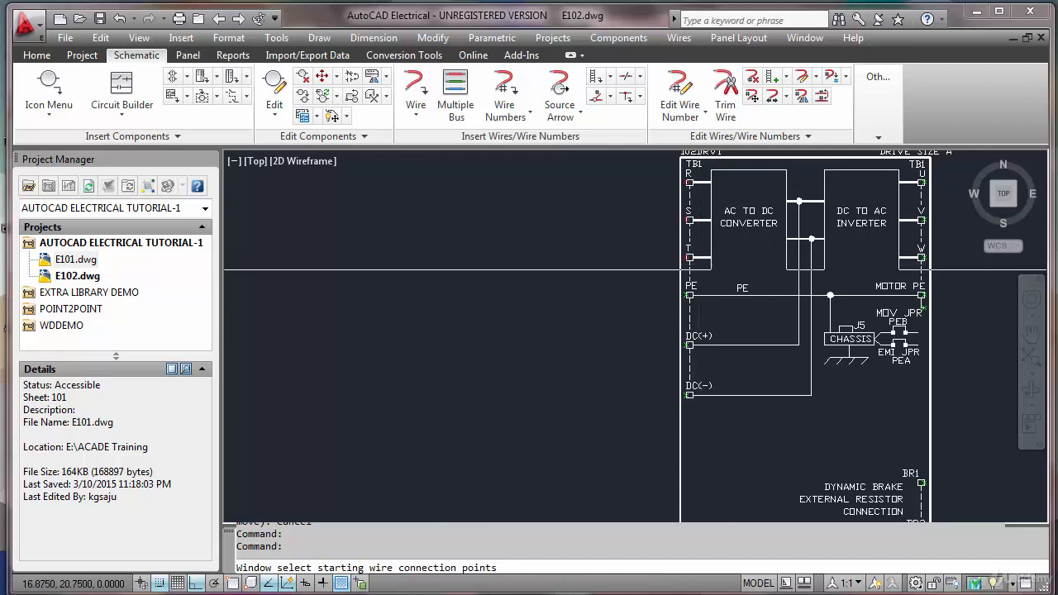
pyautogui.click(678, 258)
pyautogui.press('Return')
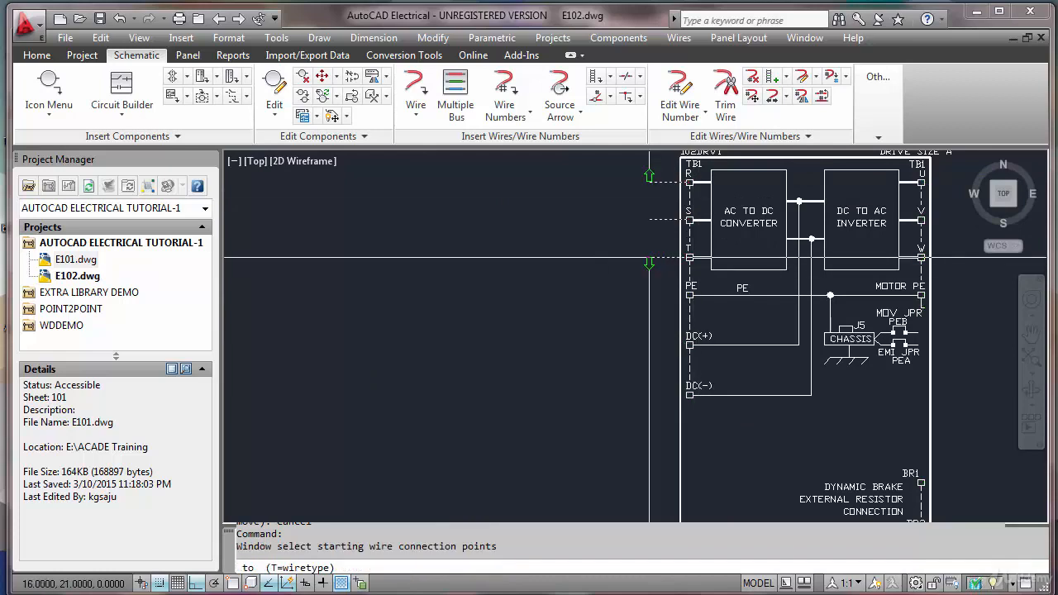
pyautogui.scroll(-4, 590, 258)
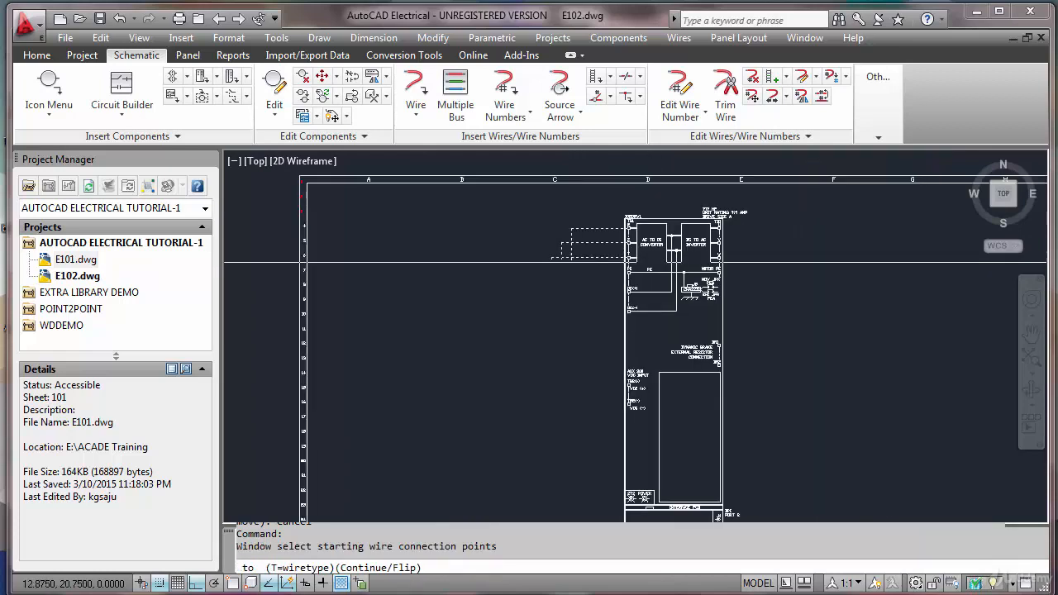
pyautogui.click(380, 240)
pyautogui.press('Escape')
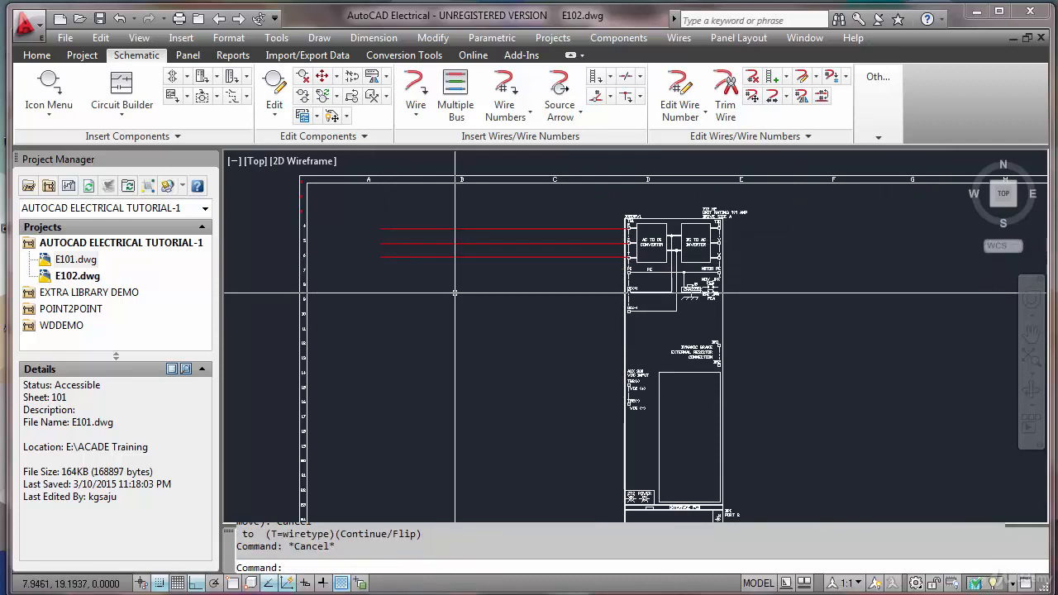
pyautogui.click(456, 92)
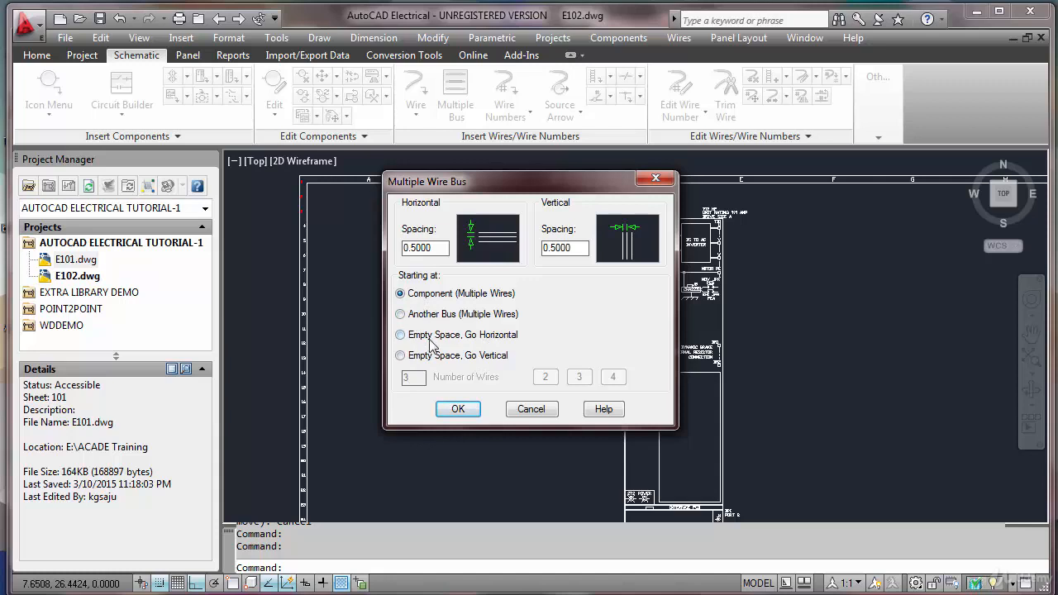
pyautogui.click(457, 409)
pyautogui.scroll(4, 370, 236)
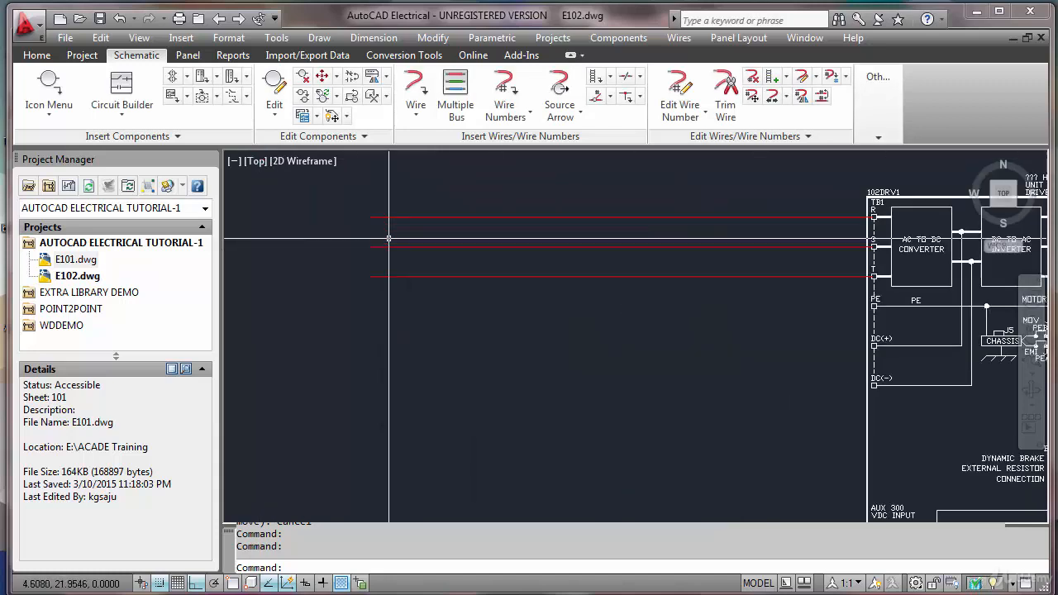
pyautogui.scroll(2, 370, 235)
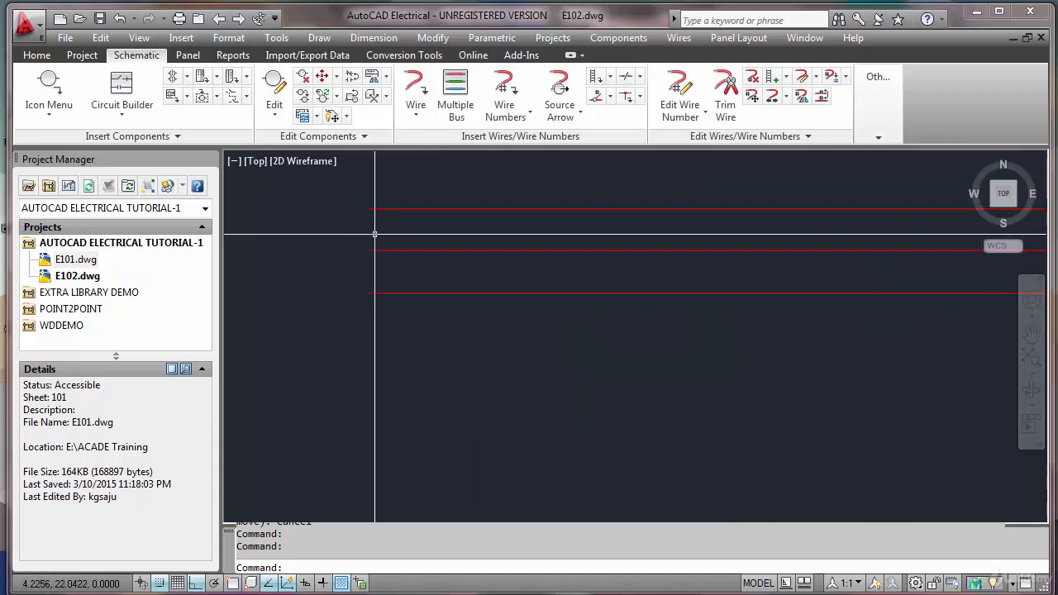
pyautogui.scroll(1, 352, 209)
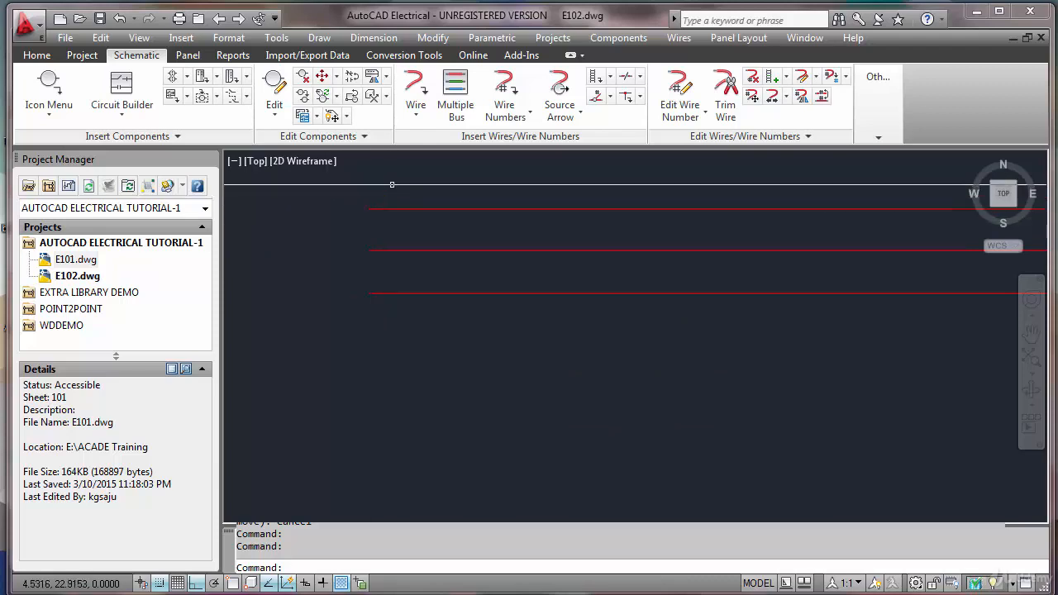
pyautogui.click(580, 116)
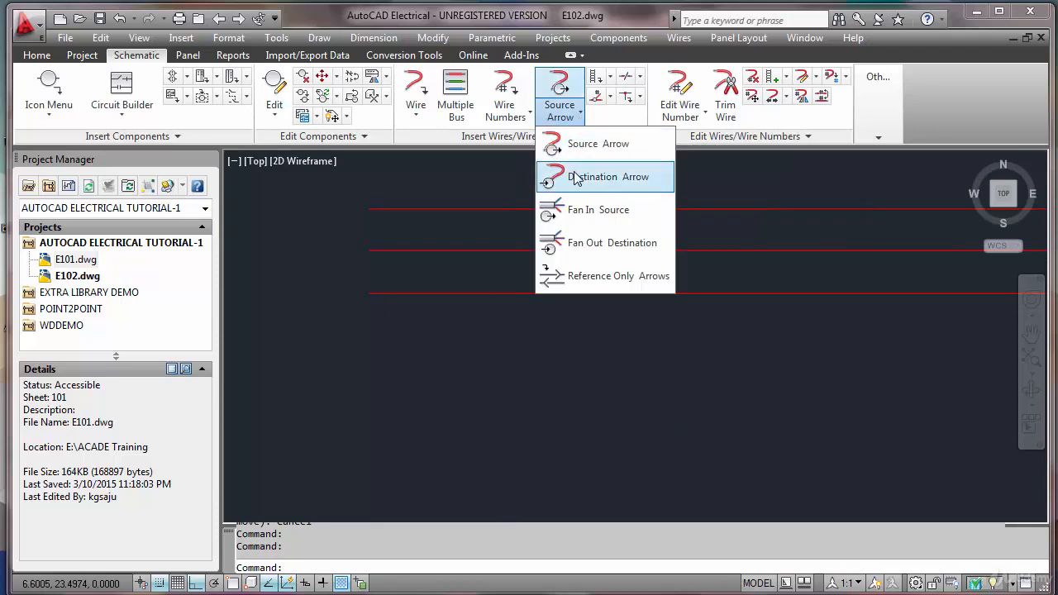
pyautogui.press('Escape')
pyautogui.press('Escape')
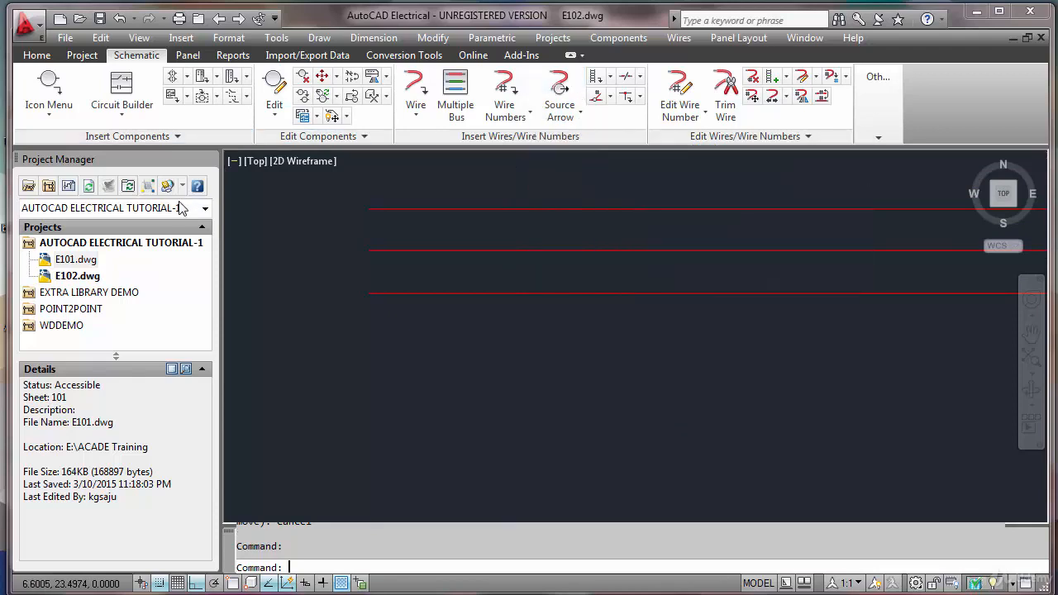
# Step: Save the changes to E102.dwg and open E101.dwg at the phase bus source arrows
pyautogui.doubleClick(76, 260)
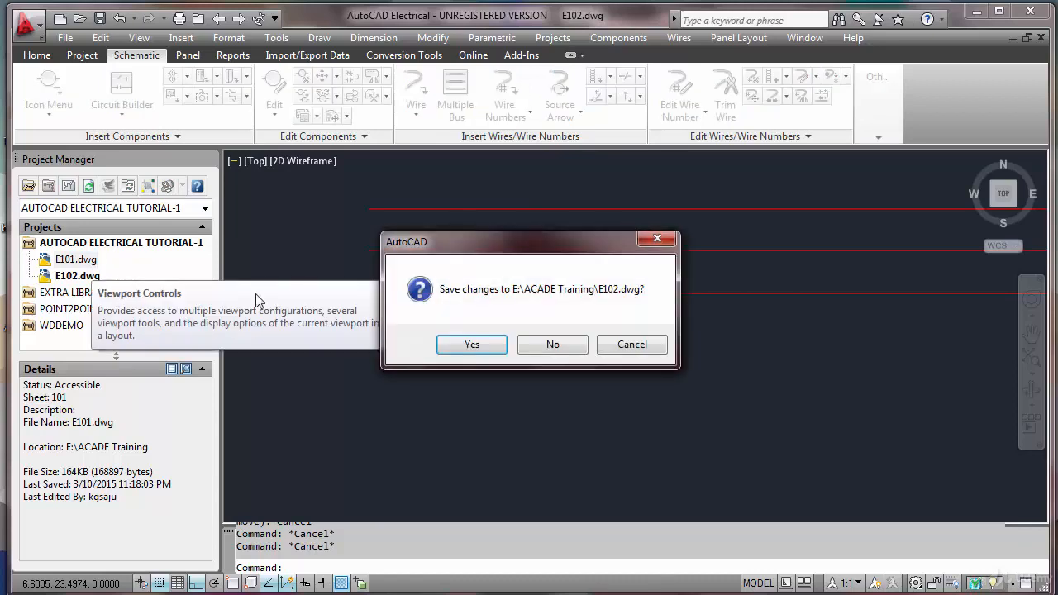
pyautogui.click(471, 342)
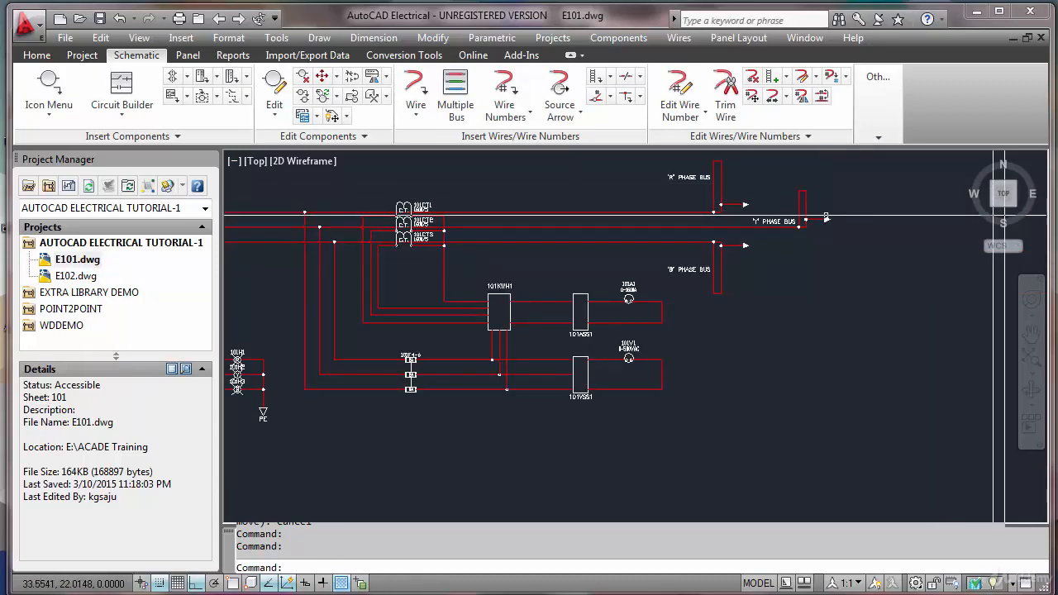
pyautogui.scroll(5, 824, 207)
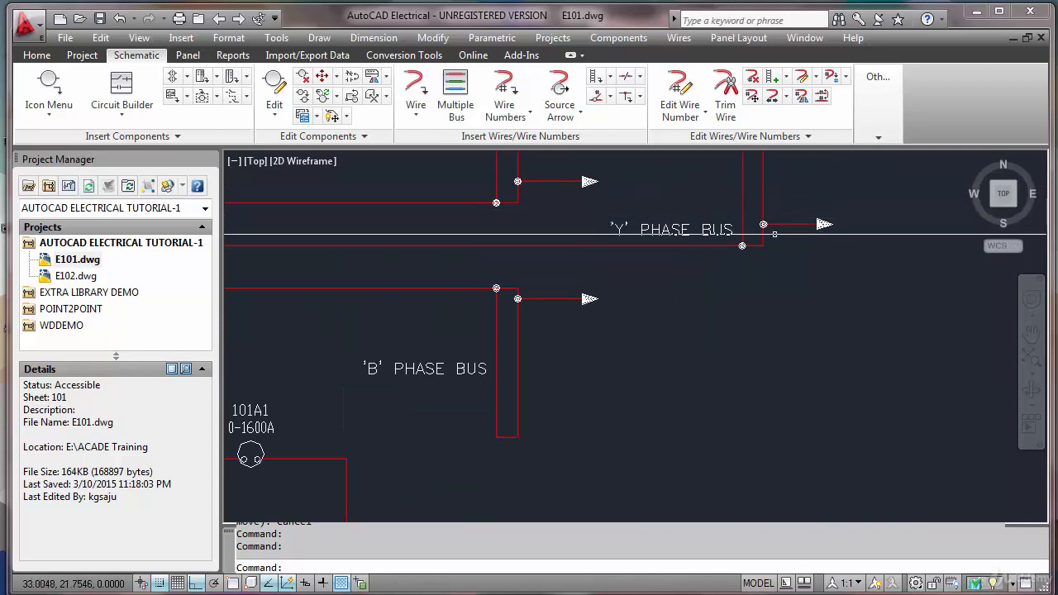
# Step: Check the component data of the source arrows on the 'R', 'Y' and 'B' phase buses, cancelling each edit
pyautogui.click(273, 86)
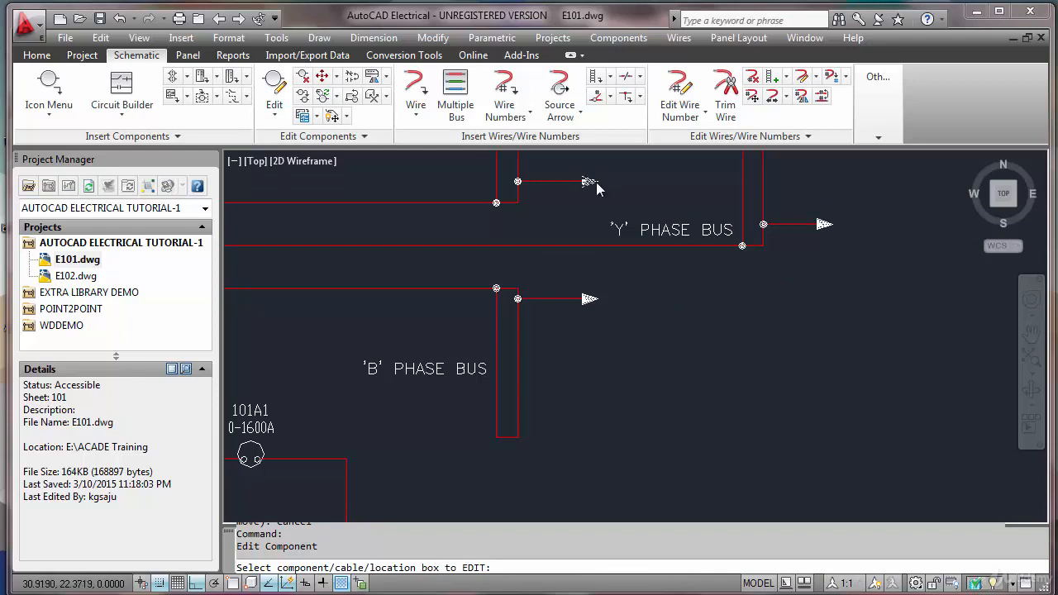
pyautogui.press('Escape')
pyautogui.press('Return')
pyautogui.click(820, 224)
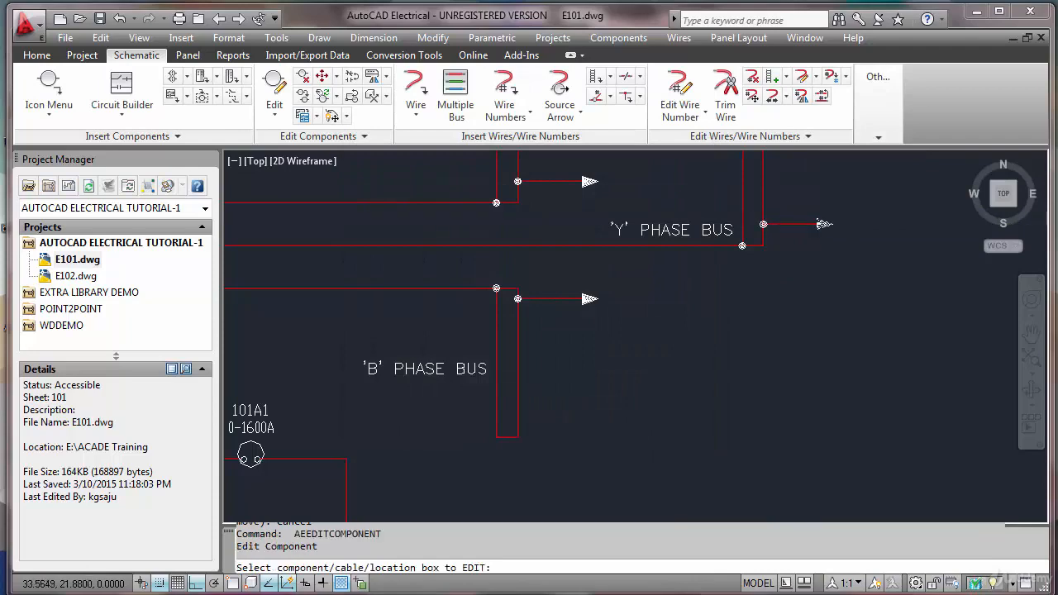
pyautogui.press('Escape')
pyautogui.press('Return')
pyautogui.click(588, 298)
pyautogui.press('Escape')
pyautogui.scroll(2, 589, 188)
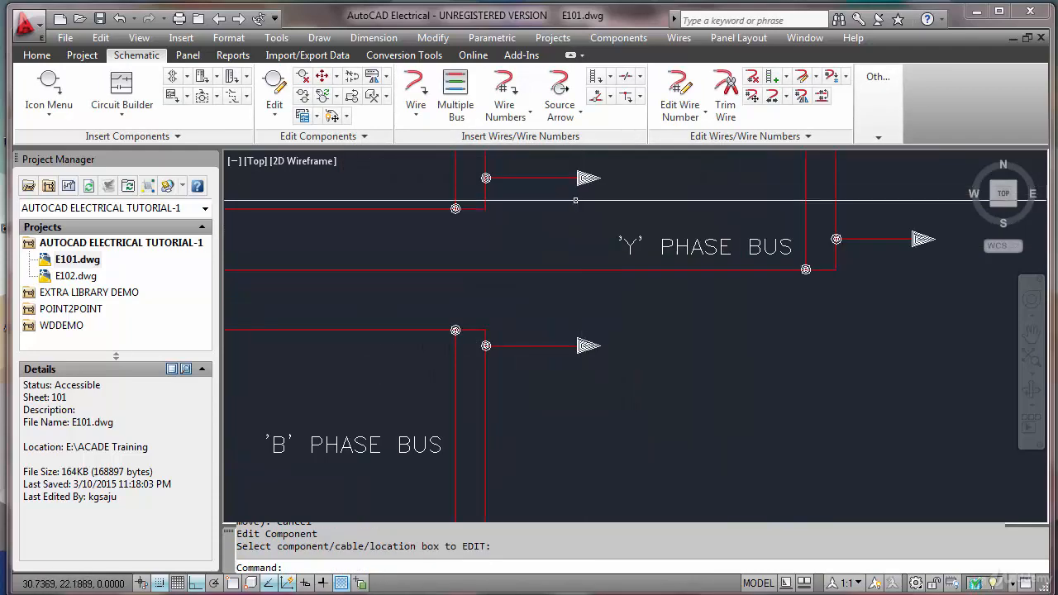
# Step: Fit the whole E101.dwg sheet in view and return to E102.dwg
pyautogui.write('z')
pyautogui.press('Return')
pyautogui.write('e')
pyautogui.press('Return')
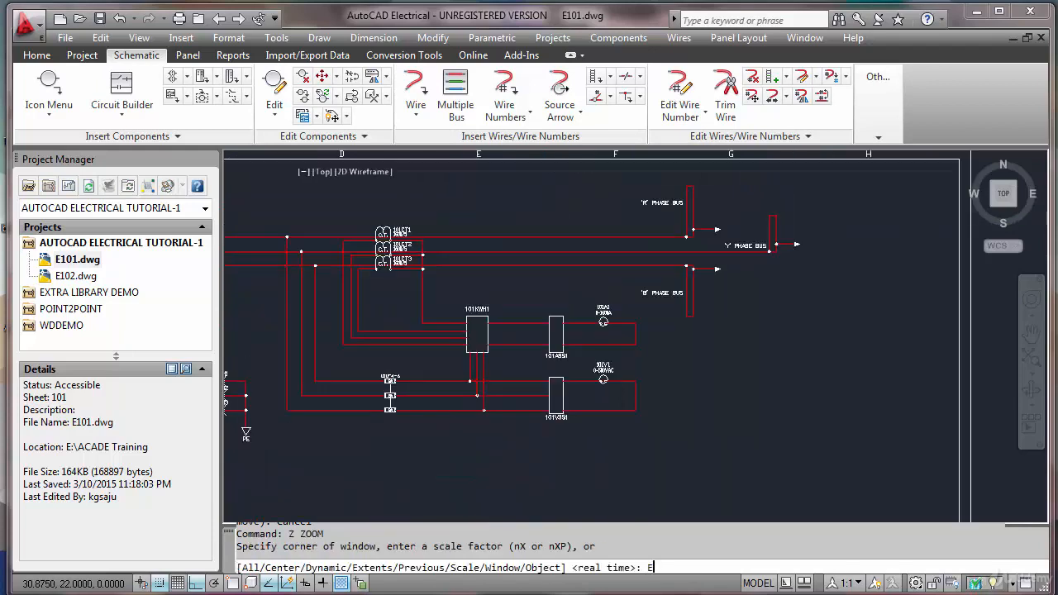
pyautogui.press('Return')
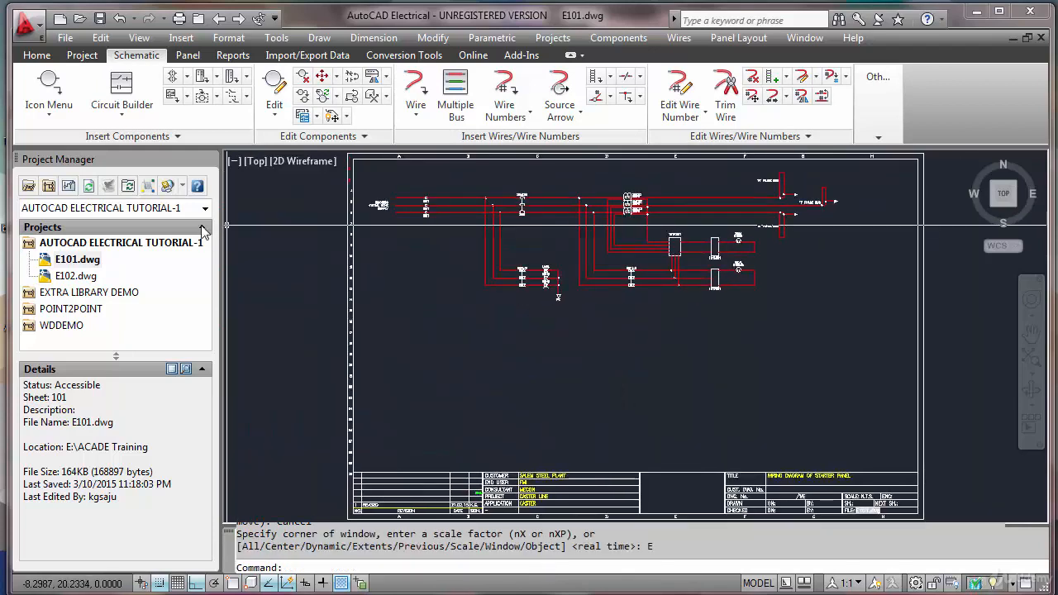
pyautogui.click(239, 19)
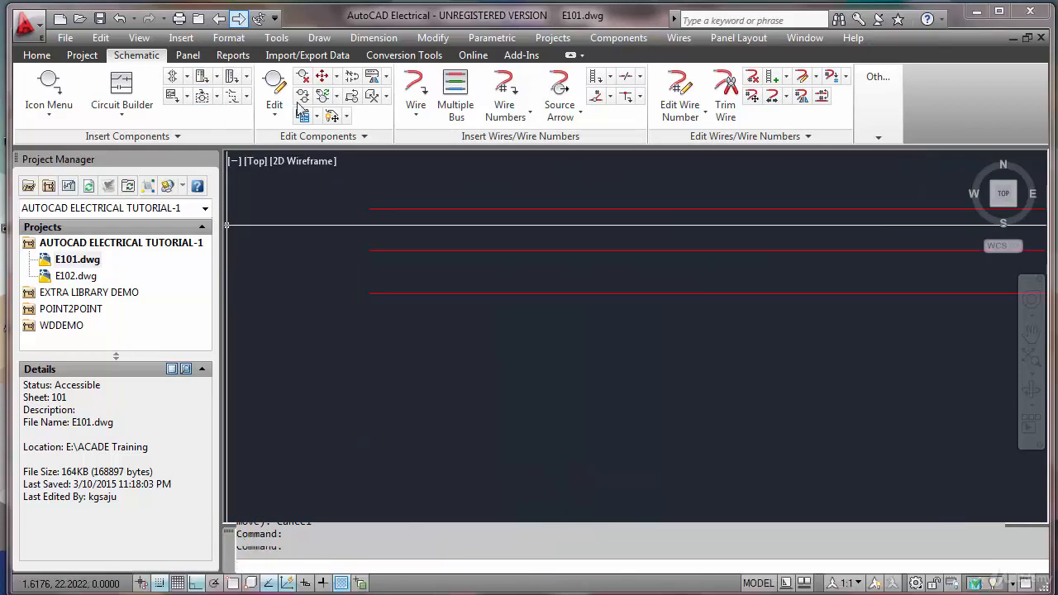
# Step: Insert a destination arrow with code 102R1 and arrow style 1 on the free end of the R terminal wire
pyautogui.click(583, 114)
pyautogui.click(571, 175)
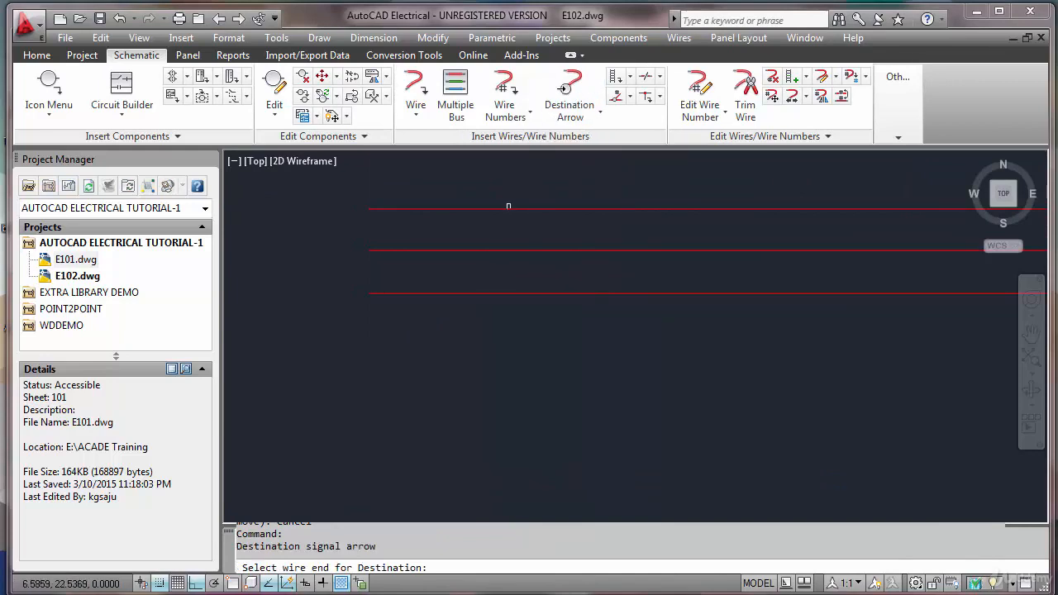
pyautogui.click(371, 207)
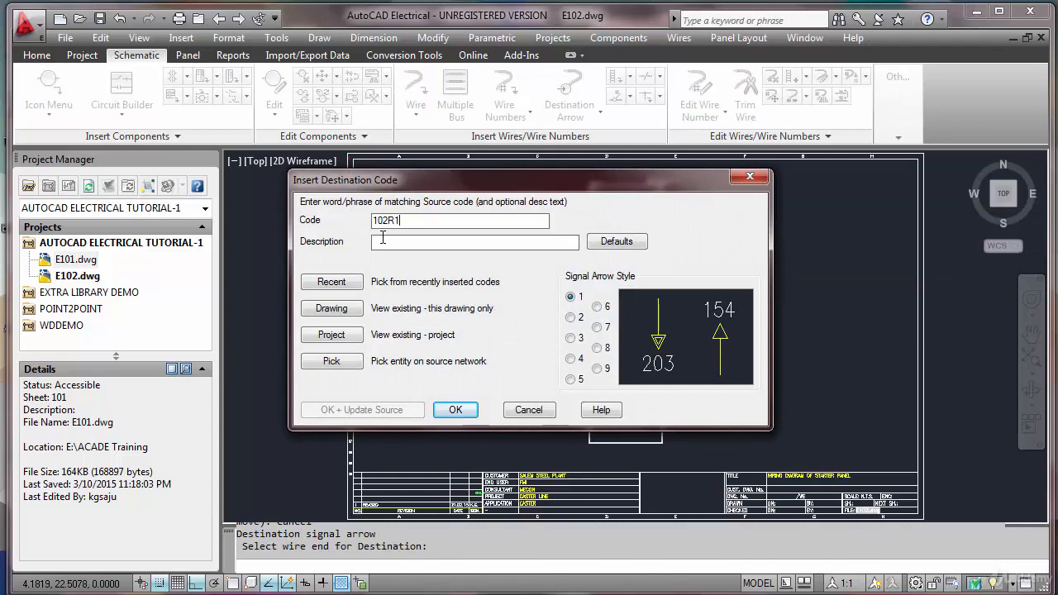
pyautogui.click(455, 409)
# Step: Insert a destination arrow with code 102Y1 and arrow style 1 on the free end of the S terminal wire
pyautogui.press('Return')
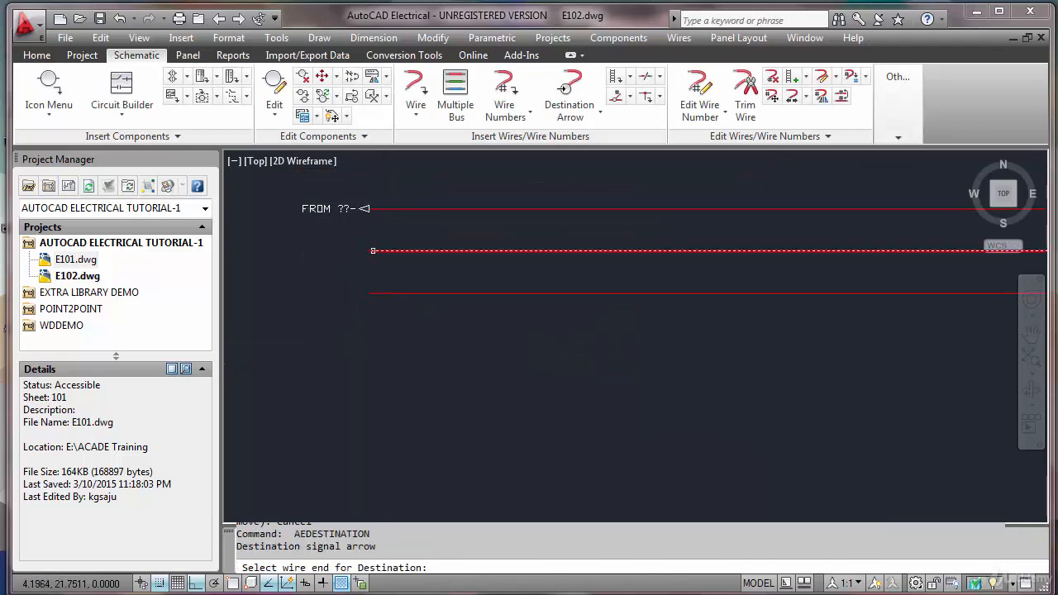
pyautogui.click(371, 268)
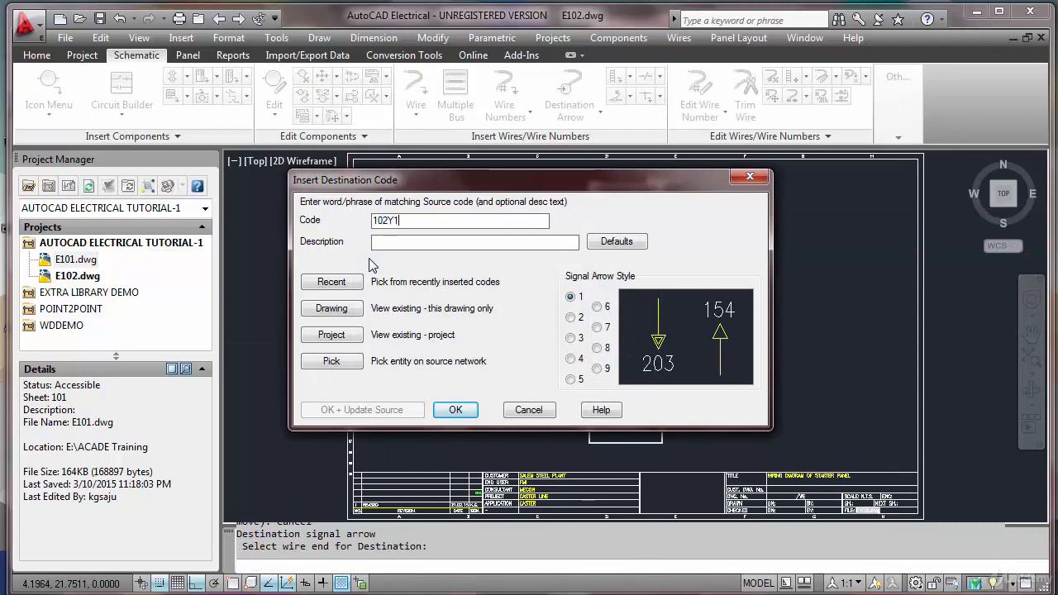
pyautogui.click(455, 409)
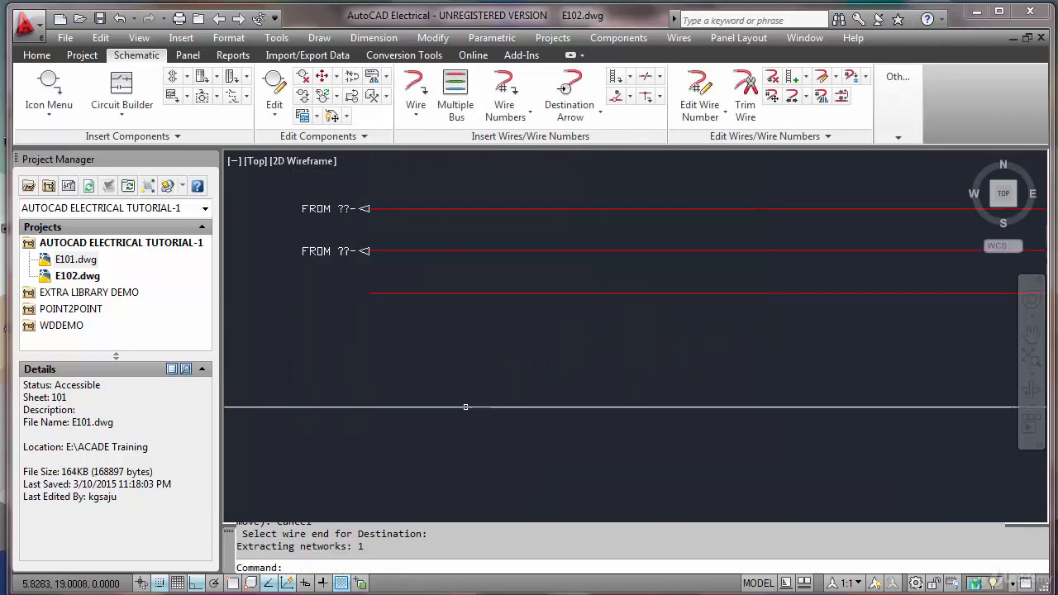
# Step: Insert a destination arrow with the B phase source code and arrow style 1 on the free end of the T terminal wire
pyautogui.press('Return')
pyautogui.click(386, 296)
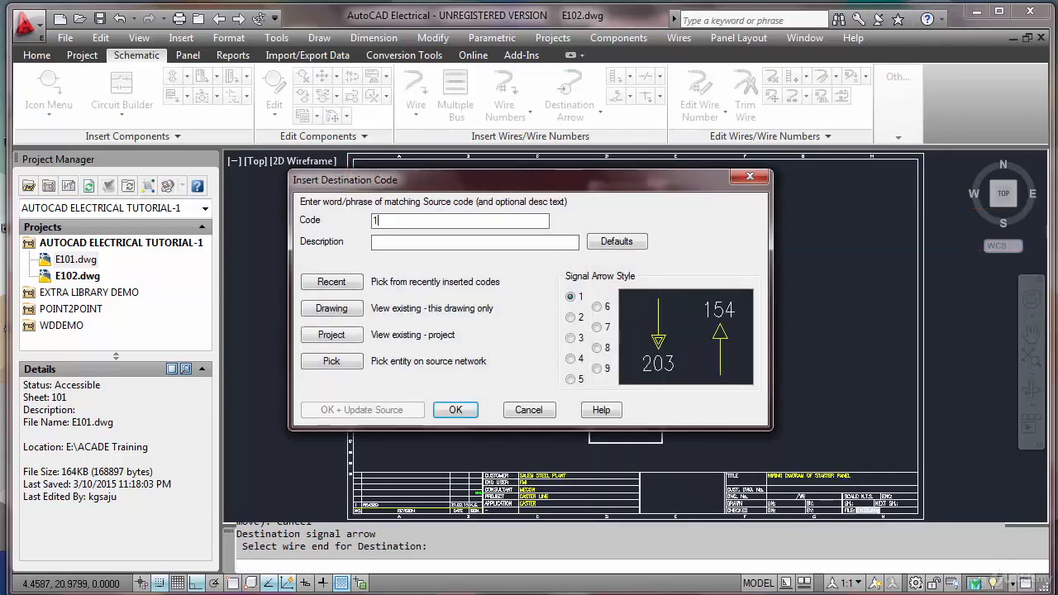
pyautogui.click(455, 409)
pyautogui.scroll(4, 351, 249)
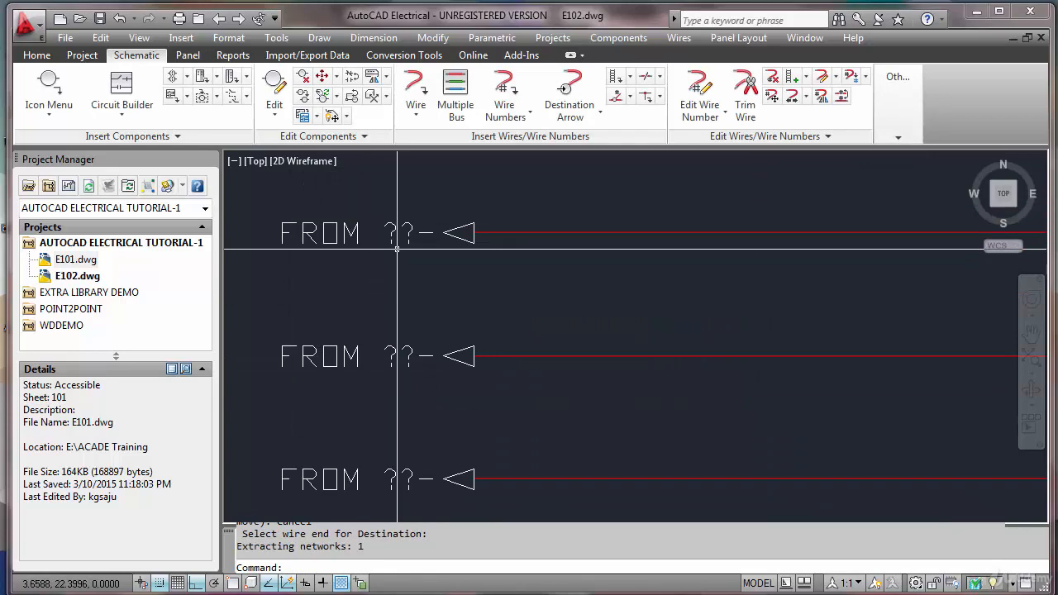
pyautogui.scroll(-2, 398, 248)
pyautogui.scroll(-3, 397, 248)
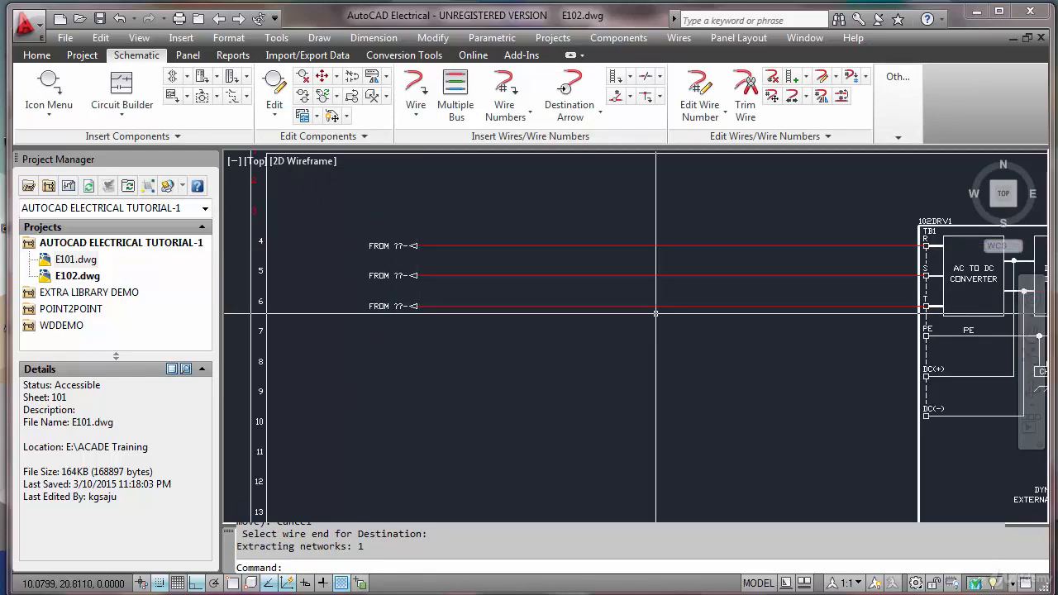
# Step: Insert the REACTOR_002 symbol from the Sym folder on the three incoming wires between the source arrows and drive 102DRV1
pyautogui.press('Escape')
pyautogui.press('Escape')
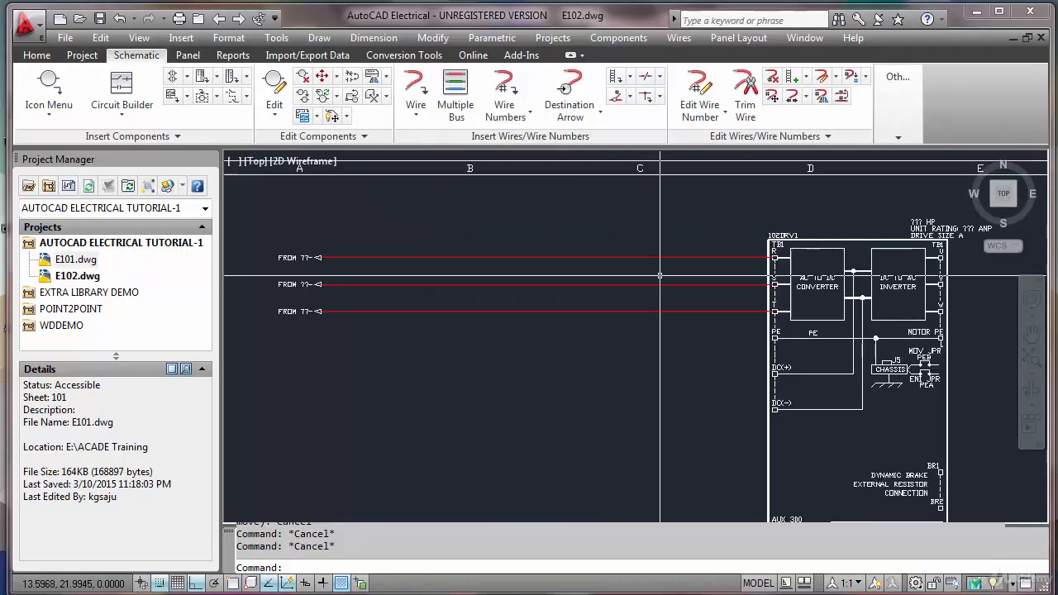
pyautogui.scroll(3, 660, 275)
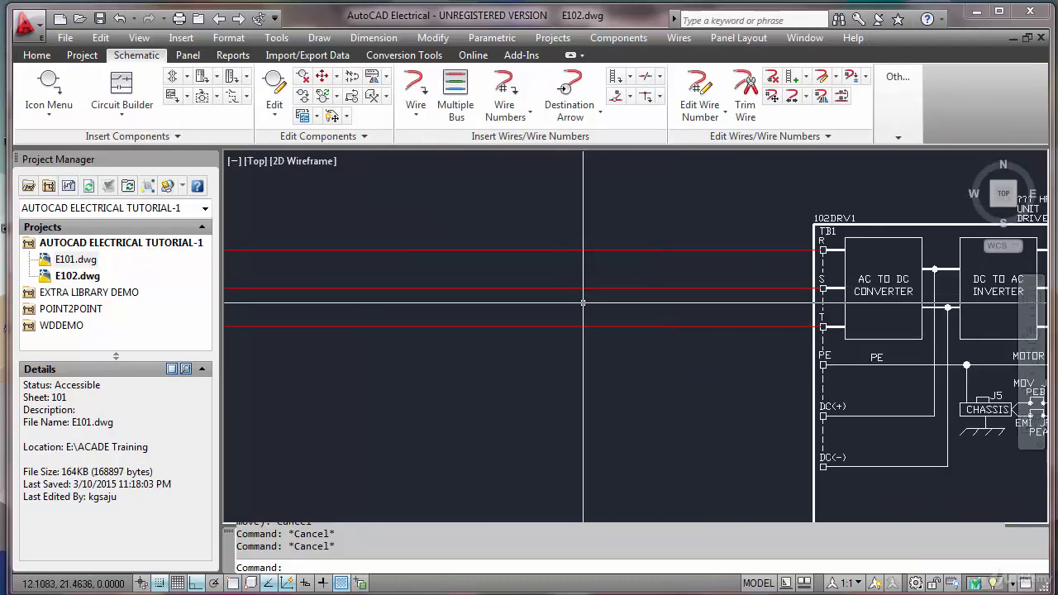
pyautogui.scroll(-4, 311, 198)
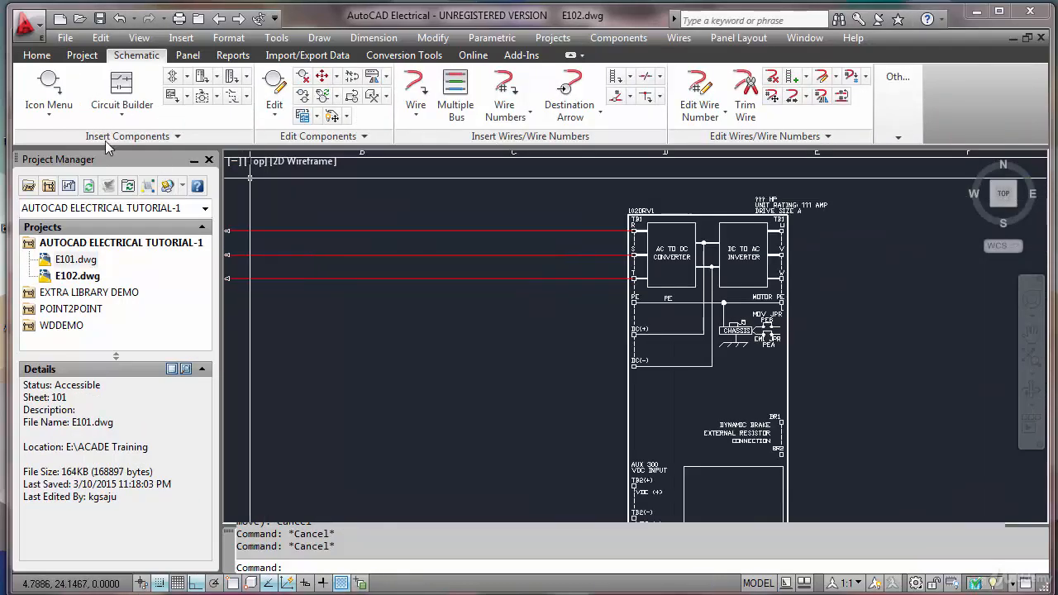
pyautogui.click(58, 100)
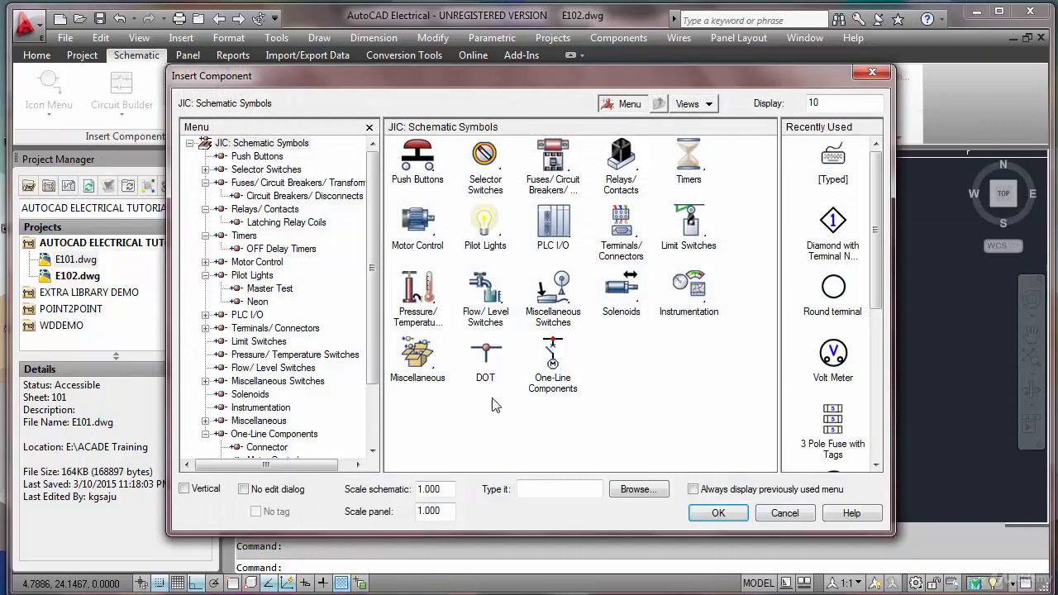
pyautogui.click(638, 489)
pyautogui.click(413, 290)
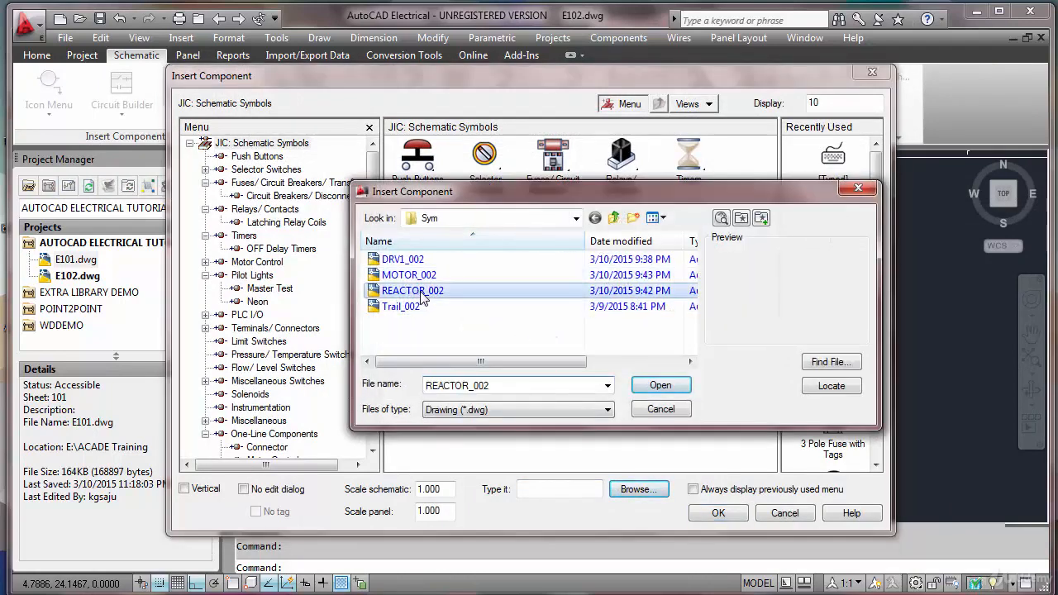
pyautogui.click(653, 385)
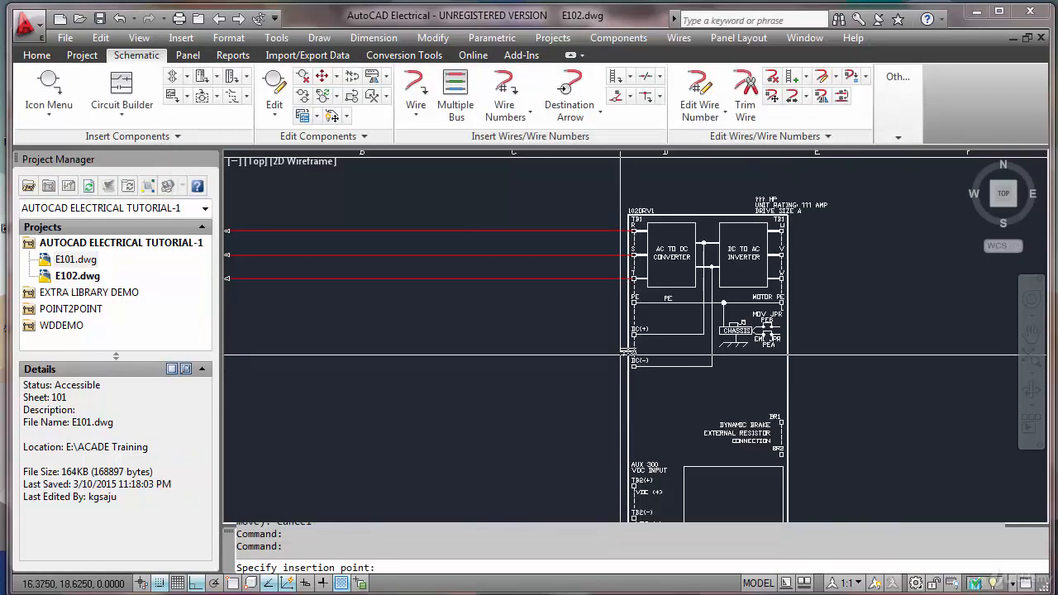
pyautogui.scroll(3, 404, 215)
pyautogui.click(430, 245)
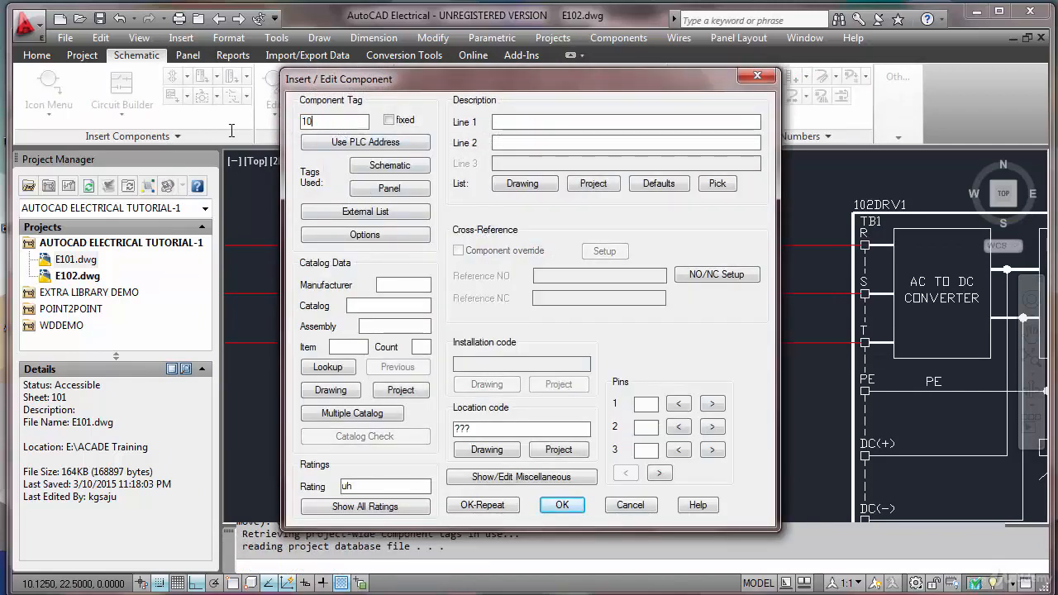
# Step: Tag the reactor 102LCH1, clear its location code and both rating values, and accept the component data
pyautogui.write('102LCH1')
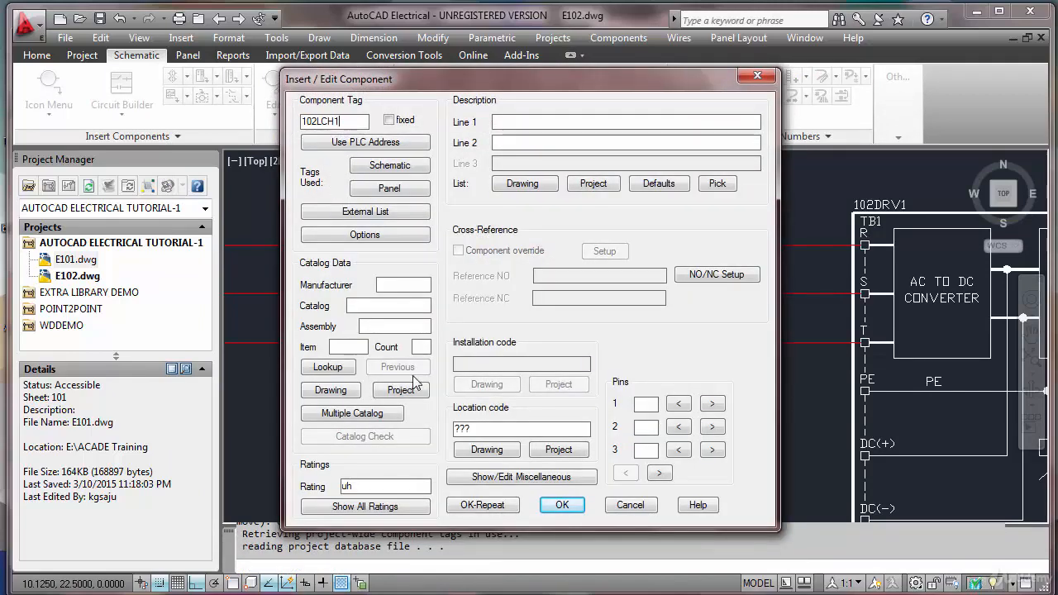
pyautogui.press('BackSpace')
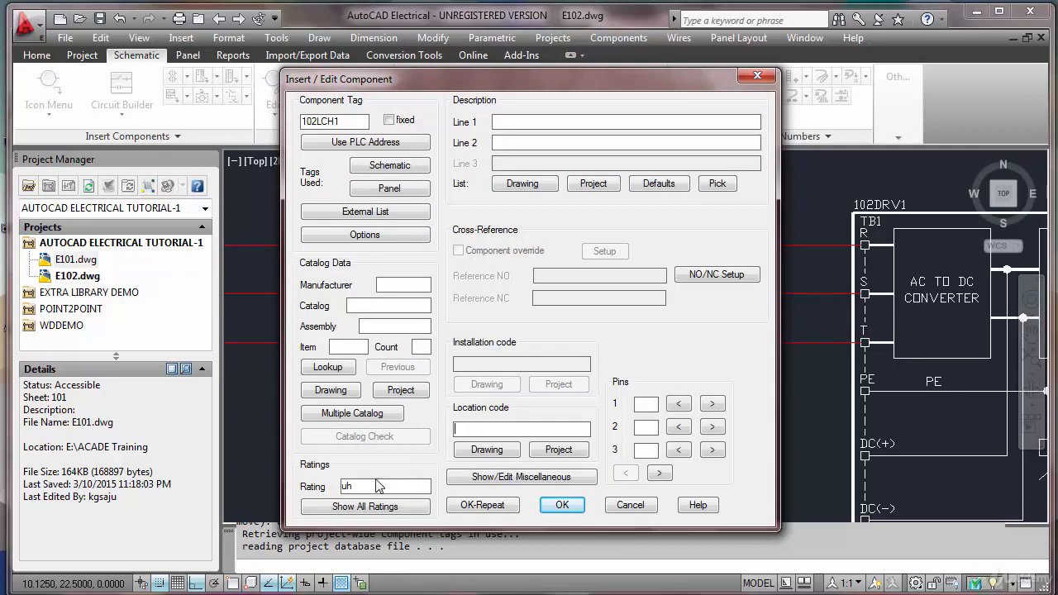
pyautogui.click(561, 505)
pyautogui.click(395, 505)
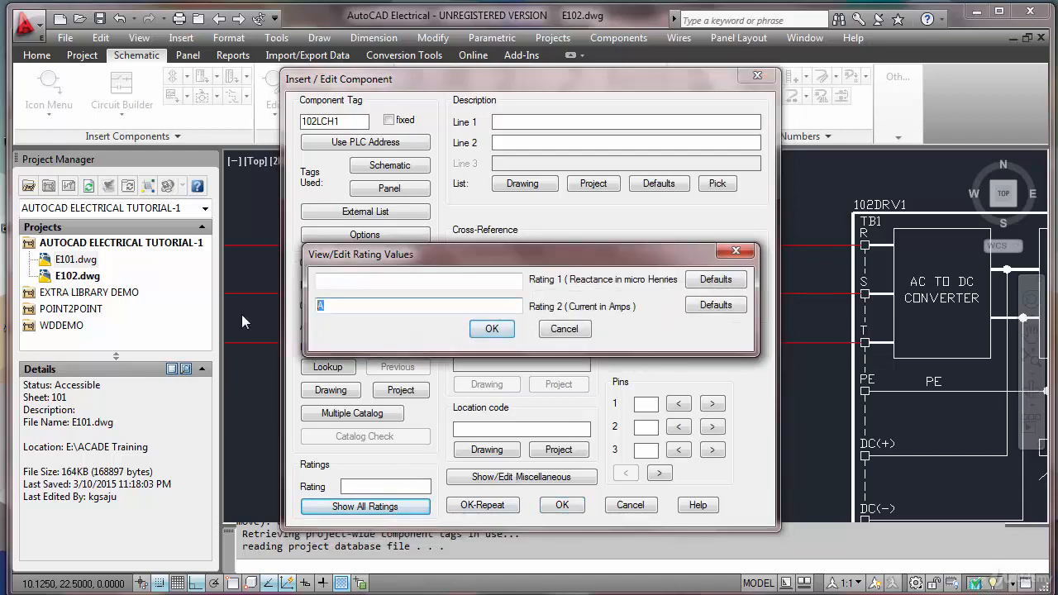
pyautogui.click(490, 329)
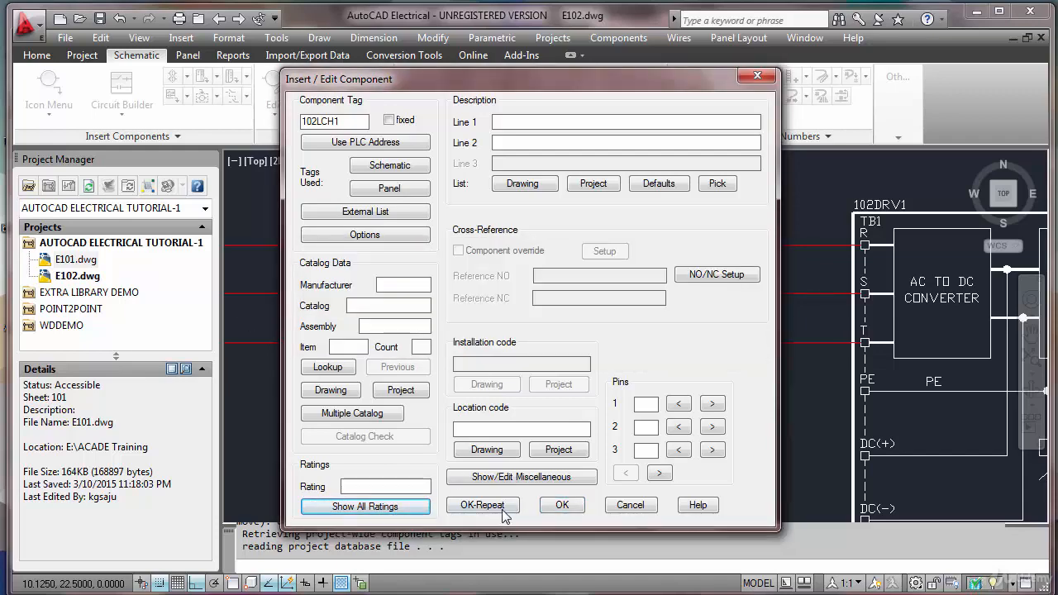
pyautogui.click(562, 505)
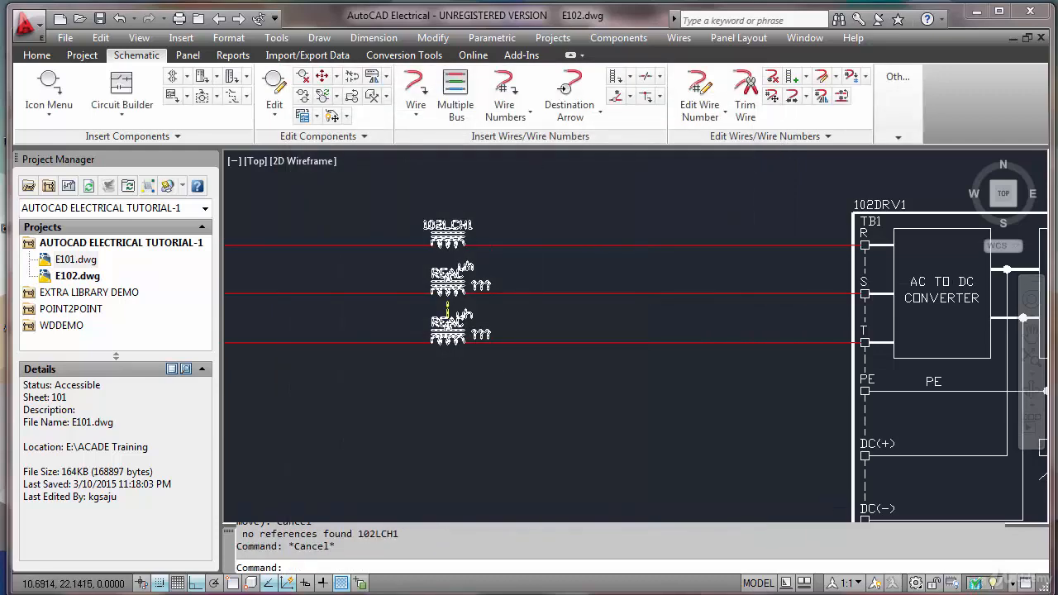
pyautogui.press('Escape')
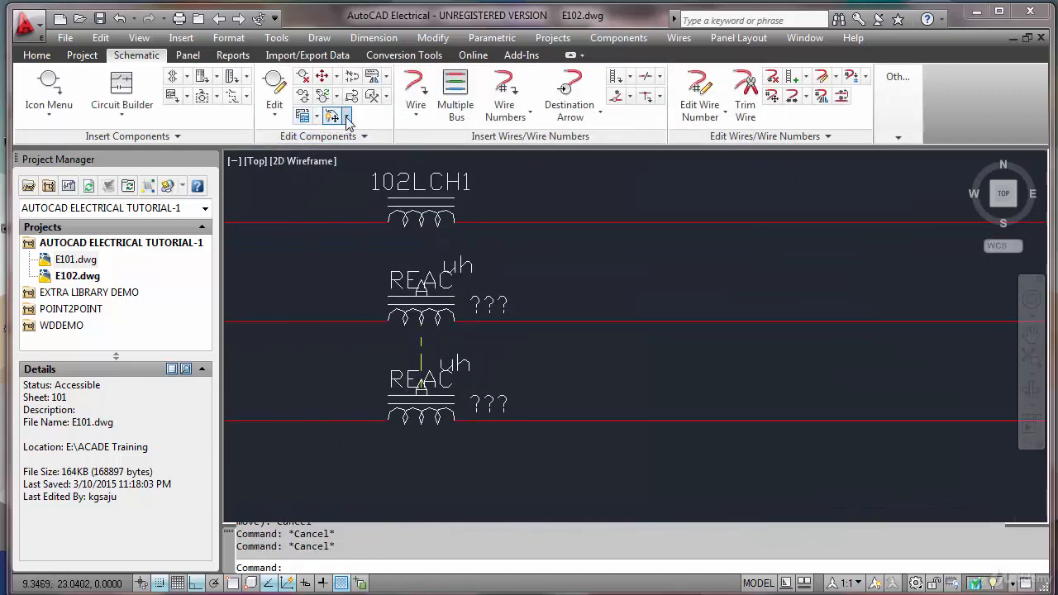
# Step: Hide the REAC, uh and ??? attribute texts on the reactor's middle and lower coils
pyautogui.click(346, 117)
pyautogui.click(400, 208)
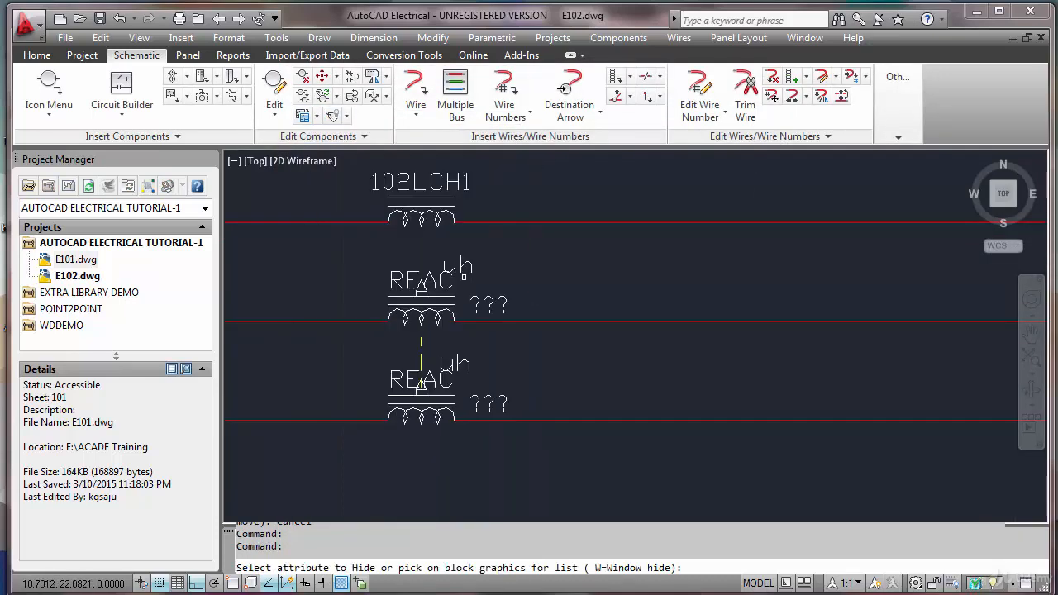
pyautogui.click(468, 267)
pyautogui.press('Return')
pyautogui.click(459, 268)
pyautogui.scroll(3, 429, 284)
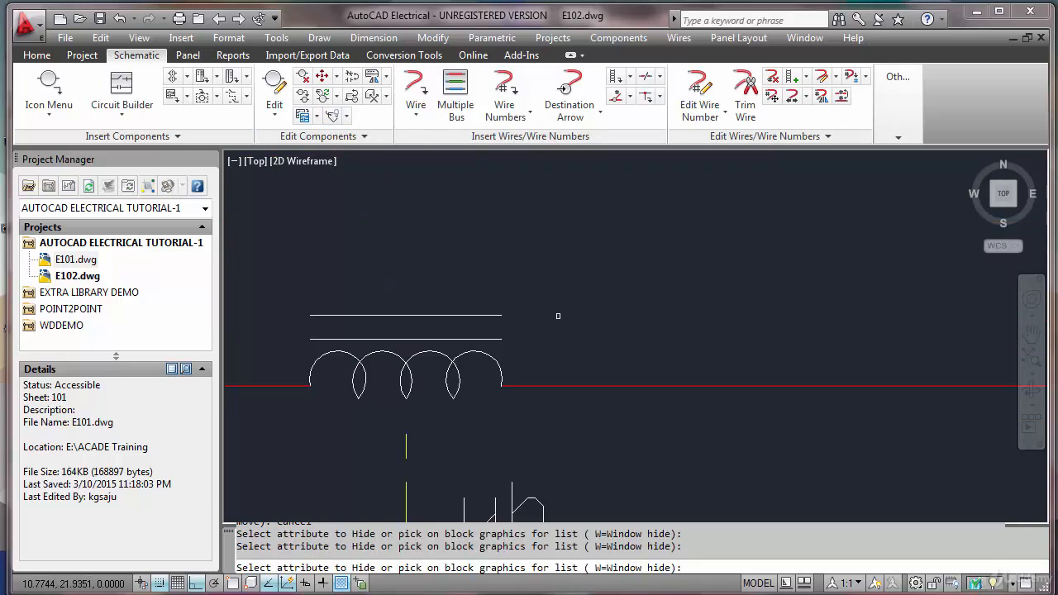
pyautogui.scroll(-3, 549, 319)
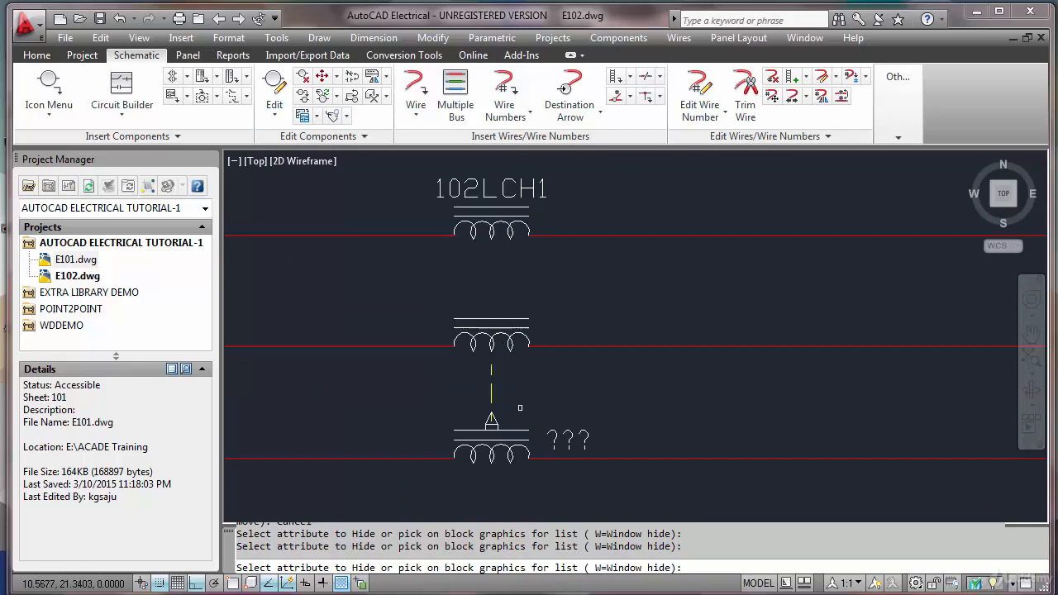
pyautogui.click(491, 413)
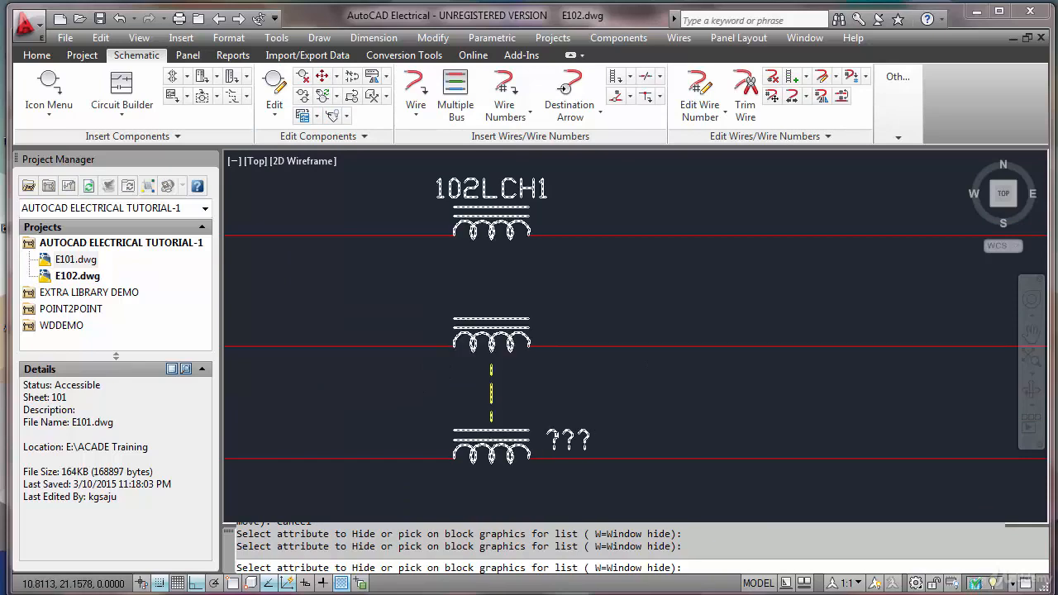
pyautogui.click(556, 435)
pyautogui.press('Escape')
pyautogui.press('Escape')
pyautogui.press('Escape')
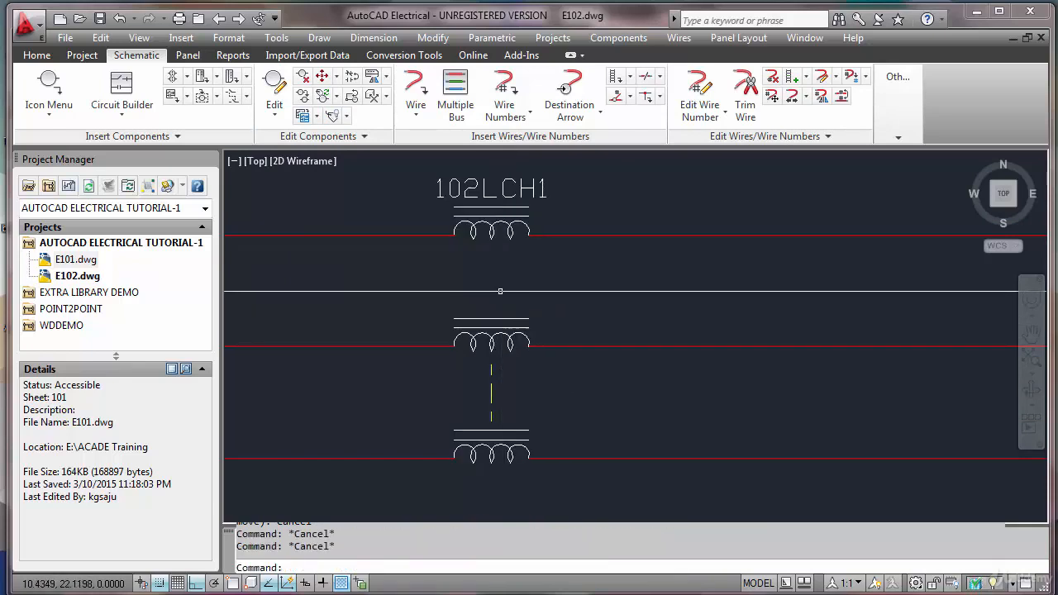
# Step: Try to link the reactor's upper coil to the coils below with a dashed line
pyautogui.click(236, 96)
pyautogui.click(478, 234)
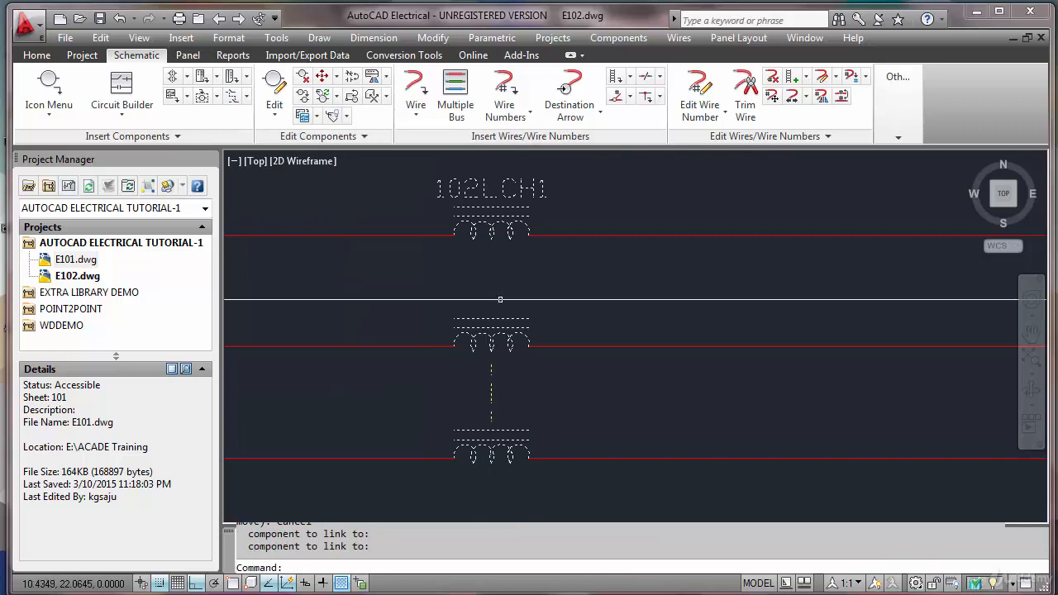
pyautogui.press('Escape')
pyautogui.press('Escape')
pyautogui.scroll(-4, 507, 289)
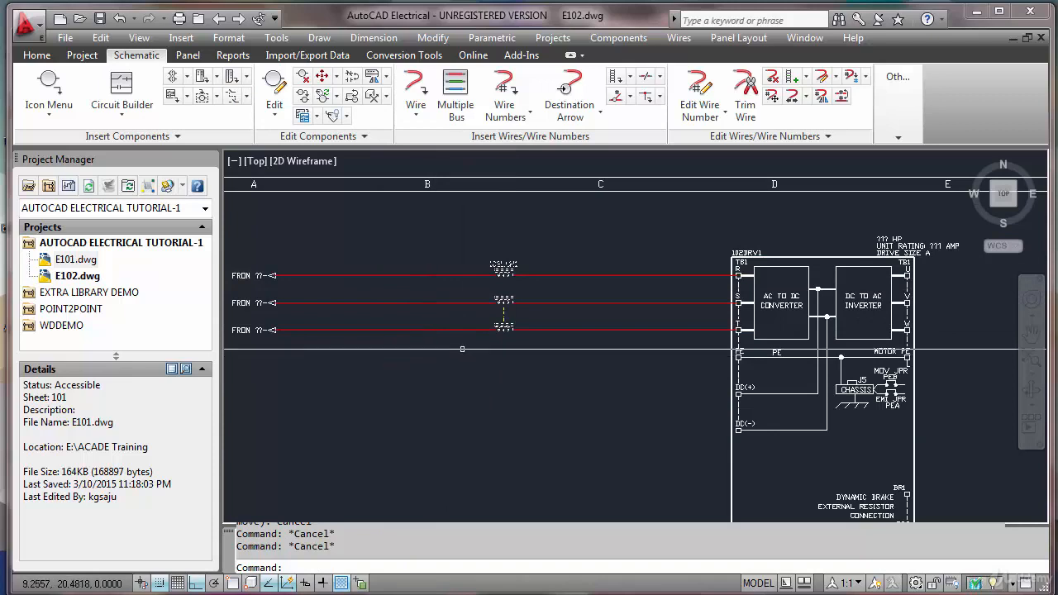
pyautogui.scroll(2, 510, 329)
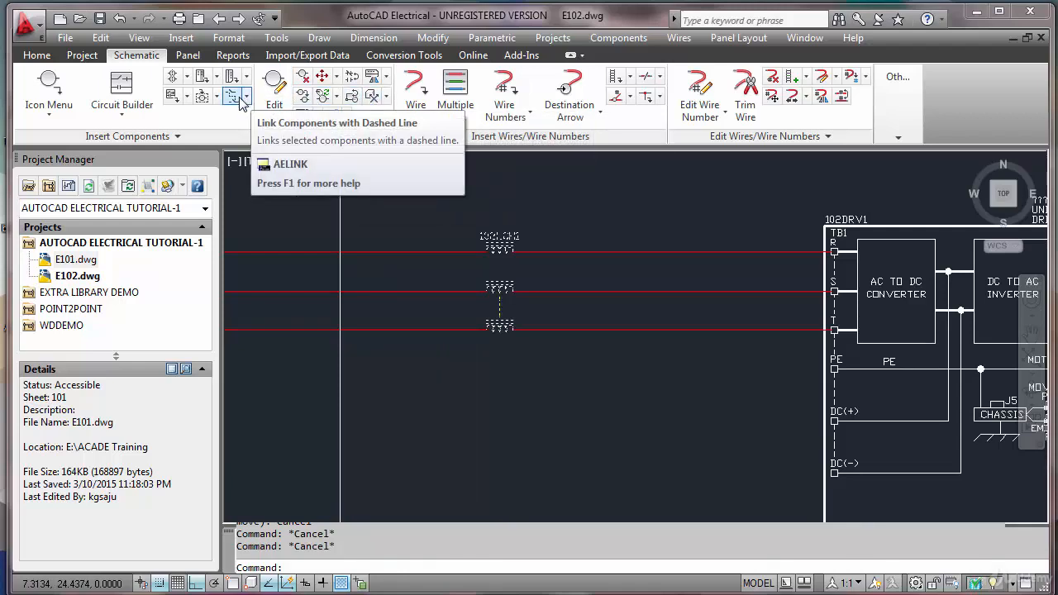
# Step: Switch to SL1.dwg to examine the motor connected to drive 102DRV1 in the single-line diagram, and return to E102.dwg
pyautogui.scroll(-4, 333, 248)
pyautogui.moveTo(602, 305); pyautogui.dragTo(447, 305, button='middle')
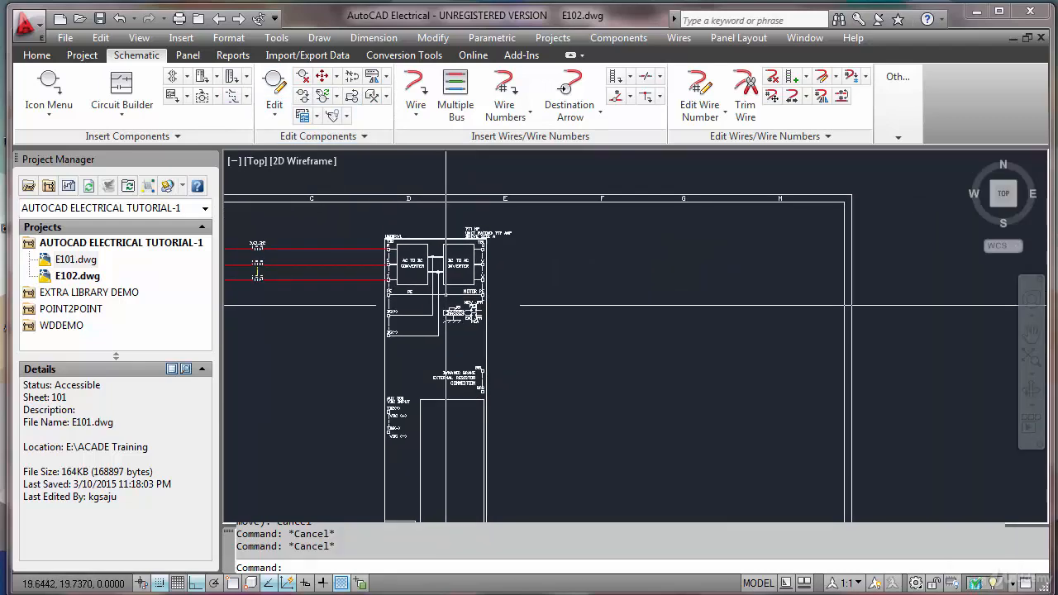
pyautogui.hotkey('alt', 'Tab')
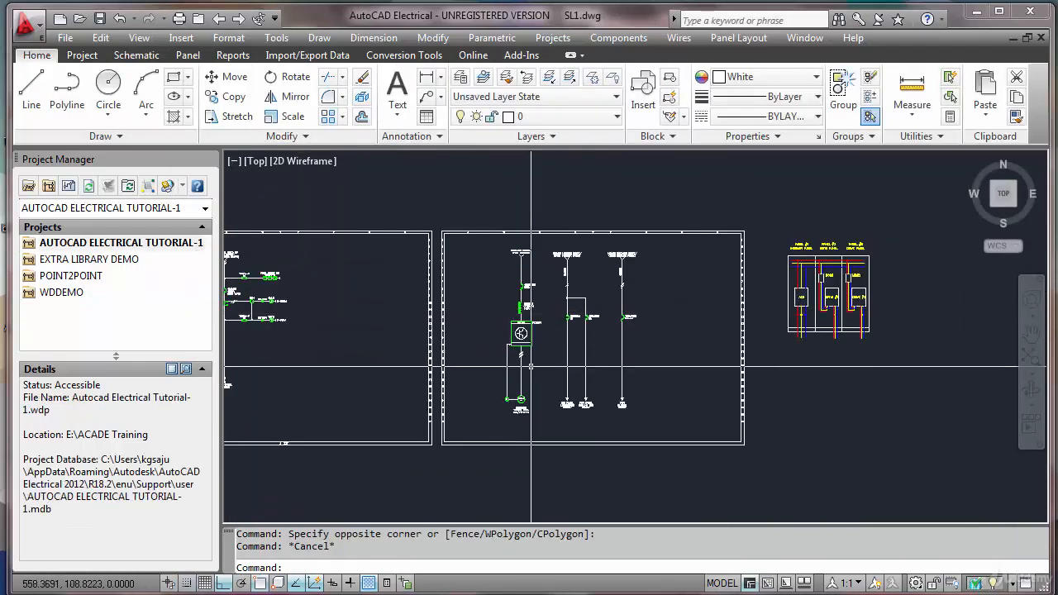
pyautogui.scroll(4, 533, 382)
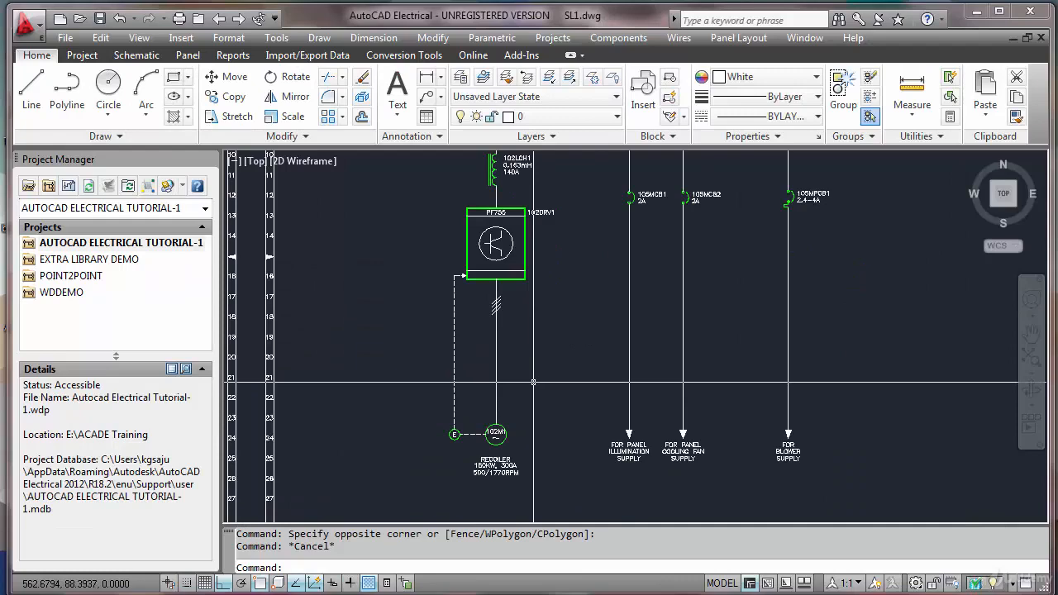
pyautogui.hotkey('alt', 'Tab')
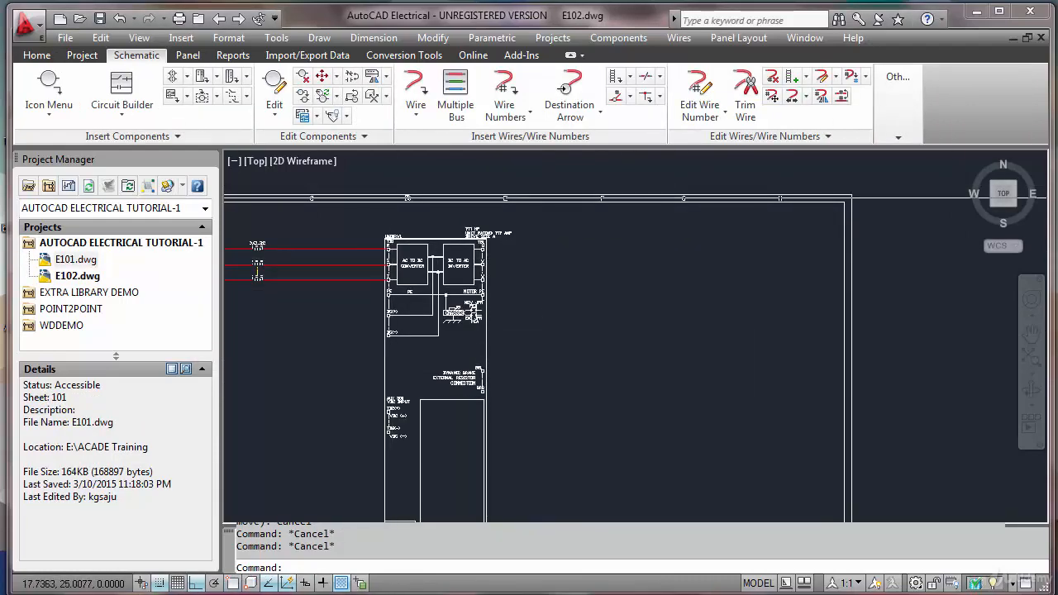
# Step: Draw a horizontal three-wire bus from the drive's U, V and W output terminals, starting at the component with 0.5 spacing
pyautogui.click(455, 89)
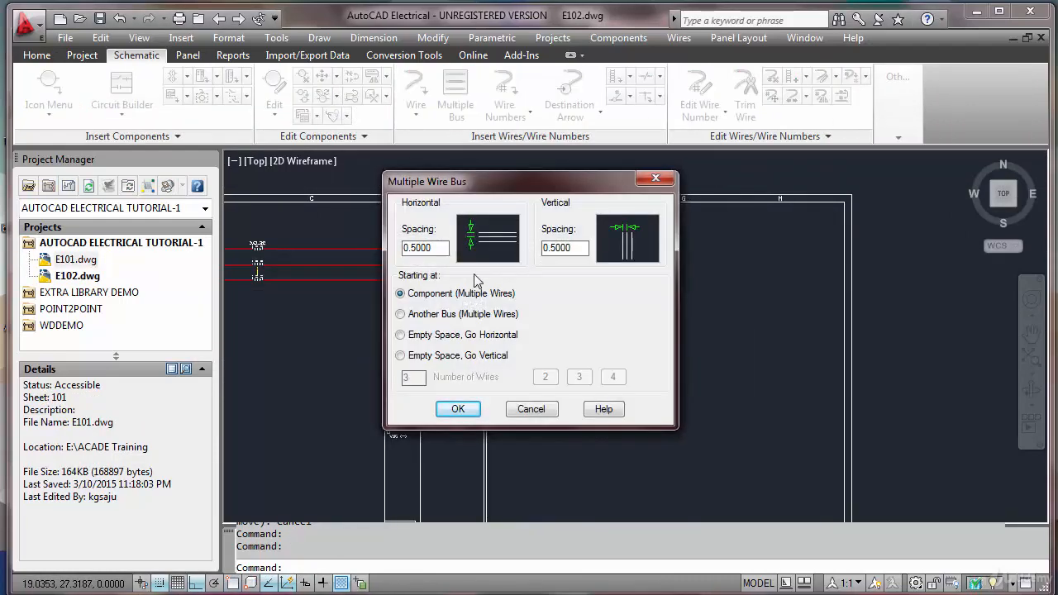
pyautogui.click(458, 409)
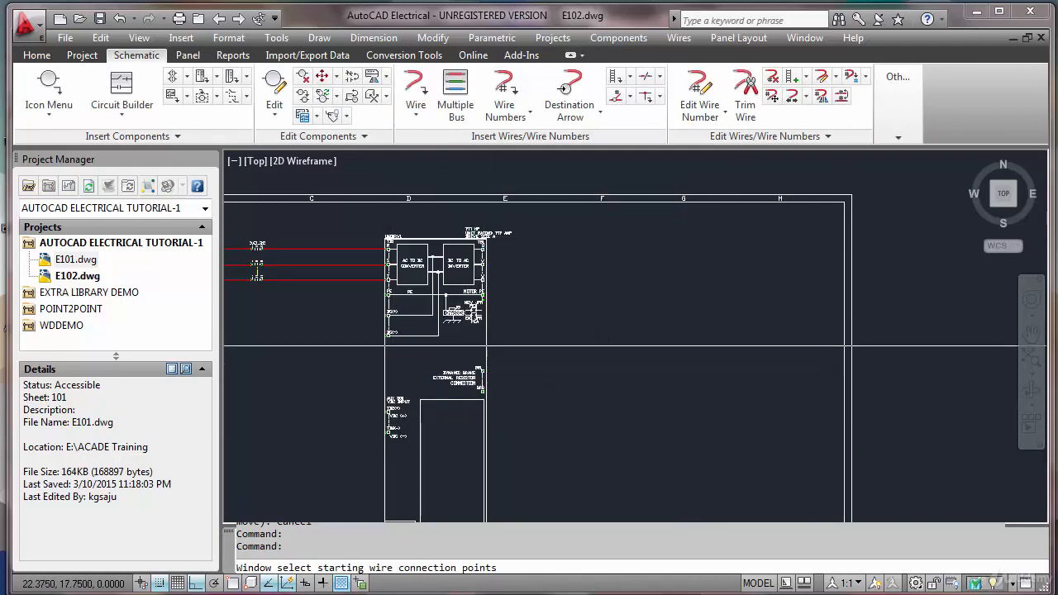
pyautogui.scroll(5, 463, 248)
pyautogui.click(459, 176)
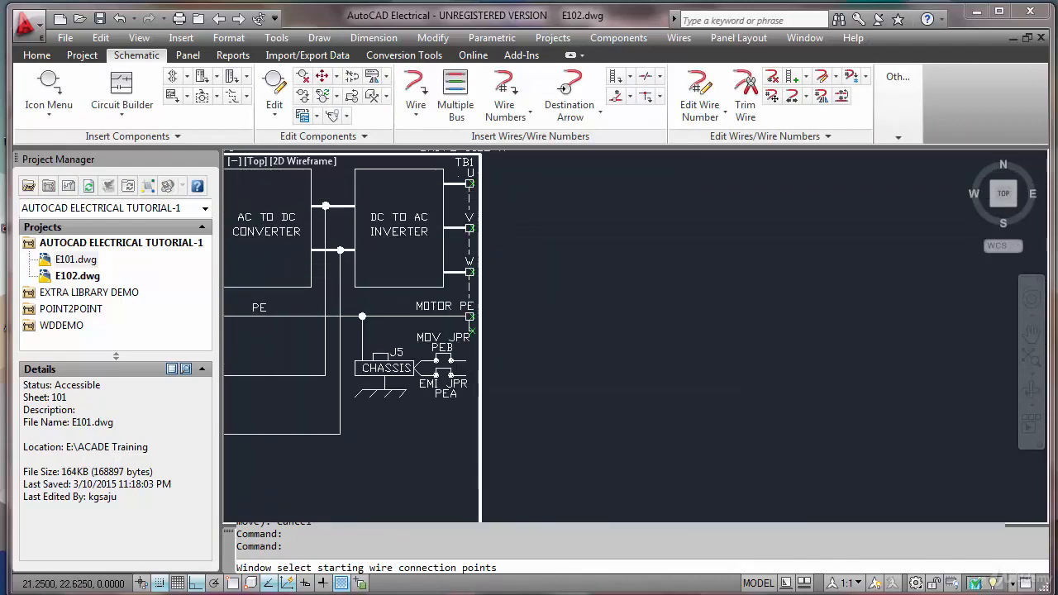
pyautogui.click(502, 287)
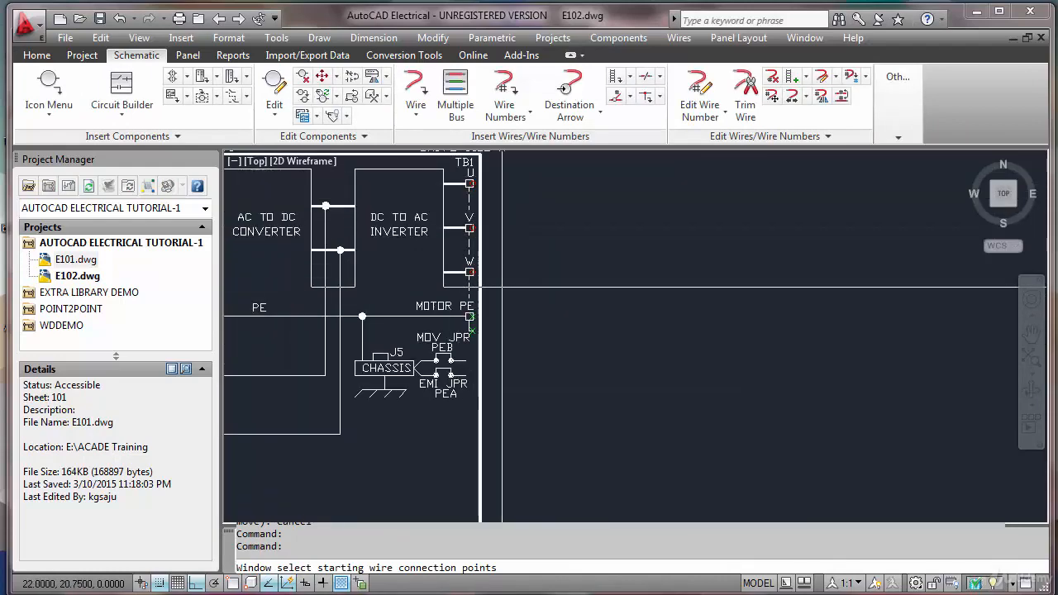
pyautogui.press('Return')
pyautogui.scroll(-4, 555, 283)
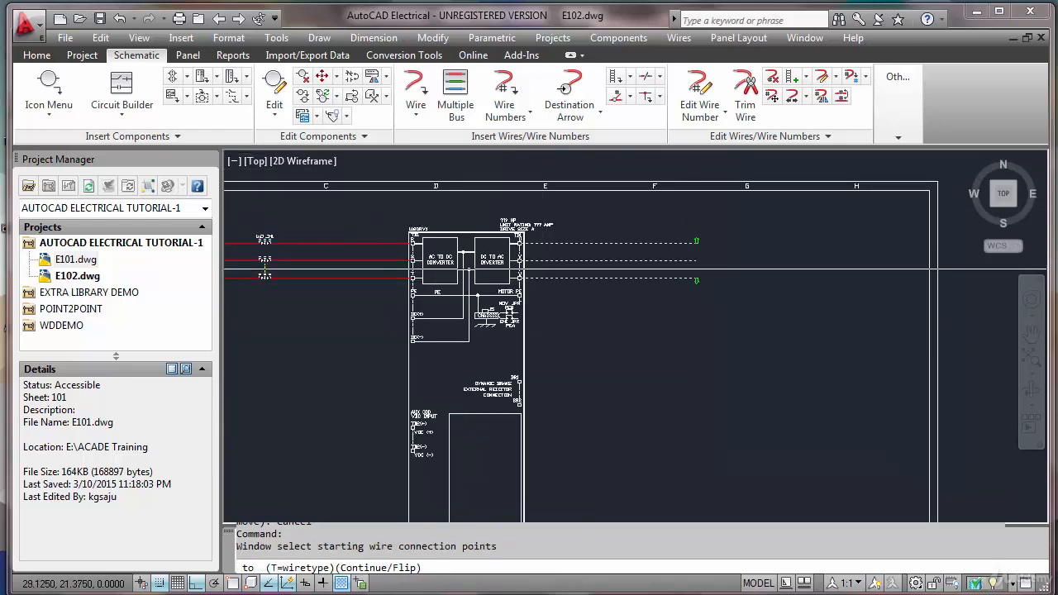
pyautogui.click(774, 260)
pyautogui.press('Escape')
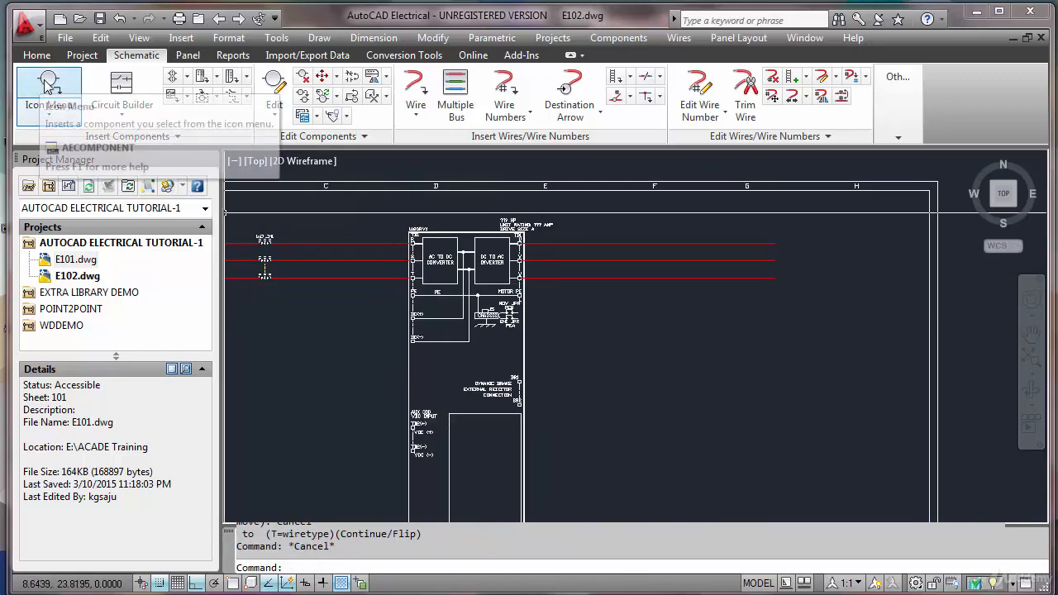
# Step: Insert a 3 Phase Motor at the end of the drive's three output wires and tag it 102M1
pyautogui.click(80, 100)
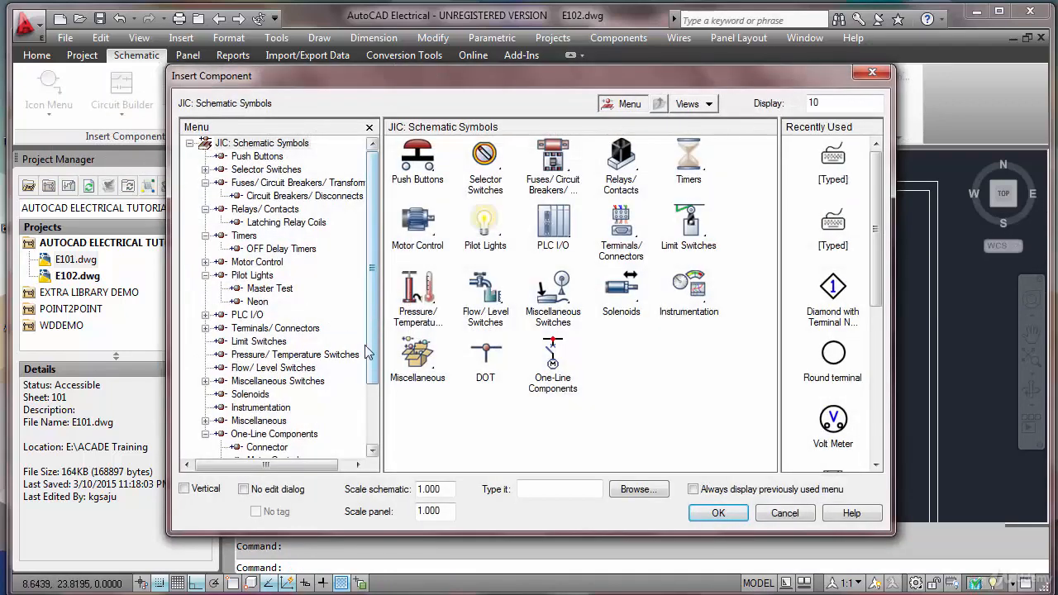
pyautogui.click(257, 262)
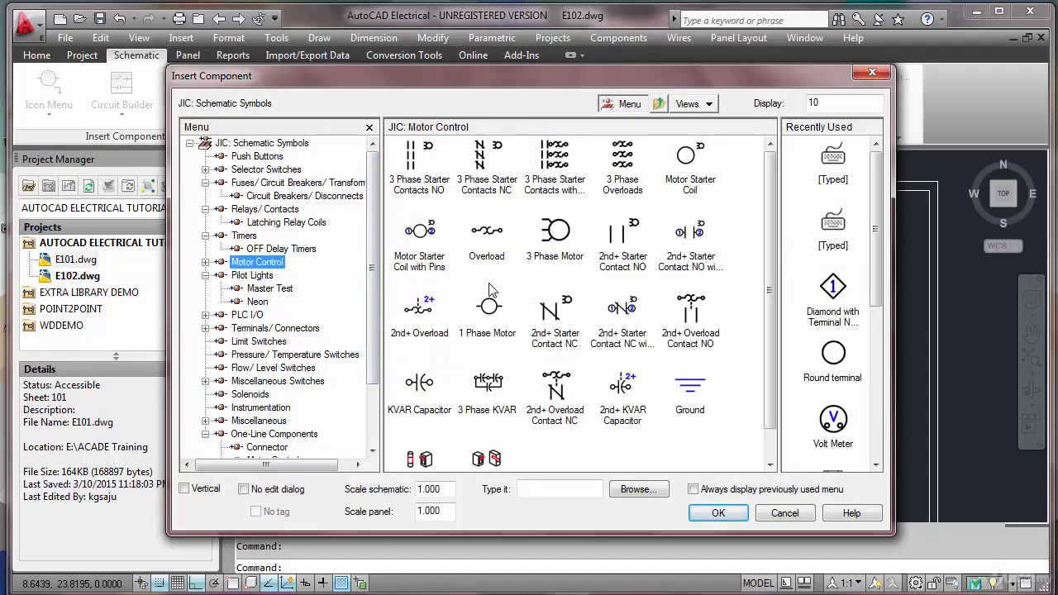
pyautogui.click(572, 234)
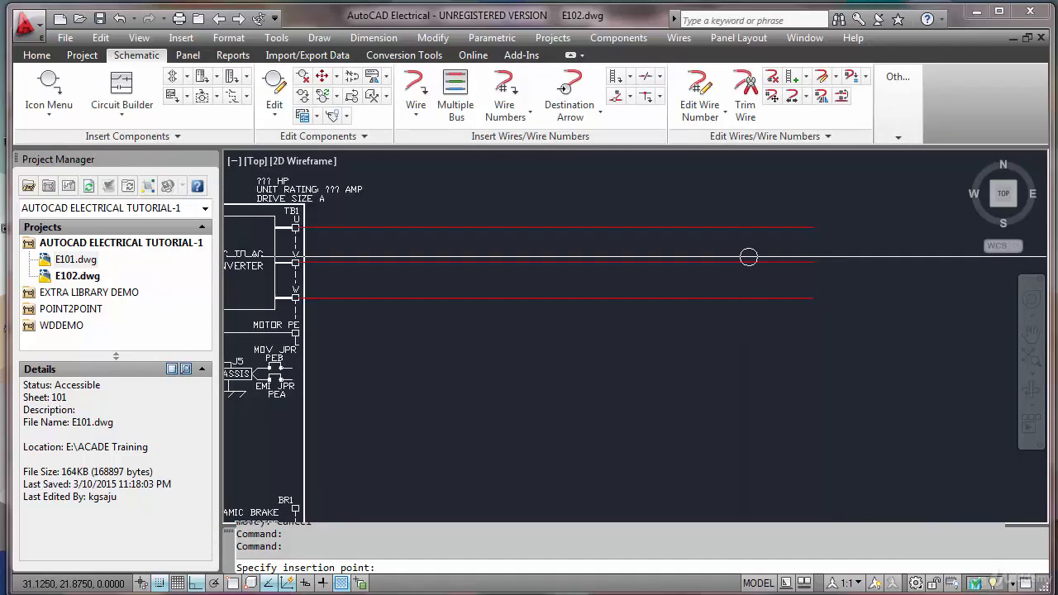
pyautogui.click(777, 263)
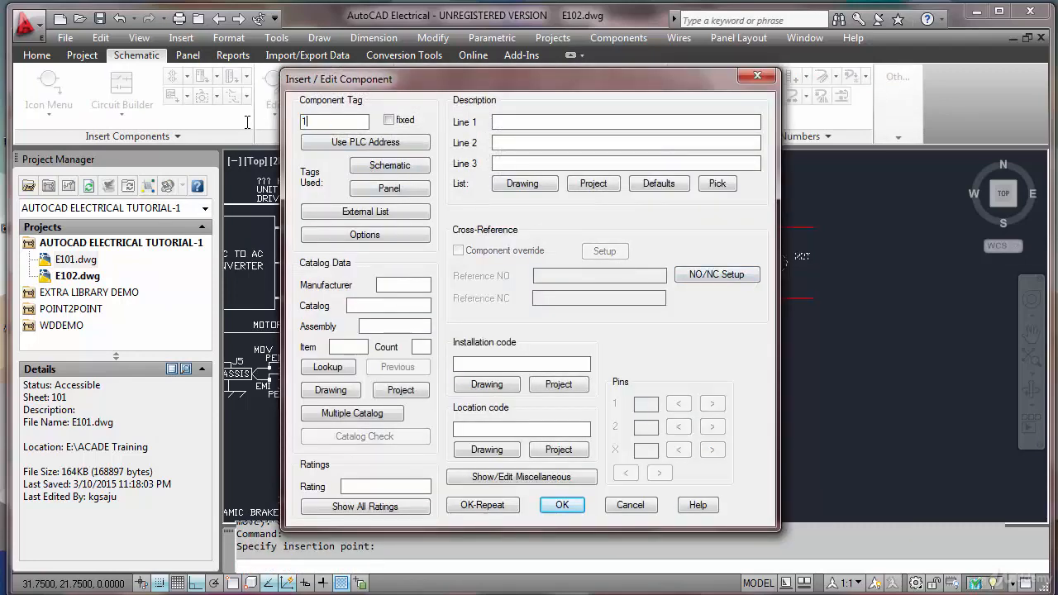
pyautogui.click(561, 506)
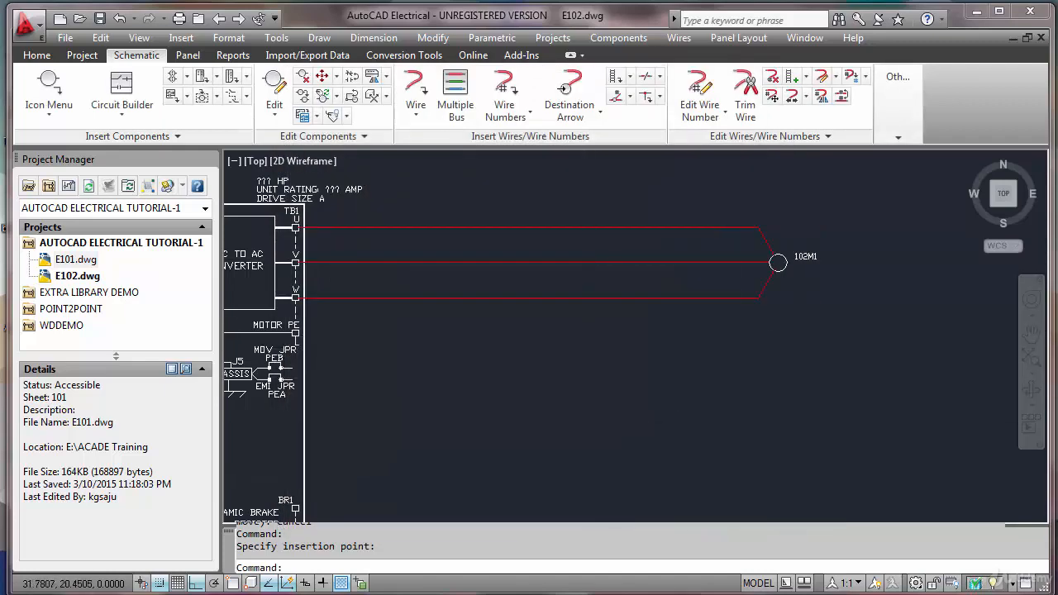
# Step: Switch to SL1.dwg to examine the supply-side devices feeding drive 102DRV1, and return to E102.dwg
pyautogui.scroll(2, 792, 311)
pyautogui.scroll(-4, 792, 311)
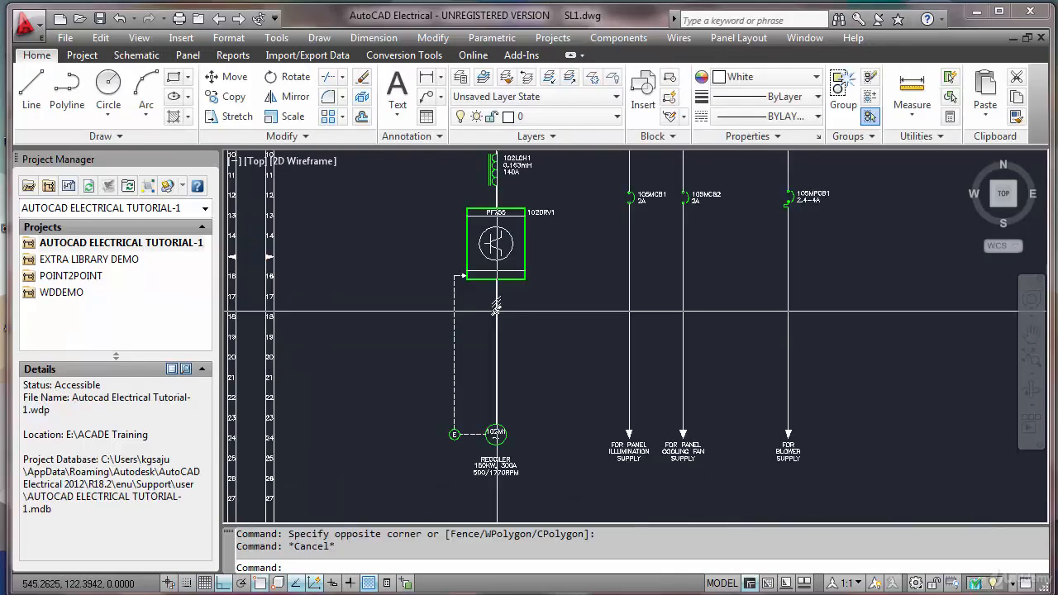
pyautogui.moveTo(509, 309); pyautogui.dragTo(524, 430, button='middle')
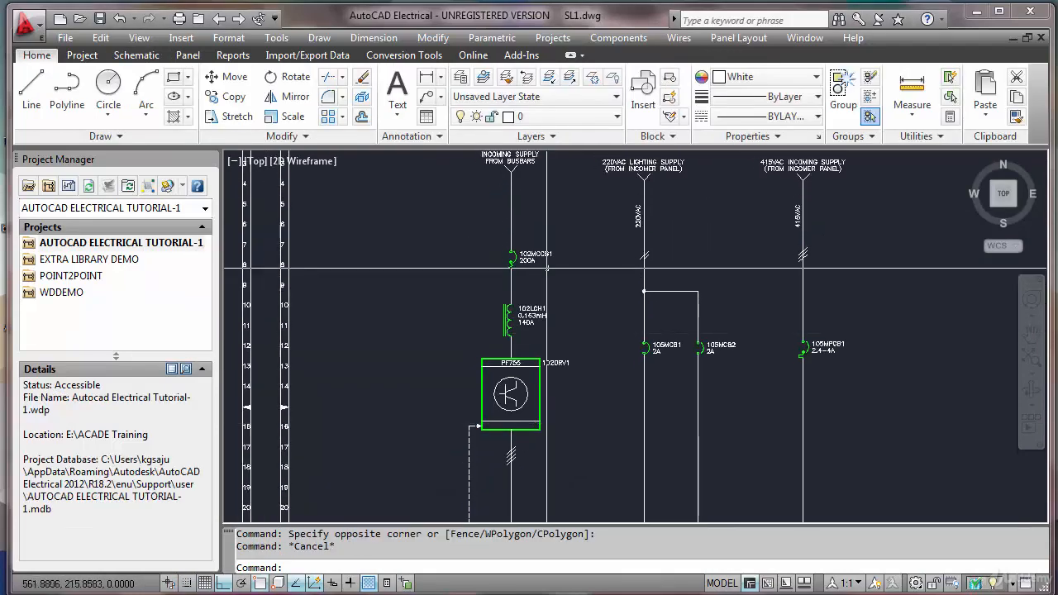
pyautogui.scroll(5, 517, 215)
pyautogui.scroll(-5, 557, 293)
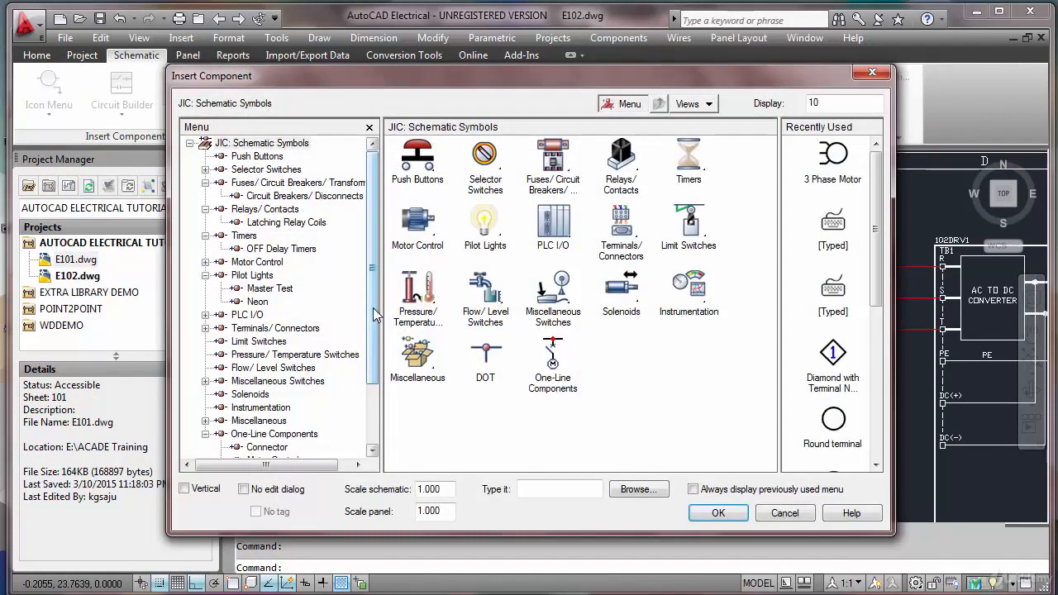
# Step: Choose the 3 Pole Motor Circuit Protector symbol for insertion and compare it with breaker 102MCCB1 in SL1.dwg
pyautogui.click(297, 196)
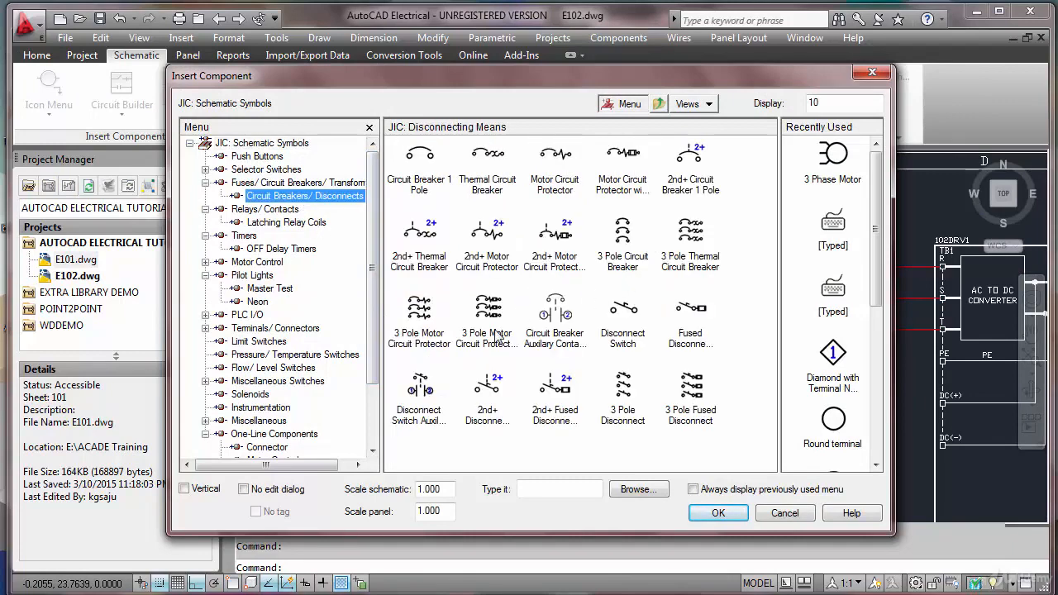
pyautogui.click(432, 321)
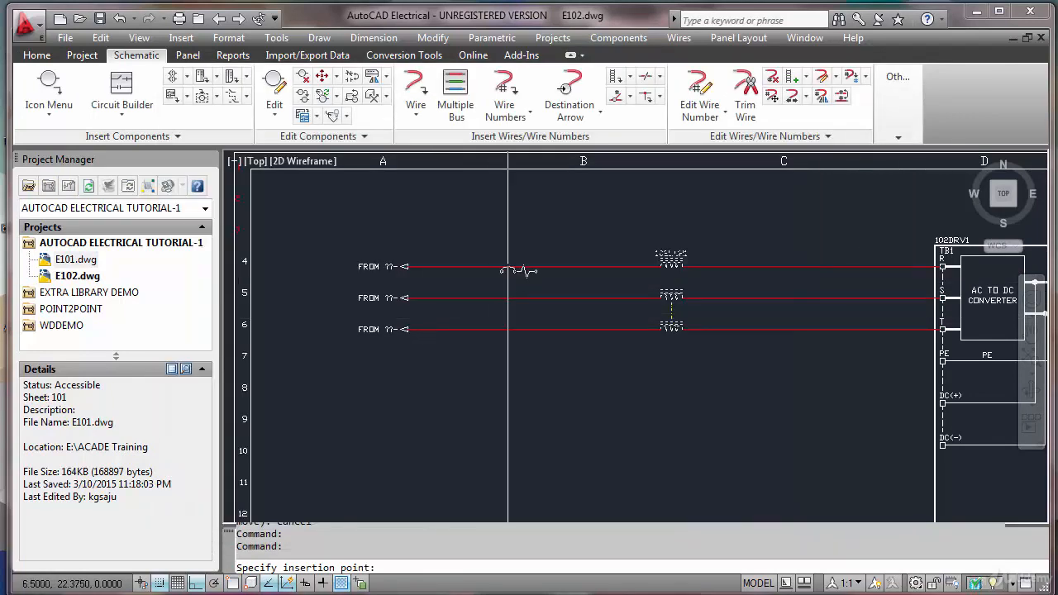
pyautogui.scroll(3, 507, 266)
pyautogui.hotkey('alt', 'Tab')
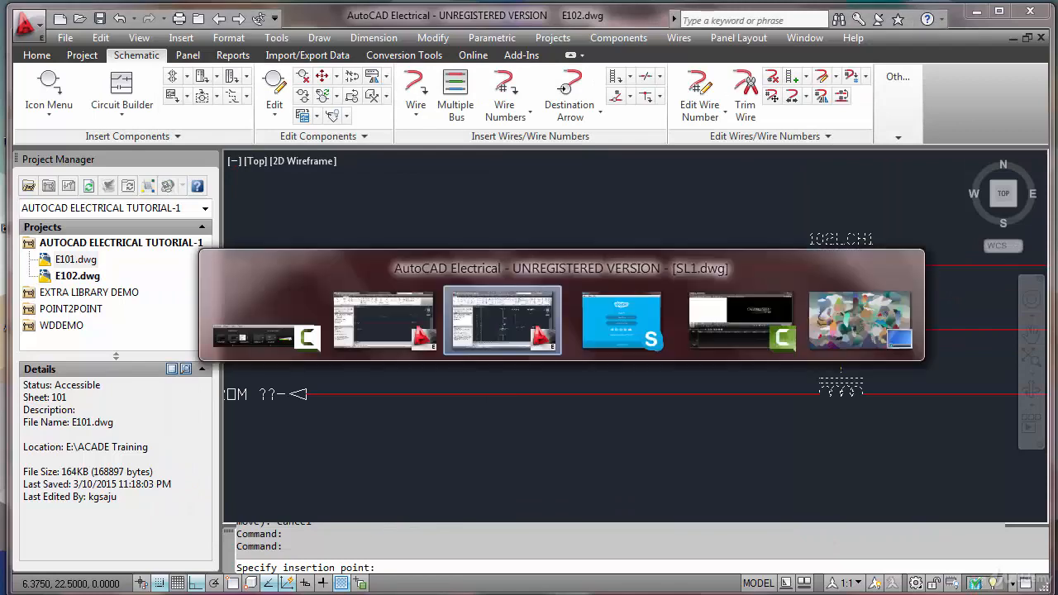
pyautogui.scroll(5, 550, 295)
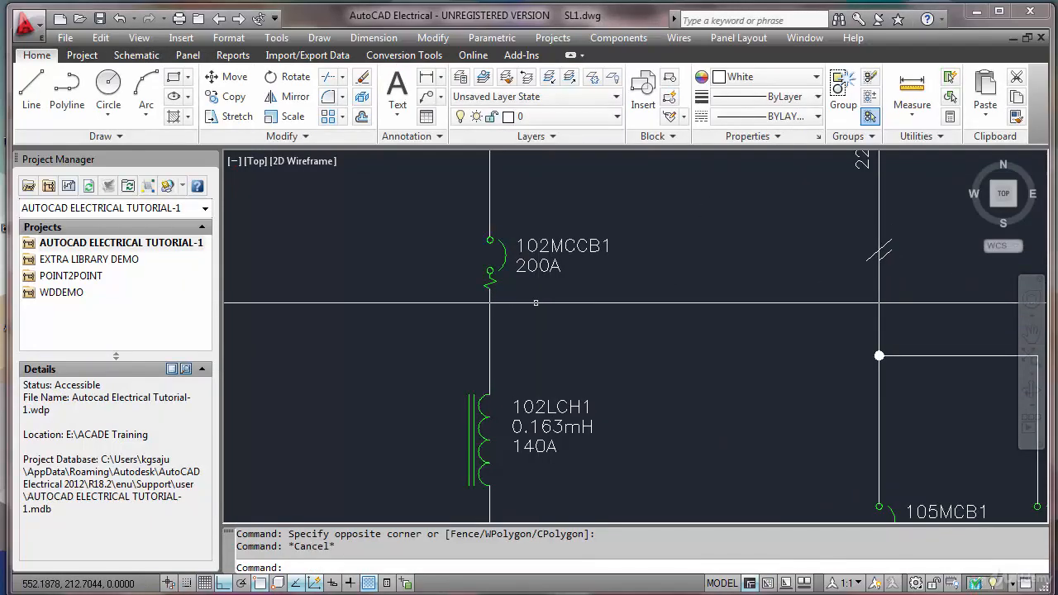
pyautogui.hotkey('alt', 'Tab')
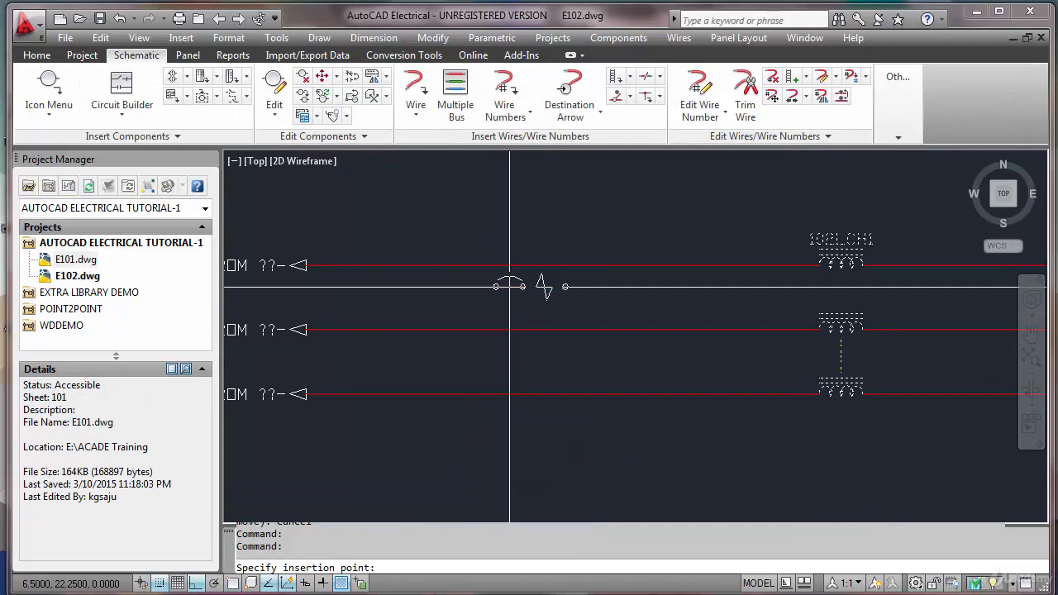
pyautogui.hotkey('alt', 'Tab')
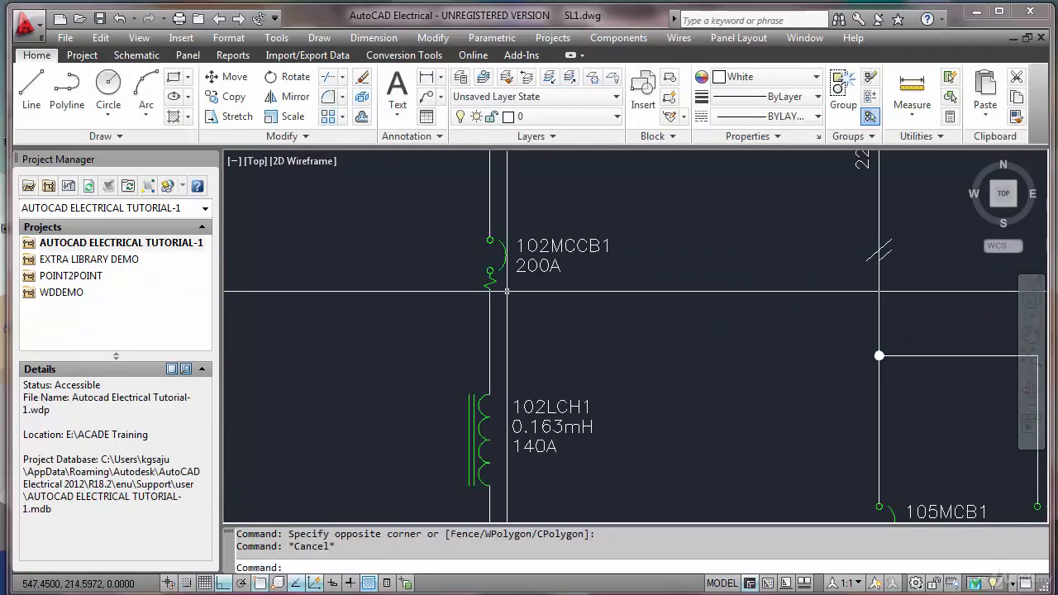
pyautogui.scroll(3, 507, 291)
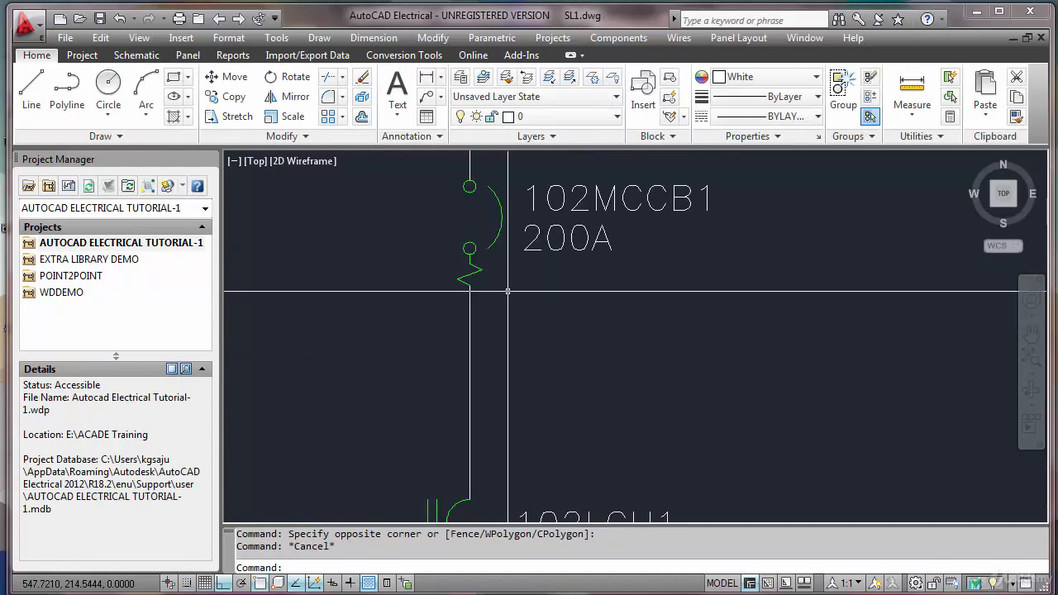
pyautogui.scroll(-2, 506, 291)
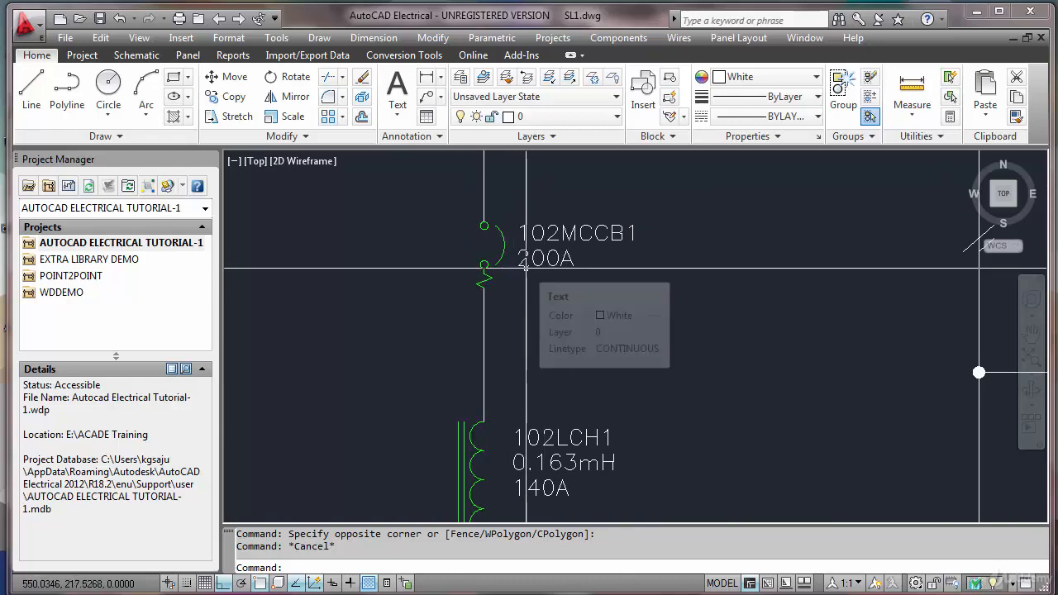
pyautogui.scroll(-1, 525, 267)
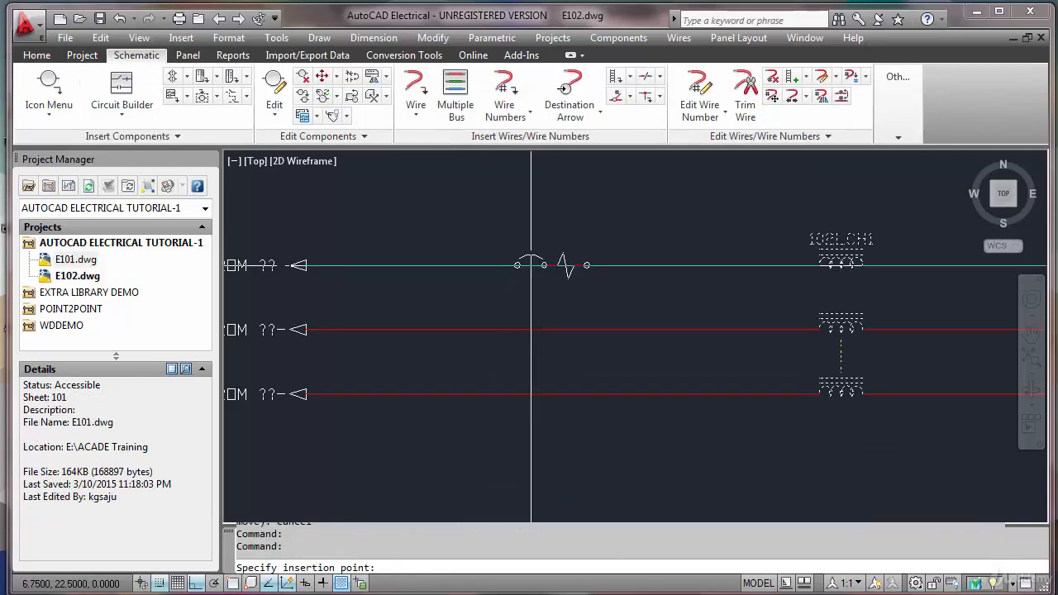
# Step: Place the circuit protector on the three supply wires ahead of the reactor, building down, with tag 102MCCB1 and rating 125A
pyautogui.scroll(-5, 598, 310)
pyautogui.scroll(-3, 598, 311)
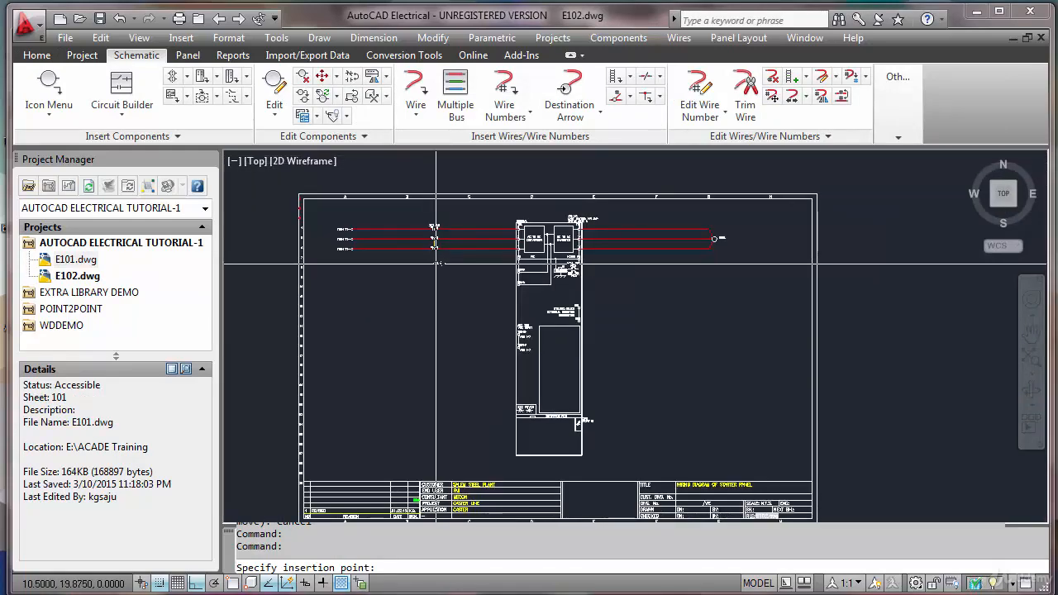
pyautogui.scroll(2, 435, 257)
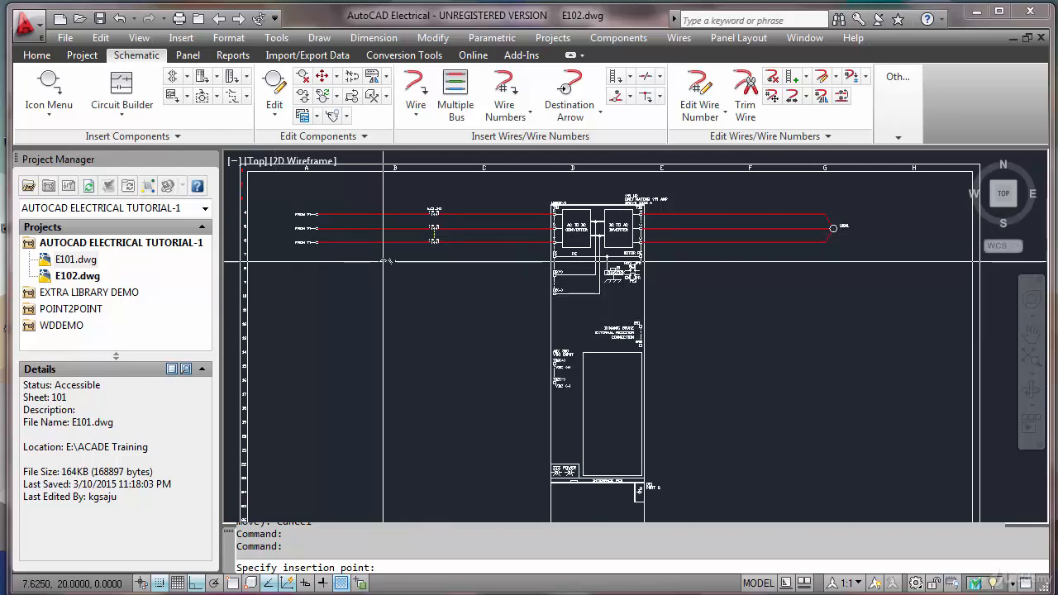
pyautogui.scroll(4, 363, 236)
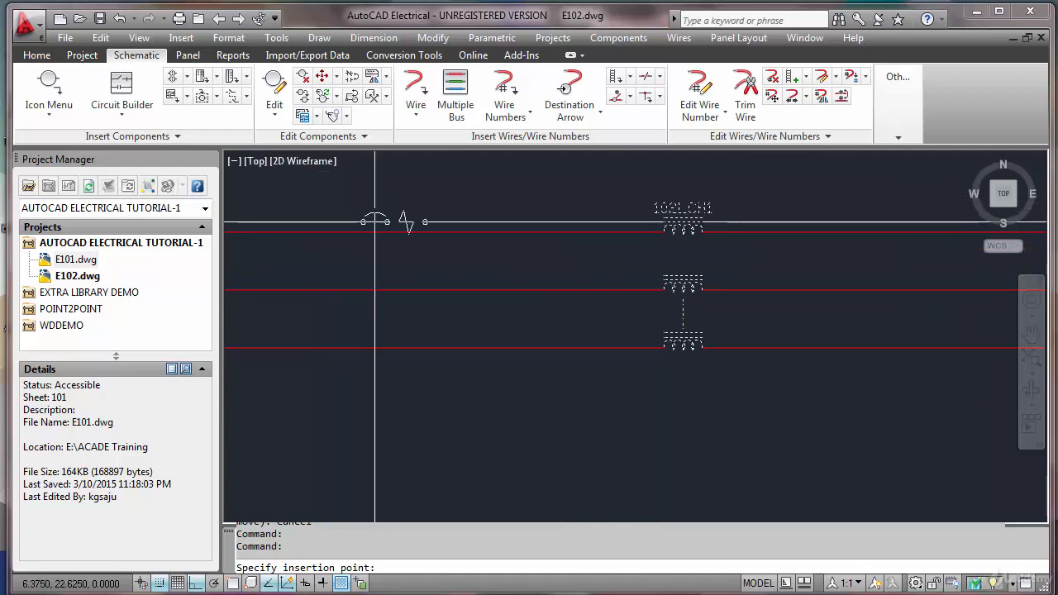
pyautogui.click(375, 231)
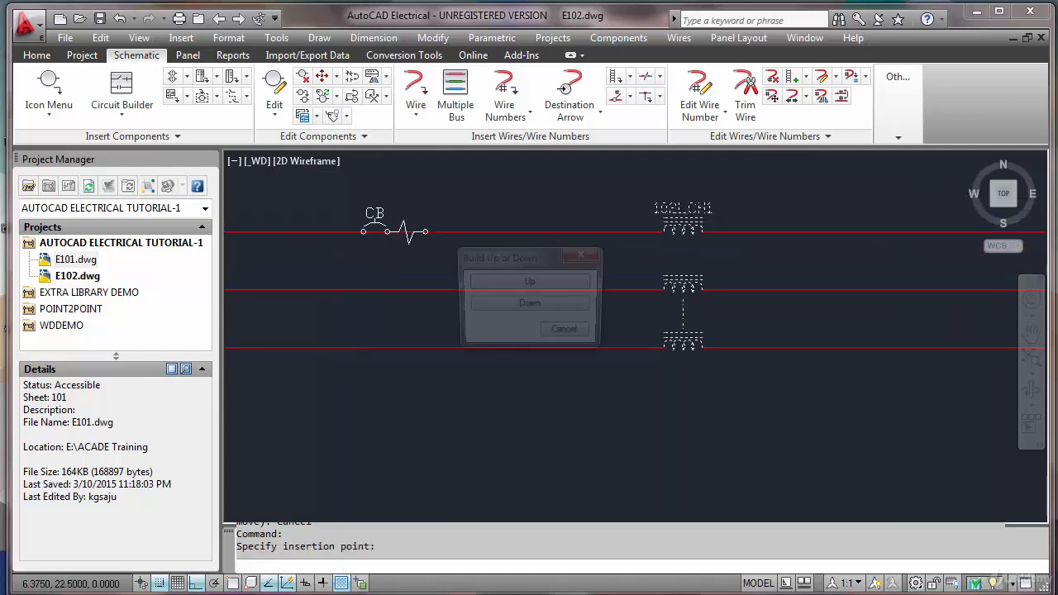
pyautogui.click(539, 305)
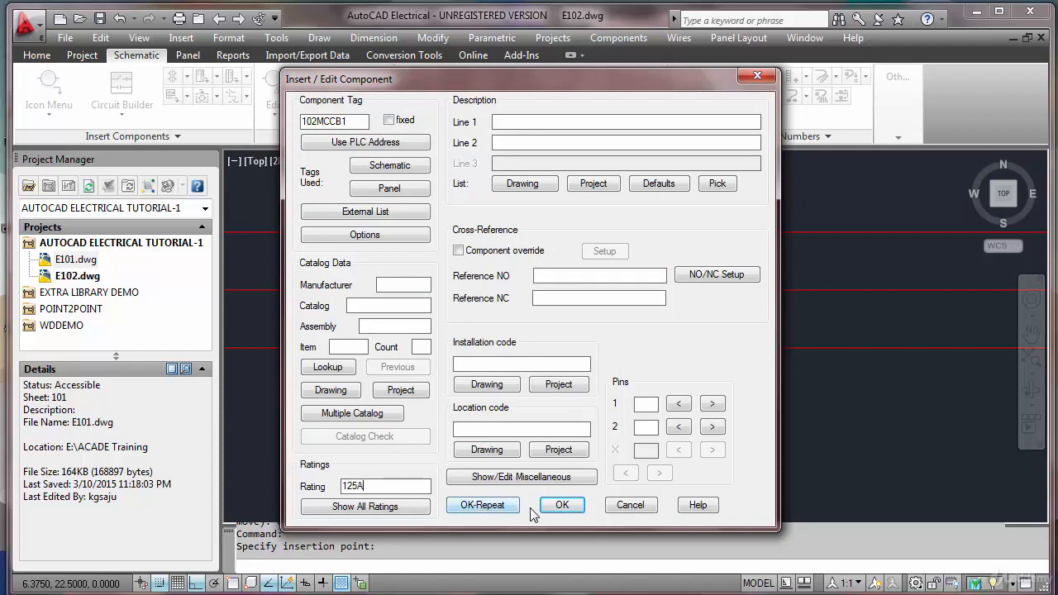
pyautogui.click(561, 506)
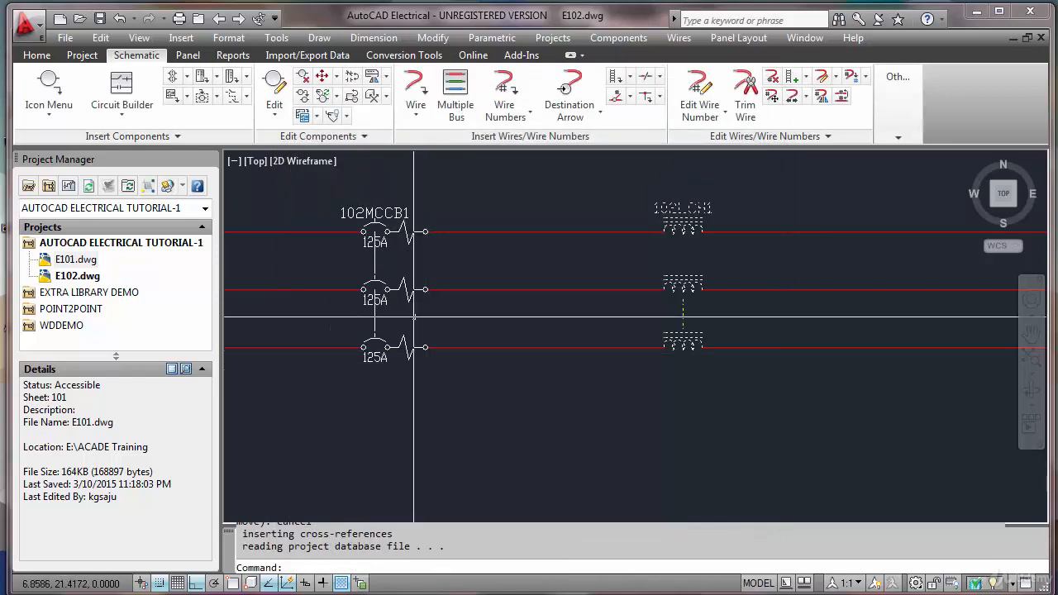
pyautogui.press('Escape')
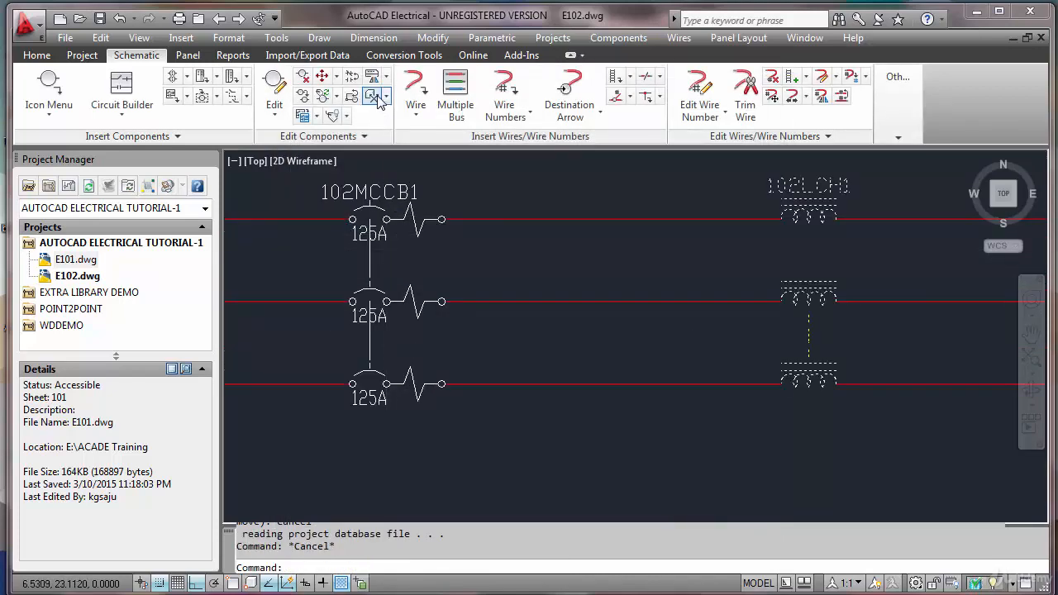
# Step: Hide the 125A rating texts on the upper and middle poles of breaker 102MCCB1
pyautogui.click(372, 96)
pyautogui.press('Escape')
pyautogui.click(346, 116)
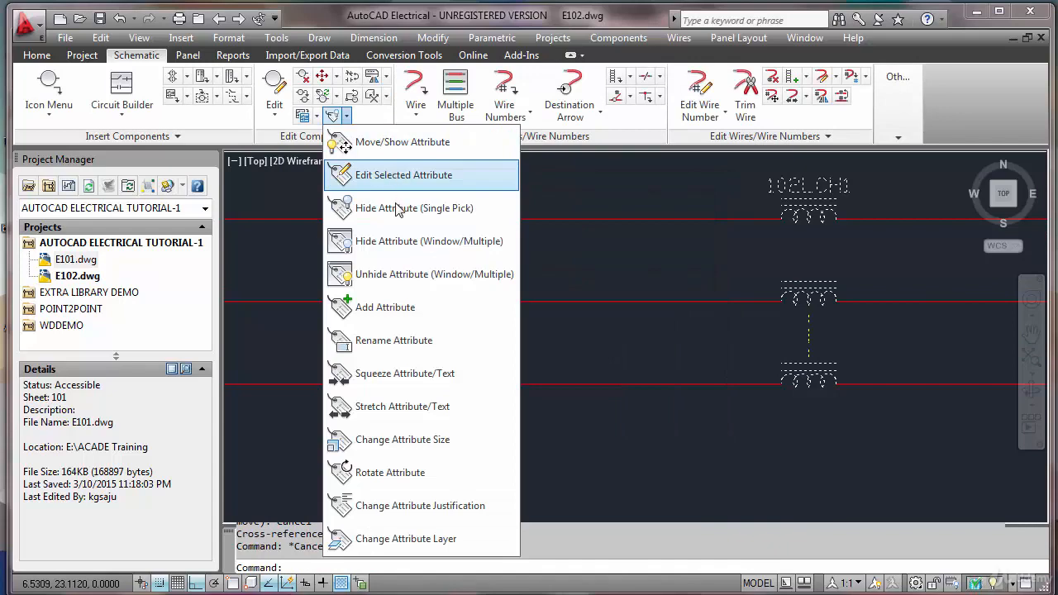
pyautogui.click(397, 209)
pyautogui.click(369, 233)
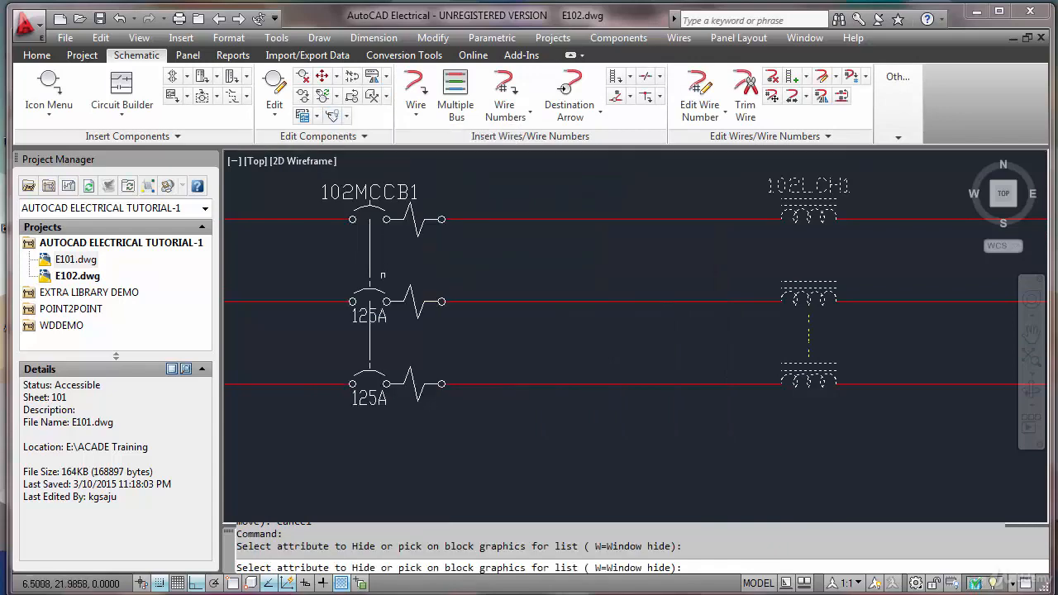
pyautogui.click(382, 314)
pyautogui.press('Escape')
# Step: Fit the whole E102.dwg sheet in view and save the drawing
pyautogui.scroll(-5, 459, 281)
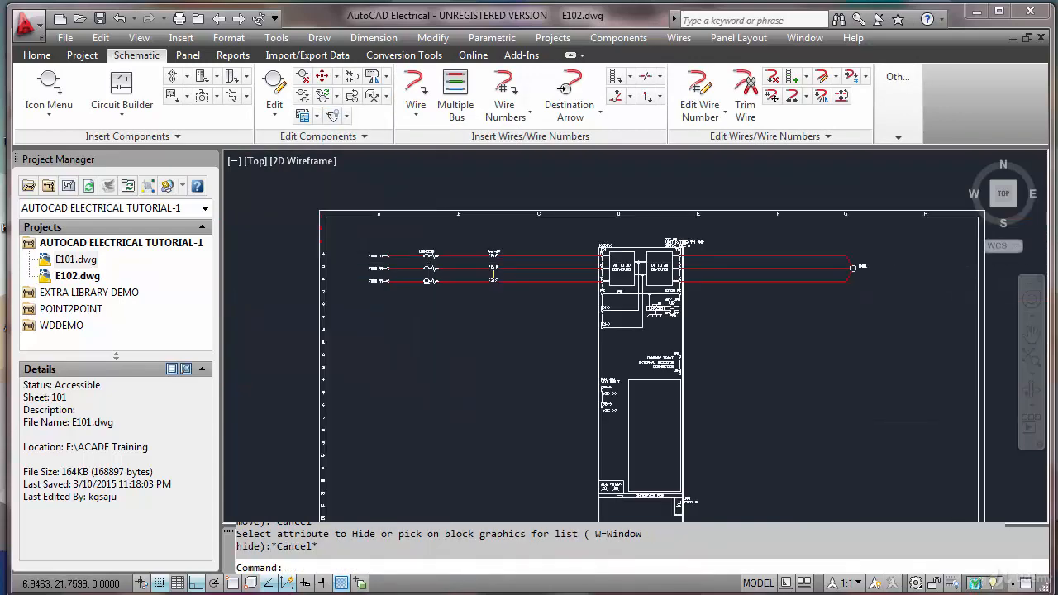
pyautogui.scroll(2, 458, 280)
pyautogui.write('Z')
pyautogui.press('Return')
pyautogui.write('E')
pyautogui.press('Return')
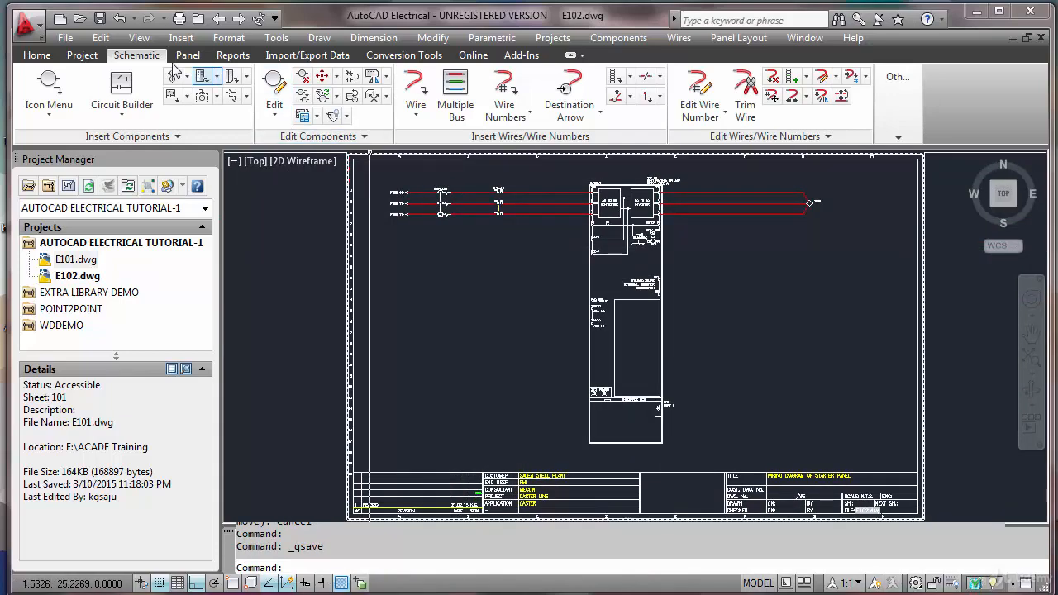
# Step: Review the previous sheet E101.dwg, and return to E102.dwg to examine the drive's terminals and wiring
pyautogui.click(218, 18)
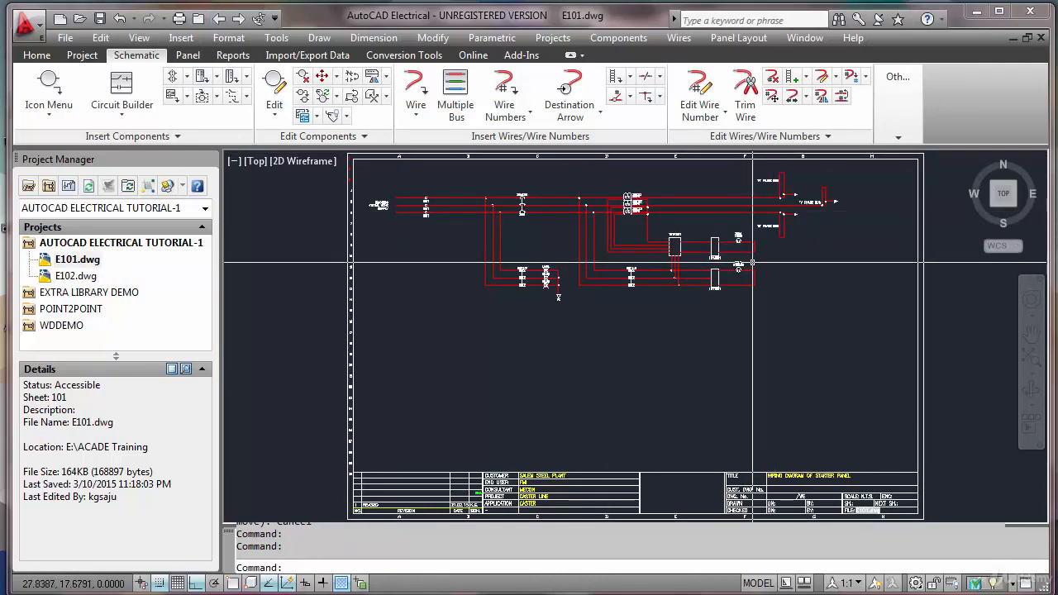
pyautogui.click(240, 20)
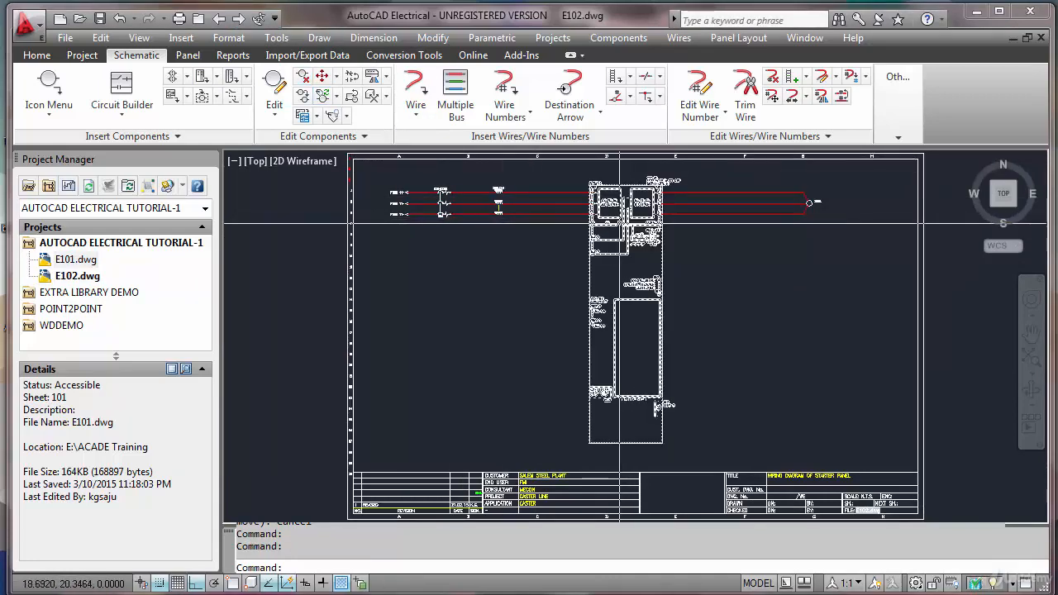
pyautogui.scroll(6, 619, 223)
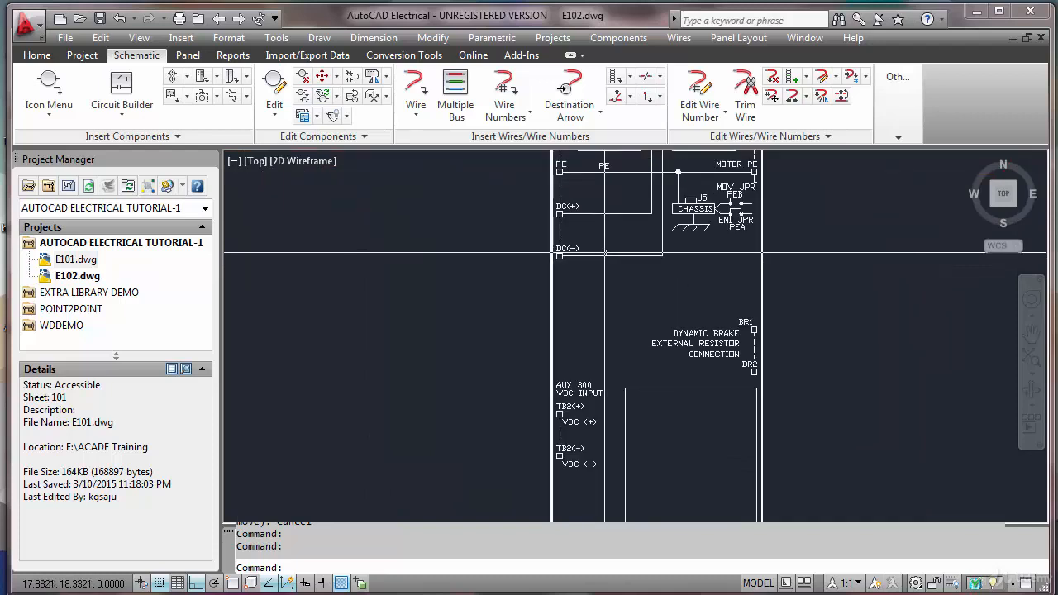
pyautogui.moveTo(551, 354); pyautogui.dragTo(546, 369, button='middle')
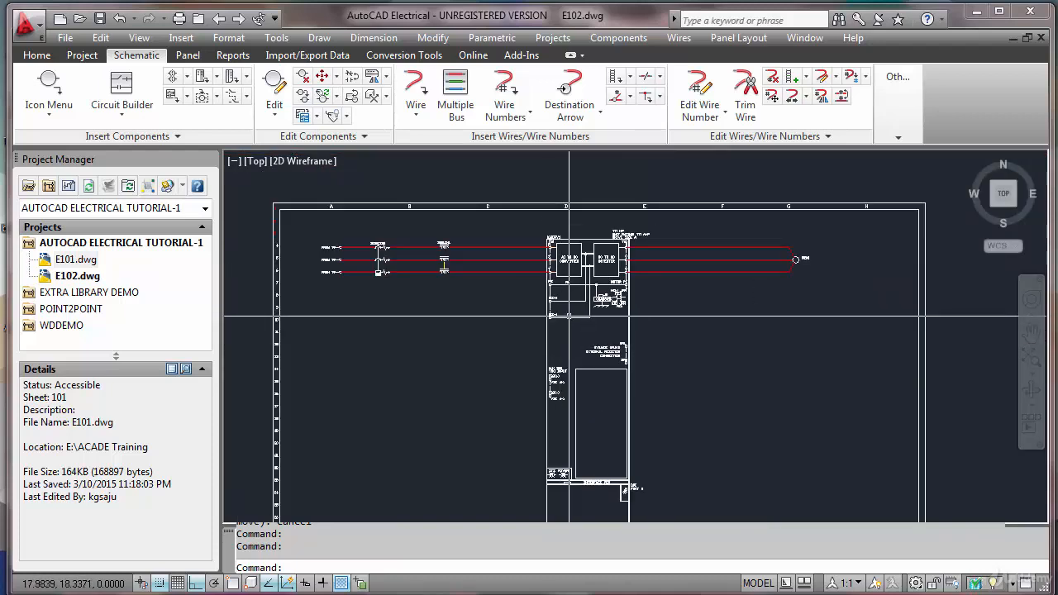
pyautogui.scroll(3, 578, 315)
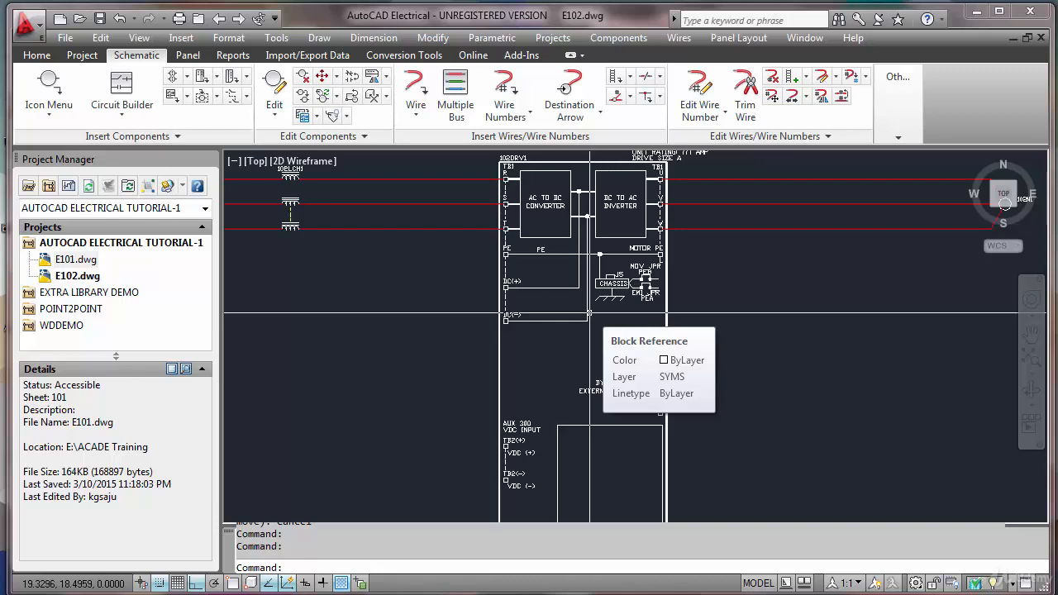
pyautogui.scroll(-2, 590, 314)
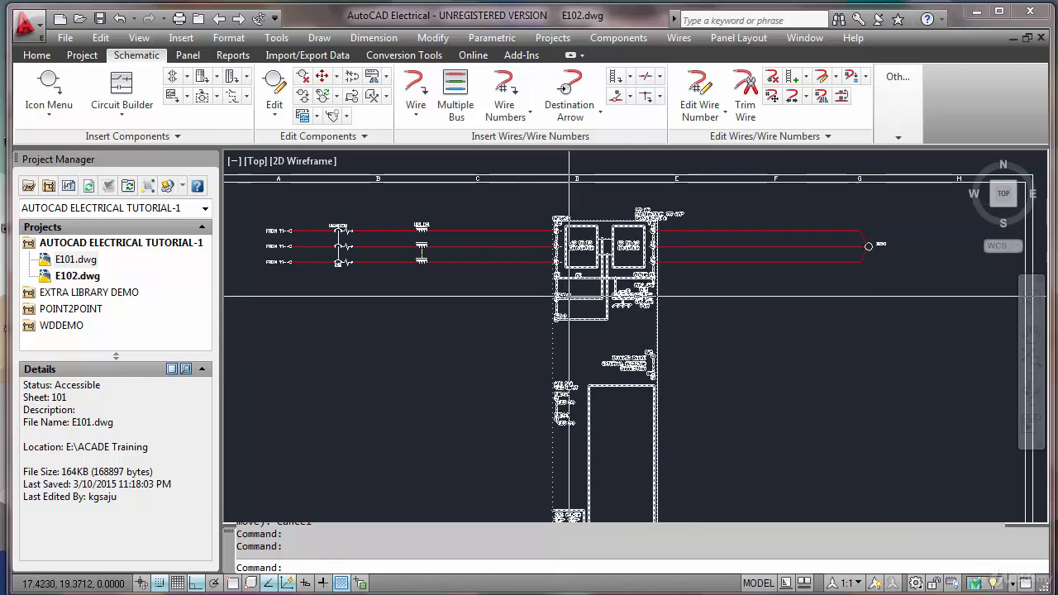
pyautogui.scroll(2, 578, 275)
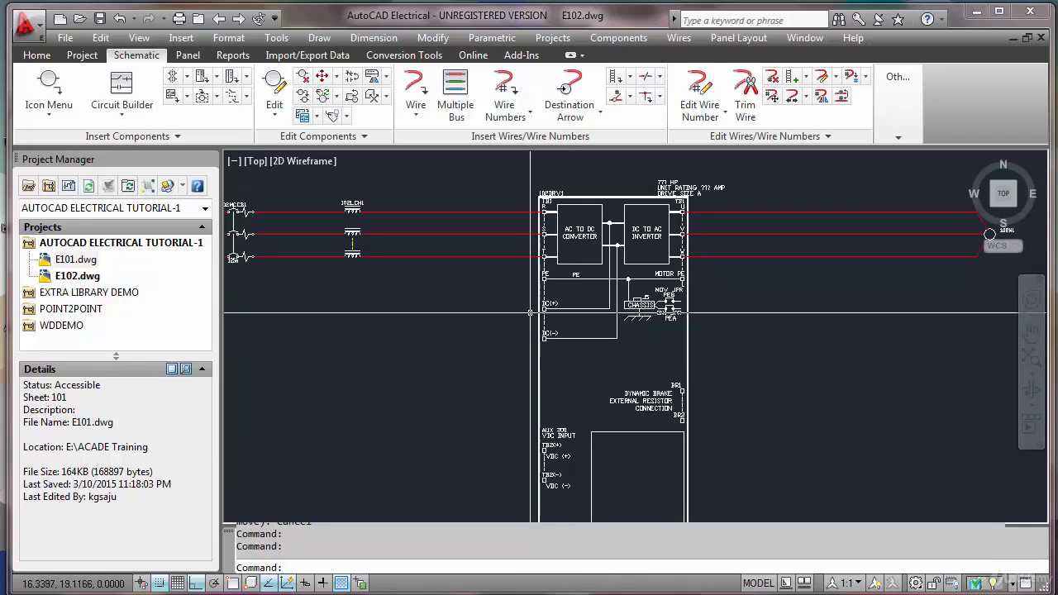
# Step: Fit the whole E102.dwg sheet in view again and save the drawing
pyautogui.write('ze')
pyautogui.press('Return')
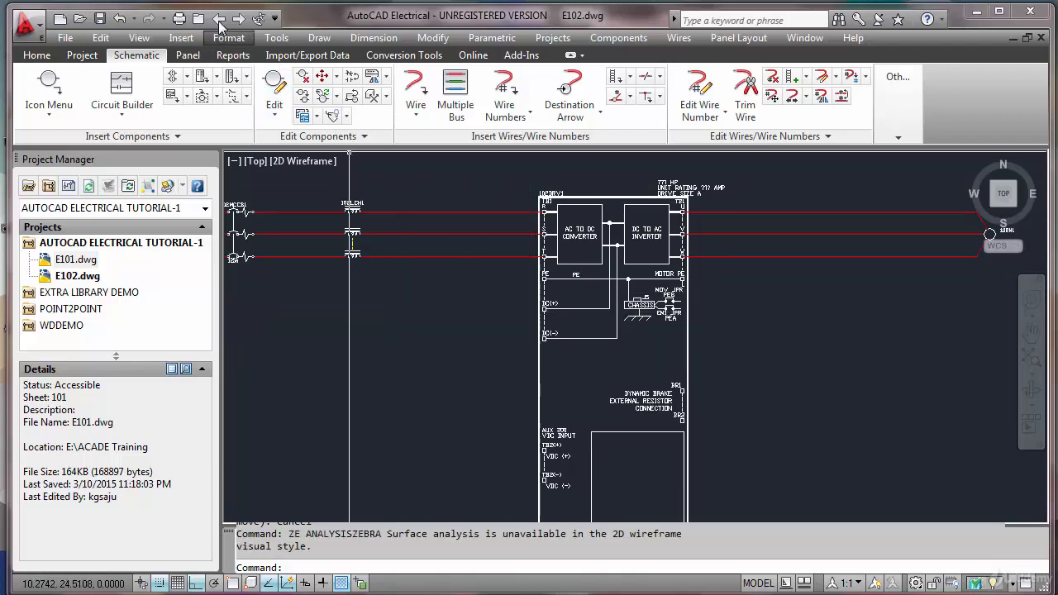
pyautogui.press('Escape')
pyautogui.press('Escape')
pyautogui.write('z')
pyautogui.press('Return')
pyautogui.write('e')
pyautogui.press('Return')
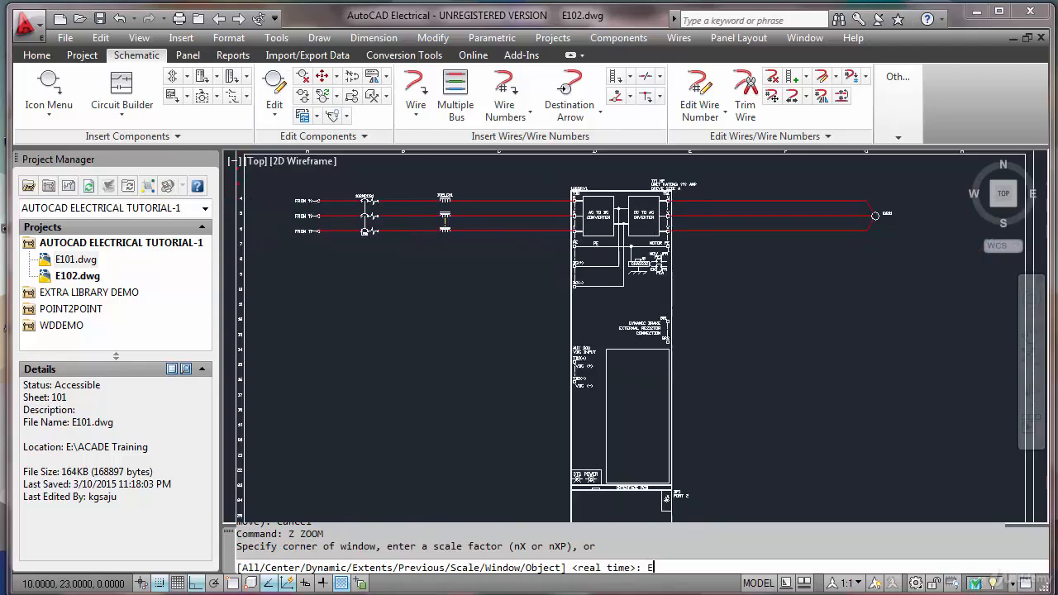
pyautogui.hotkey('ctrl', 's')
pyautogui.press('Escape')
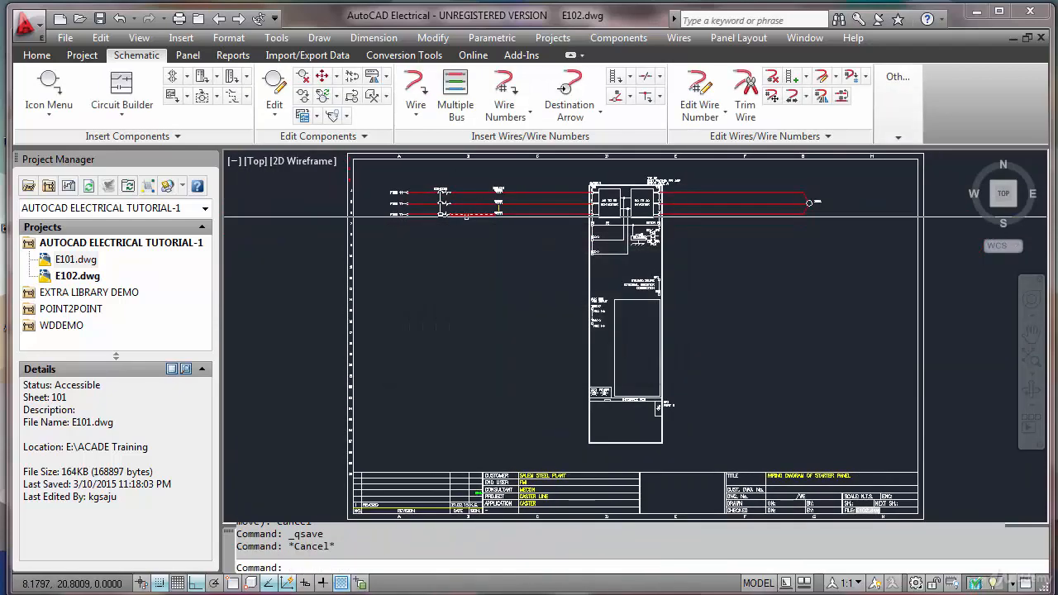
pyautogui.press('Escape')
# Step: Number the wires project-wide with reference-based tags, retagging all wires and cross-referencing signals, on both E101.dwg and E102.dwg
pyautogui.scroll(6, 413, 206)
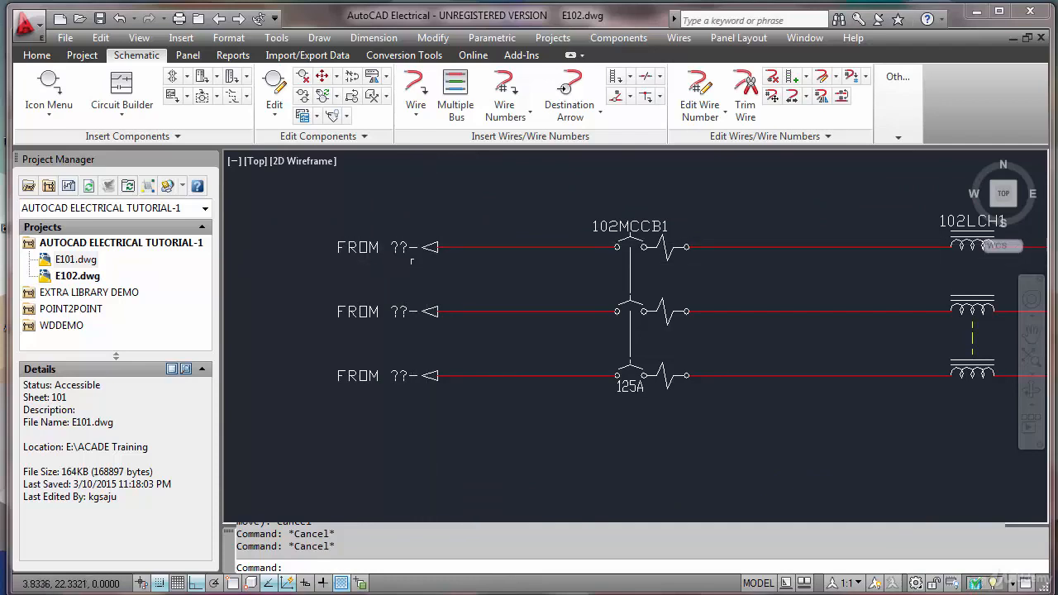
pyautogui.write('ze')
pyautogui.press('Return')
pyautogui.press('Escape')
pyautogui.press('Escape')
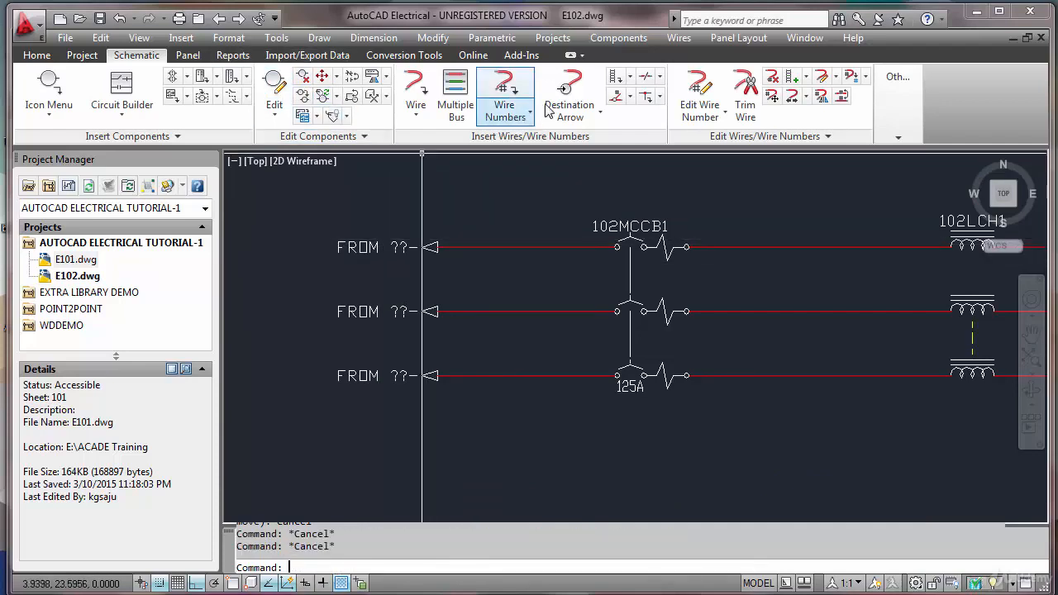
pyautogui.click(507, 87)
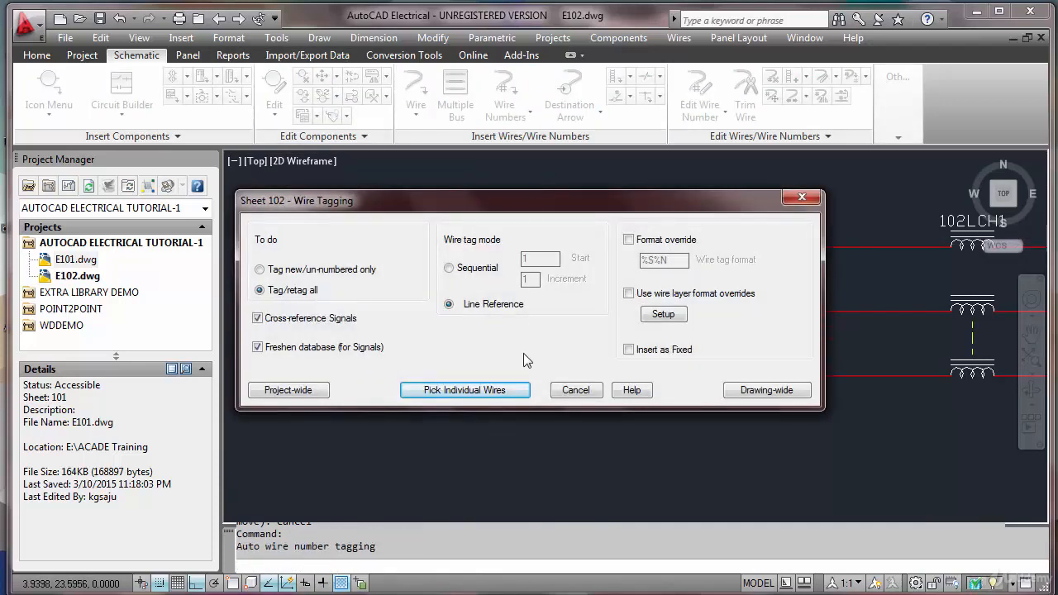
pyautogui.click(323, 392)
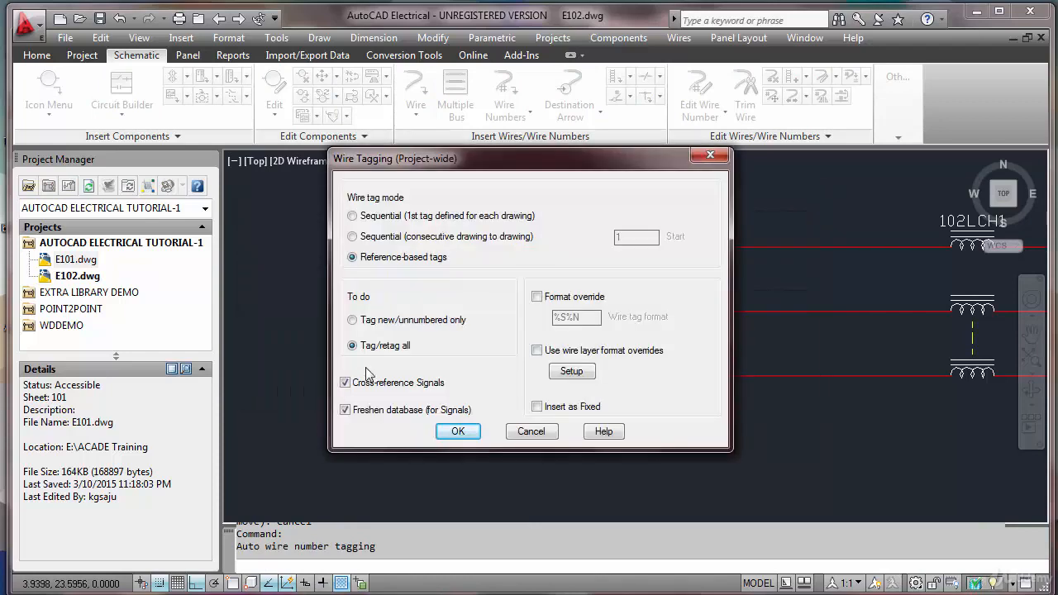
pyautogui.click(457, 431)
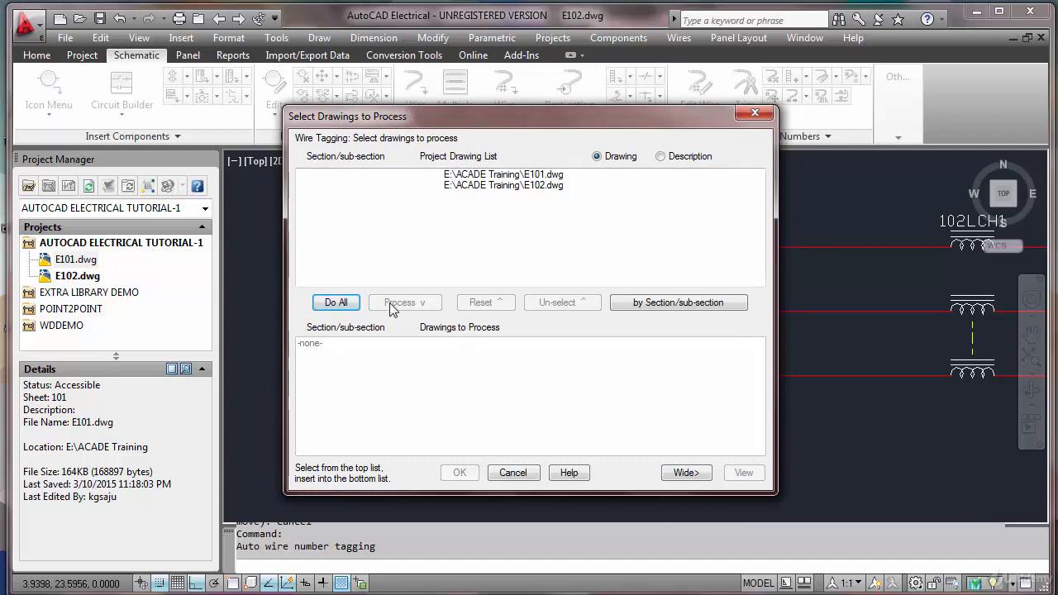
pyautogui.click(352, 307)
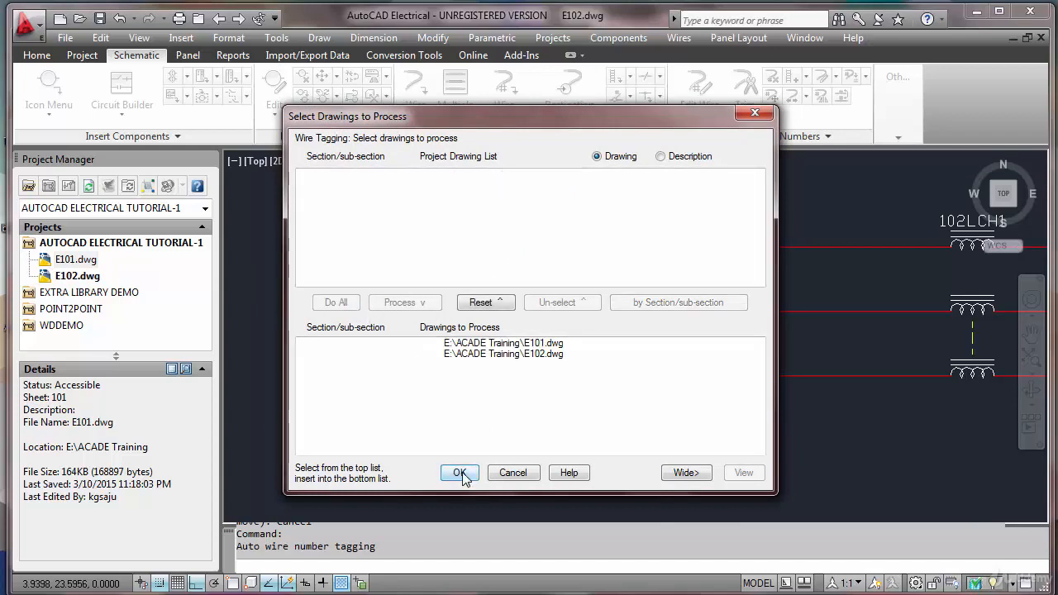
pyautogui.click(458, 473)
pyautogui.click(484, 321)
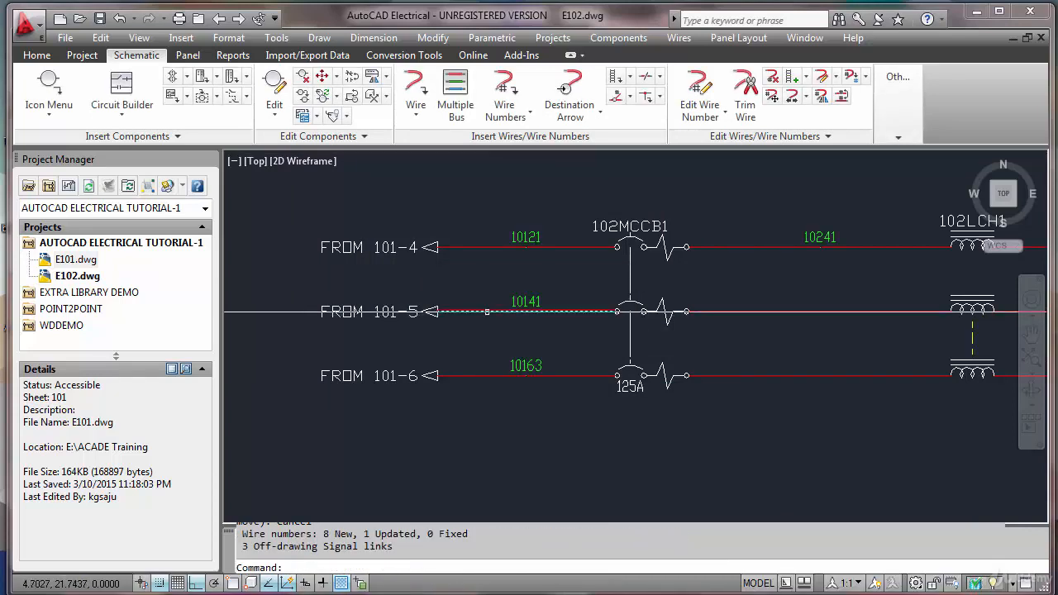
# Step: Compare the wire numbers on the three incoming wires of E102.dwg with those on the phase buses of E101.dwg
pyautogui.scroll(1, 386, 280)
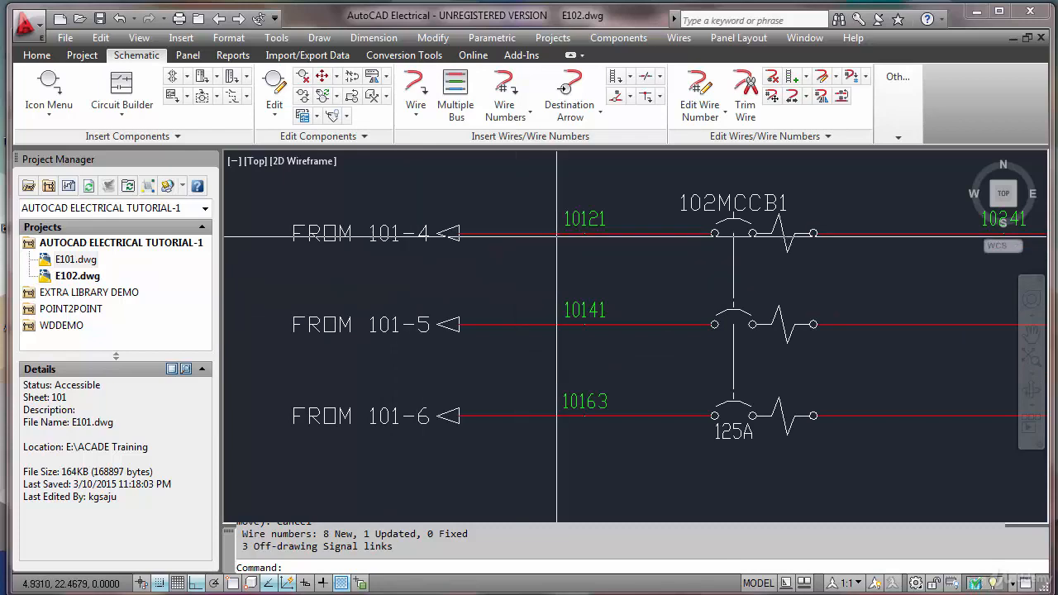
pyautogui.scroll(1, 585, 233)
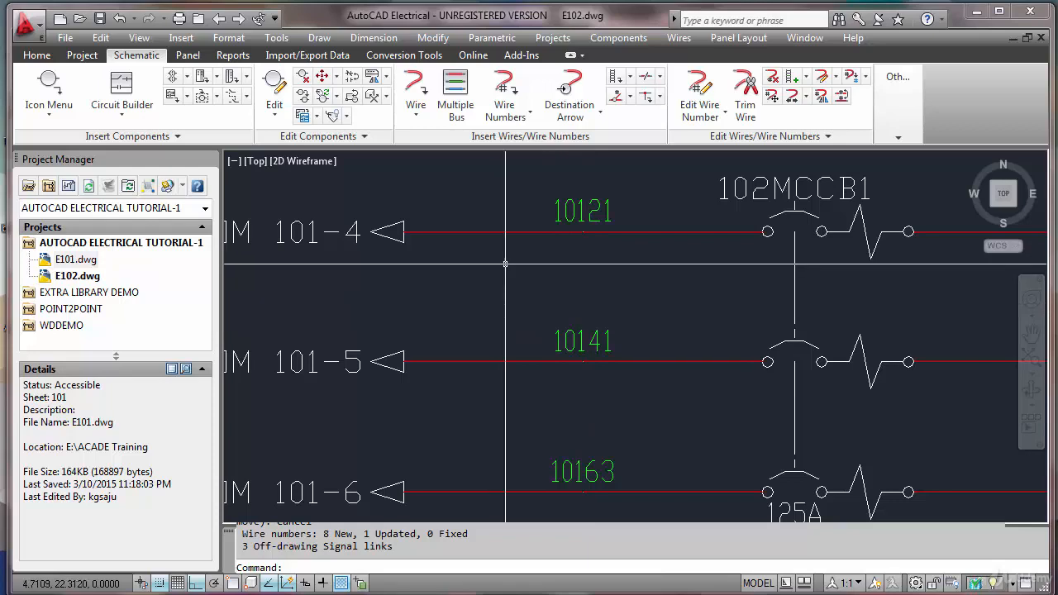
pyautogui.click(218, 18)
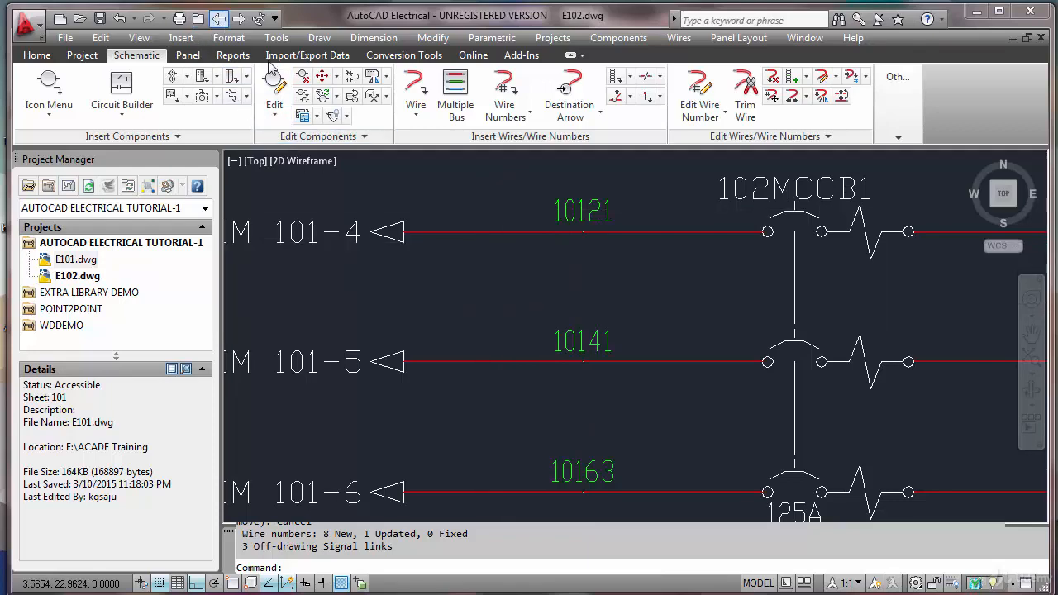
pyautogui.scroll(4, 764, 189)
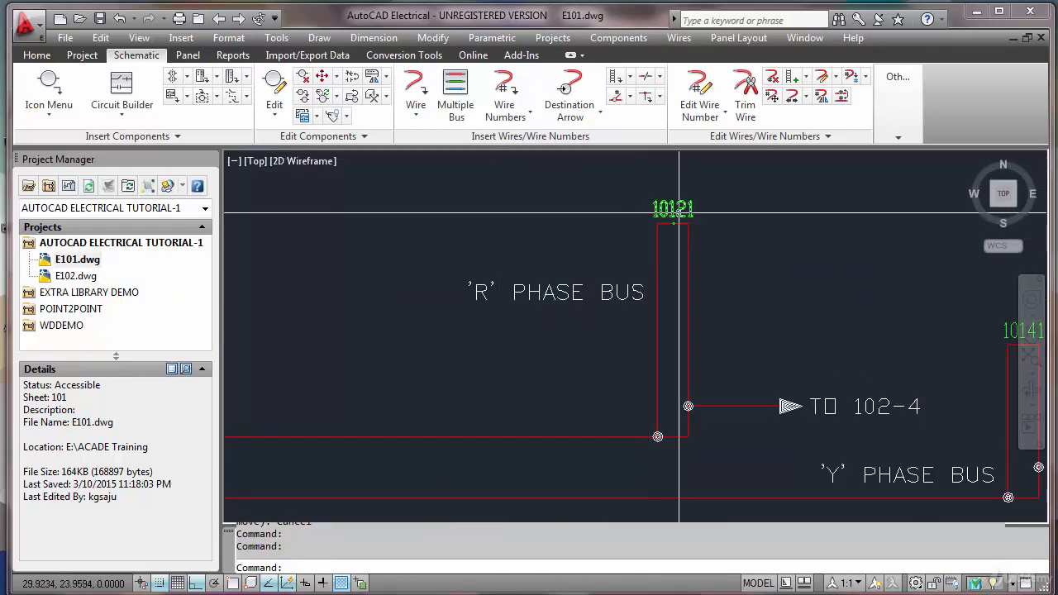
pyautogui.scroll(3, 678, 212)
pyautogui.scroll(-4, 686, 217)
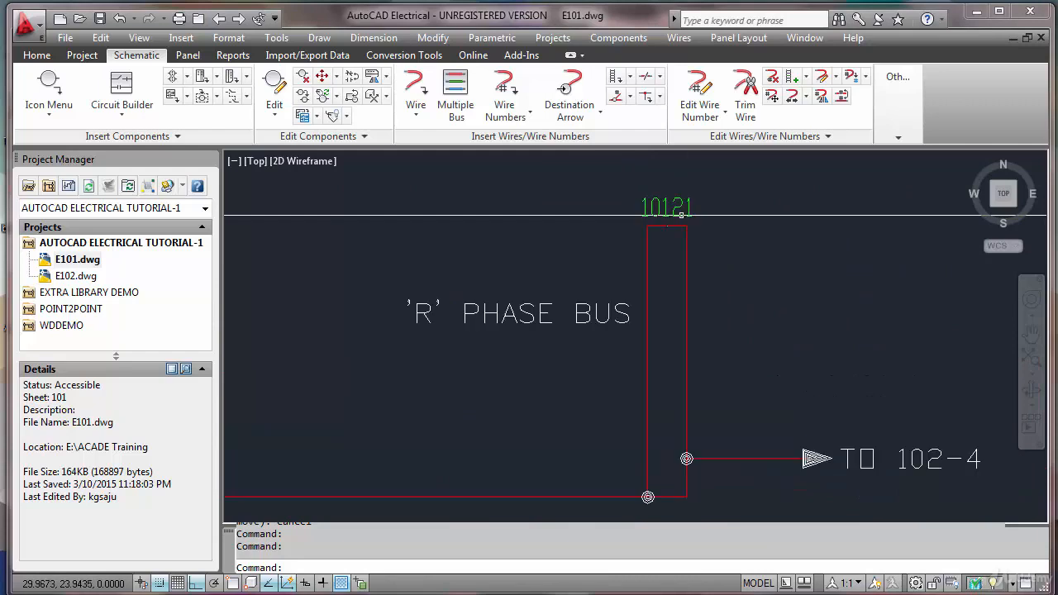
pyautogui.scroll(2, 934, 307)
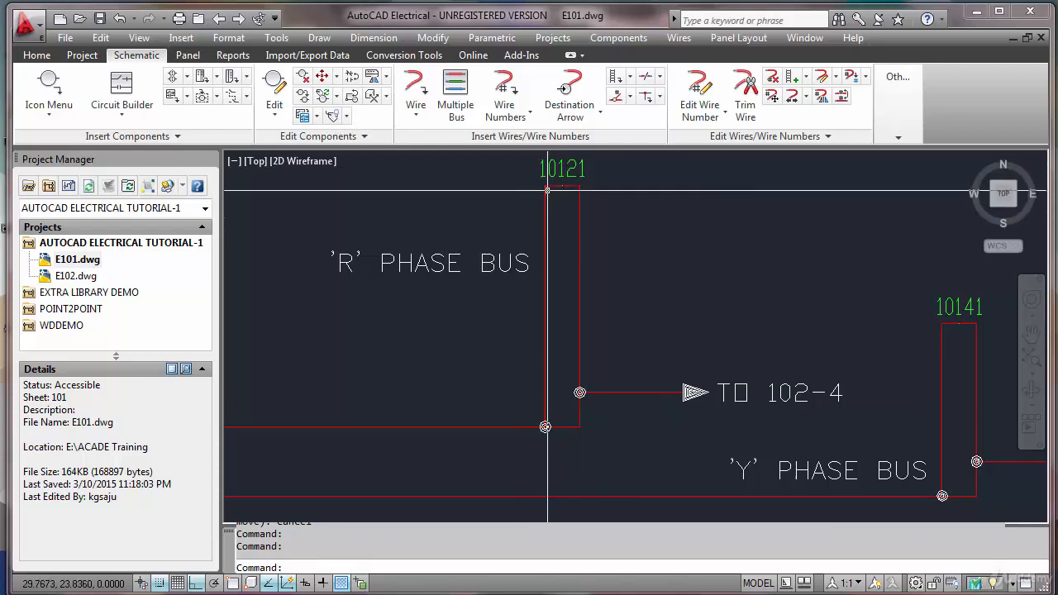
pyautogui.moveTo(548, 190)
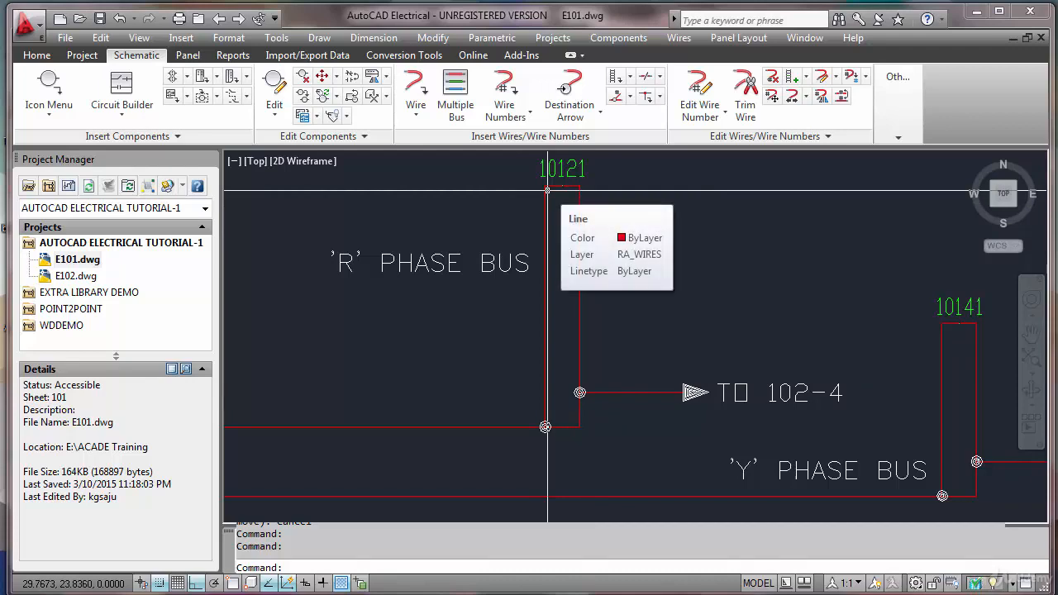
pyautogui.scroll(-6, 578, 206)
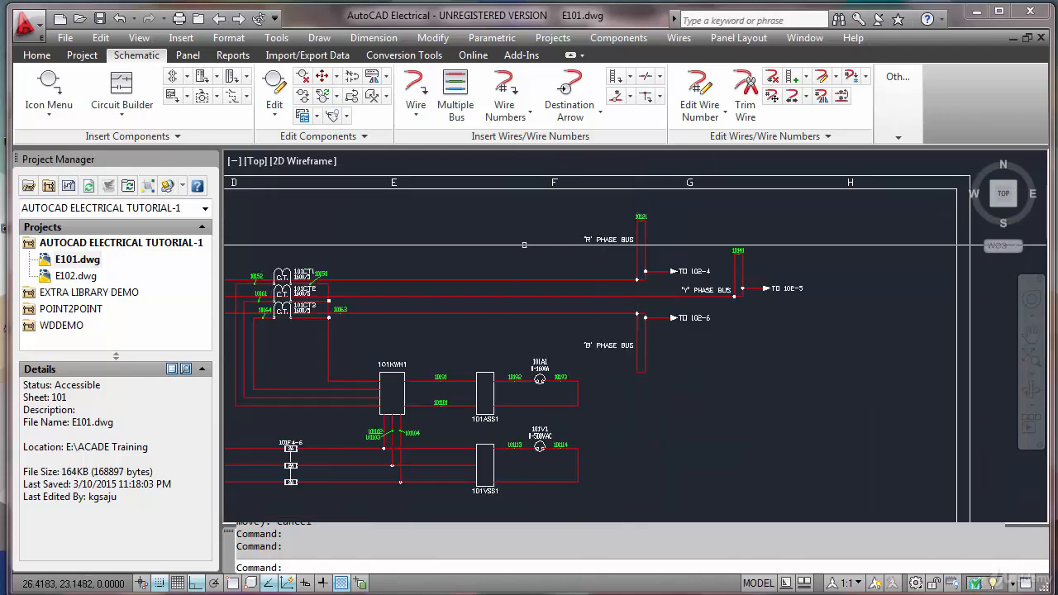
# Step: Examine the incoming supply wires, their wire numbers and the row references along the border of E101.dwg
pyautogui.moveTo(524, 244); pyautogui.dragTo(768, 250, button='middle')
pyautogui.moveTo(497, 264); pyautogui.dragTo(713, 241, button='middle')
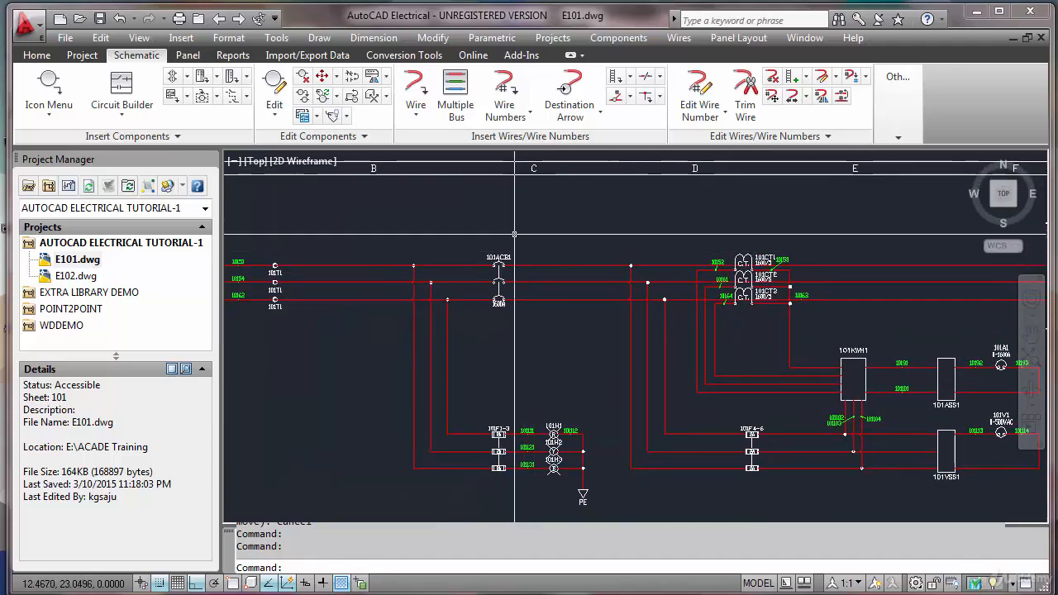
pyautogui.moveTo(513, 234); pyautogui.dragTo(636, 244, button='middle')
pyautogui.moveTo(322, 262); pyautogui.dragTo(415, 263, button='middle')
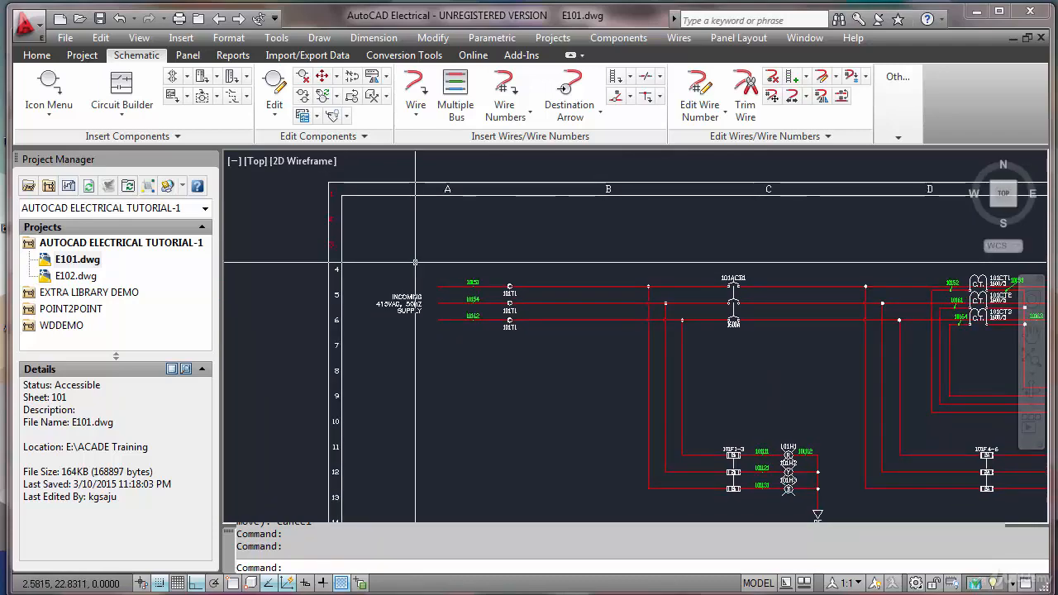
pyautogui.scroll(2, 396, 256)
pyautogui.scroll(1, 347, 264)
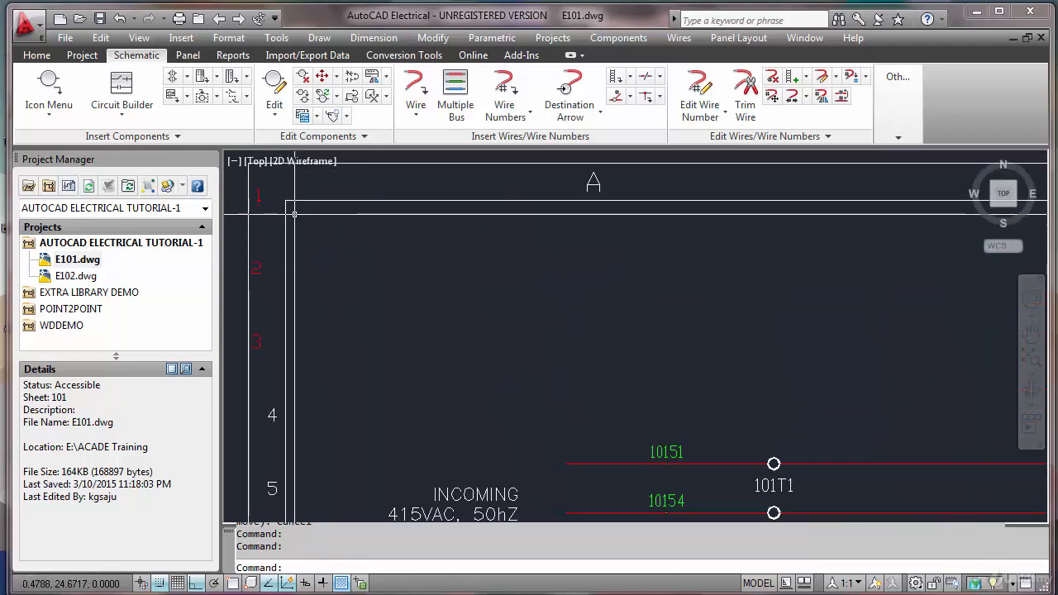
pyautogui.scroll(-2, 293, 213)
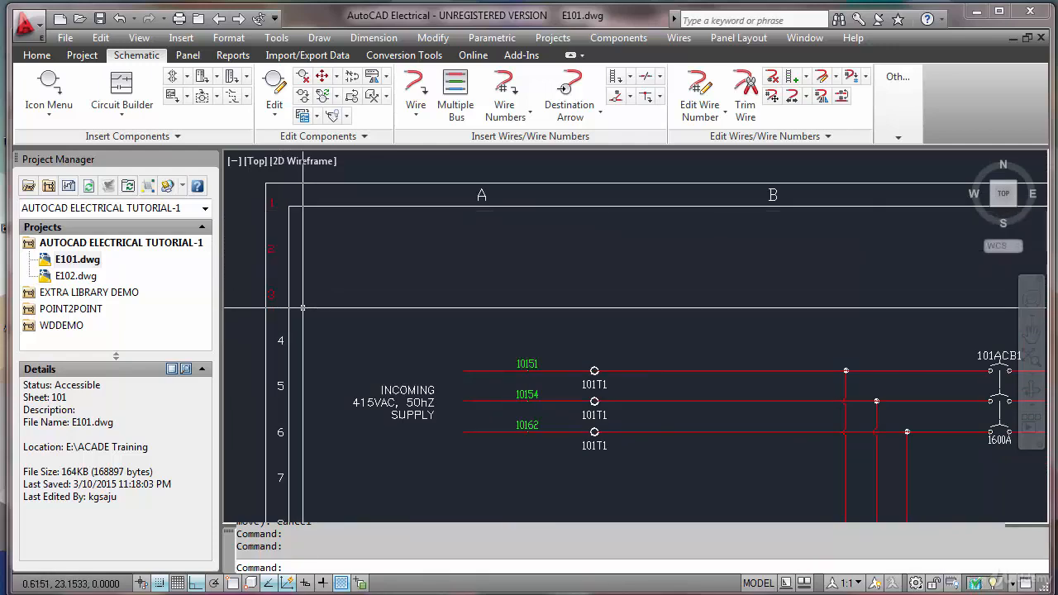
pyautogui.scroll(-5, 302, 308)
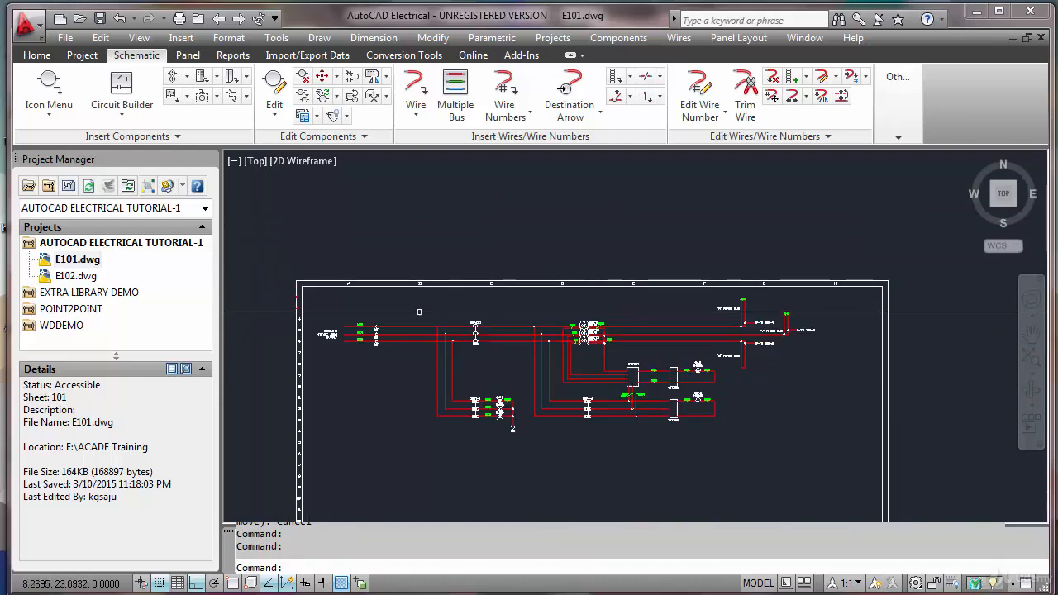
# Step: Trace the R phase wire on E101.dwg from its bus back to breaker 101ACB1
pyautogui.scroll(5, 718, 307)
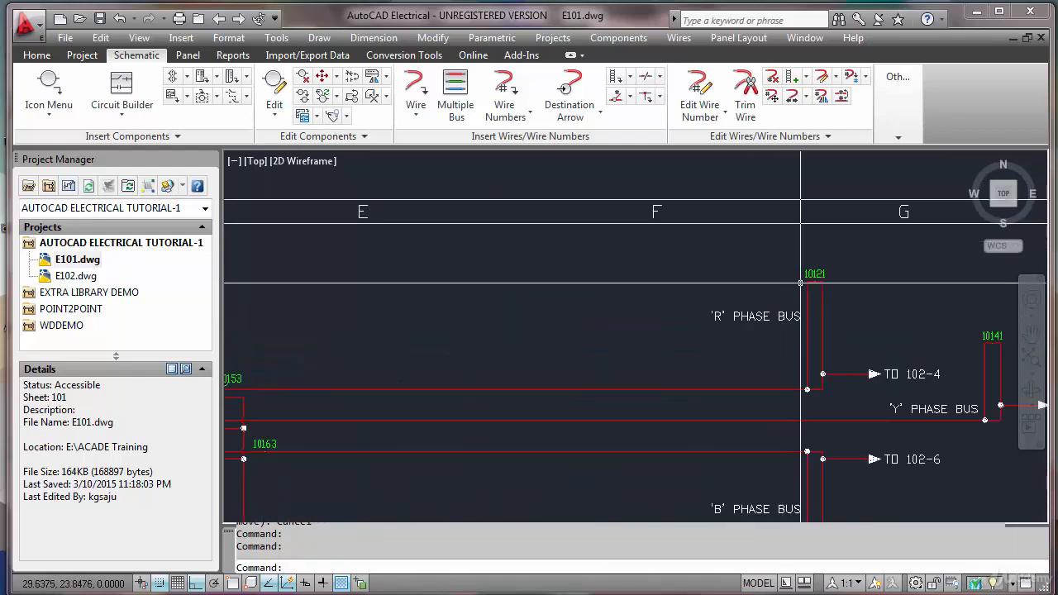
pyautogui.scroll(3, 800, 284)
pyautogui.scroll(-4, 1033, 250)
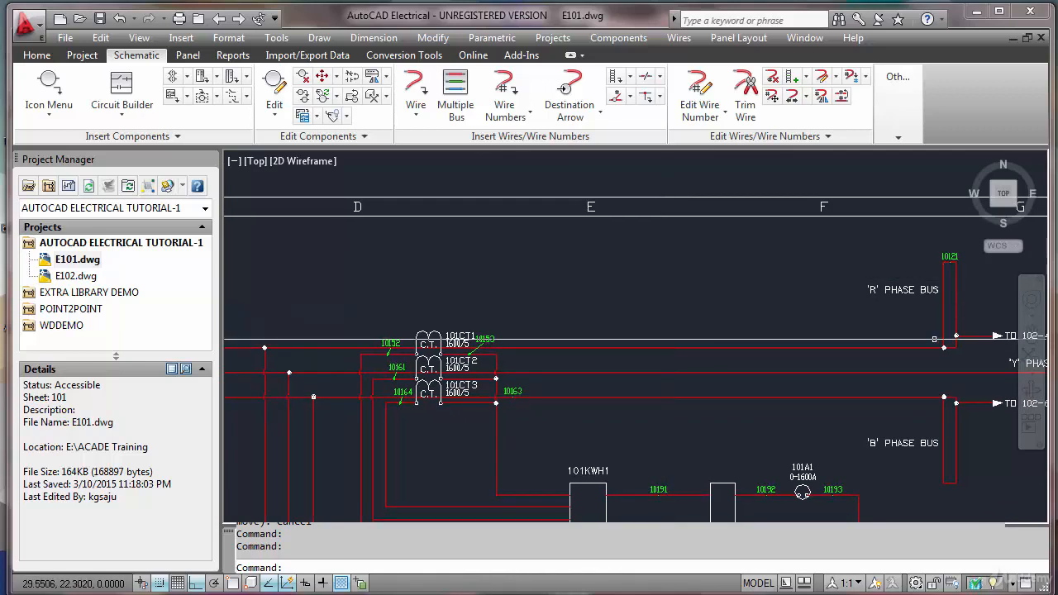
pyautogui.scroll(-2, 701, 358)
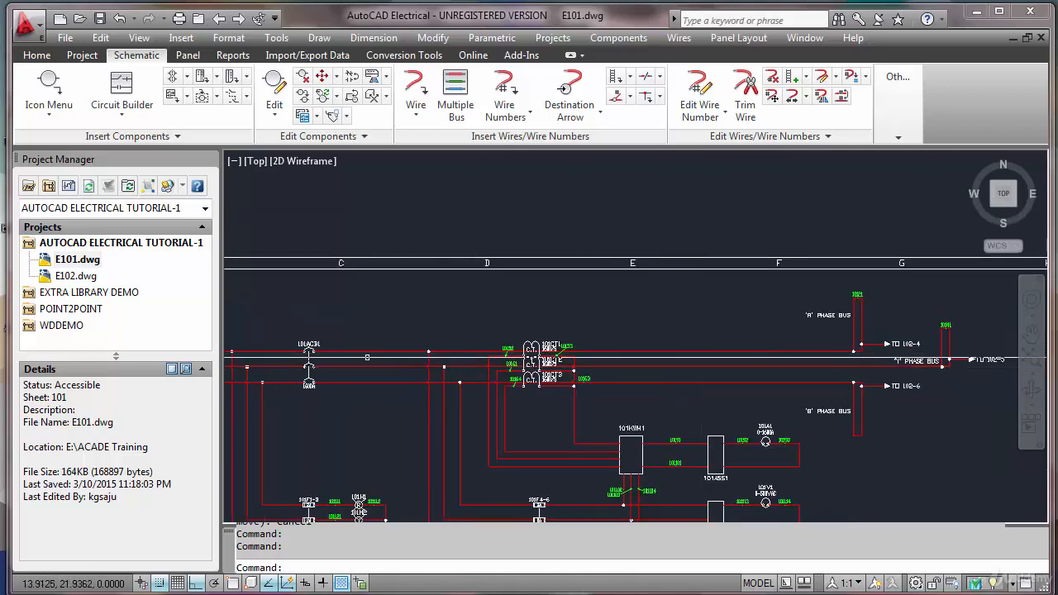
pyautogui.scroll(4, 314, 351)
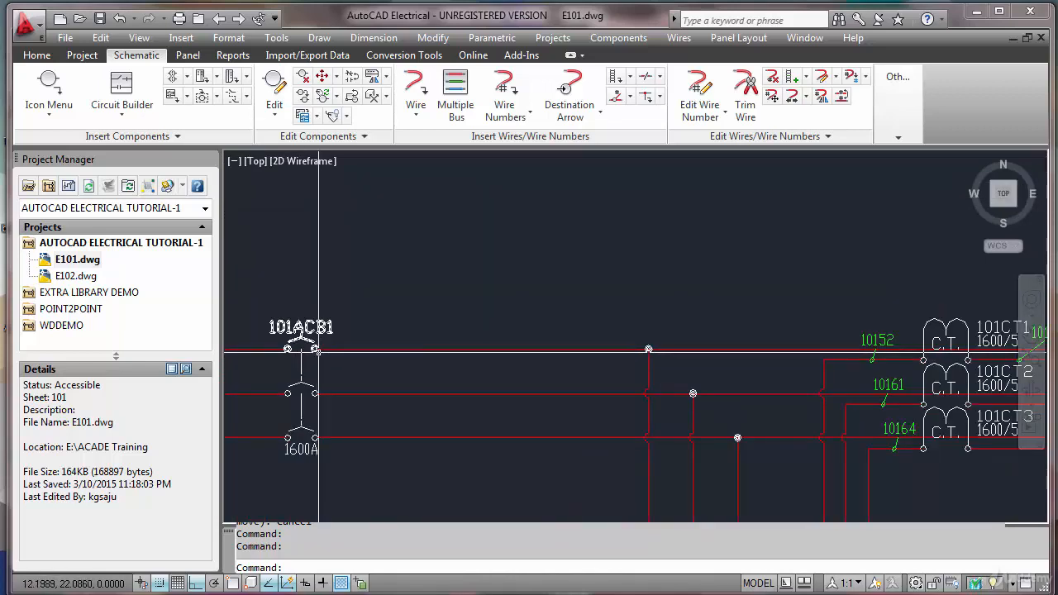
pyautogui.scroll(3, 317, 351)
pyautogui.scroll(-1, 317, 351)
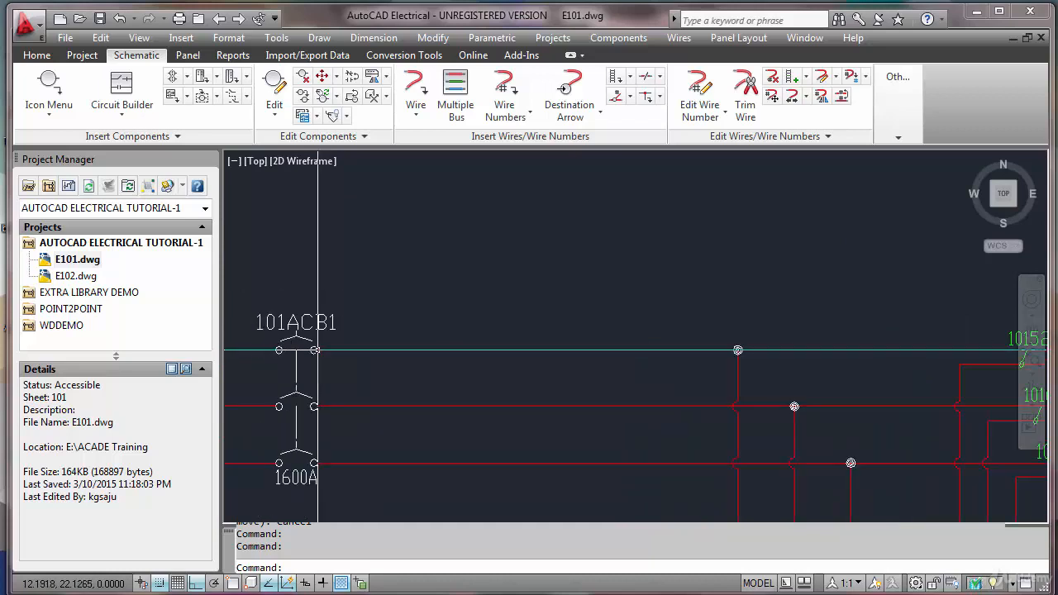
pyautogui.scroll(-2, 317, 350)
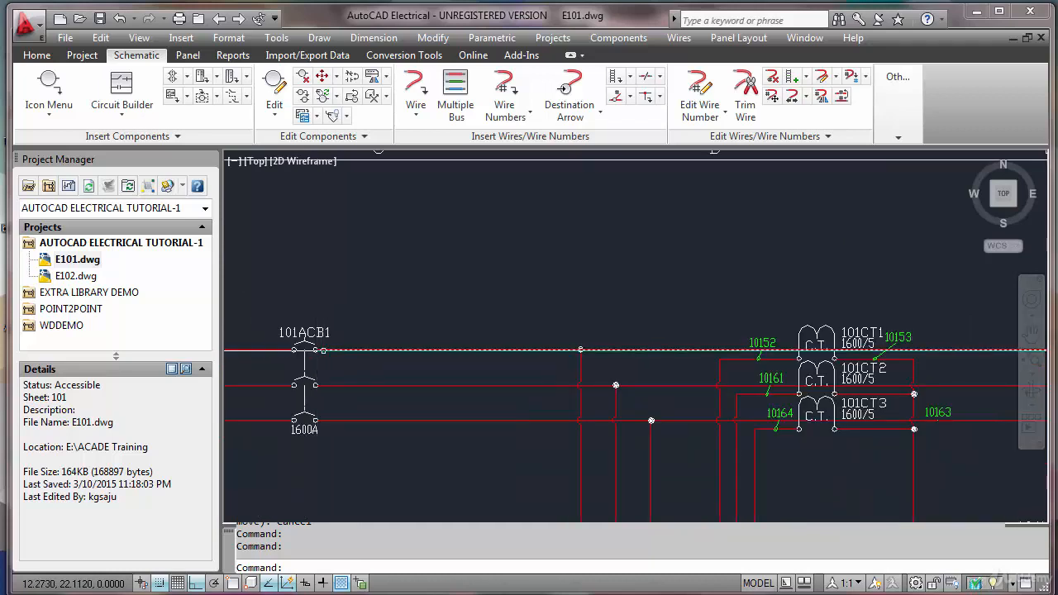
# Step: Inspect the wire number above the 'R' phase bus and the wire segment it belongs to
pyautogui.scroll(-5, 581, 349)
pyautogui.scroll(3, 595, 319)
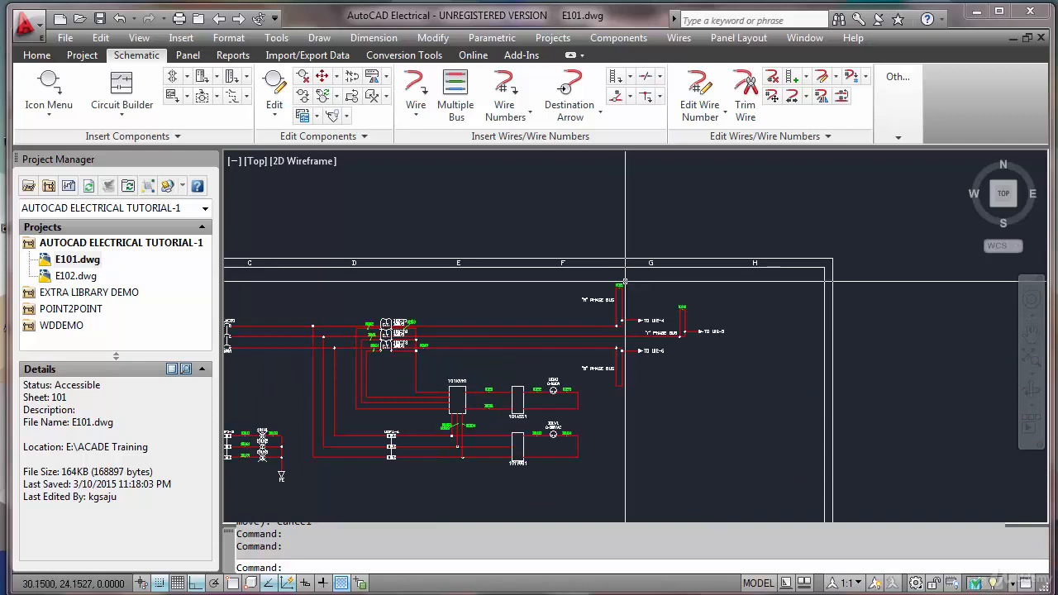
pyautogui.scroll(3, 611, 313)
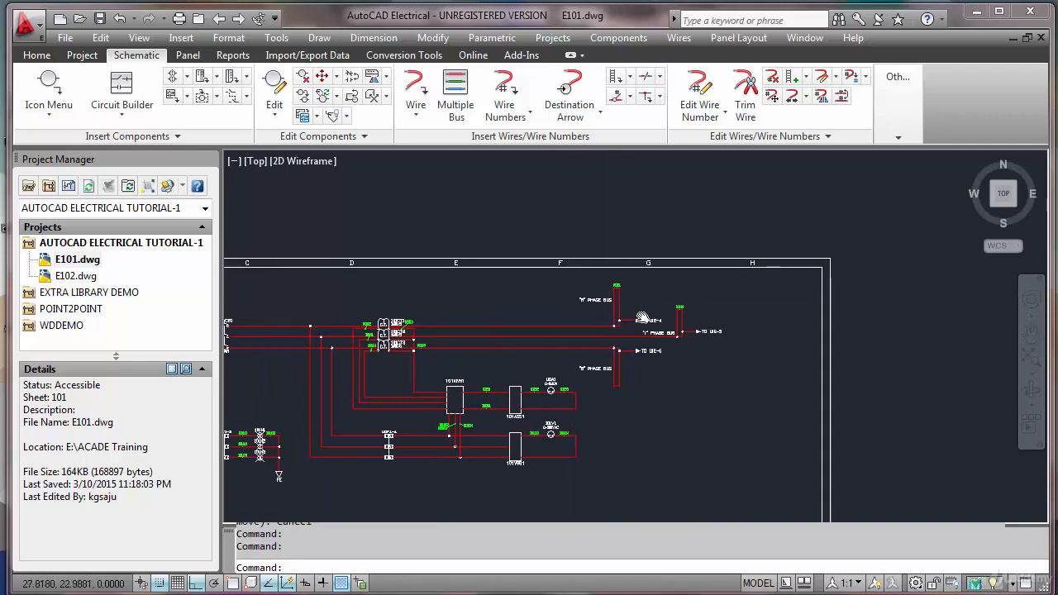
pyautogui.scroll(5, 696, 292)
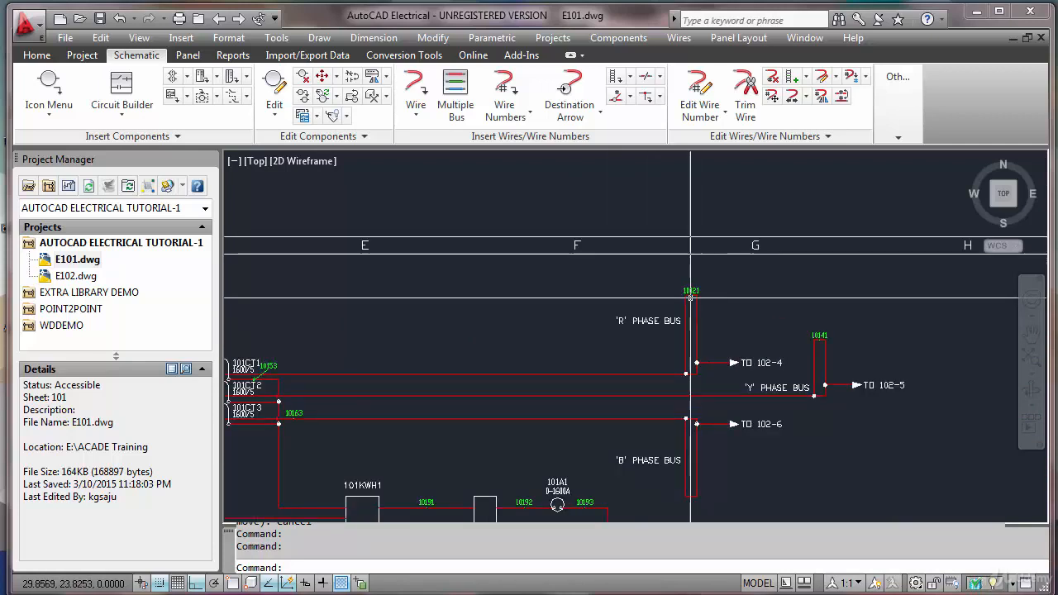
pyautogui.moveTo(687, 293)
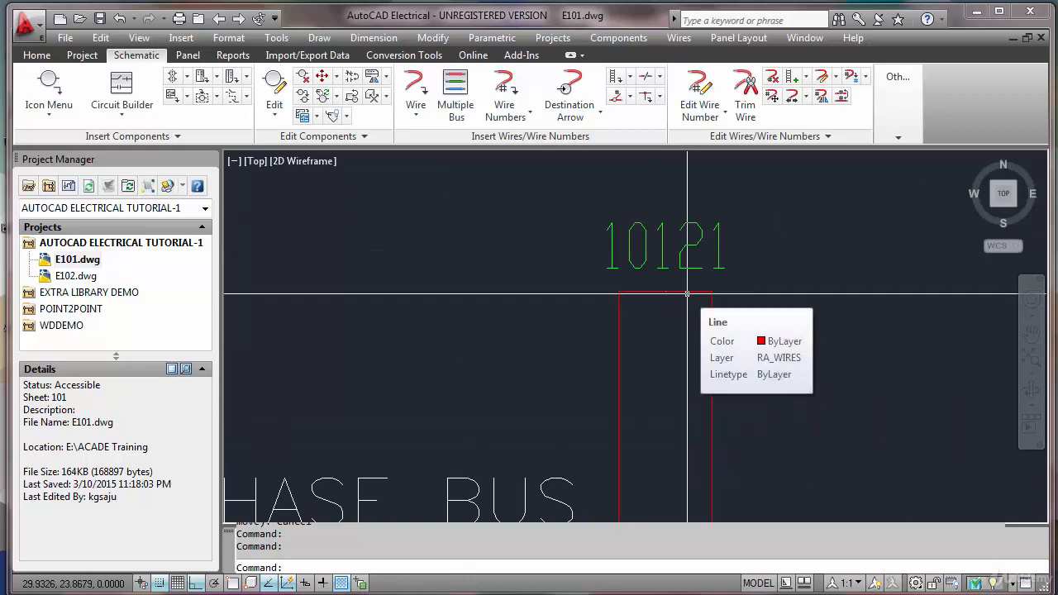
pyautogui.scroll(-2, 695, 264)
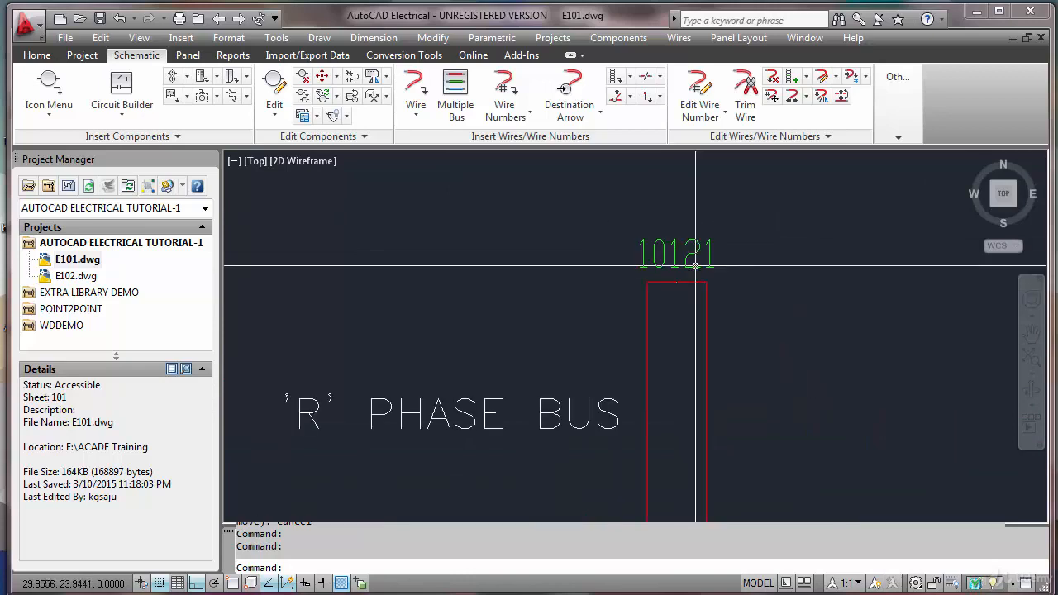
pyautogui.scroll(4, 685, 264)
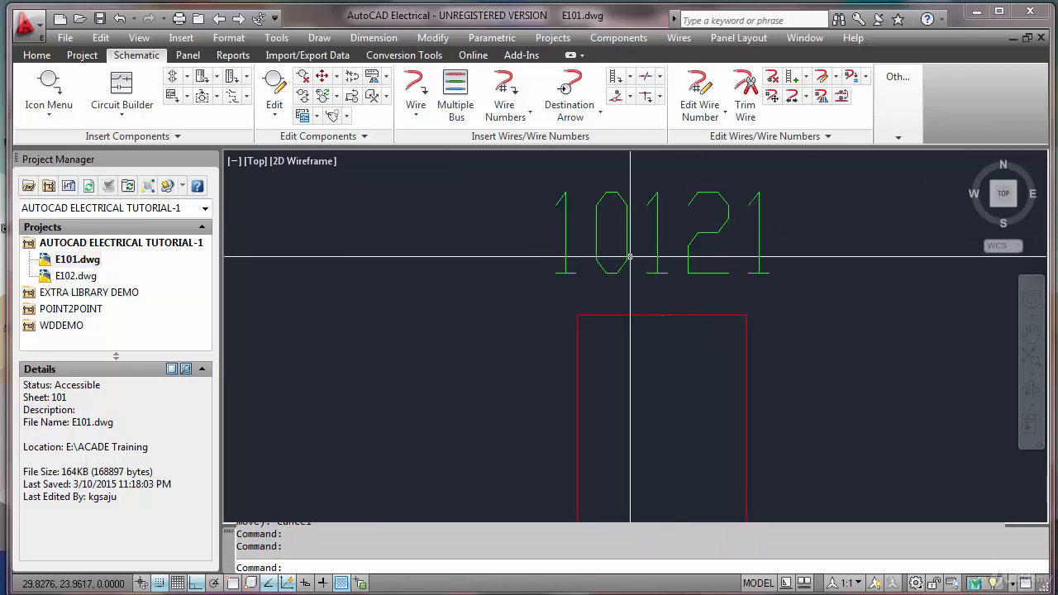
# Step: Compare the wire number above the 'R' phase bus with the row references along the border of E101.dwg
pyautogui.scroll(-6, 653, 248)
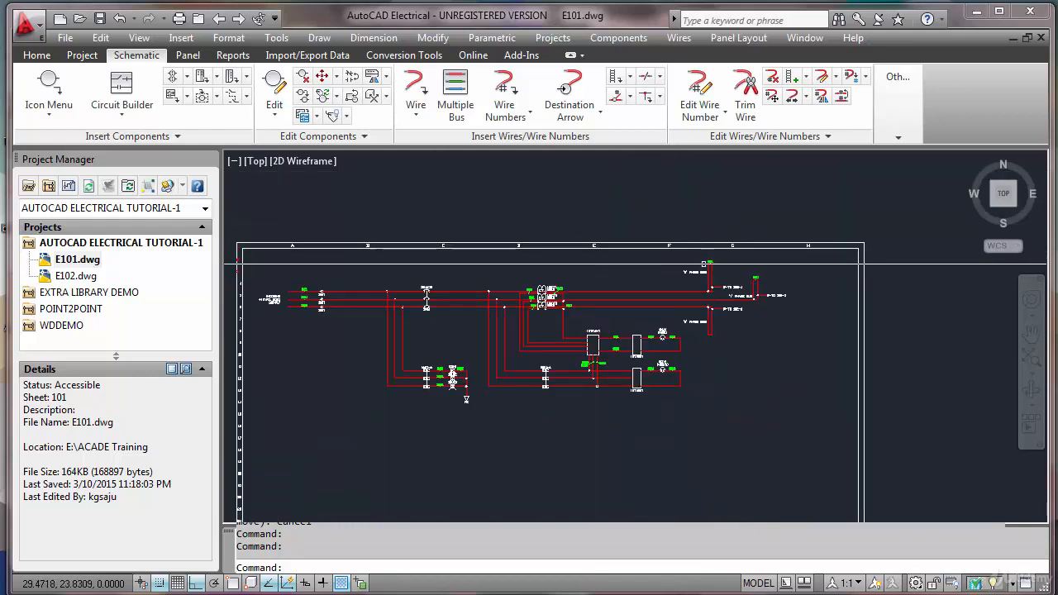
pyautogui.scroll(6, 269, 270)
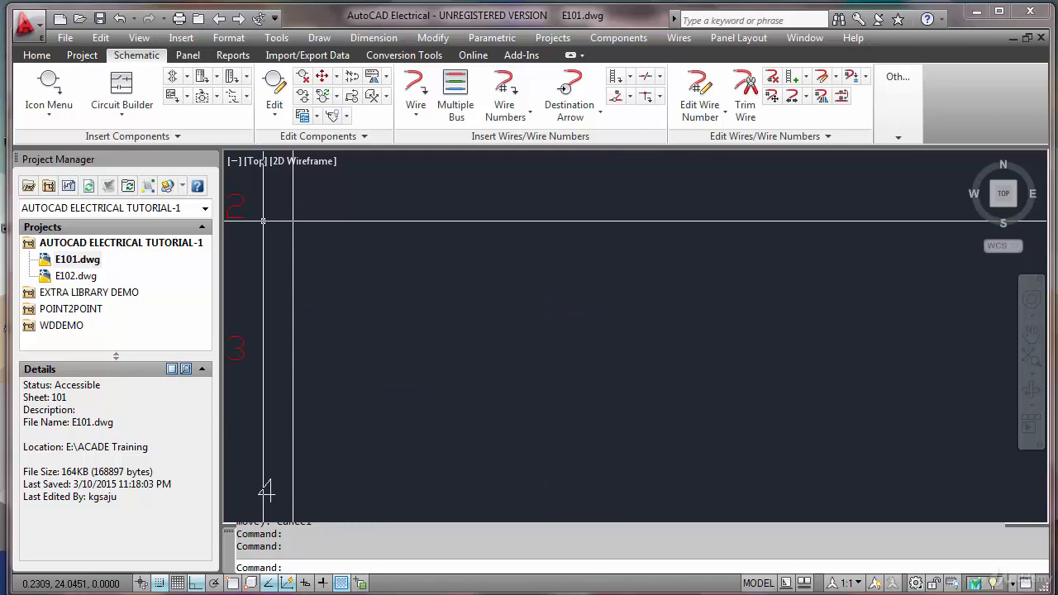
pyautogui.scroll(-6, 263, 221)
pyautogui.scroll(6, 800, 232)
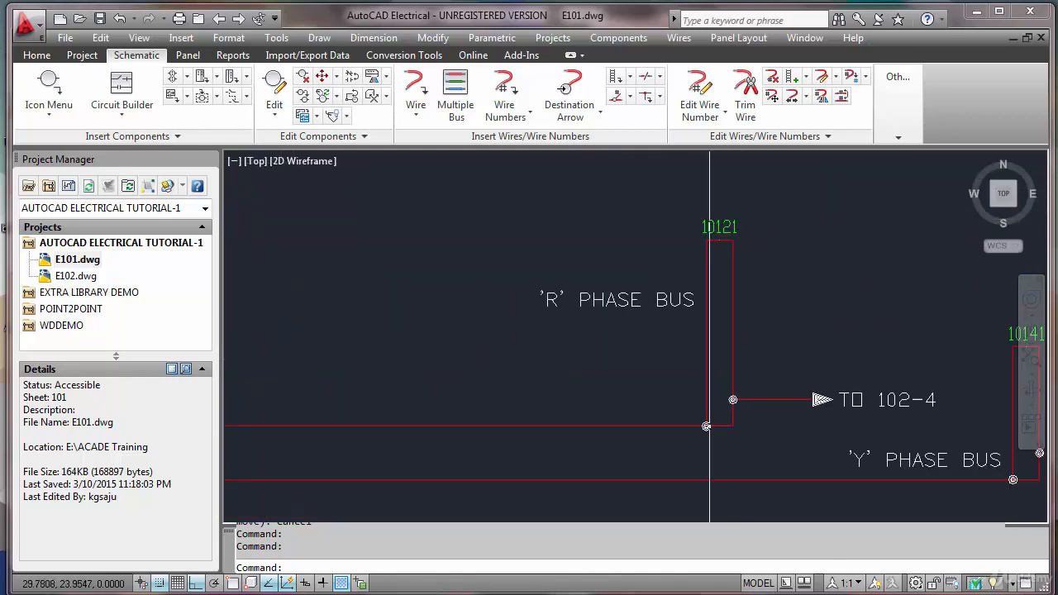
pyautogui.scroll(5, 726, 237)
pyautogui.scroll(-5, 727, 237)
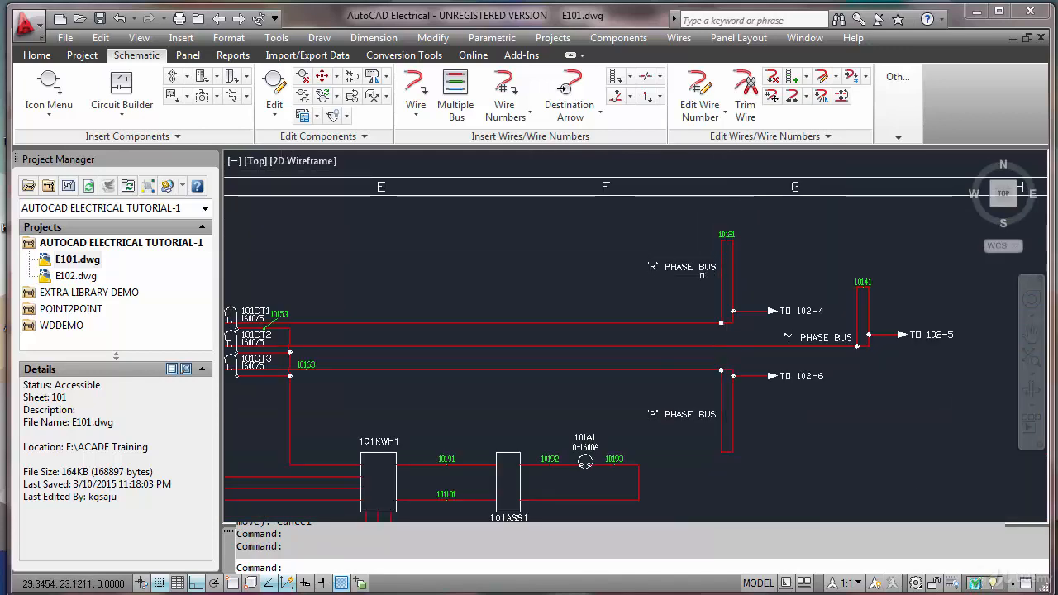
# Step: Move wire numbers 10121, 10141 and 10163 onto the horizontal wires feeding the R, Y and B phase buses
pyautogui.press('Escape')
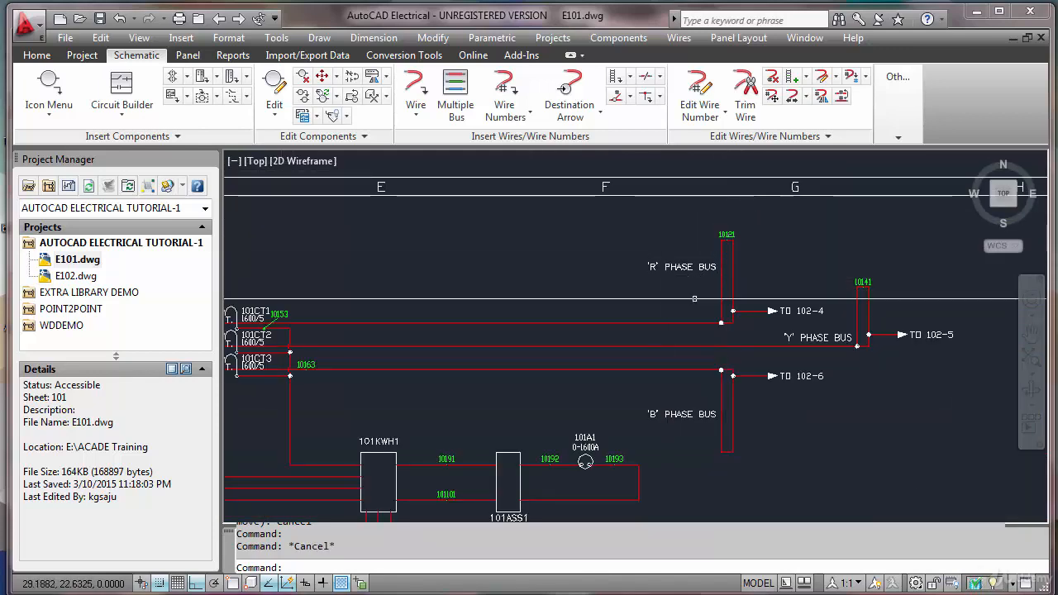
pyautogui.click(771, 97)
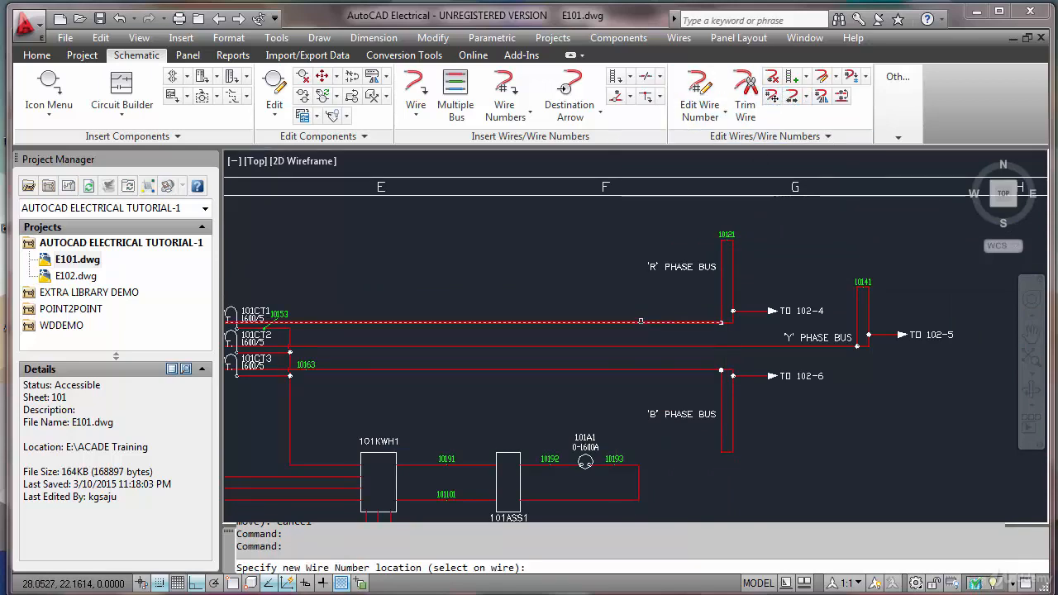
pyautogui.click(640, 346)
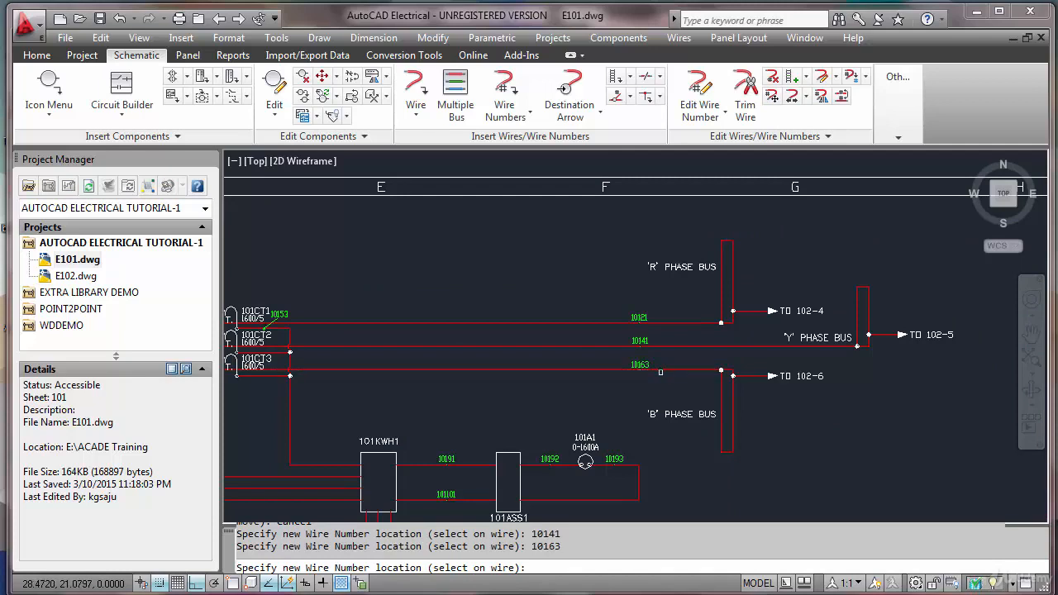
pyautogui.press('Return')
pyautogui.scroll(6, 655, 341)
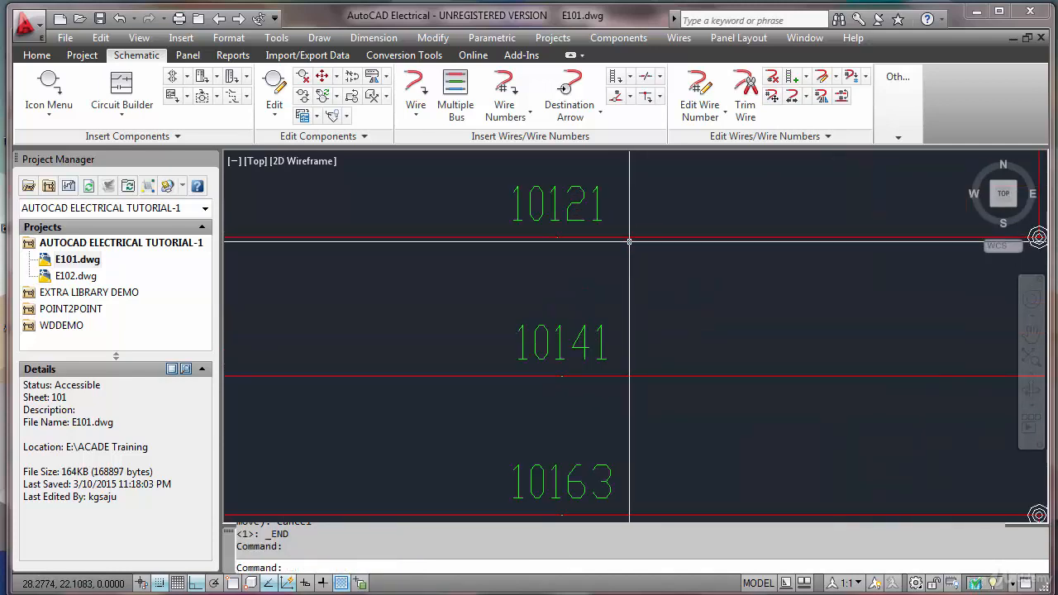
pyautogui.scroll(-5, 629, 242)
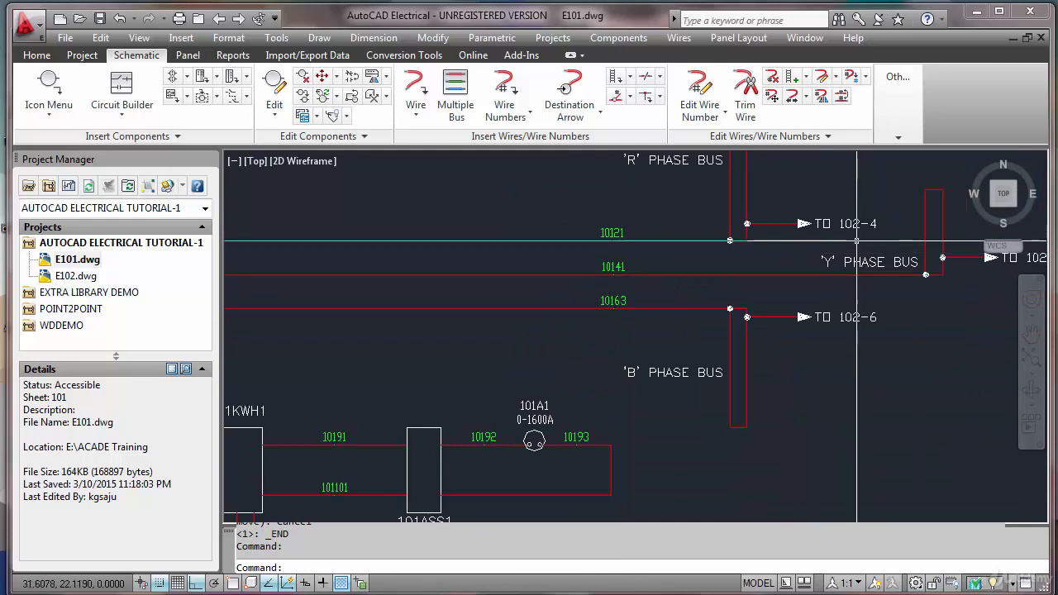
# Step: Examine the destination arrows at the three phase buses and the overall power circuit on E101.dwg
pyautogui.moveTo(772, 273)
pyautogui.mouseDown(button='middle')
pyautogui.moveTo(561, 274)
pyautogui.moveTo(564, 283)
pyautogui.mouseUp(button='middle')
pyautogui.scroll(3, 565, 255)
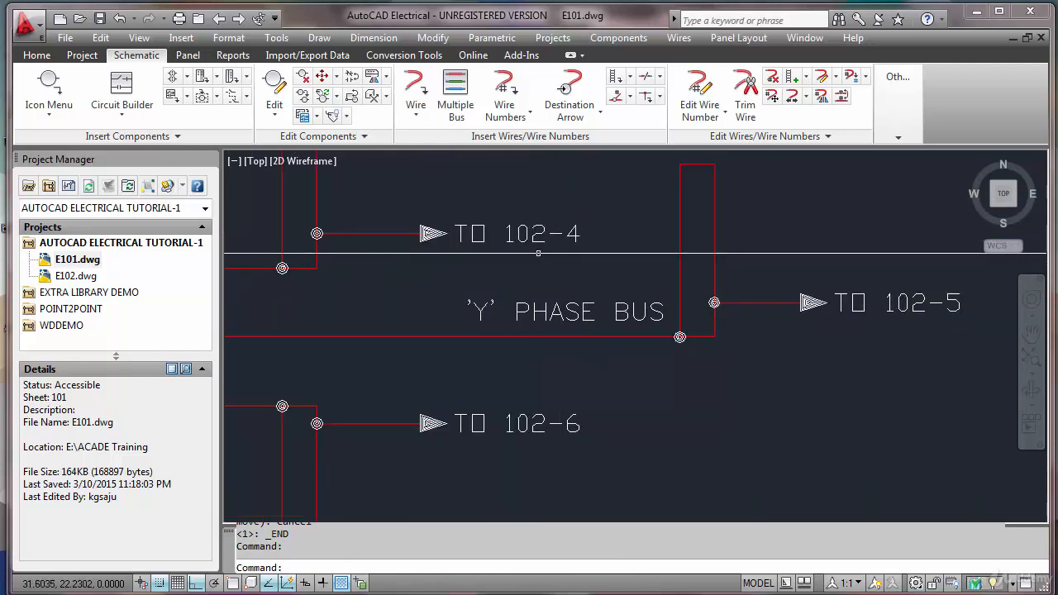
pyautogui.scroll(-4, 577, 252)
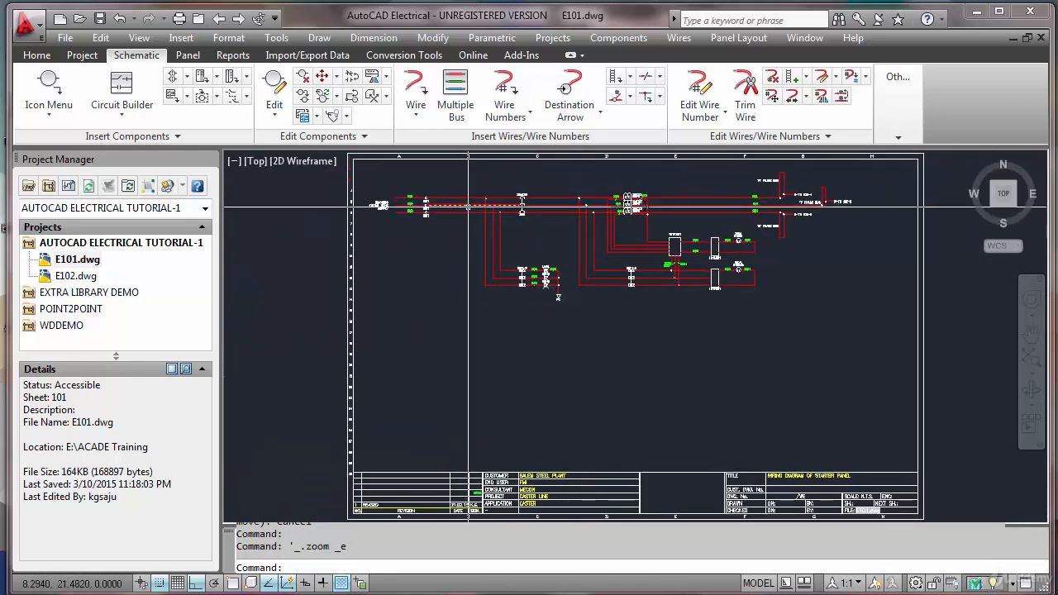
pyautogui.moveTo(468, 207)
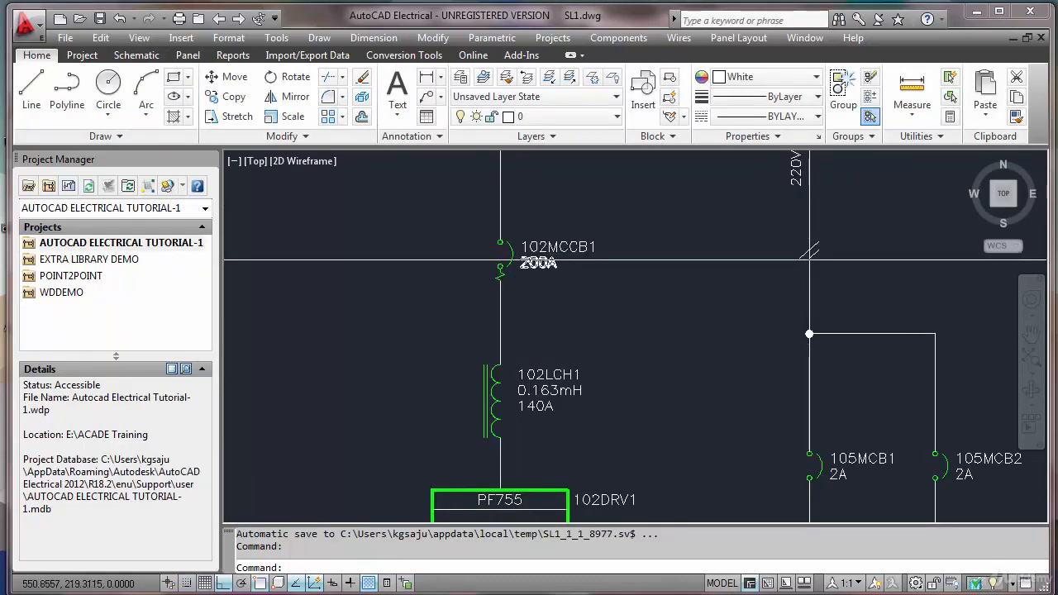
# Step: Switch to SL1.dwg and examine the single-line feeder with 102MCCB1, 102LCH1 and drive 102DRV1
pyautogui.scroll(-5, 522, 283)
pyautogui.moveTo(590, 280); pyautogui.dragTo(890, 290, button='middle')
pyautogui.scroll(3, 299, 286)
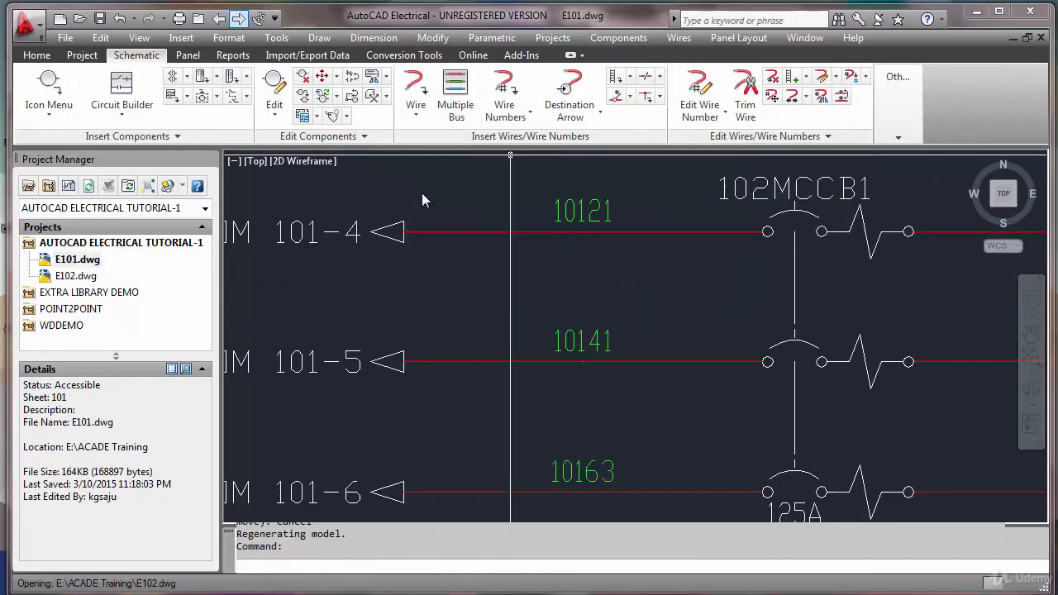
# Step: Review the drive power circuit on E102.dwg, from the source arrows through the breaker, choke and drive to the motor
pyautogui.scroll(-5, 425, 198)
pyautogui.scroll(-3, 541, 264)
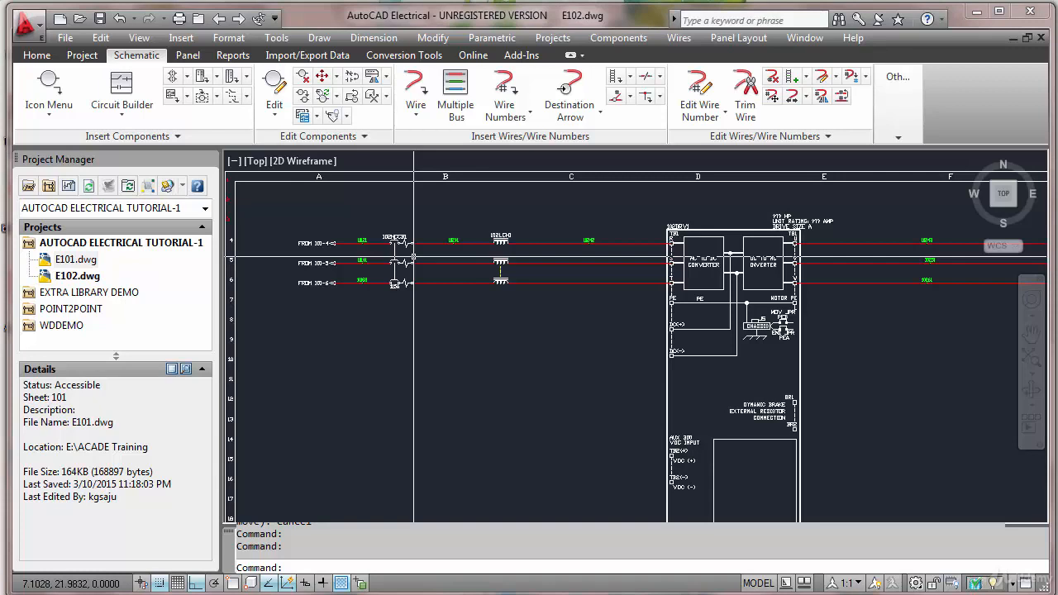
pyautogui.scroll(-5, 413, 262)
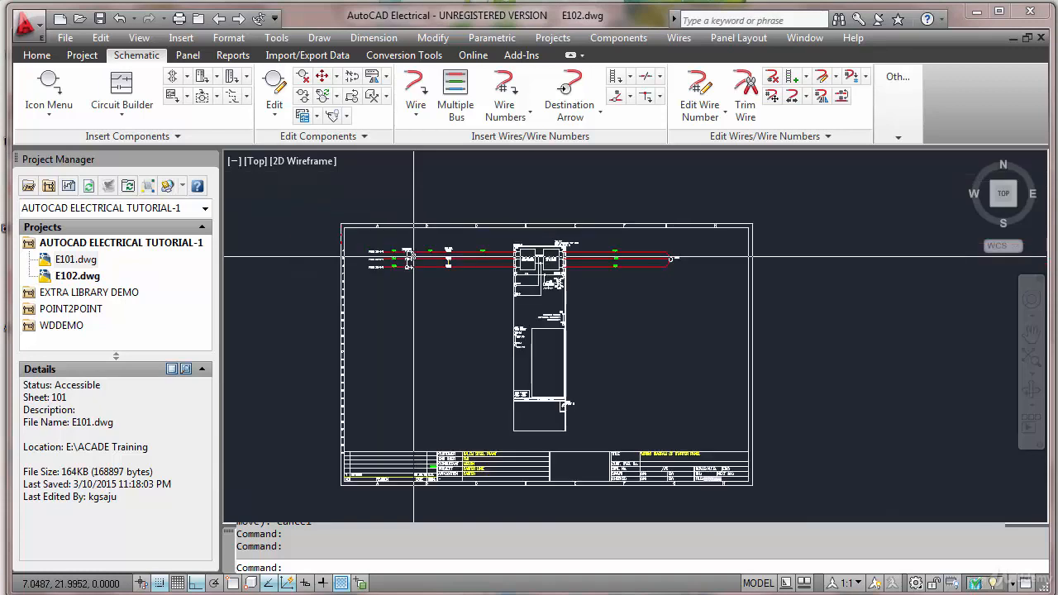
pyautogui.scroll(3, 413, 261)
pyautogui.moveTo(489, 304); pyautogui.dragTo(437, 280, button='middle')
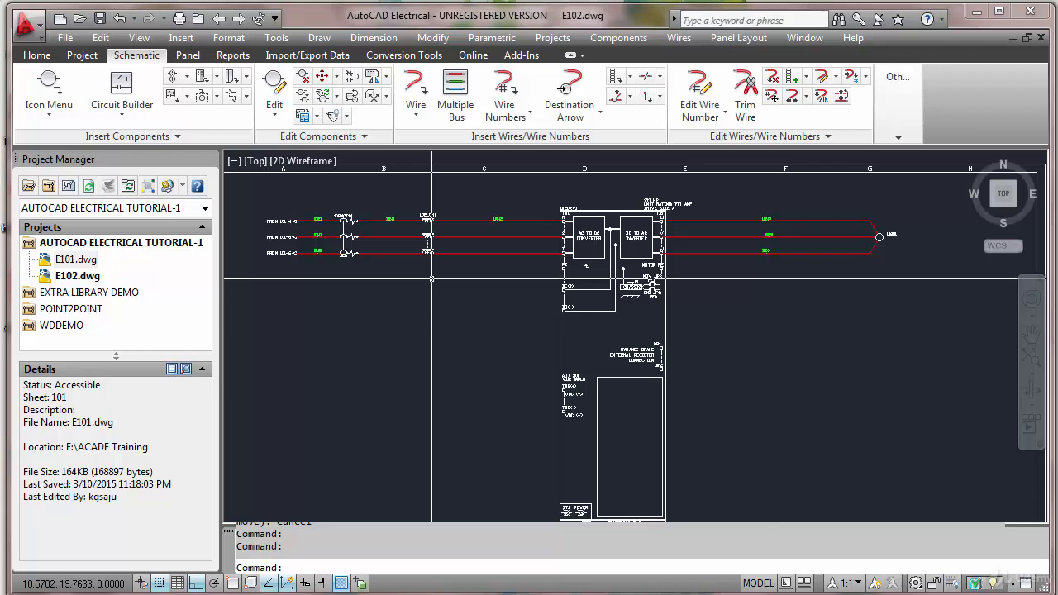
pyautogui.scroll(1, 432, 279)
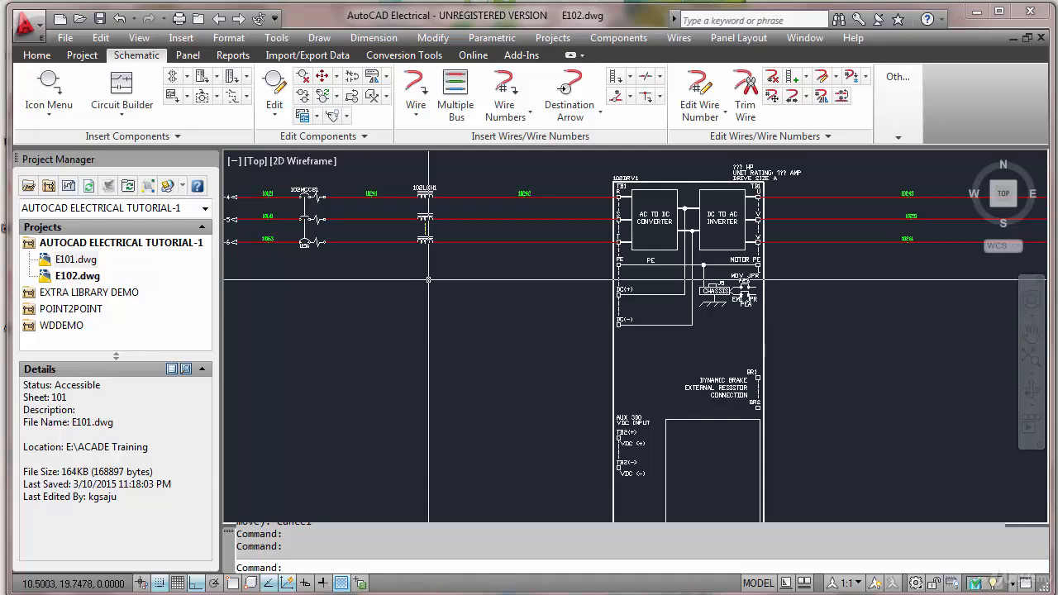
pyautogui.scroll(-1, 428, 280)
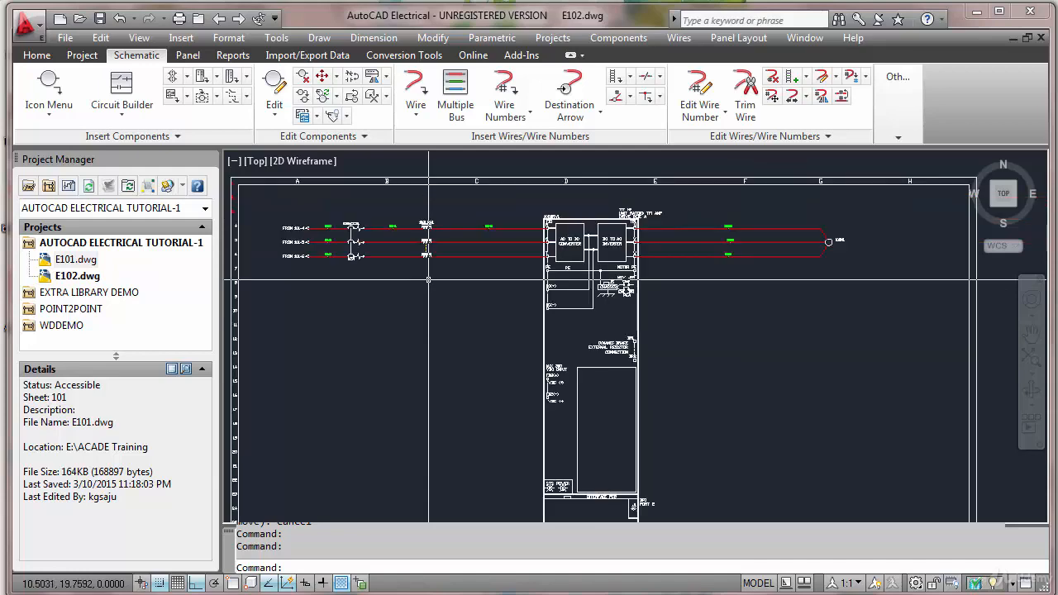